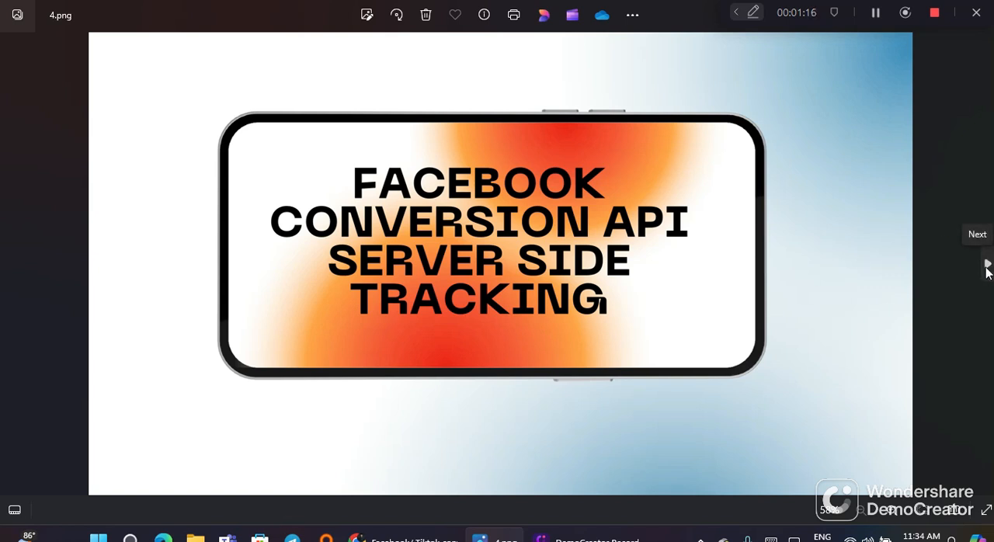
Step: Go through the presentation slides up to Part 01 and return to the slide listing what is needed
click(987, 266)
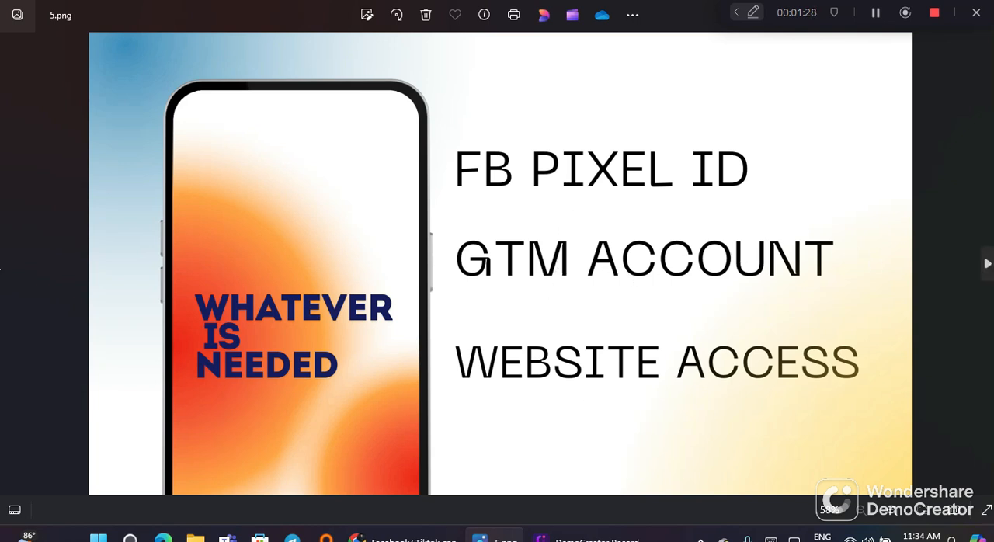
click(986, 264)
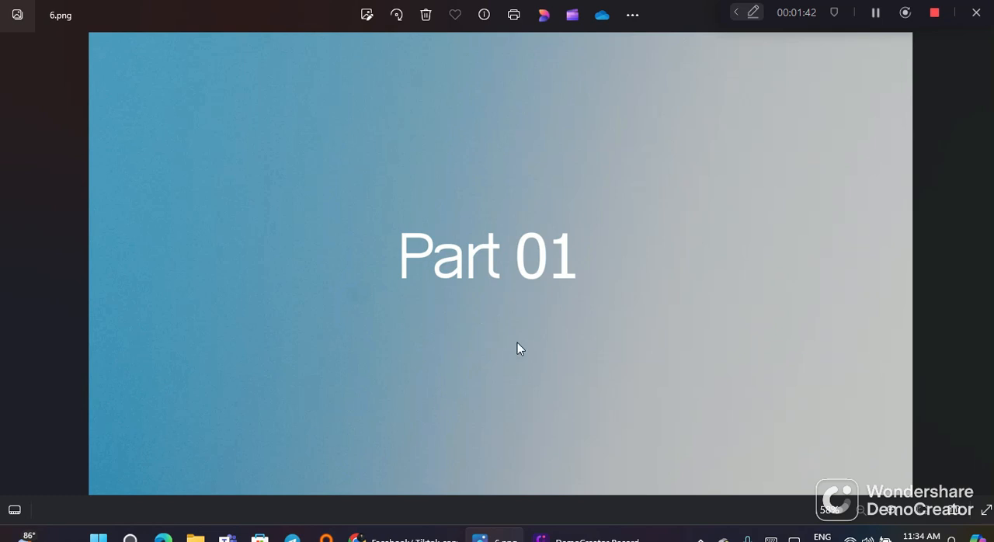
mouse_move(384, 538)
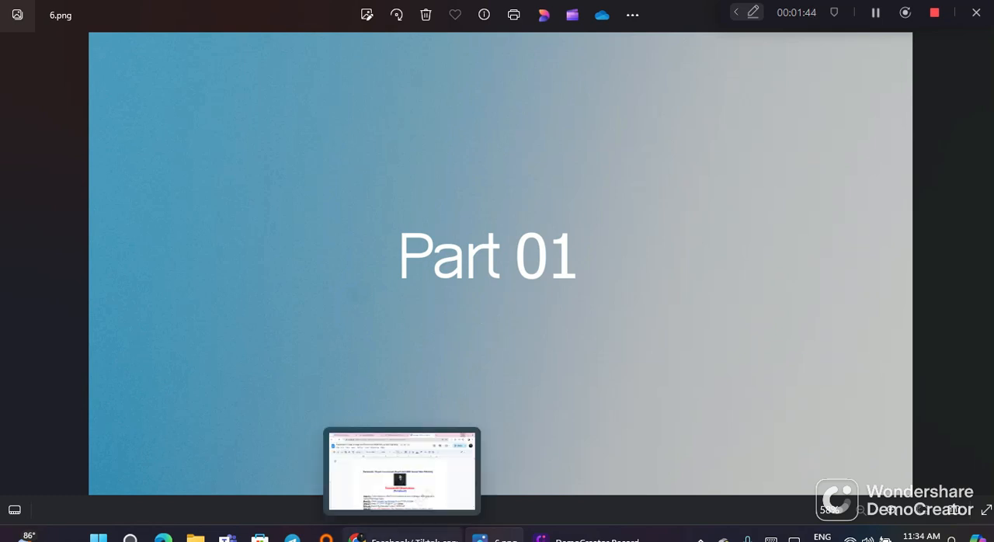
click(13, 264)
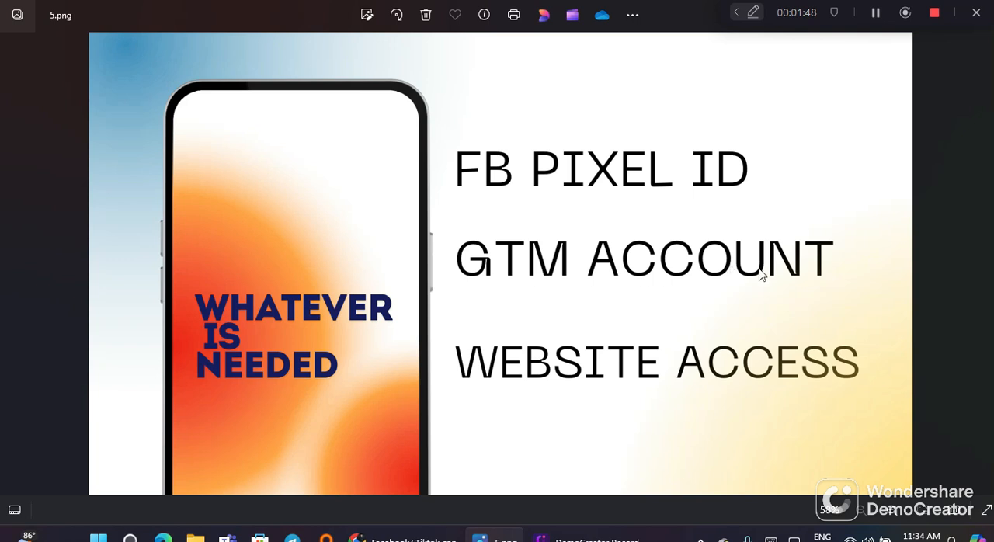
Step: Switch to Chrome and view the Pixels page in Meta Business settings and the Google Tag Manager accounts list
click(404, 537)
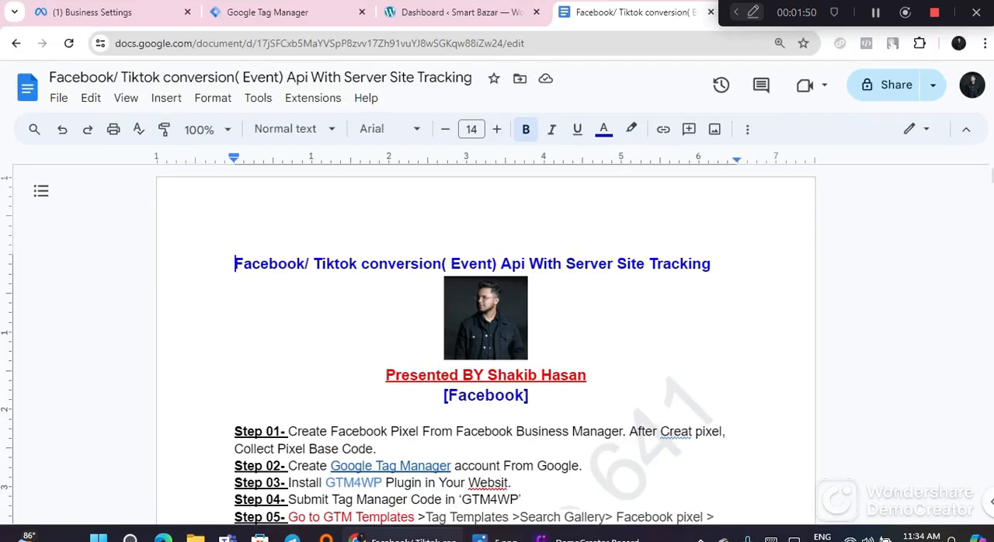
click(122, 13)
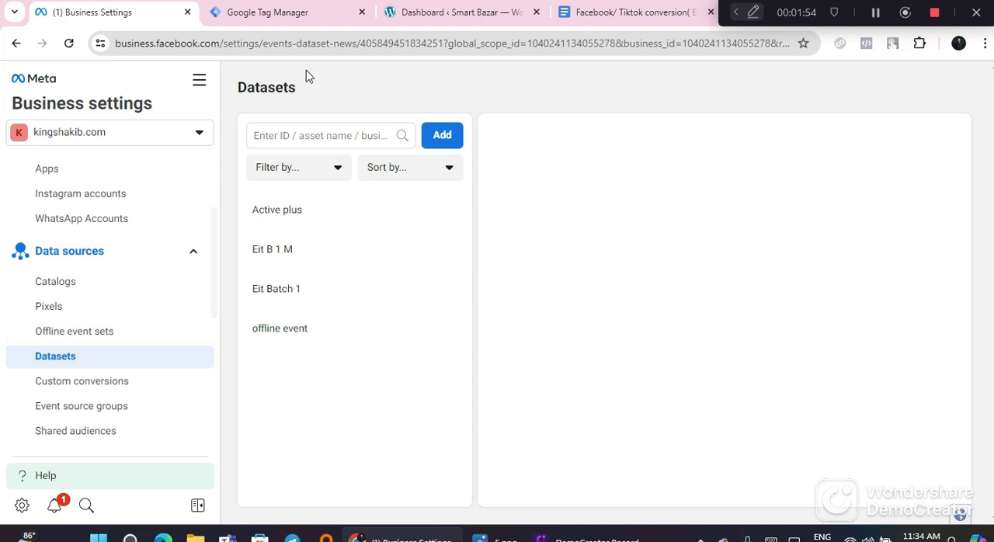
click(76, 313)
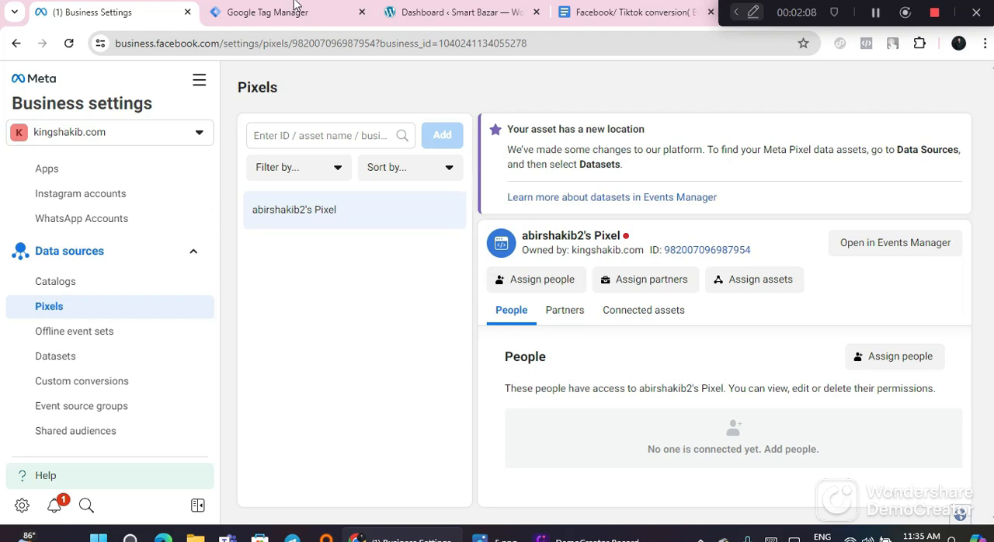
click(294, 21)
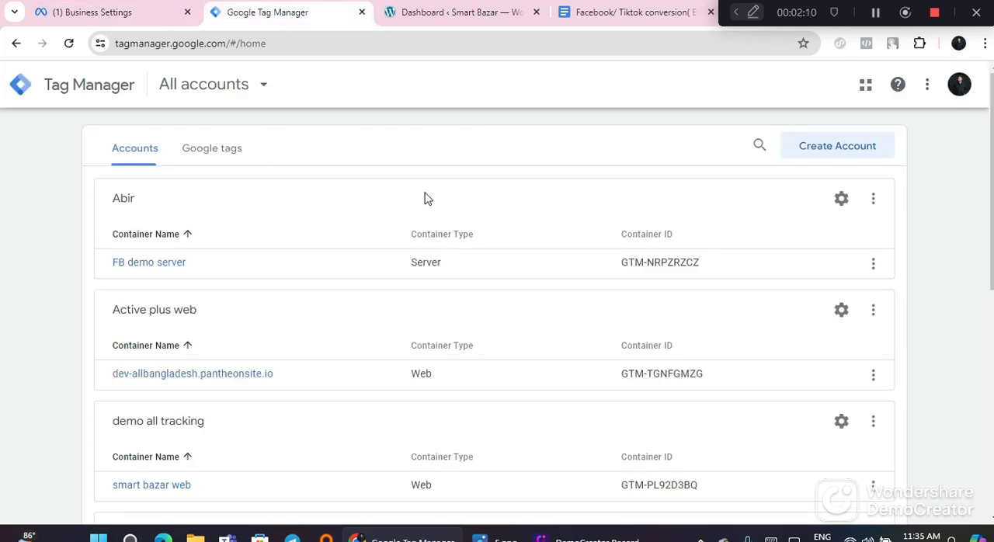
drag(790, 12, 751, 538)
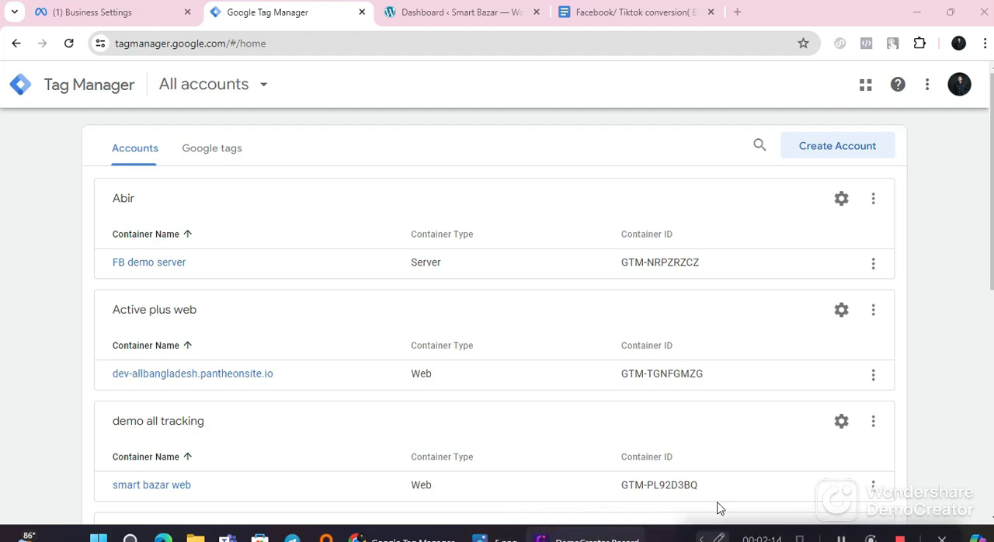
Step: Look up "google tag manager" on Google in a new tab, open its site, and close that tab
click(738, 13)
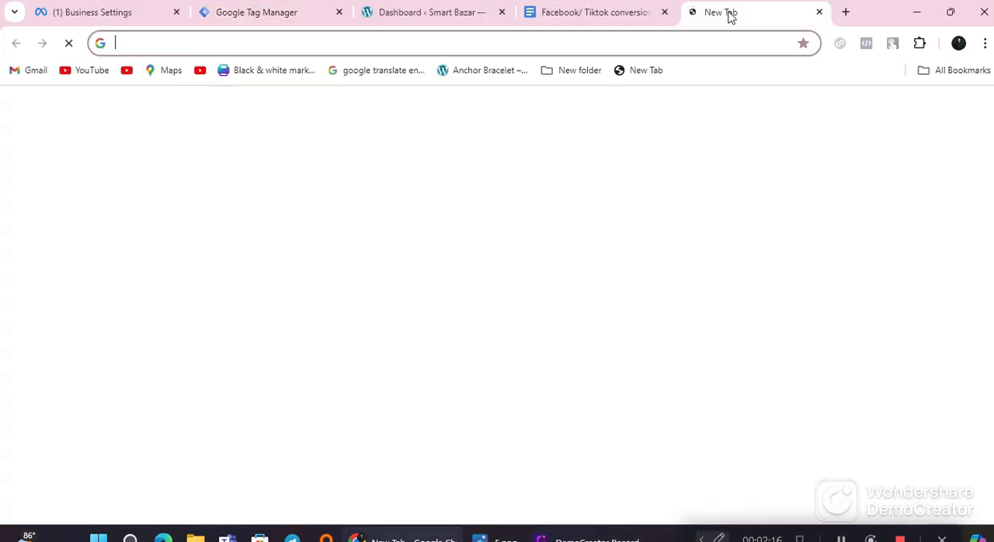
click(636, 38)
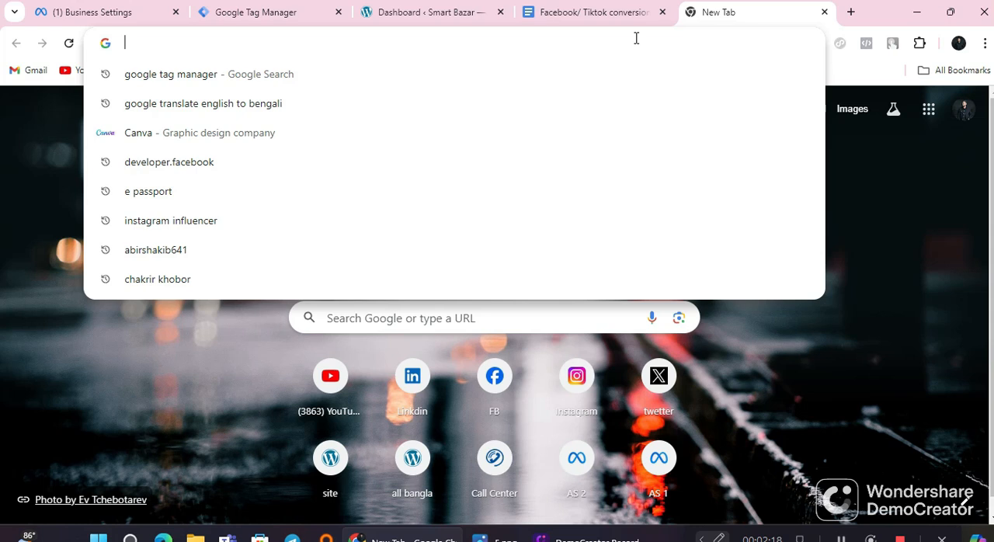
text(goog)
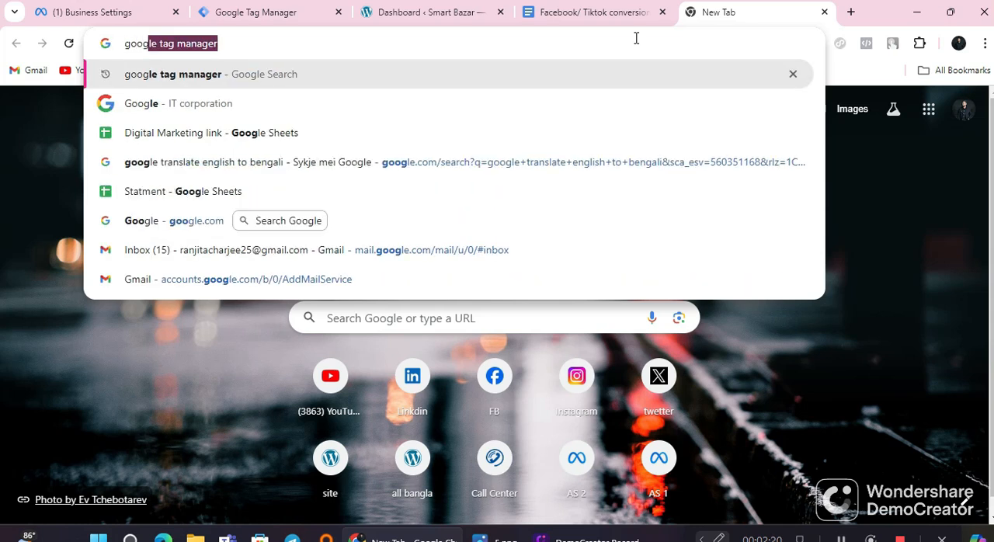
click(424, 80)
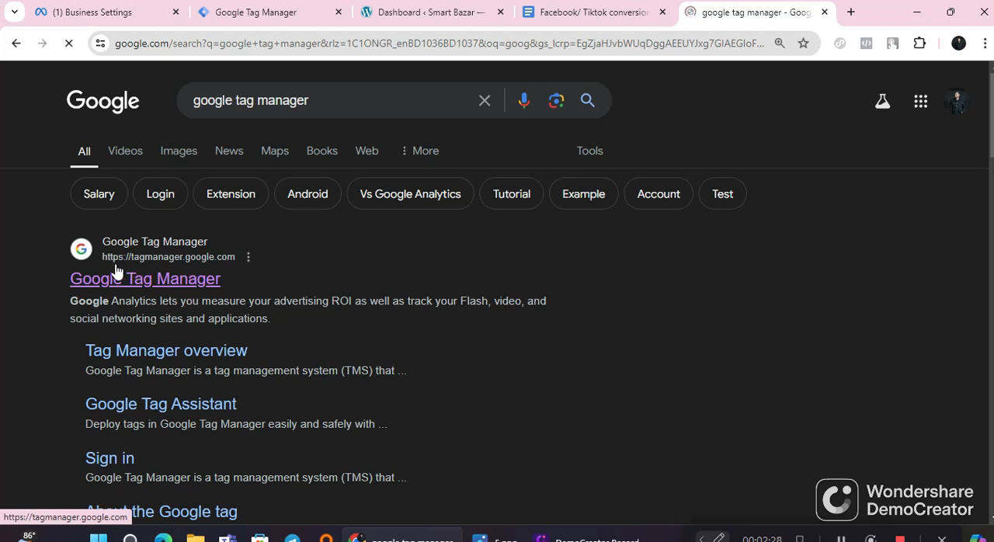
click(154, 281)
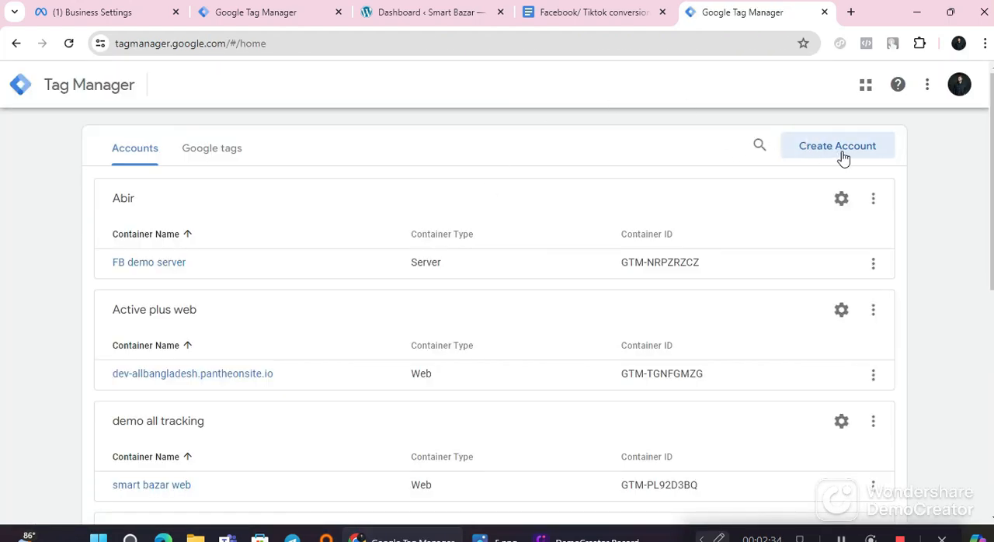
click(824, 13)
Step: Look over the Smart Bazar WordPress dashboard
click(432, 12)
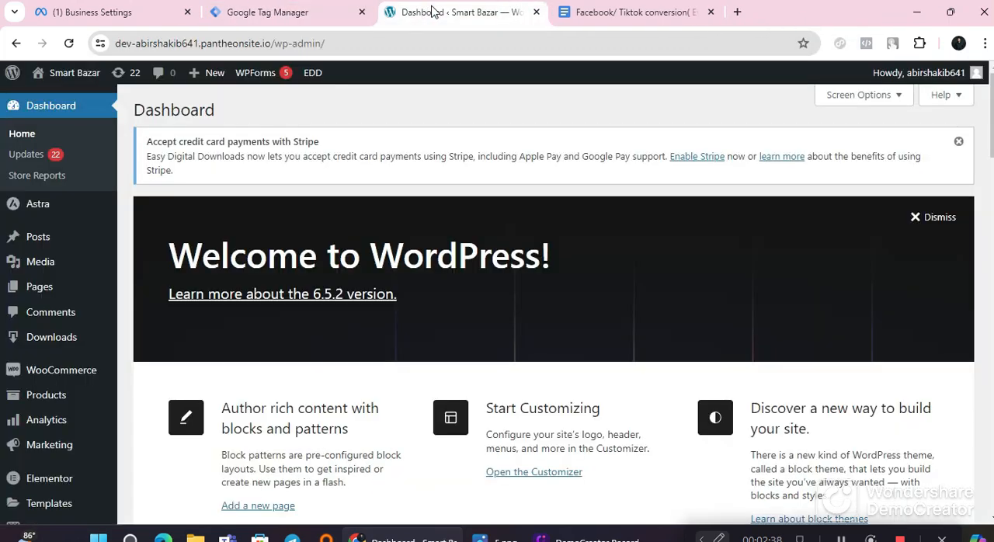
scroll(333, 318, down, 3)
scroll(332, 319, up, 3)
scroll(330, 349, down, 7)
scroll(324, 399, up, 5)
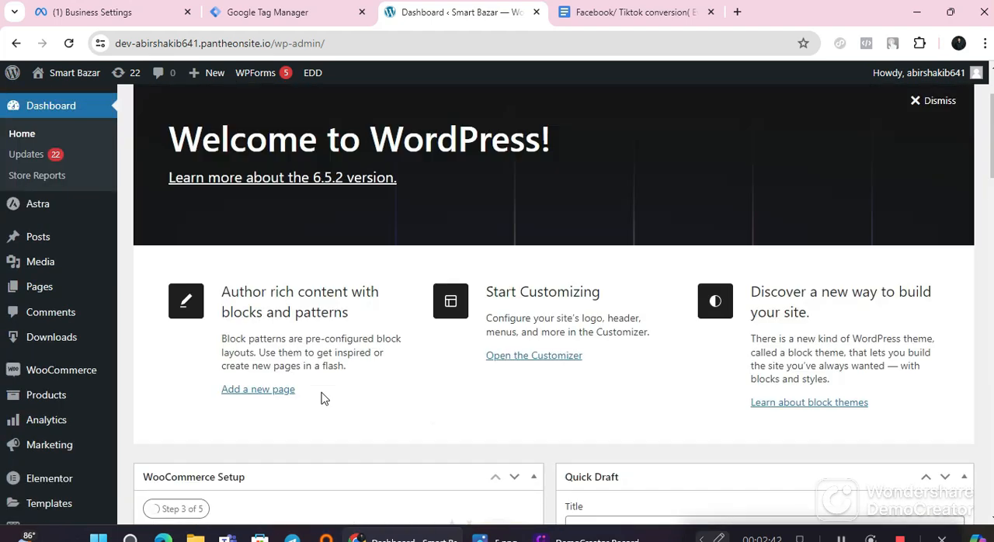
scroll(325, 399, up, 2)
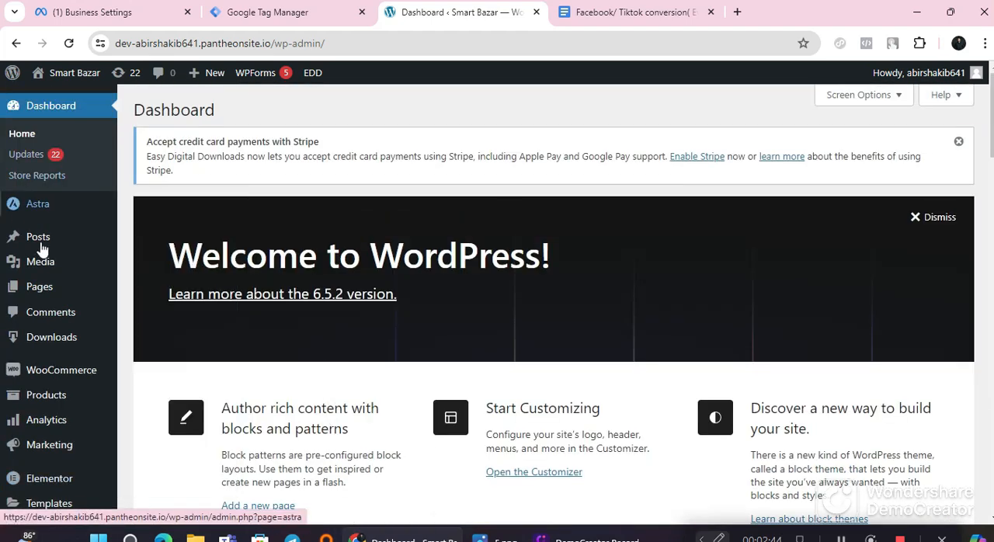
Step: Skim the conversion API guide document from its title through the parameter tables to the event de-duplication section and back
click(603, 16)
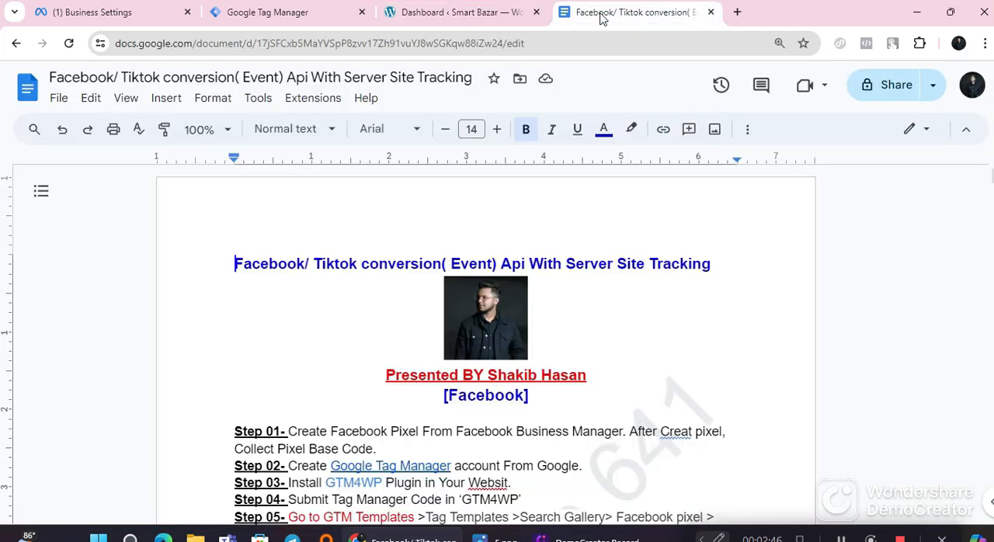
drag(235, 265, 704, 265)
click(656, 315)
scroll(569, 373, down, 20)
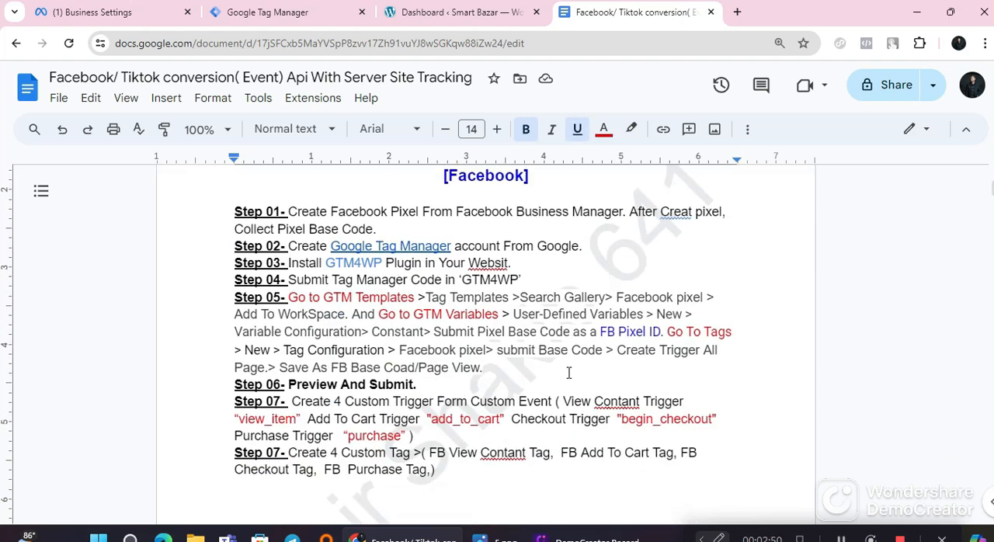
scroll(568, 373, down, 20)
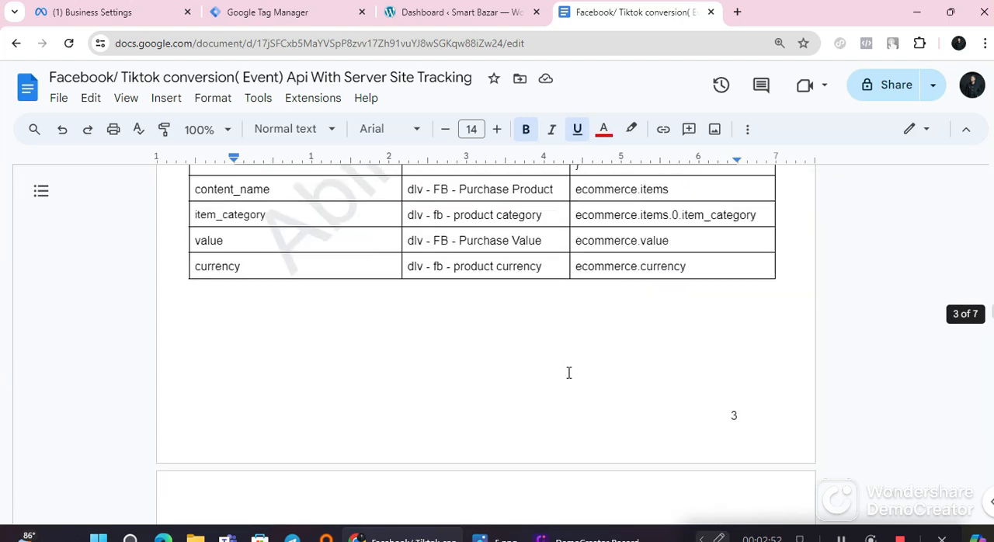
scroll(566, 373, down, 10)
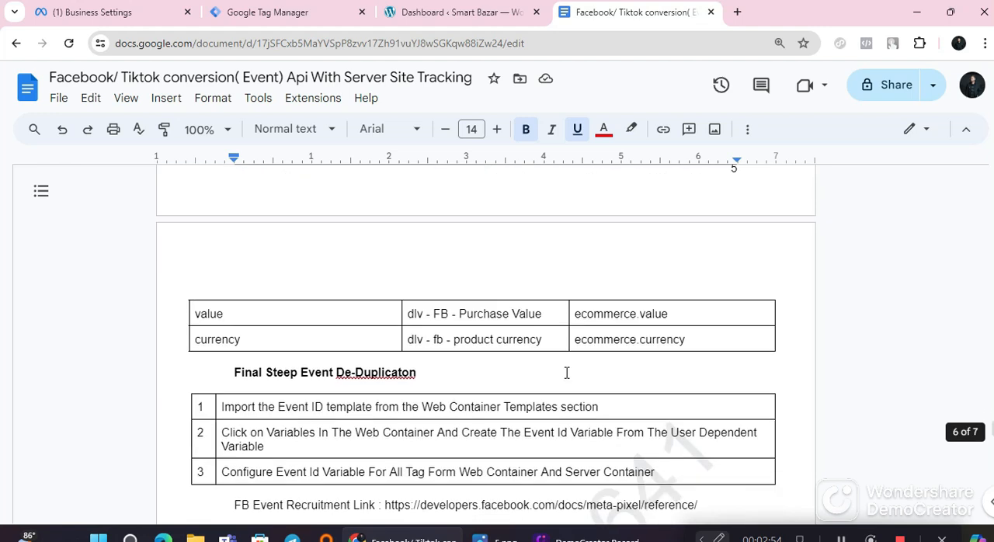
scroll(566, 373, up, 9)
scroll(566, 373, down, 8)
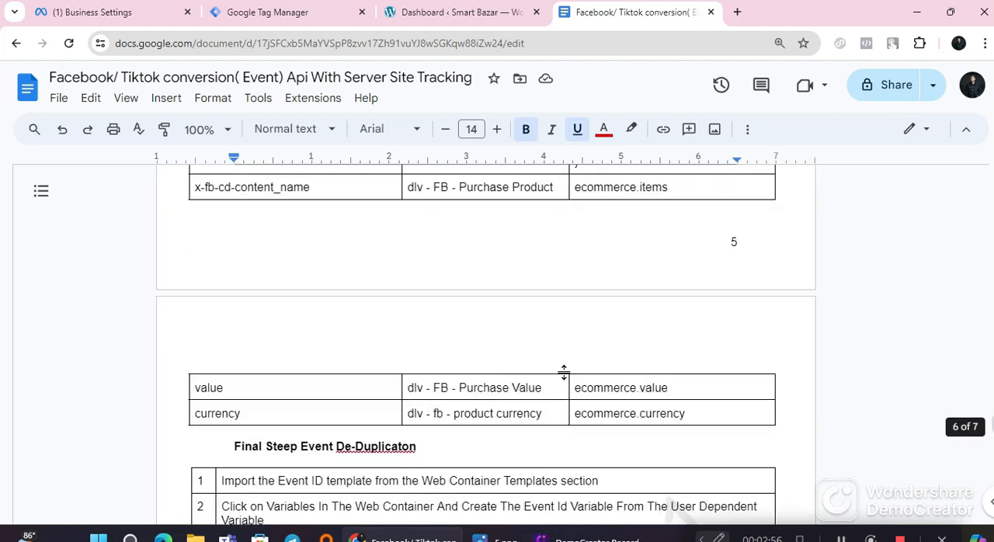
scroll(566, 374, up, 5)
scroll(564, 374, up, 20)
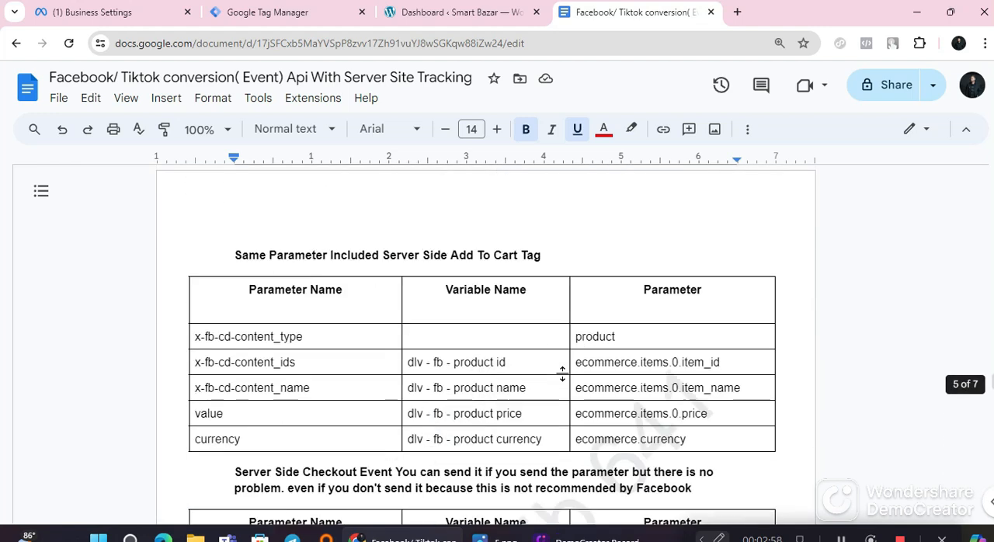
scroll(564, 374, up, 5)
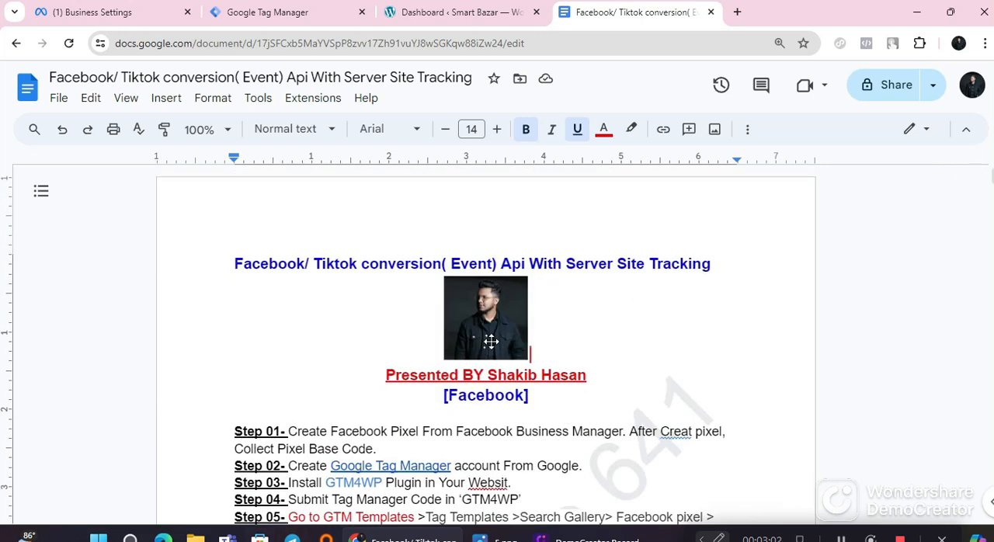
Step: Review the Facebook steps in the guide, focusing on Step 01 about creating a pixel and collecting its base code
scroll(482, 380, down, 2)
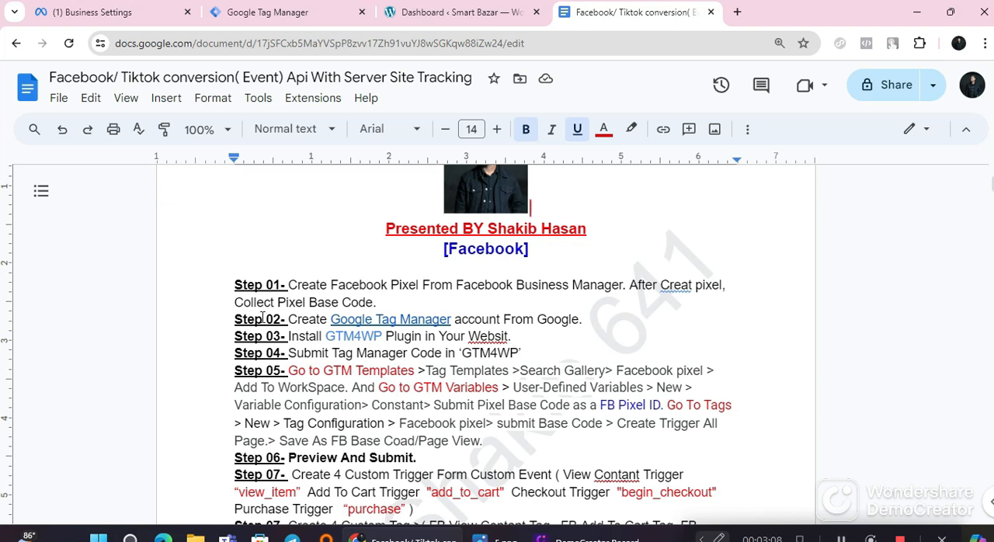
scroll(299, 235, up, 2)
scroll(321, 242, down, 1)
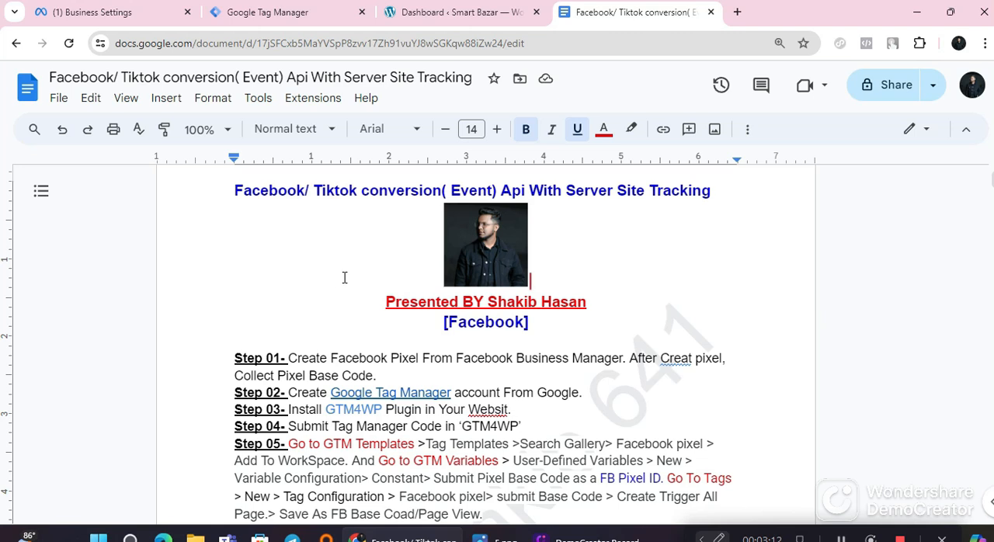
scroll(332, 318, down, 1)
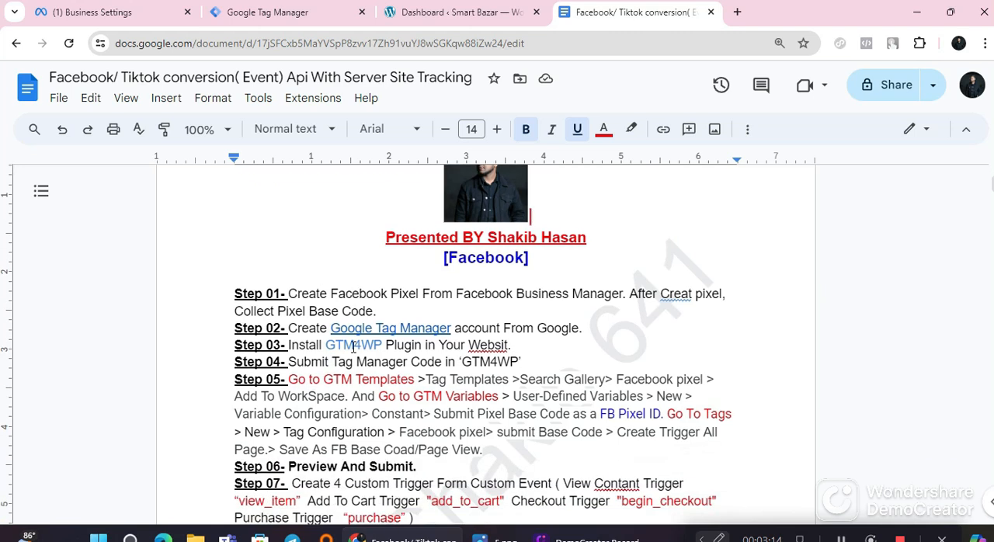
drag(272, 278, 280, 262)
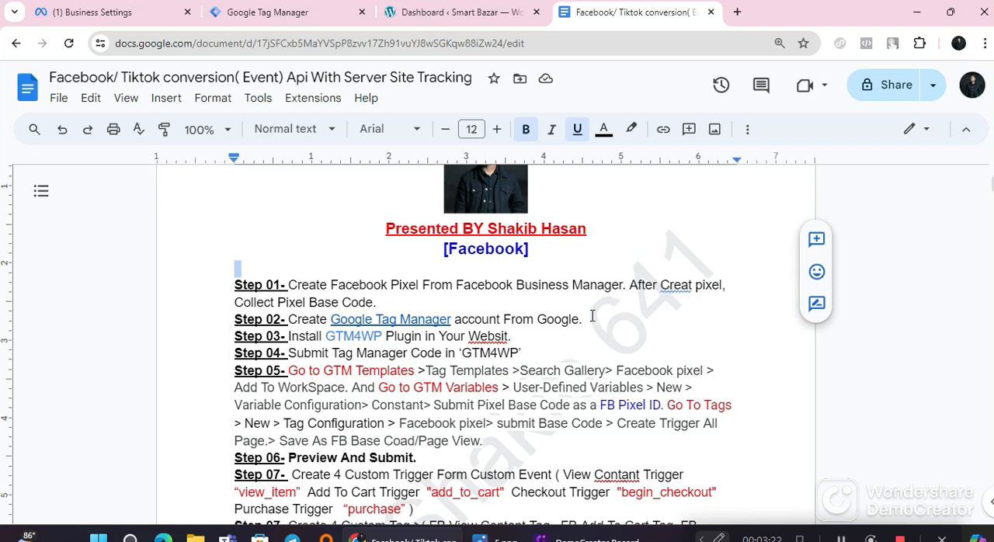
drag(230, 303, 382, 312)
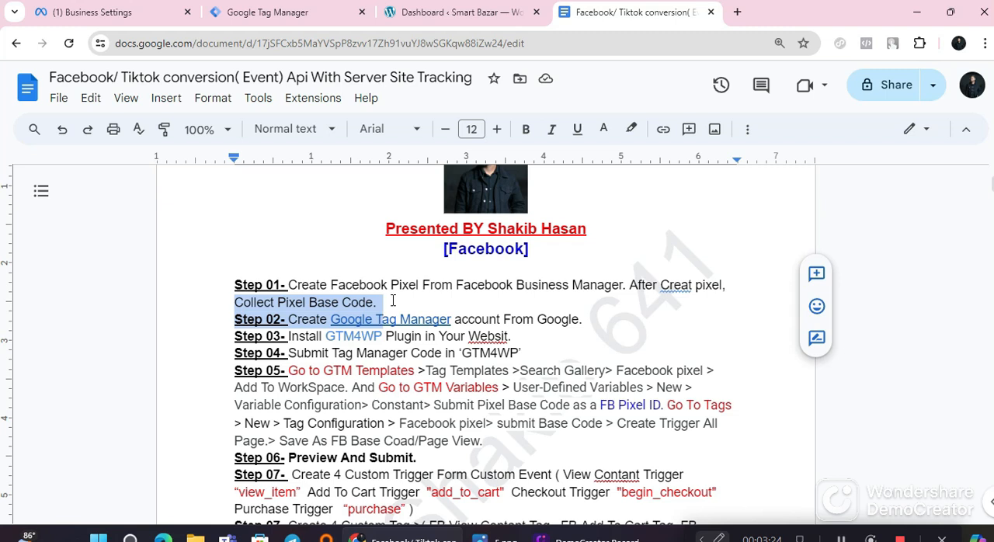
click(393, 302)
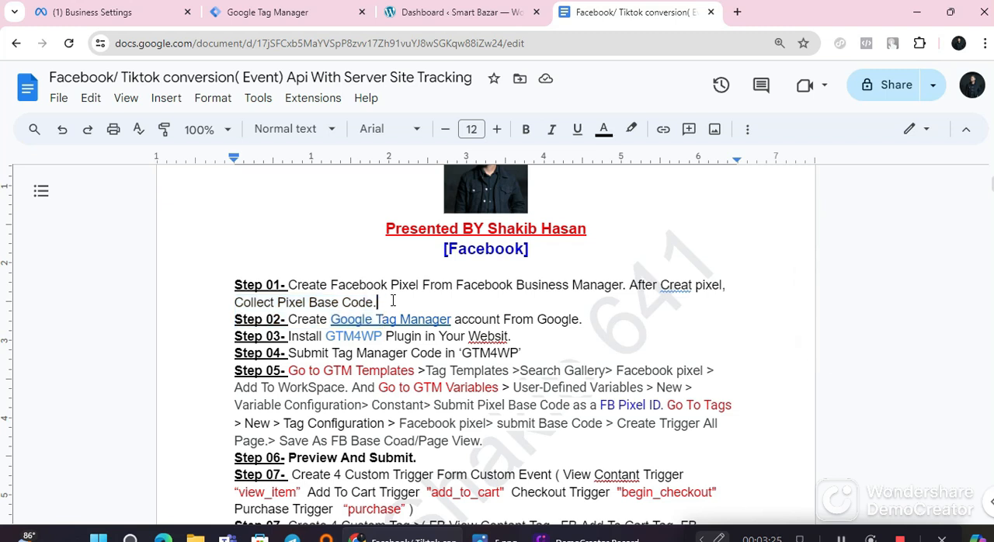
Step: Create a new dataset named "demo fb pixel" in Meta Business settings
click(122, 11)
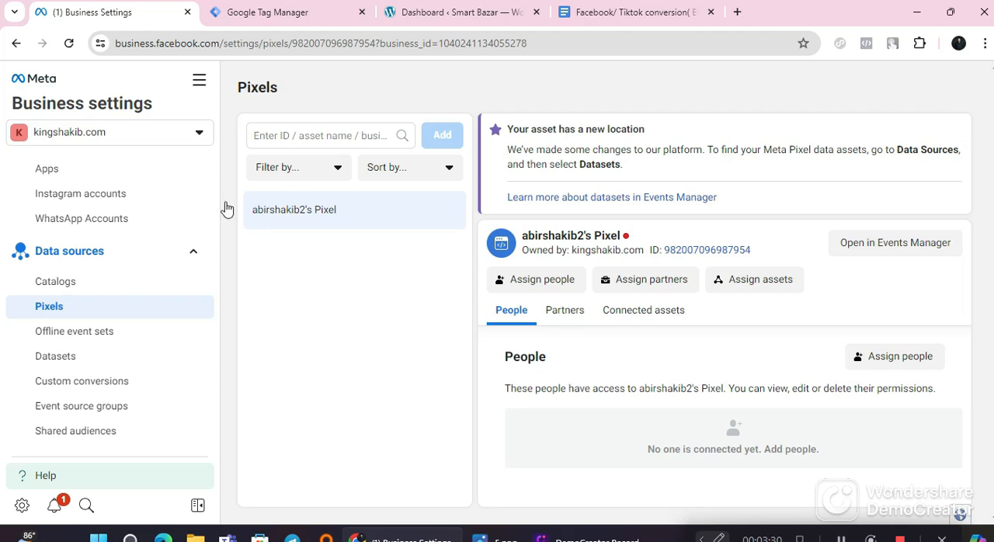
click(84, 355)
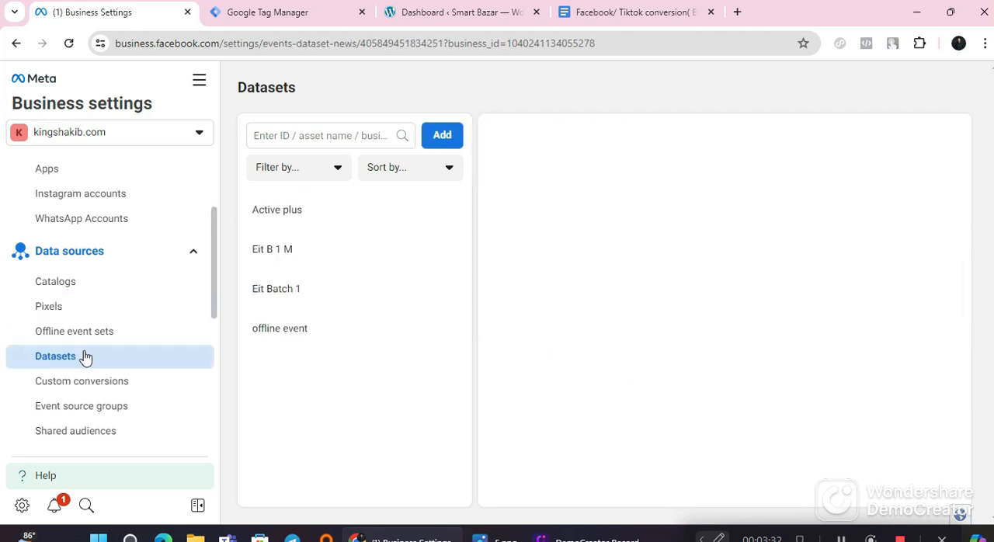
click(441, 138)
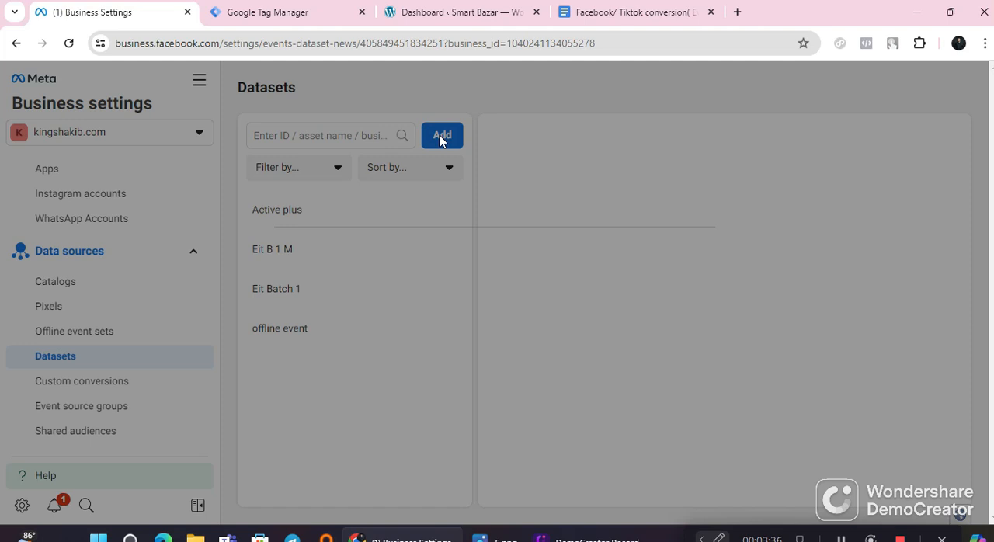
click(344, 334)
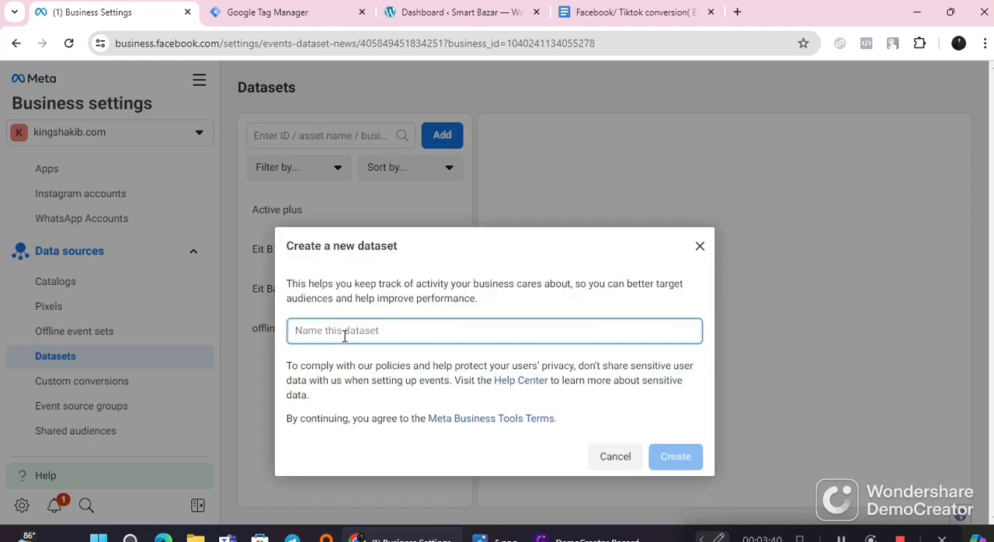
text(demo fb pixe)
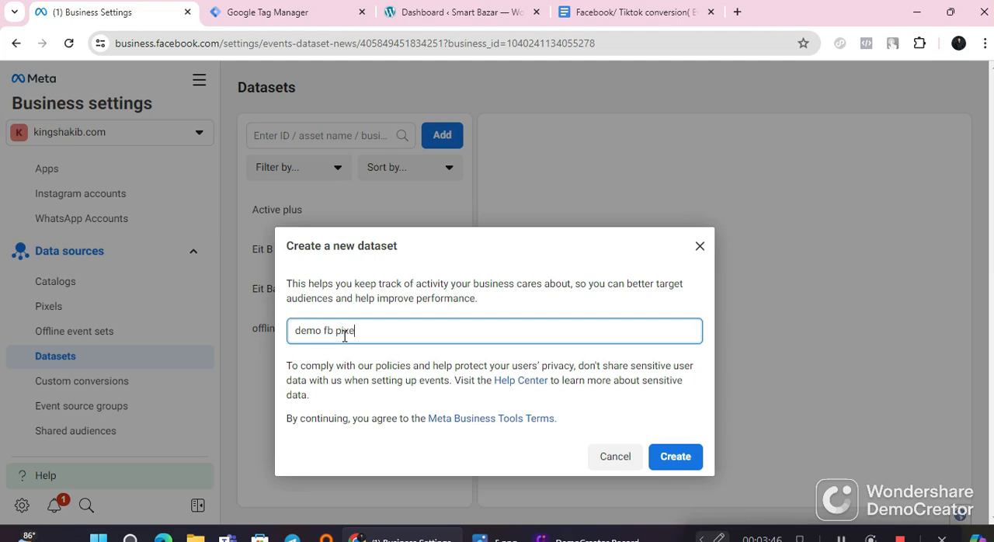
text(l)
click(684, 468)
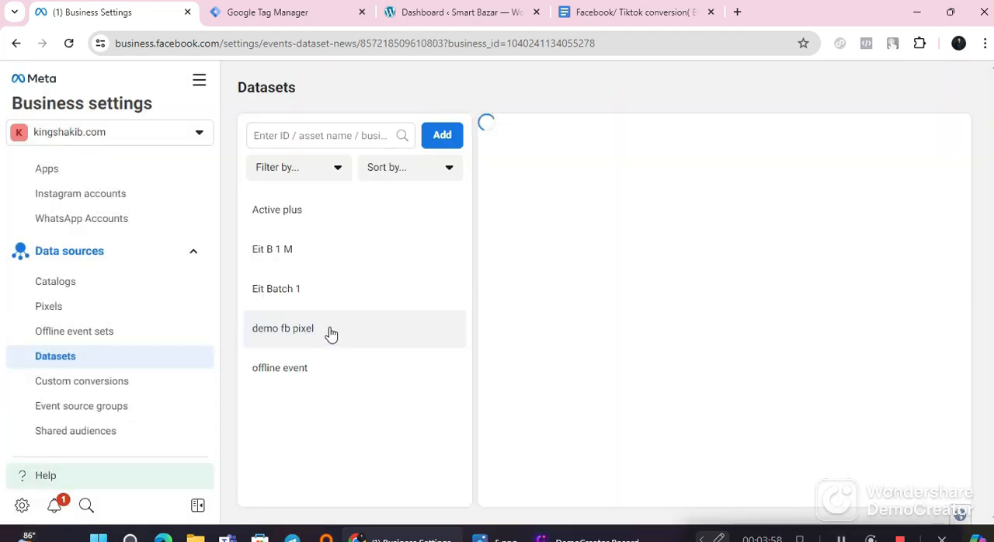
scroll(426, 341, down, 1)
scroll(426, 342, up, 1)
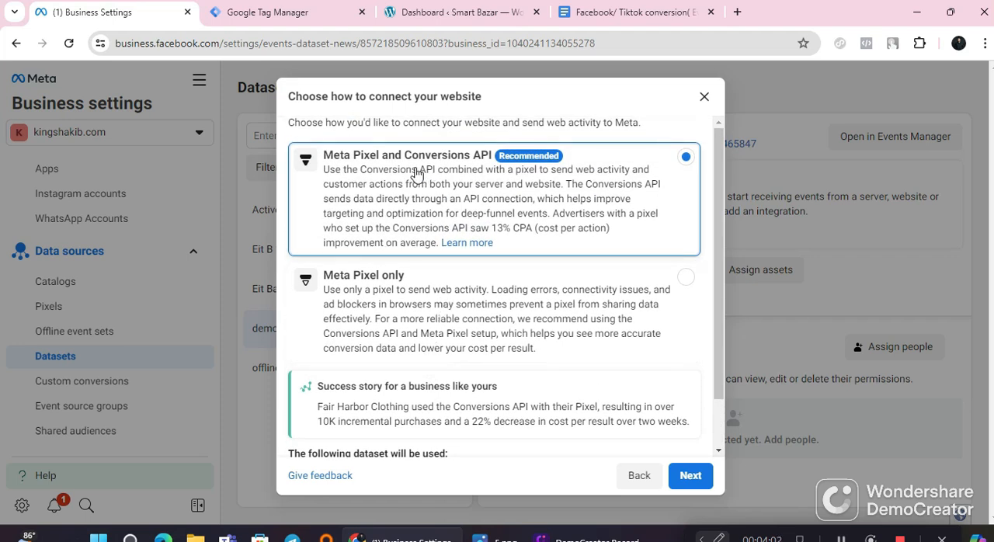
scroll(423, 206, down, 1)
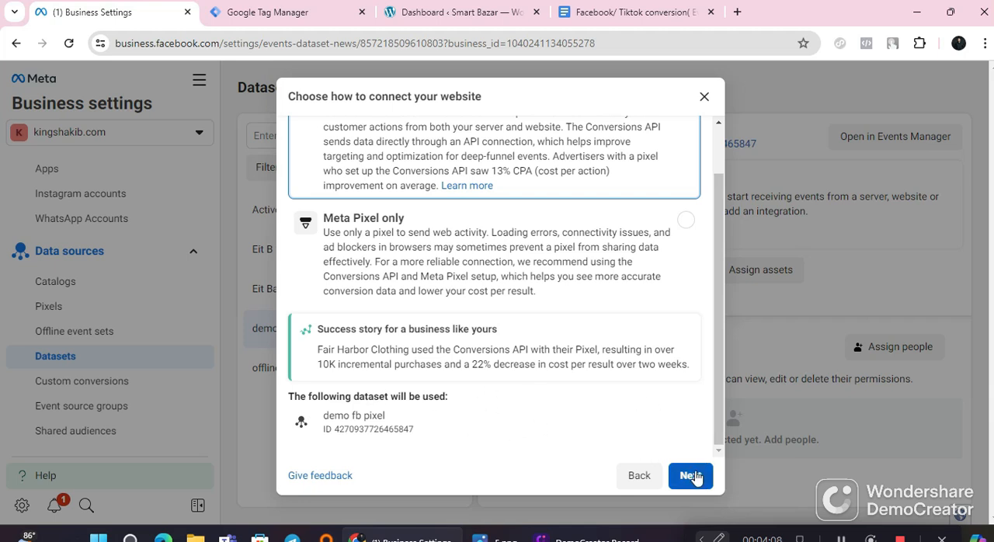
scroll(530, 271, up, 1)
scroll(614, 326, down, 1)
click(691, 480)
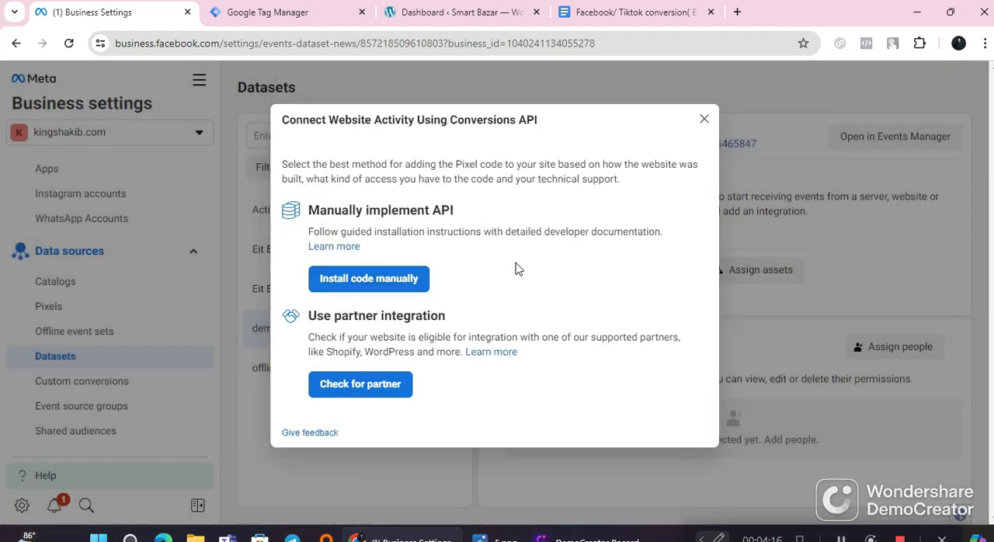
click(390, 281)
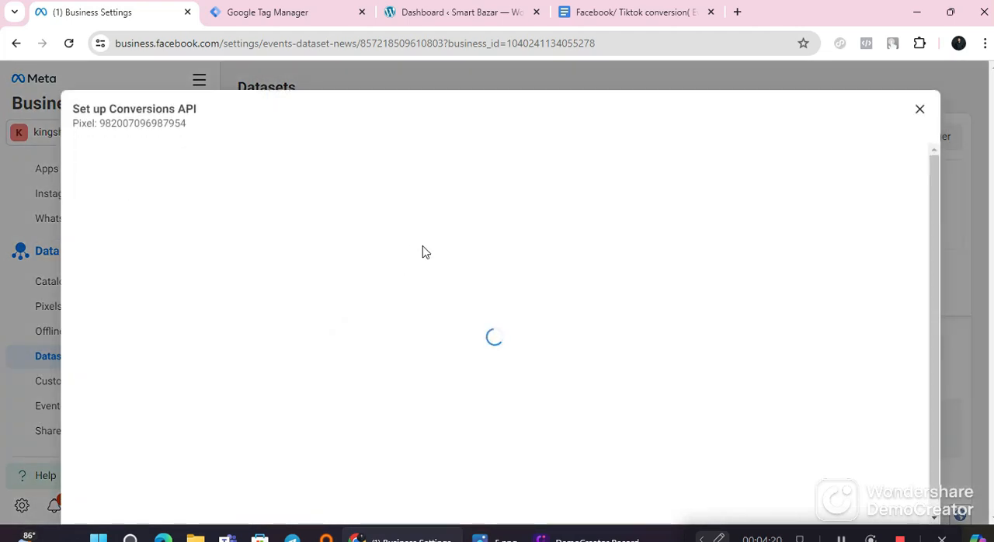
scroll(633, 342, down, 5)
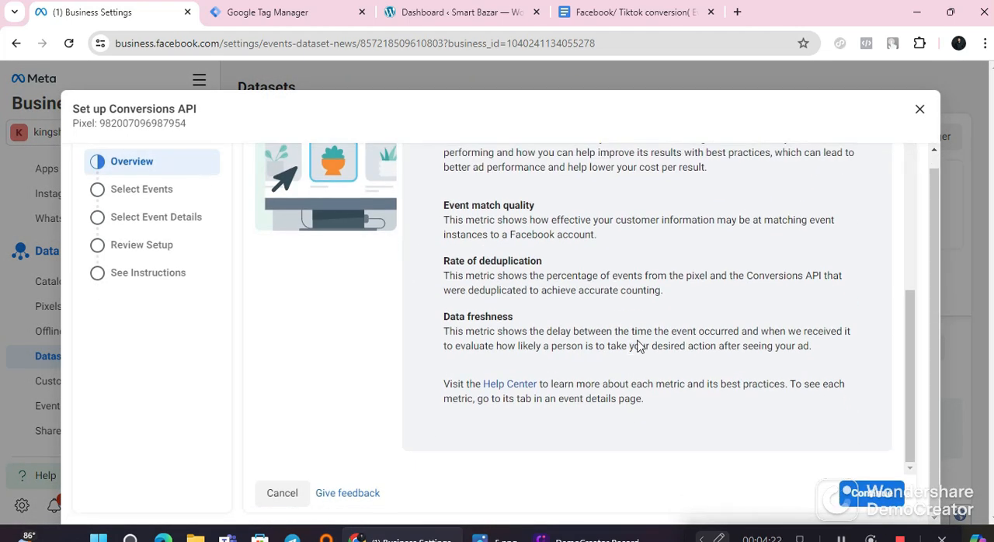
click(920, 108)
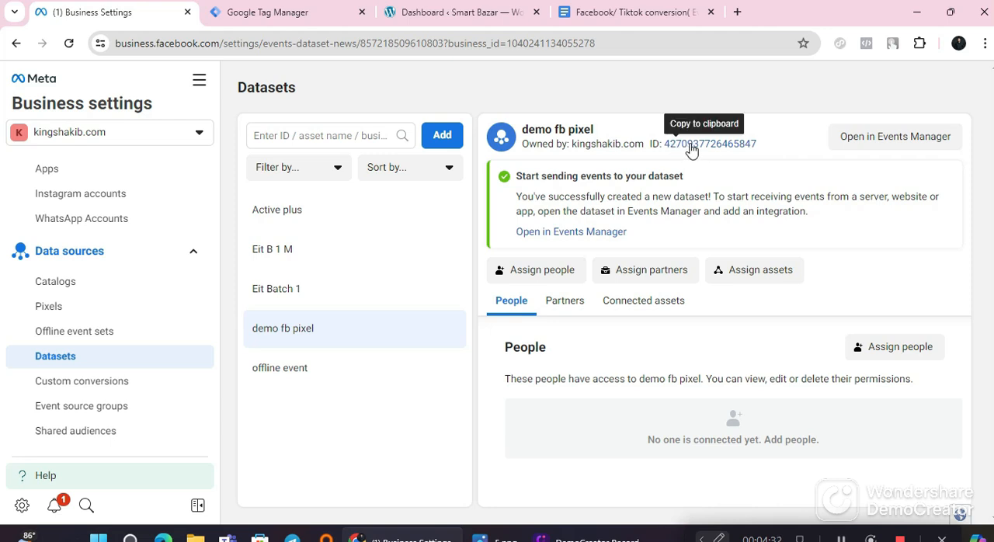
Step: Open the demo fb pixel dataset in Events Manager and look through its overview, test events, diagnostics and history
click(906, 142)
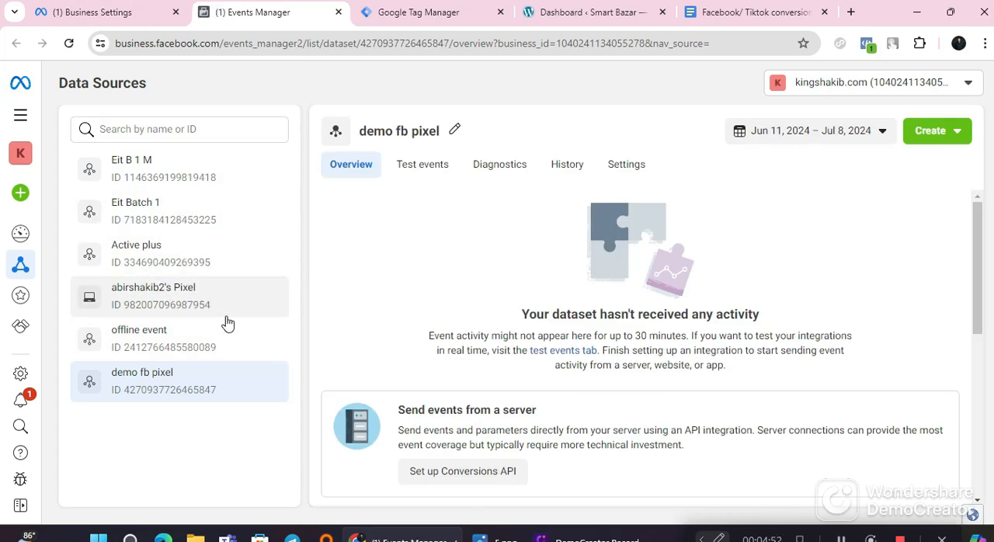
scroll(417, 327, down, 2)
scroll(358, 404, down, 1)
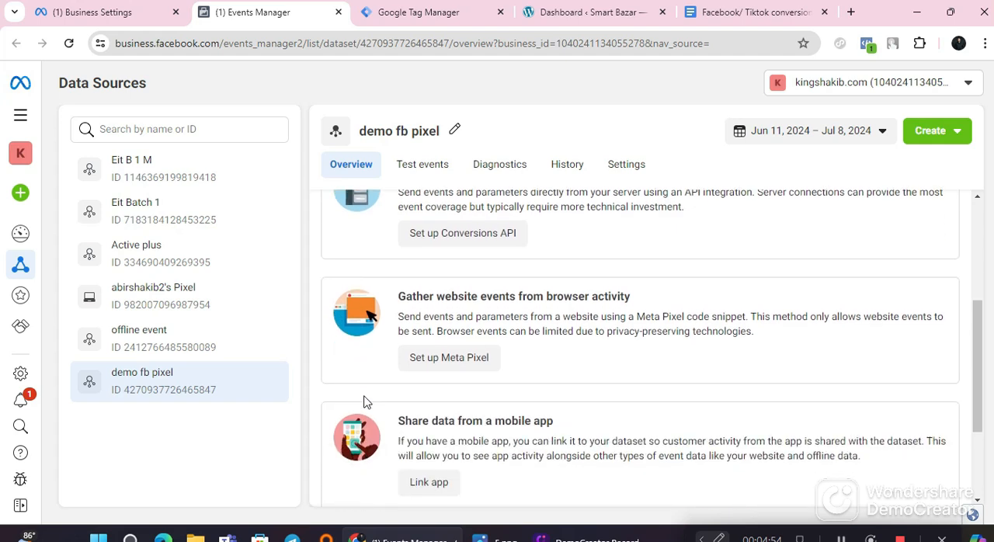
scroll(597, 404, up, 3)
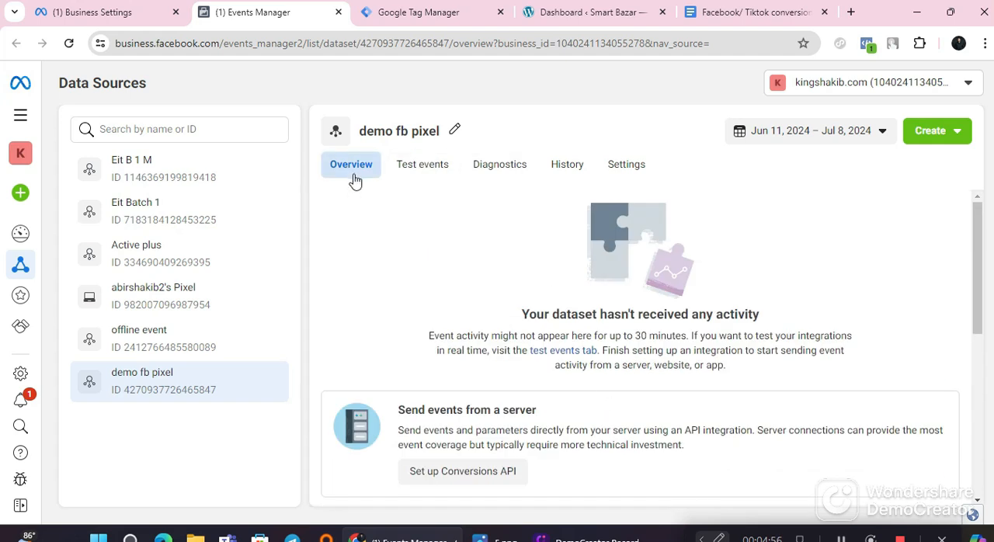
click(423, 173)
click(514, 171)
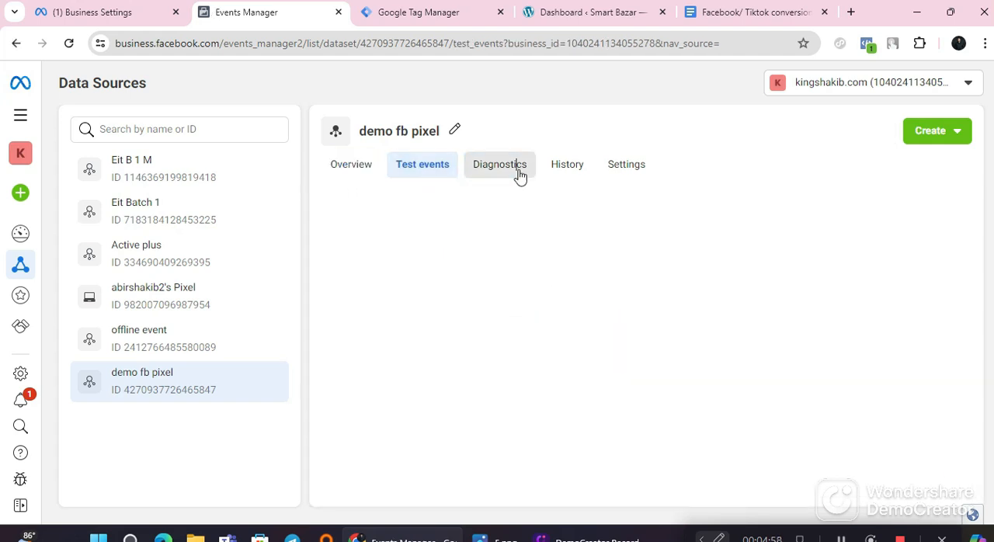
click(565, 172)
Step: Review the dataset's settings, including its details, event setup, Conversions API and conversion upload sections
click(619, 170)
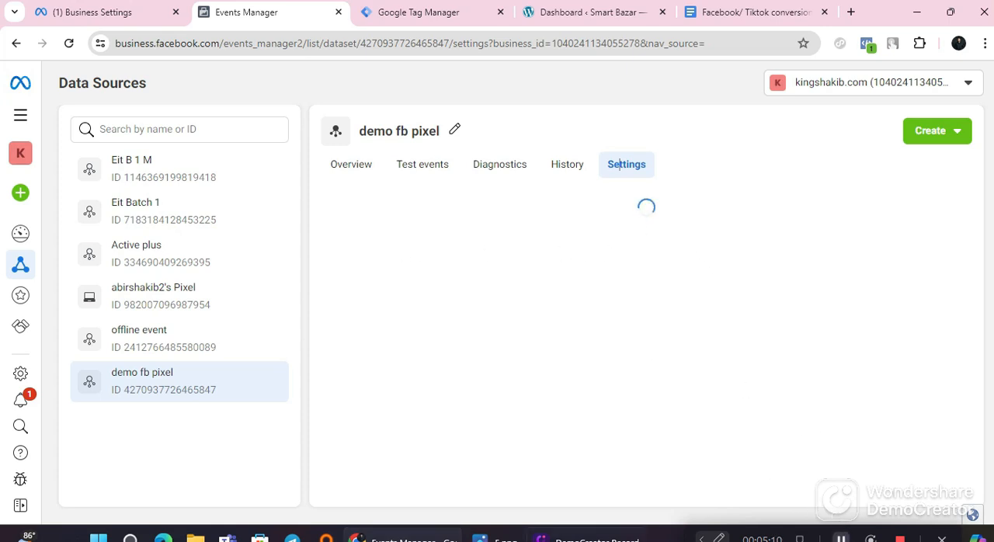
scroll(497, 326, down, 5)
scroll(495, 391, down, 7)
scroll(479, 324, down, 4)
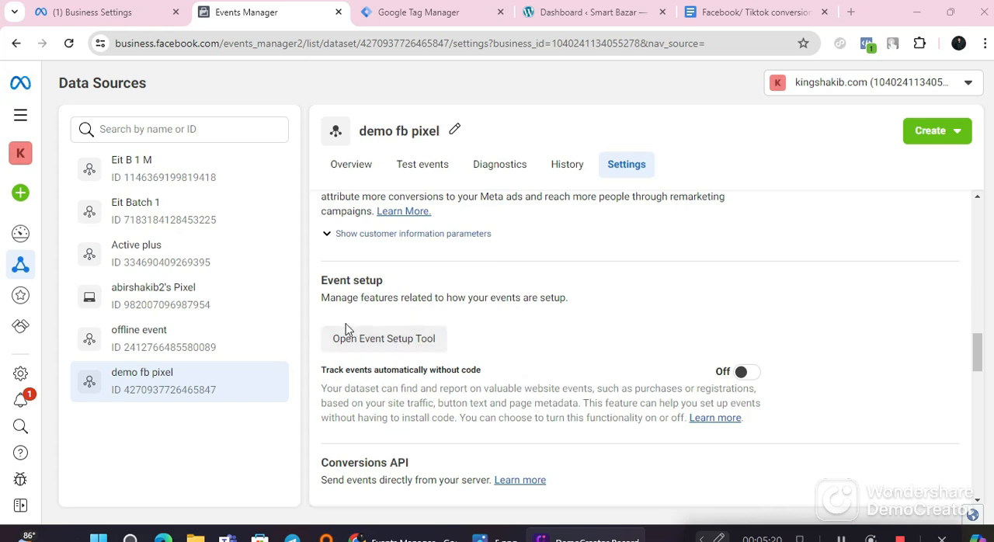
scroll(463, 414, down, 2)
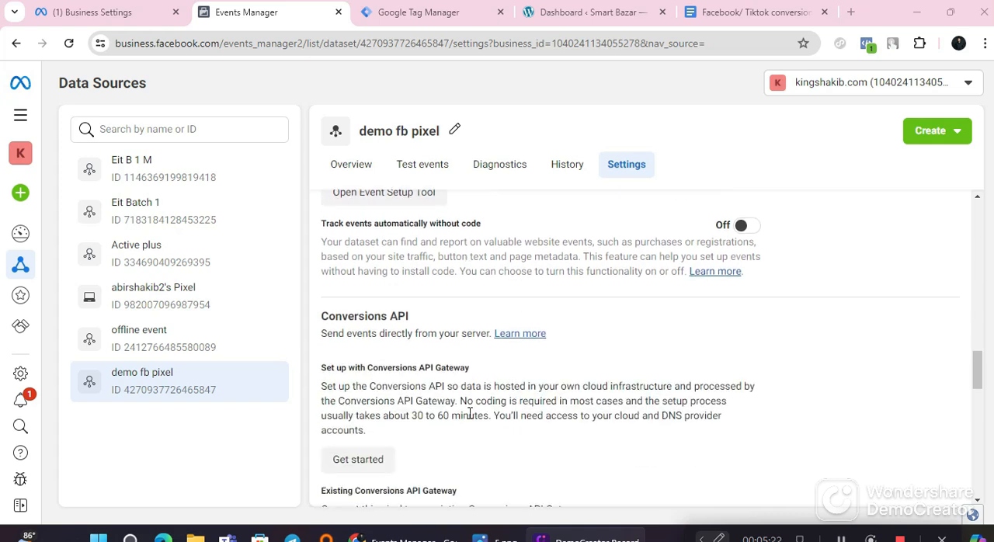
scroll(470, 414, down, 10)
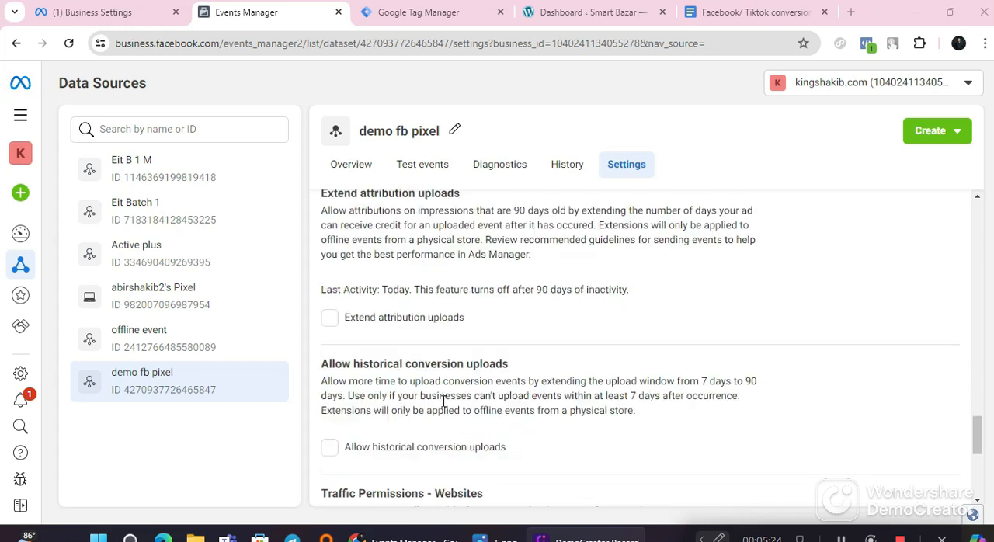
scroll(443, 402, up, 10)
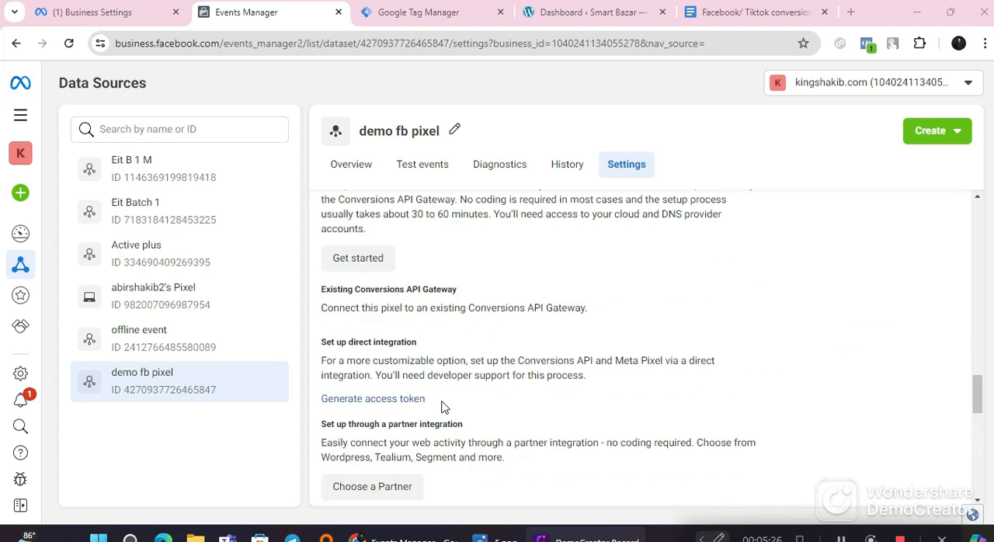
scroll(443, 405, up, 10)
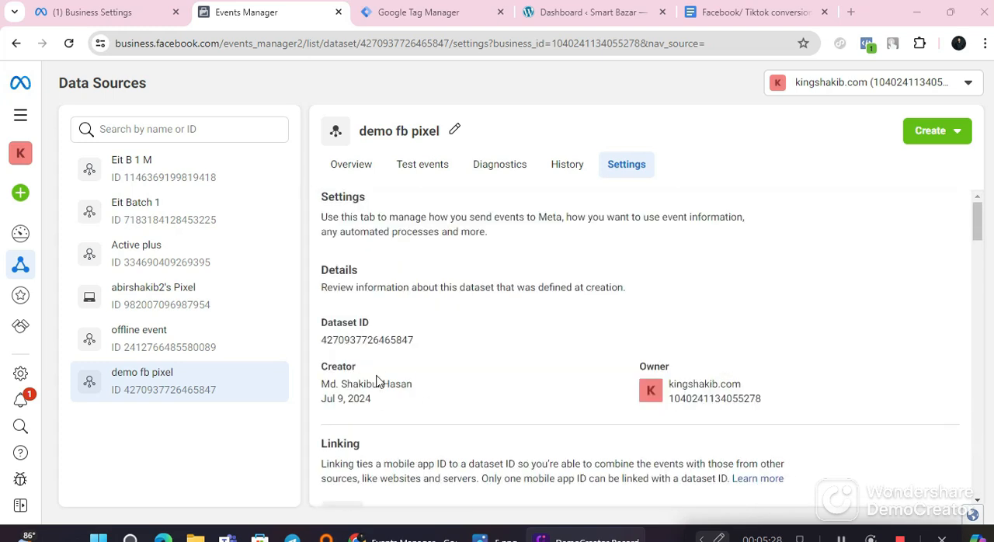
Step: Copy the dataset ID from the details section of the demo fb pixel settings
drag(411, 342, 318, 351)
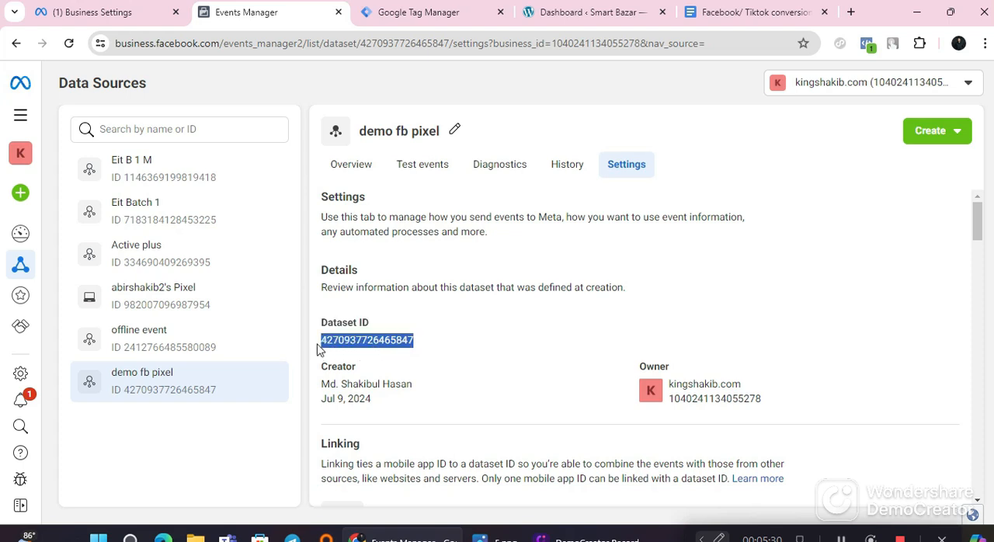
right_click(324, 349)
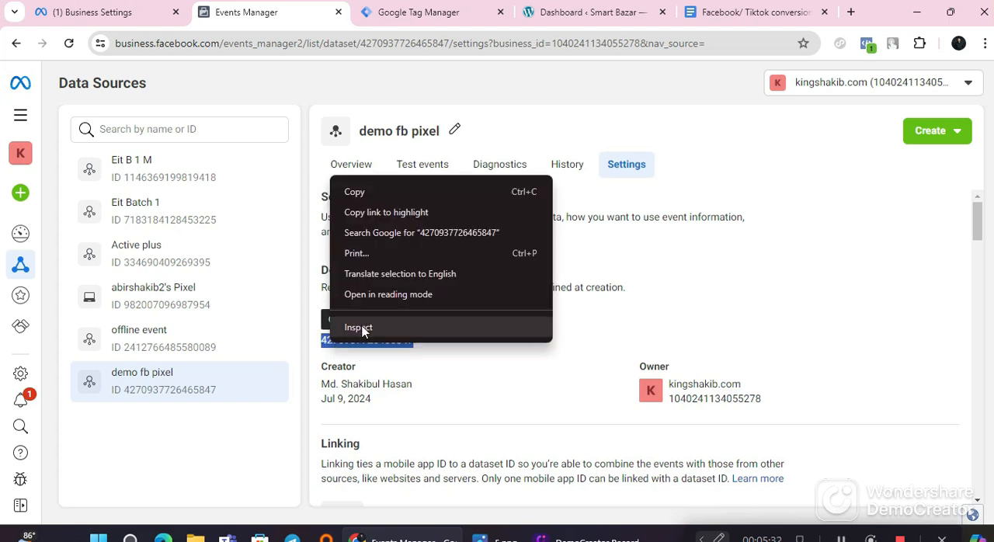
click(381, 192)
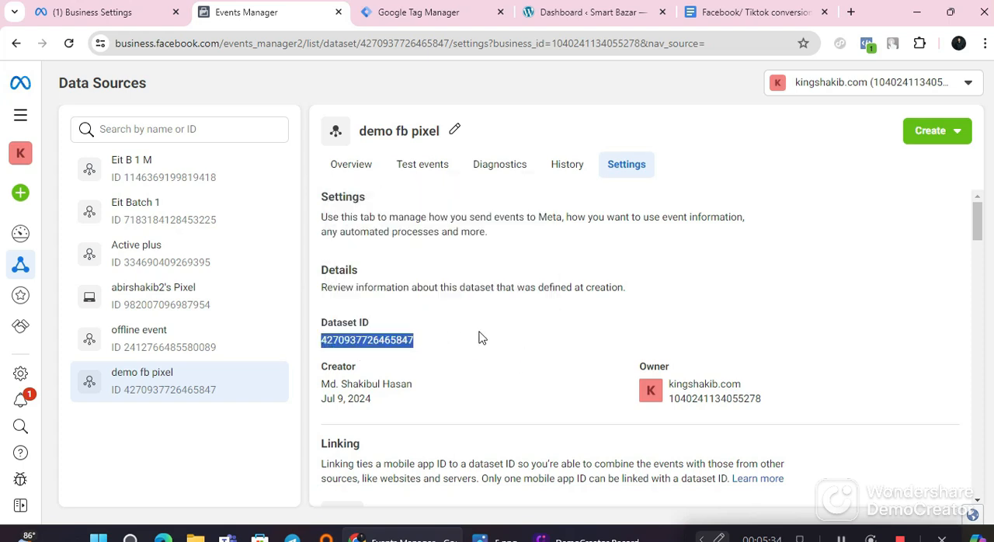
Step: Look over the integration options on the demo fb pixel dataset's overview
click(355, 171)
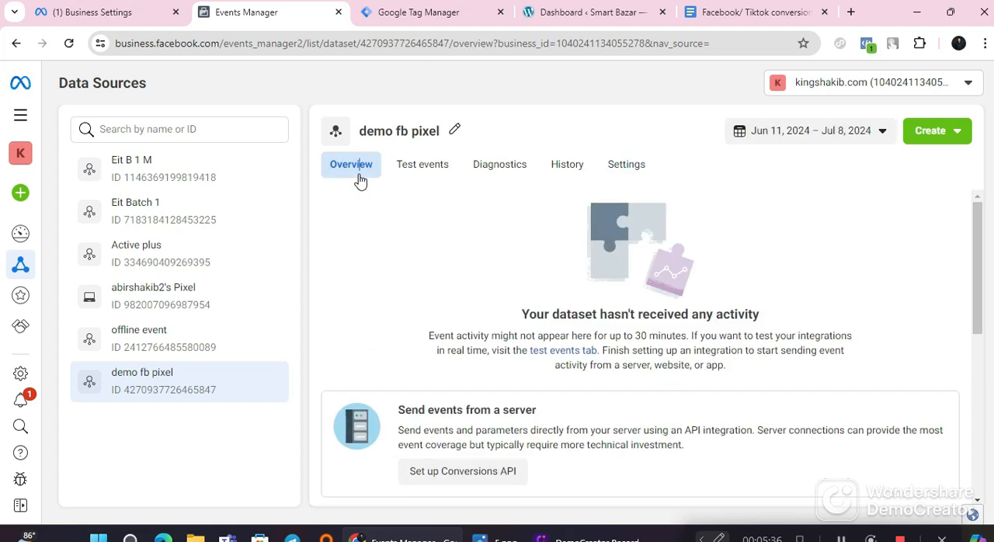
scroll(454, 328, down, 3)
scroll(466, 342, down, 2)
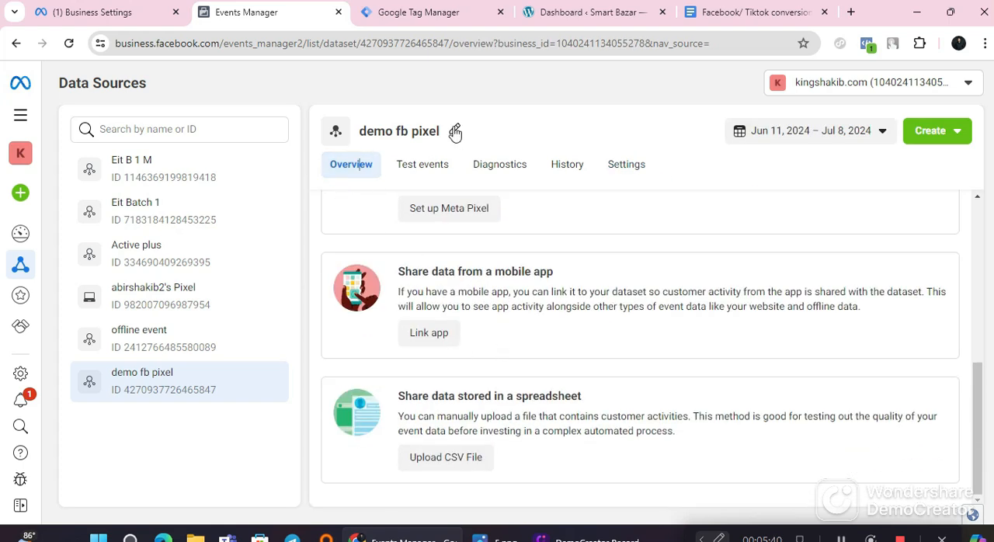
Step: Switch to the conversion API guide document and check the Google Tag Manager link in Step 02
click(735, 9)
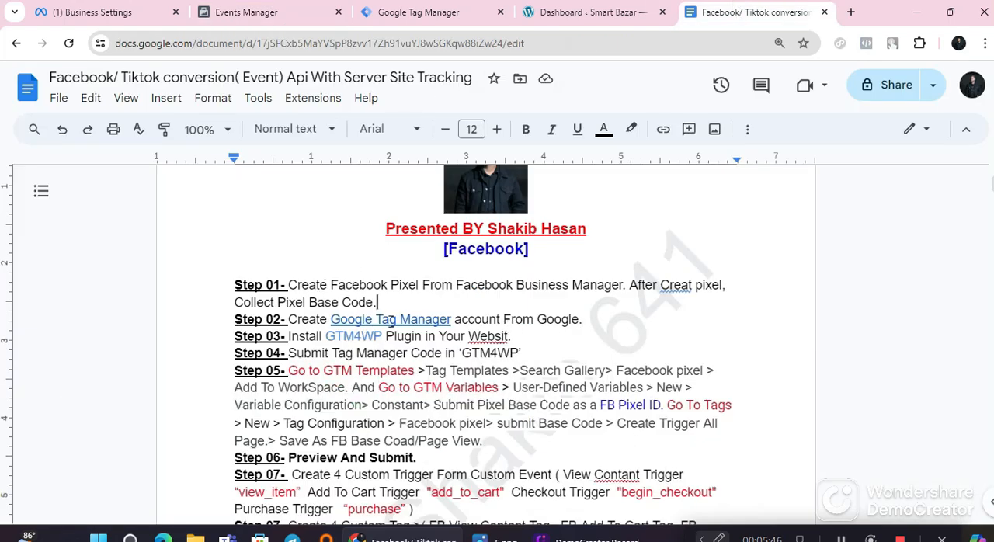
click(390, 321)
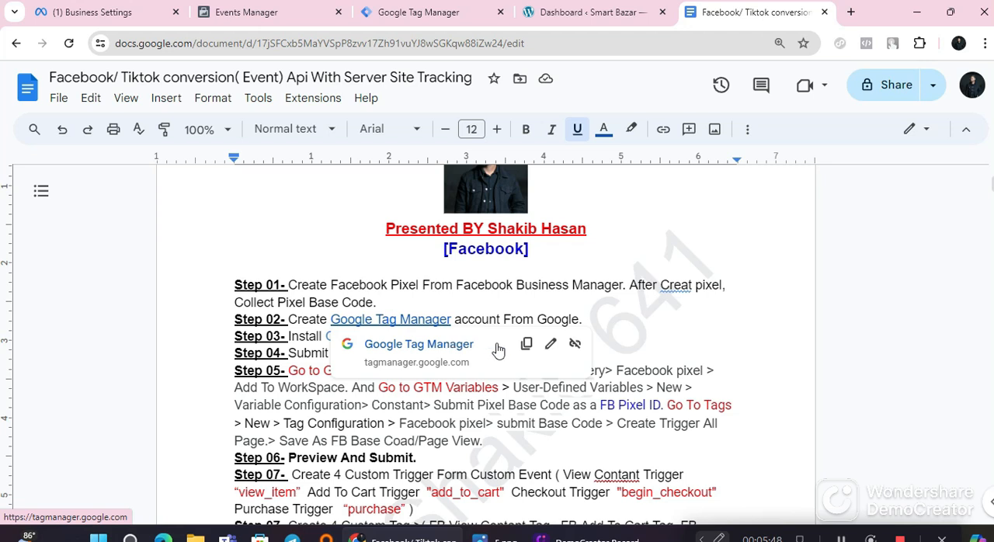
click(344, 229)
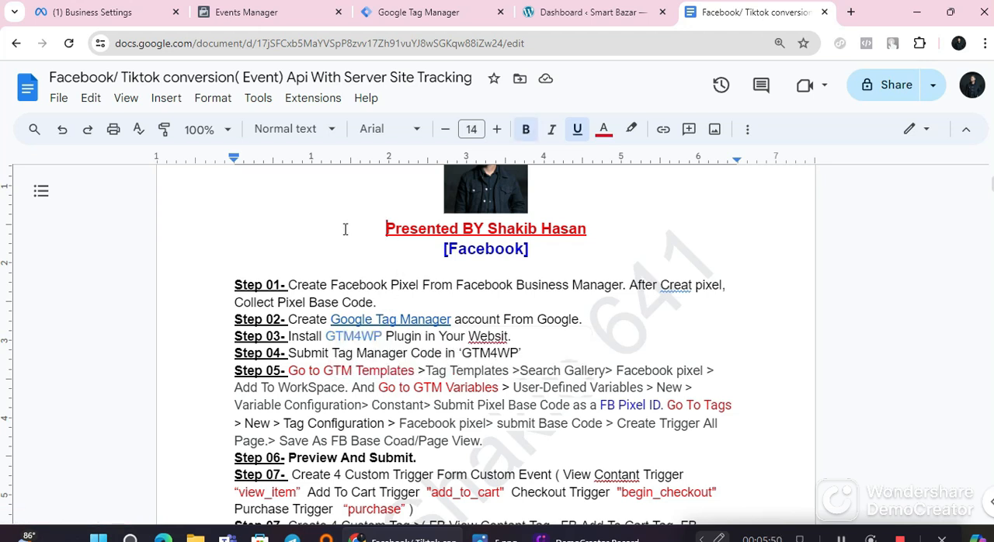
click(400, 321)
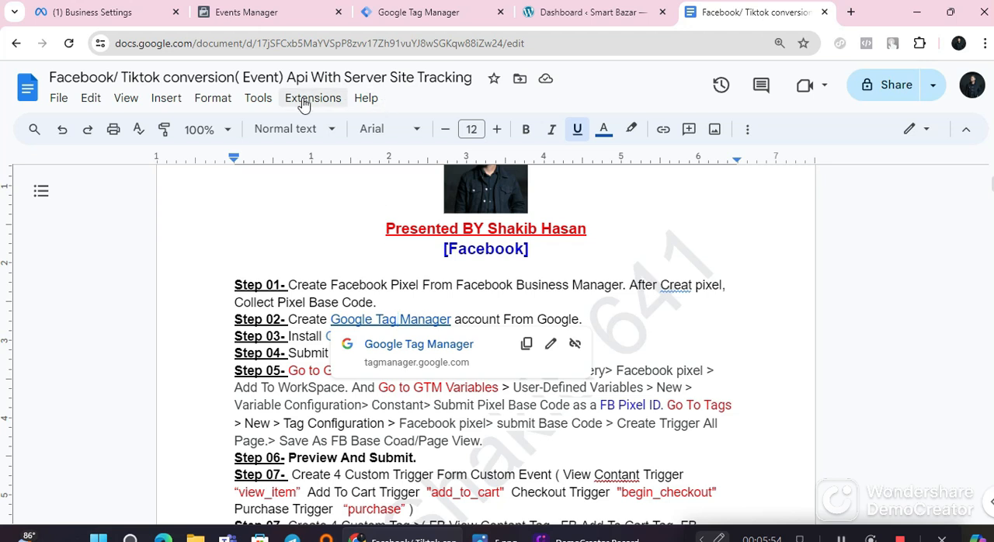
Step: Switch to Google Tag Manager and start a new account named "demo all tracking"
click(407, 2)
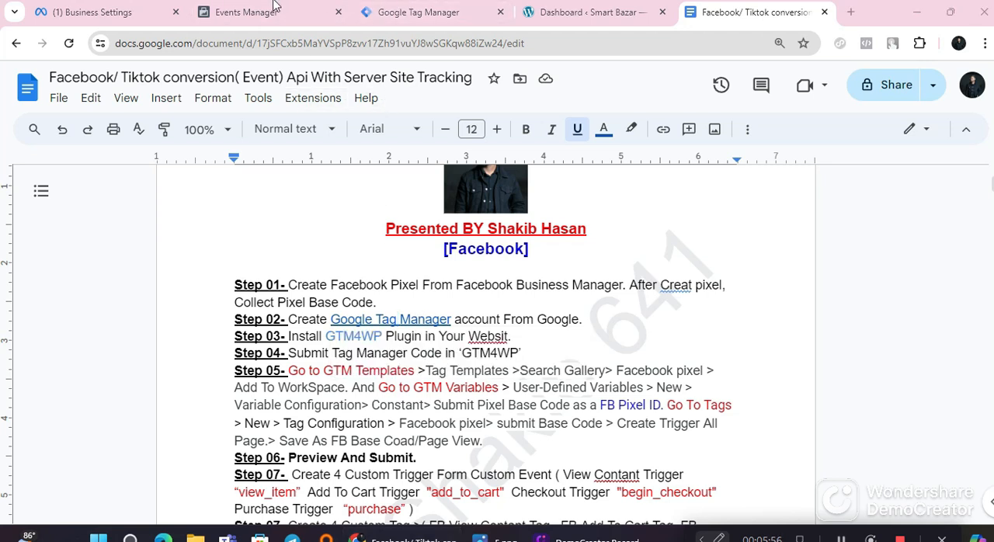
click(406, 13)
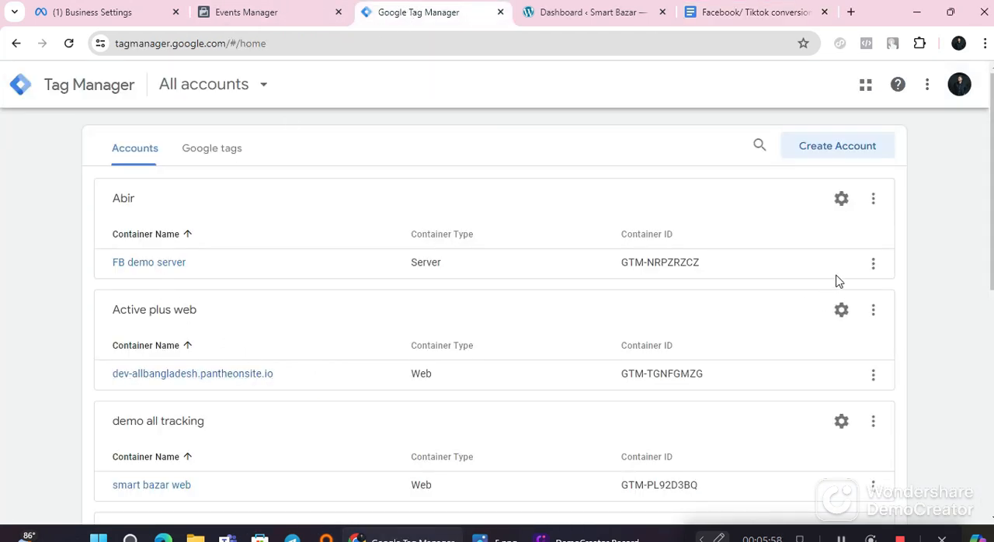
scroll(396, 373, down, 8)
scroll(404, 384, up, 8)
click(860, 159)
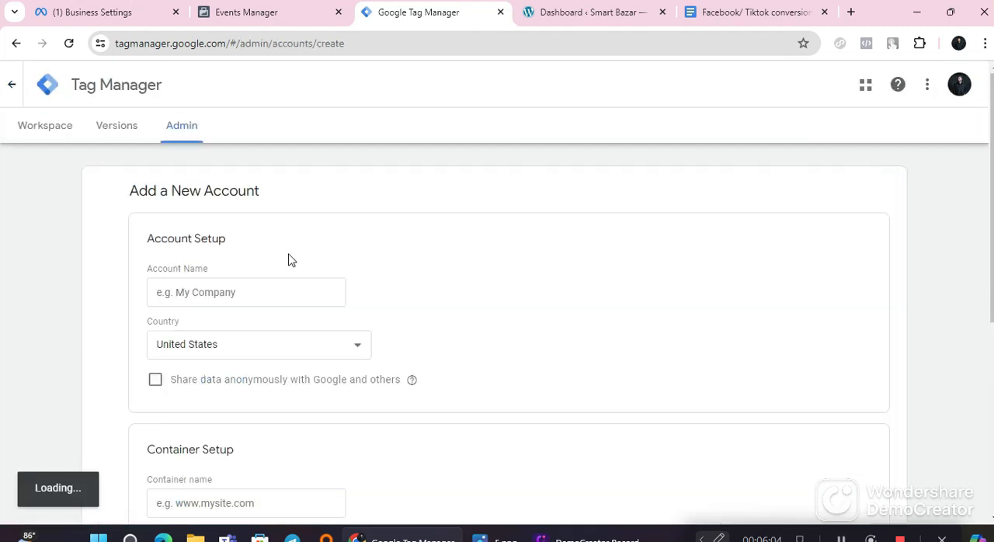
click(215, 292)
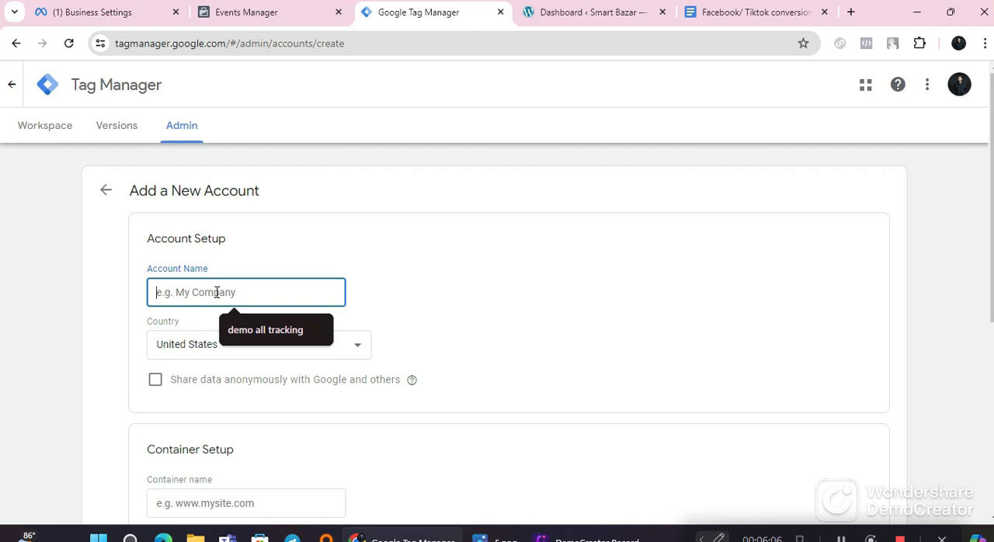
click(264, 333)
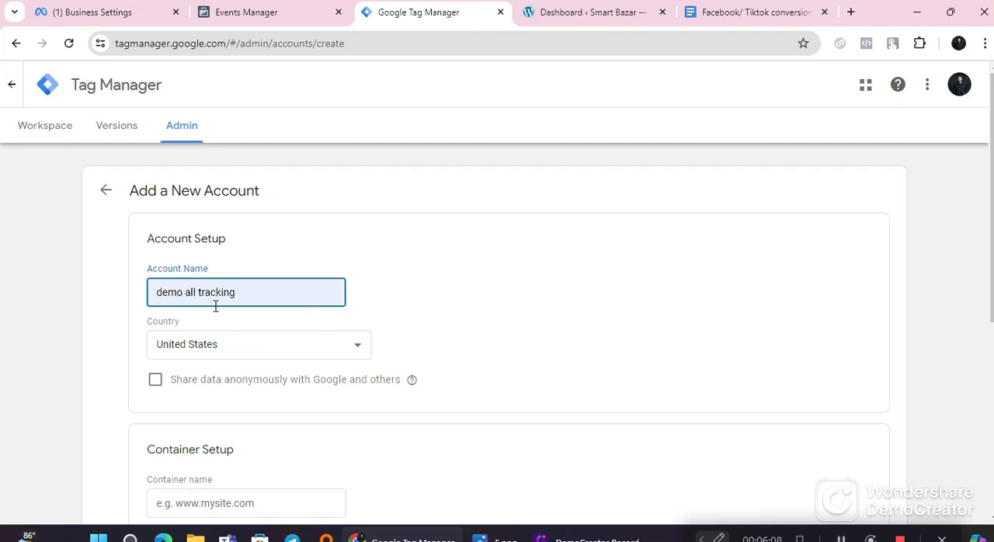
scroll(224, 366, down, 1)
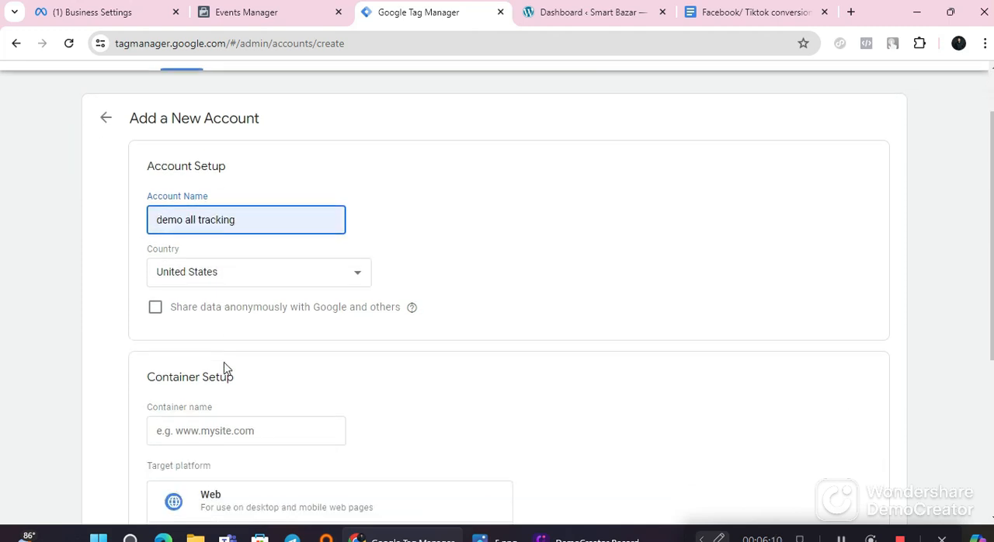
Step: Set the new account's country to Bangladesh and enable sharing data anonymously with Google and others
click(231, 285)
scroll(256, 191, up, 20)
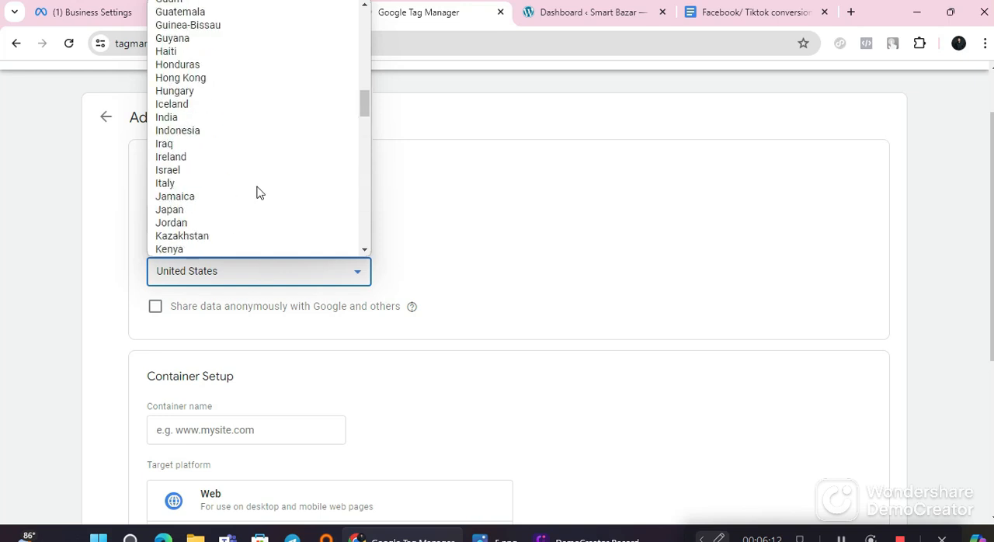
scroll(260, 193, up, 2)
scroll(380, 202, up, 1)
click(211, 352)
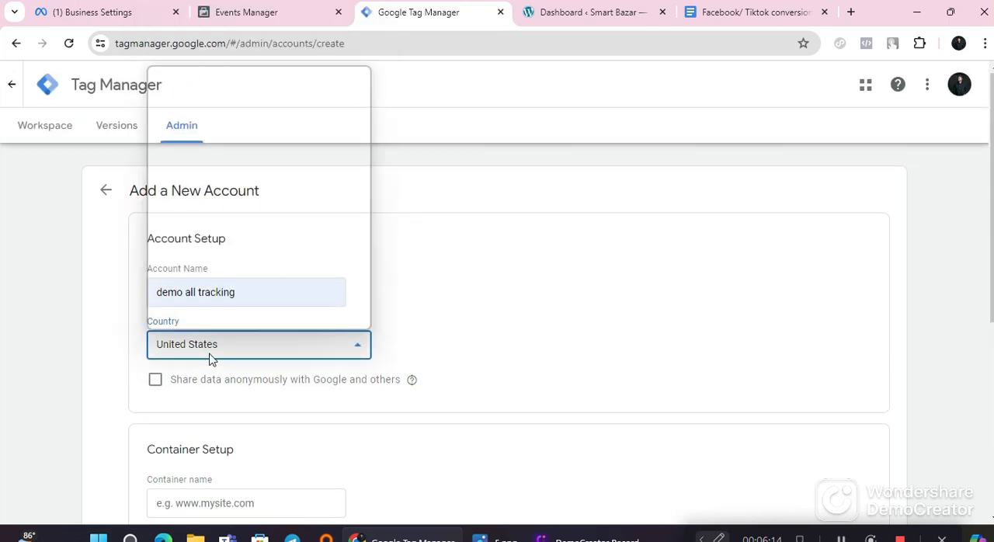
scroll(234, 261, up, 9)
scroll(233, 261, up, 20)
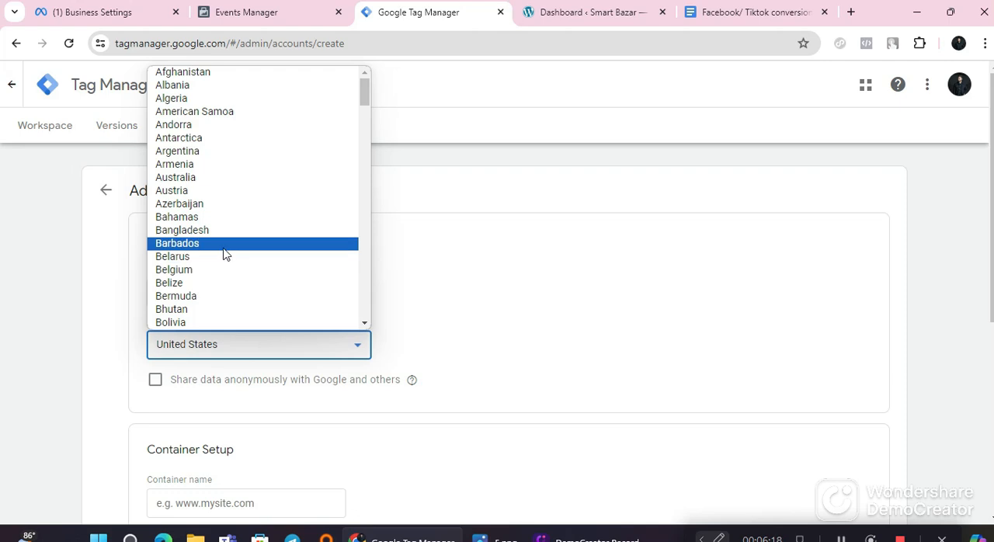
click(224, 231)
click(155, 379)
Step: Name the new account's container "smart bazar web" in the container setup
scroll(178, 388, down, 4)
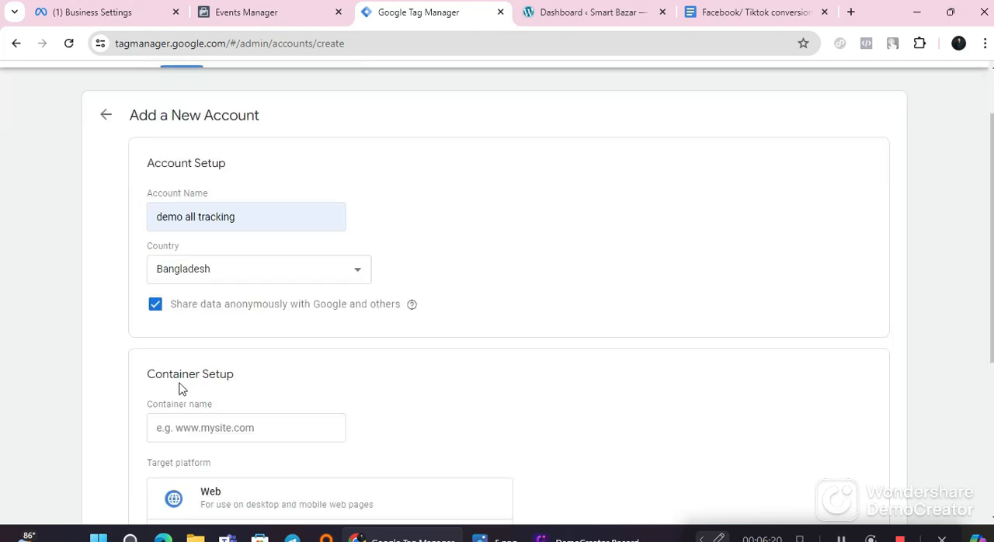
click(244, 215)
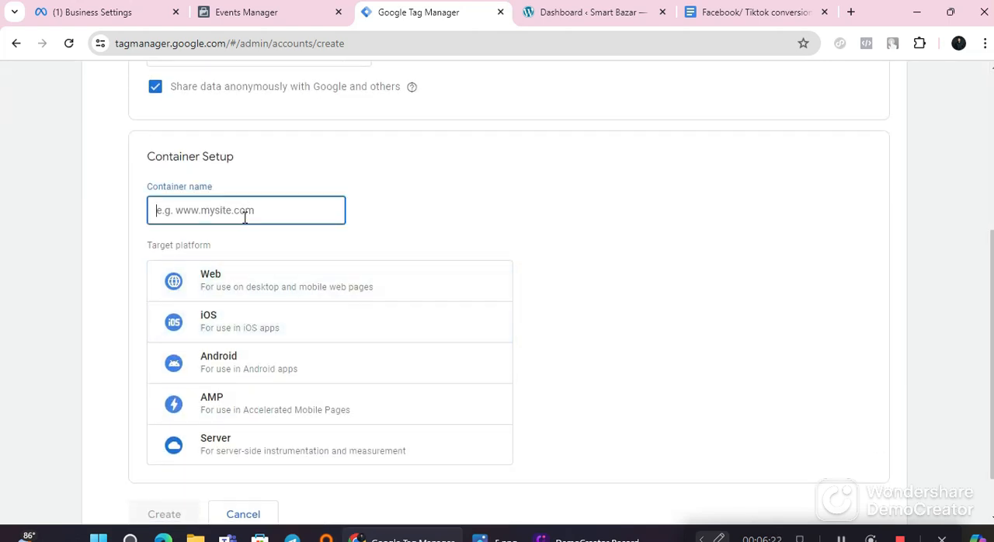
scroll(317, 308, up, 4)
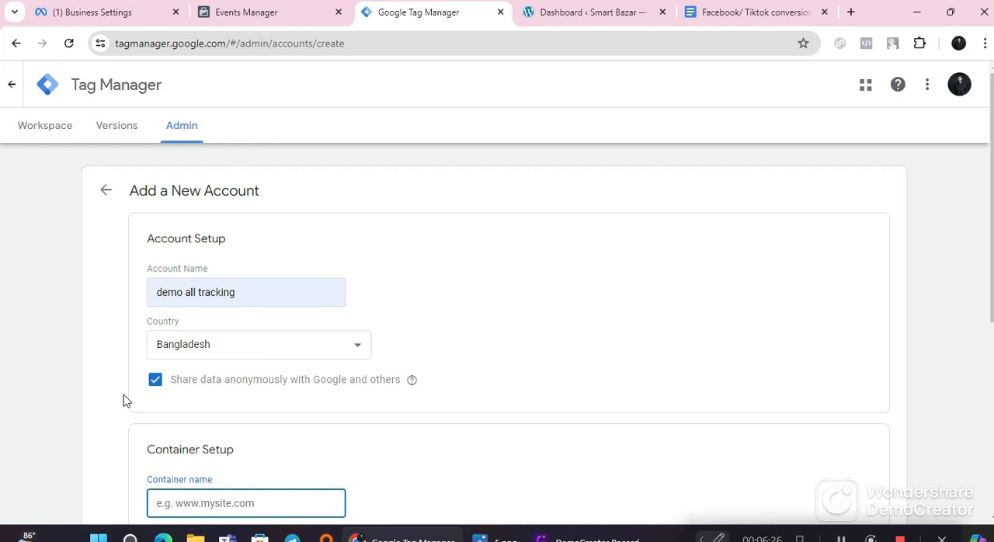
scroll(132, 392, down, 3)
click(238, 285)
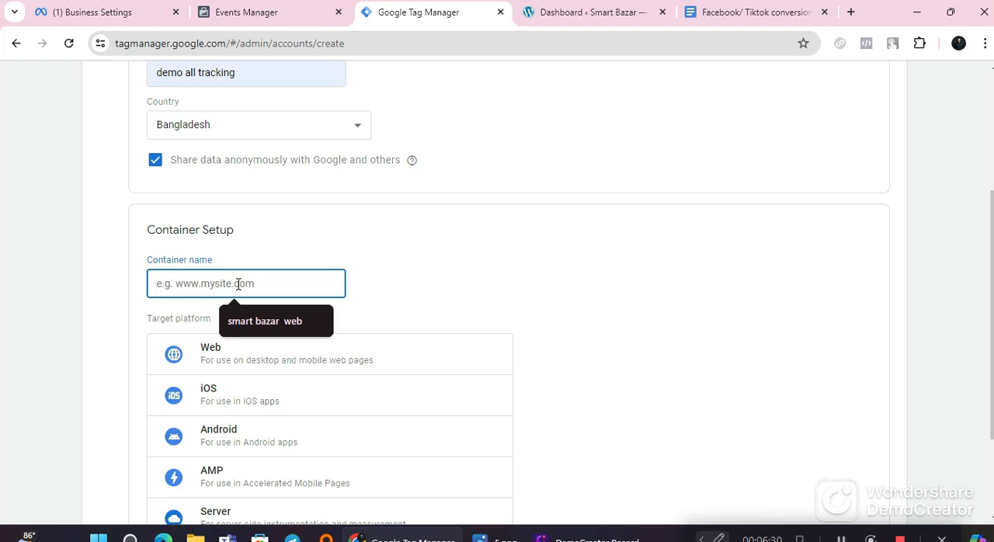
click(265, 321)
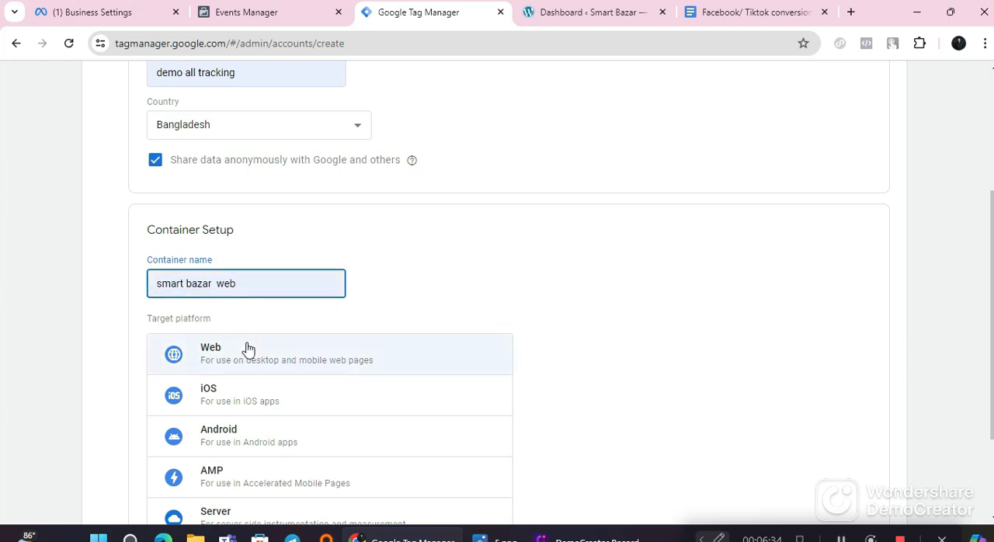
Step: Choose Web as the container's target platform and submit the new account for creation
scroll(233, 359, down, 1)
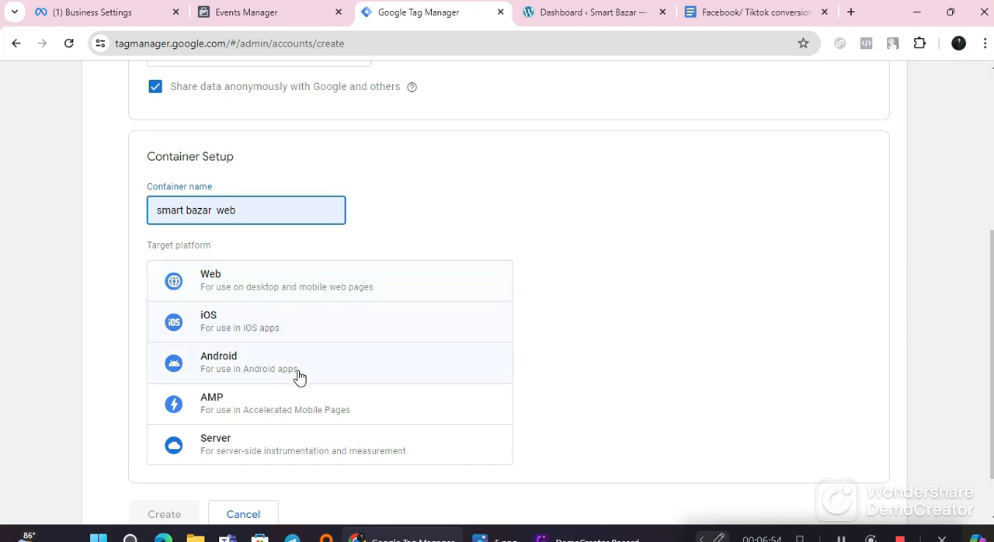
scroll(283, 442, down, 1)
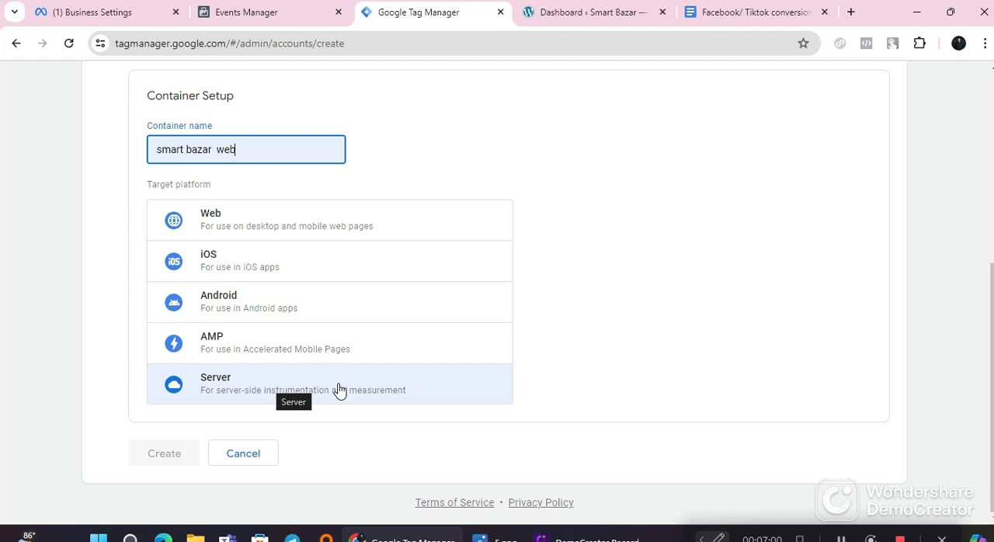
scroll(339, 390, up, 1)
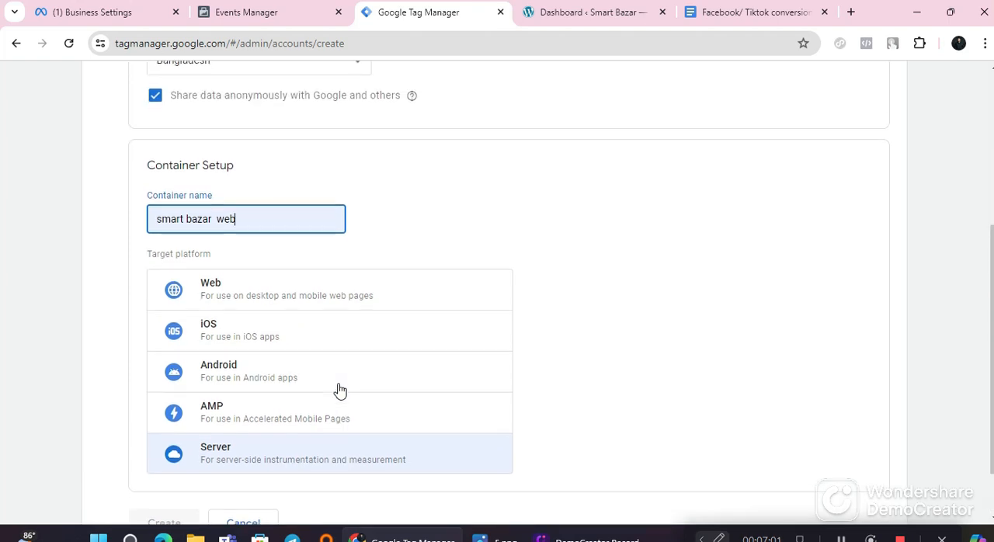
click(339, 305)
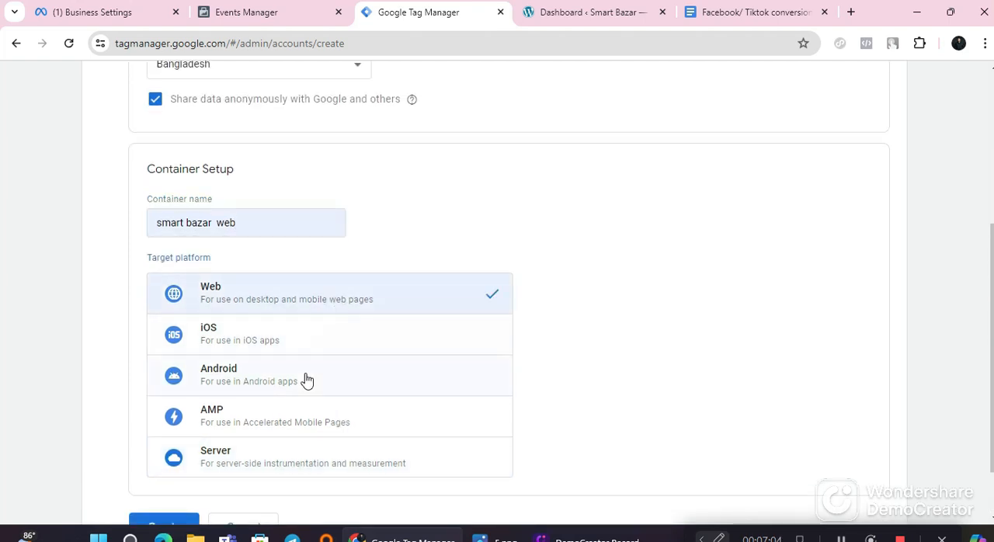
scroll(307, 380, down, 1)
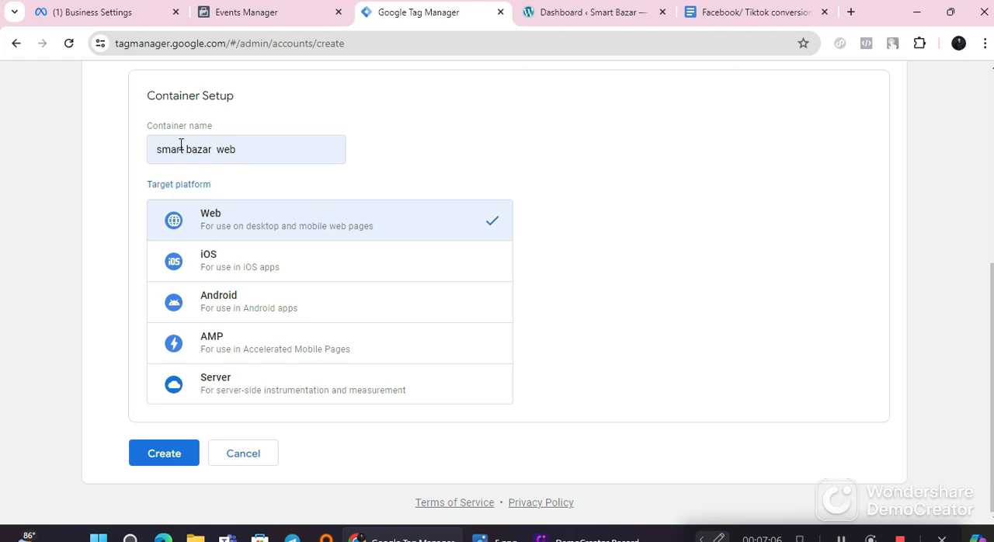
click(184, 457)
Step: Accept the Data Processing Terms required by GDPR and agree to the Google Tag Manager Terms of Service
scroll(305, 291, down, 5)
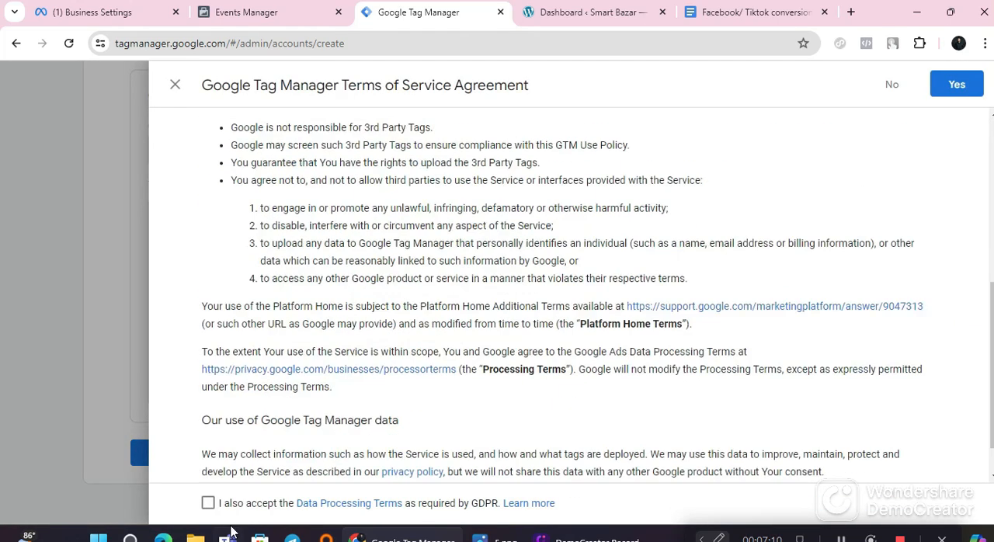
scroll(371, 353, up, 6)
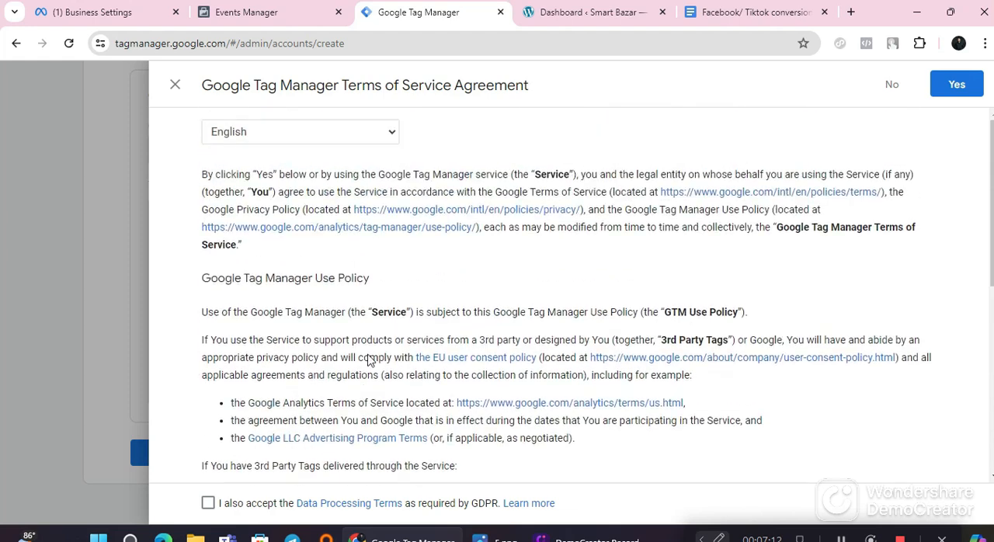
scroll(371, 353, down, 5)
click(208, 503)
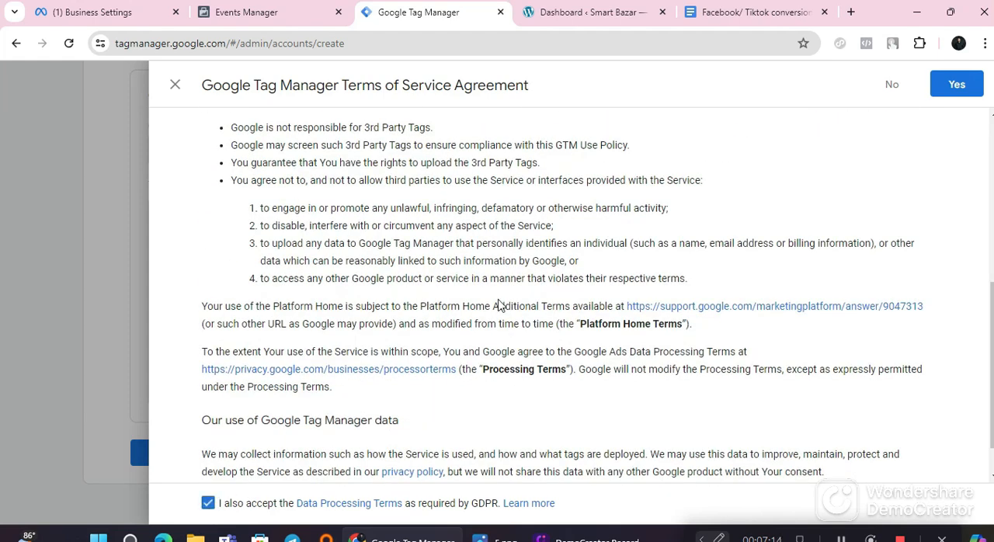
scroll(508, 304, up, 5)
click(957, 83)
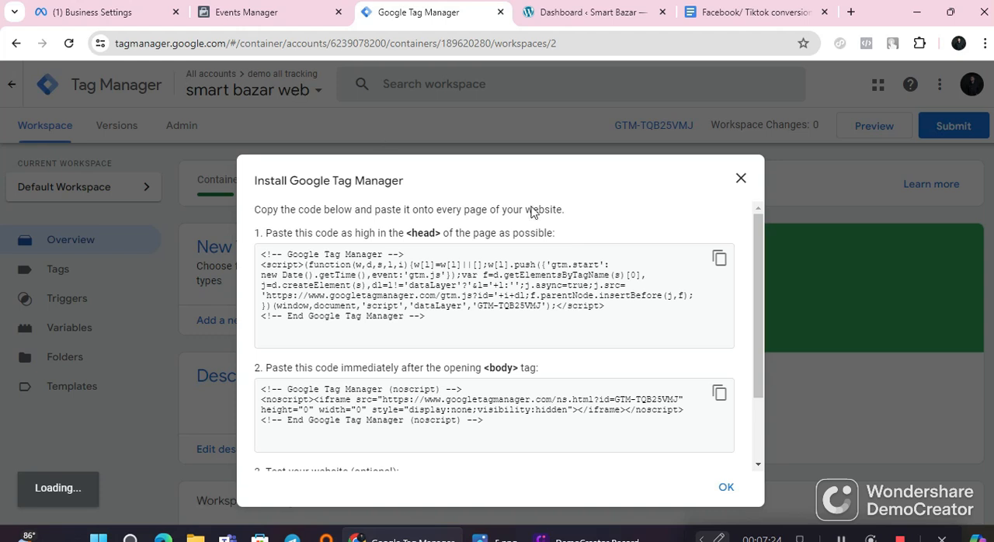
Step: Review the Google Tag Manager installation instructions, including the head code, body code and optional website test
scroll(515, 329, down, 3)
scroll(506, 286, up, 3)
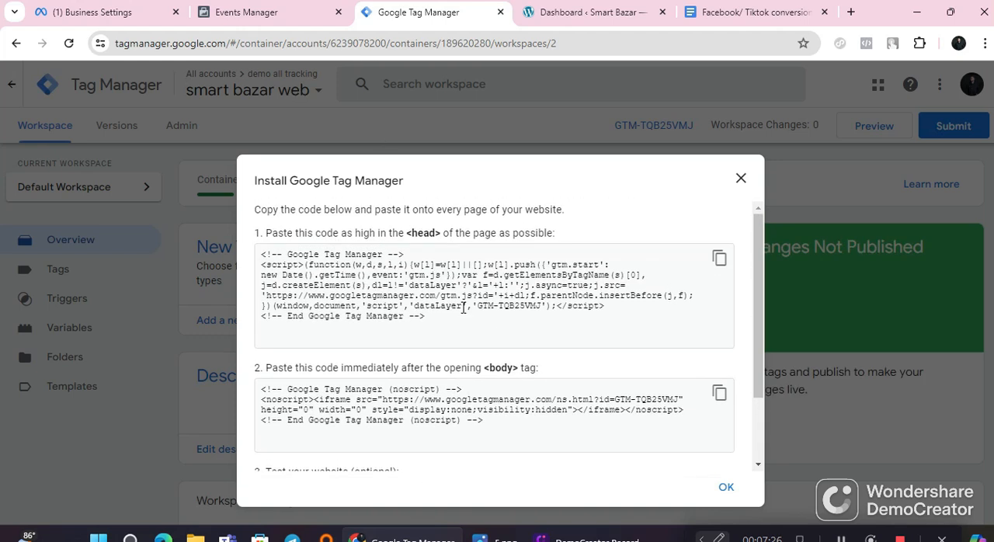
drag(264, 254, 492, 361)
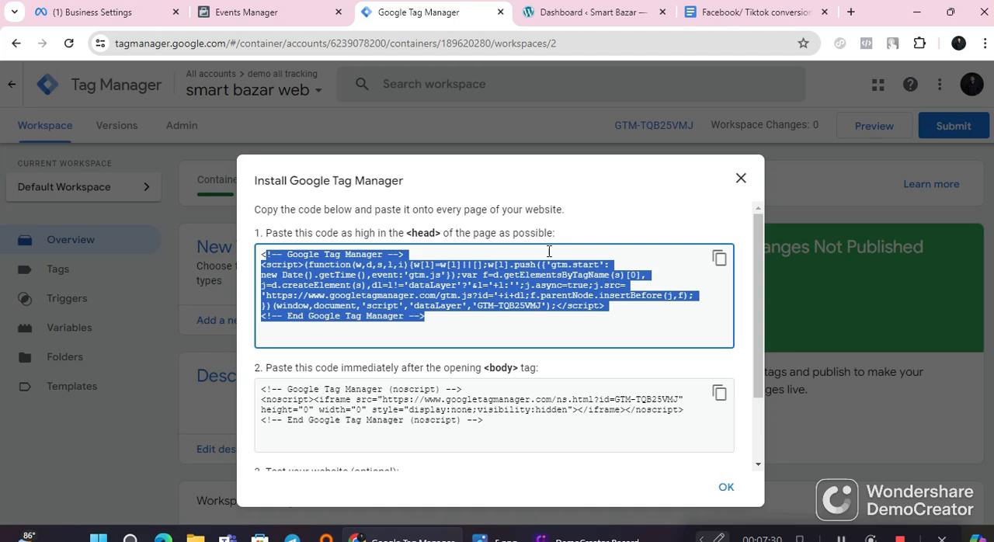
scroll(543, 389, down, 2)
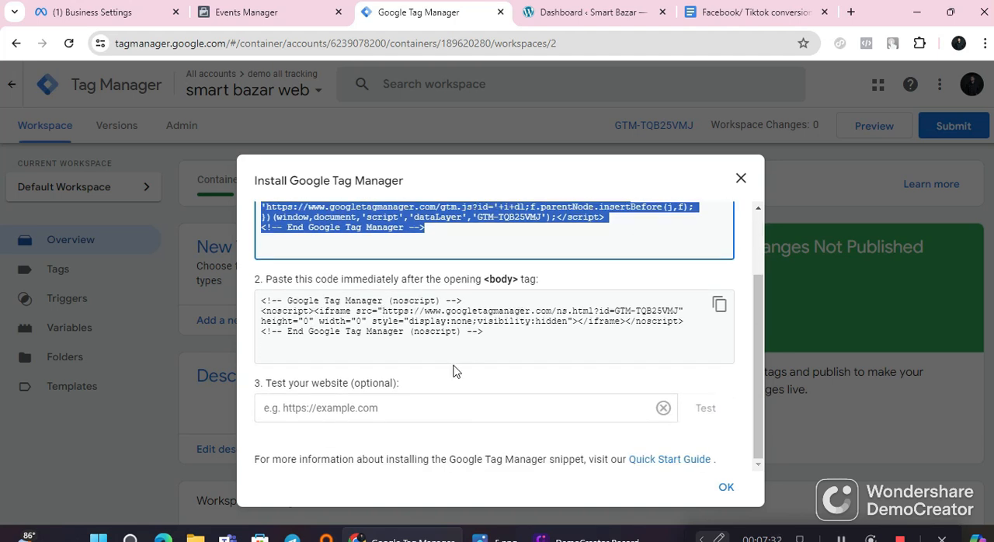
click(375, 408)
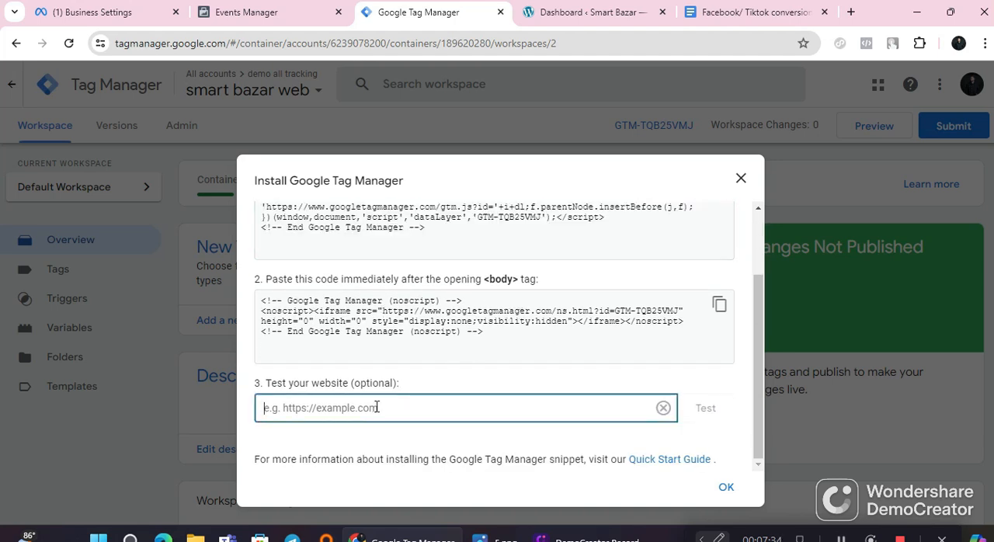
scroll(421, 397, up, 2)
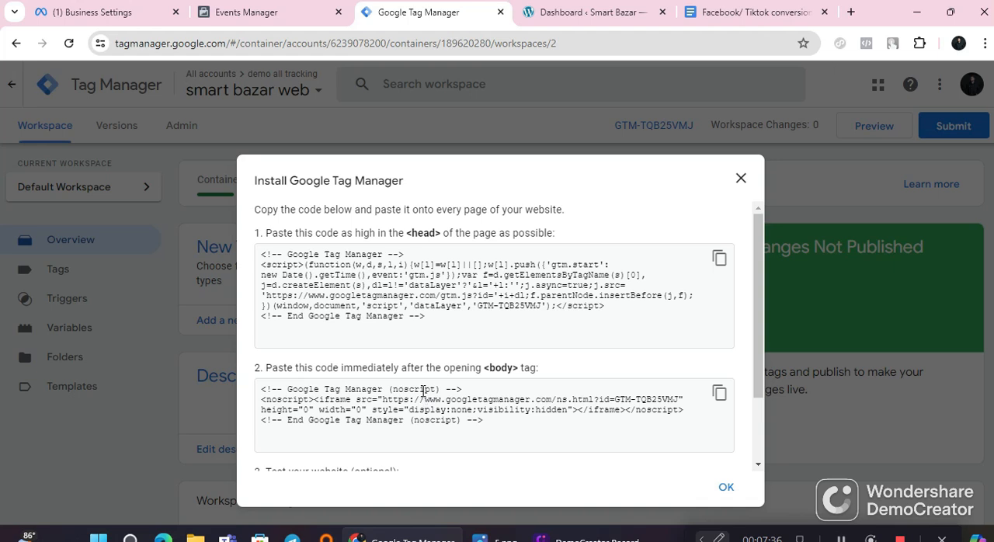
scroll(370, 357, down, 2)
scroll(309, 371, up, 2)
Step: Switch to the Smart Bazar WordPress dashboard and open the Theme File Editor
click(607, 10)
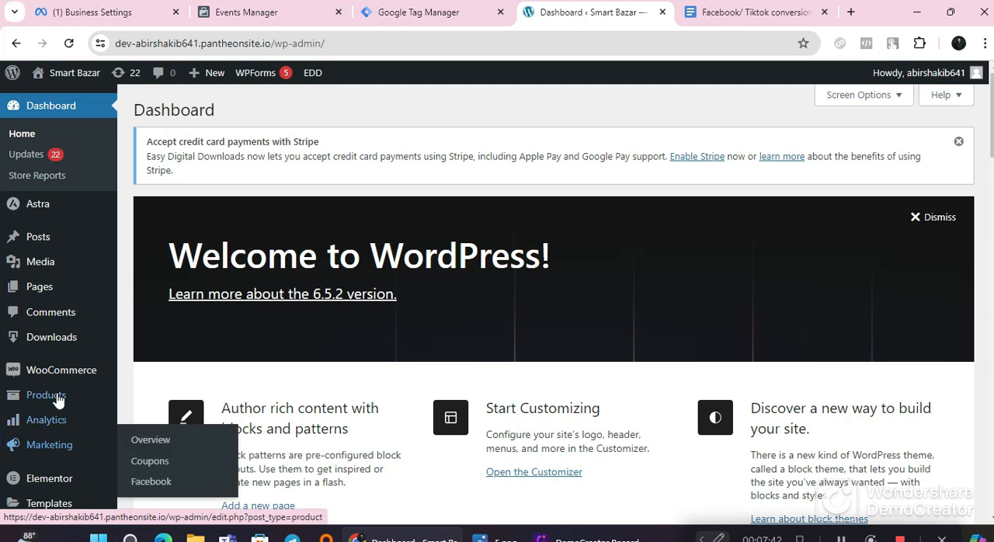
scroll(28, 365, down, 1)
scroll(70, 249, up, 1)
scroll(73, 470, down, 2)
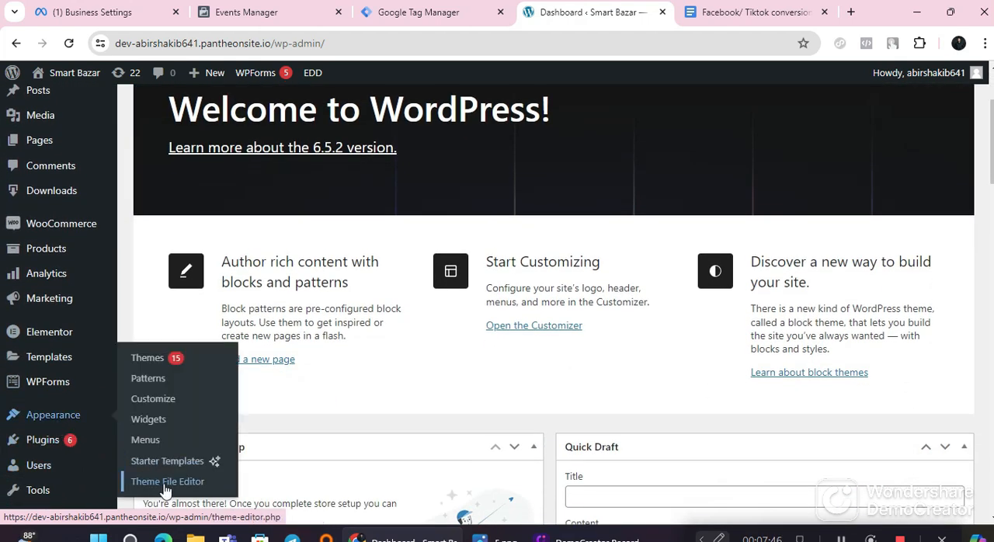
click(166, 482)
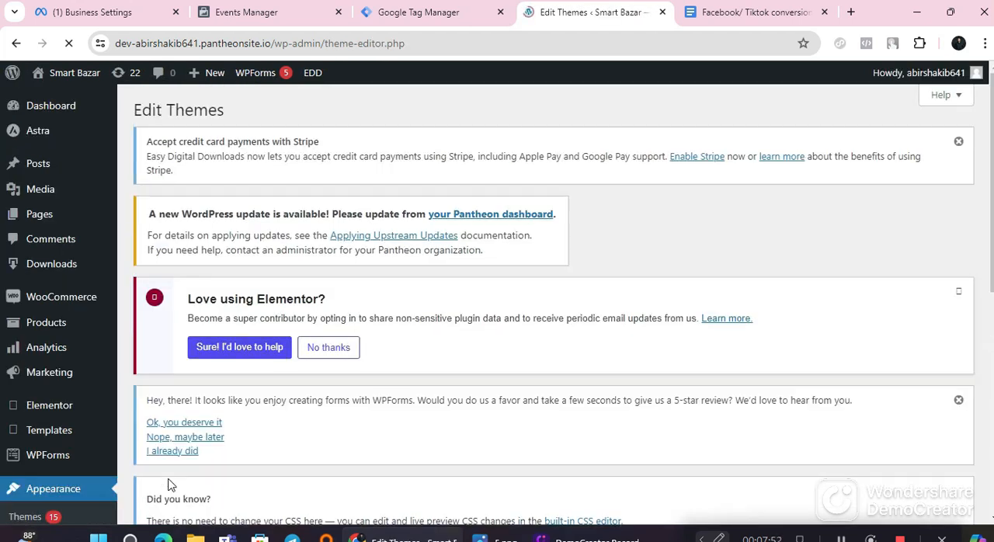
Step: Look through the Astra theme's style.css and open its header.php file in the editor
scroll(168, 483, down, 4)
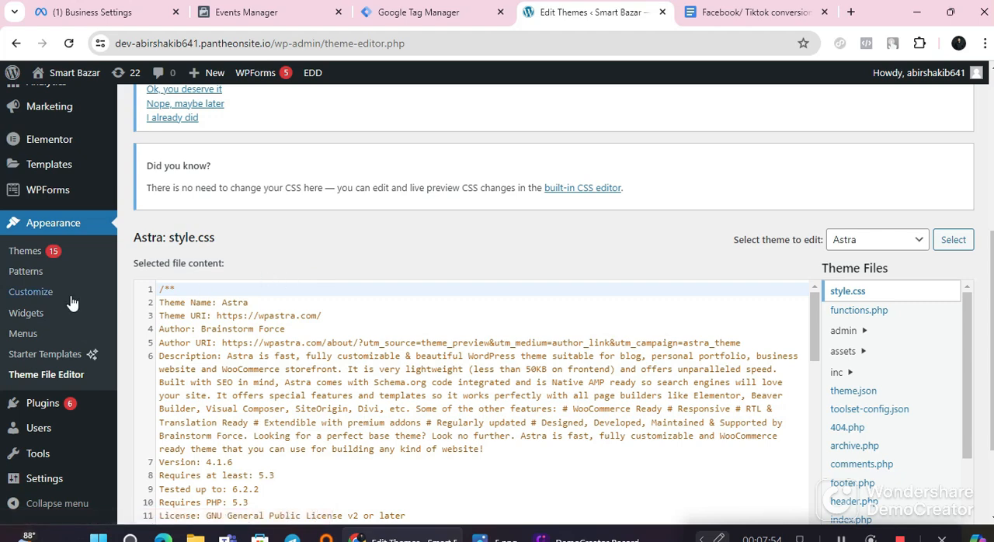
scroll(301, 397, down, 3)
scroll(301, 397, down, 6)
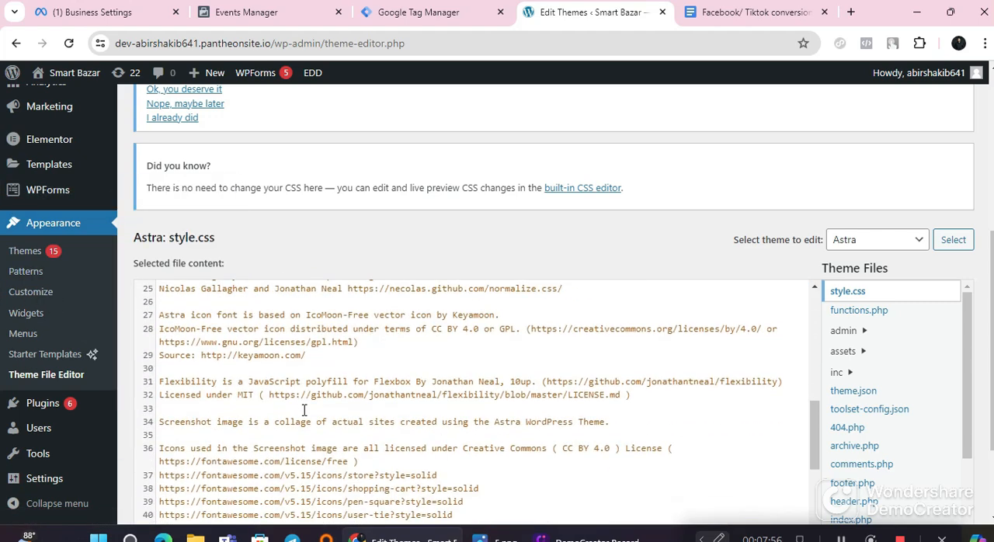
scroll(329, 440, down, 2)
scroll(381, 398, up, 5)
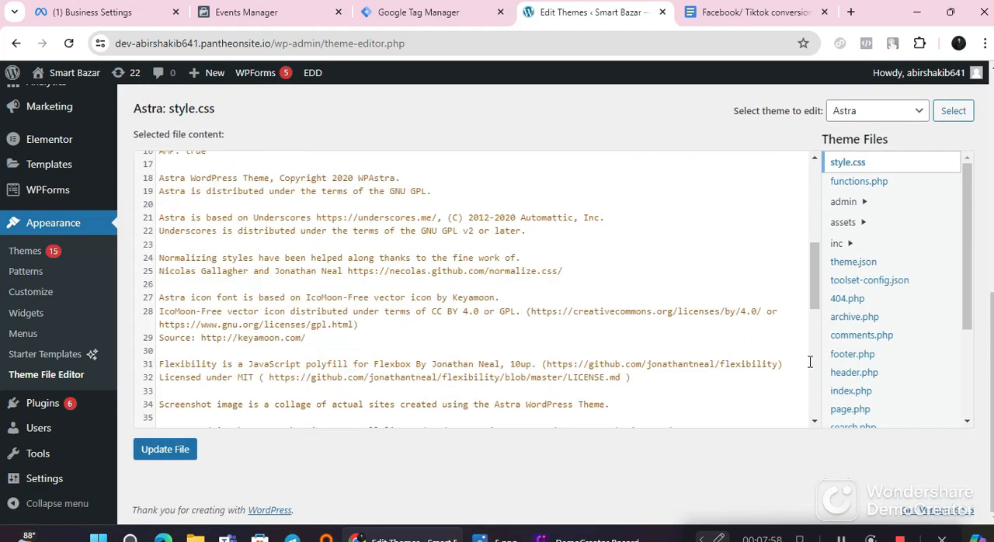
click(875, 380)
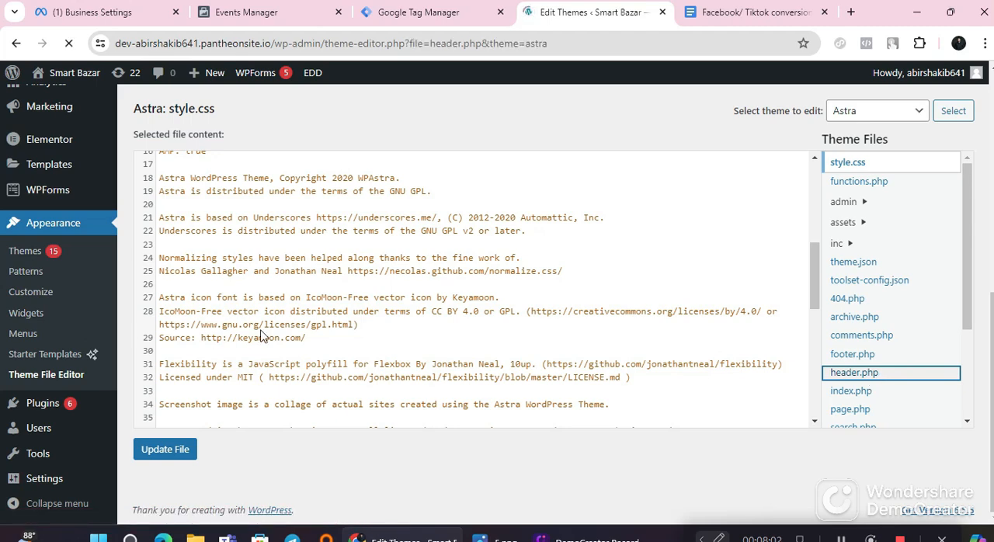
Step: Look through the code in the Astra theme's header.php, from the opening head tag past the Meta Pixel Code block
scroll(322, 377, down, 6)
scroll(345, 298, up, 2)
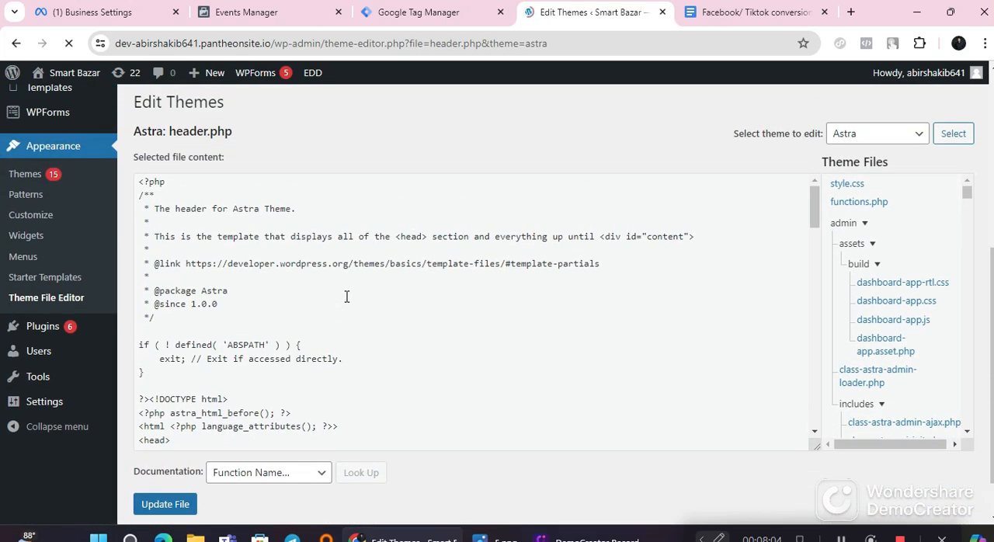
scroll(342, 319, down, 1)
scroll(342, 319, down, 4)
scroll(225, 407, up, 4)
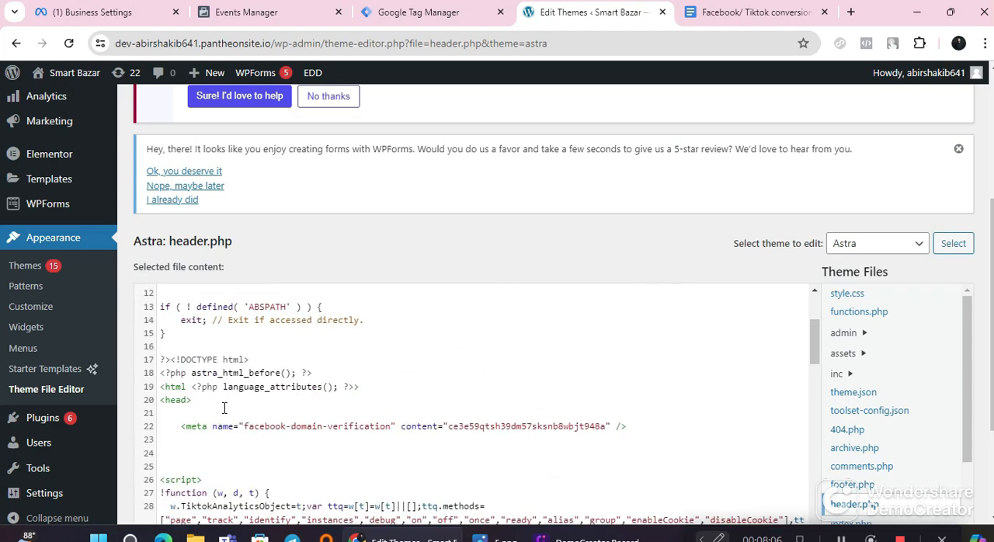
scroll(211, 415, down, 2)
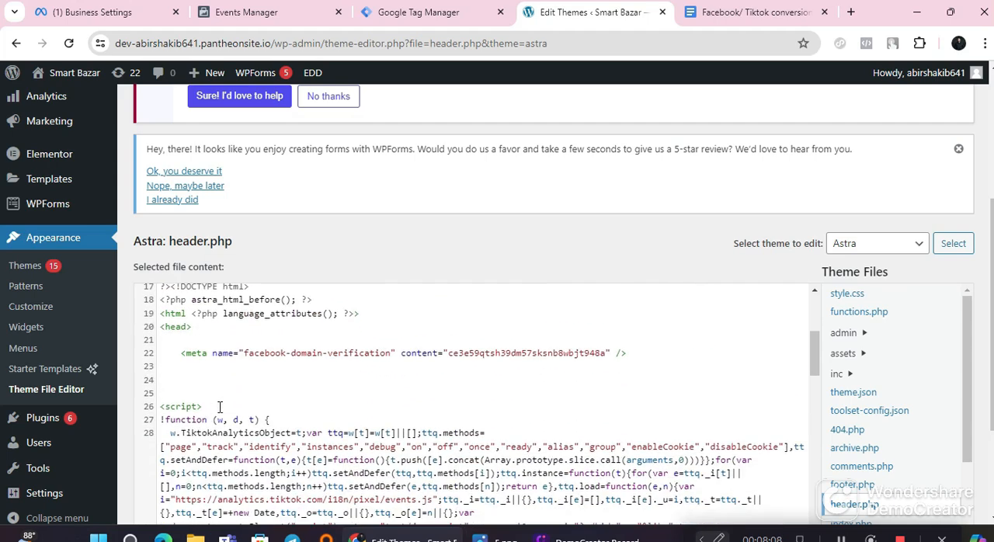
scroll(219, 407, up, 2)
scroll(231, 404, up, 1)
scroll(231, 404, down, 5)
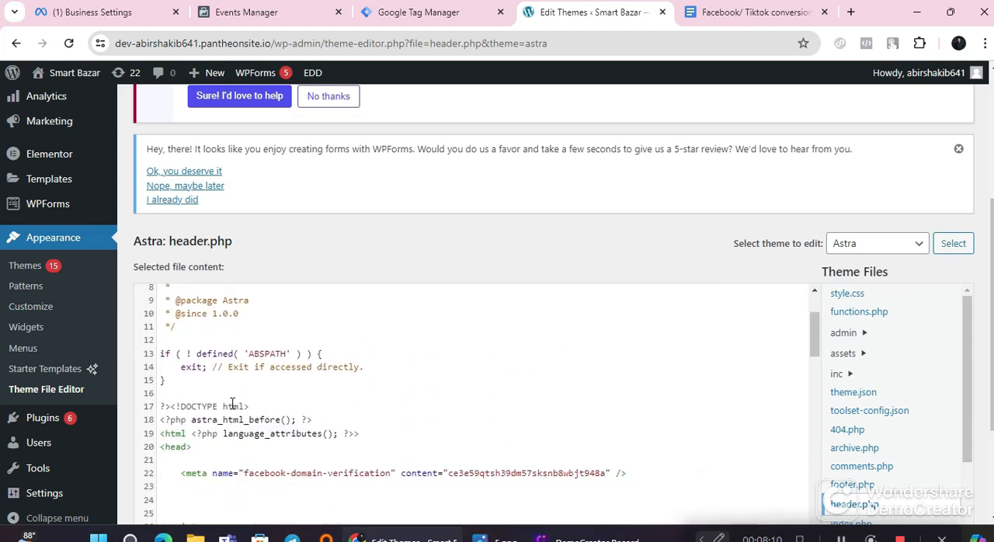
scroll(231, 404, down, 2)
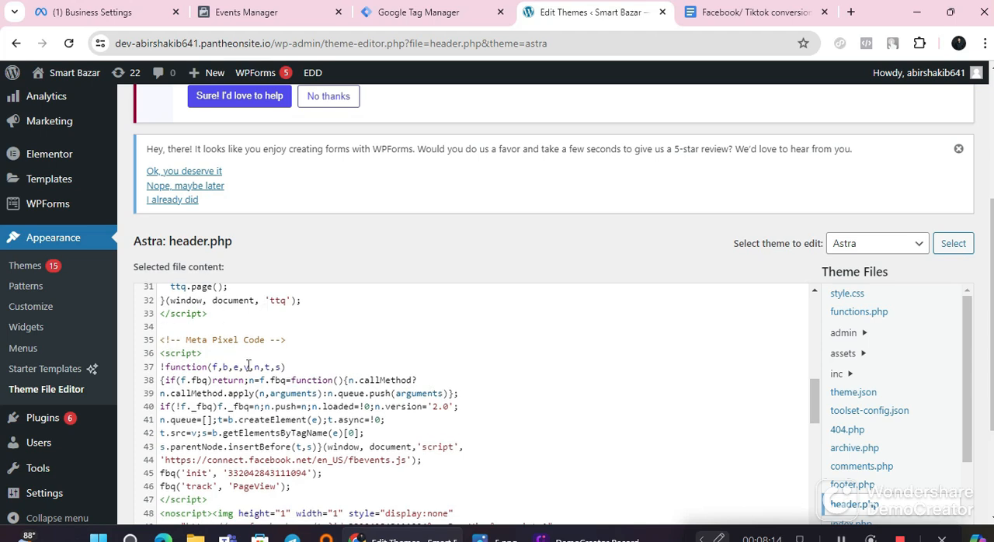
scroll(248, 366, down, 2)
scroll(235, 361, down, 3)
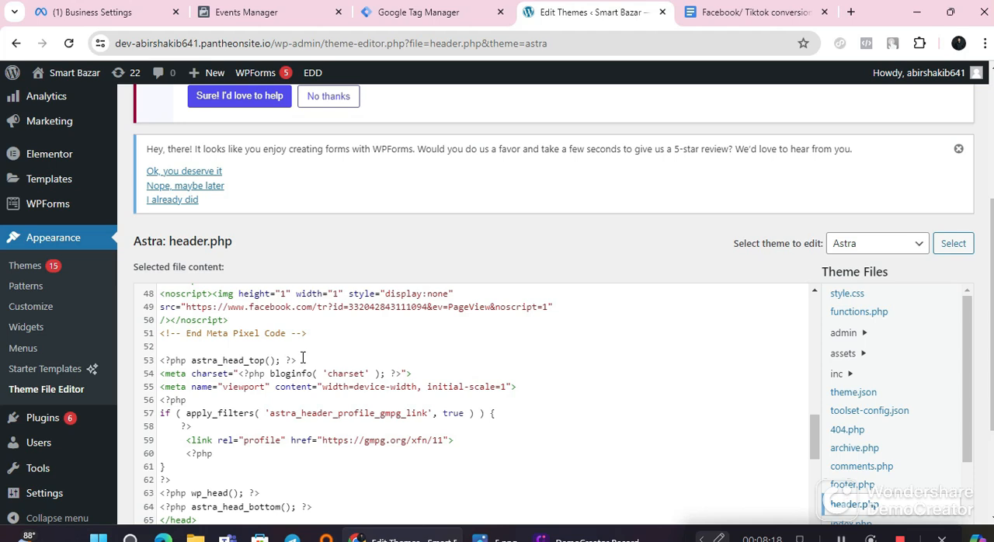
Step: Delete the whole Meta Pixel Code block from header.php, including its noscript part and comments, and update the file
scroll(306, 373, up, 3)
drag(329, 483, 160, 340)
scroll(169, 393, up, 2)
key(BackSpace)
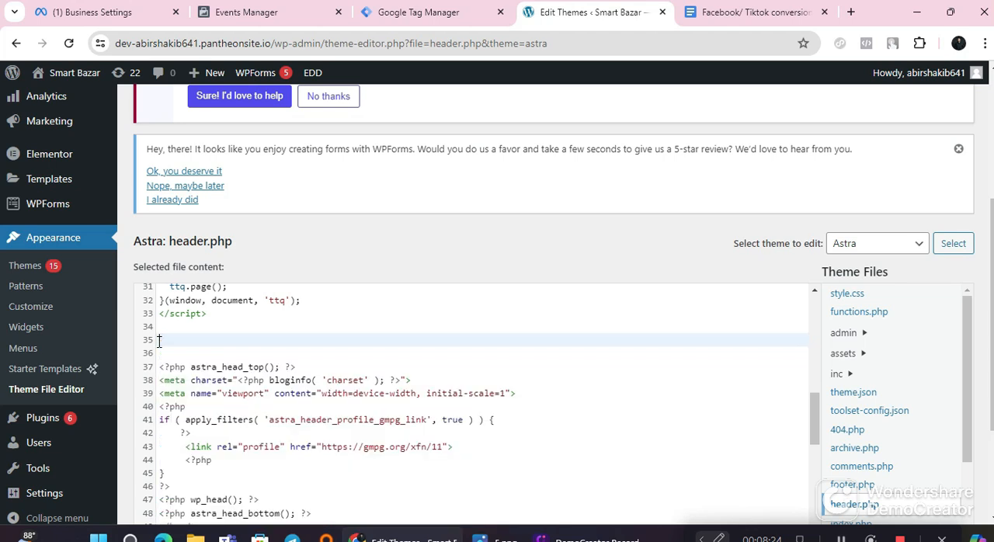
scroll(351, 401, down, 5)
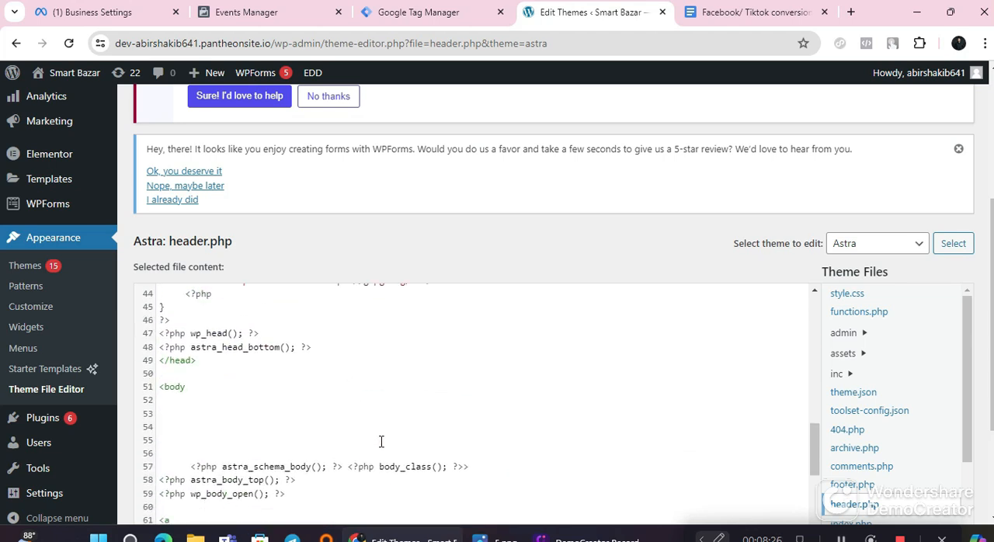
scroll(381, 441, down, 8)
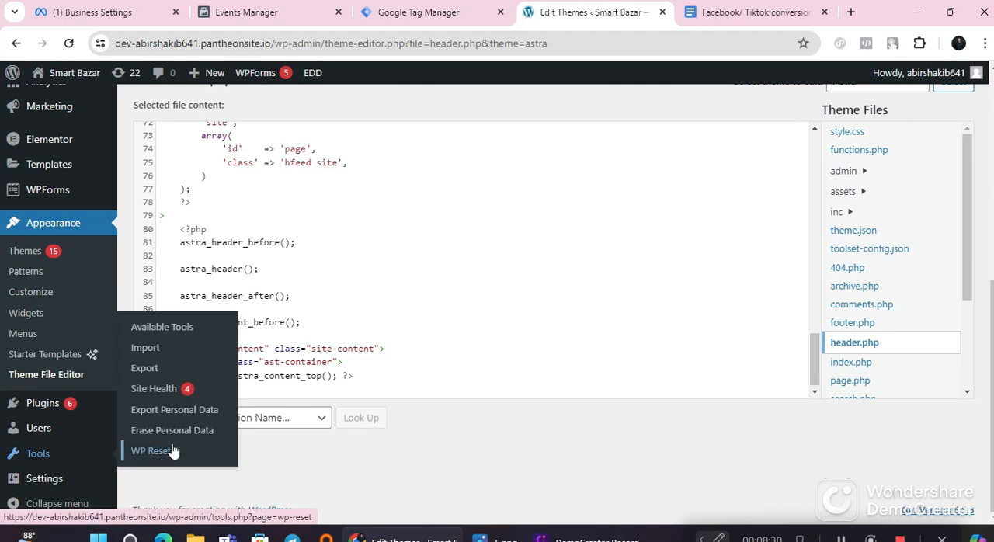
click(193, 457)
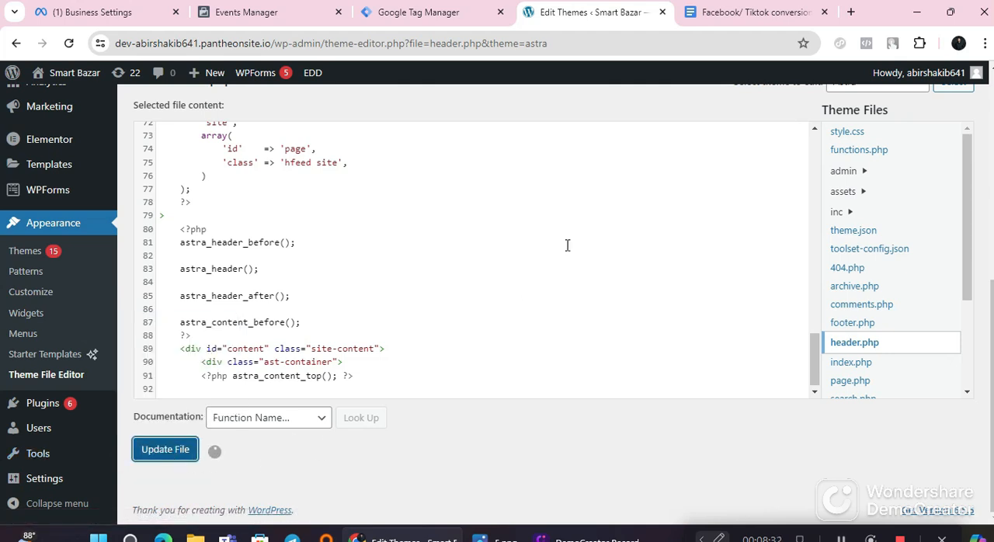
Step: Switch to the Google Docs instructions and copy the plugin name GTM4WP from Step 03
click(734, 9)
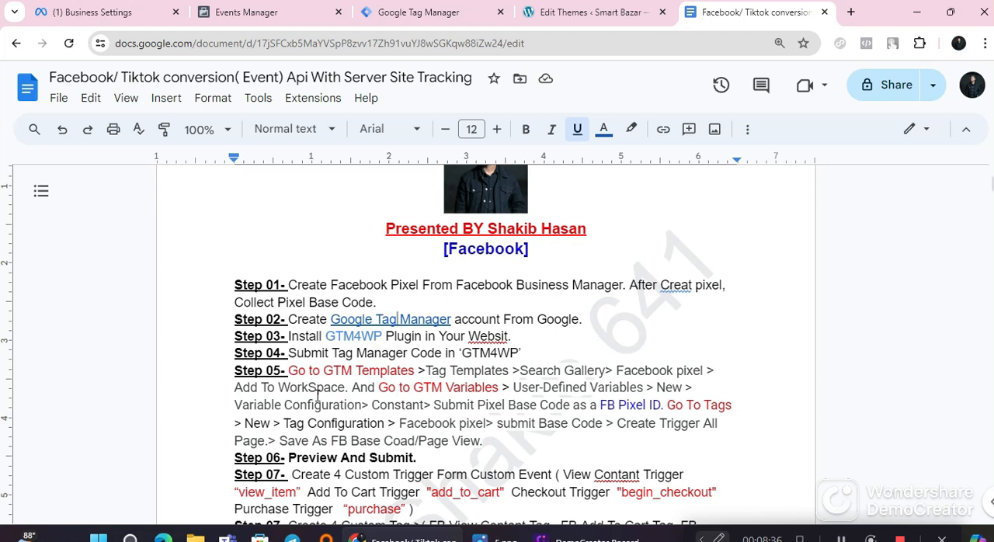
drag(381, 337, 326, 337)
click(345, 337)
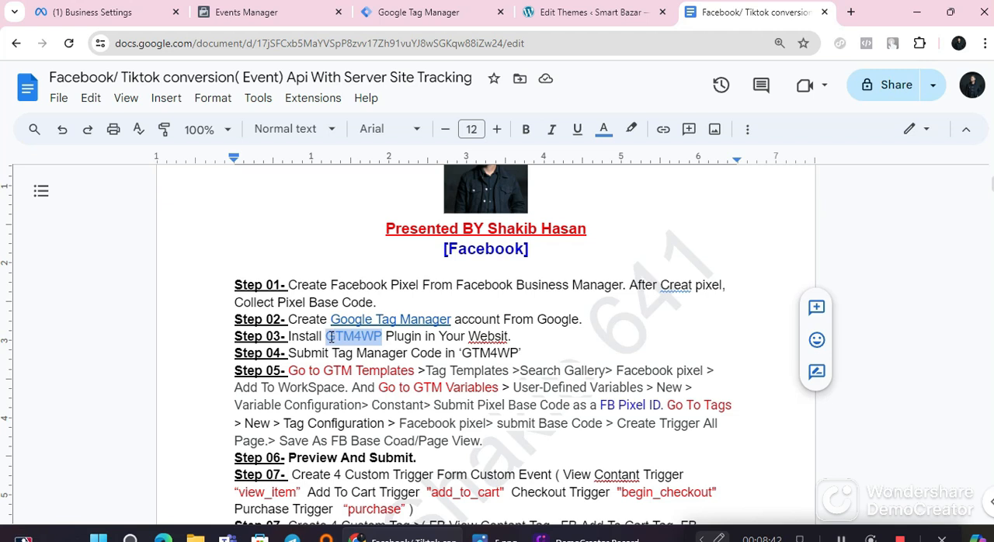
right_click(327, 337)
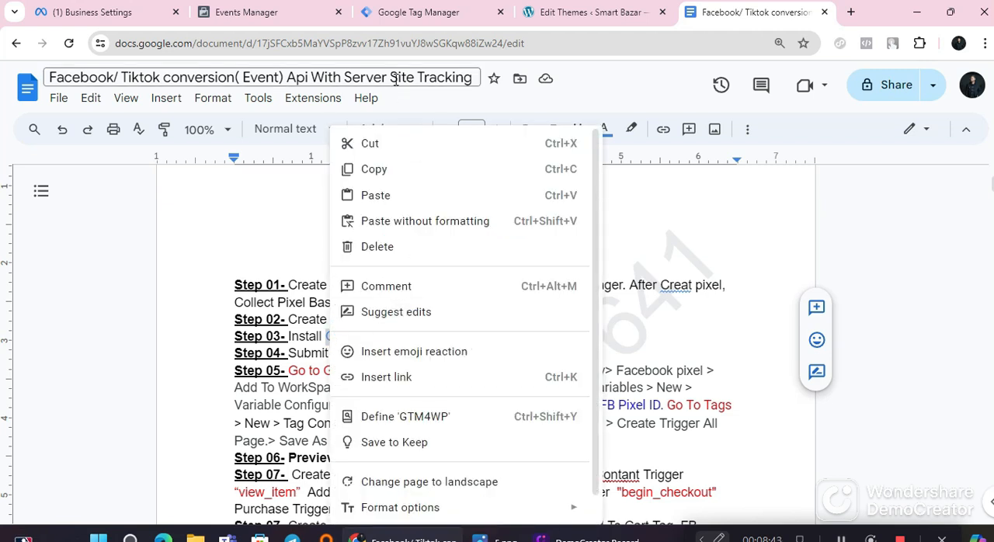
click(406, 173)
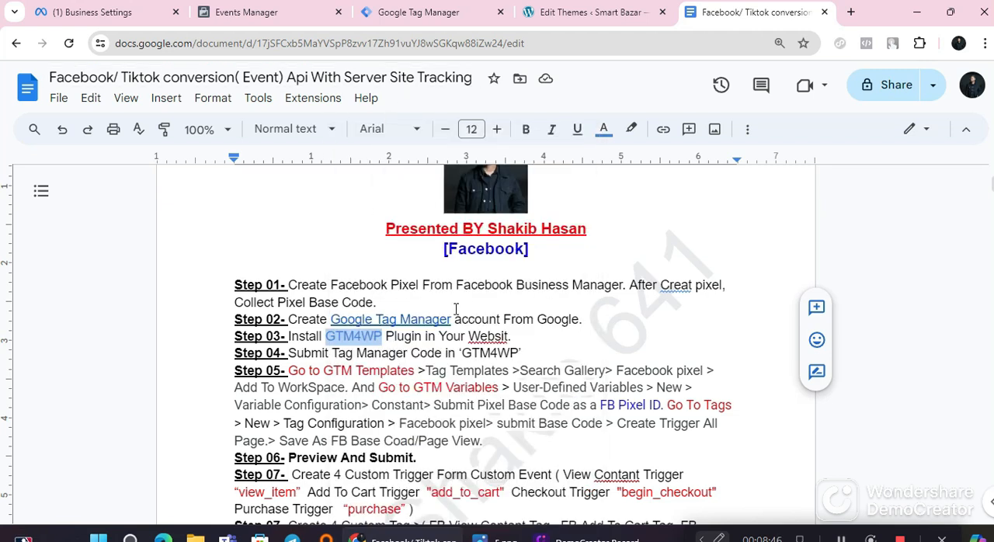
Step: Return to the Smart Bazar WordPress dashboard and open the page for adding a new plugin
click(613, 7)
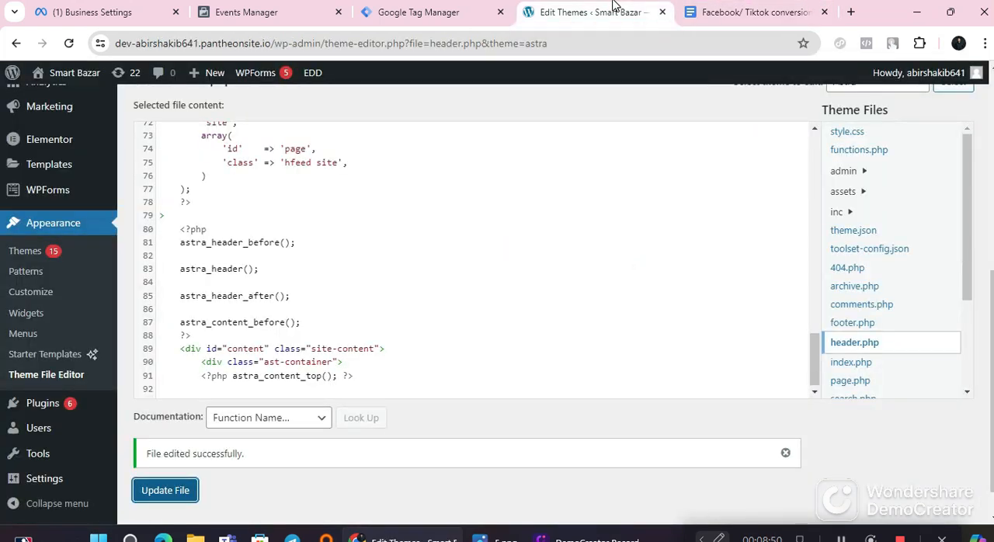
scroll(359, 295, up, 2)
scroll(364, 302, down, 2)
click(40, 415)
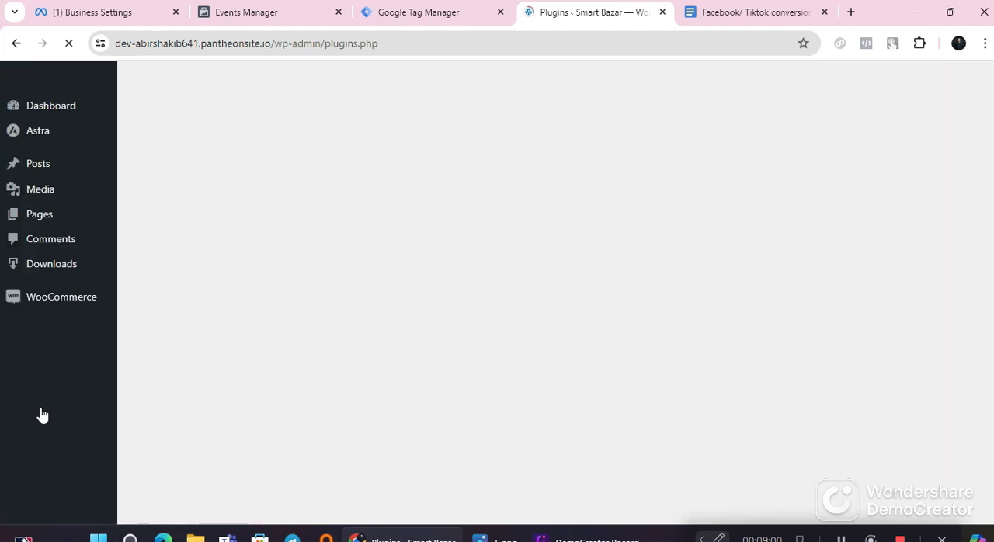
scroll(242, 350, down, 1)
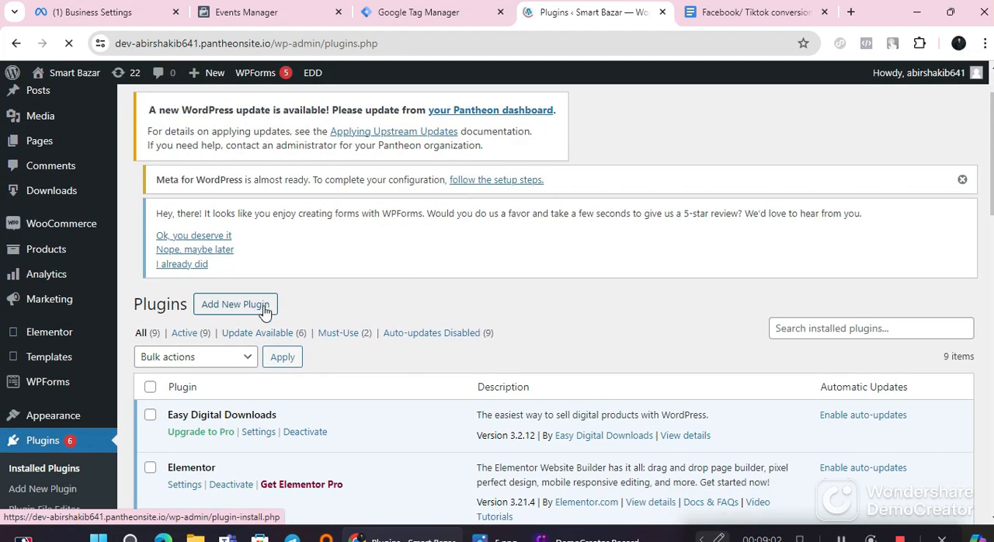
click(265, 312)
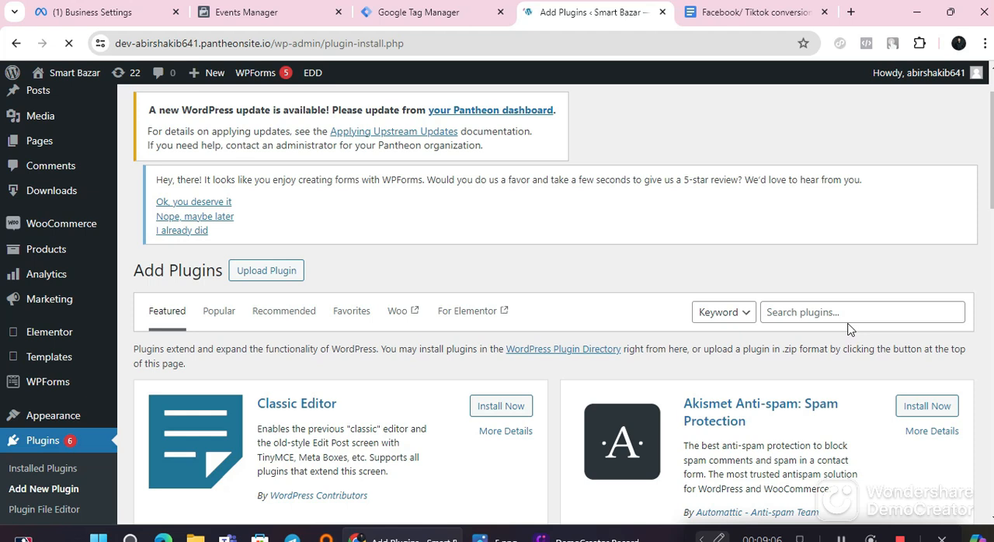
Step: Search the plugin directory for the copied name GTM4WP
click(846, 314)
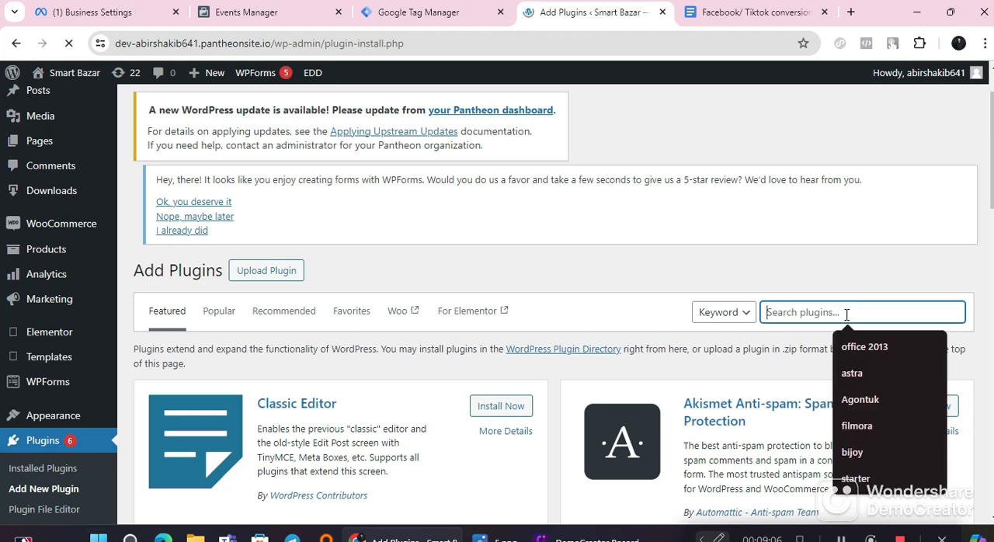
right_click(846, 314)
click(724, 177)
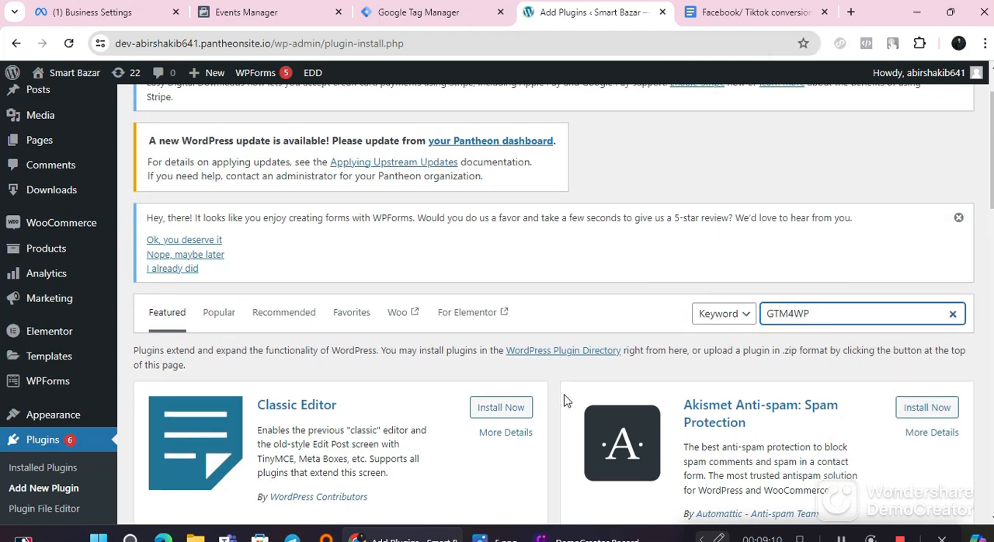
scroll(565, 401, down, 1)
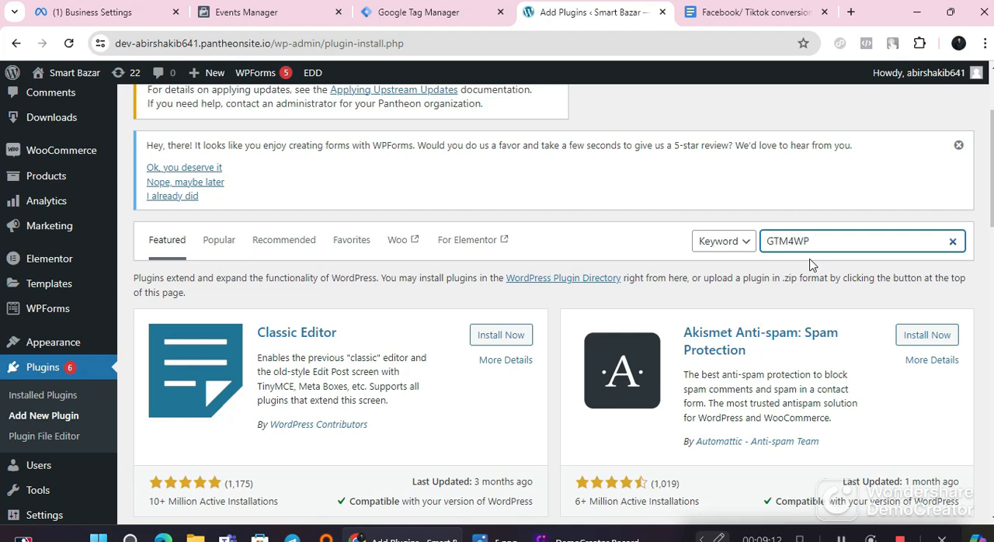
key(Return)
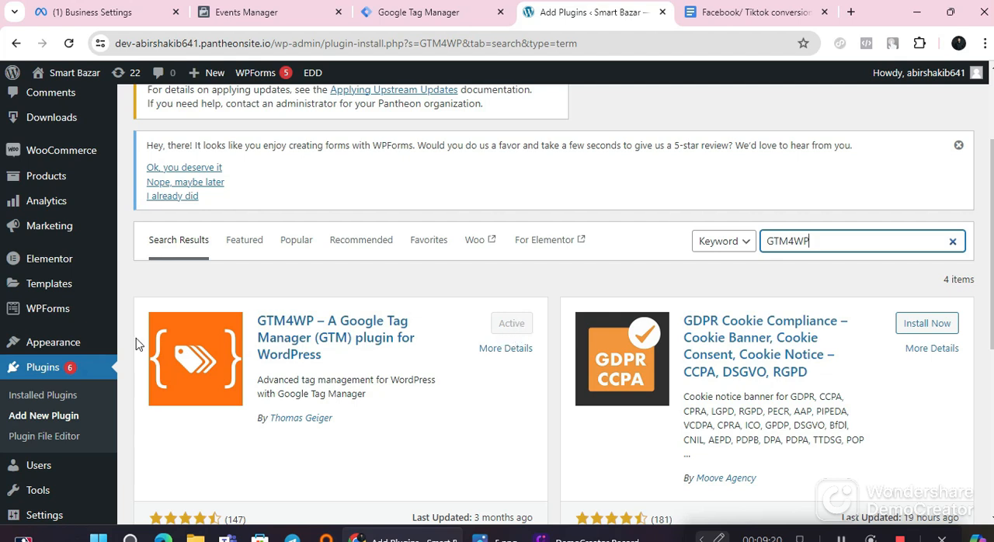
Step: Find GTM4WP among the installed plugins and open its settings
click(67, 396)
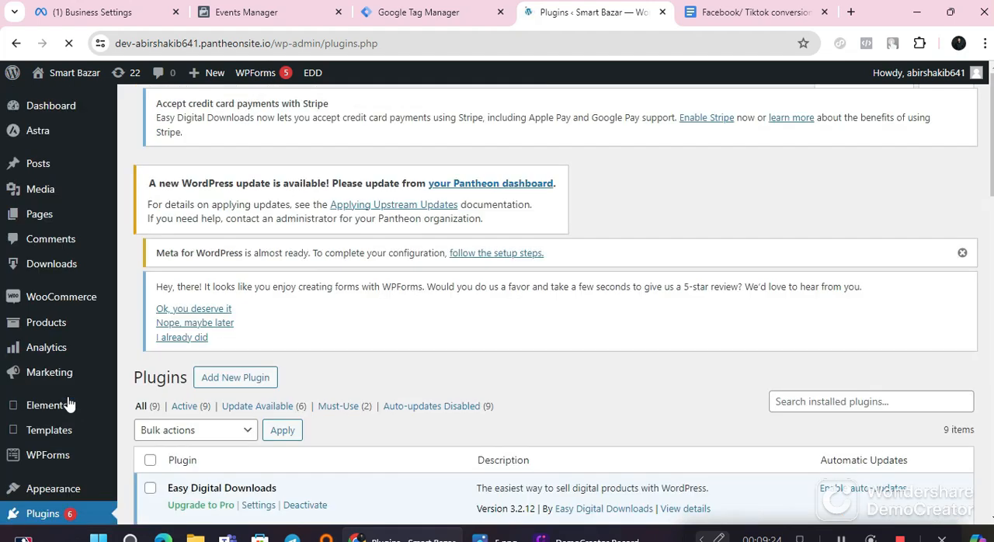
scroll(310, 470, down, 6)
scroll(314, 469, down, 3)
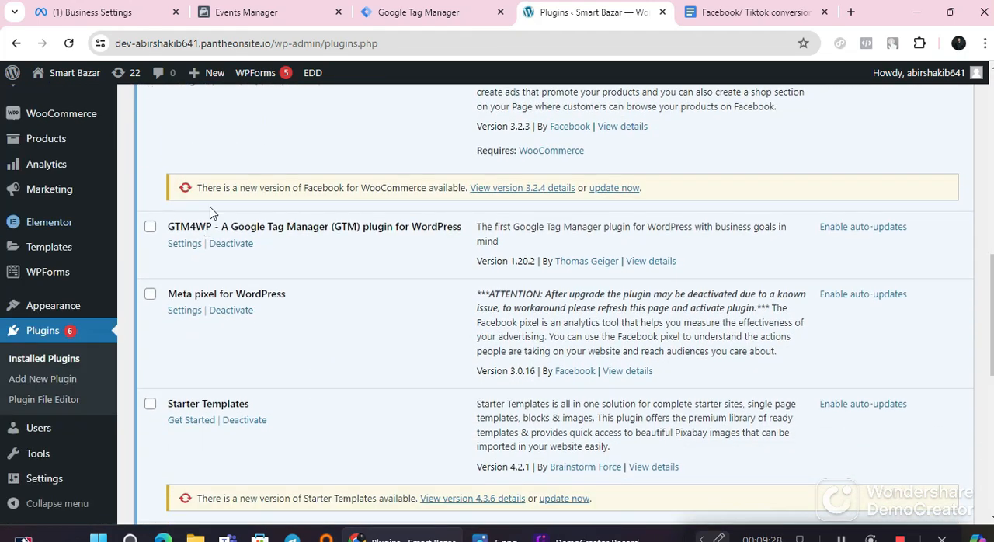
click(183, 246)
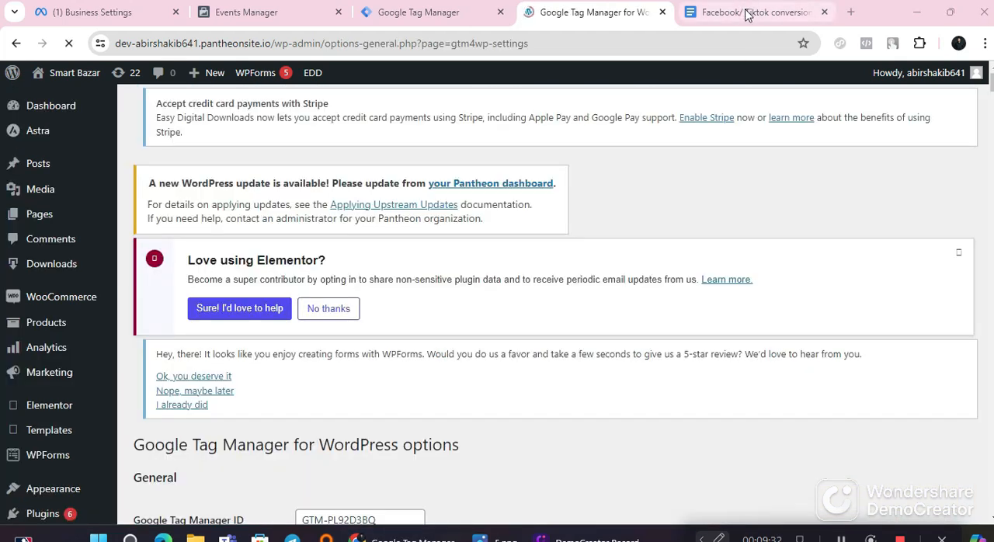
Step: Check Step 04 and Step 05 in the Google Docs instructions for submitting the Tag Manager code and adding templates
click(747, 14)
scroll(455, 340, down, 2)
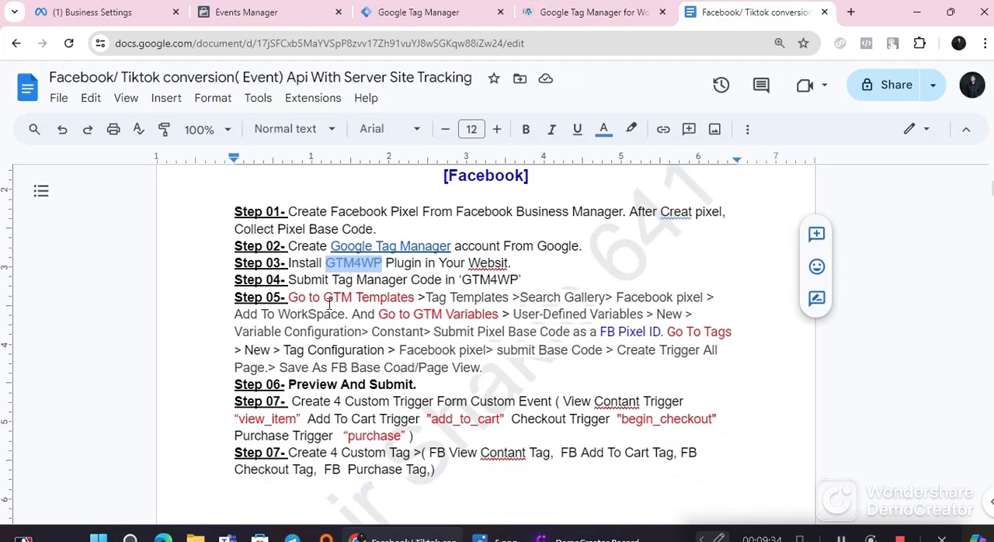
drag(288, 299, 413, 305)
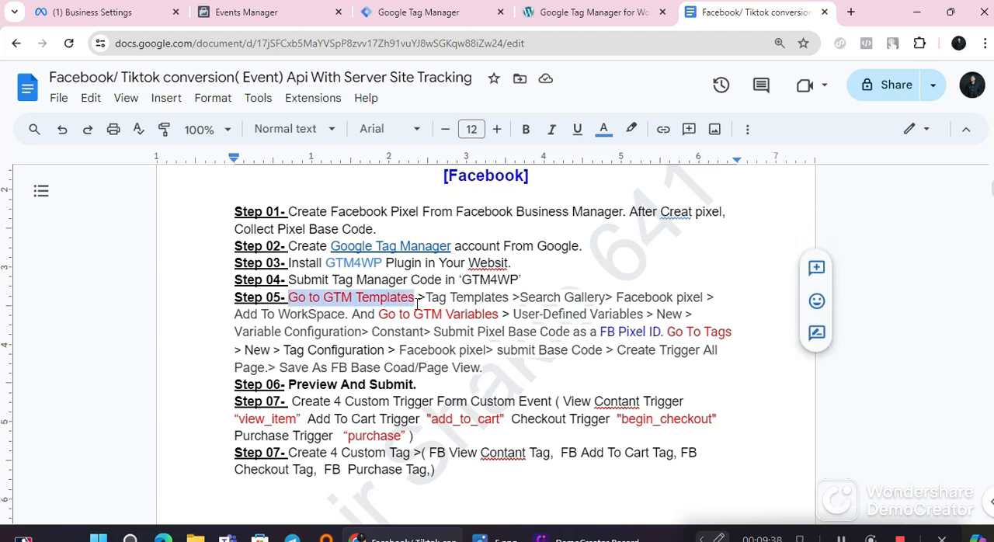
click(396, 281)
drag(525, 280, 298, 281)
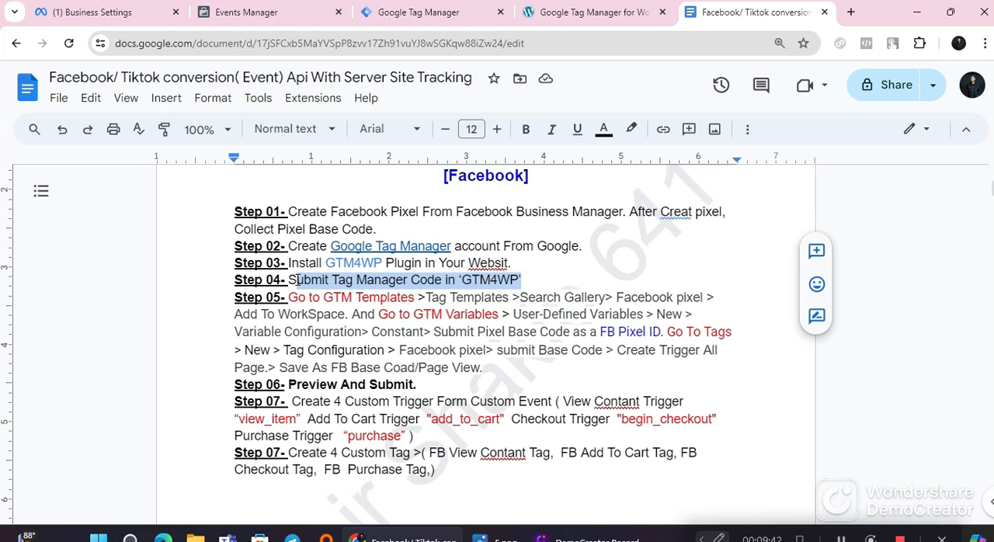
click(490, 281)
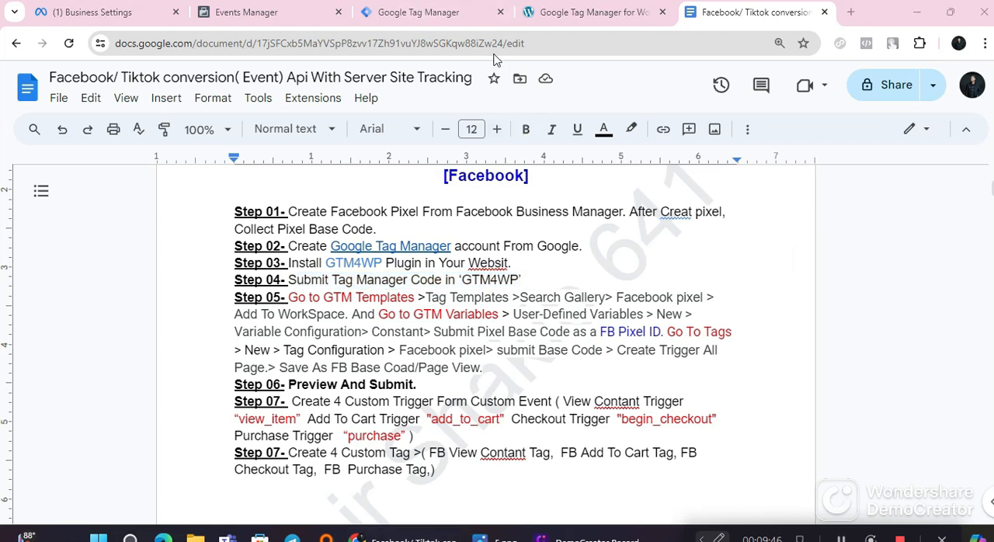
Step: Switch to Google Tag Manager and examine the container ID within the smart bazar web container's head installation code
click(427, 11)
click(740, 178)
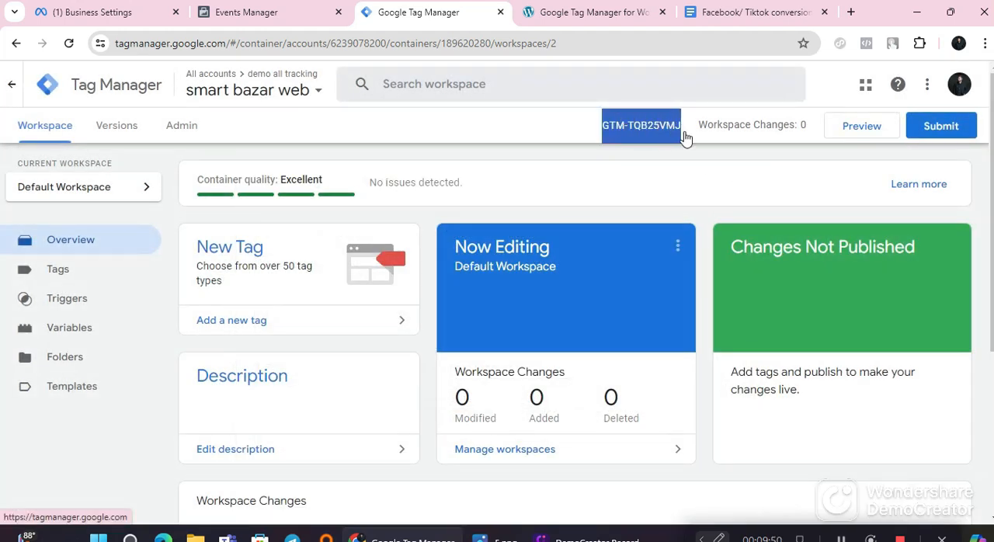
click(654, 134)
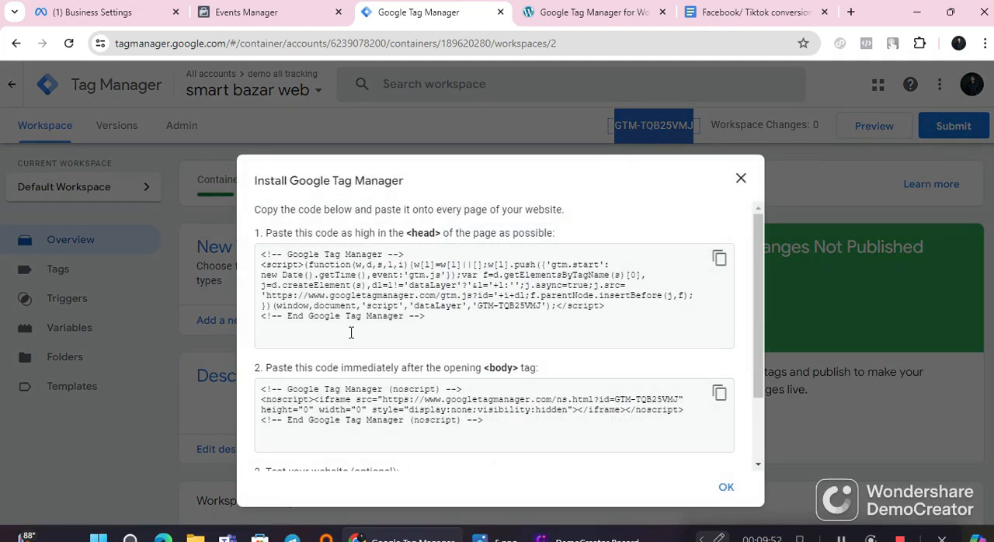
drag(476, 309, 546, 306)
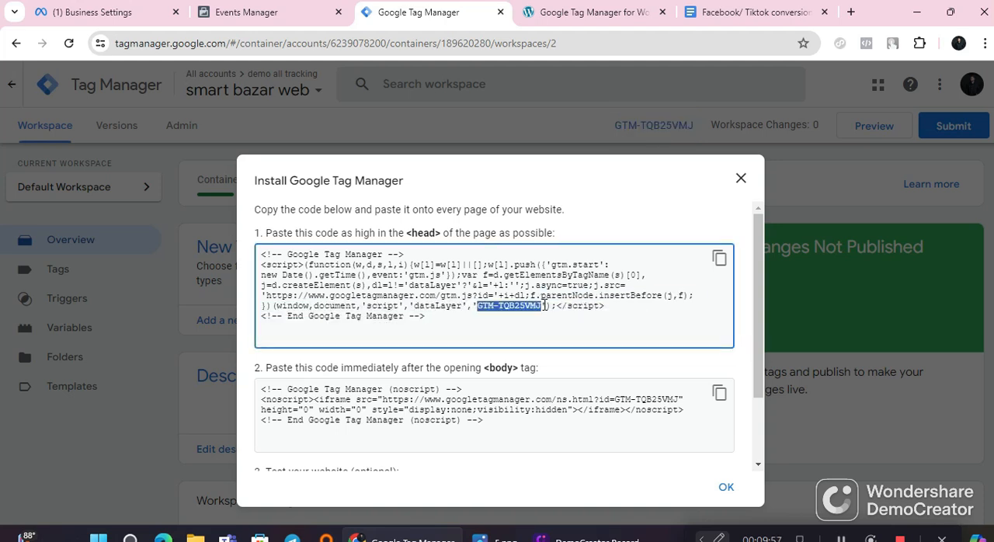
click(741, 177)
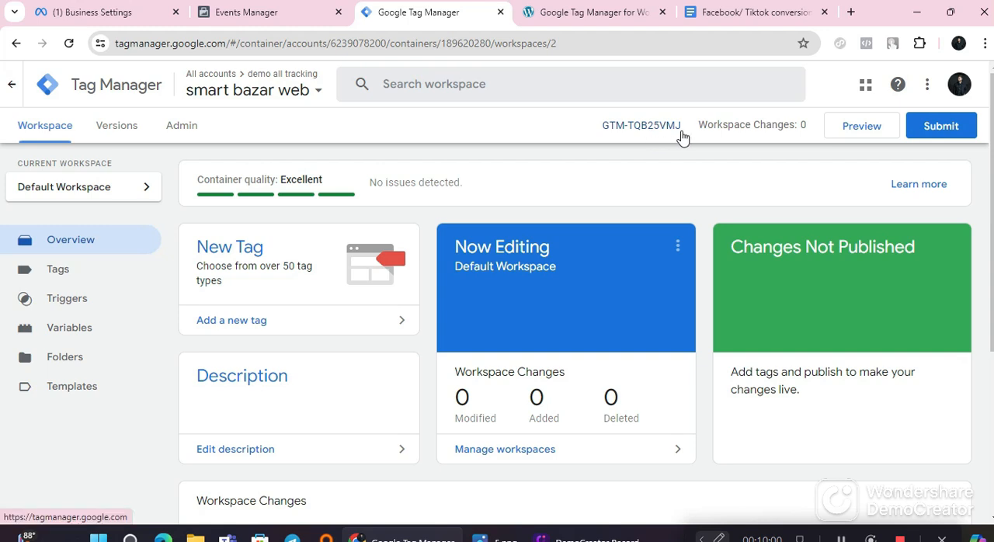
Step: Copy the container ID GTM-TQB25VMJ from the workspace header and return to the Google Tag Manager ID setting in WordPress
drag(605, 128, 687, 138)
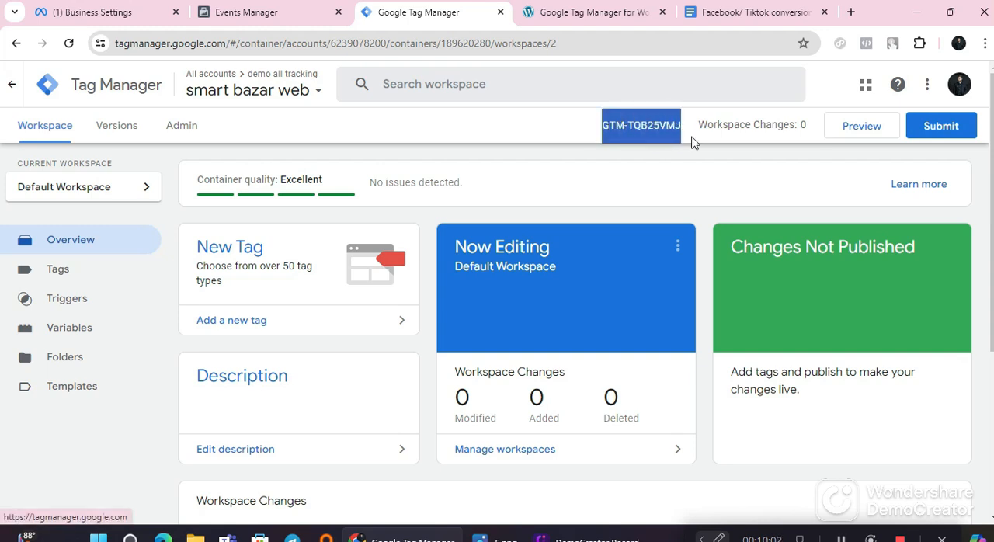
right_click(651, 129)
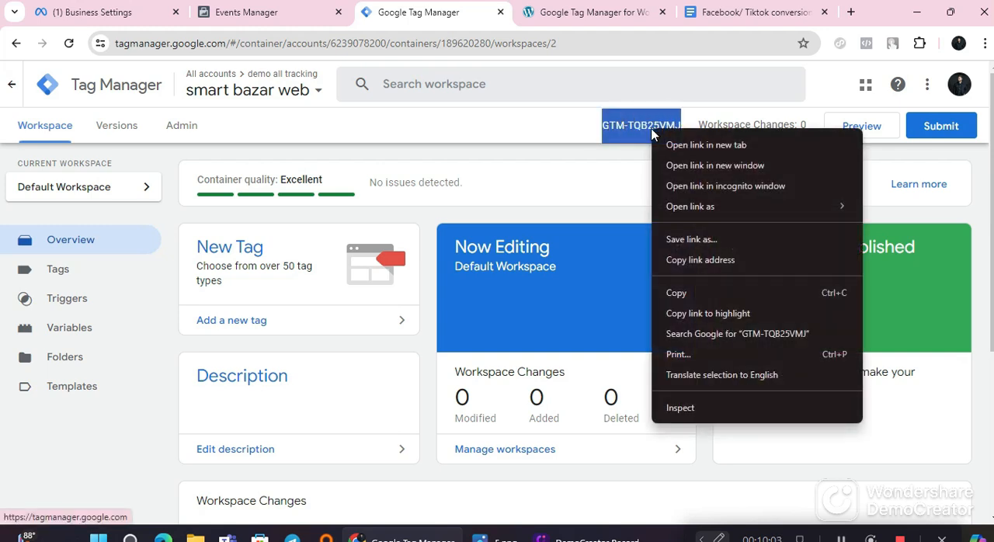
click(683, 290)
click(578, 8)
scroll(329, 312, down, 4)
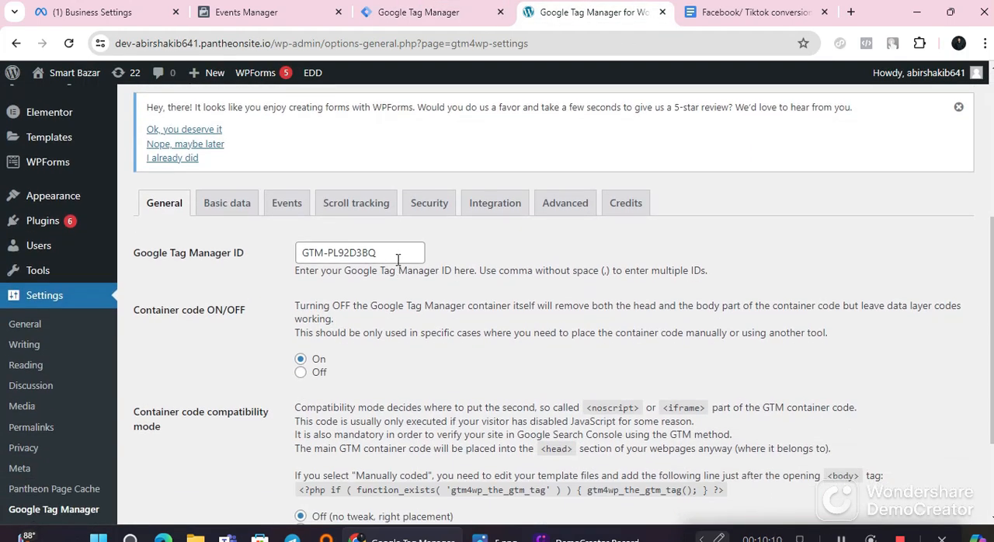
Step: Replace the Google Tag Manager ID in the plugin's general settings with the copied container ID GTM-TQB25VMJ
drag(398, 256, 295, 257)
right_click(337, 257)
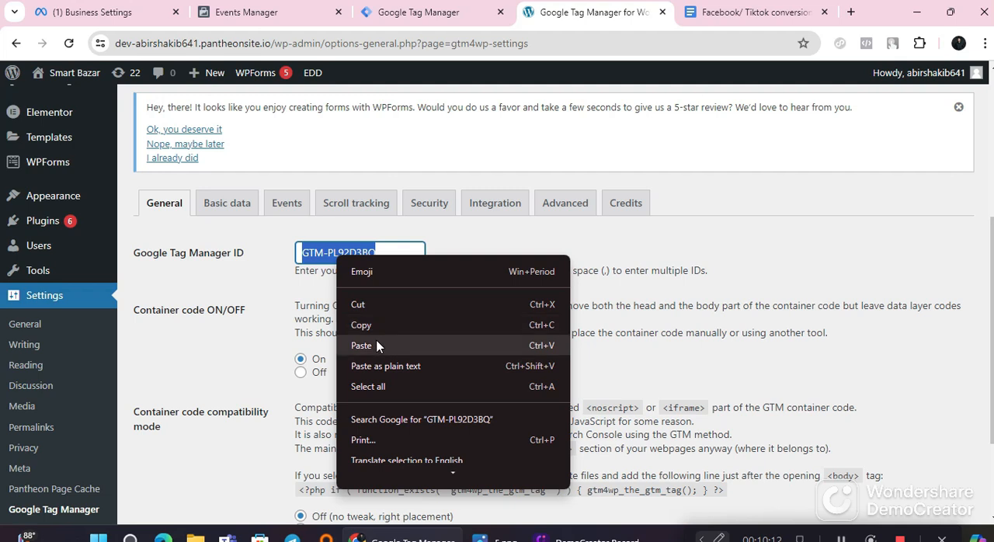
click(380, 343)
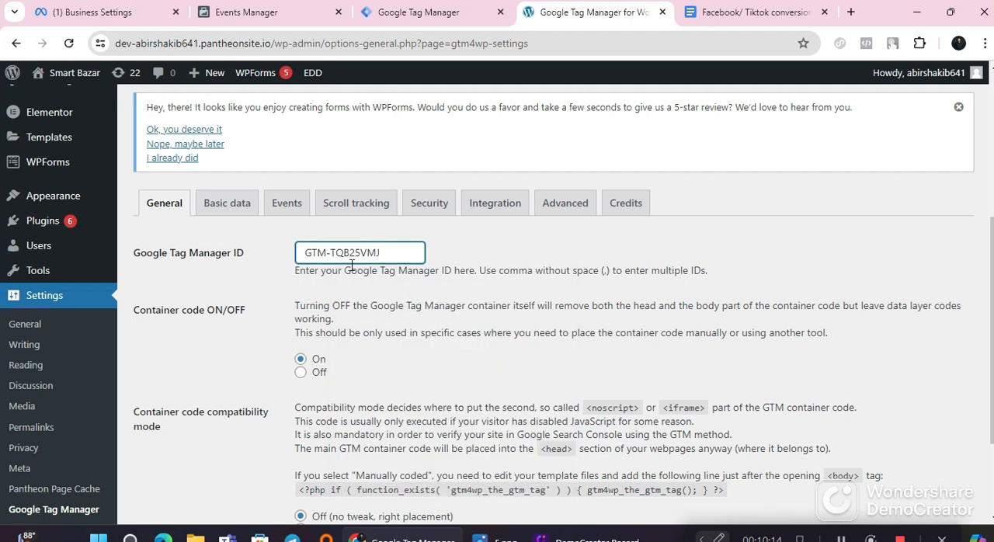
scroll(234, 415, down, 1)
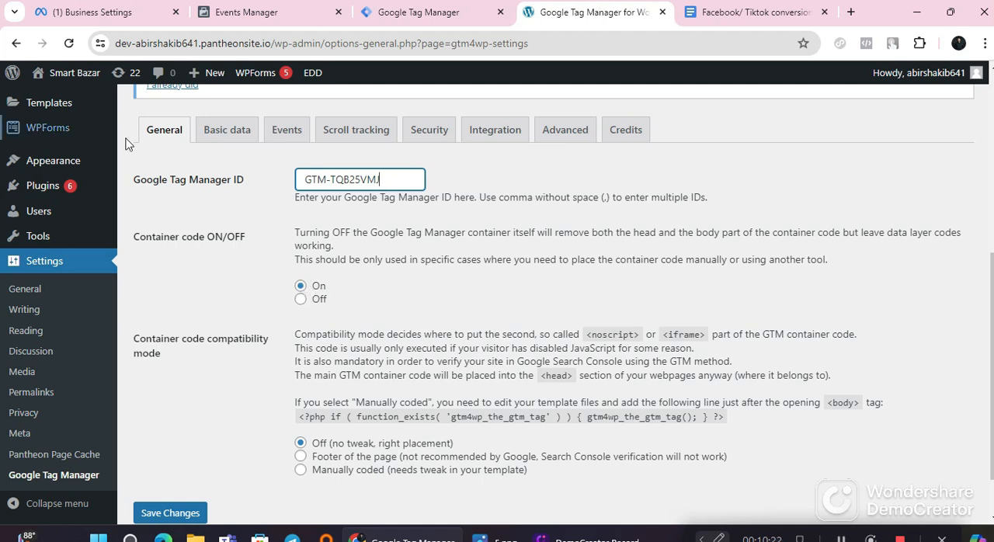
Step: Make sure Track e-commerce is enabled in the plugin's WooCommerce integration settings, review the remaining options and save the changes
click(494, 130)
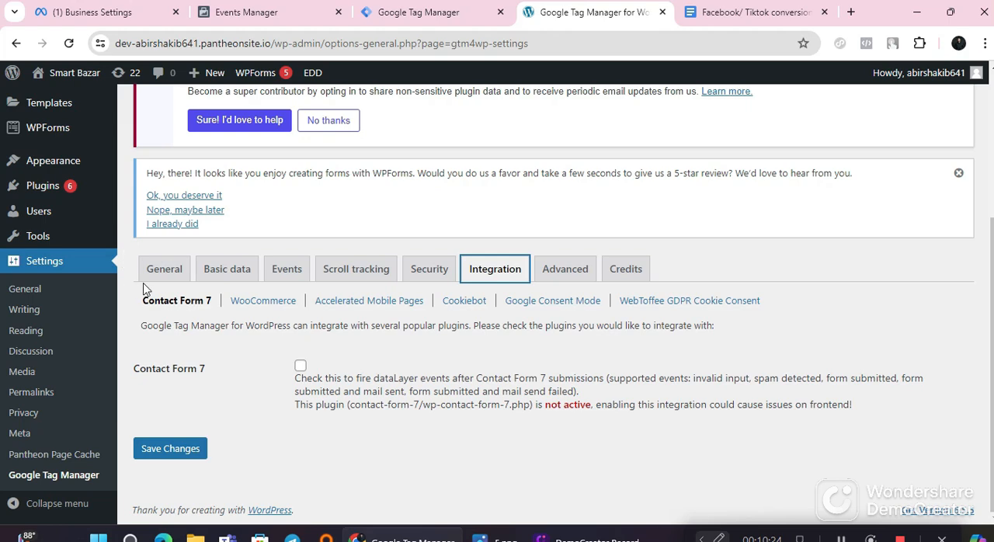
click(259, 308)
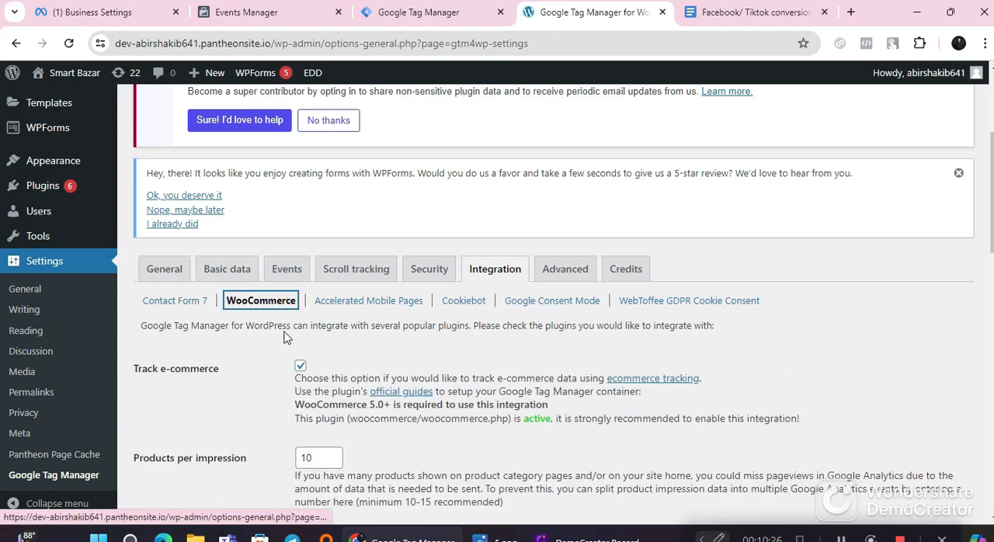
scroll(284, 336, down, 1)
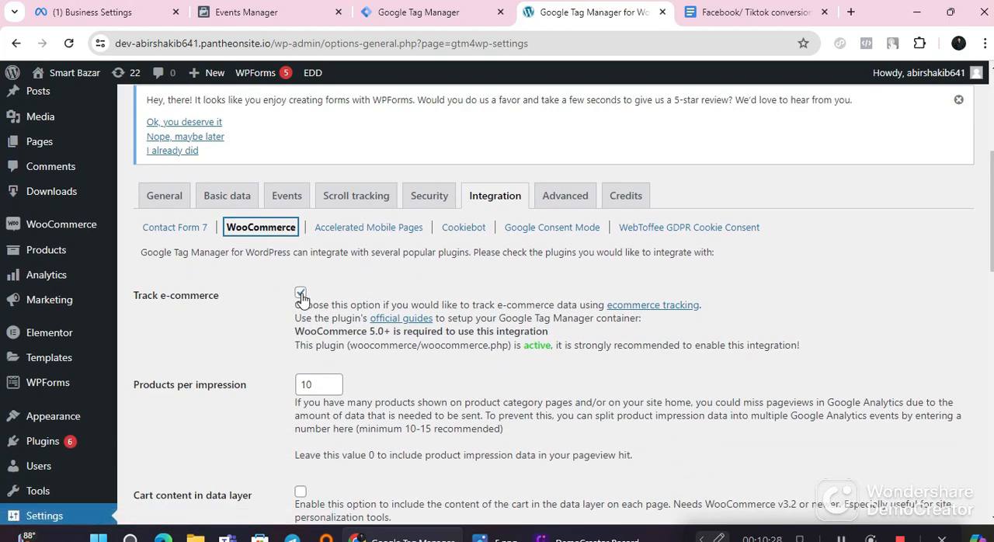
scroll(301, 300, down, 7)
scroll(304, 331, up, 3)
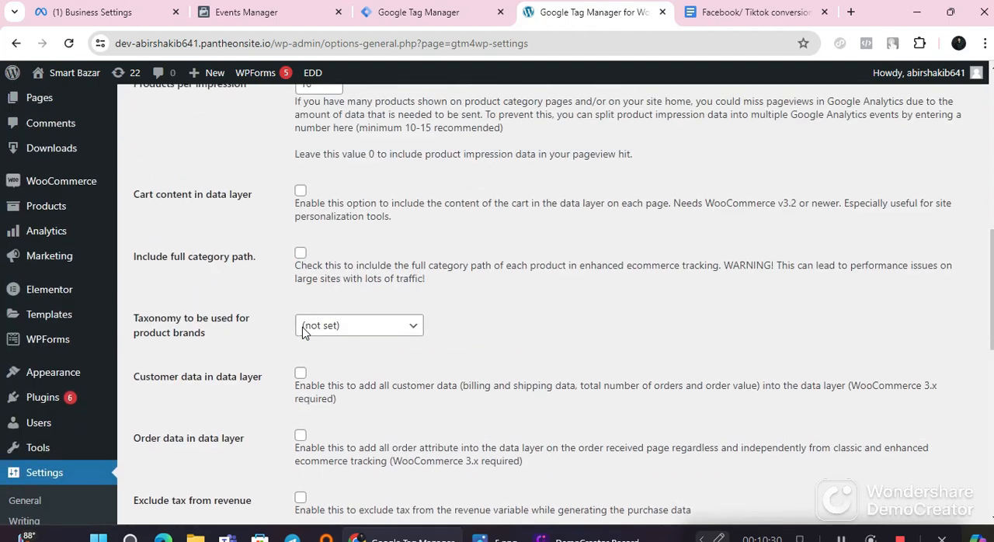
scroll(304, 332, up, 4)
click(302, 295)
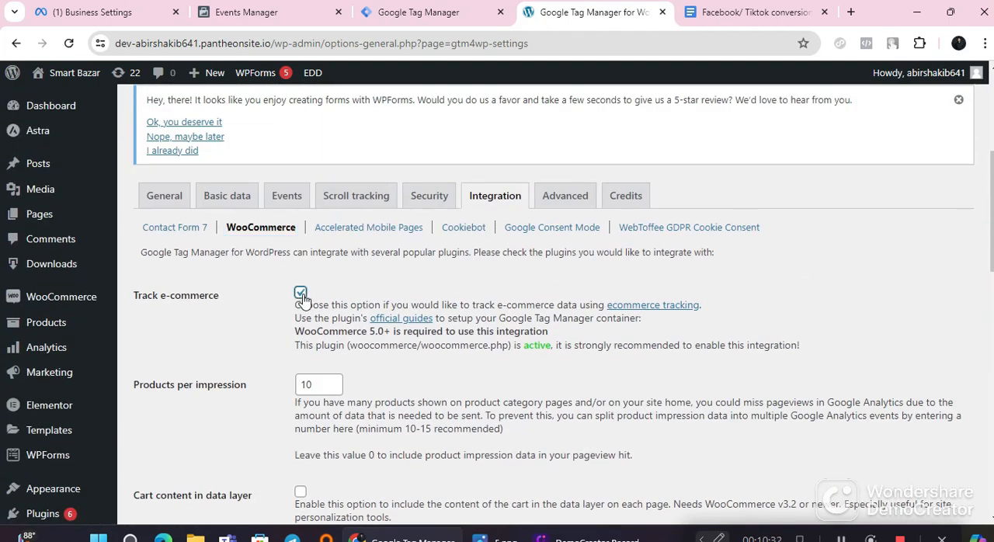
scroll(237, 412, down, 2)
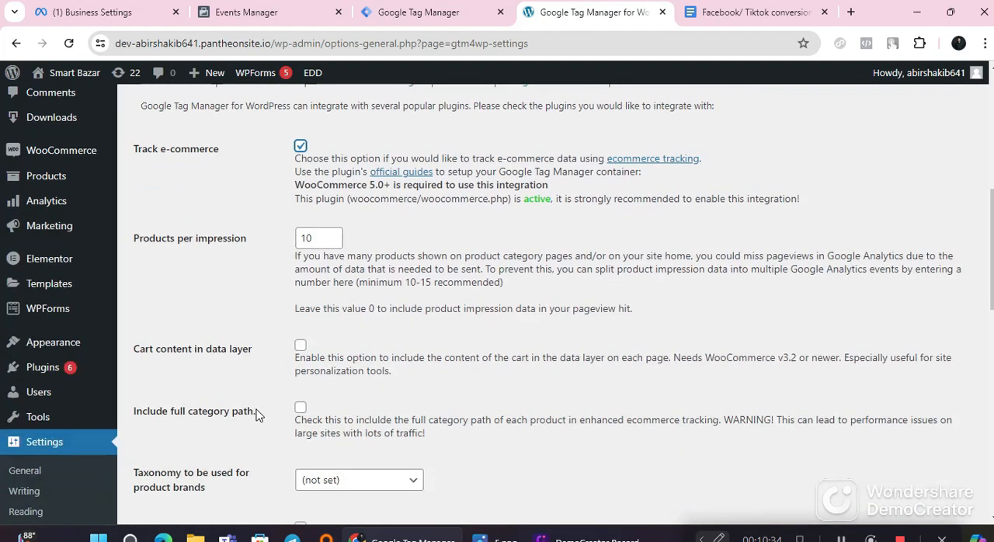
scroll(290, 394, down, 4)
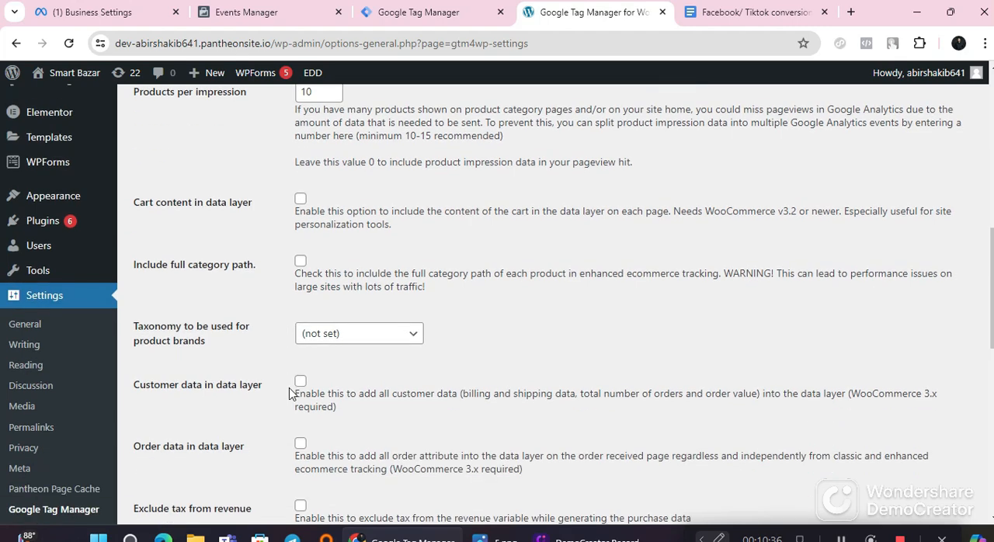
scroll(290, 395, down, 7)
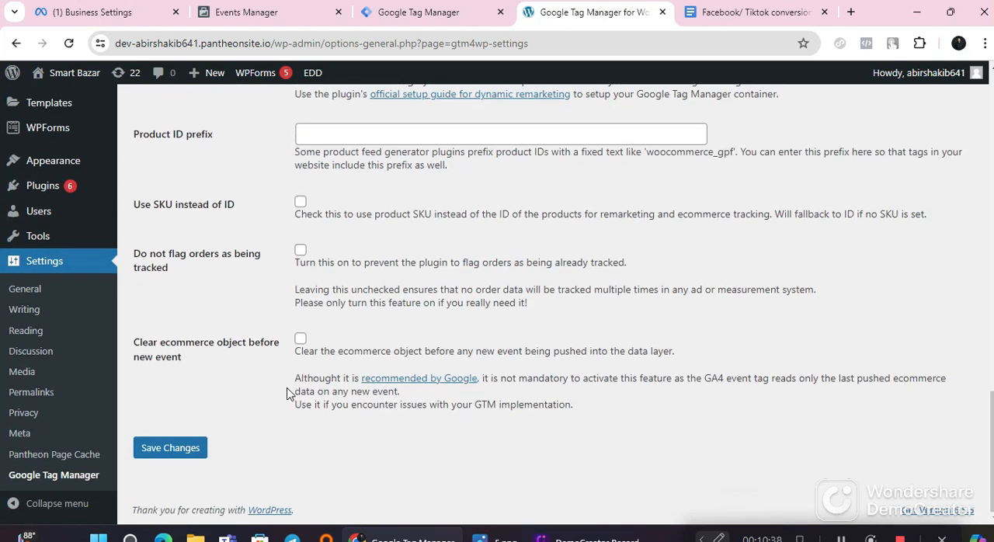
click(180, 445)
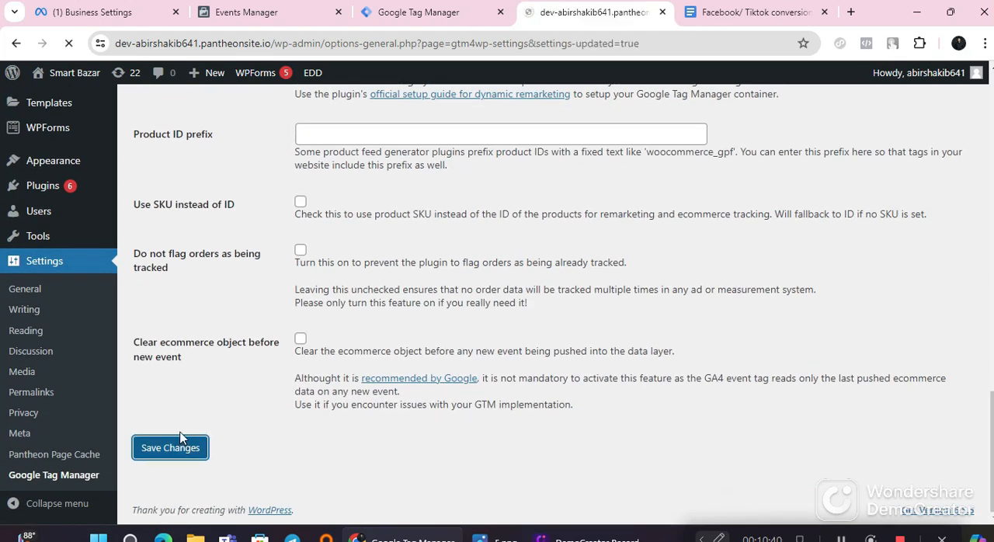
Step: Set the Container code option to On in the general settings and save the changes
scroll(365, 395, down, 2)
scroll(368, 396, down, 4)
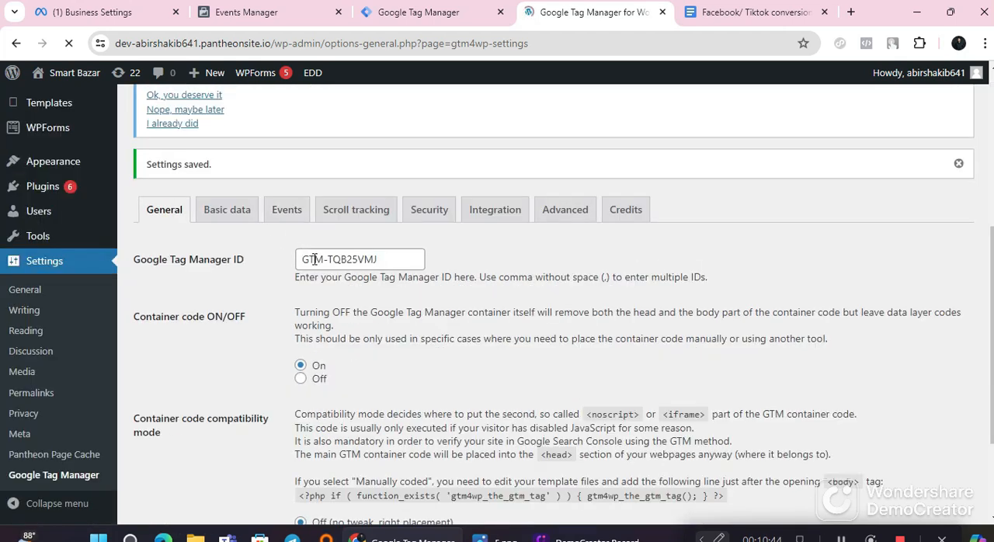
scroll(299, 241, down, 2)
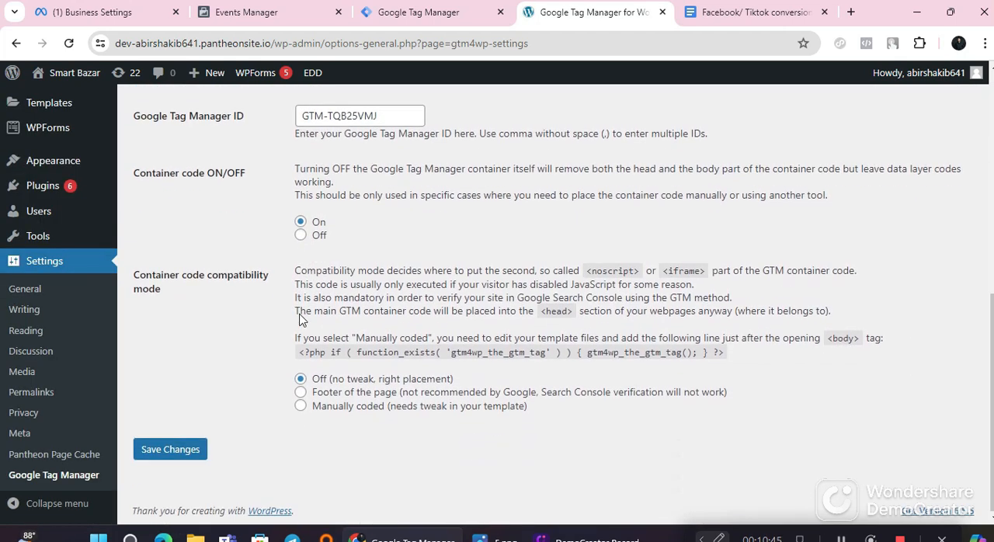
click(300, 222)
click(183, 451)
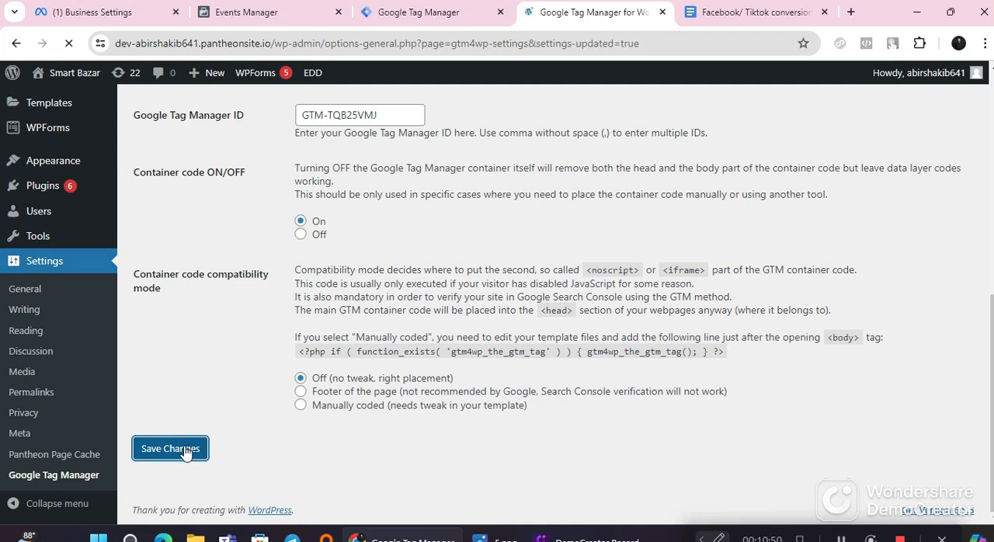
scroll(190, 465, down, 5)
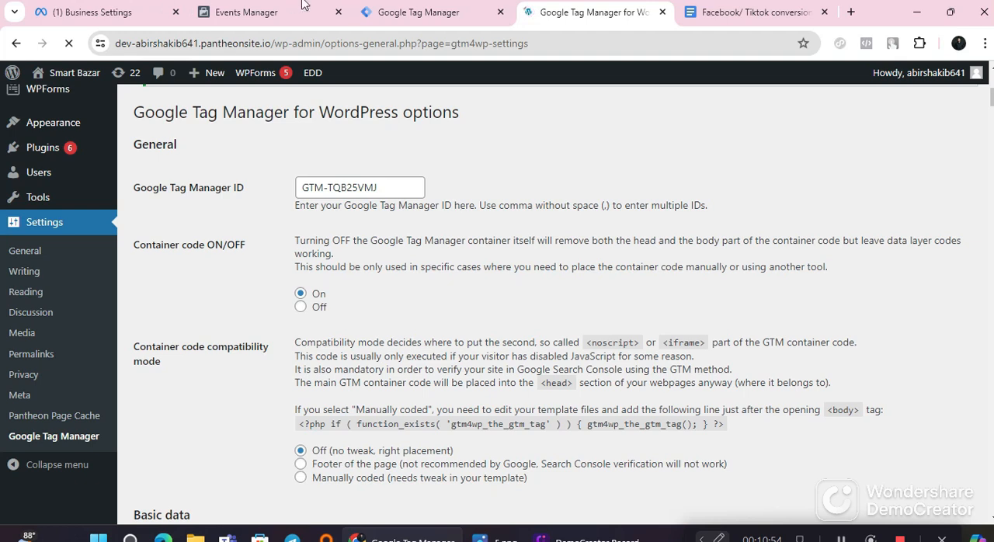
Step: Switch to Google Tag Manager and look over the smart bazar web container's workspace overview
click(374, 8)
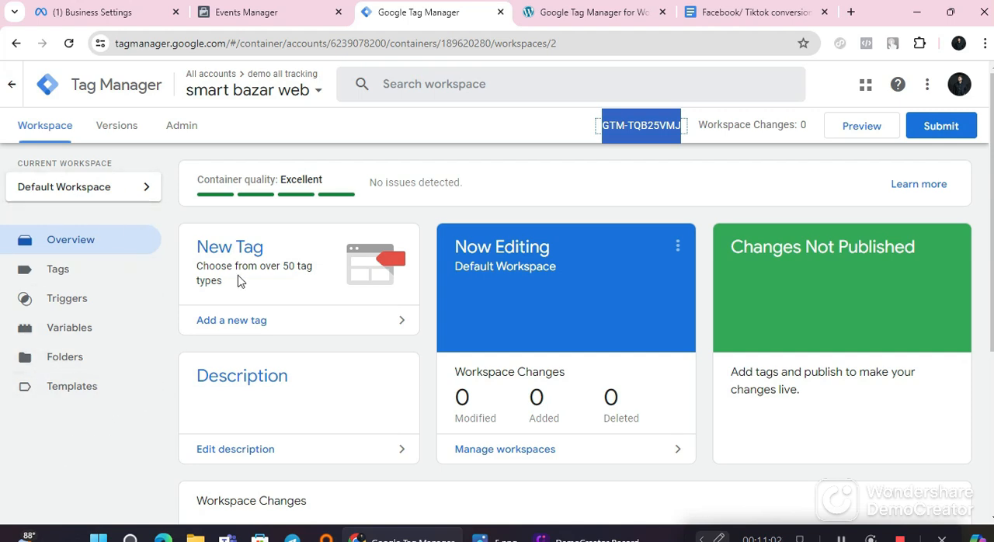
click(556, 7)
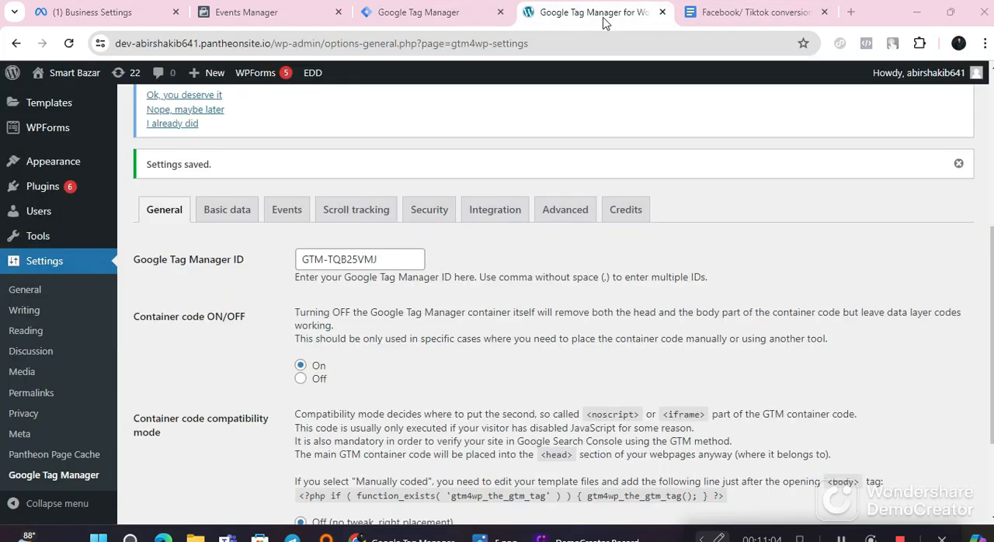
click(815, 14)
click(600, 13)
click(437, 14)
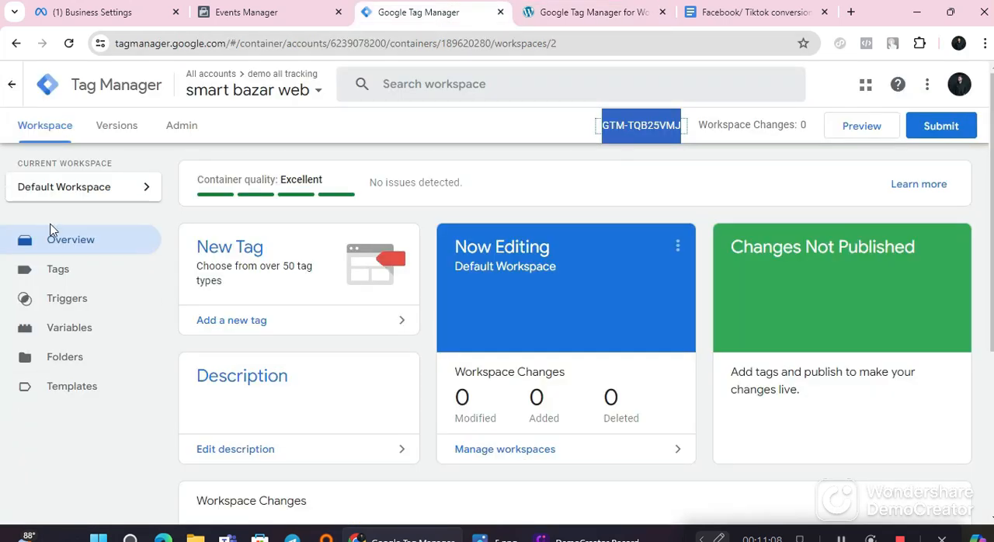
scroll(350, 351, down, 4)
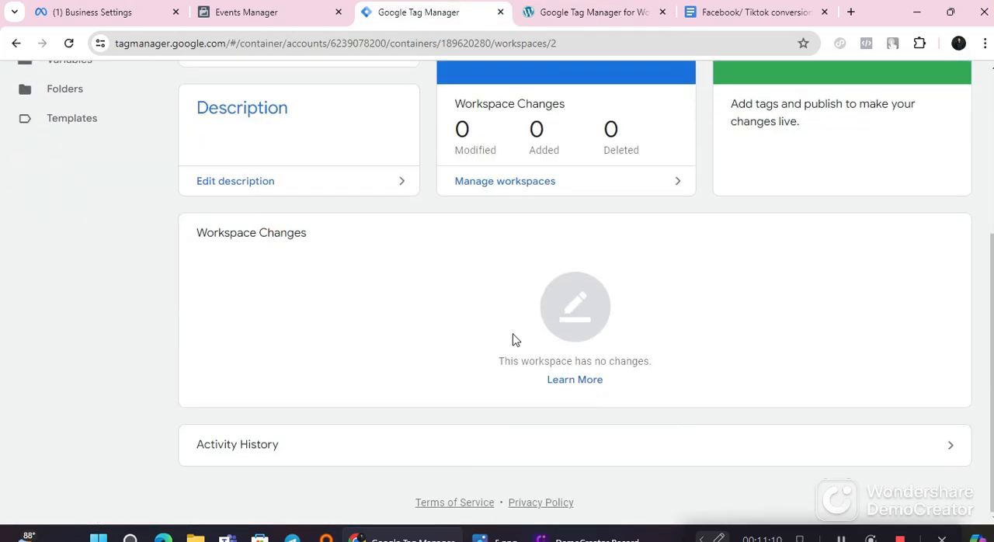
scroll(514, 338, up, 4)
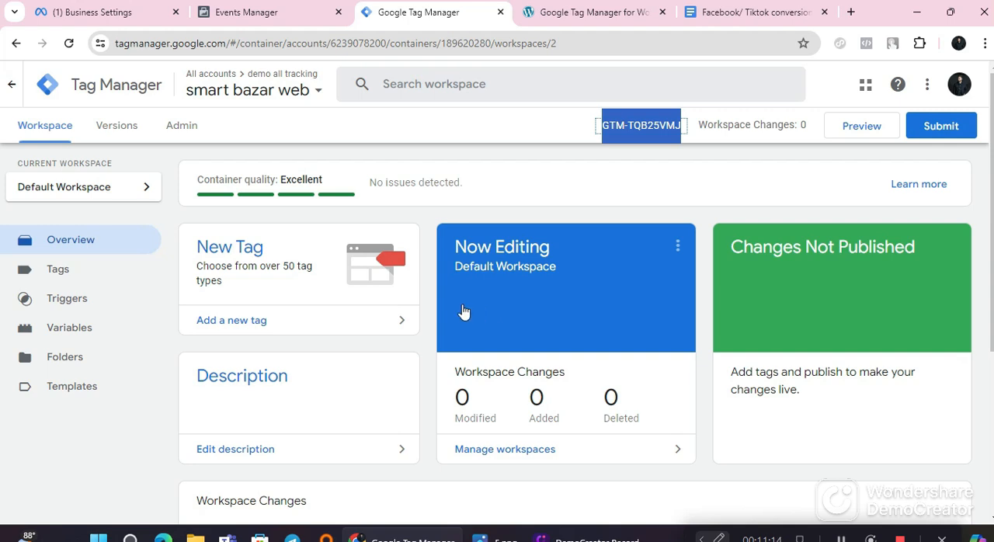
scroll(462, 311, down, 4)
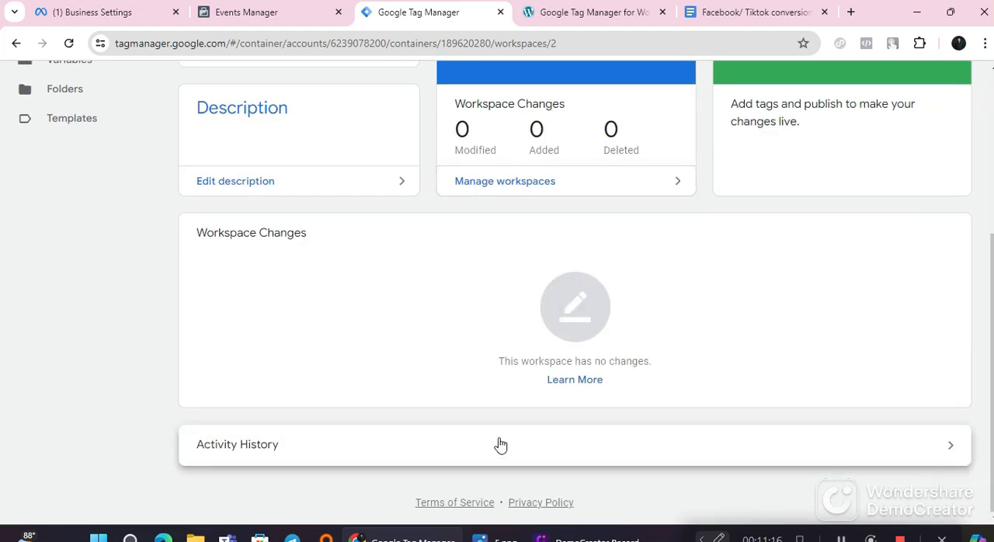
scroll(499, 443, up, 3)
scroll(474, 318, up, 1)
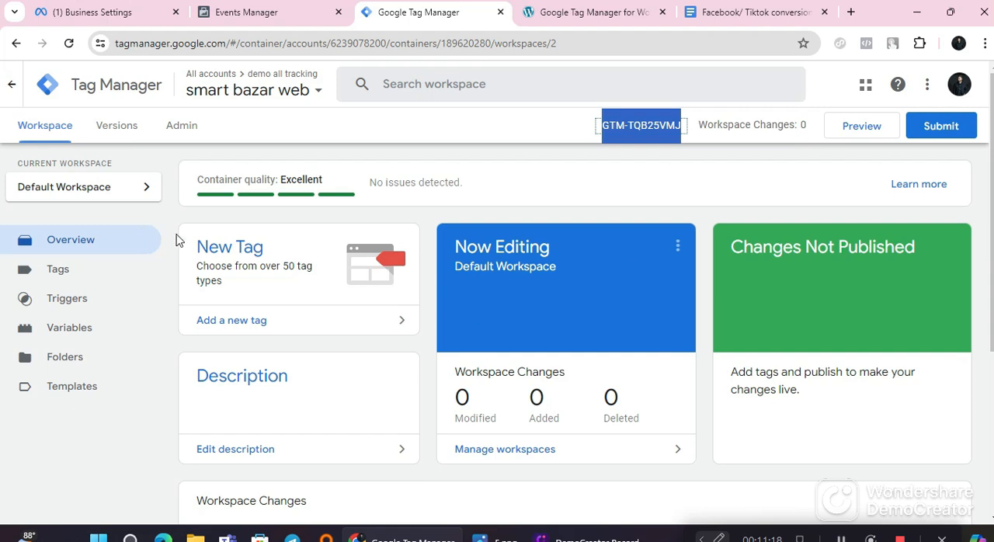
Step: Examine the Tags and Triggers lists of the smart bazar web container
click(59, 273)
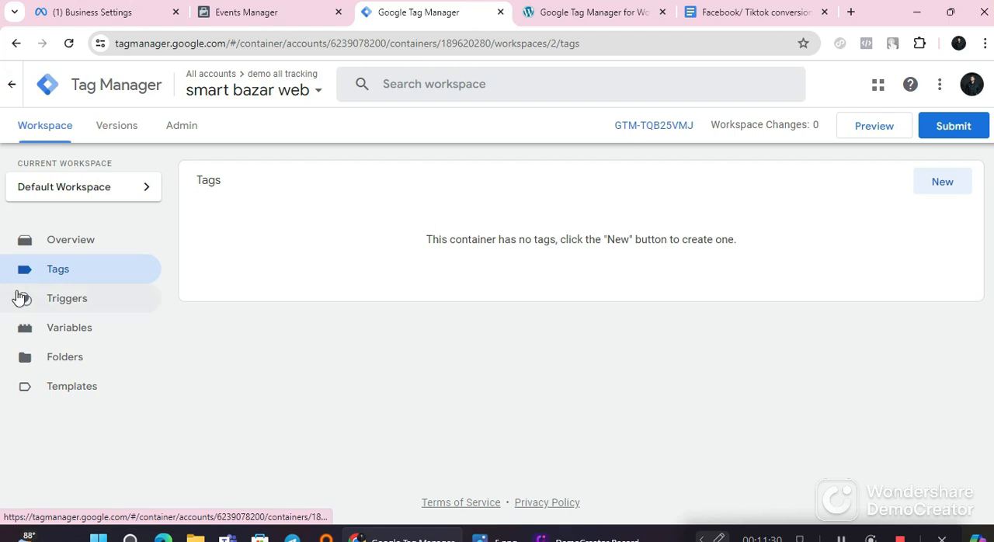
drag(464, 245, 756, 264)
click(751, 270)
drag(443, 253, 756, 254)
click(759, 254)
click(84, 310)
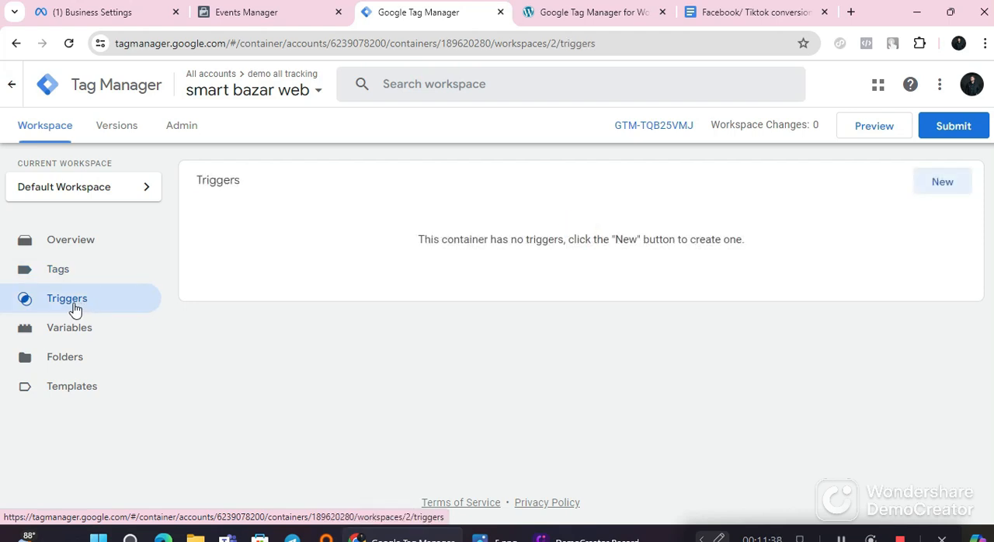
drag(425, 245, 722, 269)
click(722, 269)
drag(396, 236, 768, 264)
click(728, 269)
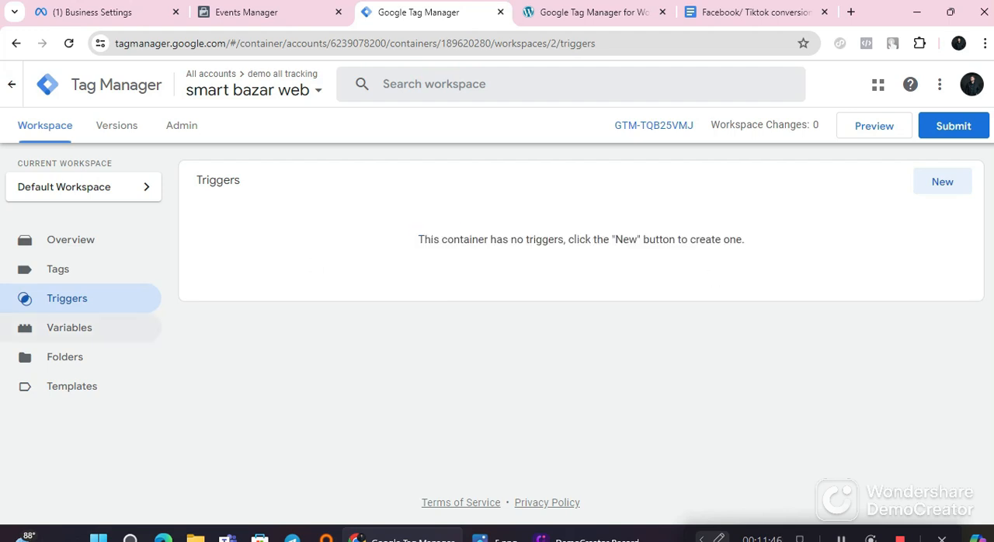
Step: Examine the container's built-in and user-defined variables, its folders, and its tag and variable templates
click(72, 337)
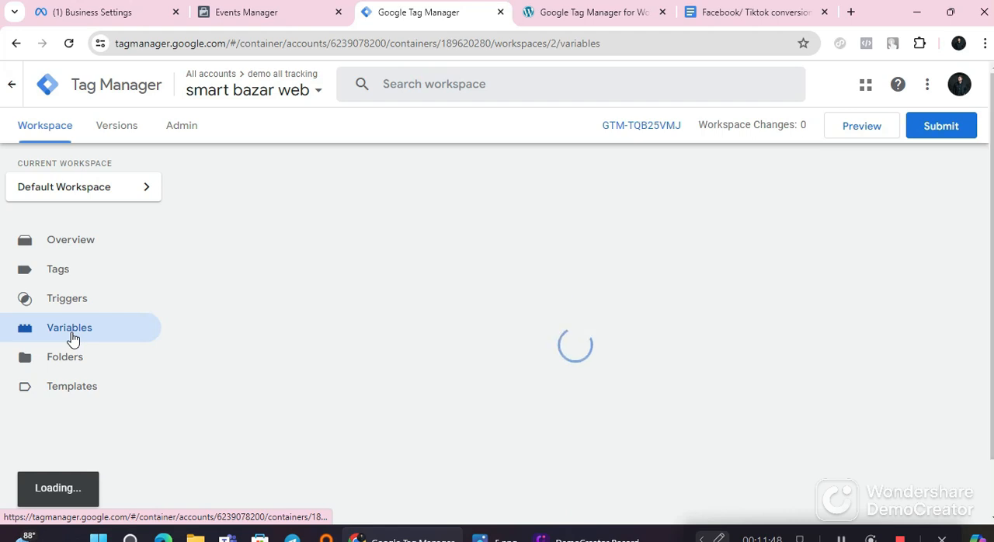
scroll(455, 323, down, 1)
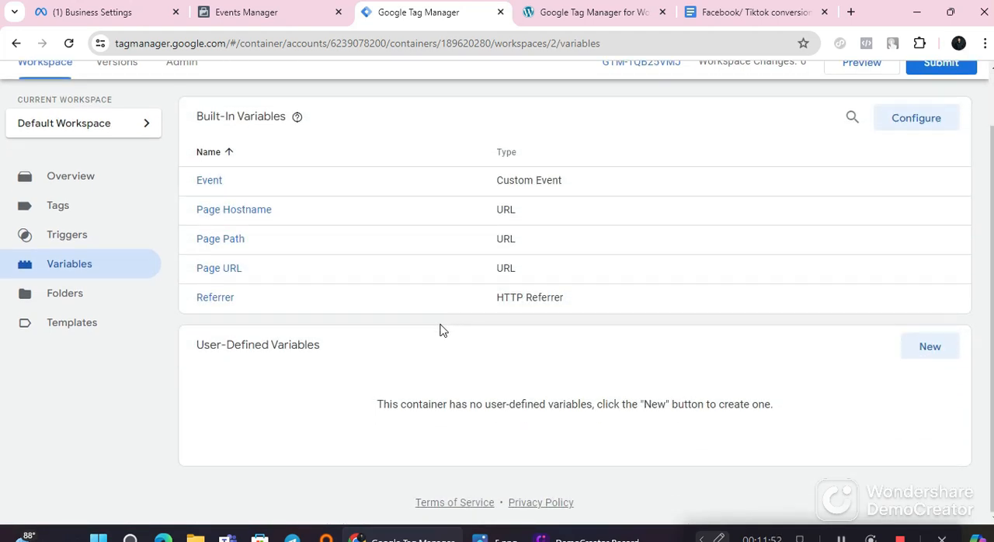
scroll(357, 389, up, 1)
scroll(342, 417, down, 1)
click(31, 300)
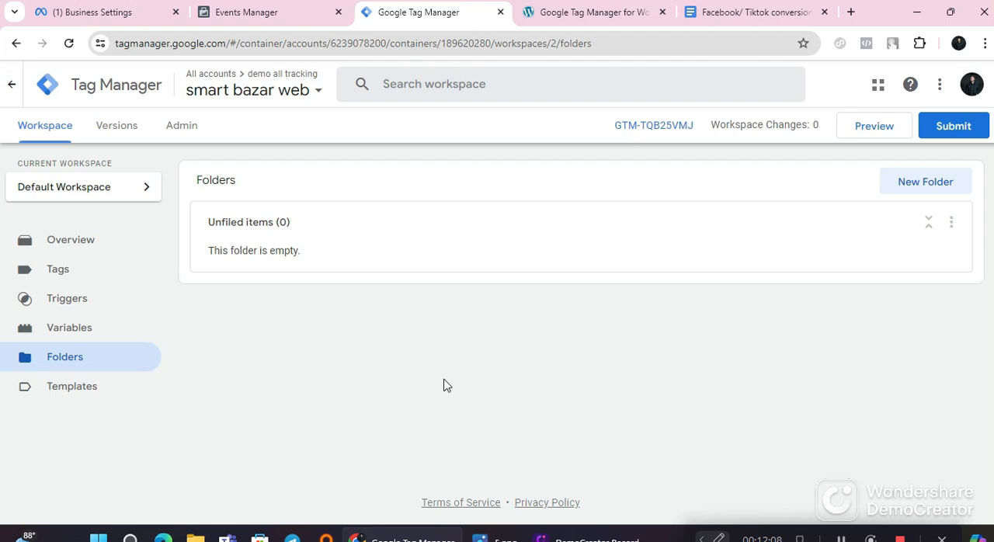
click(76, 391)
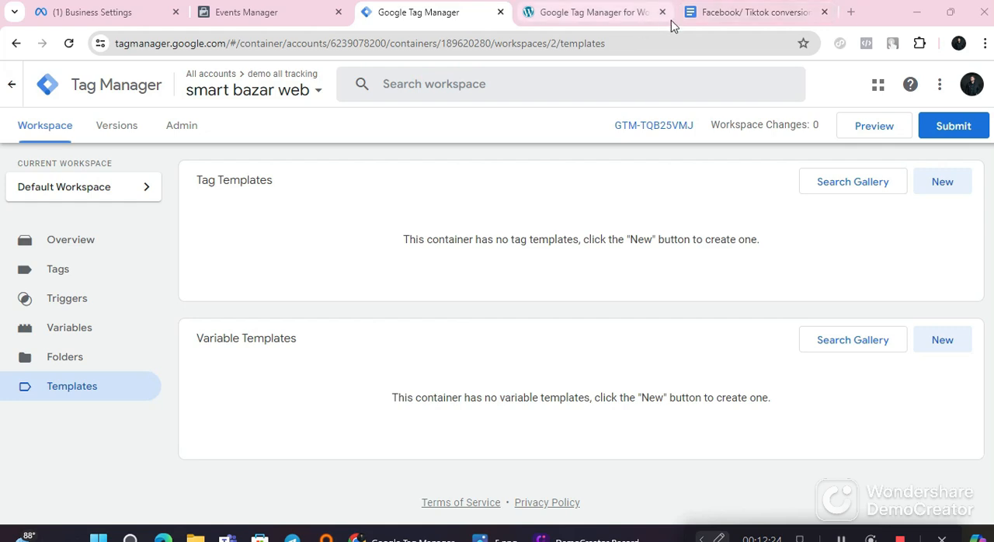
Step: Check the tag template instructions in Step 05 of the Google Docs guide and return to Tag Manager
click(714, 22)
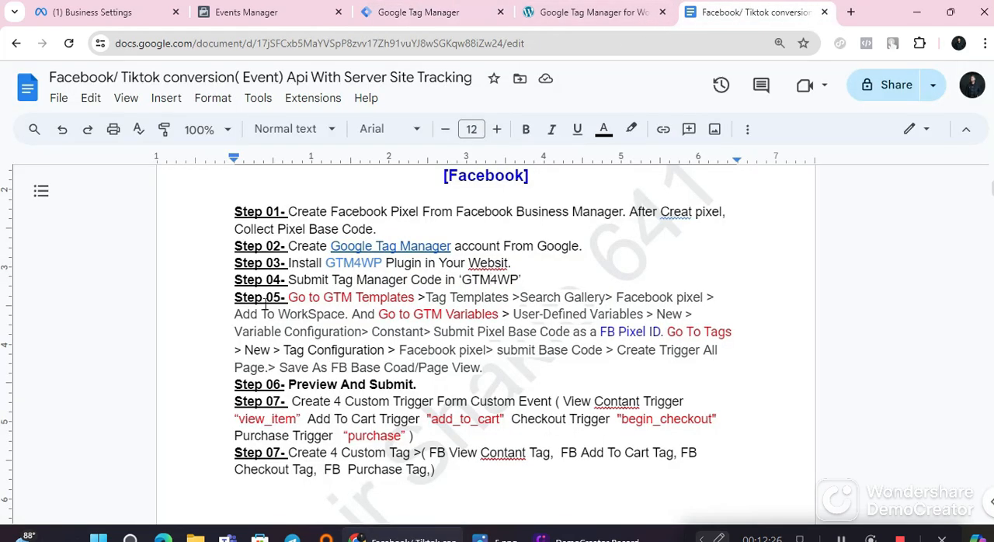
drag(289, 297, 717, 298)
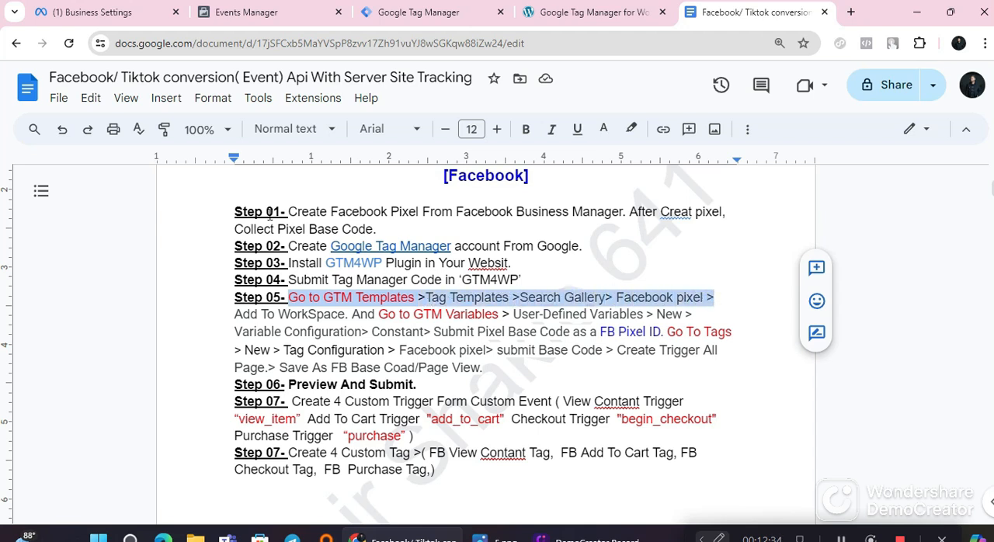
click(417, 13)
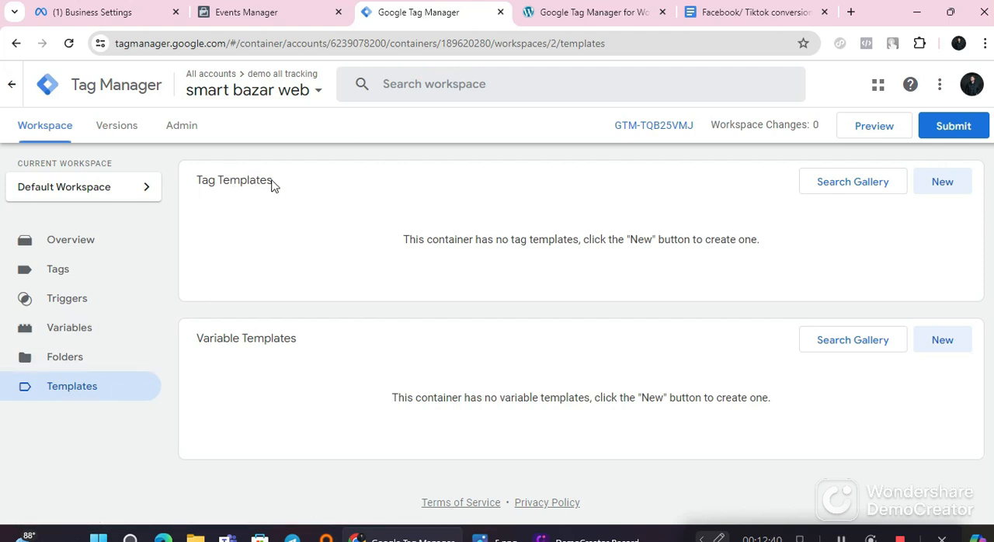
Step: Open the Community Template Gallery for tag templates and start a search in it
click(839, 191)
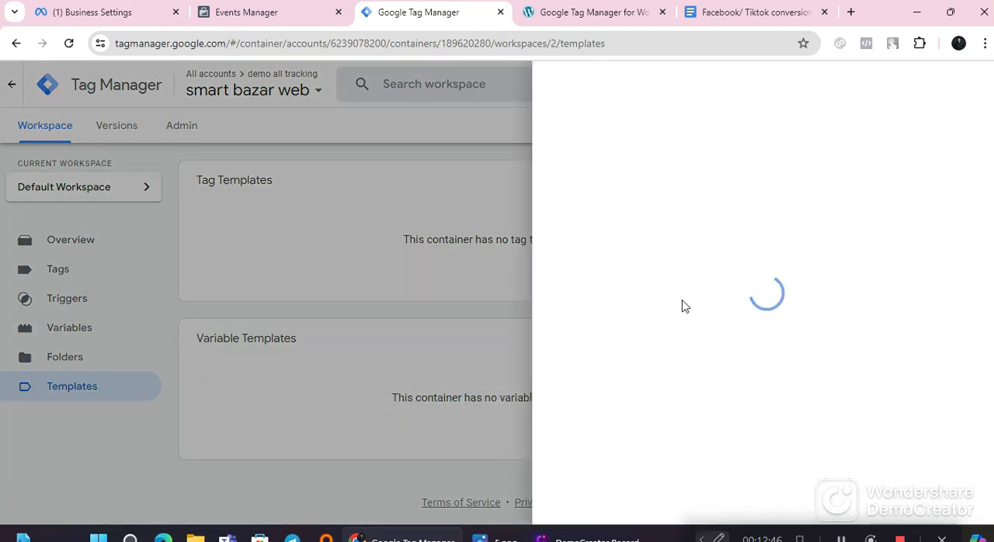
click(749, 11)
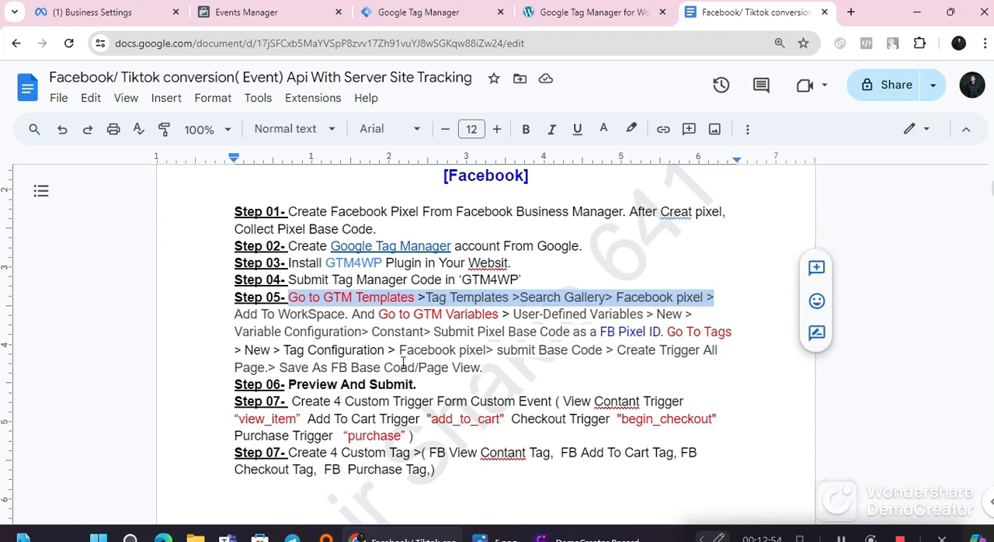
click(569, 11)
click(428, 15)
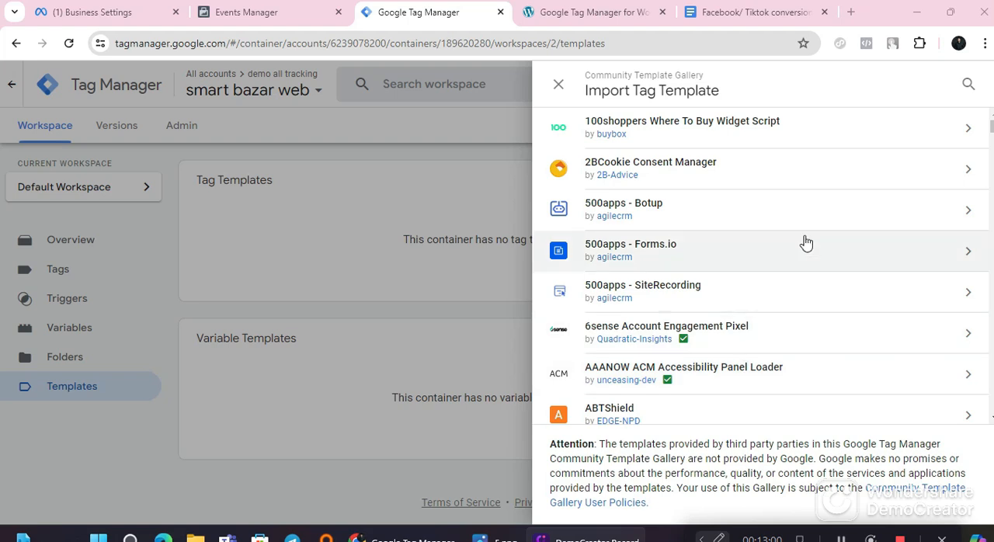
click(968, 84)
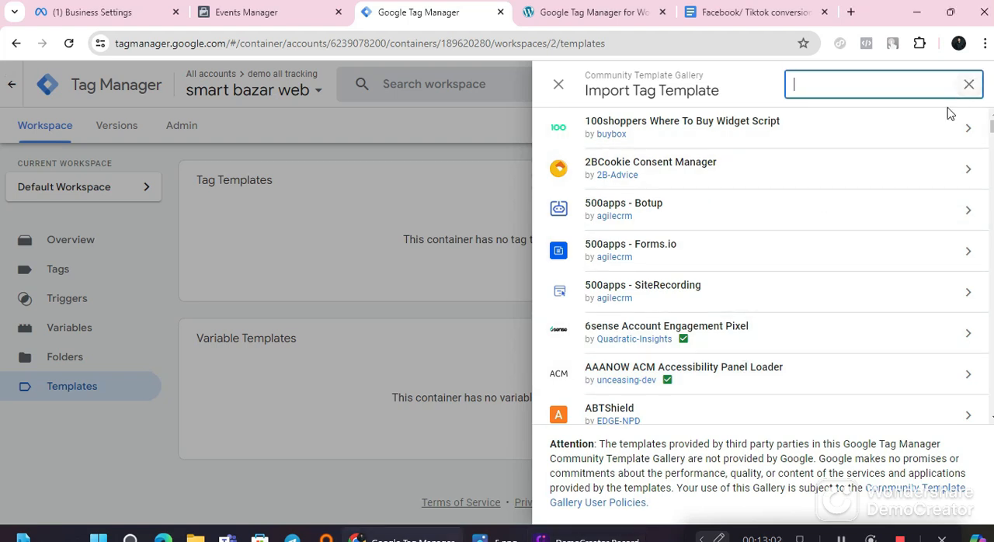
Step: Copy "Facebook pixel" from Step 05 of the Google Docs guide and search Tag Manager's tag template gallery for it
click(750, 9)
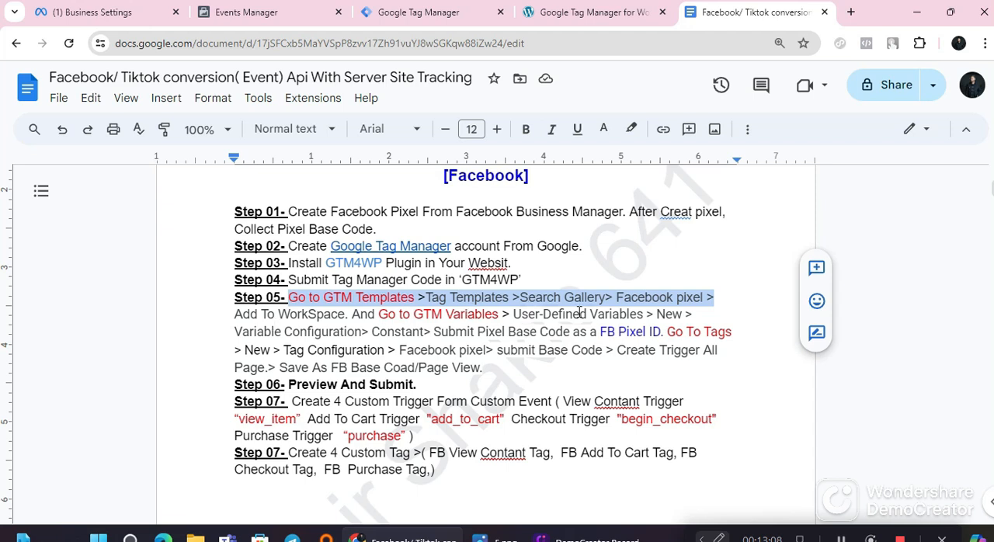
click(726, 314)
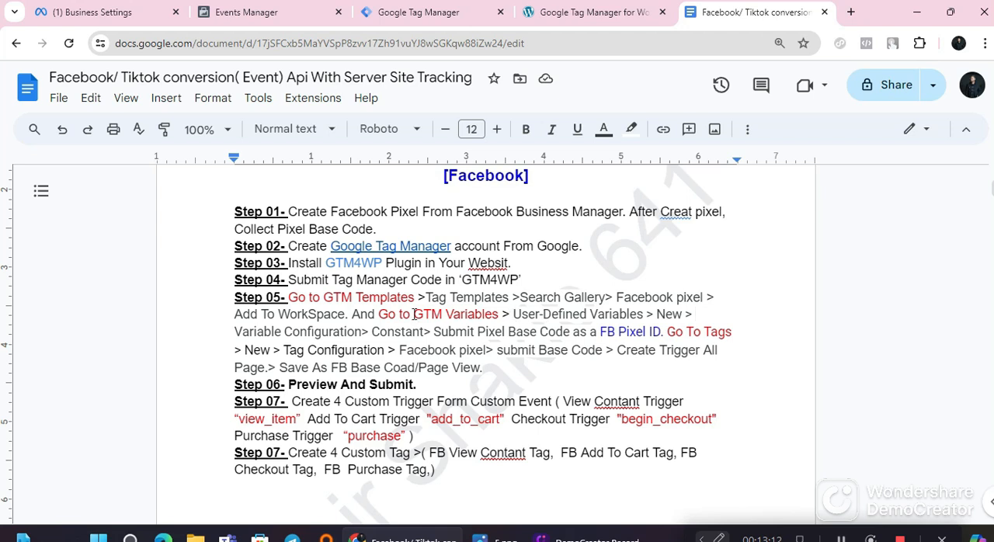
drag(615, 297, 702, 297)
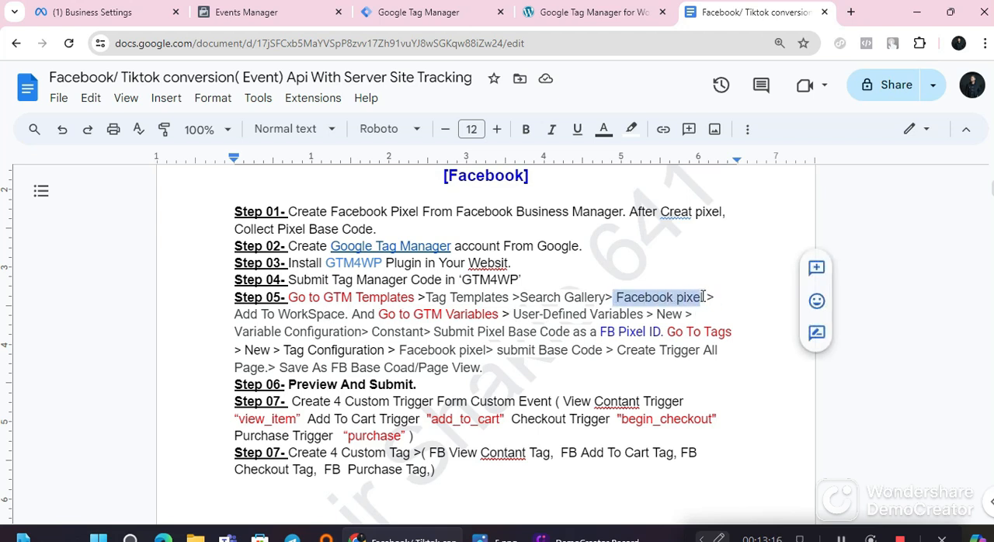
right_click(684, 299)
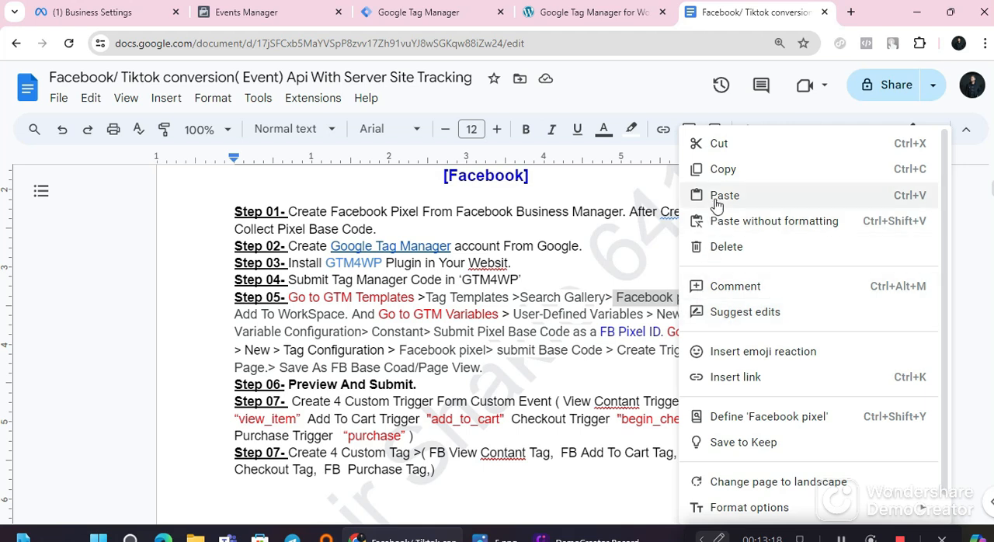
click(724, 170)
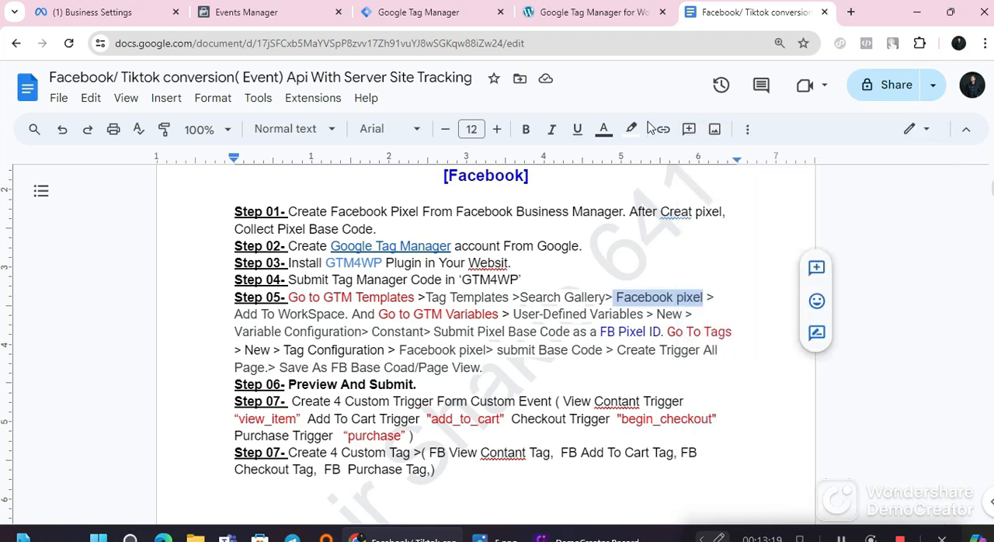
click(453, 12)
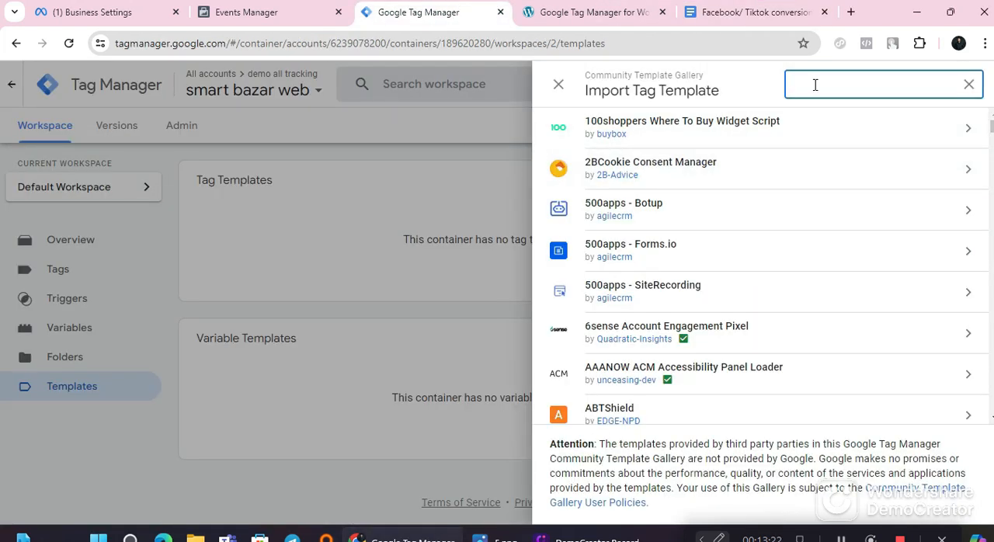
right_click(813, 85)
click(691, 228)
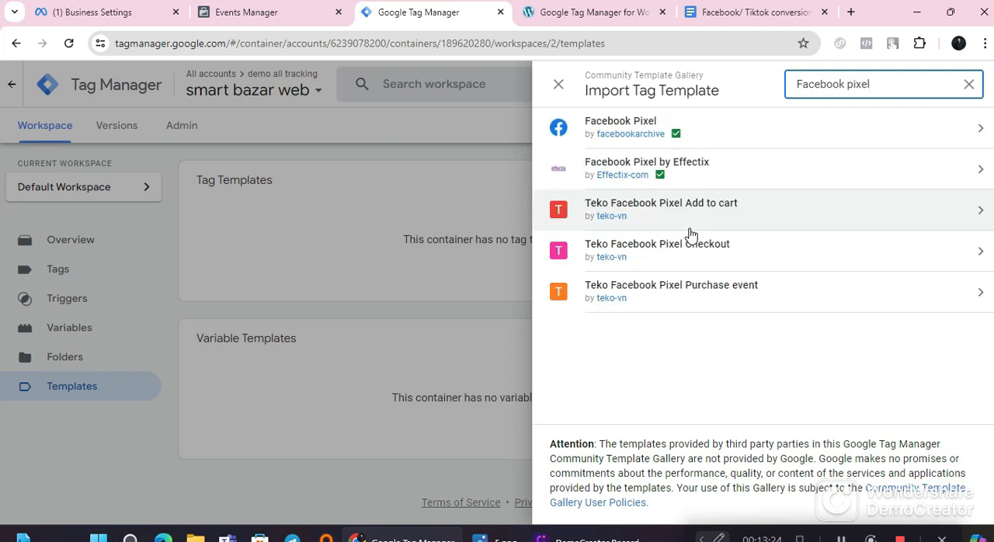
Step: Add the Facebook Pixel template by facebookarchive to the workspace and accept its required permissions
click(720, 129)
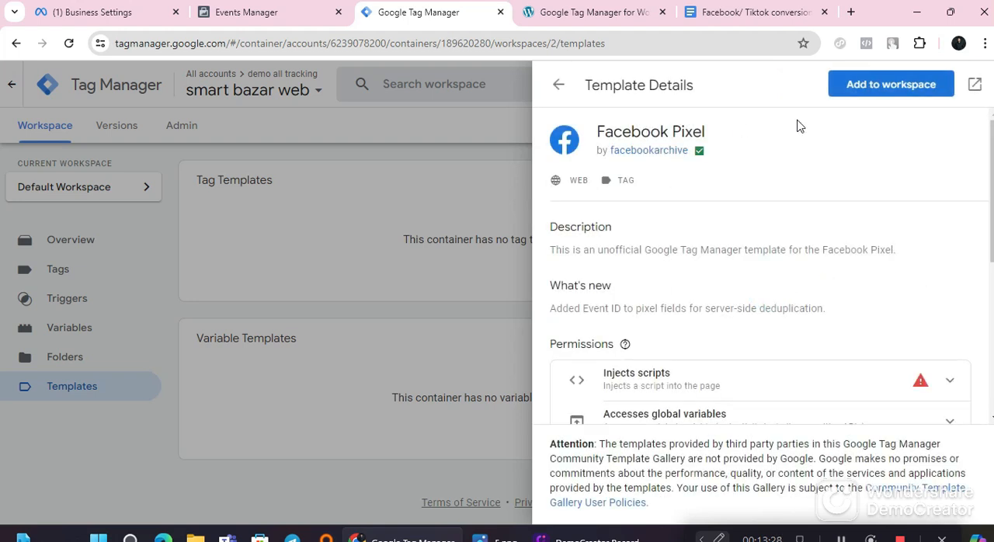
click(890, 86)
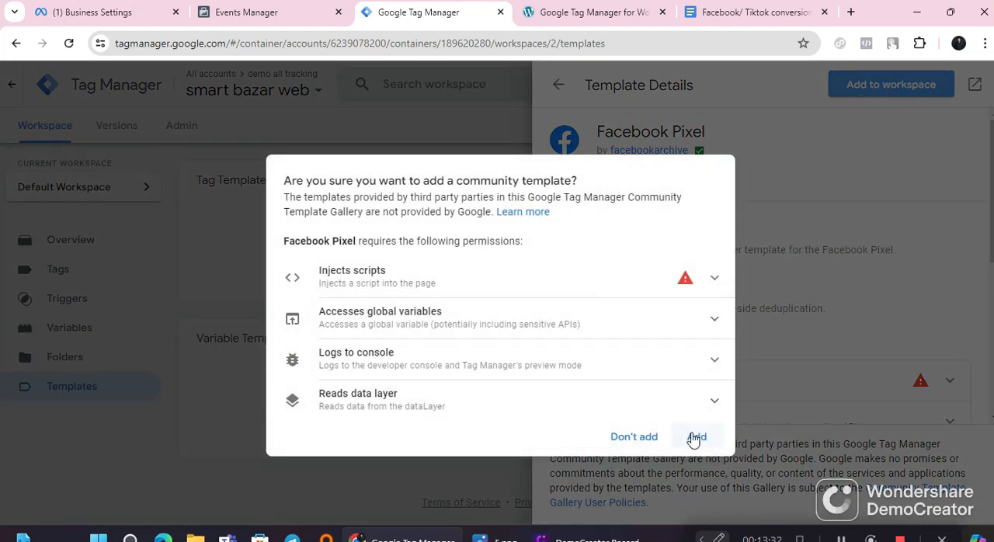
click(696, 437)
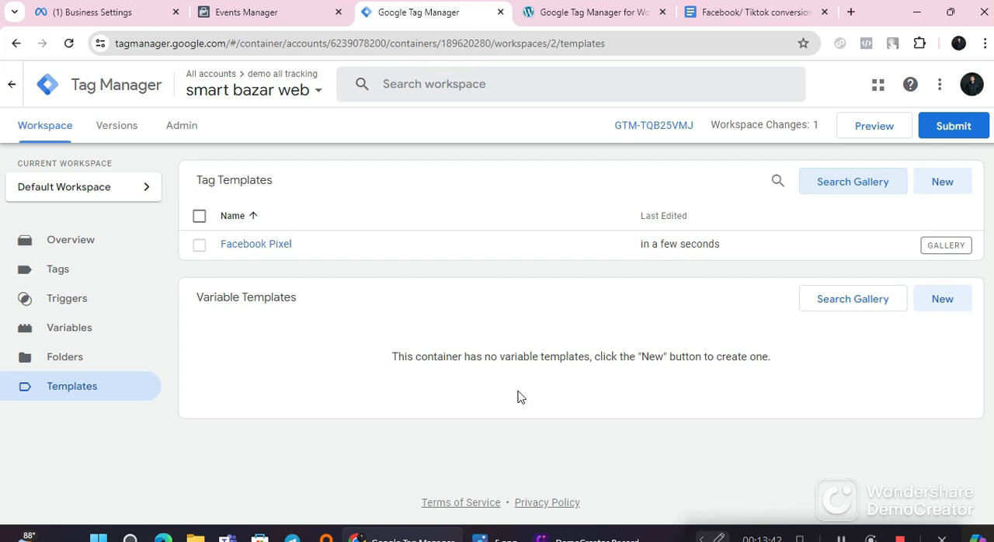
Step: Switch to the Google Docs guide and read the GTM Variables instructions in Step 05
click(738, 6)
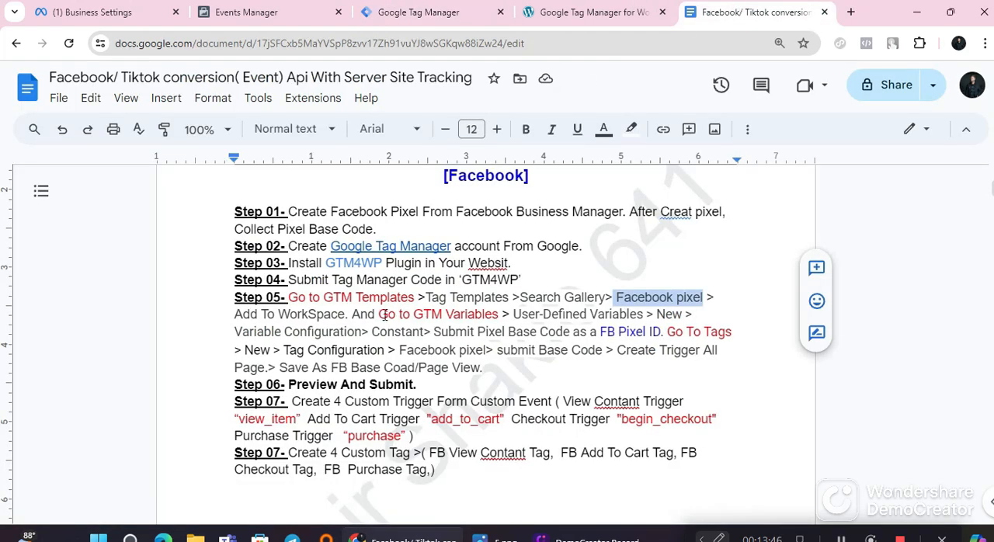
drag(499, 314, 395, 318)
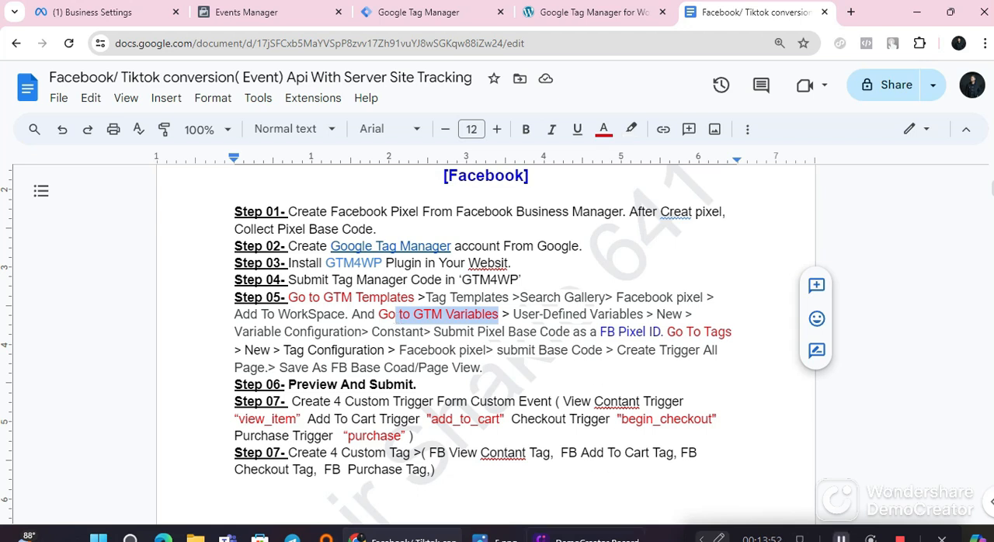
click(842, 537)
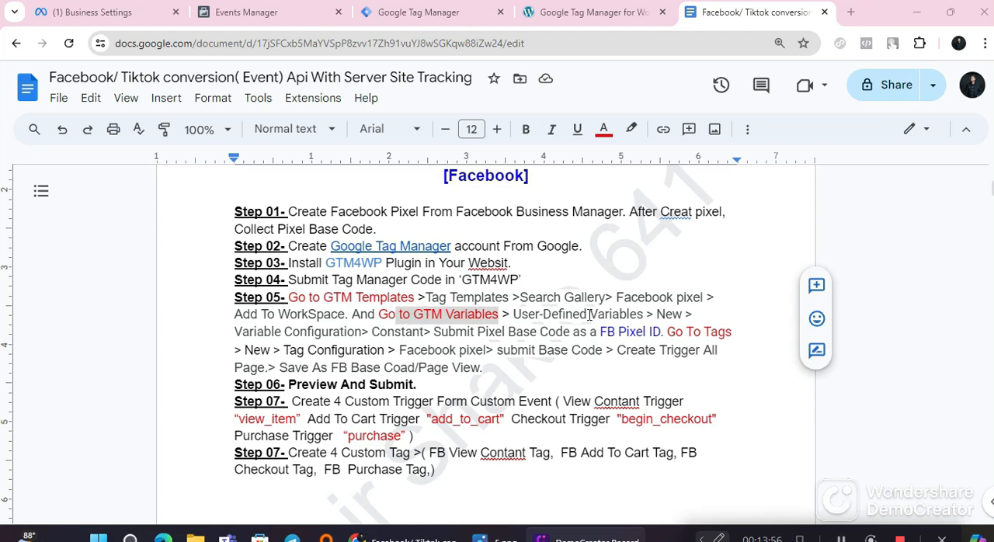
drag(512, 314, 662, 317)
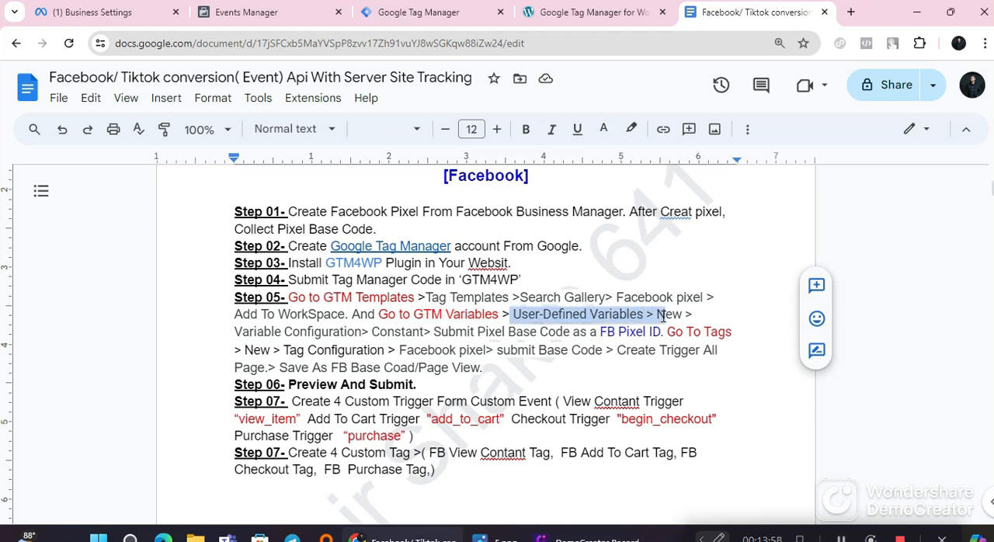
drag(274, 333, 509, 315)
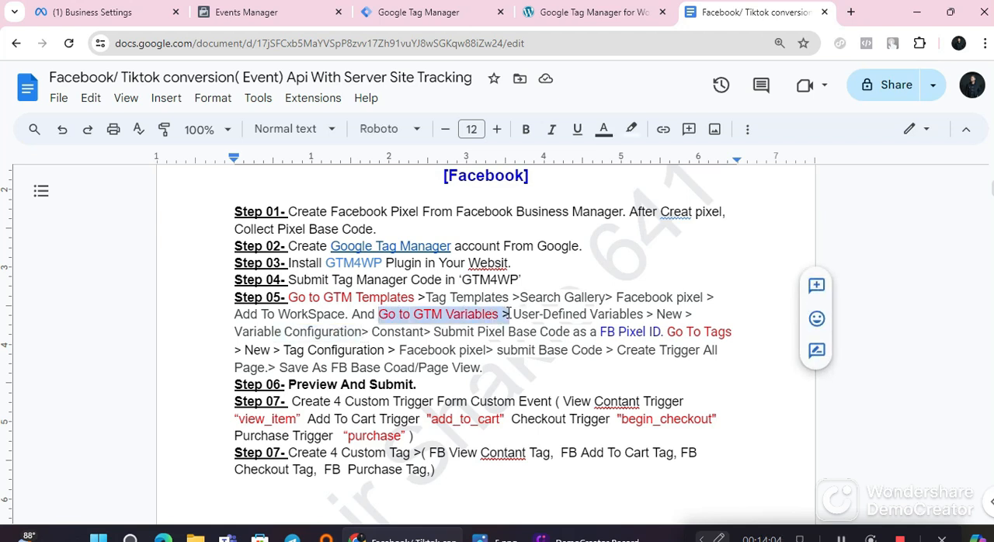
Step: Switch to Tag Manager and start a new user-defined variable in the smart bazar web container
click(440, 16)
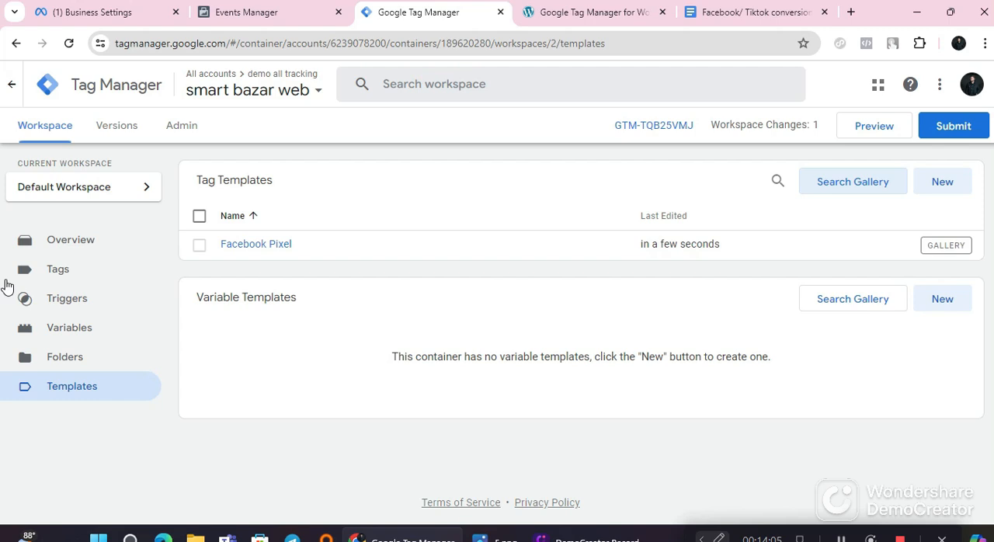
click(59, 333)
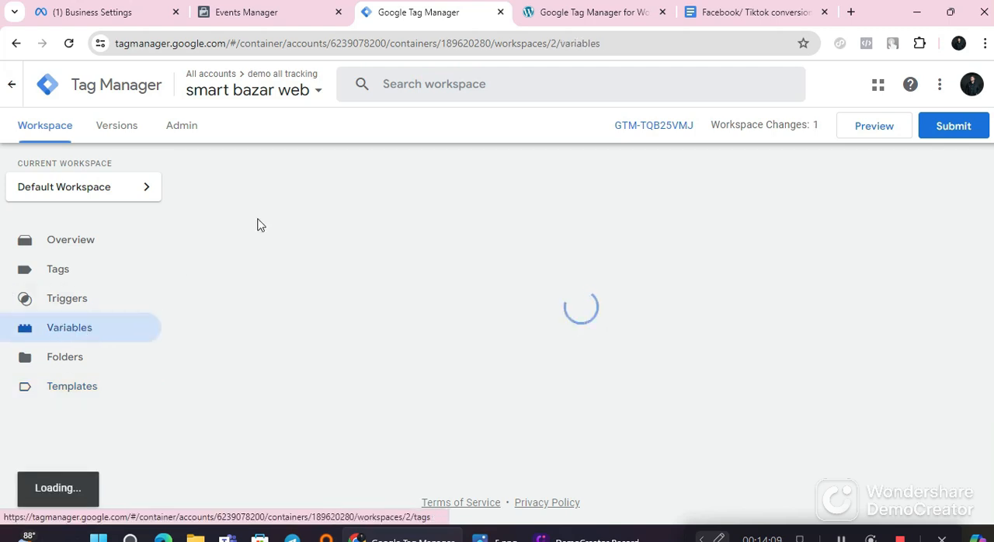
click(716, 14)
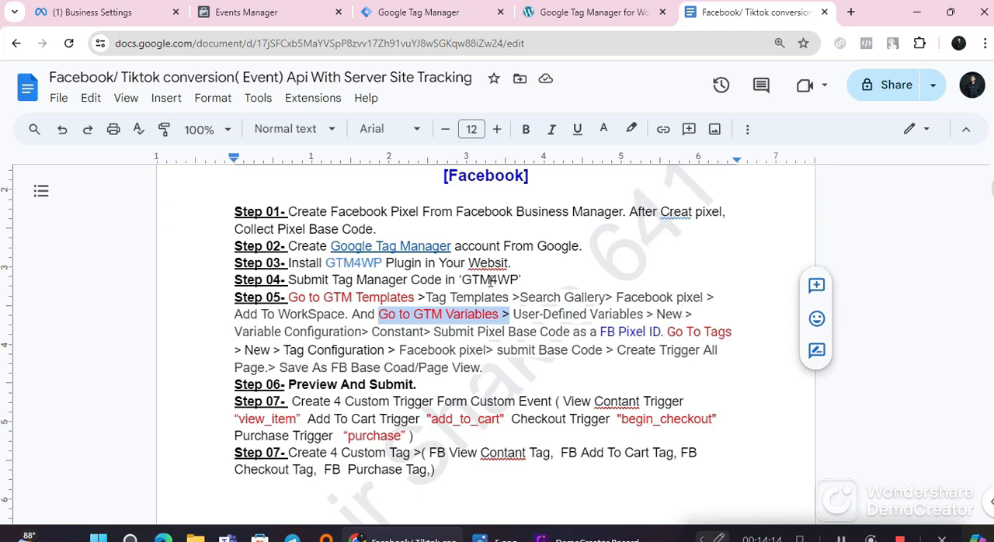
click(398, 13)
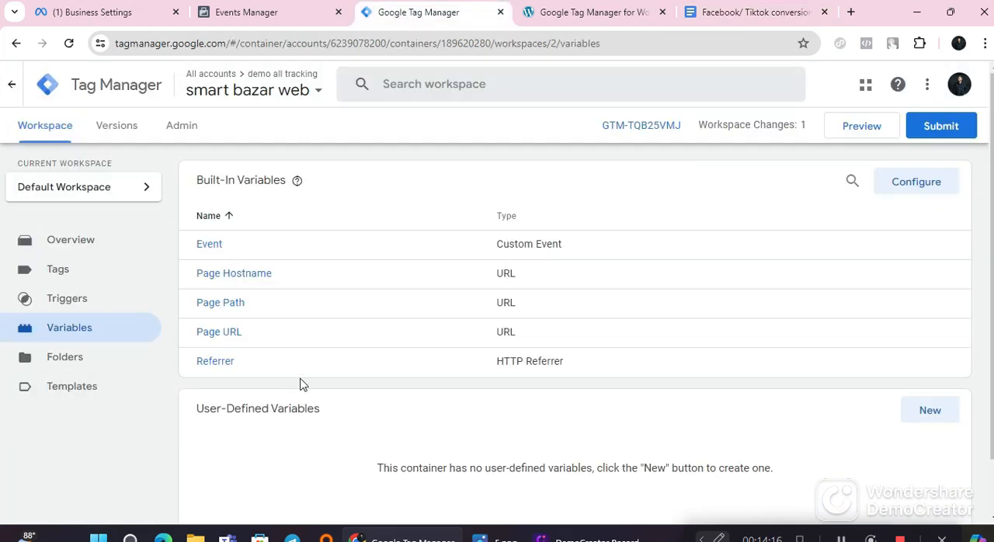
scroll(303, 384, down, 2)
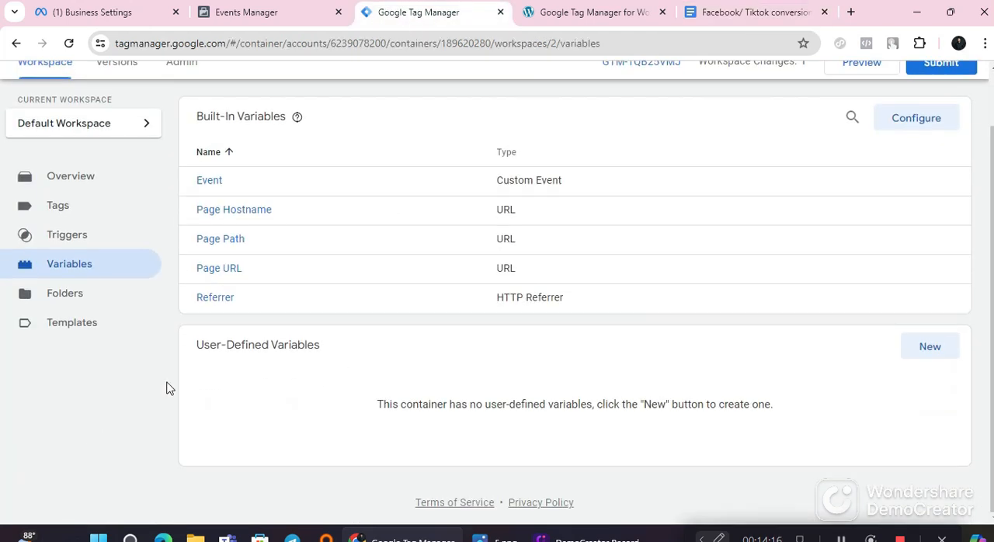
click(929, 347)
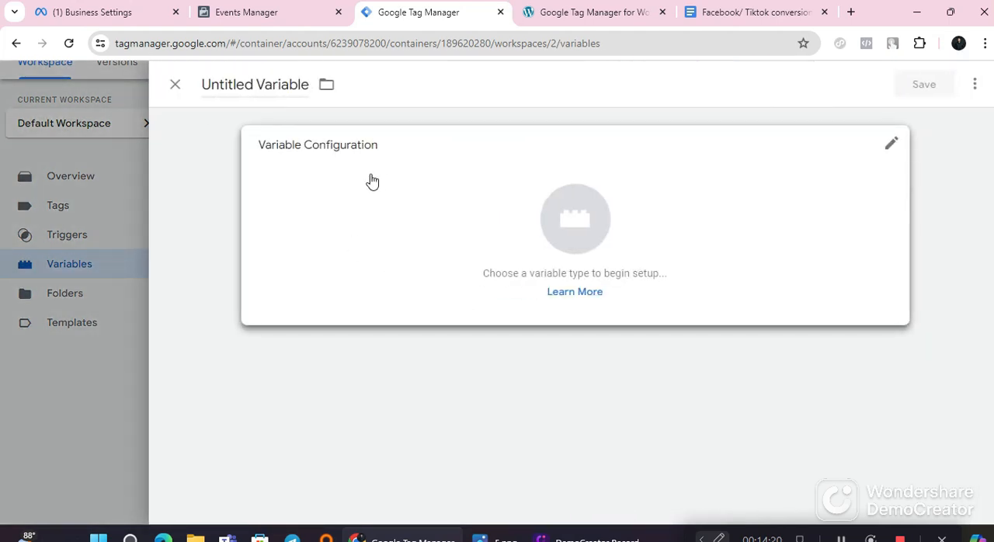
Step: Review the Constant variable instructions in Step 05 of the Google Docs guide and copy the name "FB Pixel ID"
click(737, 12)
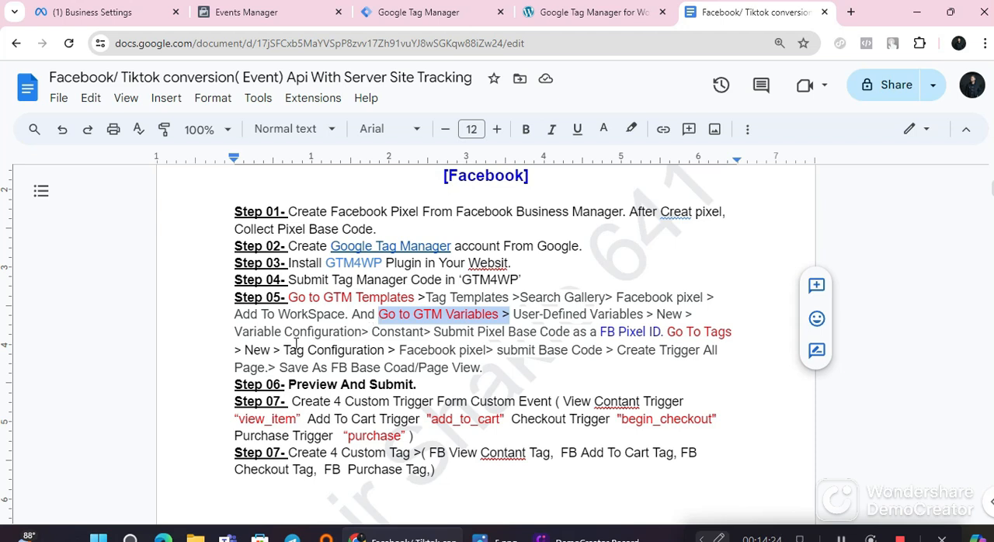
drag(372, 332, 421, 335)
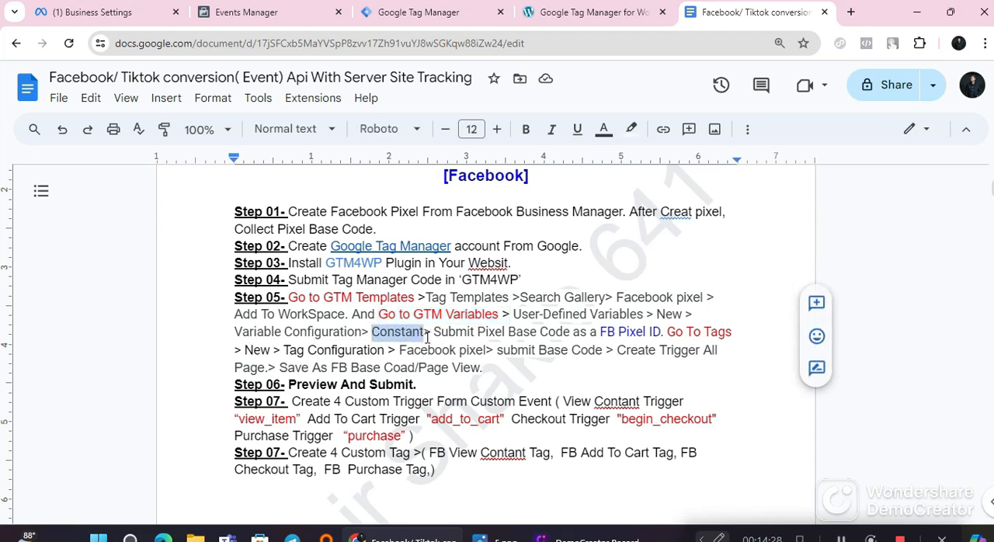
drag(601, 333, 652, 332)
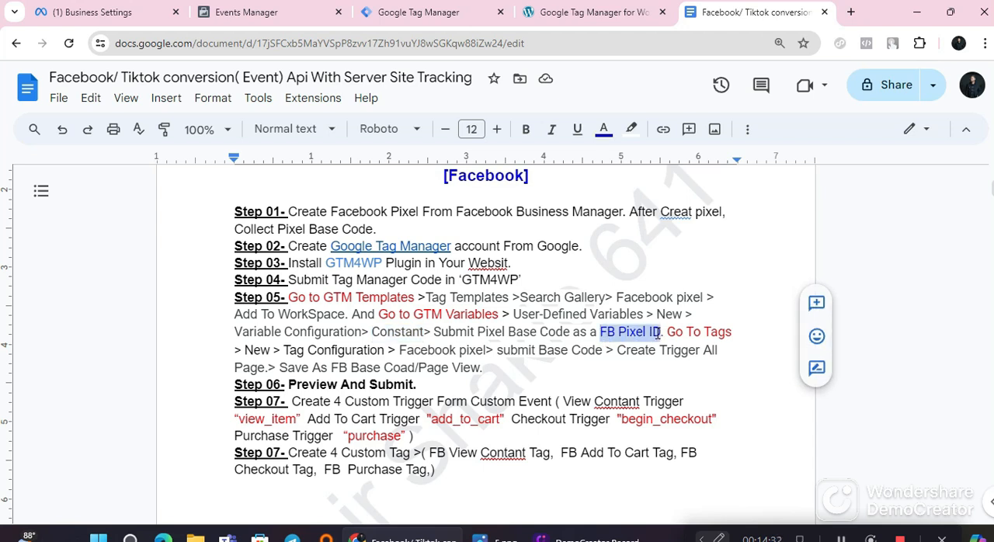
right_click(634, 332)
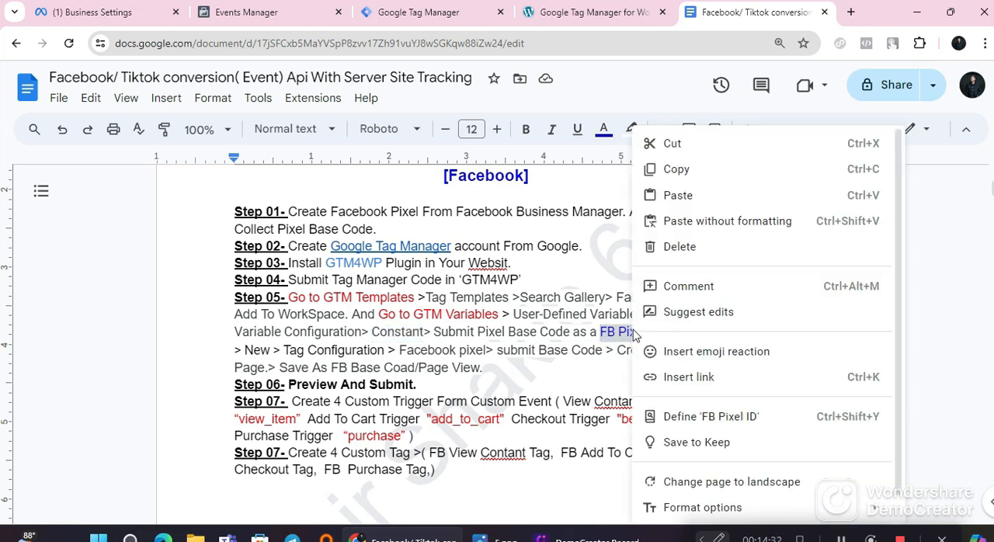
click(691, 171)
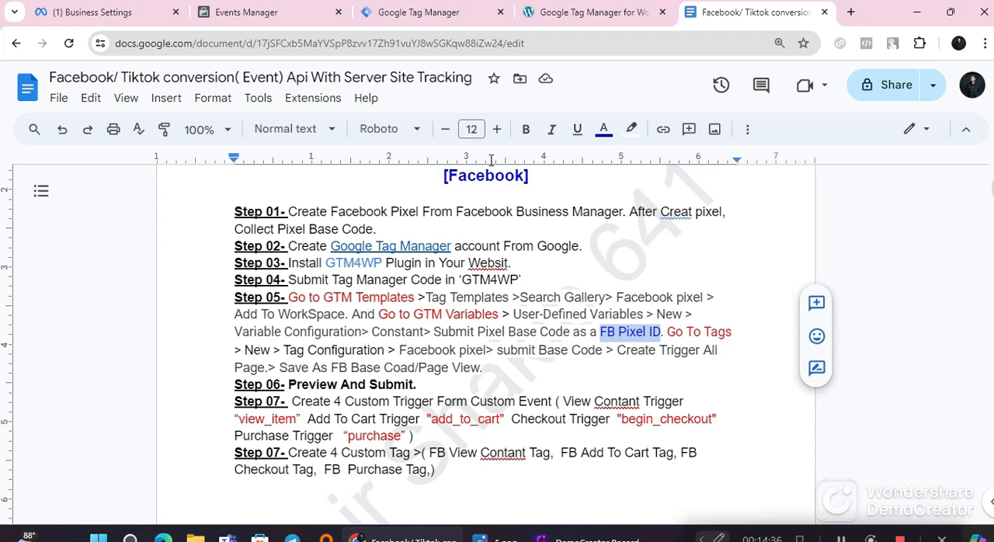
Step: Switch to Tag Manager and set the untitled variable's type to Constant
click(417, 12)
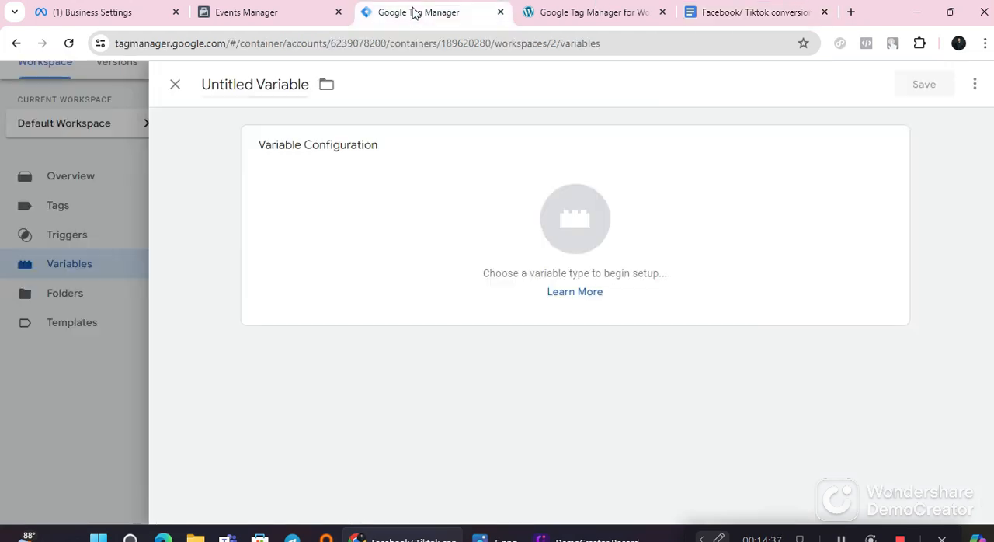
click(397, 228)
scroll(625, 371, down, 3)
scroll(625, 371, down, 2)
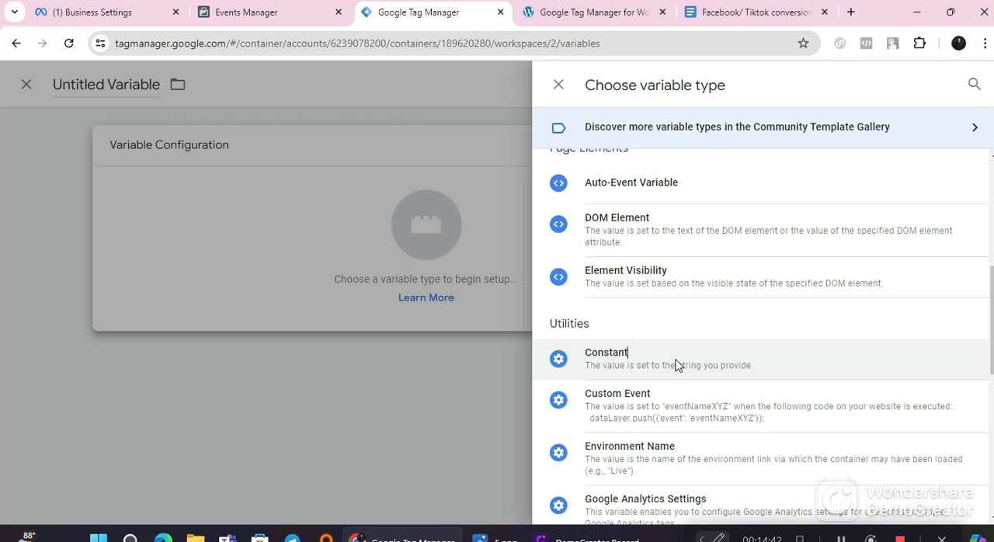
click(675, 365)
click(324, 293)
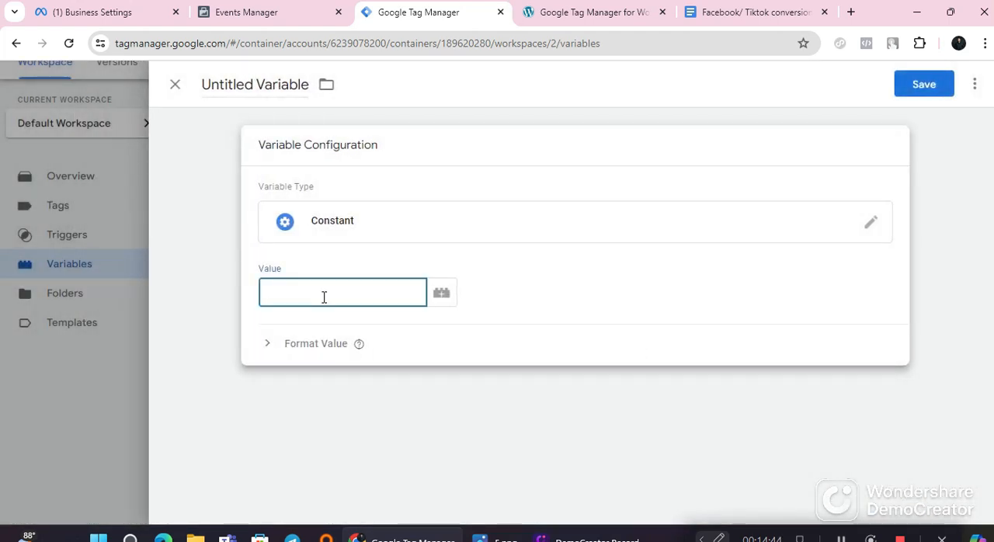
click(370, 409)
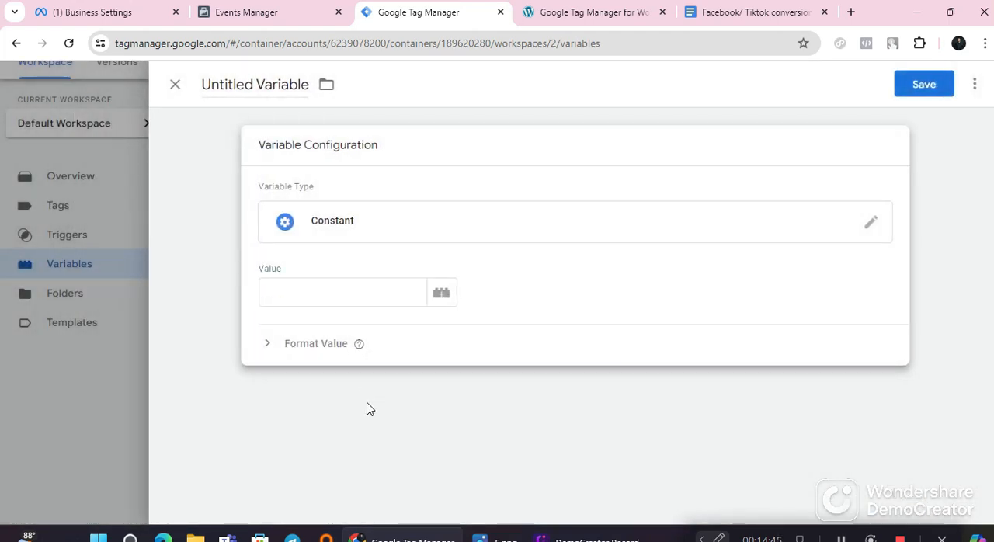
Step: Copy the demo fb pixel dataset ID from Meta Business Settings and paste it as the constant variable's value in Tag Manager
click(110, 8)
drag(755, 144, 662, 146)
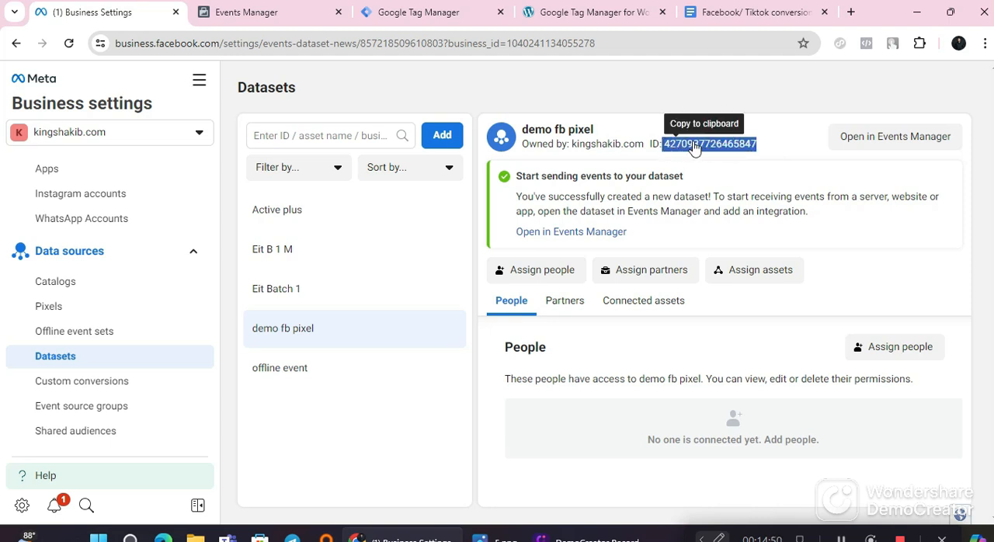
right_click(688, 141)
click(711, 156)
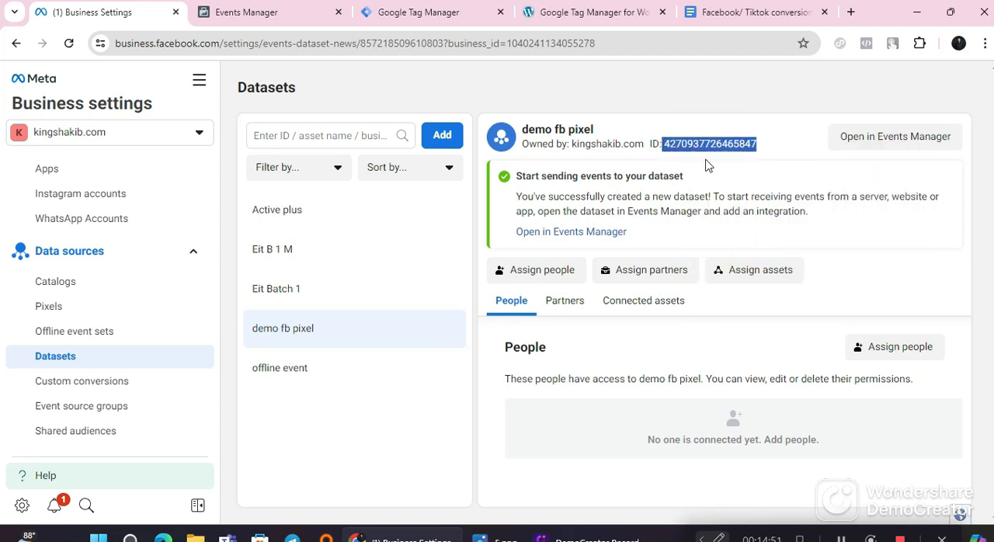
click(466, 12)
click(318, 298)
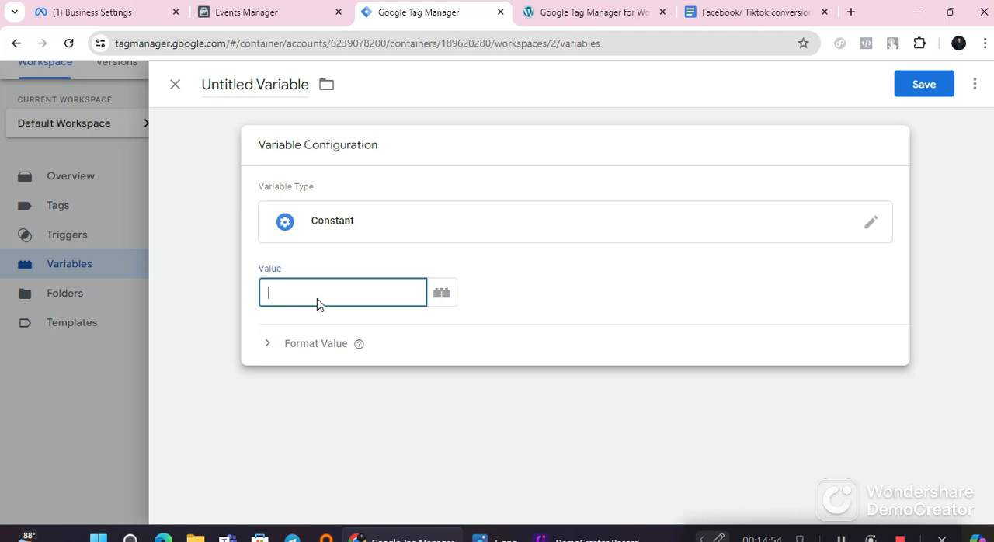
right_click(318, 302)
click(341, 187)
Step: Switch to the Google Docs guide and copy the variable name "FB Pixel ID" from Step 05
click(740, 13)
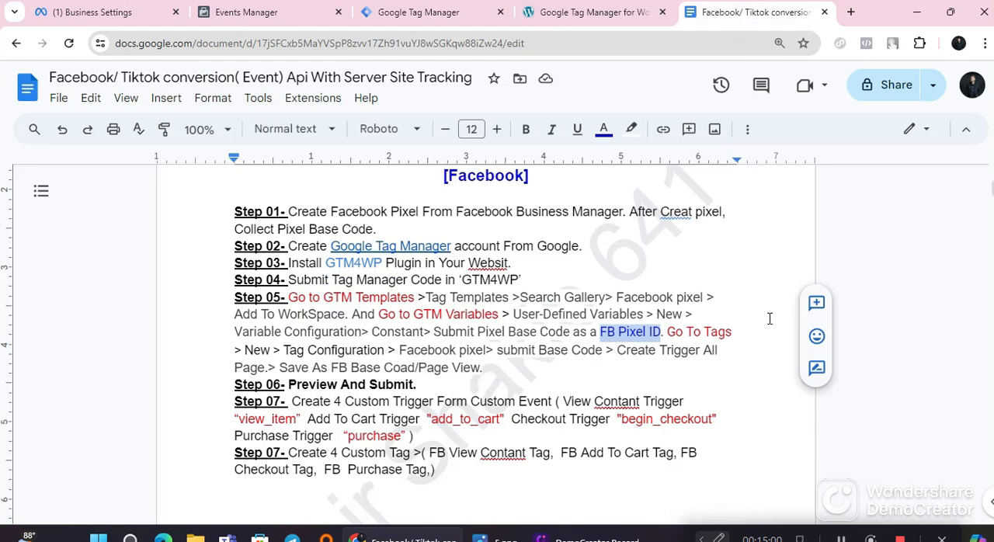
right_click(637, 332)
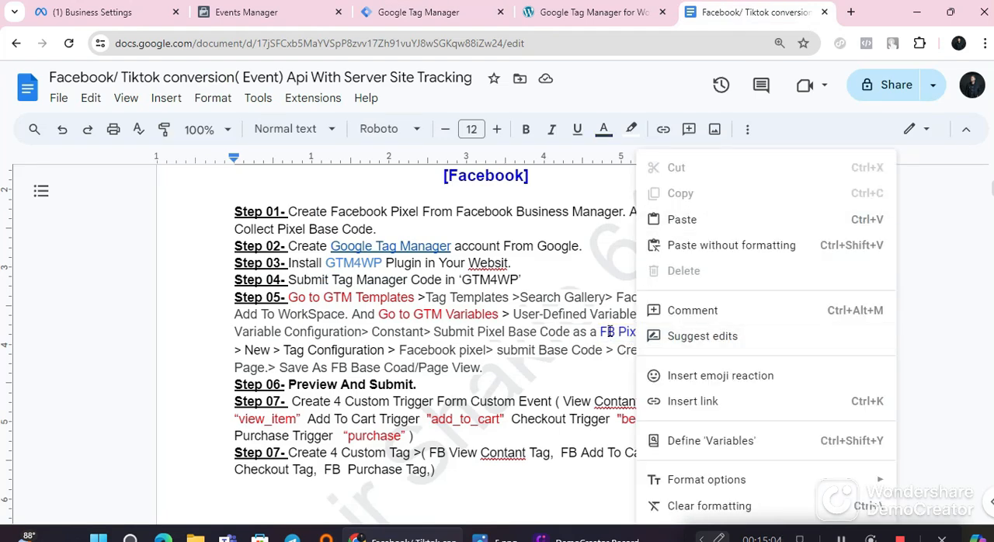
drag(601, 331, 662, 333)
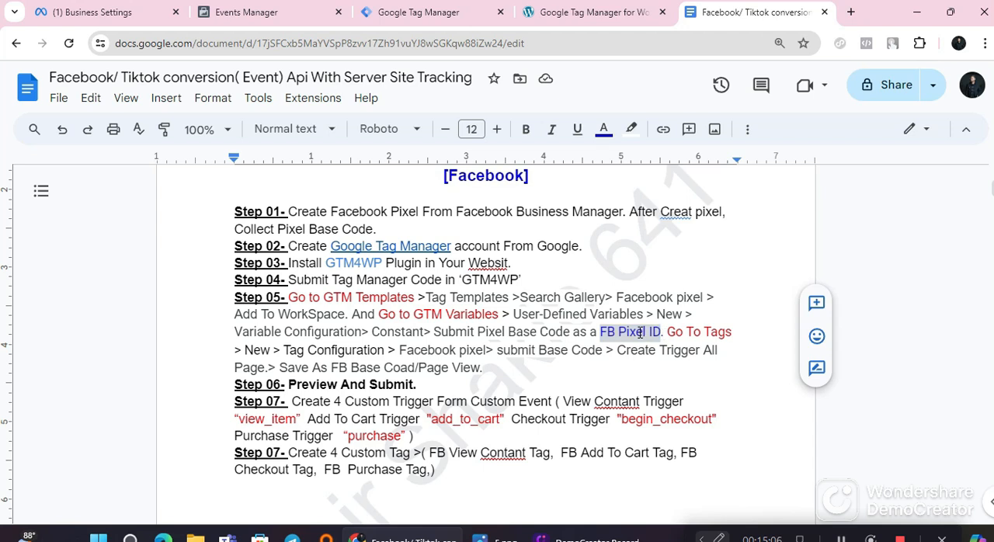
right_click(640, 332)
click(679, 167)
Step: Switch to Tag Manager, name the constant variable "FB Pixel ID" and save it
click(419, 12)
click(266, 84)
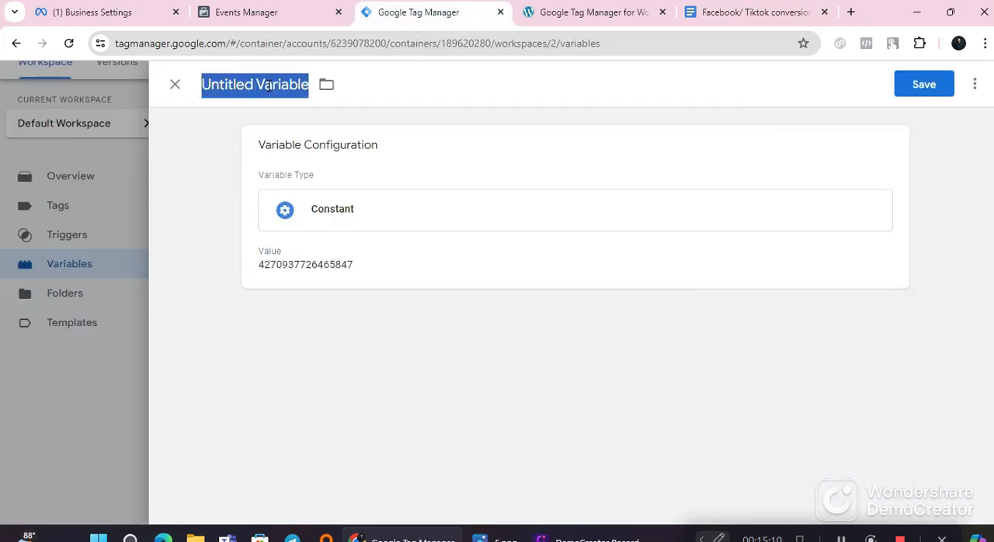
right_click(268, 85)
click(268, 205)
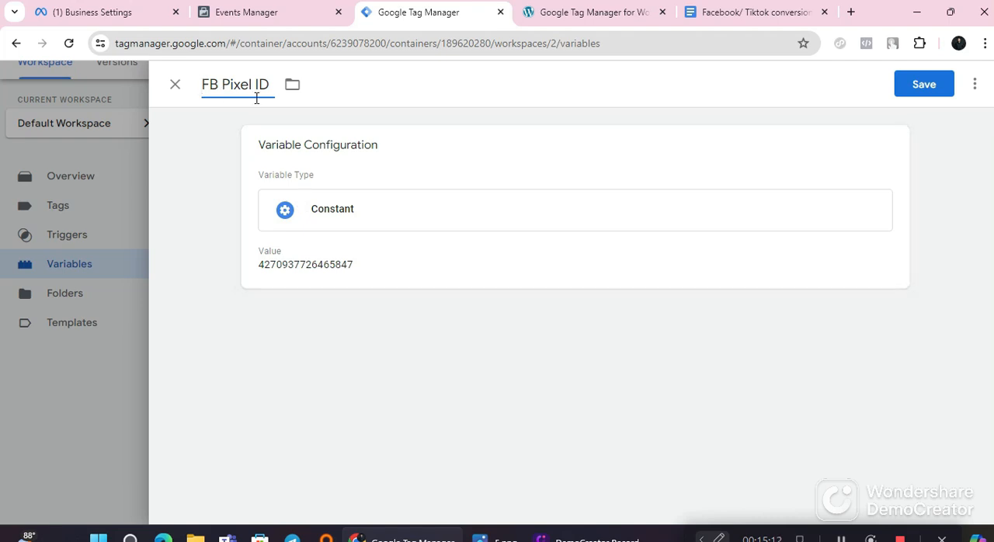
click(921, 82)
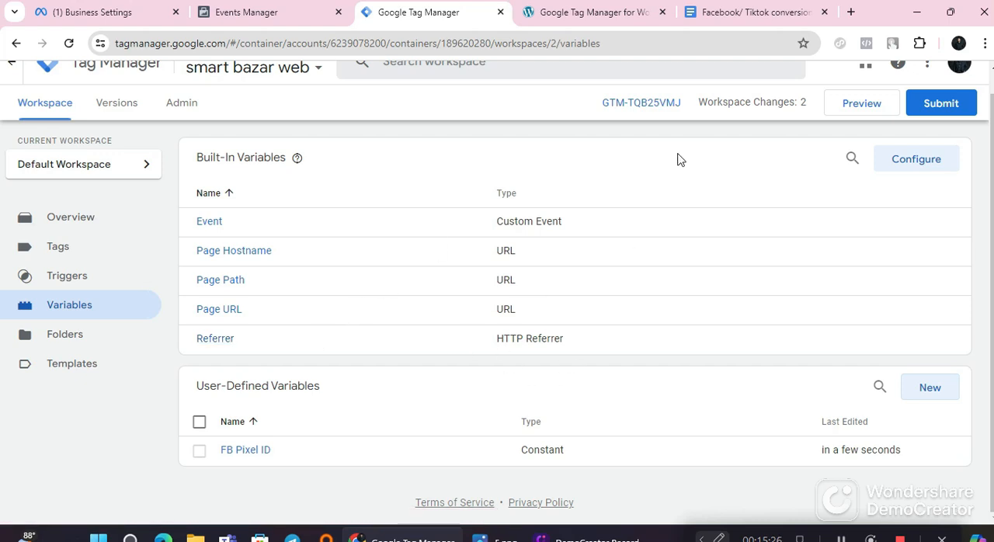
Step: Check the Step 05 tag instructions in the Google Docs guide and start a new Facebook Pixel tag in Tag Manager
click(743, 14)
scroll(738, 355, down, 2)
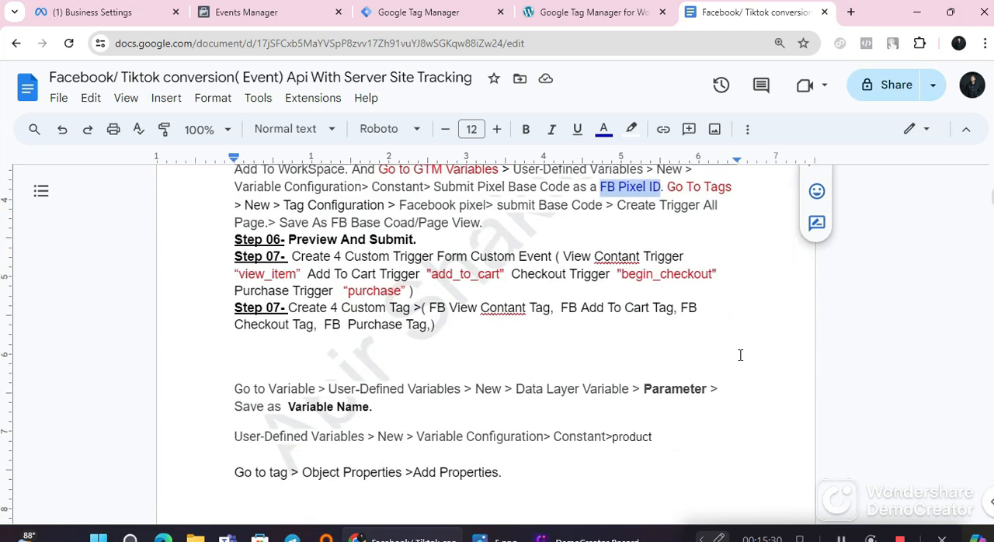
scroll(729, 272, up, 1)
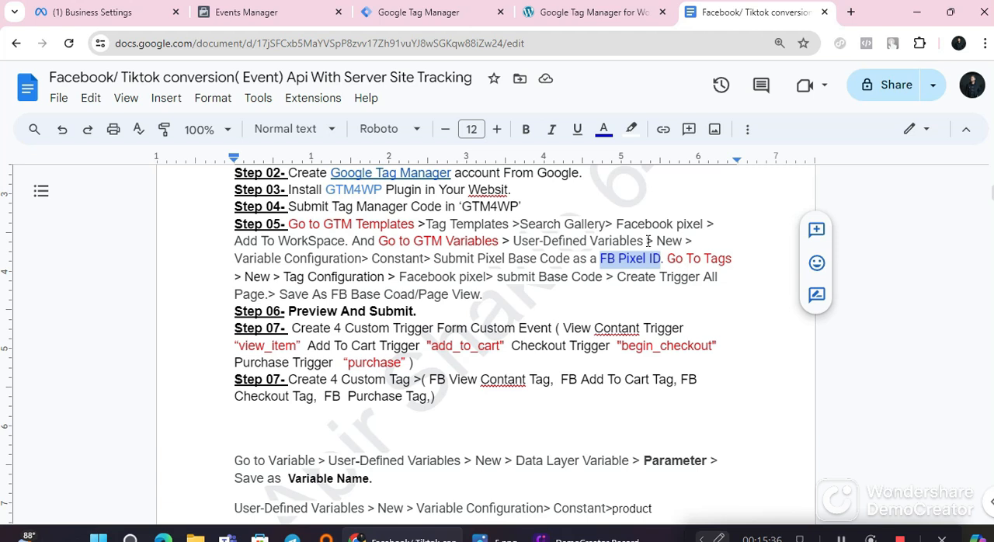
click(410, 12)
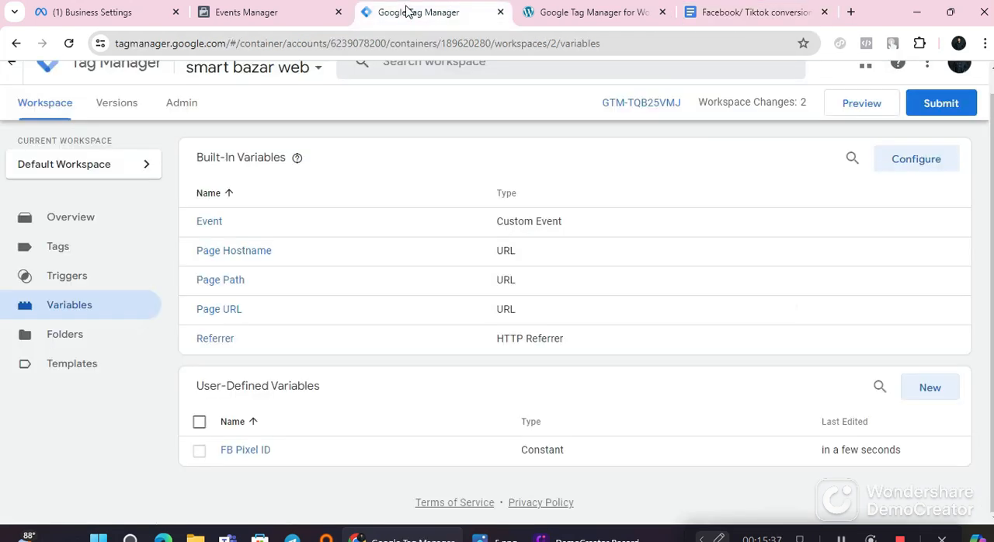
click(64, 254)
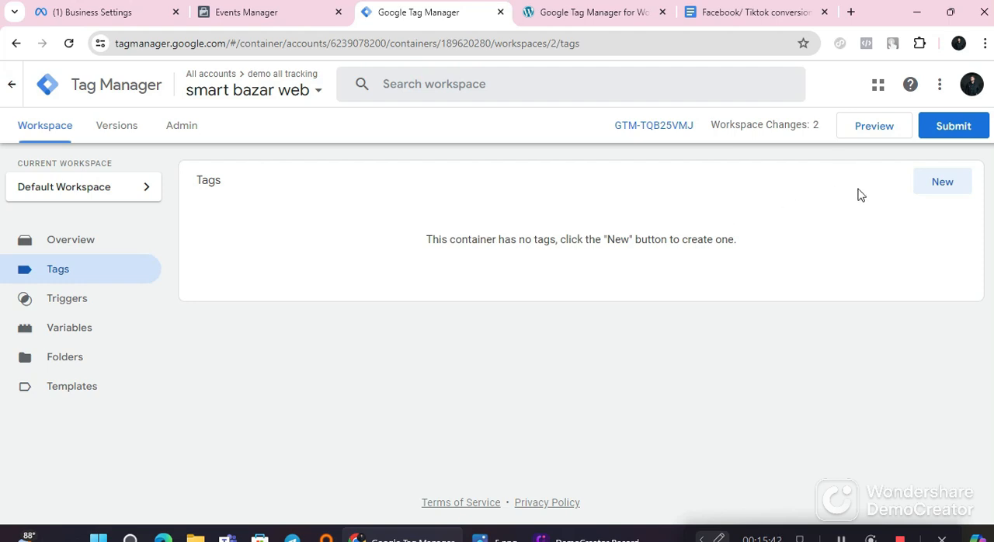
click(941, 190)
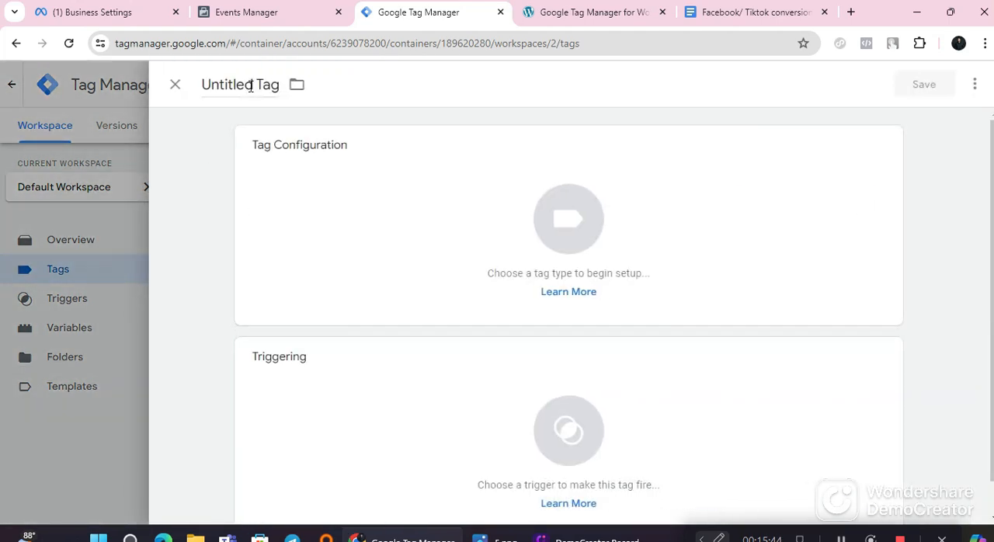
click(358, 241)
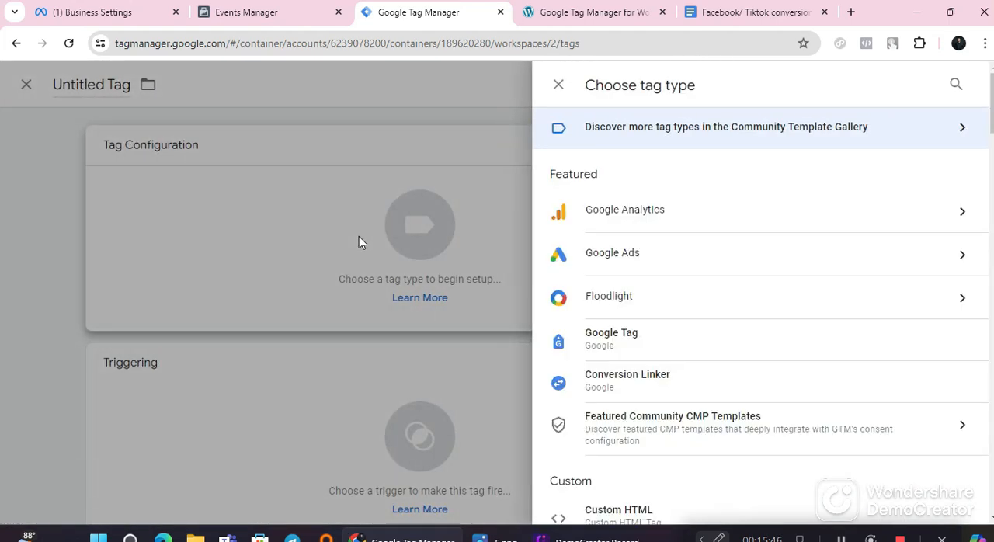
scroll(604, 350, down, 4)
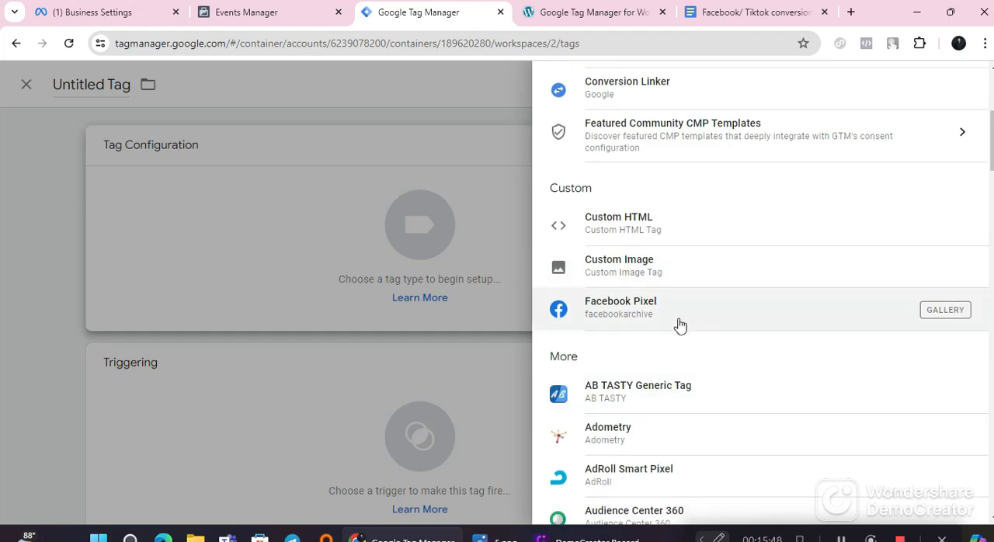
click(666, 320)
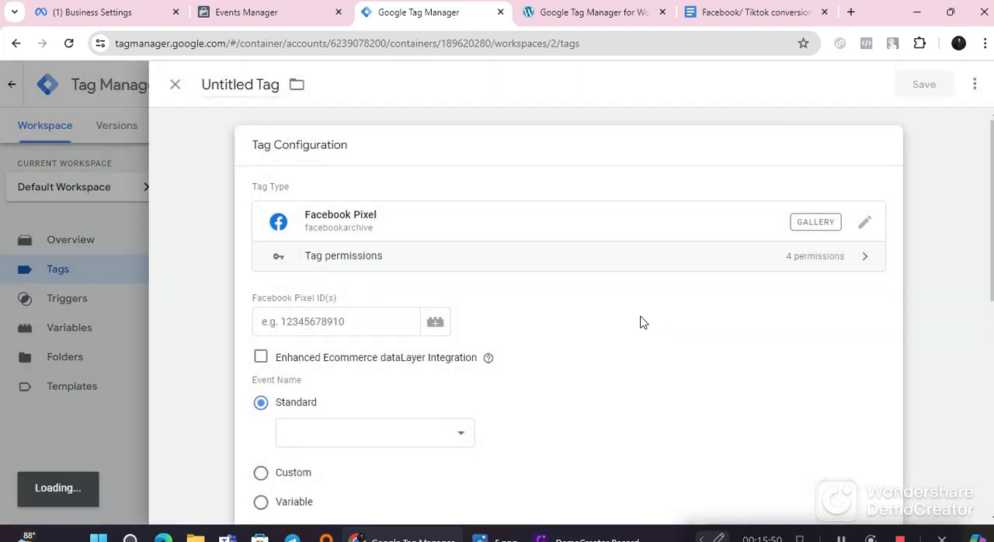
Step: Set the tag's Facebook Pixel ID to the {{FB Pixel ID}} variable
click(334, 309)
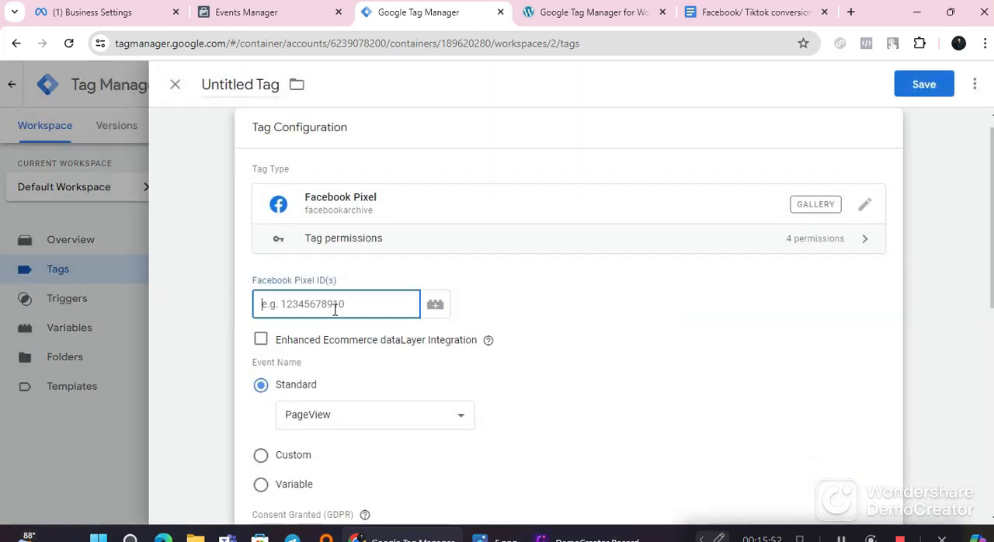
click(435, 303)
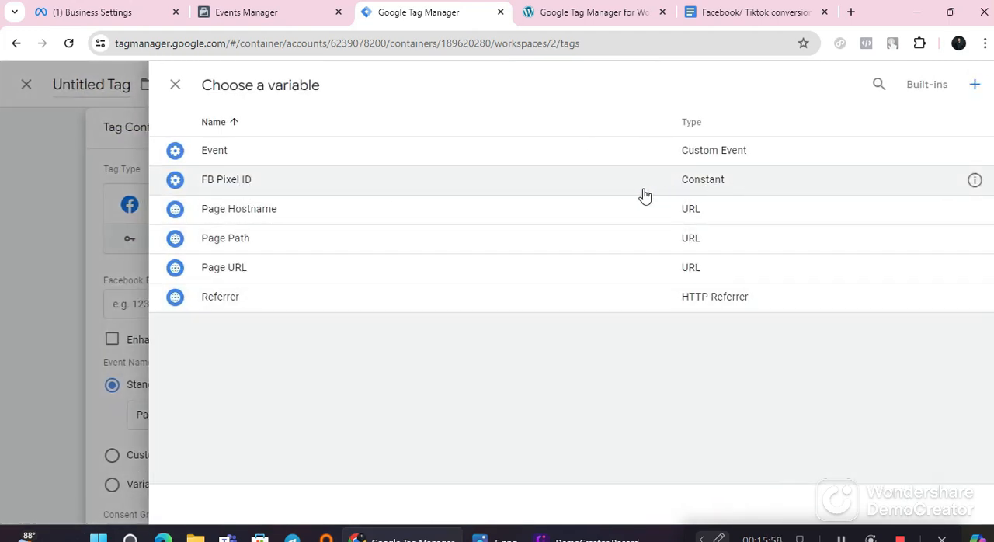
click(253, 179)
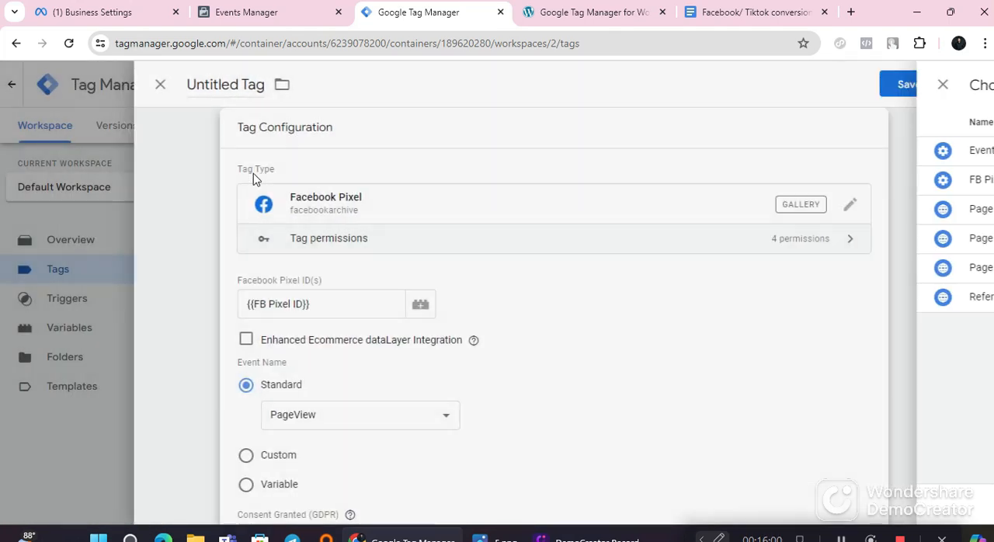
Step: Review the tag's PageView event settings and assign the All Pages trigger to the tag
scroll(317, 368, down, 2)
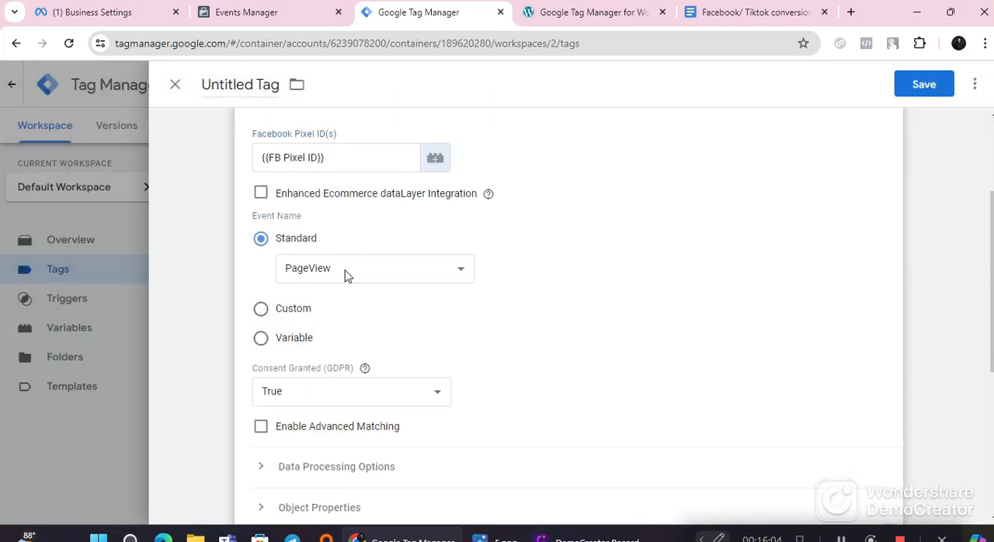
scroll(386, 288, up, 2)
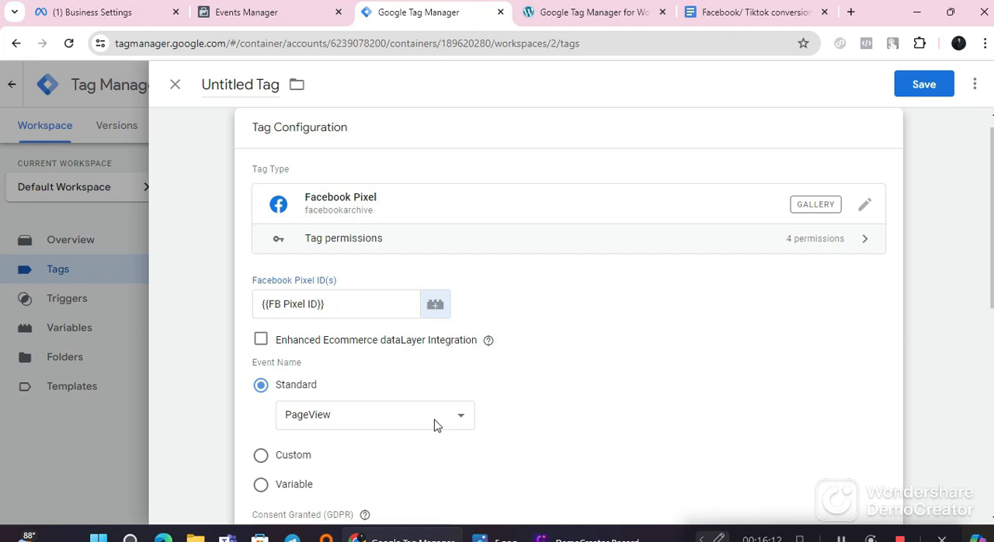
scroll(346, 396, down, 3)
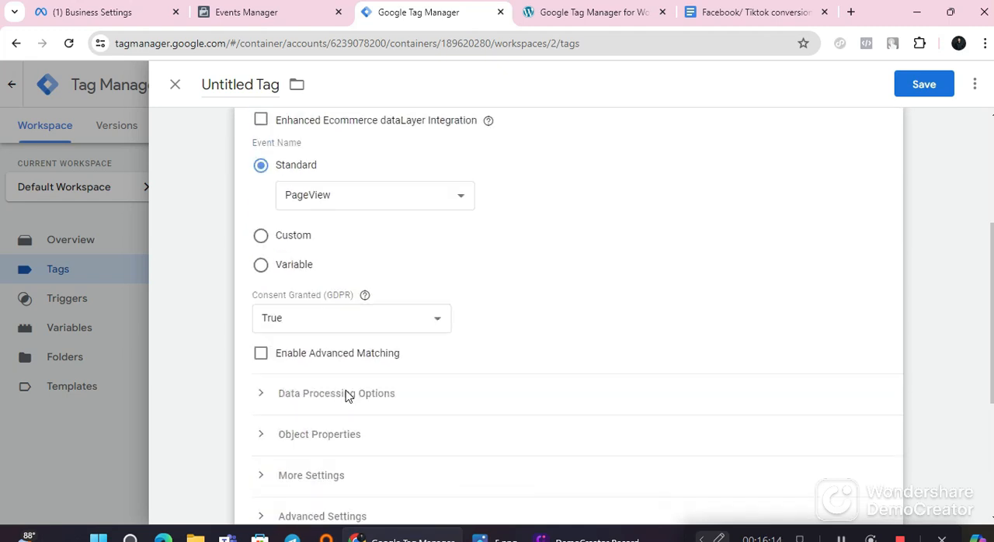
scroll(348, 396, down, 3)
scroll(348, 396, up, 6)
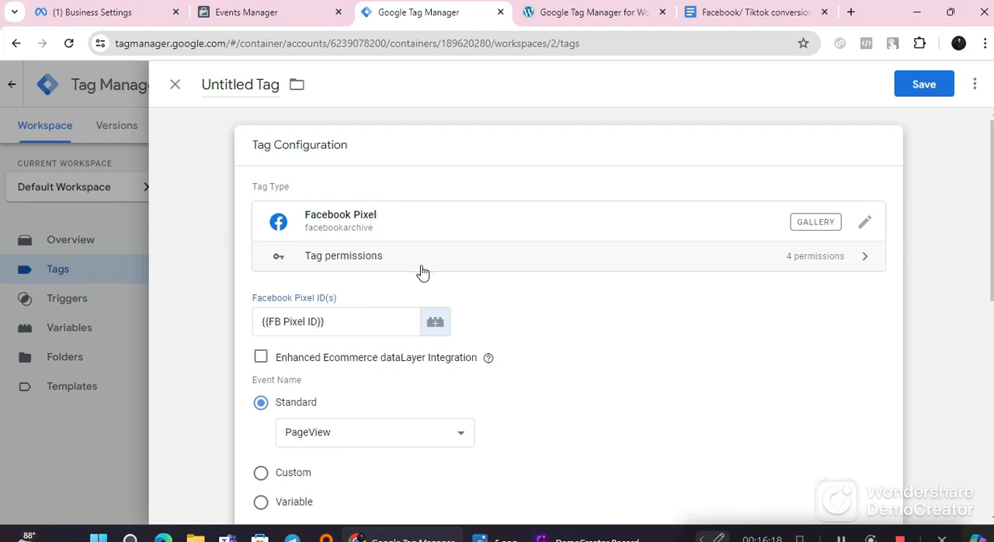
scroll(422, 357, down, 6)
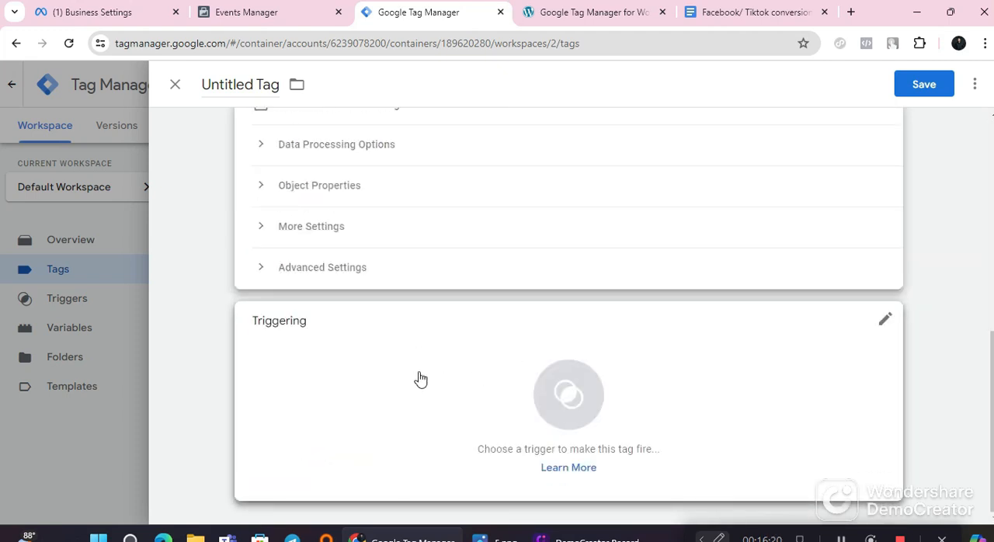
click(439, 378)
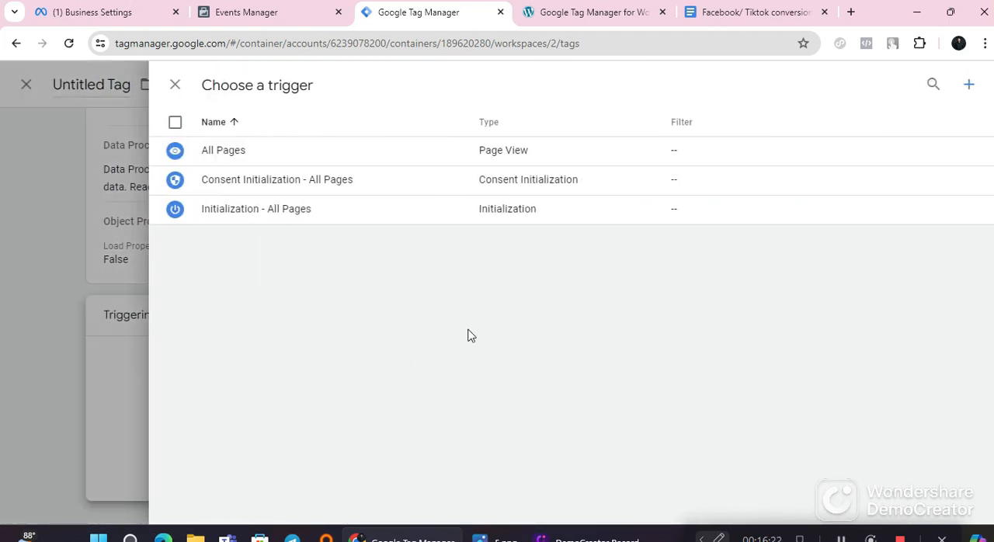
click(293, 150)
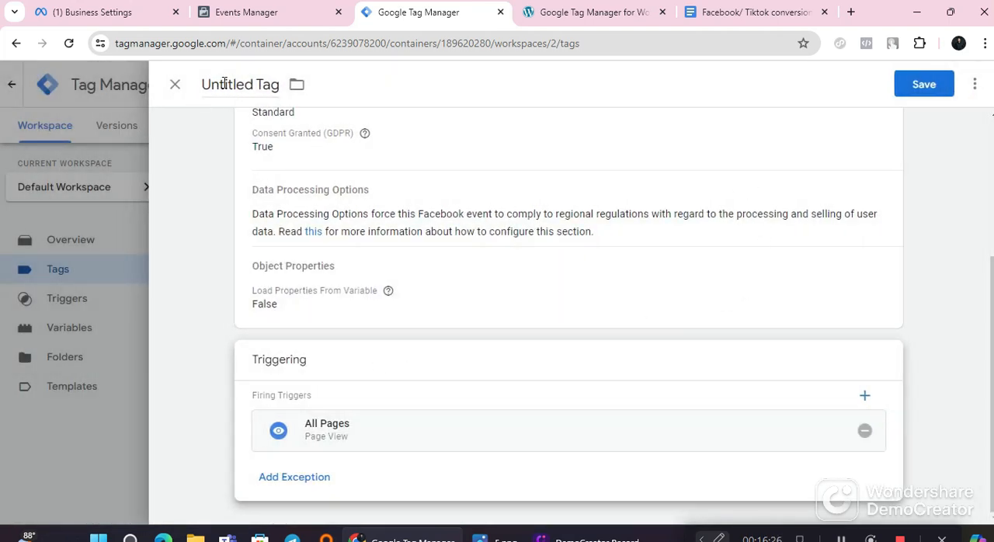
Step: Switch to the Google Docs guide and copy the tag name "FB Base Coad/Page View" from Step 05
click(728, 14)
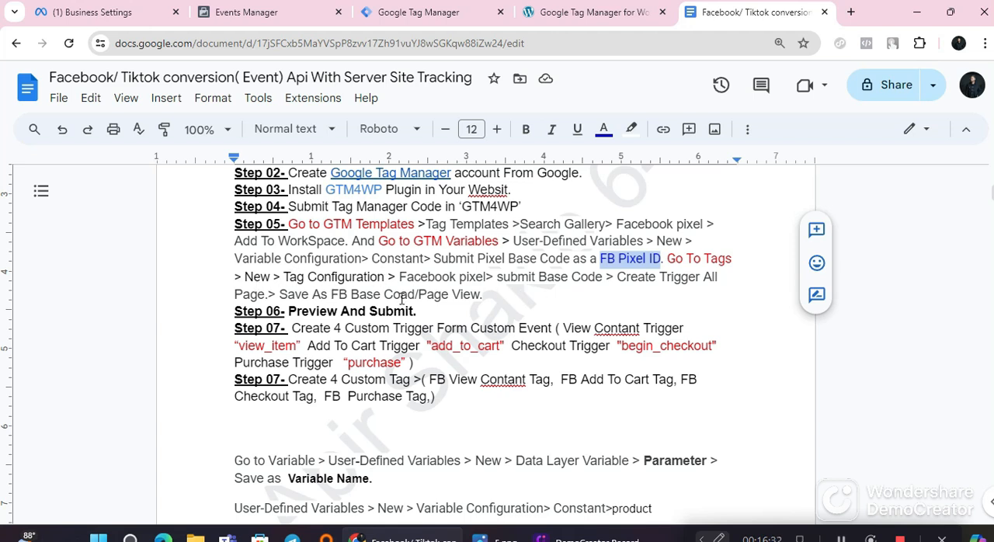
drag(618, 278, 722, 278)
click(722, 278)
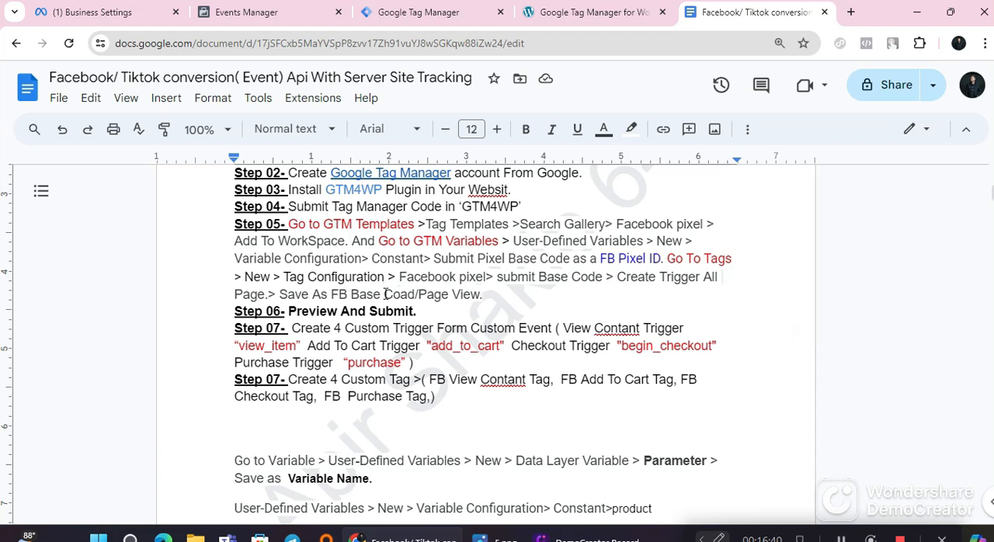
drag(331, 293, 479, 296)
right_click(429, 297)
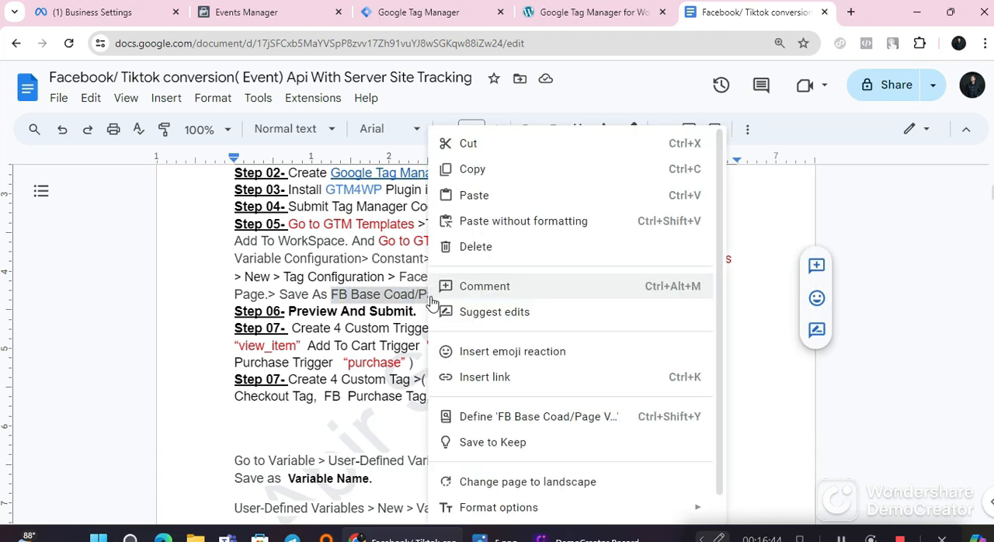
click(475, 169)
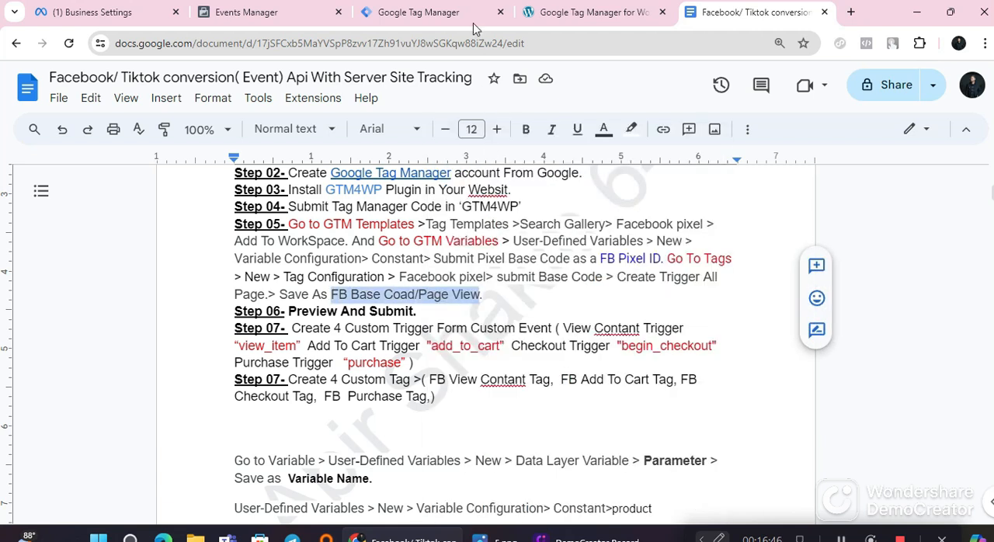
Step: Switch to Tag Manager, name the Facebook Pixel tag "FB Base Coad/Page View" and save it
click(425, 9)
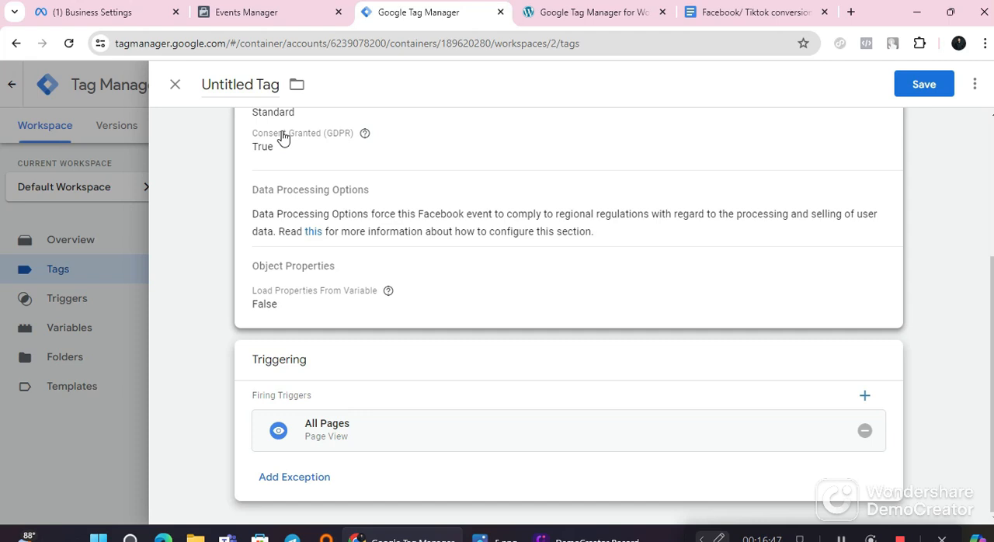
click(240, 83)
right_click(238, 83)
click(262, 194)
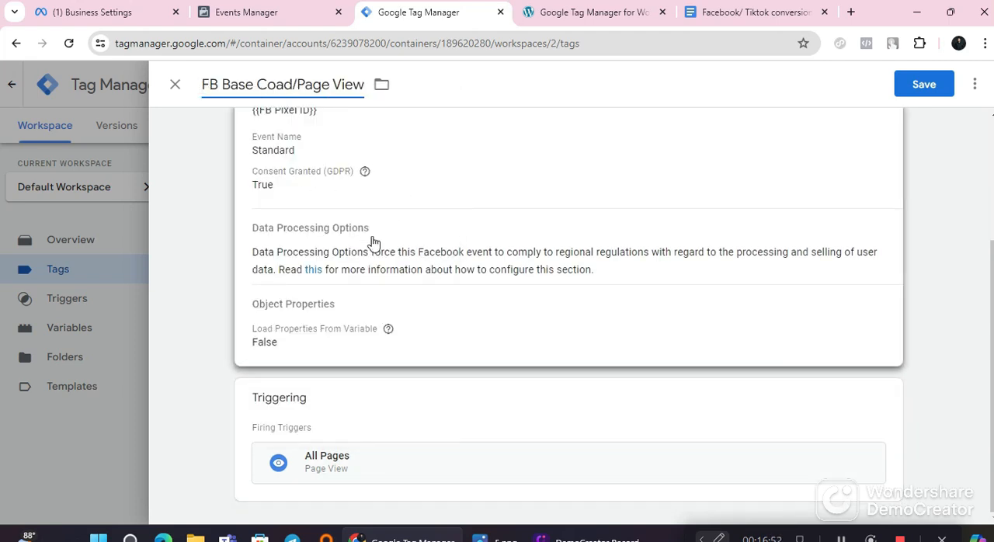
scroll(451, 337, up, 1)
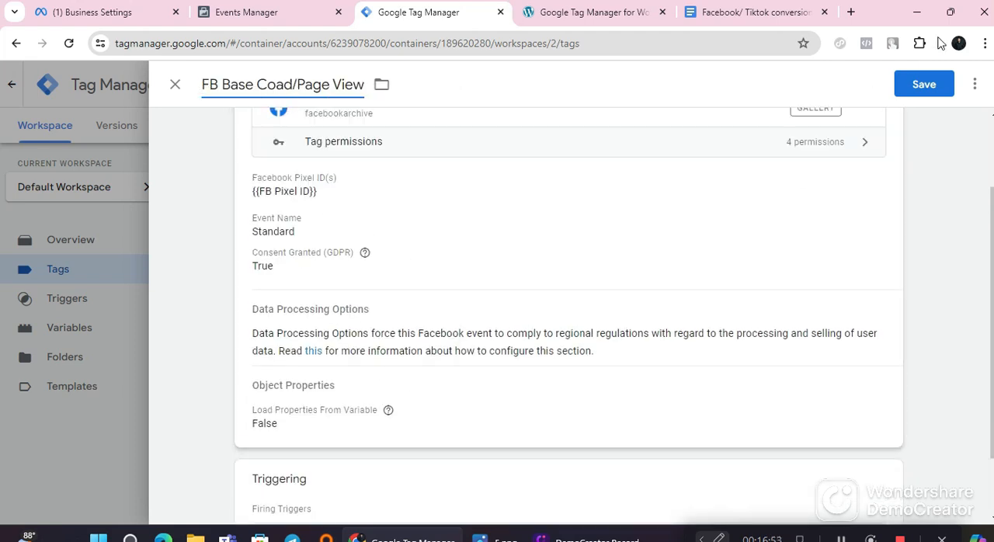
click(923, 85)
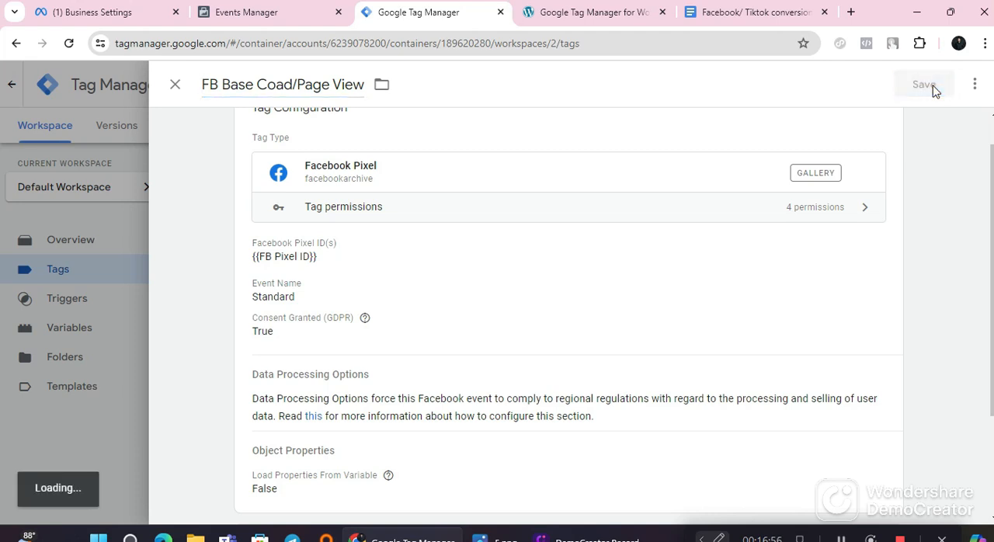
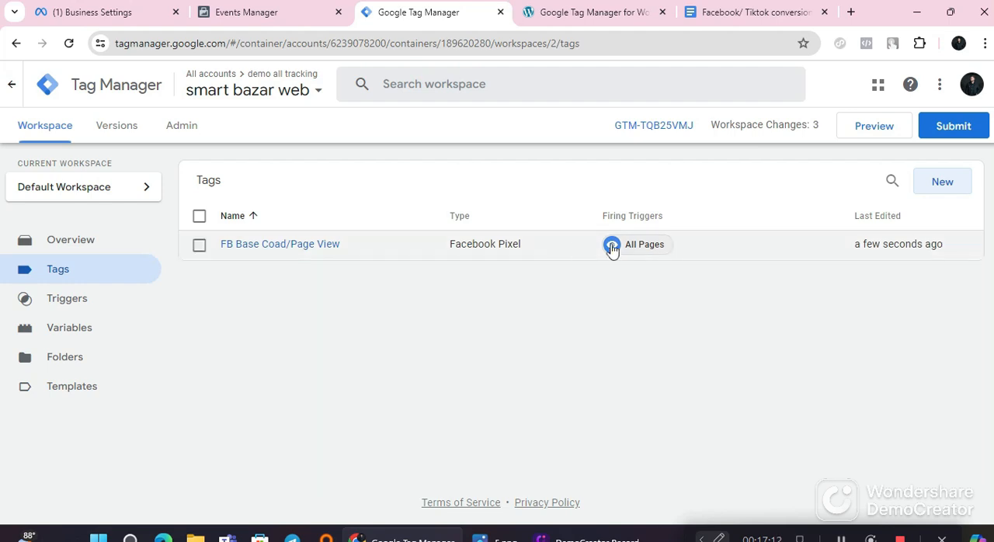
Step: Start previewing the container, then switch to the WordPress settings page and copy the site's base URL
click(892, 130)
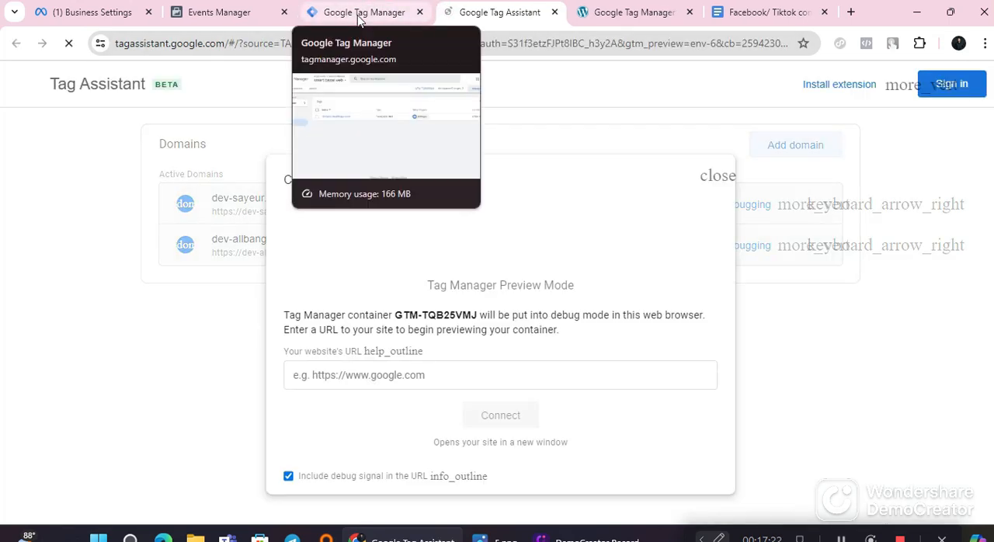
click(375, 373)
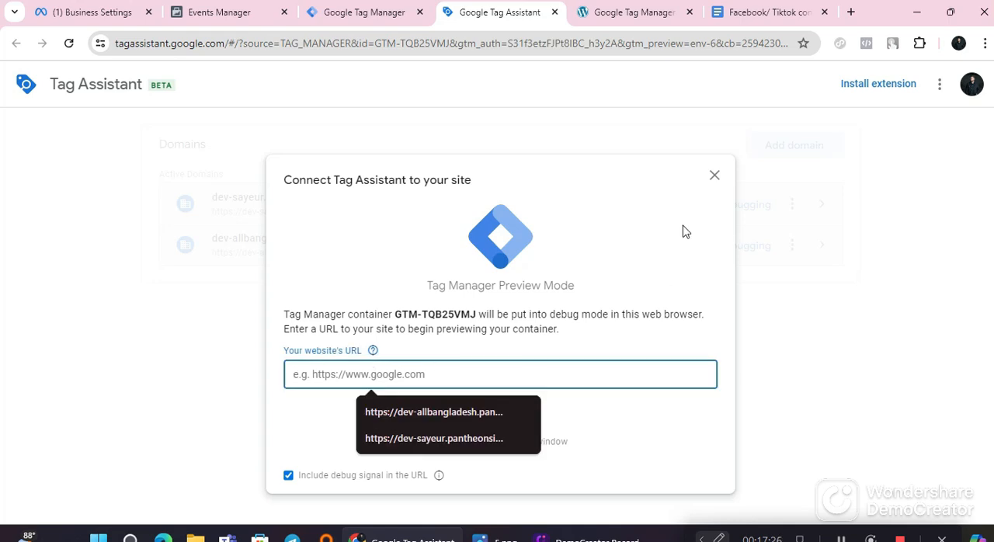
click(625, 11)
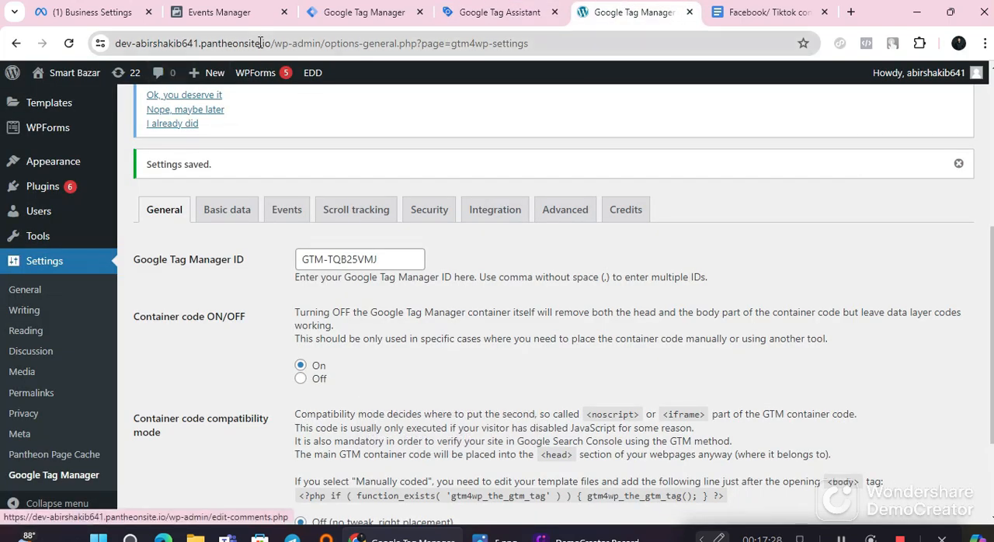
drag(260, 42, 136, 48)
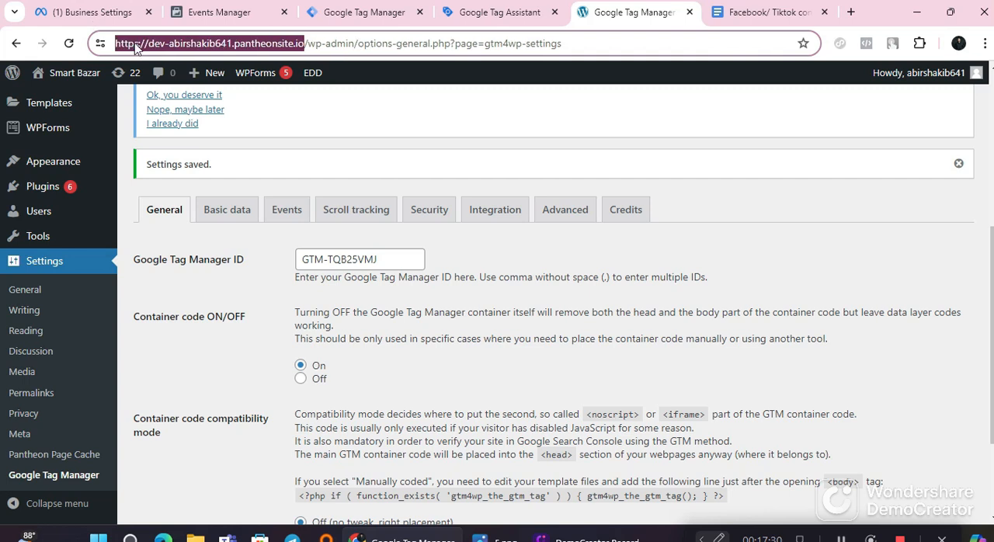
right_click(135, 46)
click(204, 180)
Step: Switch to Tag Assistant, enter the copied site URL and connect the debugger to the website
click(345, 11)
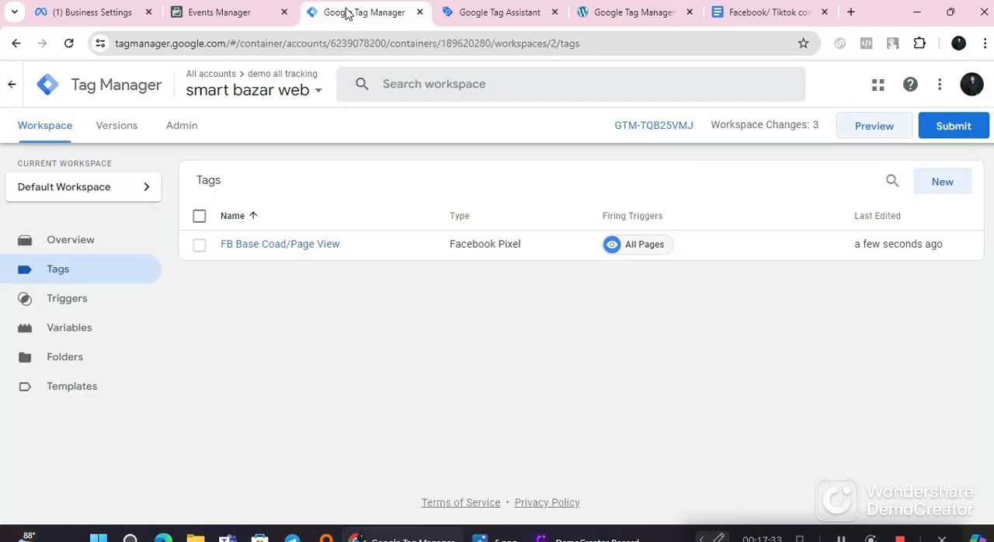
click(497, 12)
right_click(346, 378)
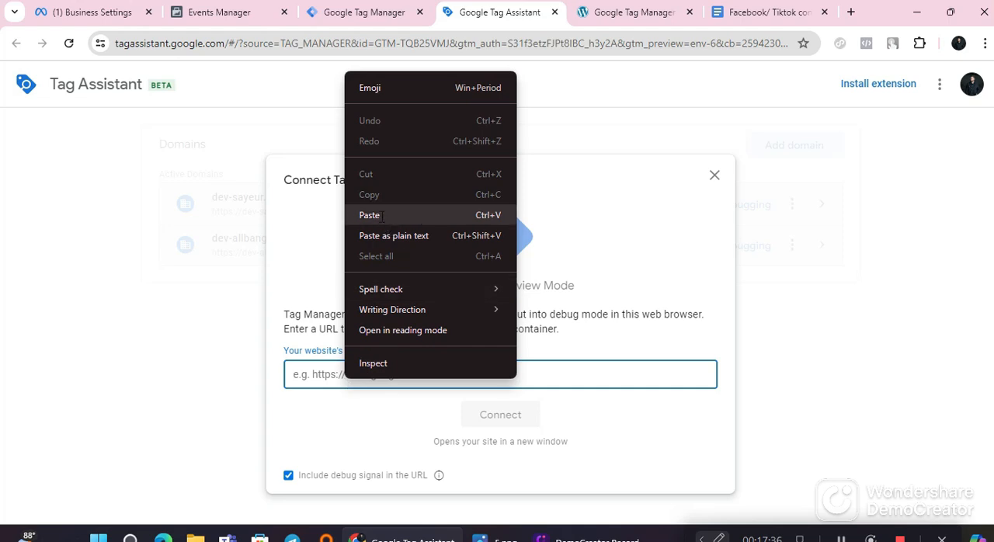
click(384, 214)
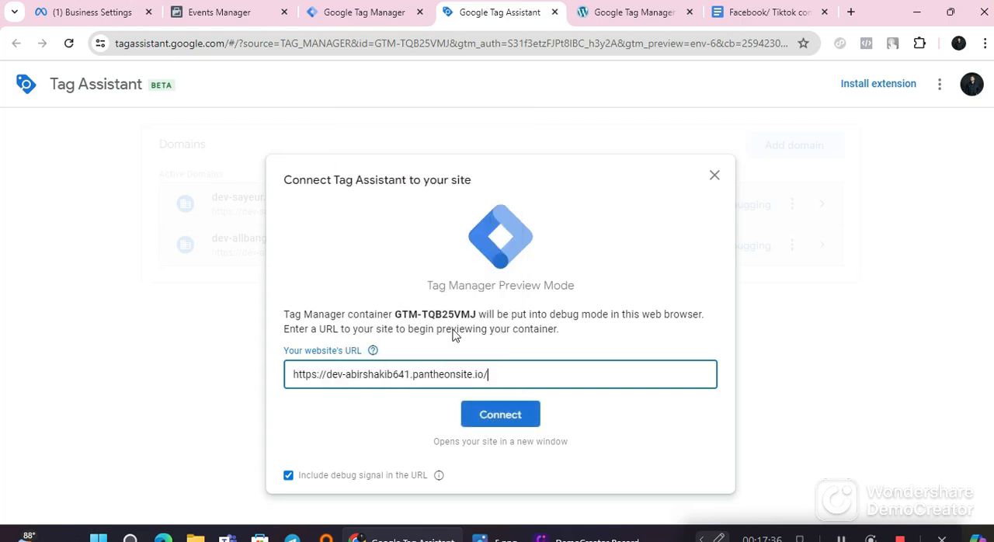
click(494, 418)
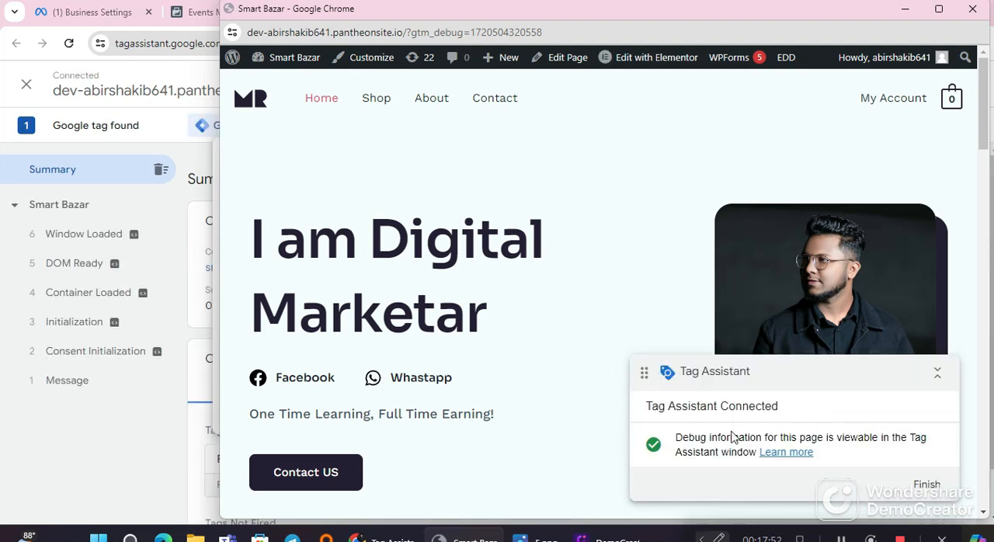
Step: Browse the website's home page in the debug window, open the Shop page and look through it
scroll(765, 402, down, 3)
scroll(776, 409, up, 1)
scroll(765, 410, down, 3)
scroll(765, 412, down, 8)
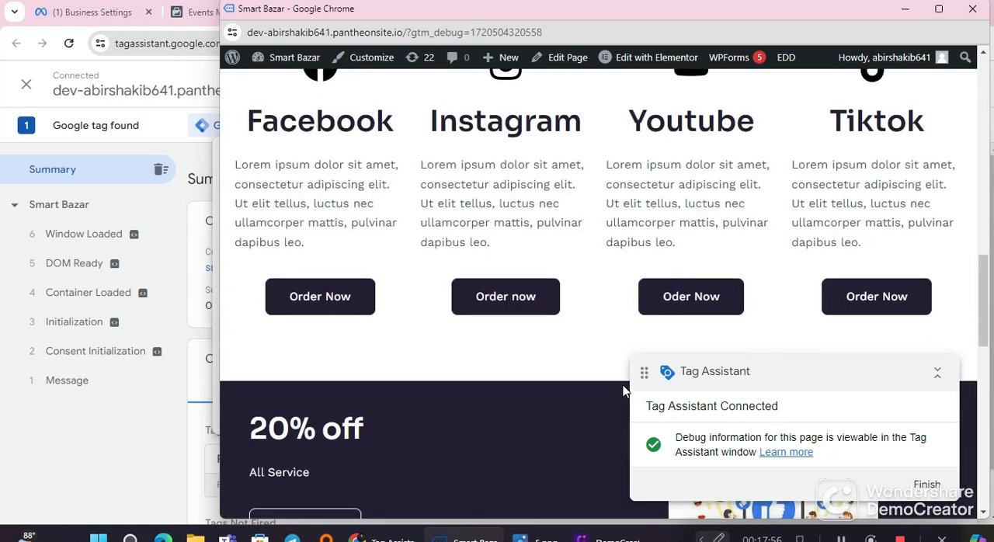
scroll(687, 348, up, 10)
scroll(590, 260, up, 4)
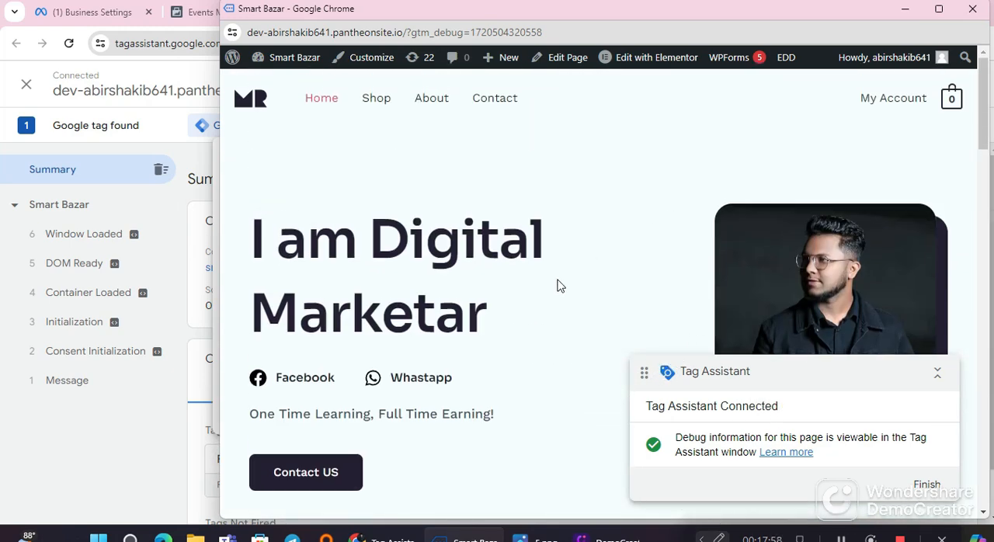
scroll(748, 272, down, 8)
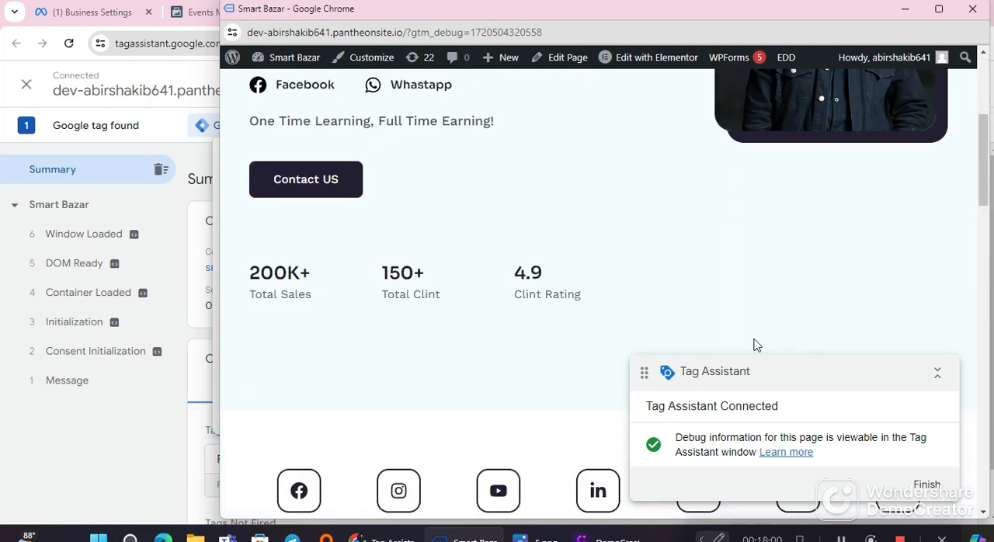
scroll(652, 381, up, 8)
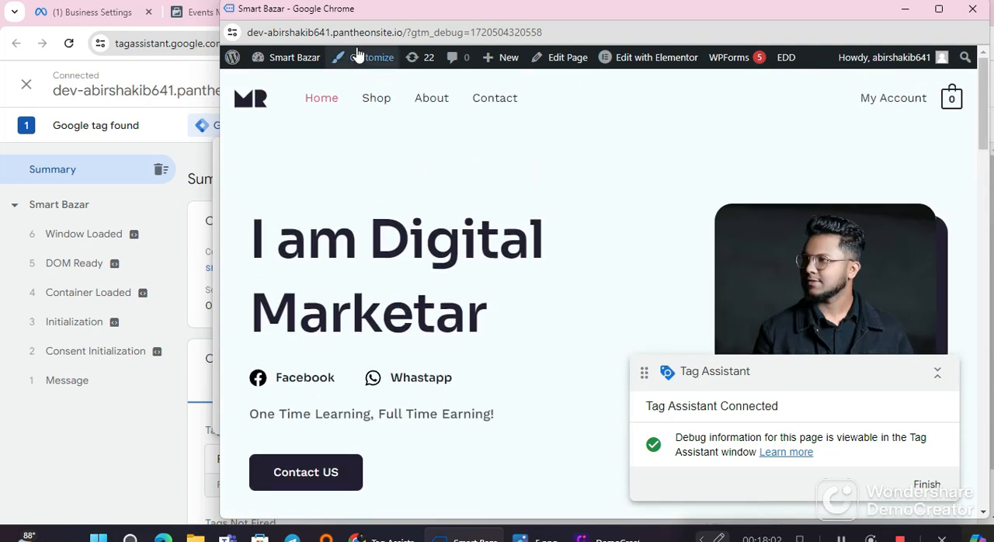
click(378, 100)
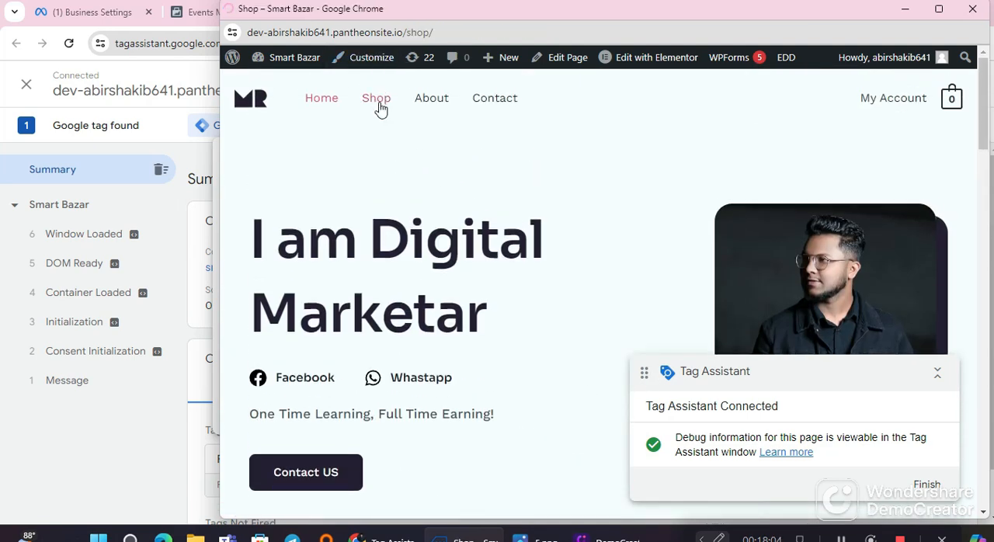
scroll(541, 381, down, 10)
scroll(543, 384, up, 5)
scroll(543, 383, up, 4)
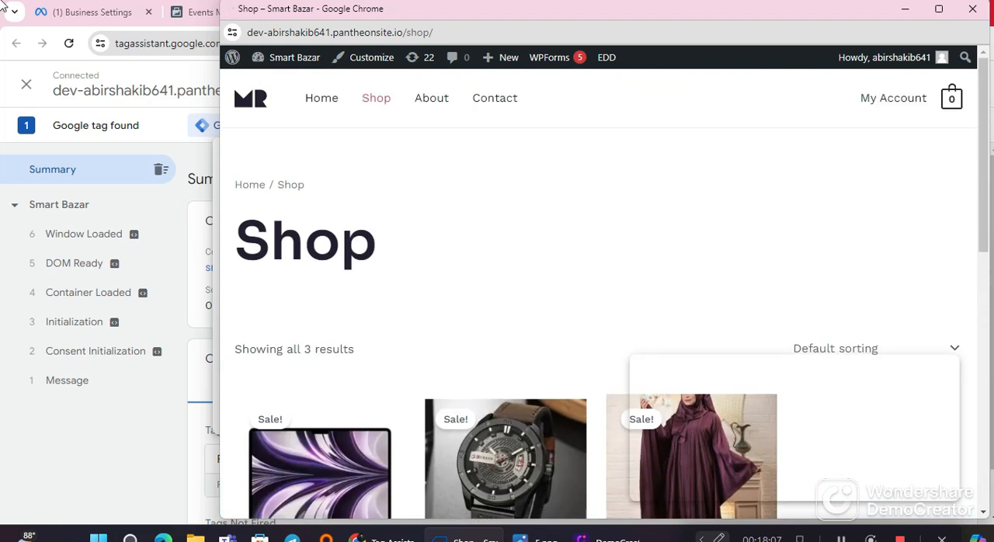
Step: Close the debug window, continue to the Tag Assistant summary and check the Tags Fired section for FB Base Coad/Page View
click(972, 9)
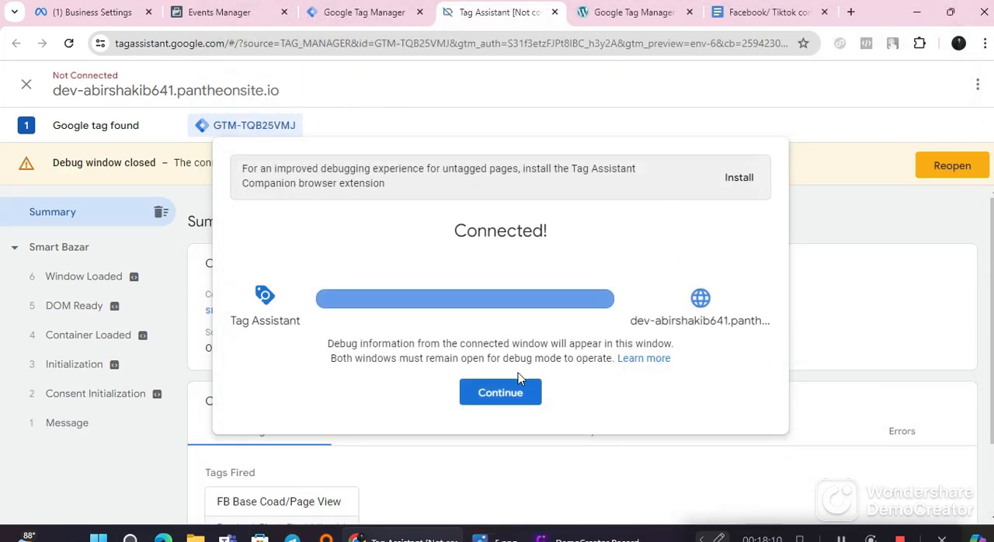
click(505, 392)
scroll(335, 345, down, 2)
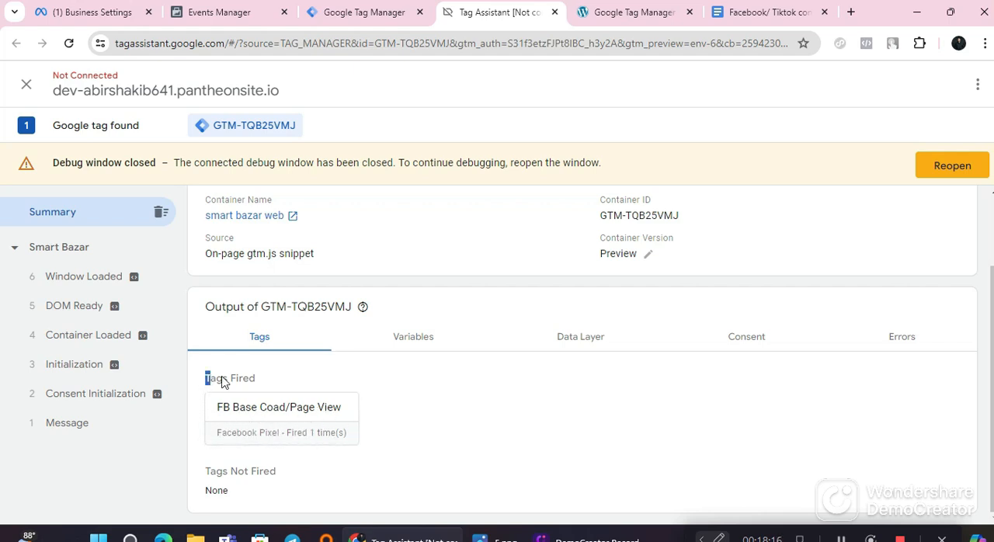
drag(222, 381, 296, 379)
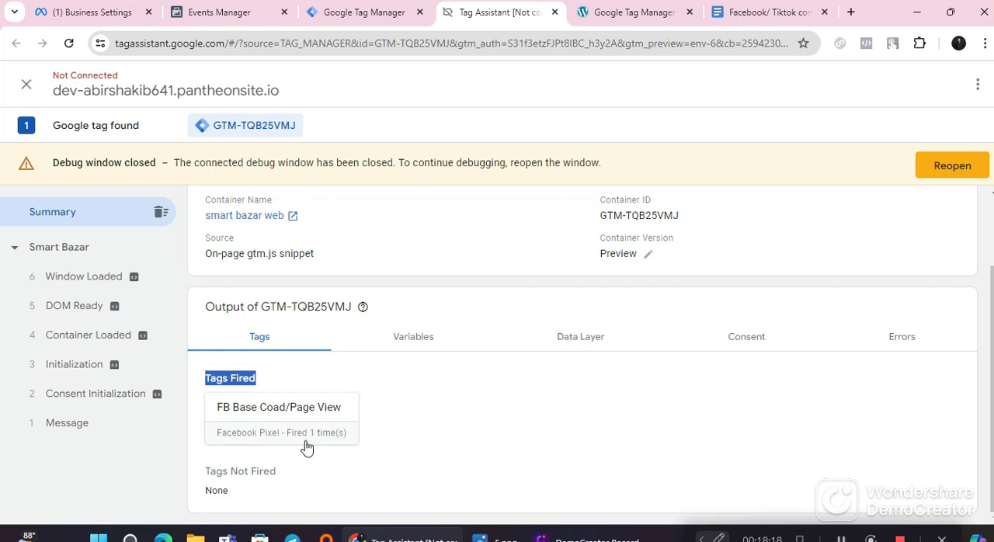
scroll(569, 356, up, 2)
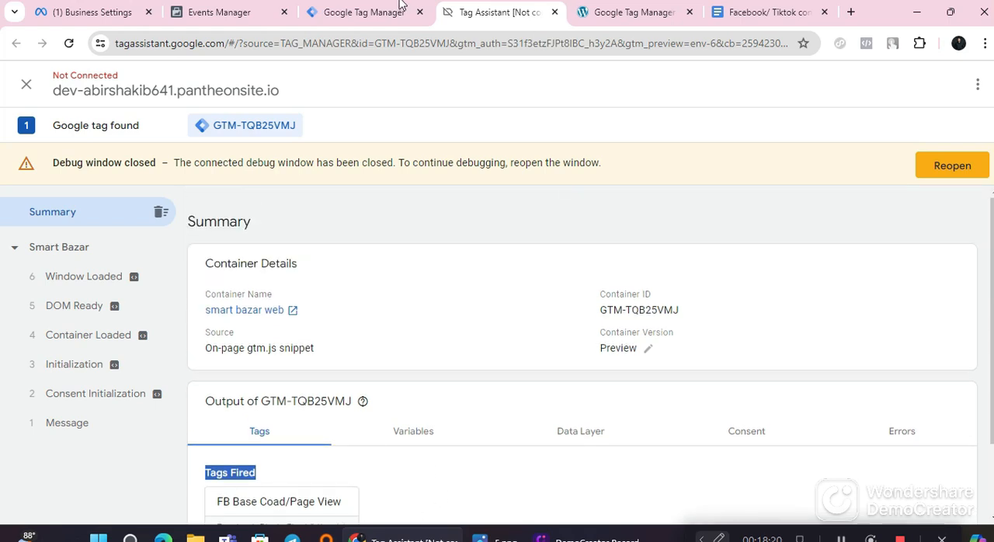
Step: Switch to Tag Manager, publish the workspace changes as a new version without a name or description, and close the version summary
click(365, 11)
click(949, 127)
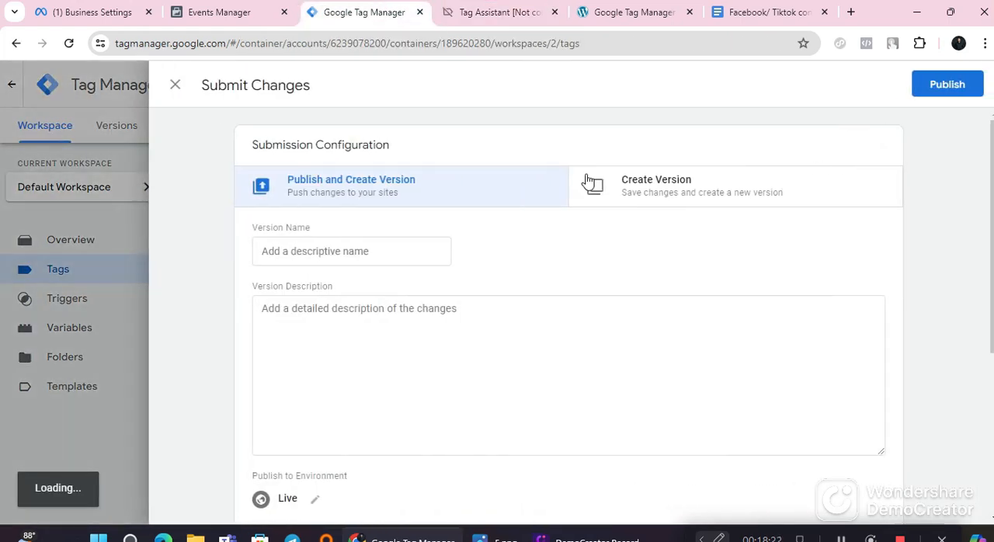
scroll(437, 458, down, 3)
scroll(439, 450, up, 3)
scroll(456, 427, down, 3)
scroll(458, 427, up, 3)
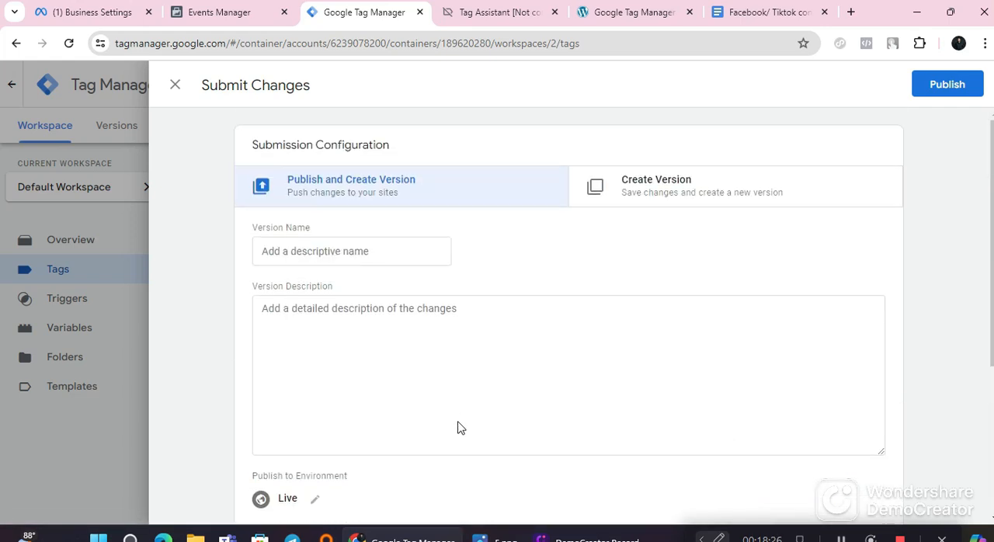
click(943, 92)
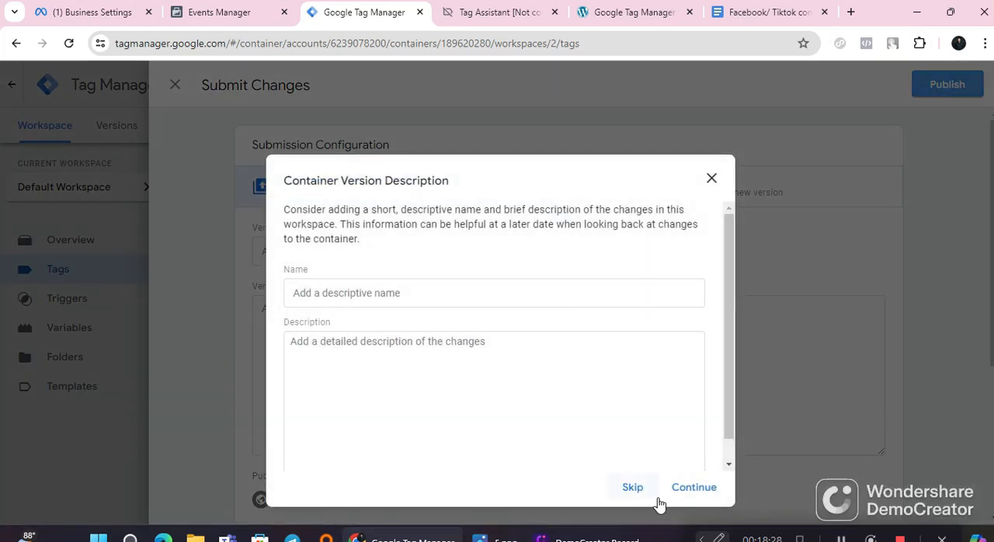
click(682, 490)
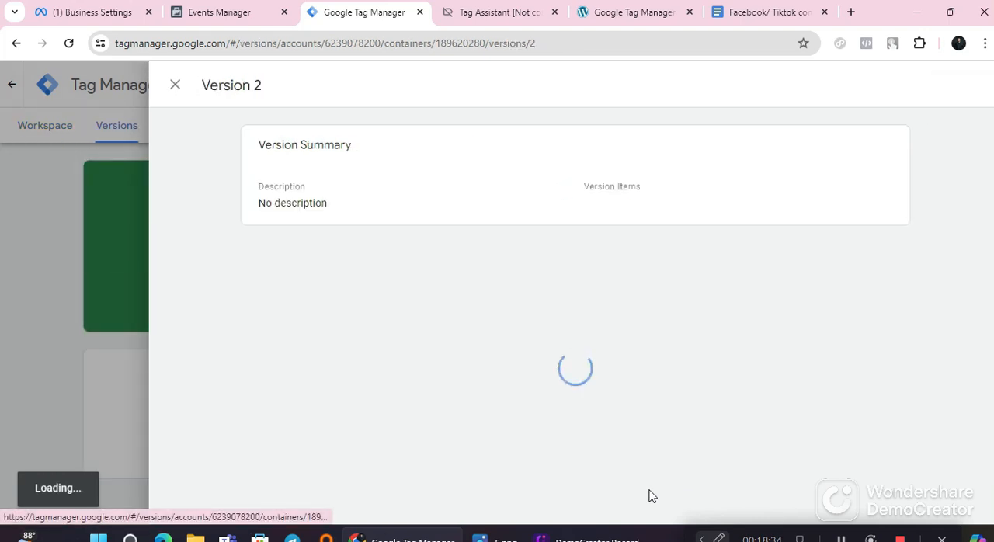
click(175, 85)
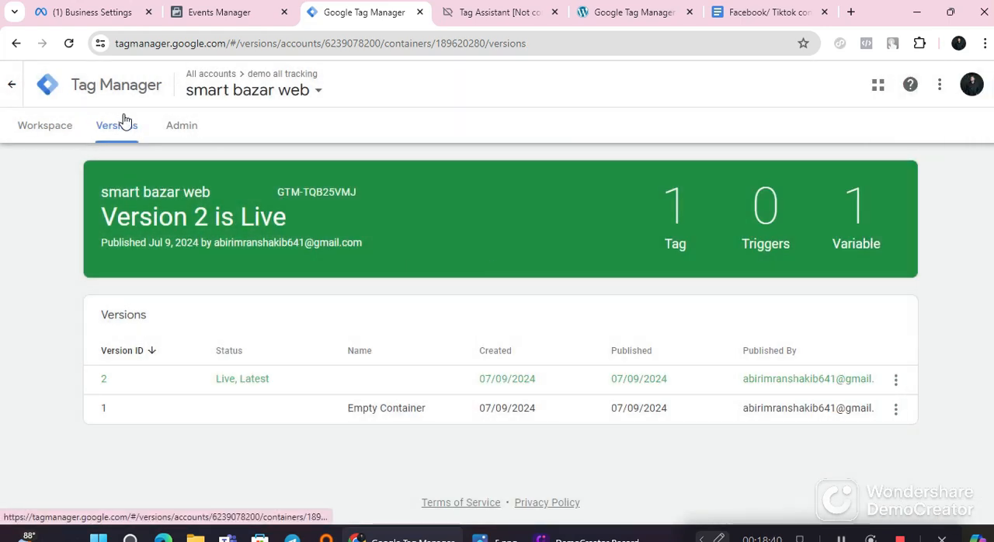
Step: Look through the container's workspace overview, versions and admin options, and return to the workspace
click(67, 128)
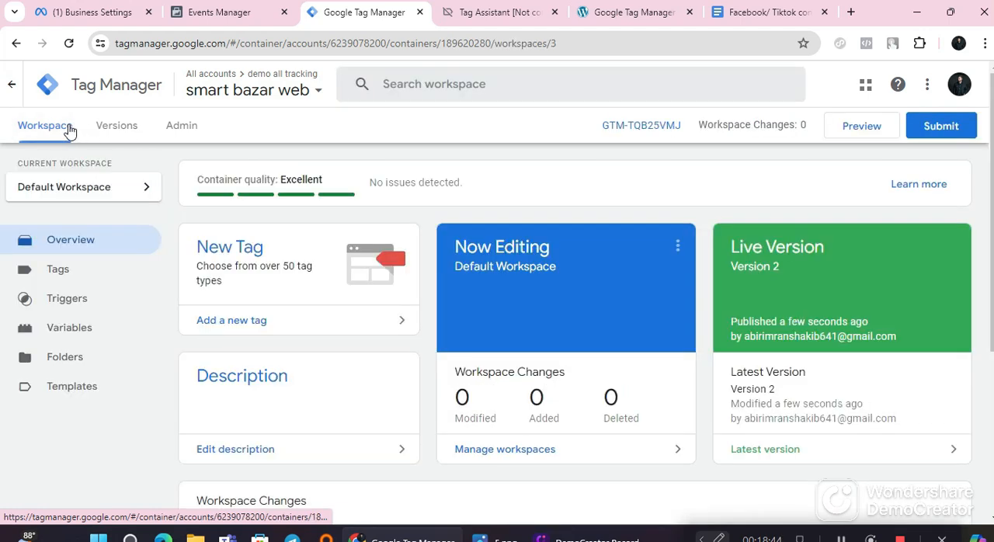
click(103, 129)
click(186, 131)
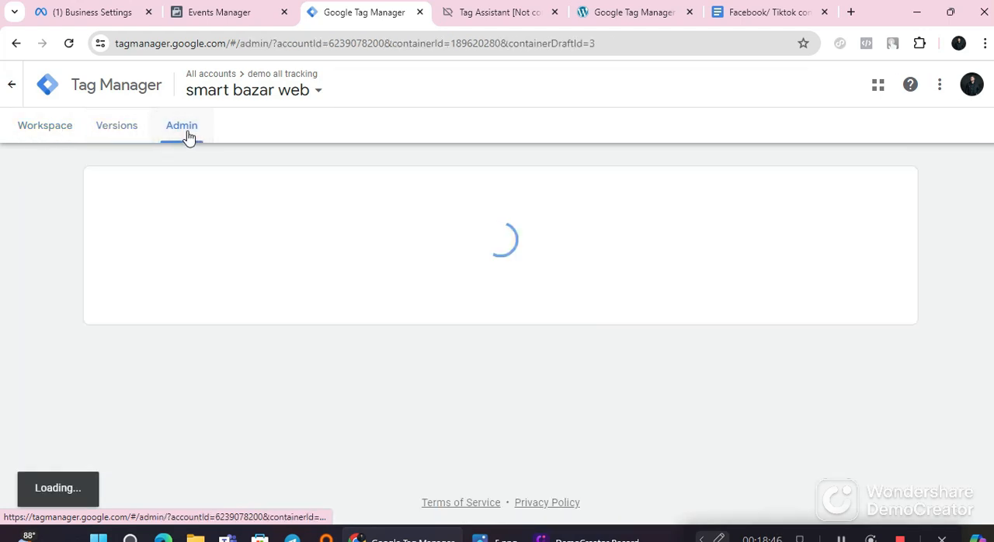
scroll(283, 432, down, 2)
scroll(570, 371, down, 1)
scroll(577, 372, up, 3)
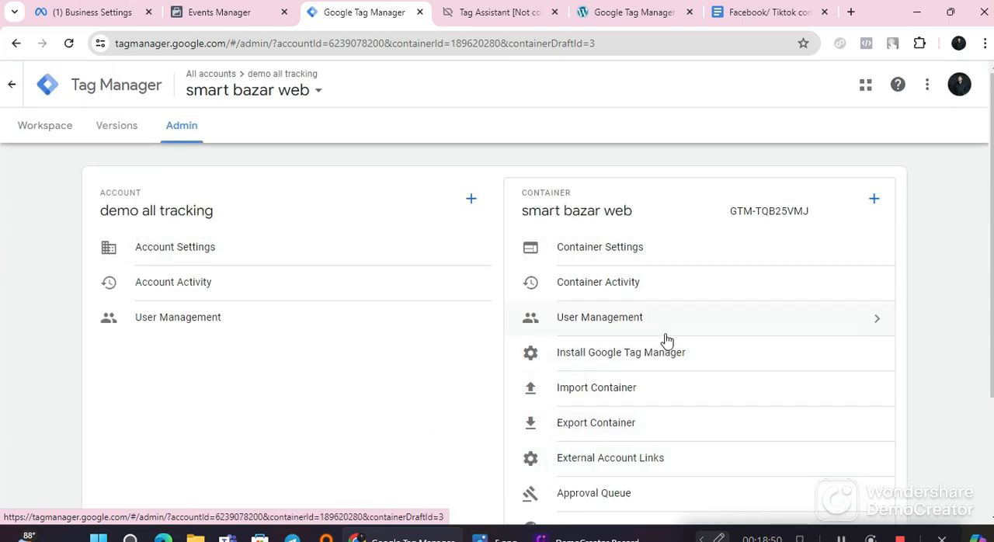
click(63, 127)
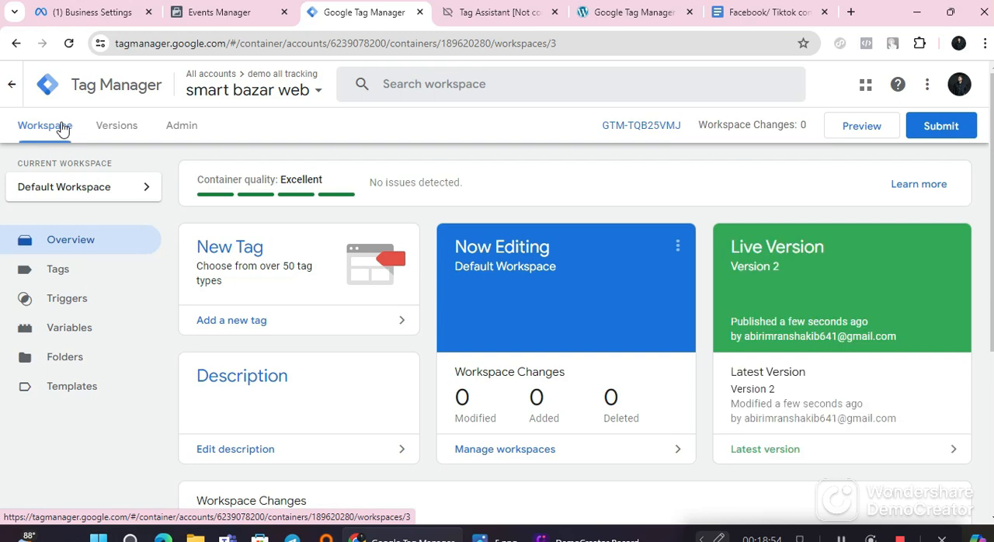
Step: Review the workspace's tags and triggers, ending on the tag list
click(75, 282)
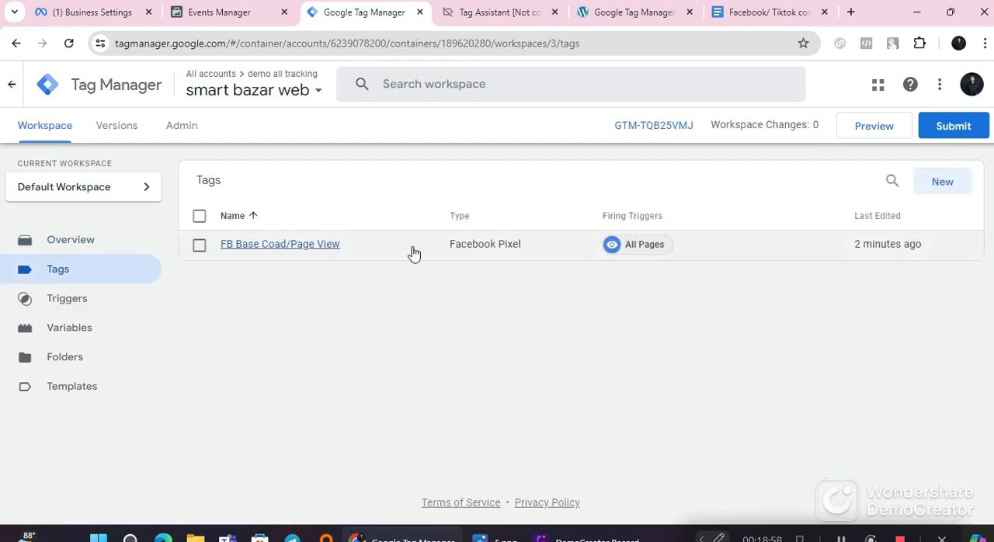
click(79, 308)
click(73, 287)
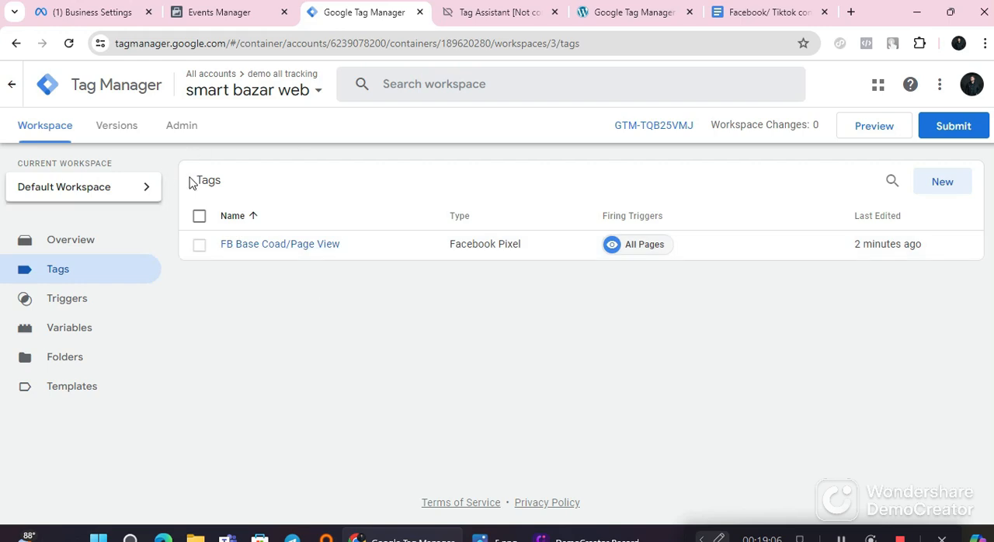
Step: Switch to the Google Docs guide and review Step 06 and both Step 07 entries on custom triggers and tags
click(765, 14)
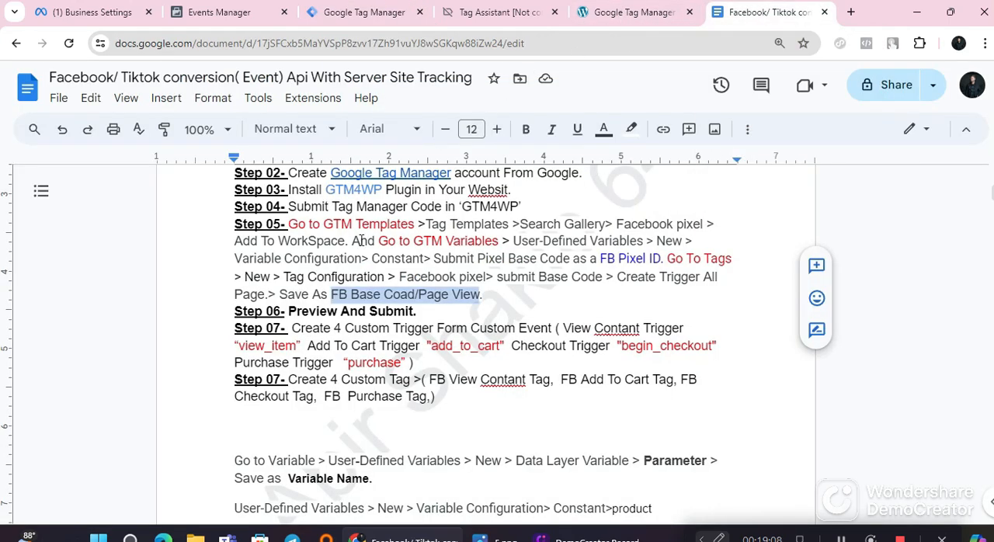
drag(290, 312, 417, 312)
click(434, 312)
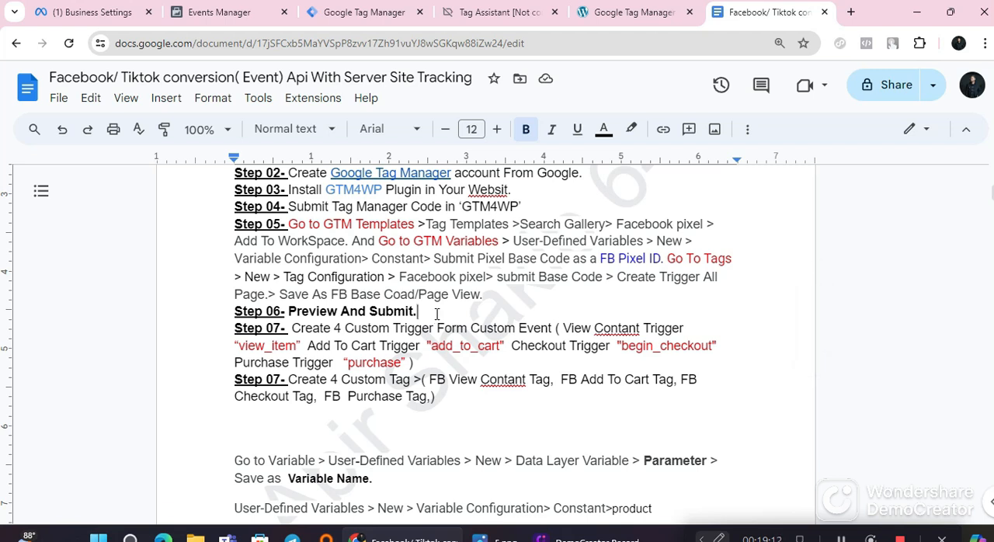
scroll(437, 314, down, 2)
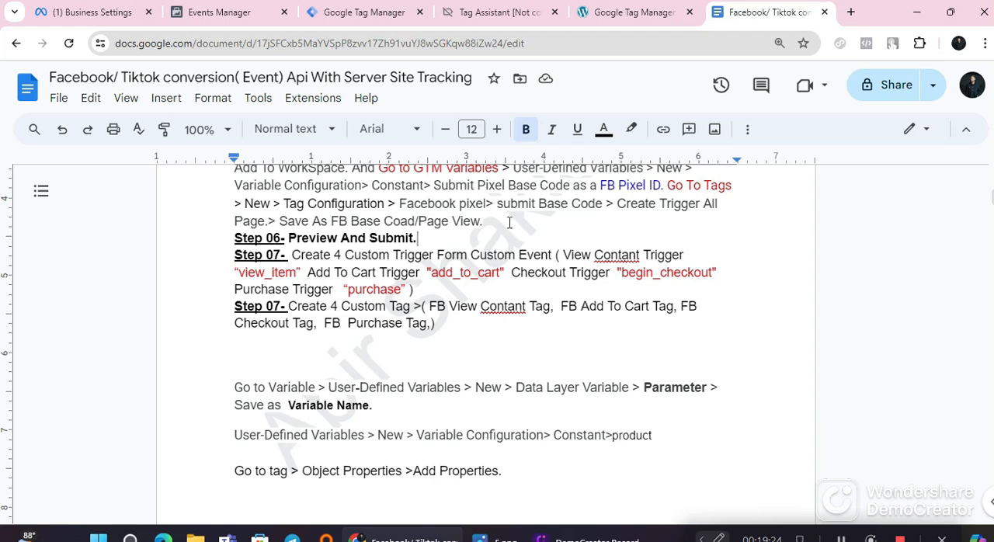
scroll(282, 323, up, 2)
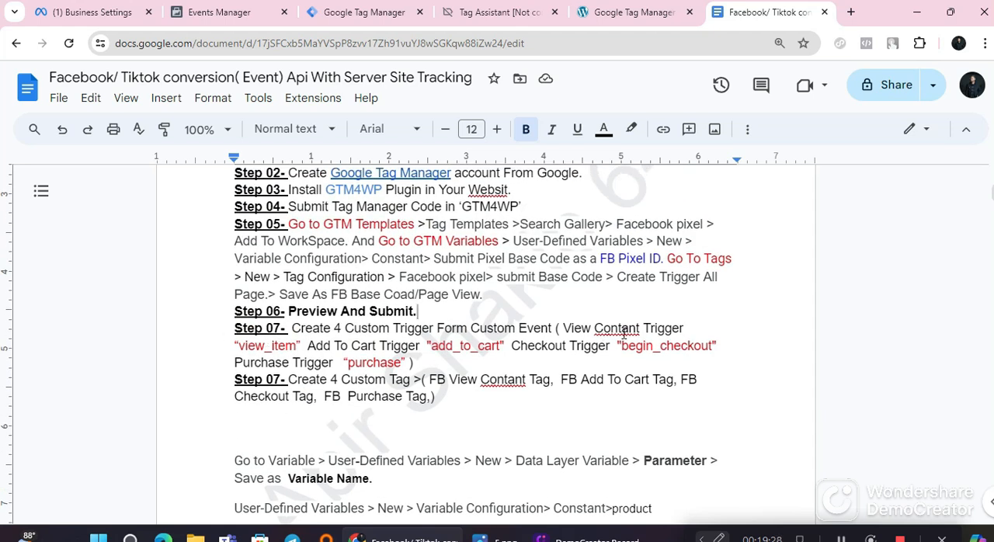
scroll(356, 341, up, 6)
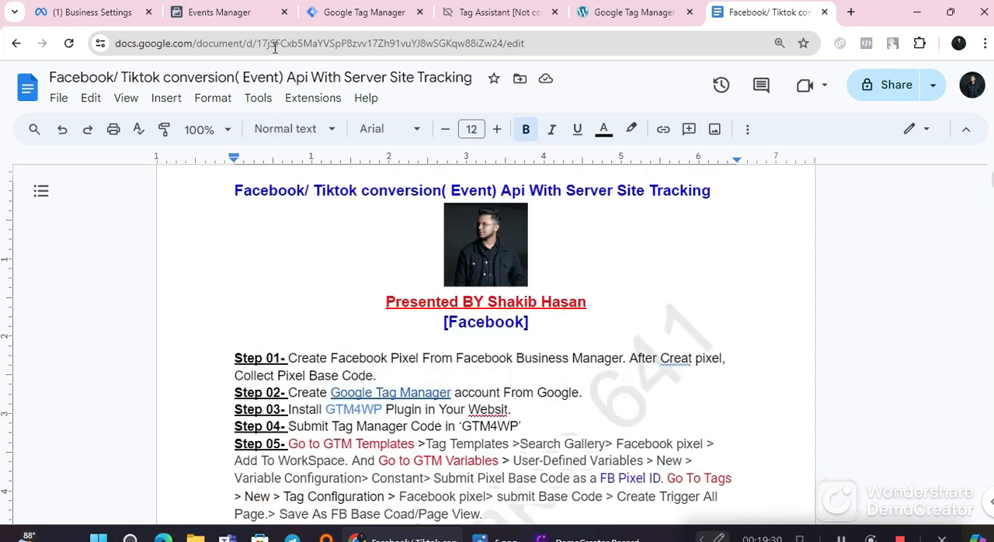
Step: Switch to Tag Assistant and review the summary's tags and variables, plus the Window Loaded, Message and Consent Initialization events
click(489, 11)
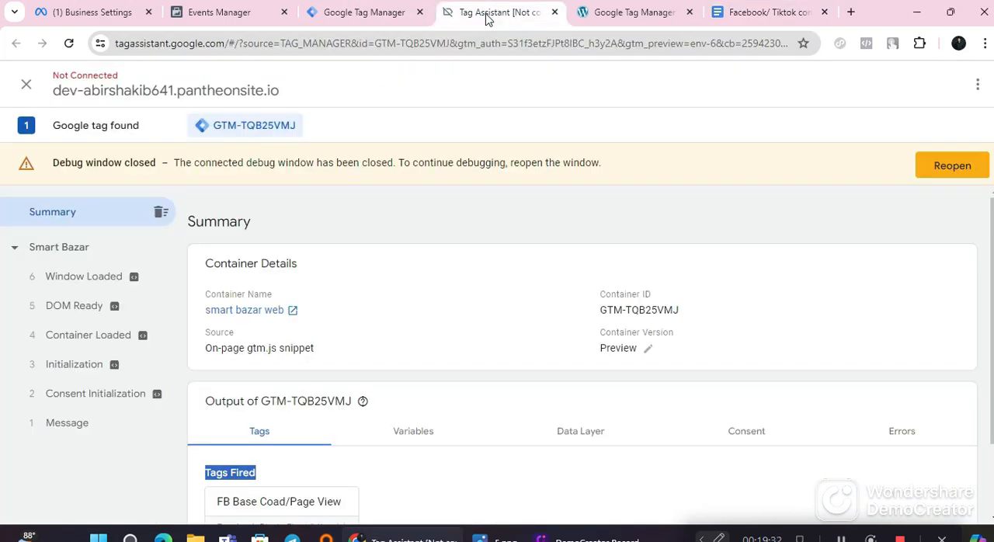
scroll(415, 468, down, 2)
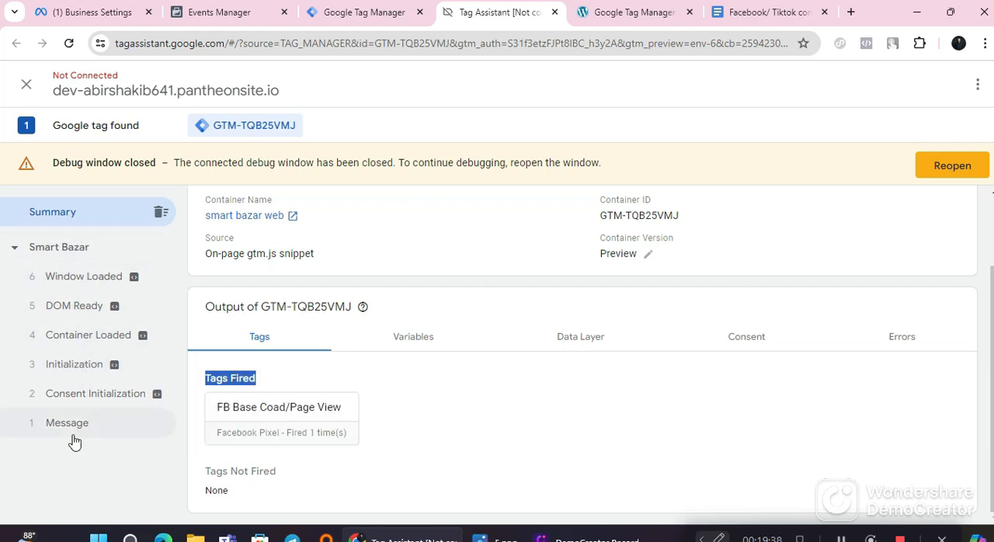
scroll(335, 360, up, 1)
scroll(380, 344, down, 1)
click(395, 336)
click(267, 418)
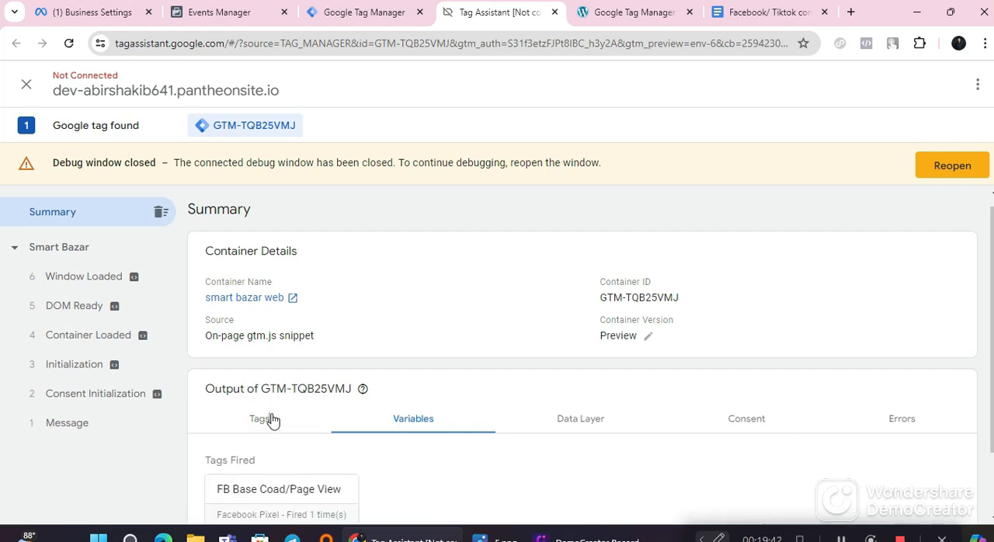
click(76, 279)
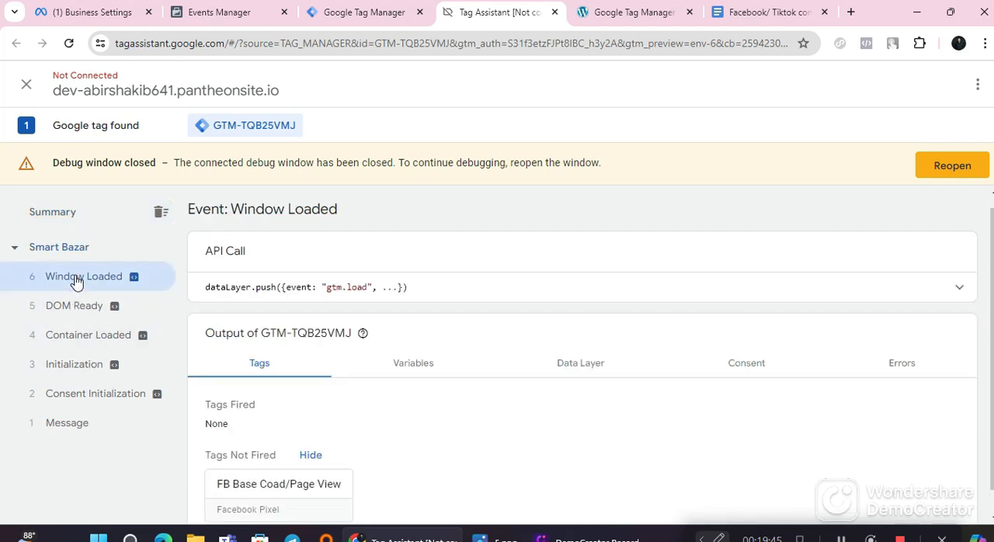
click(68, 426)
click(83, 407)
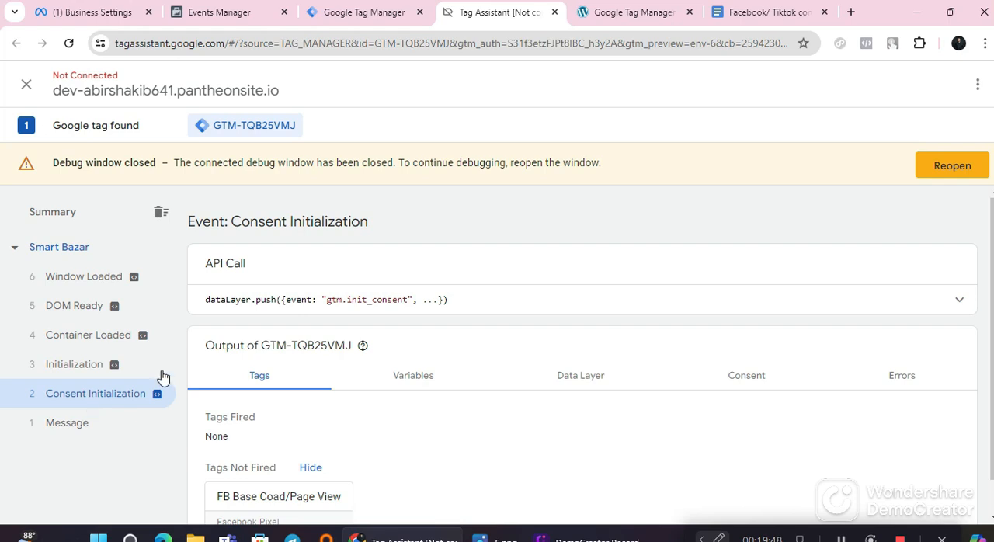
scroll(356, 325, down, 1)
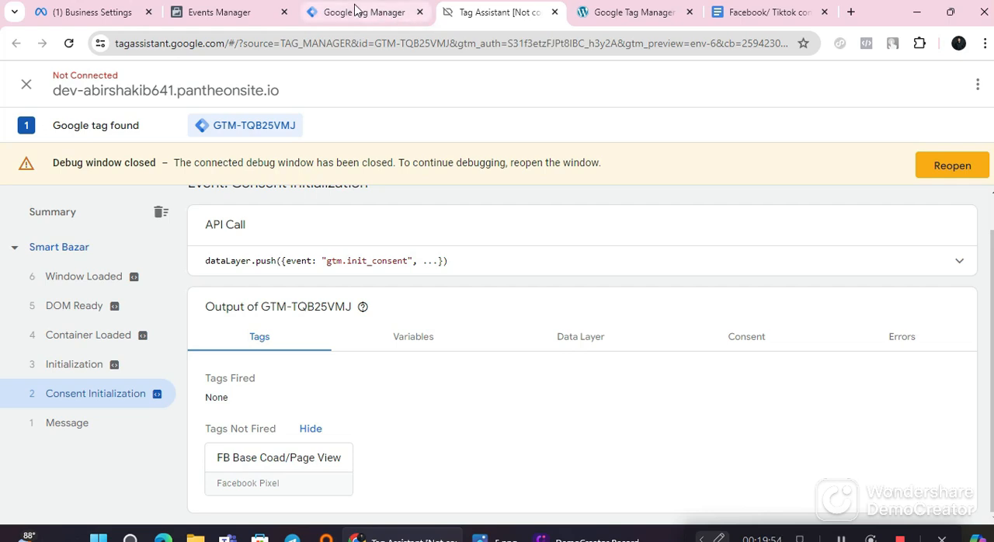
Step: Return to Tag Manager, start a new container preview connected to the Smart Bazar site, and maximize the debug site window
click(617, 9)
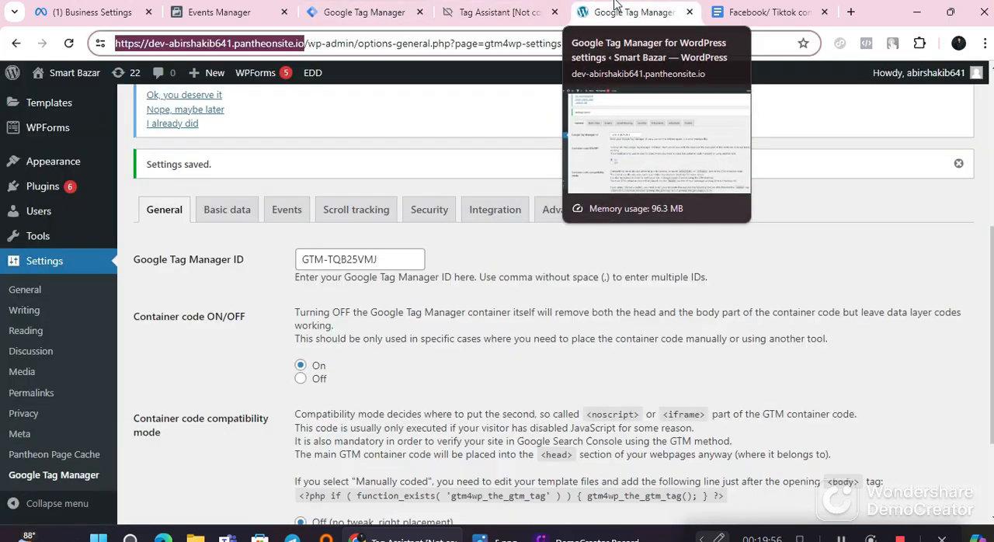
click(503, 17)
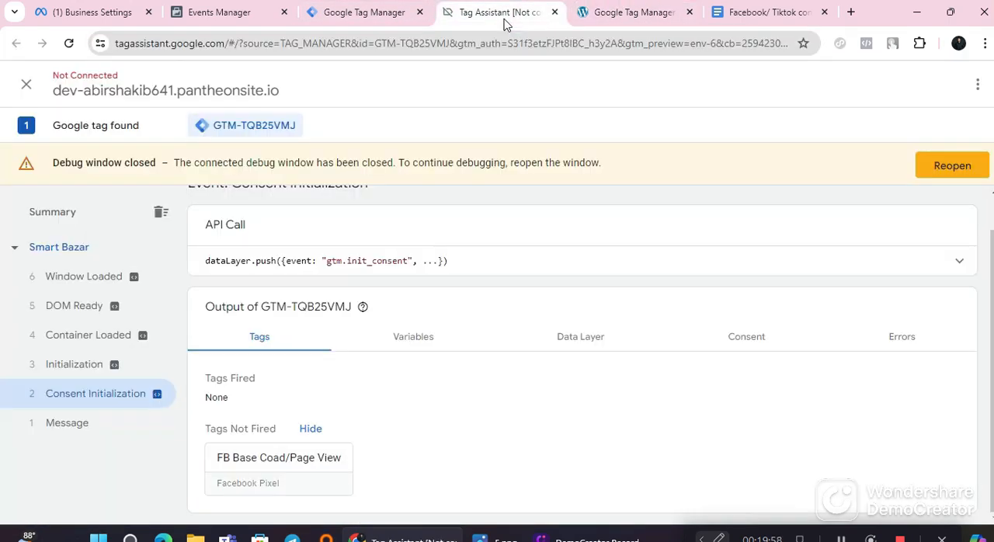
click(362, 12)
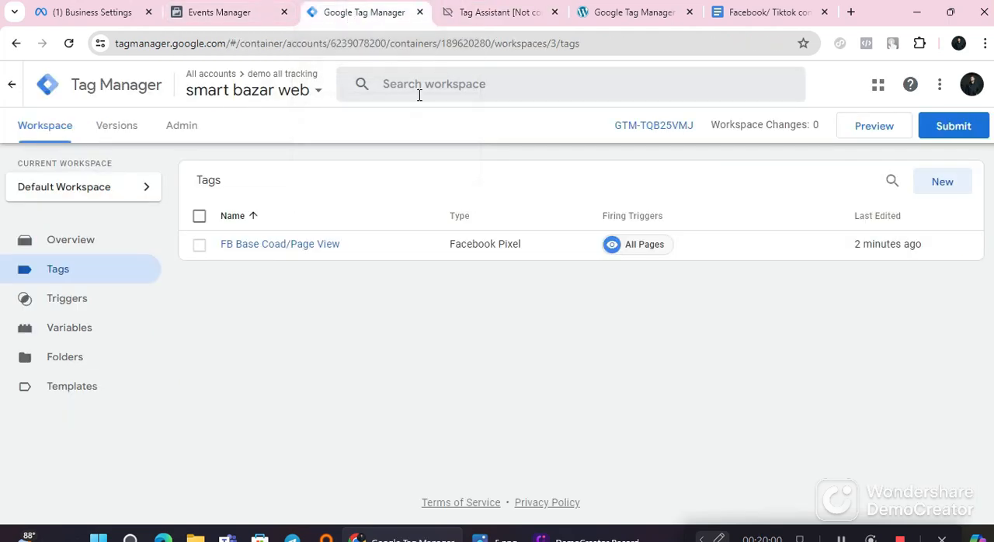
click(888, 137)
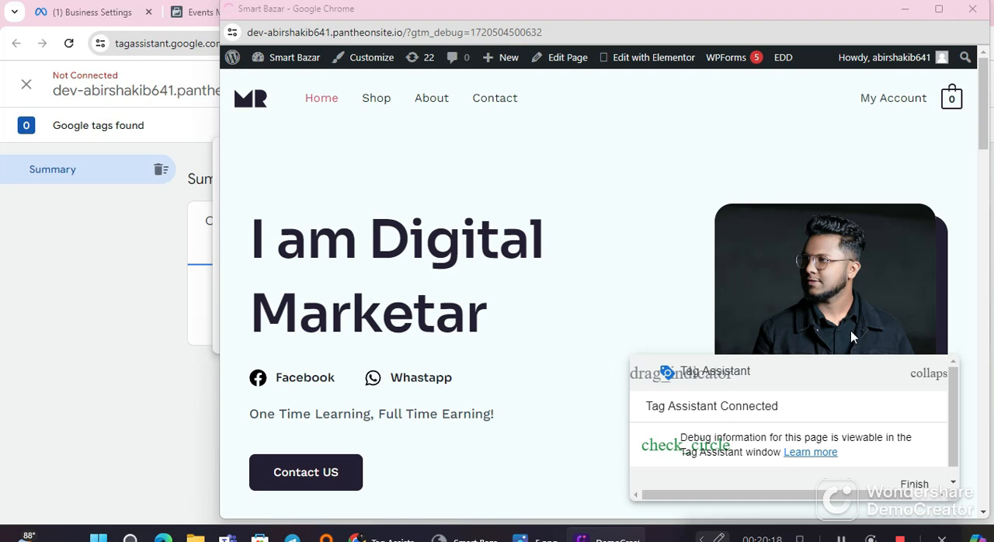
click(939, 11)
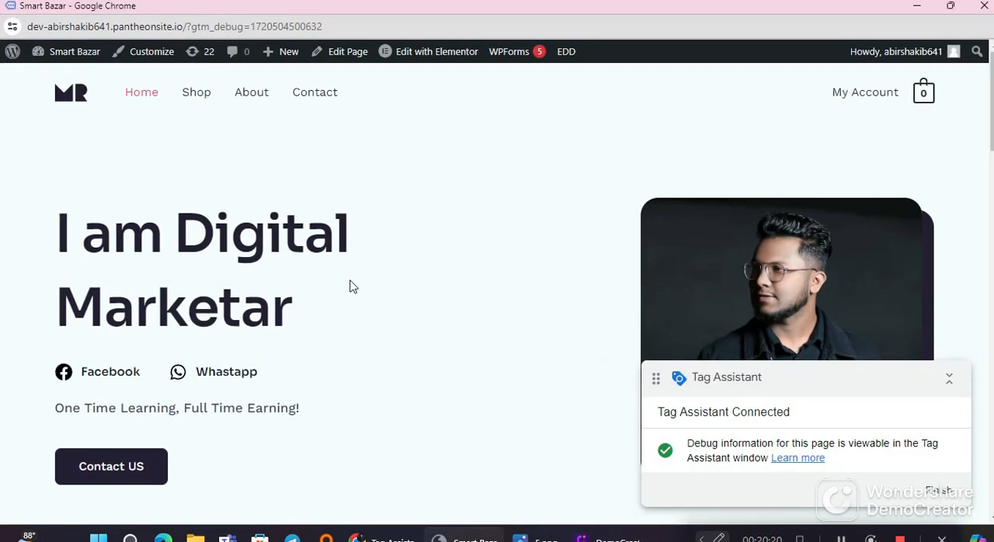
Step: Open the store's Shop page in the debug window and look through its product listing
click(203, 99)
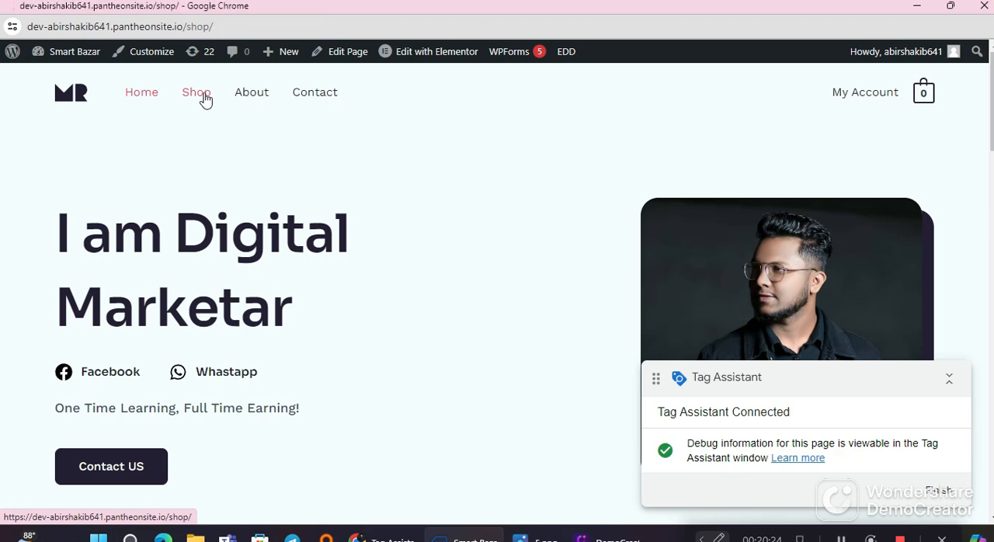
scroll(373, 344, down, 3)
scroll(355, 339, down, 3)
scroll(344, 339, up, 3)
scroll(344, 336, down, 3)
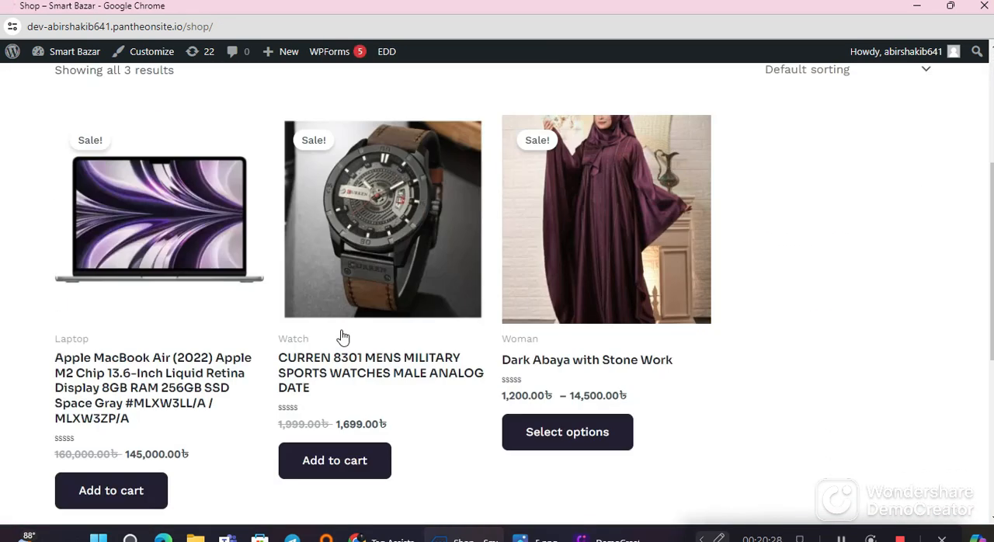
scroll(340, 334, up, 4)
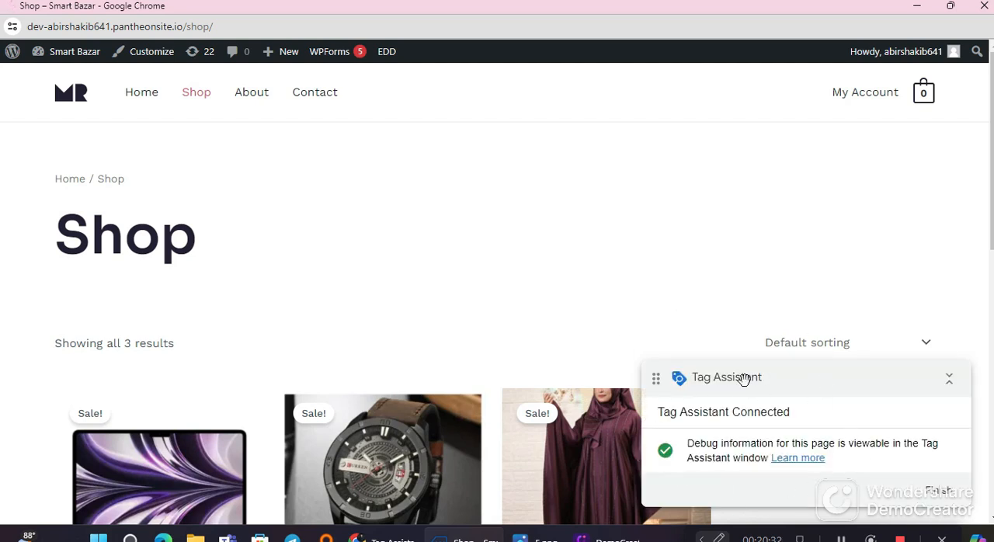
scroll(604, 390, down, 4)
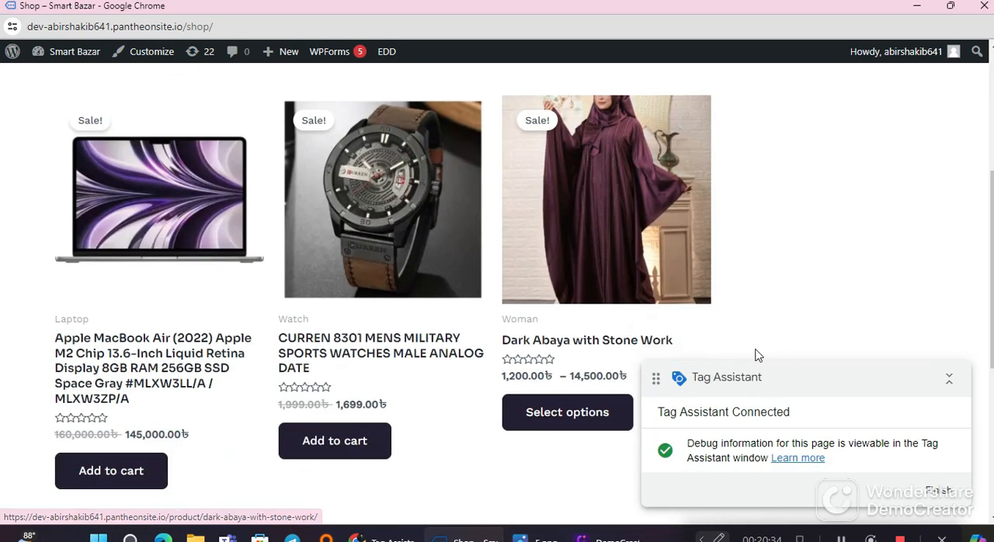
scroll(742, 354, up, 1)
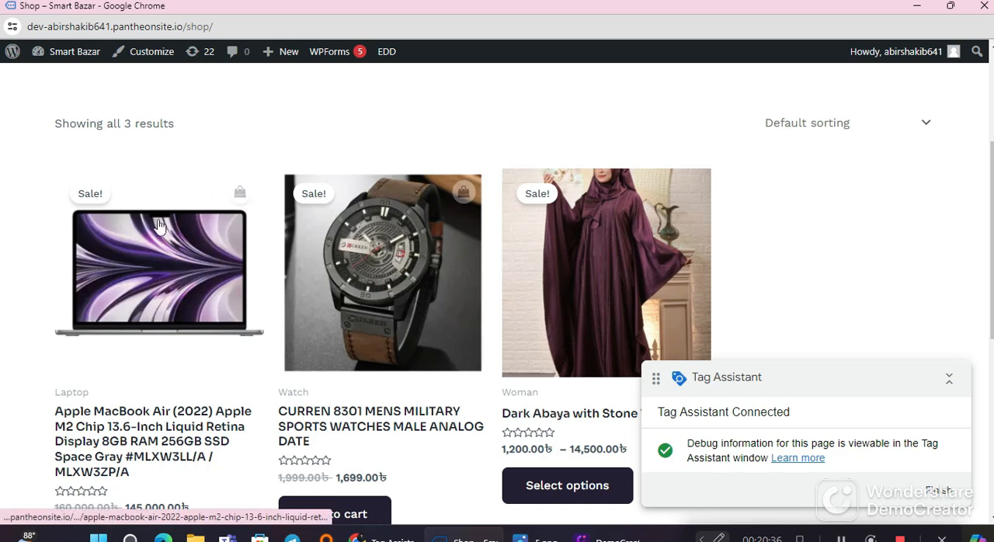
scroll(466, 272, up, 3)
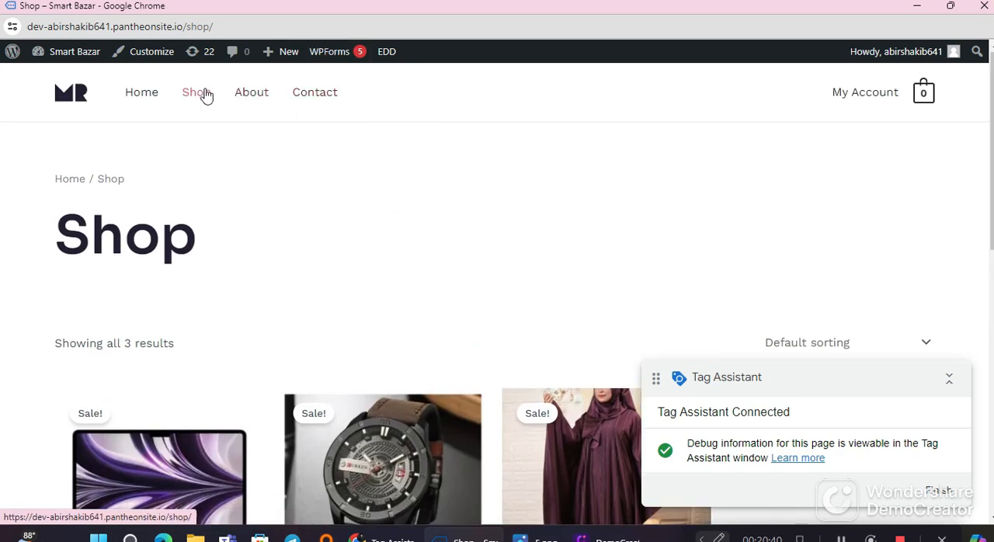
scroll(306, 236, down, 2)
scroll(307, 236, down, 2)
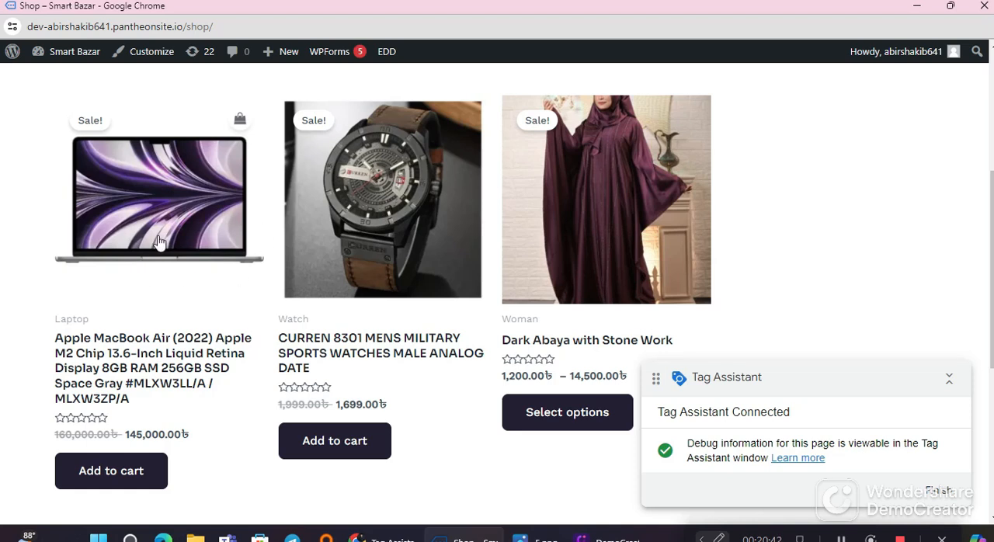
scroll(182, 228, up, 3)
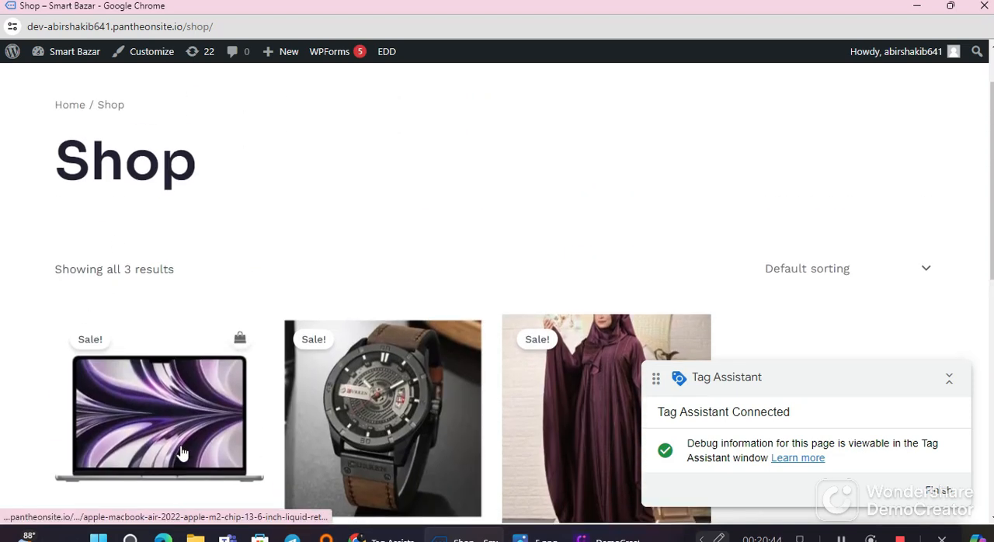
scroll(182, 228, down, 2)
scroll(83, 257, down, 1)
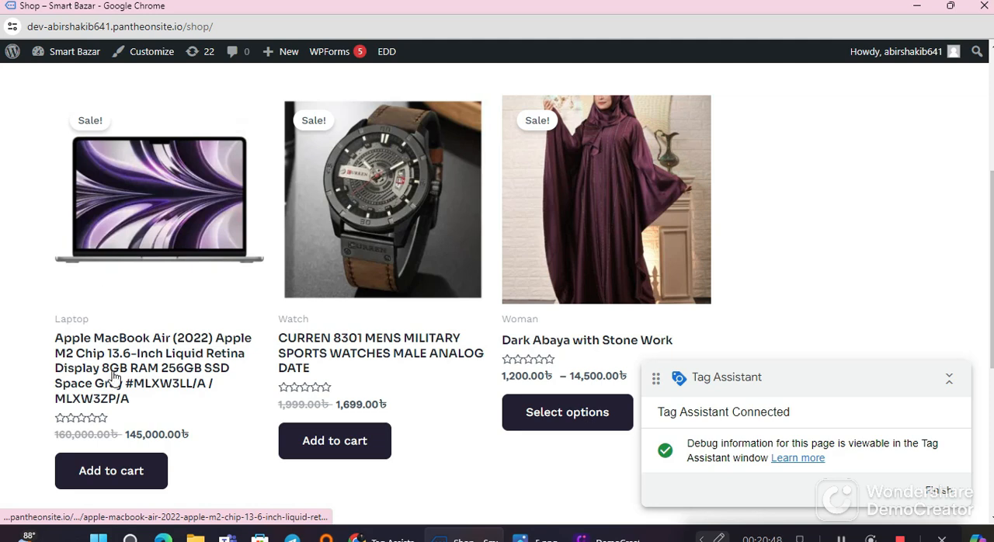
Step: Open the Apple MacBook Air (2022) product page from the shop and look over its details
click(132, 191)
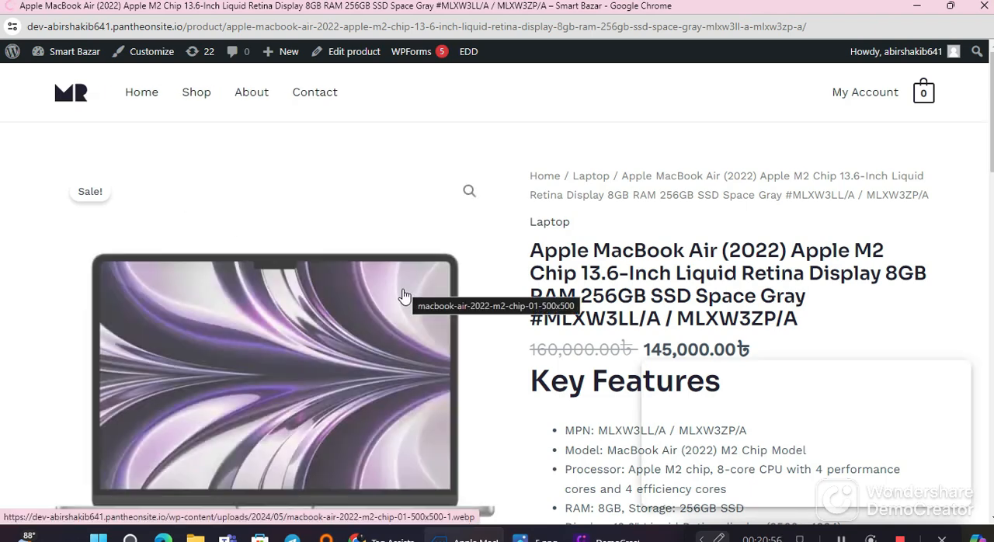
scroll(353, 324, down, 3)
scroll(197, 352, down, 3)
scroll(197, 352, up, 6)
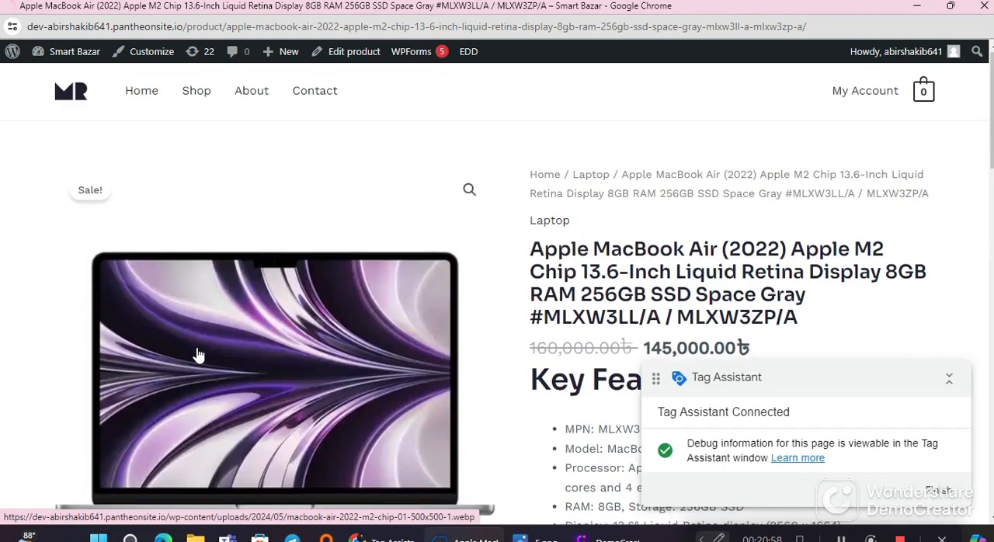
scroll(203, 354, down, 6)
scroll(209, 355, up, 1)
scroll(209, 355, up, 1)
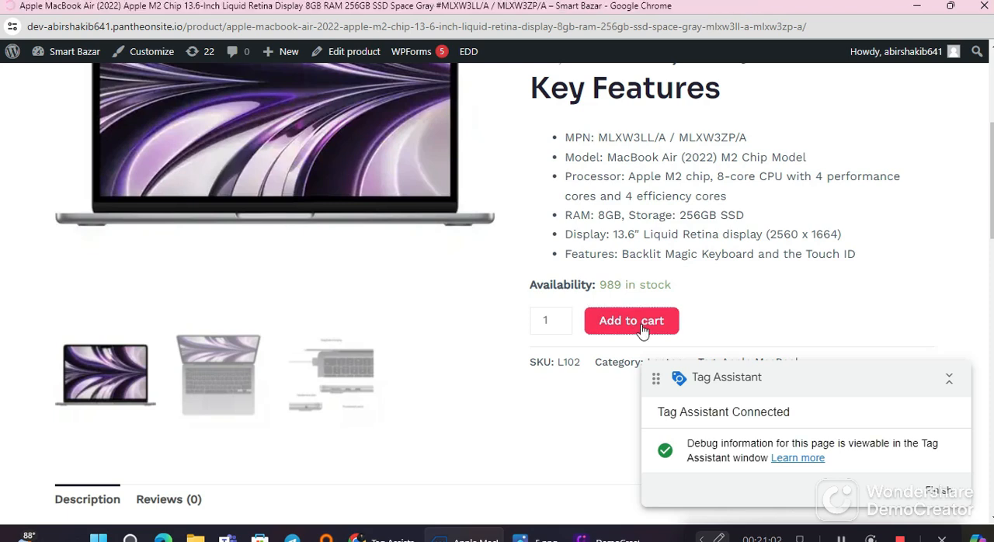
Step: Add one Apple MacBook Air (2022) to the cart, then open the cart and review its items
click(630, 321)
scroll(370, 410, down, 4)
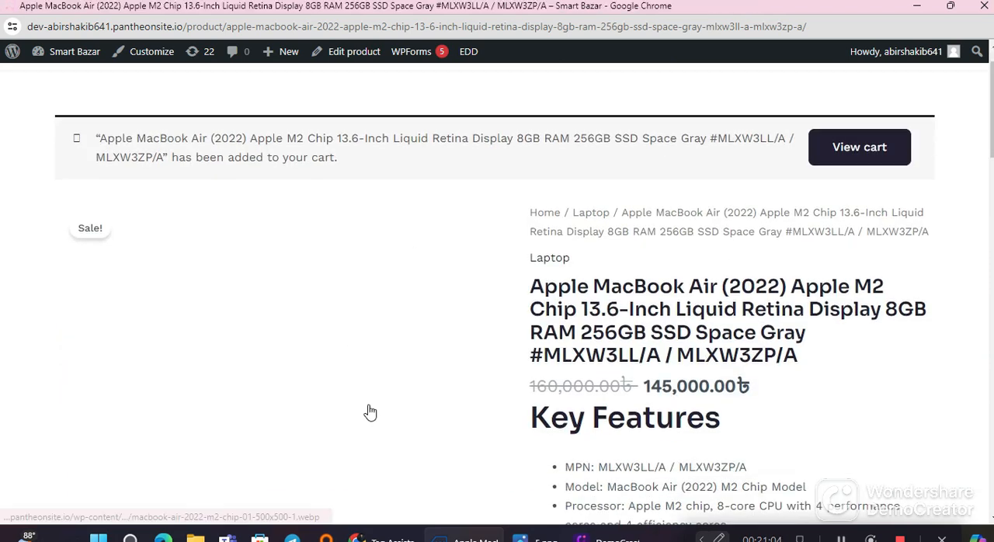
scroll(428, 395, up, 4)
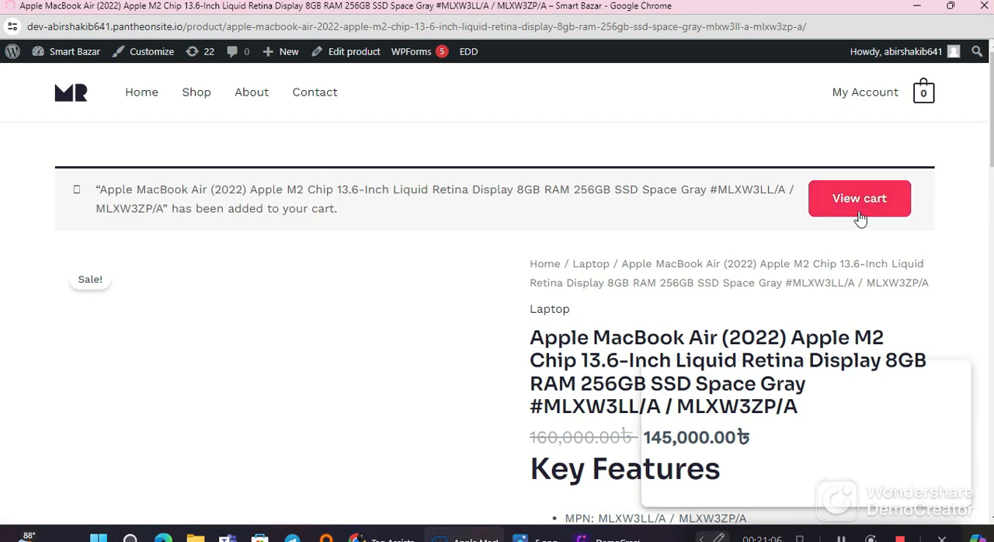
click(859, 198)
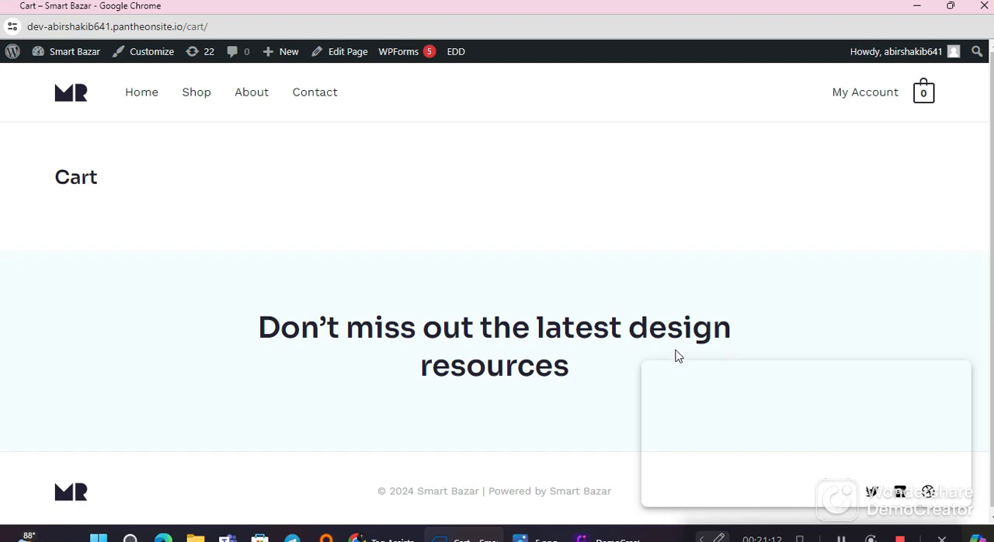
scroll(495, 424, down, 9)
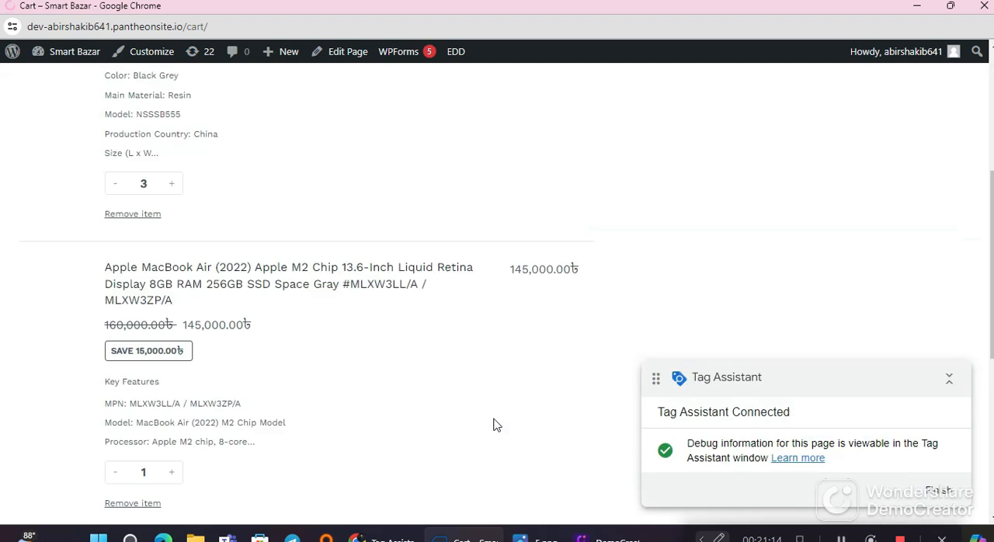
scroll(498, 425, up, 5)
scroll(494, 423, up, 2)
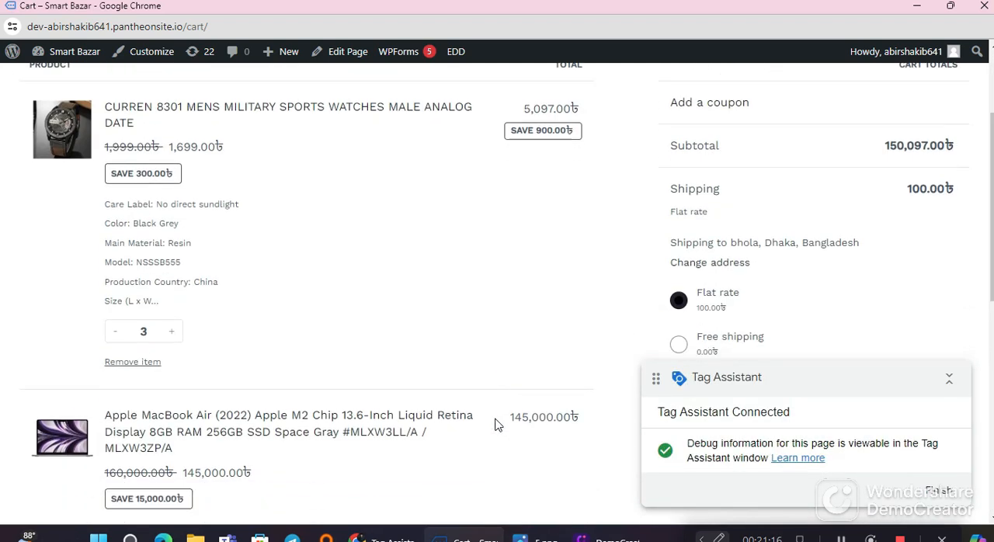
scroll(493, 423, down, 2)
Step: Proceed to checkout and place the order with flat rate shipping and cash on delivery
click(762, 263)
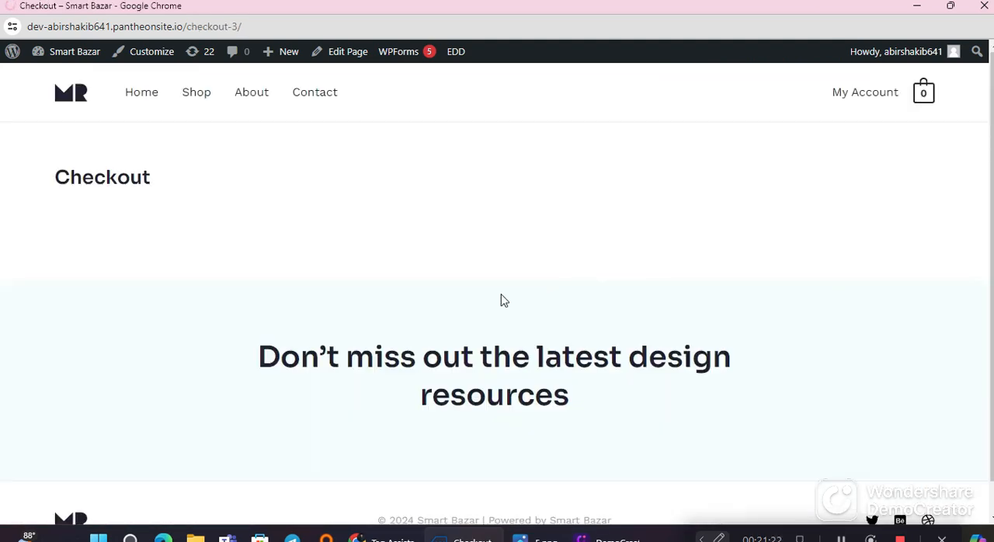
scroll(508, 354, down, 1)
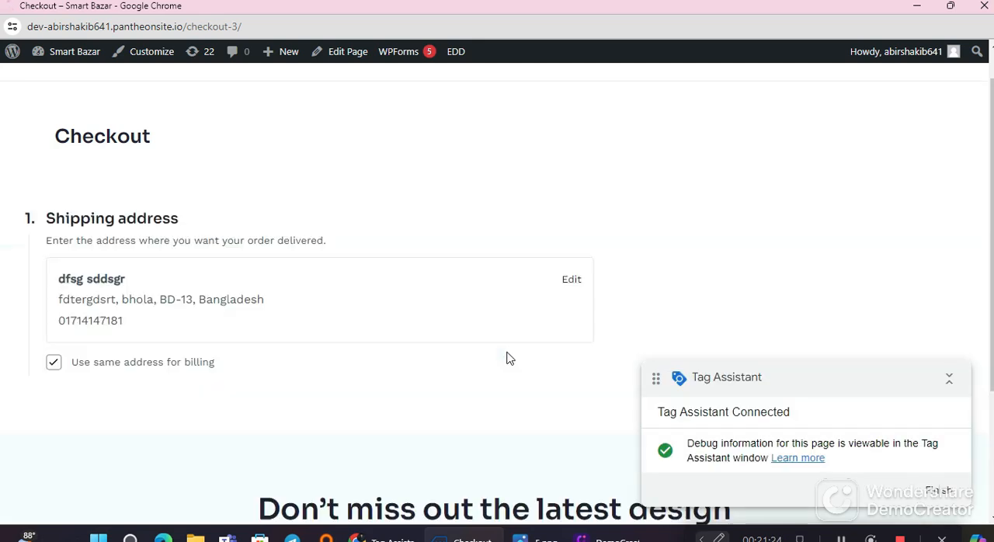
scroll(507, 355, down, 5)
scroll(471, 358, up, 5)
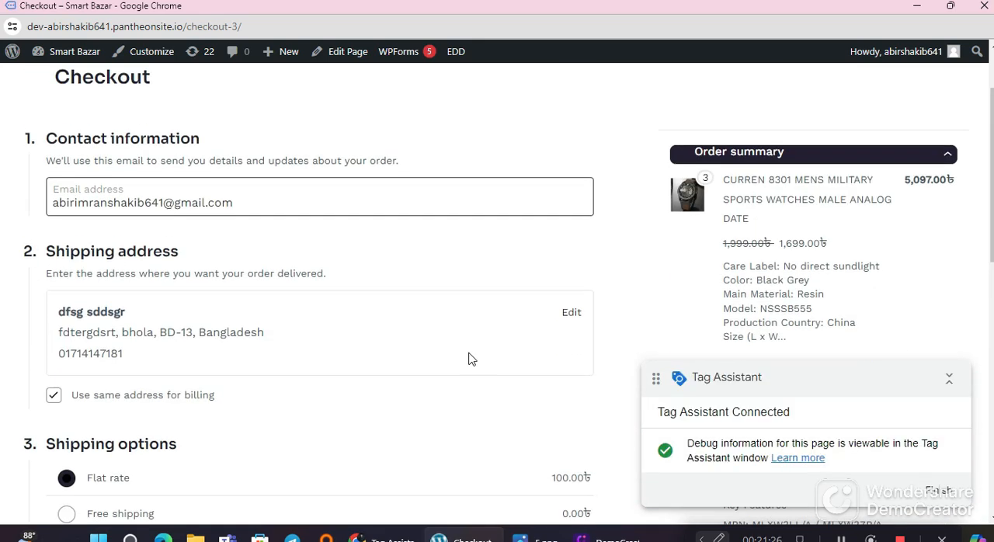
scroll(217, 360, down, 6)
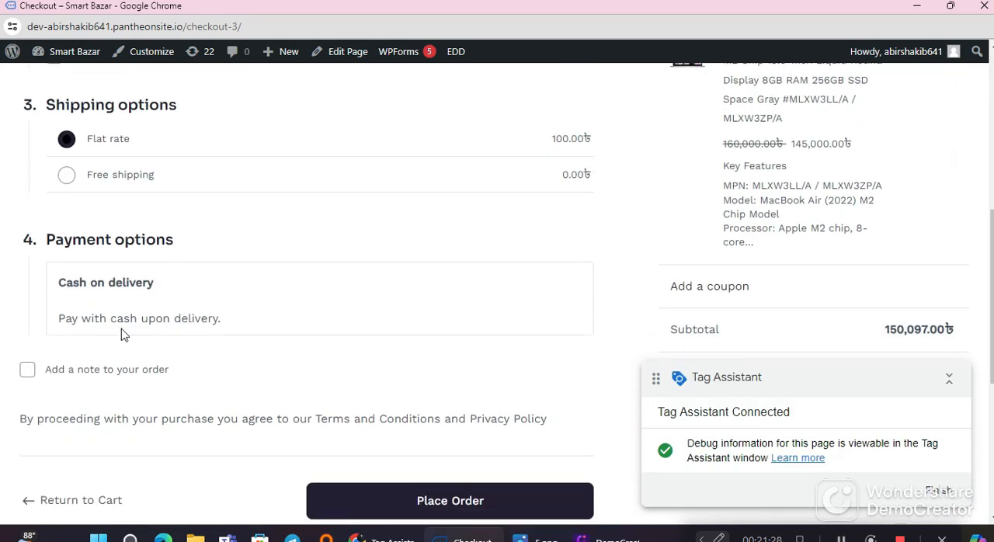
scroll(117, 386, down, 1)
scroll(110, 373, down, 3)
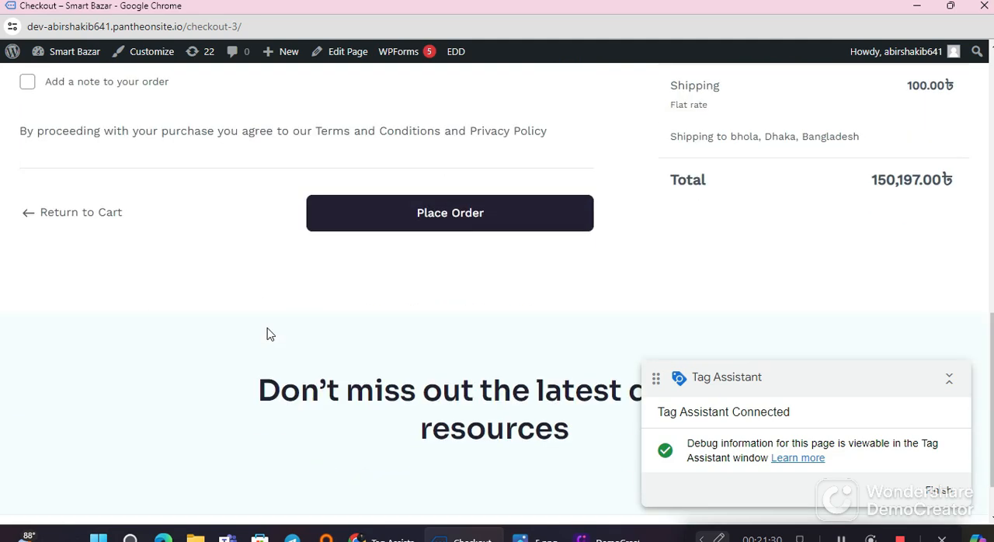
click(442, 213)
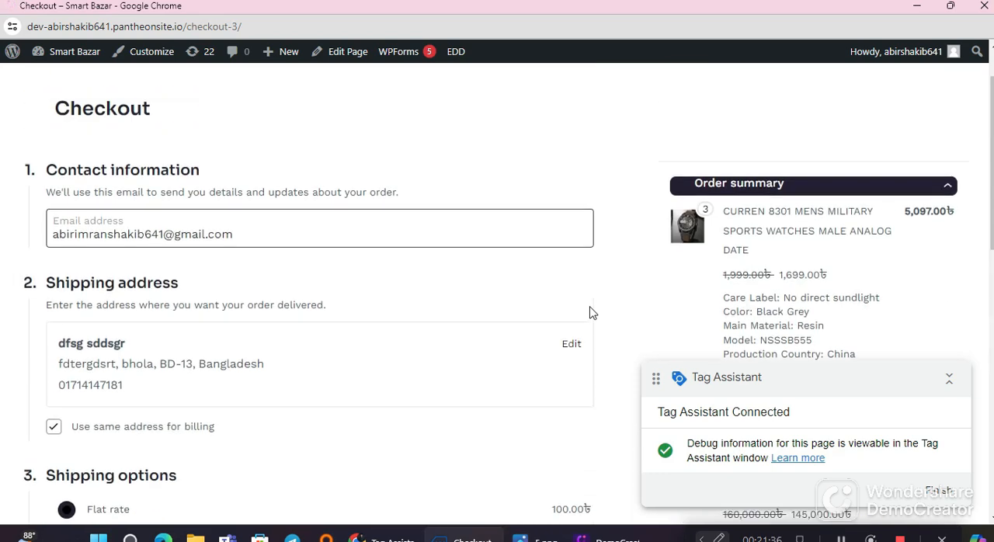
scroll(508, 316, down, 10)
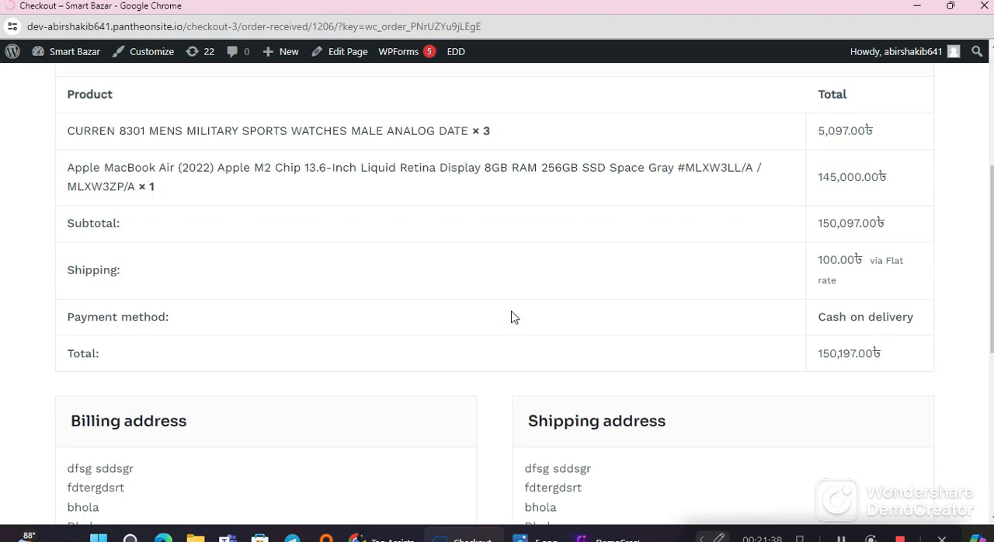
Step: Look over the order confirmation page, then close the store's debug window and return to Tag Assistant
scroll(511, 315, up, 10)
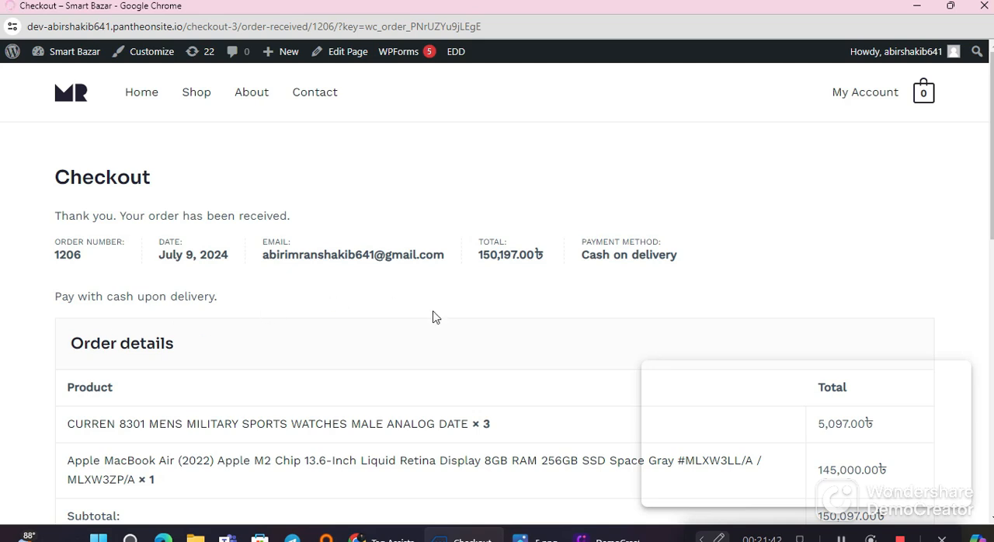
scroll(433, 317, down, 8)
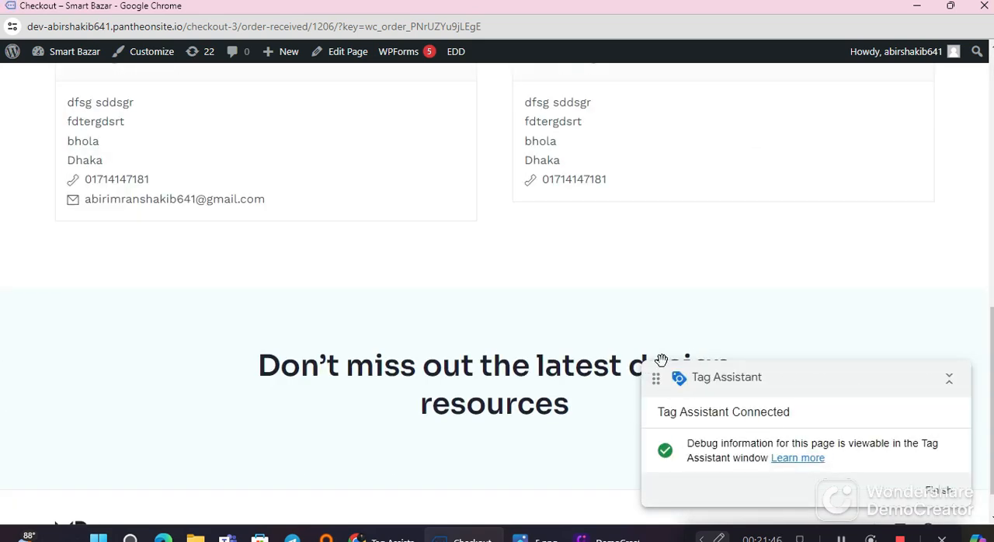
click(984, 5)
click(491, 398)
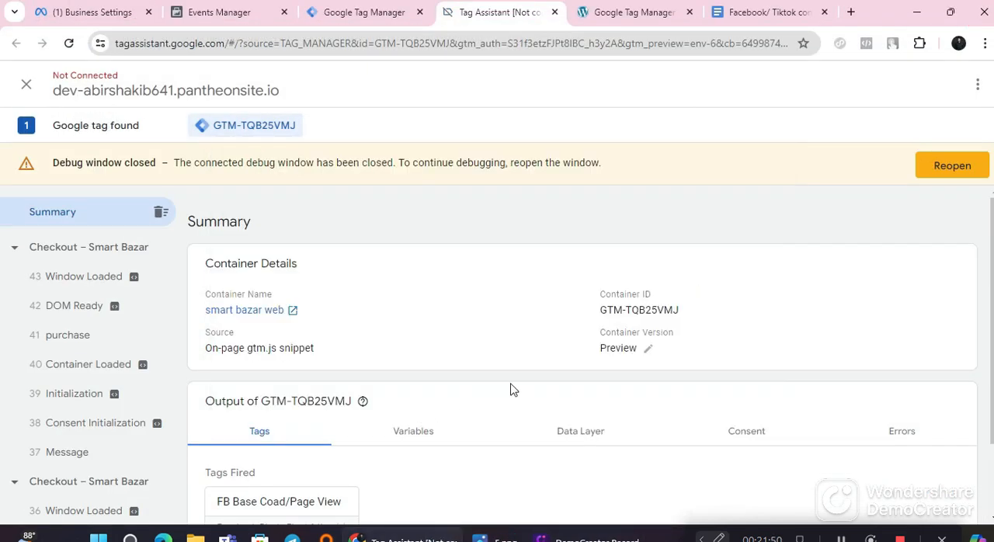
Step: Inspect the API calls of the view_item and add_to_cart events recorded for the Apple MacBook Air page
scroll(93, 400, down, 3)
scroll(92, 400, down, 10)
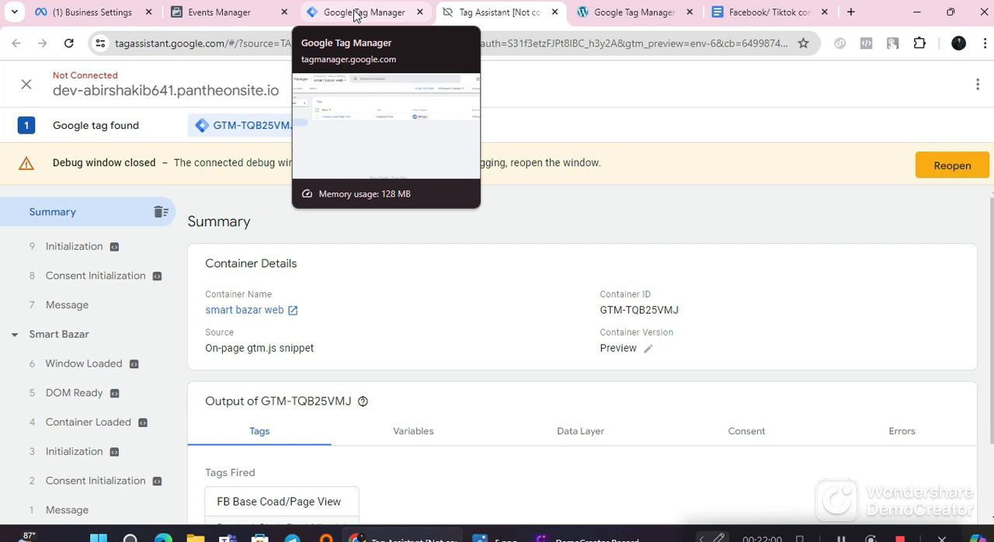
scroll(62, 481, up, 3)
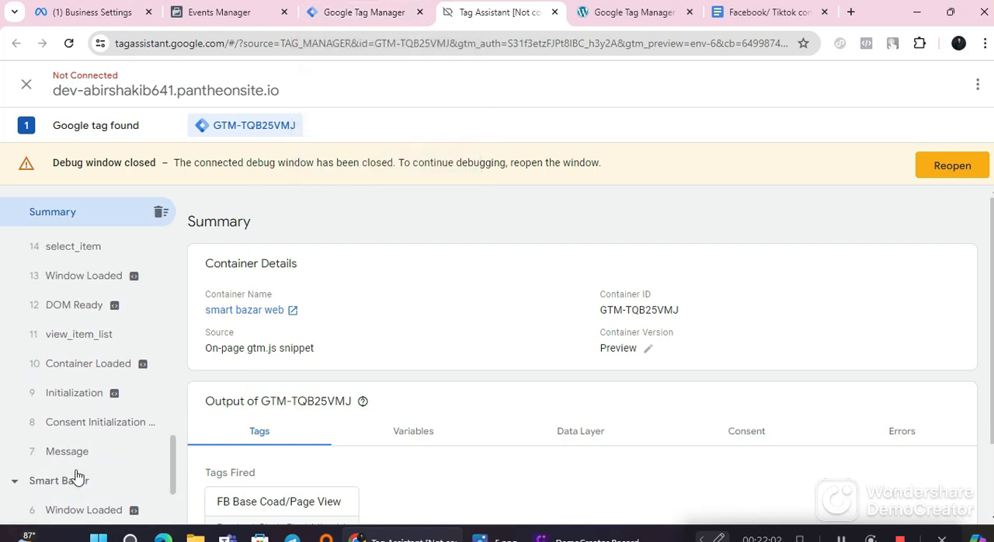
scroll(69, 481, up, 4)
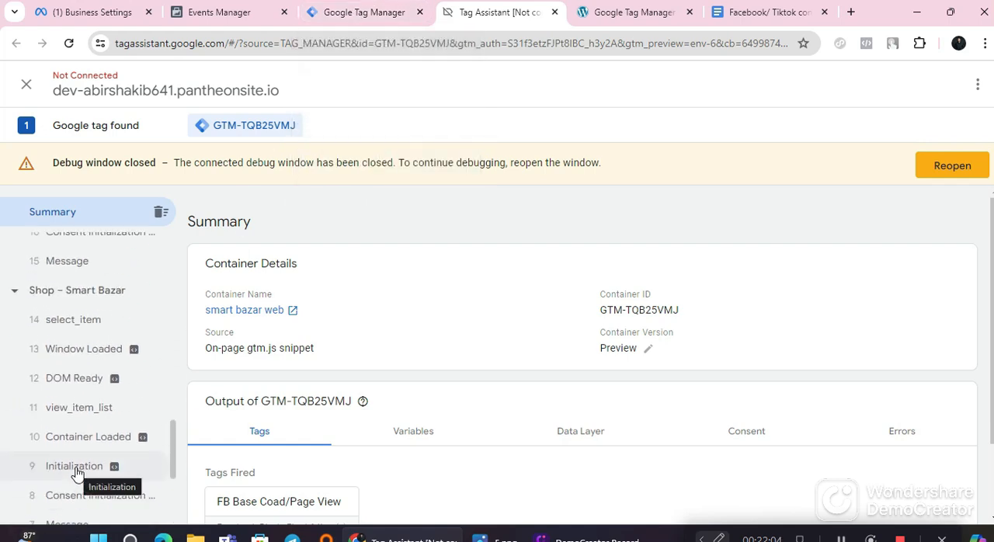
scroll(76, 474, up, 3)
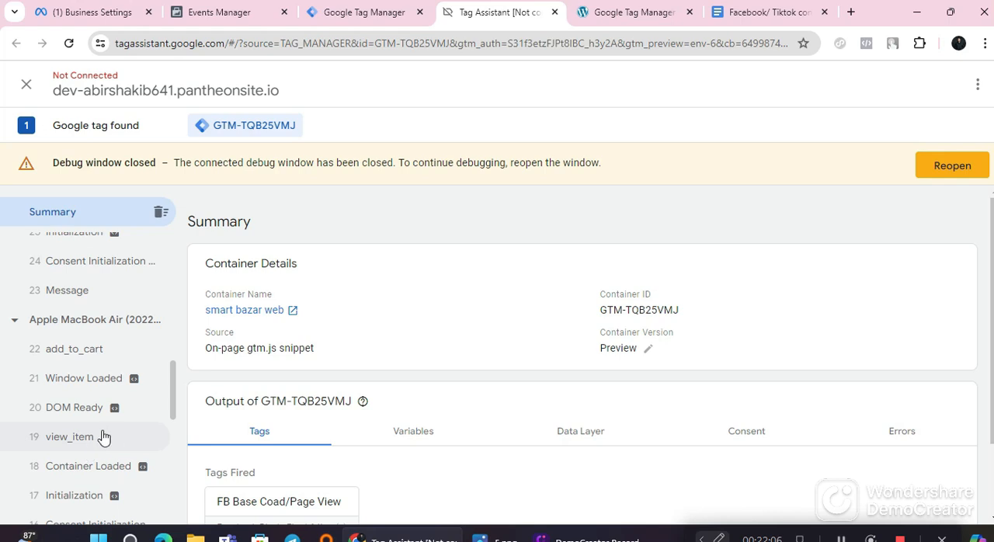
click(99, 438)
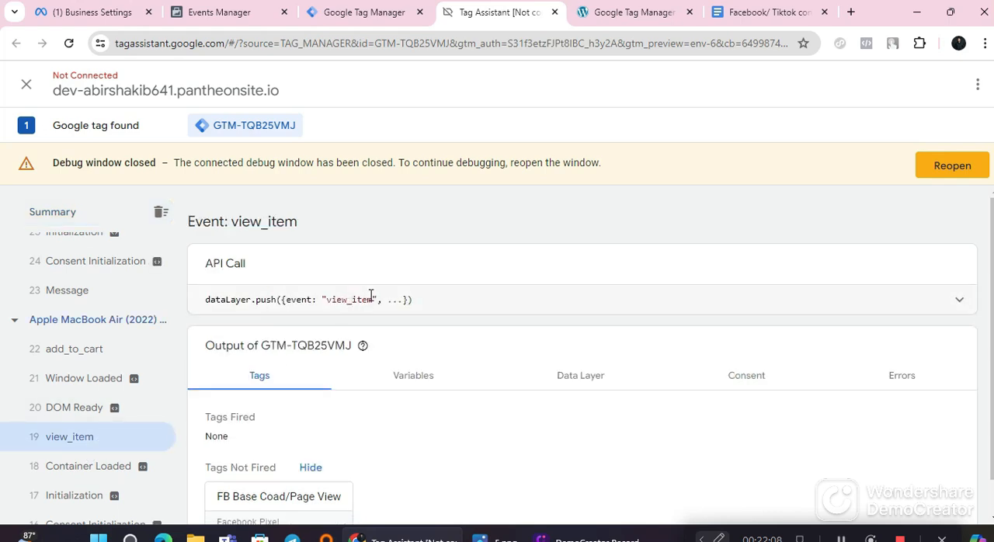
drag(373, 296, 327, 301)
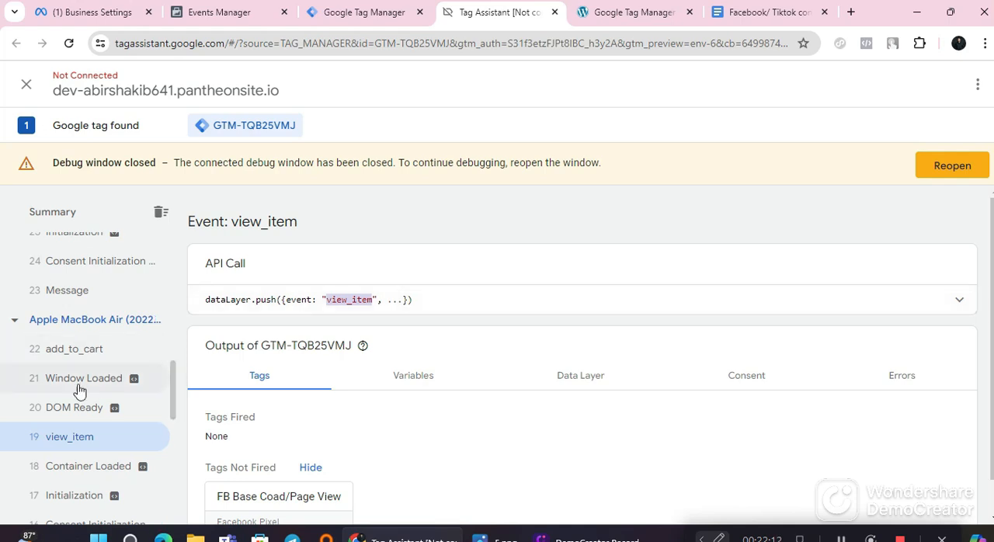
click(84, 349)
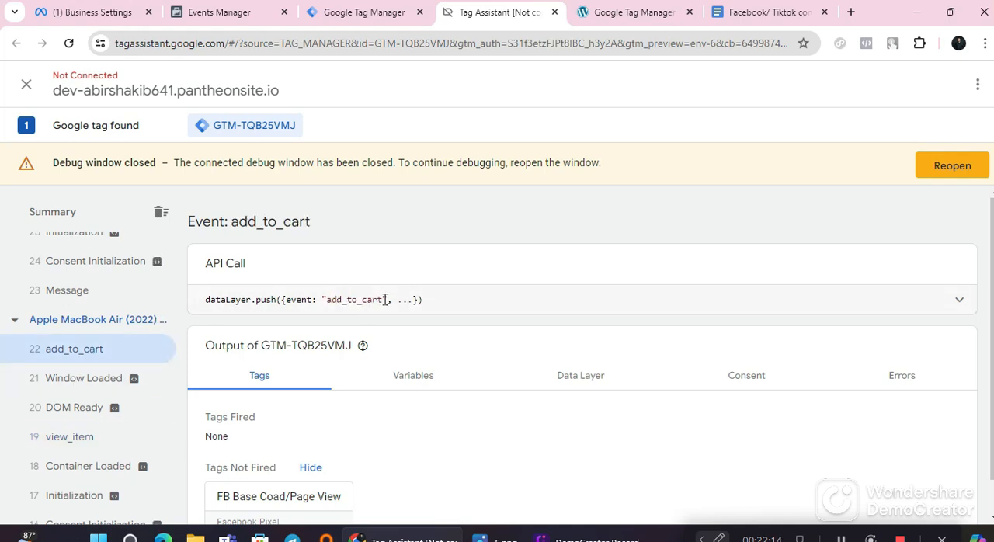
drag(364, 300, 327, 304)
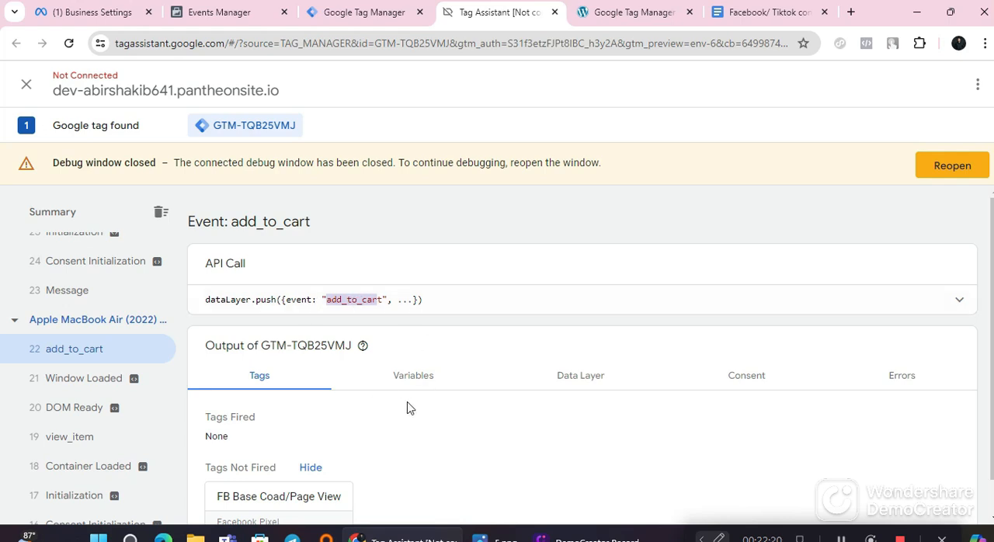
Step: Look through the recorded cart and checkout page events, then open the purchase event
scroll(58, 382, up, 3)
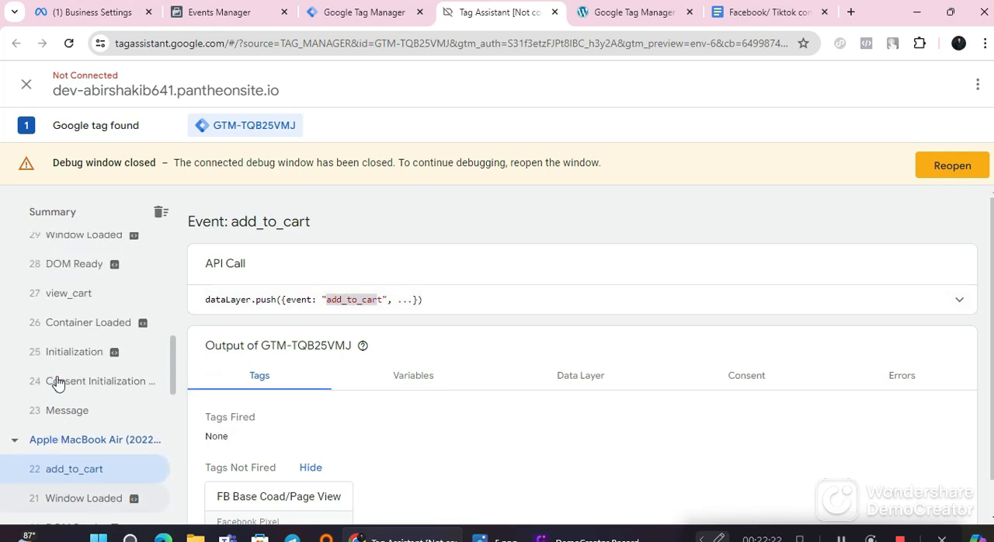
scroll(66, 386, up, 3)
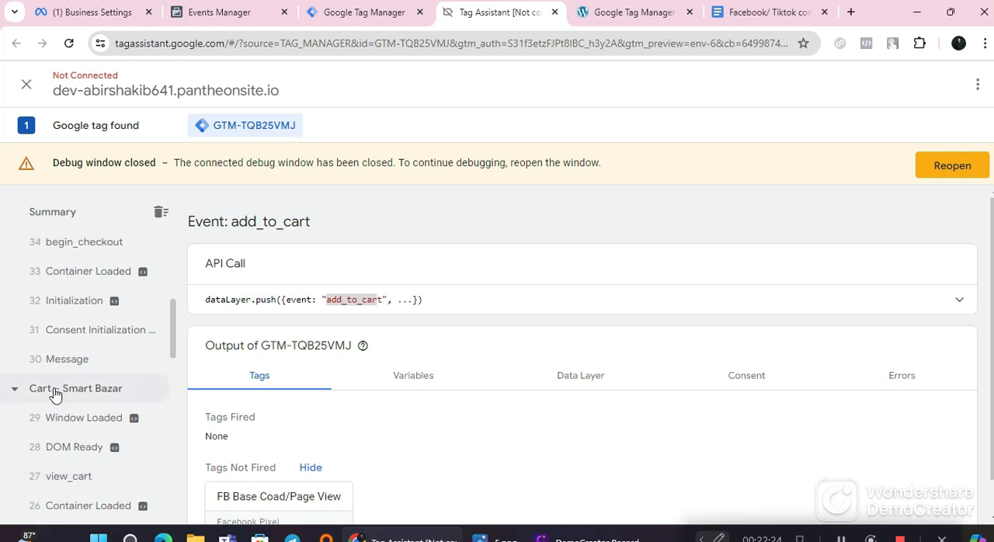
scroll(62, 392, up, 2)
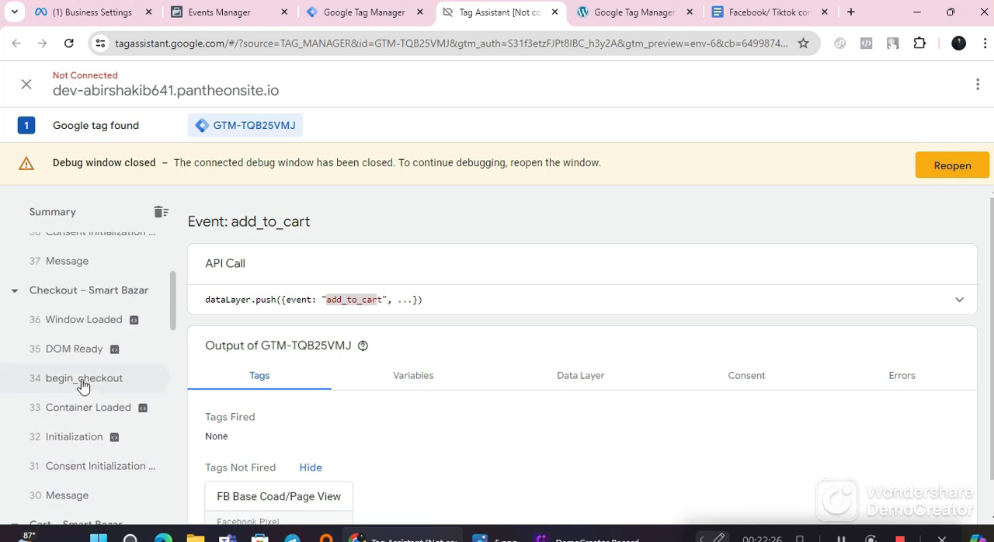
click(107, 303)
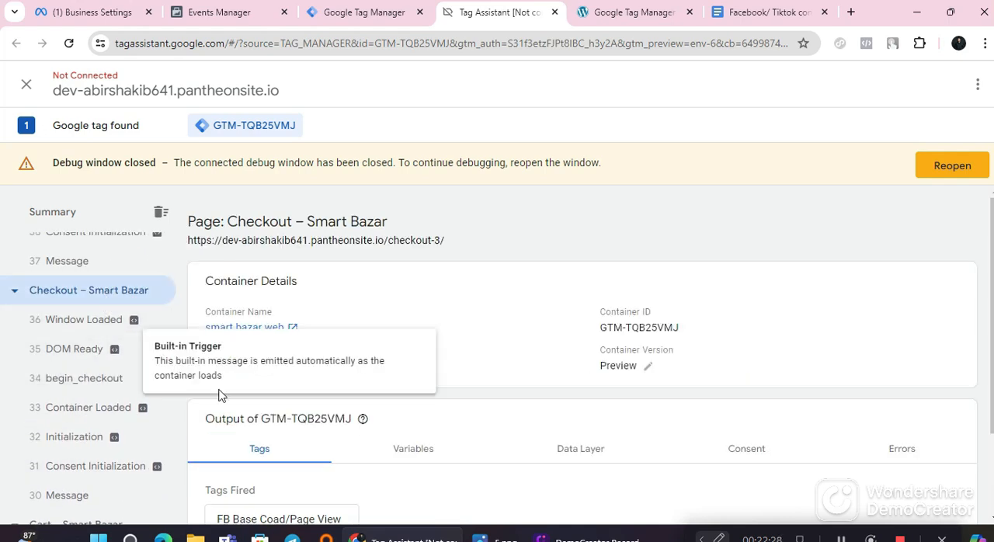
scroll(60, 380, up, 2)
scroll(59, 381, up, 3)
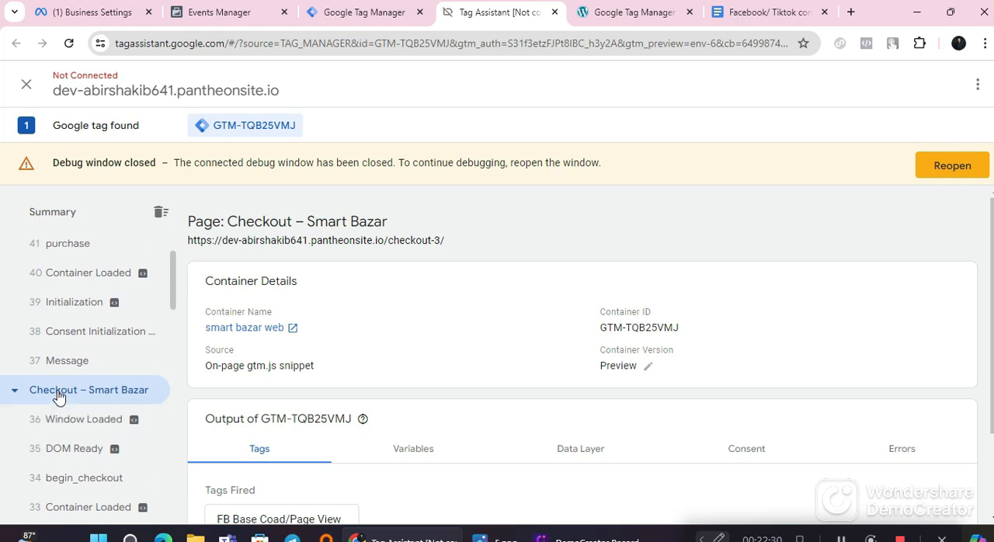
scroll(70, 369, down, 4)
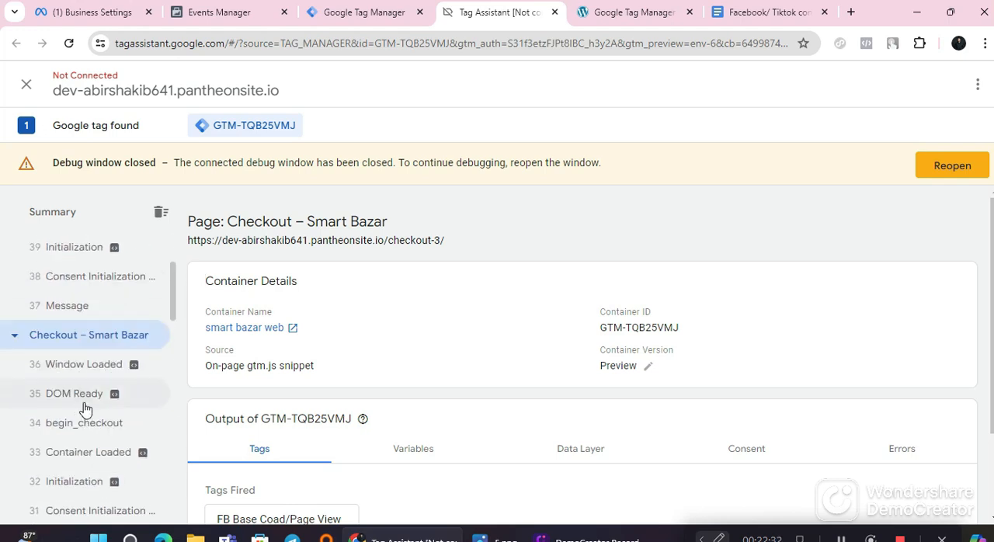
scroll(82, 393, down, 2)
scroll(89, 430, down, 2)
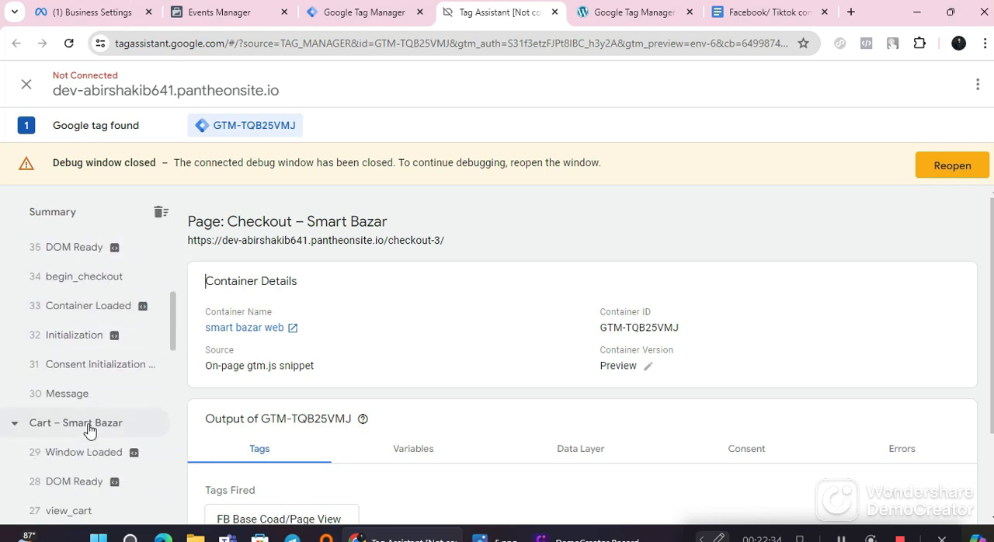
scroll(89, 429, up, 8)
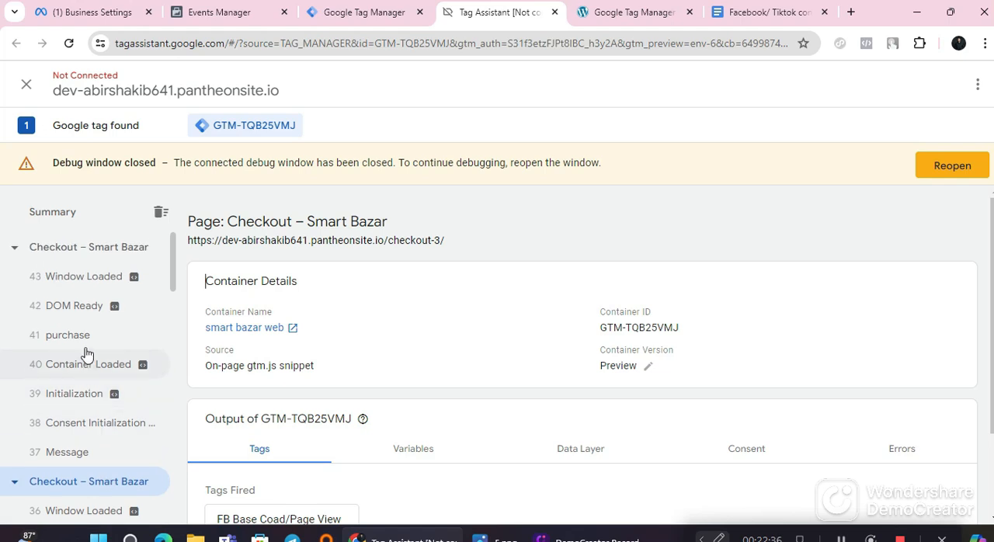
click(84, 337)
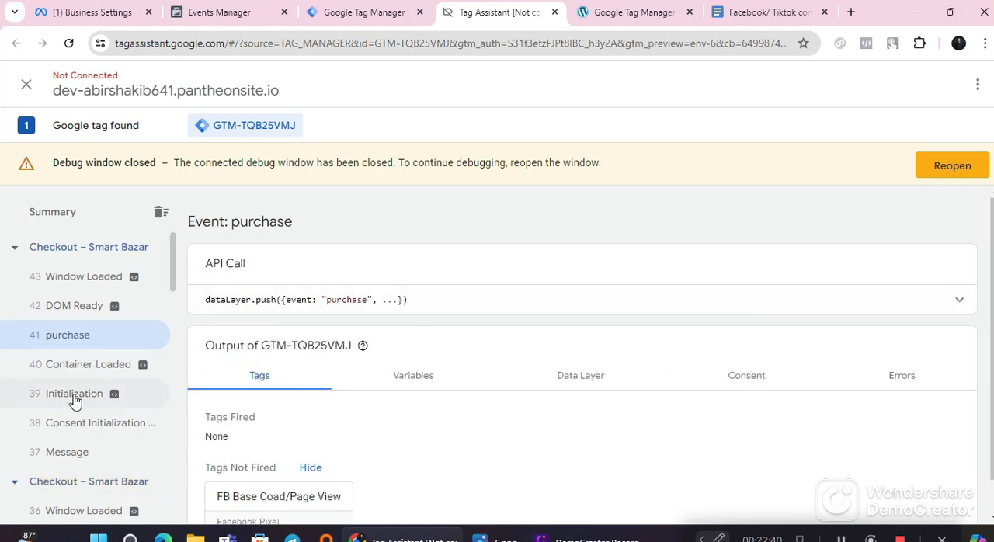
Step: Open the begin_checkout event of the checkout page and highlight the event name in its API call
scroll(78, 403, down, 4)
scroll(83, 409, down, 4)
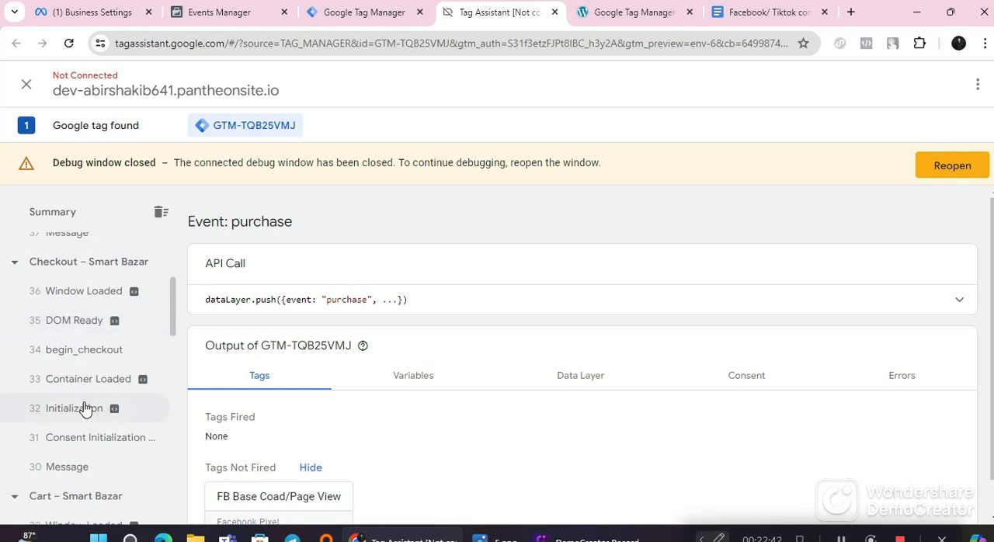
scroll(85, 409, down, 2)
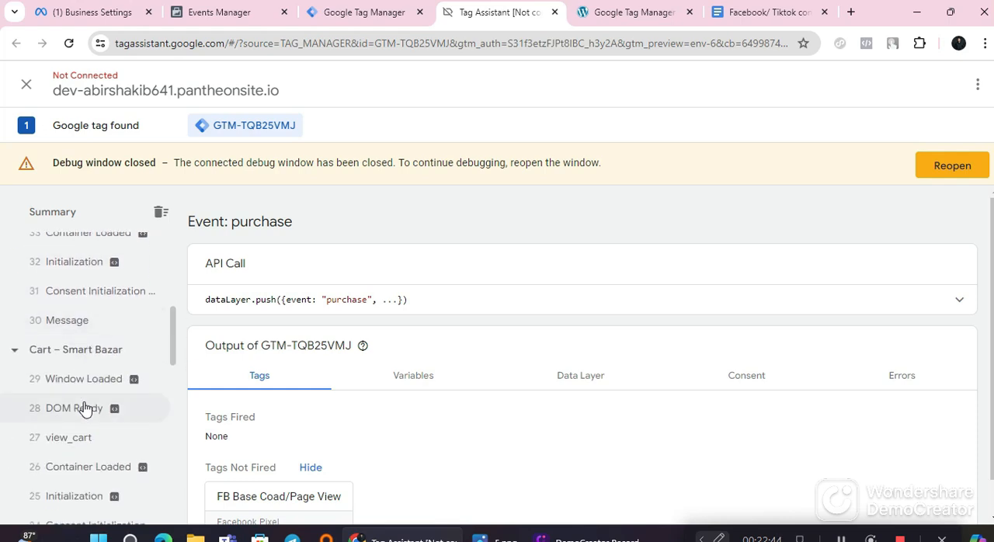
scroll(85, 409, up, 2)
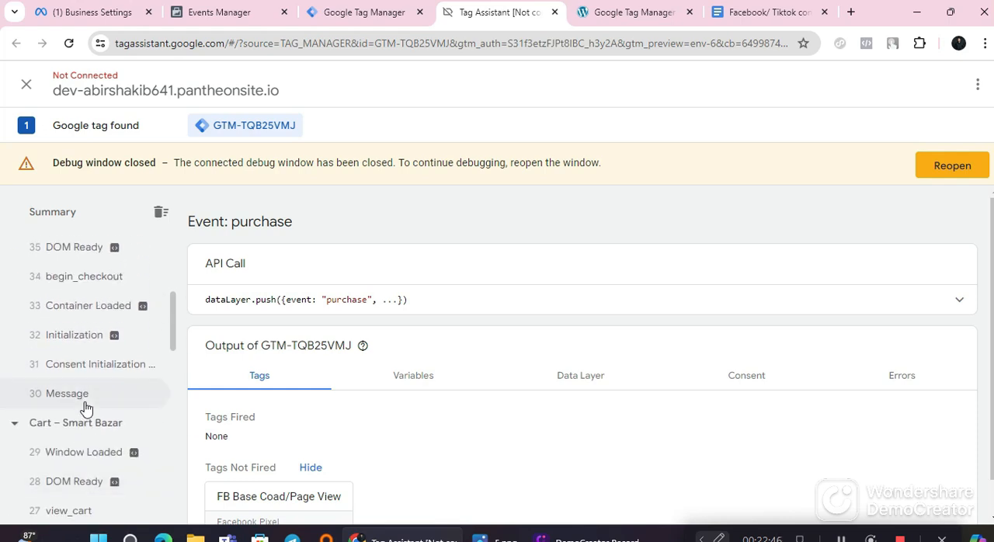
click(113, 278)
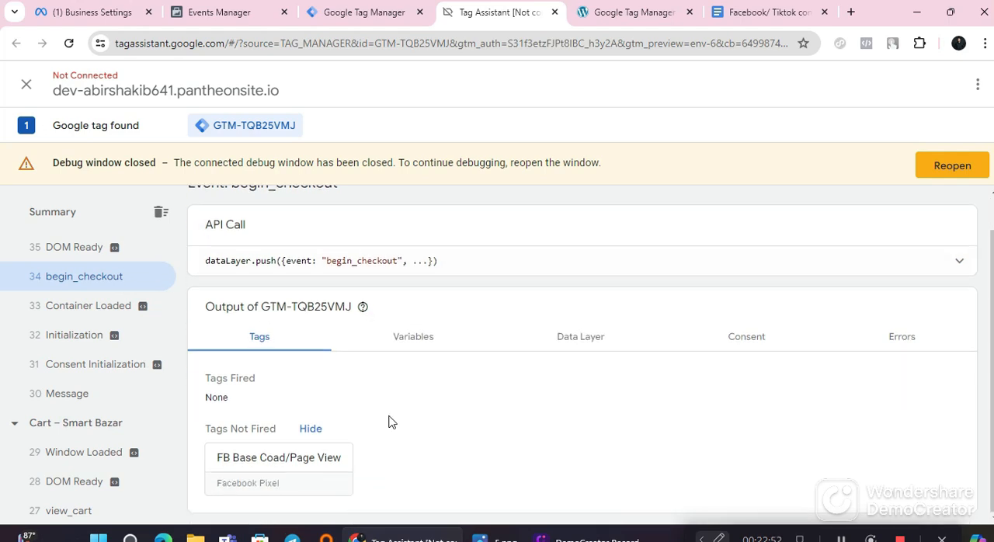
triple_click(358, 299)
click(357, 299)
triple_click(358, 299)
click(358, 299)
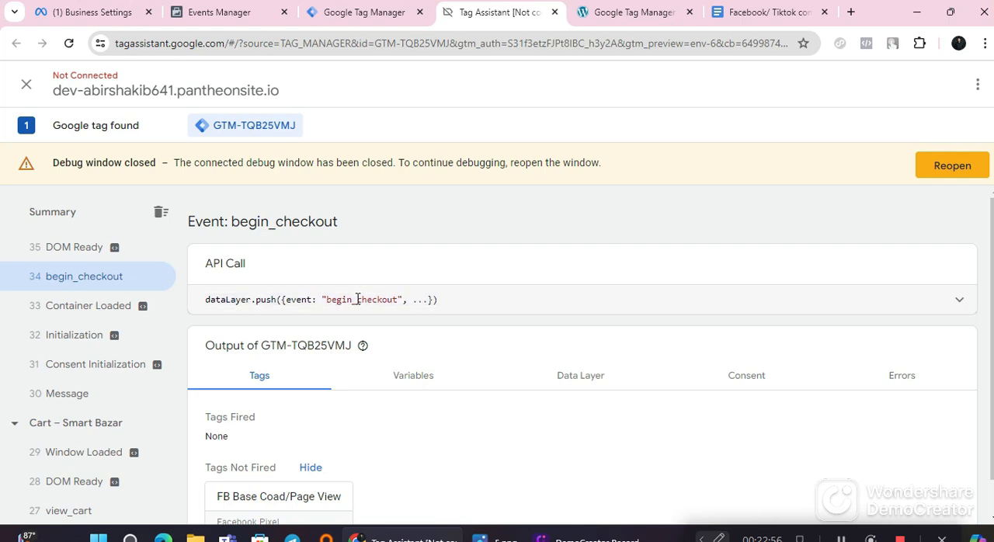
double_click(358, 299)
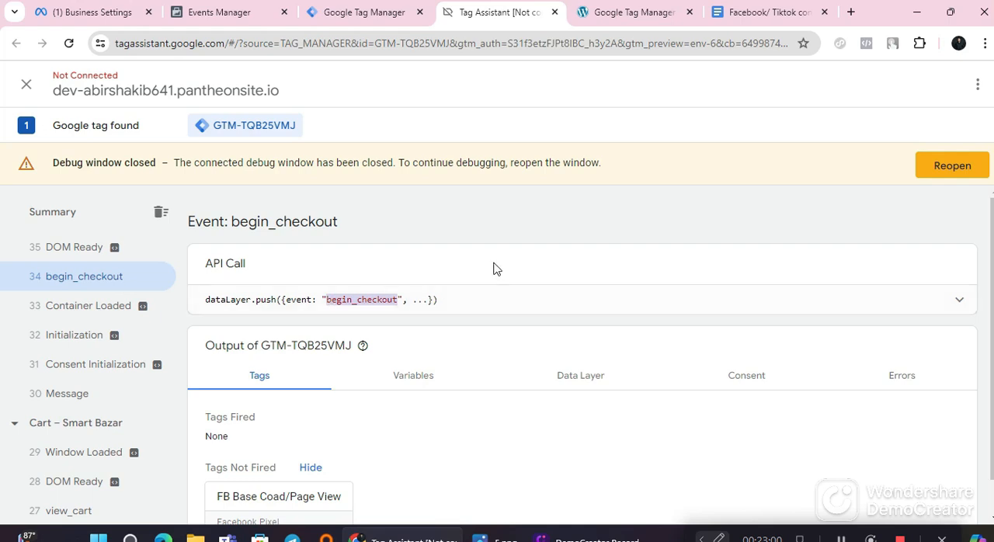
Step: Switch to the Google Docs notes and review the event names for the four custom triggers in Step 07
click(726, 12)
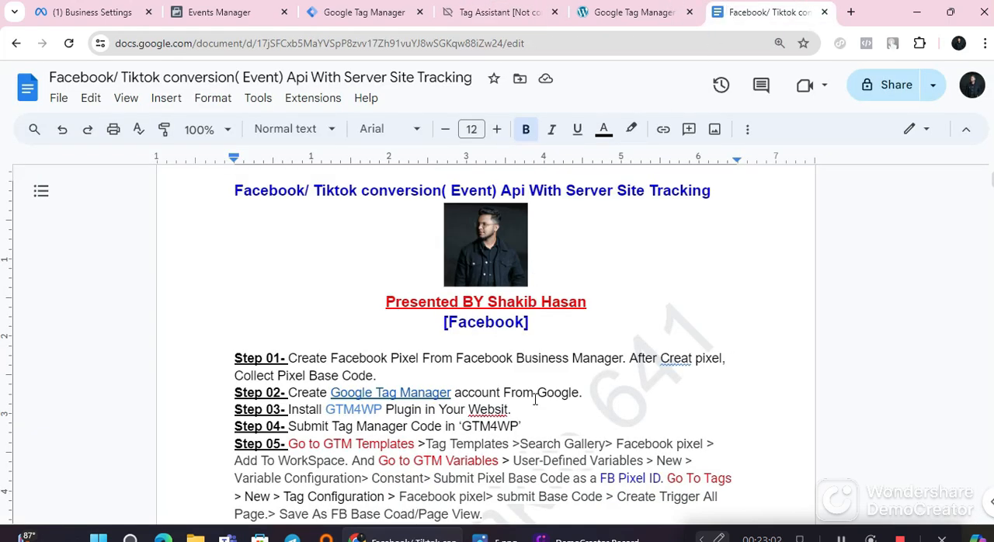
scroll(528, 419, down, 8)
scroll(527, 423, up, 5)
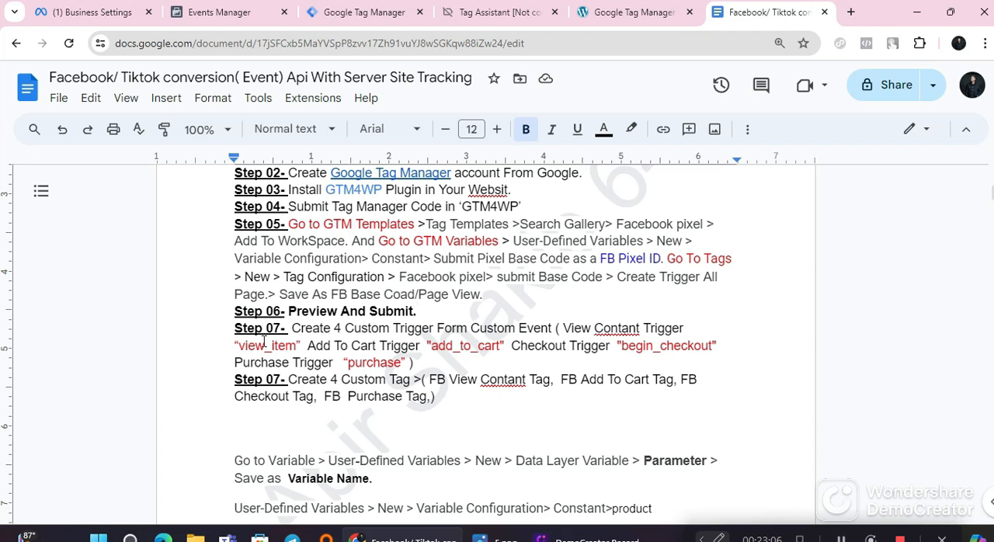
drag(239, 341, 295, 346)
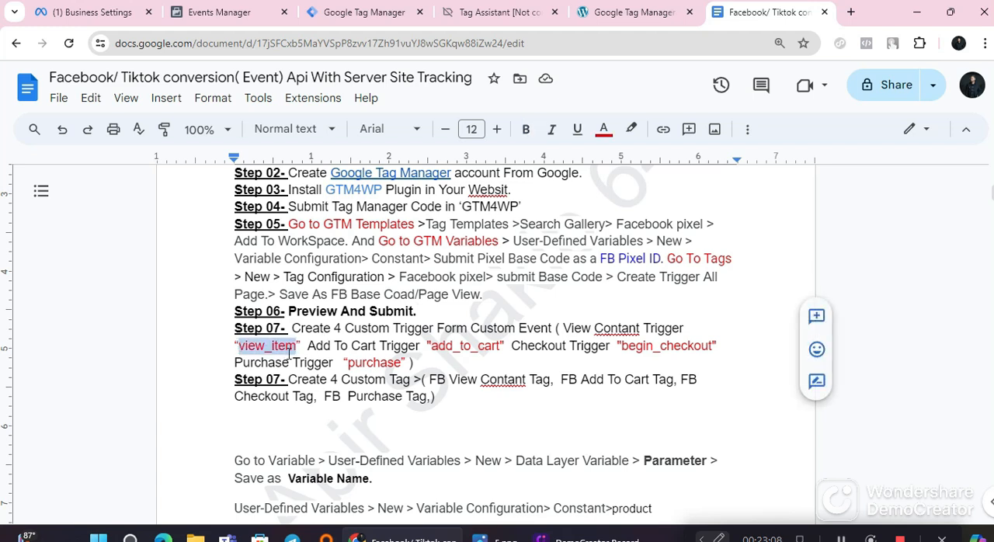
double_click(453, 346)
double_click(651, 348)
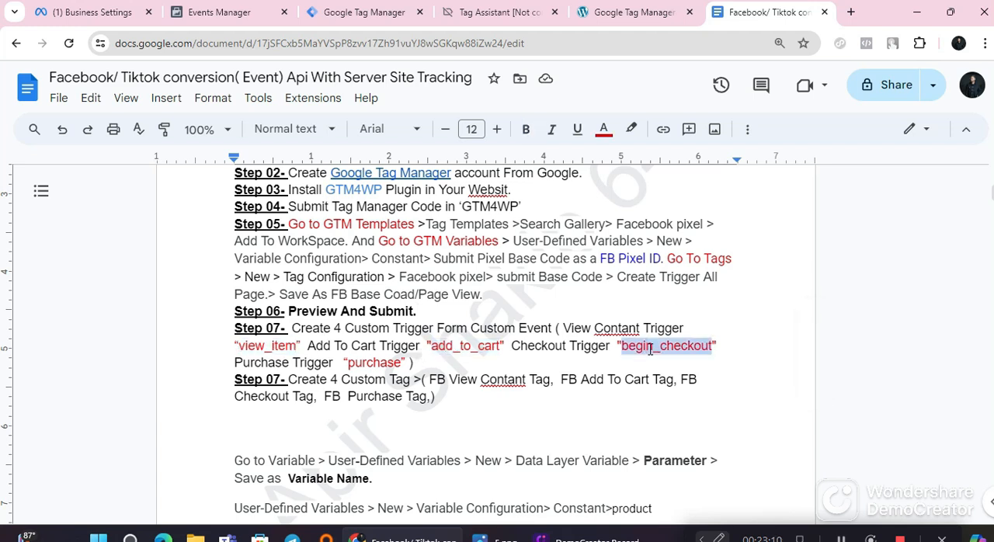
double_click(379, 363)
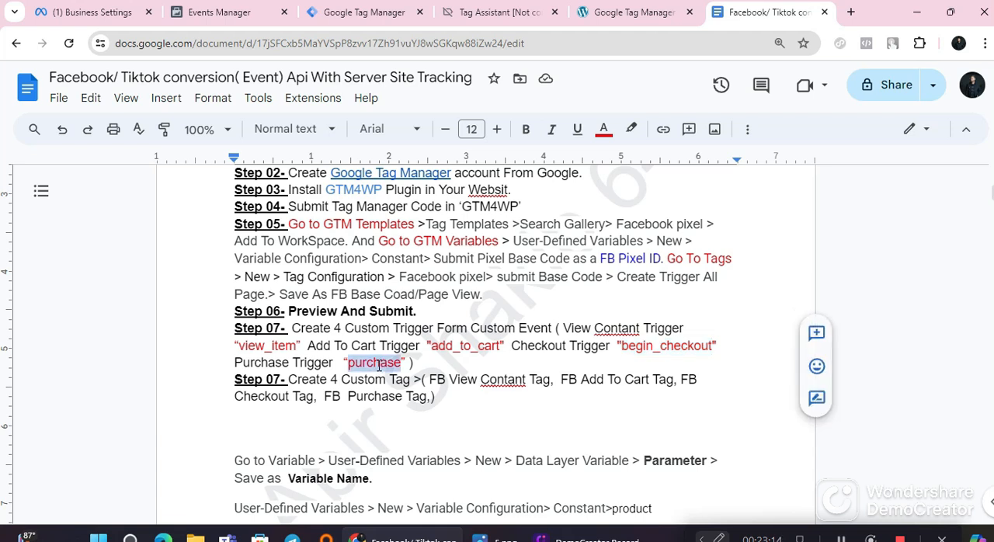
Step: Switch to Google Tag Manager and start a new trigger in the container's triggers
click(354, 11)
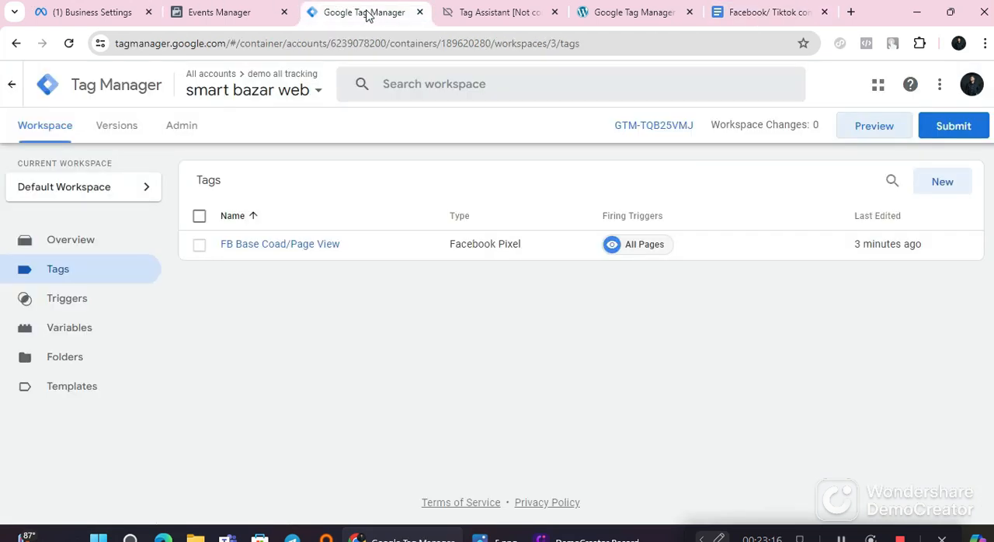
click(104, 302)
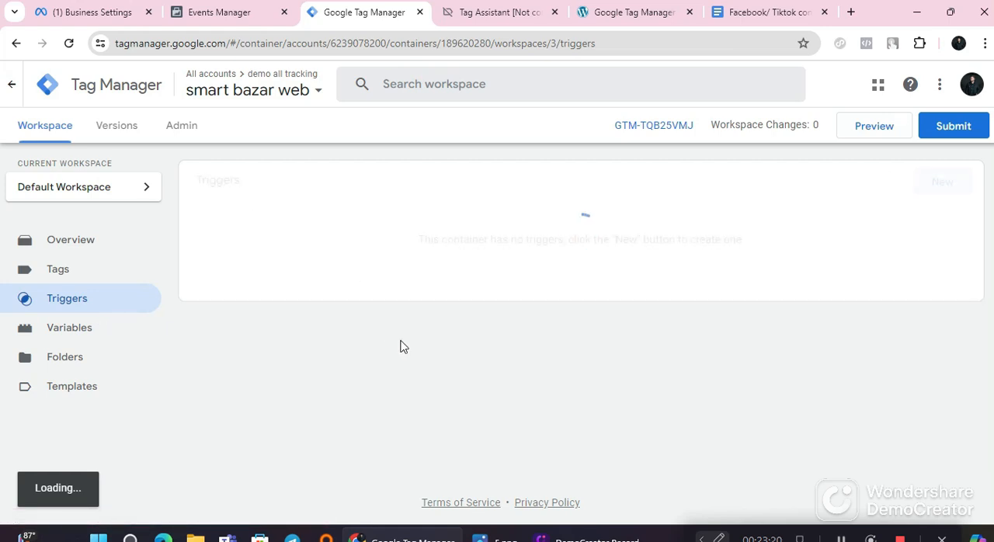
click(938, 194)
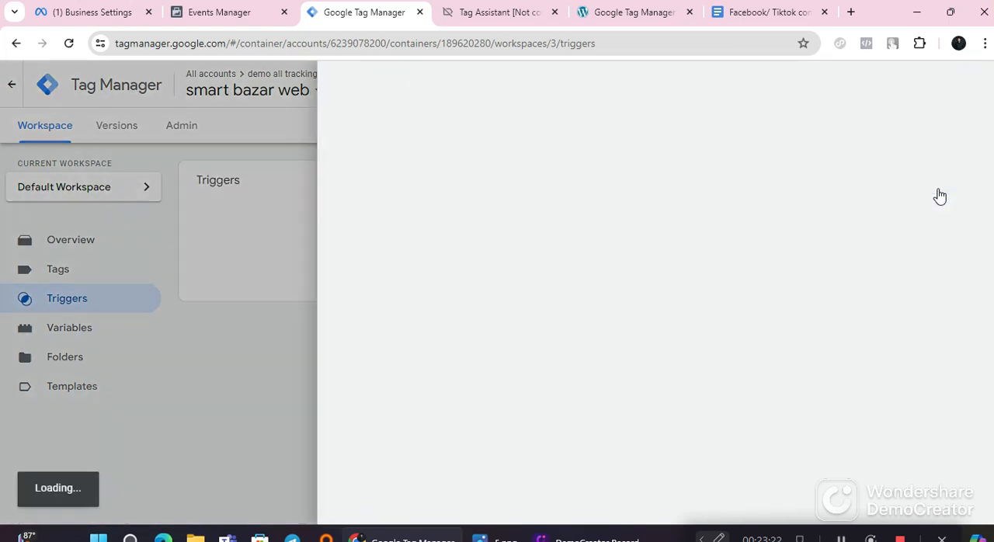
Step: Copy the name "View Contant Trigger" from Step 07 of the Google Docs notes and return to Tag Manager
click(768, 13)
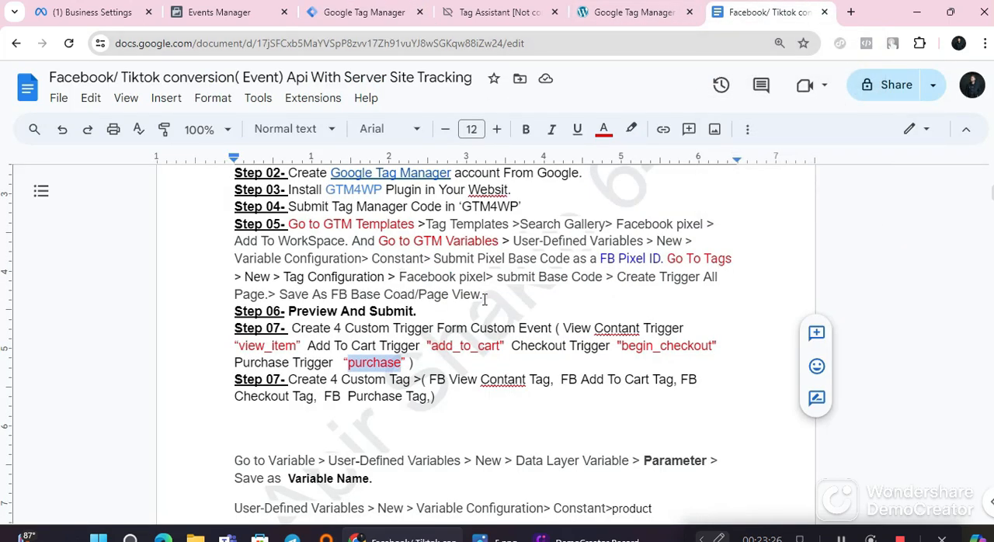
scroll(606, 285, down, 1)
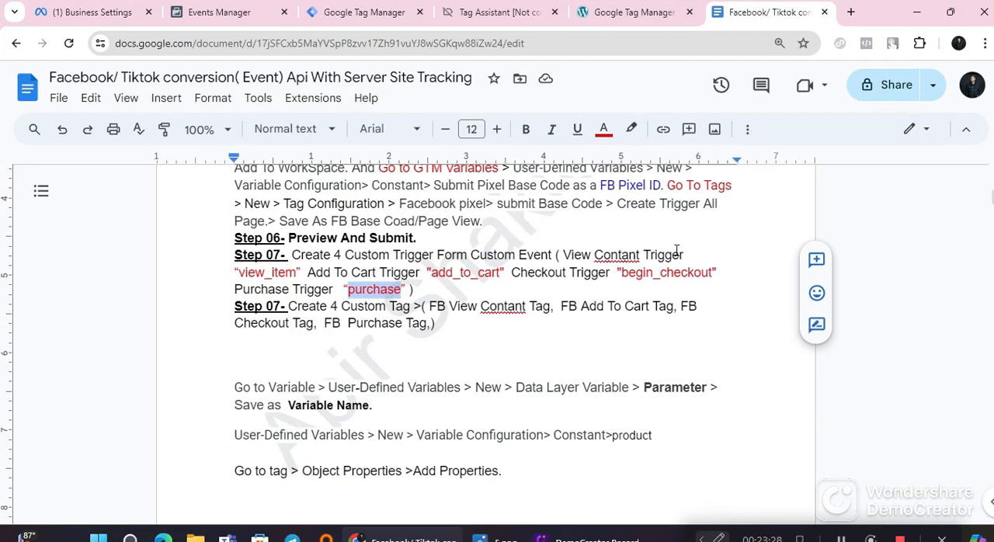
drag(684, 255, 569, 259)
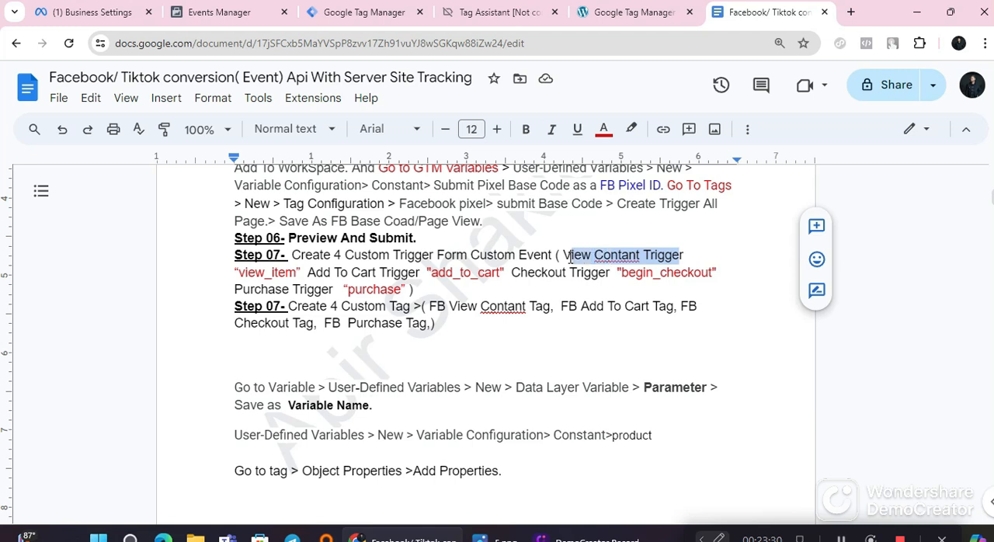
right_click(593, 255)
click(832, 220)
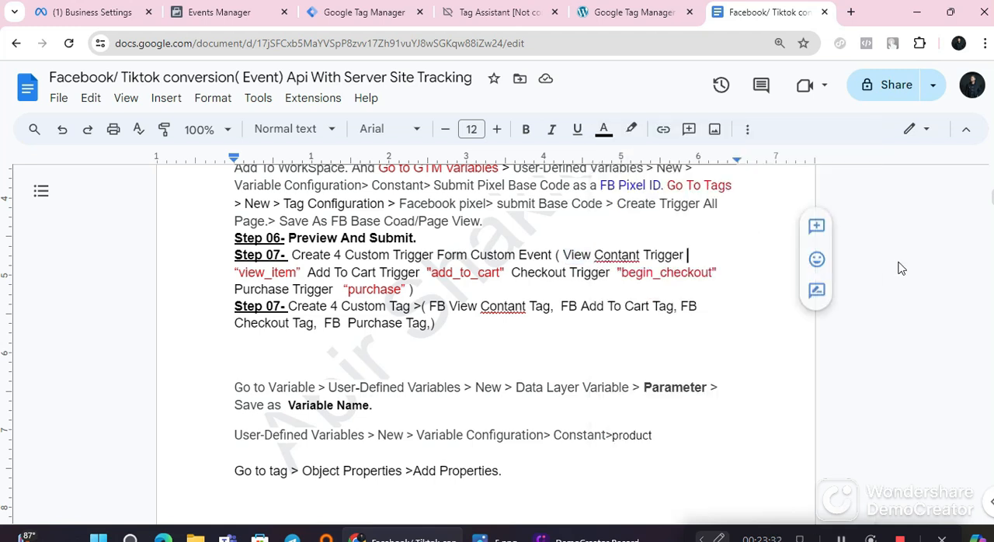
drag(693, 256, 562, 255)
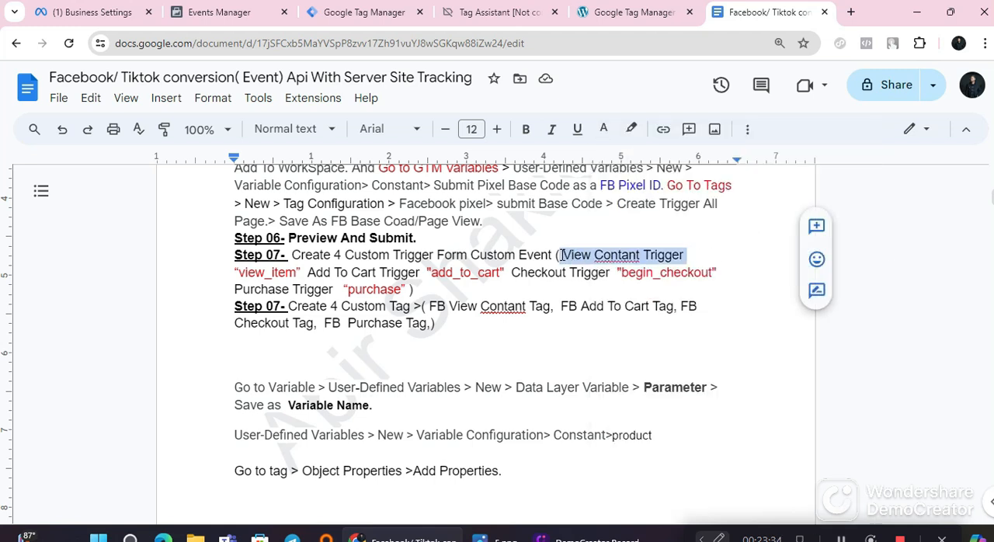
right_click(572, 258)
click(641, 166)
click(337, 10)
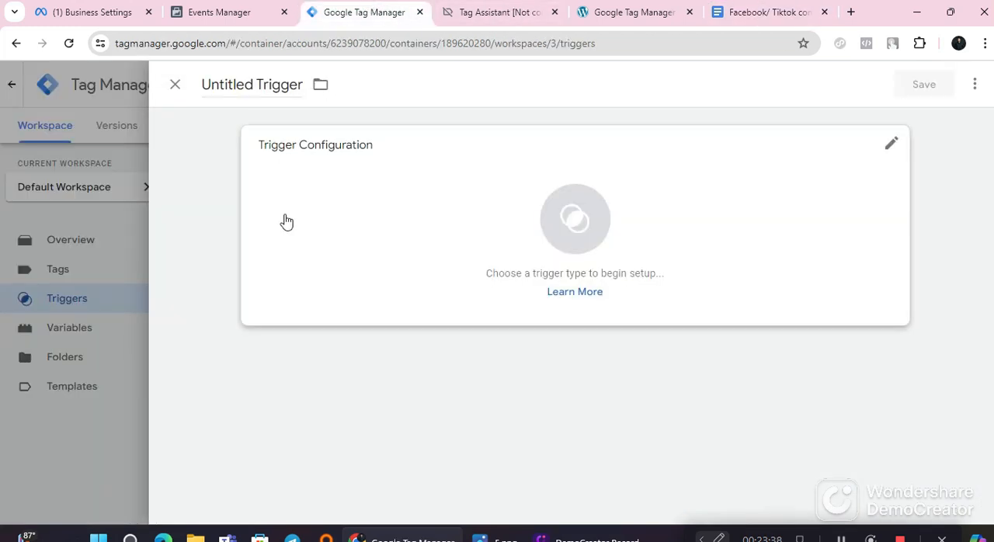
triple_click(233, 90)
right_click(234, 85)
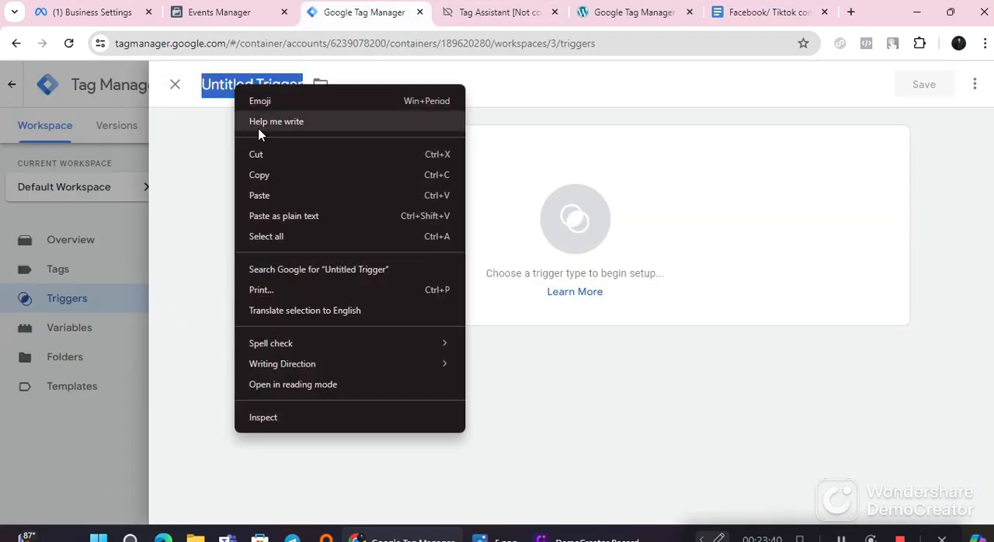
click(268, 195)
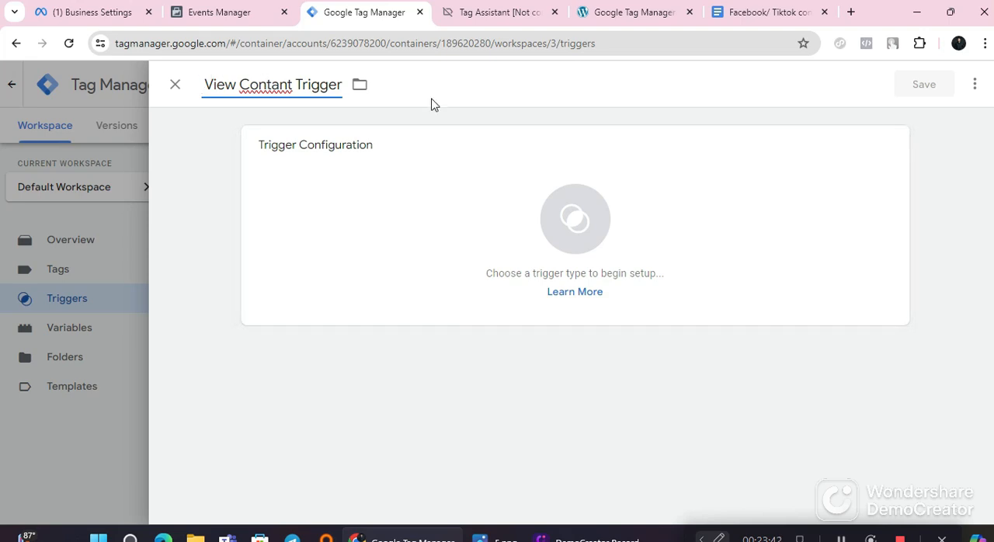
click(409, 255)
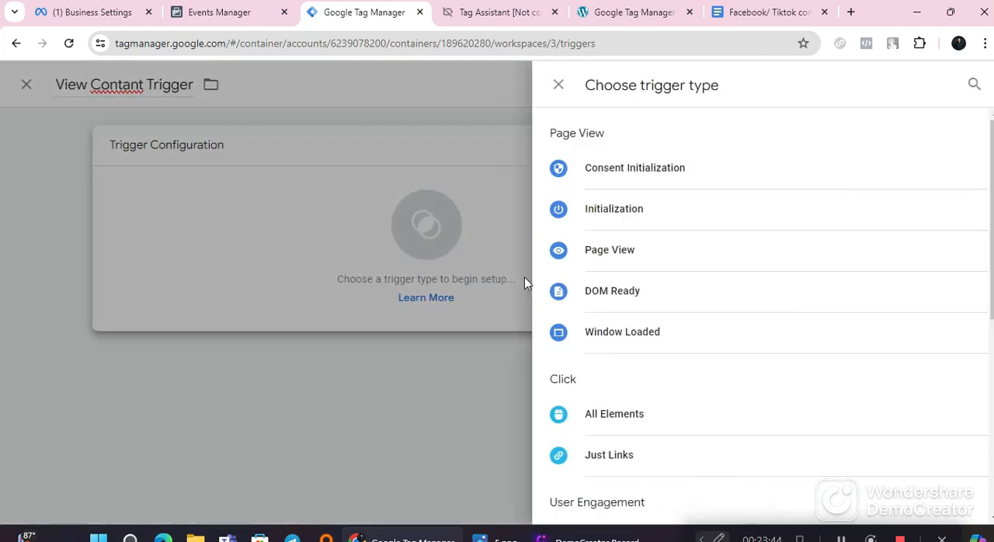
scroll(691, 421, down, 1)
scroll(674, 420, down, 3)
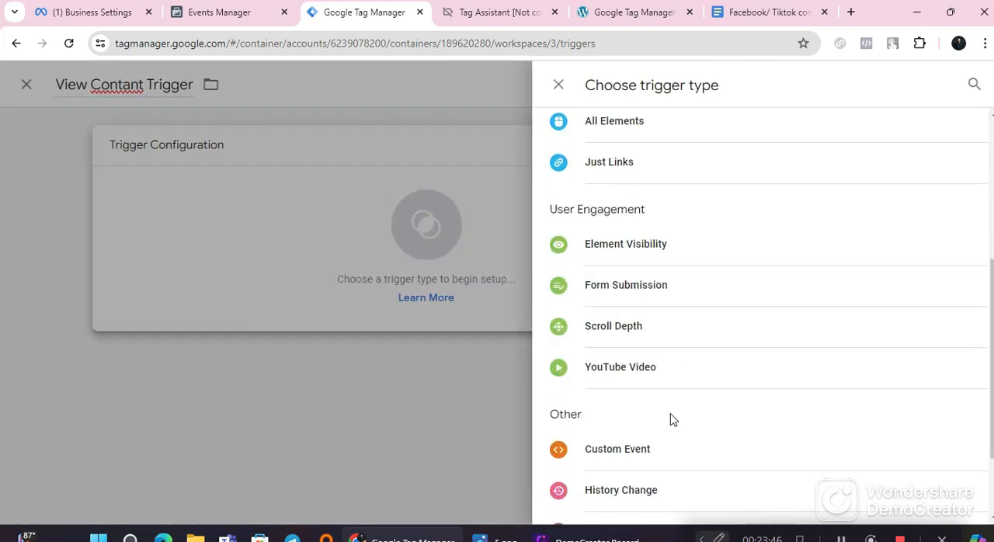
scroll(669, 419, up, 4)
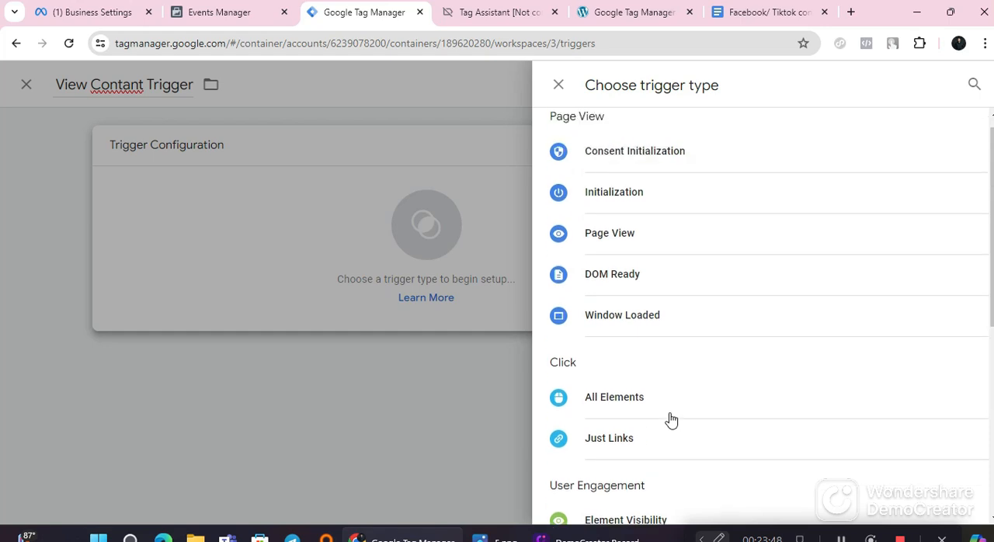
scroll(648, 466, down, 3)
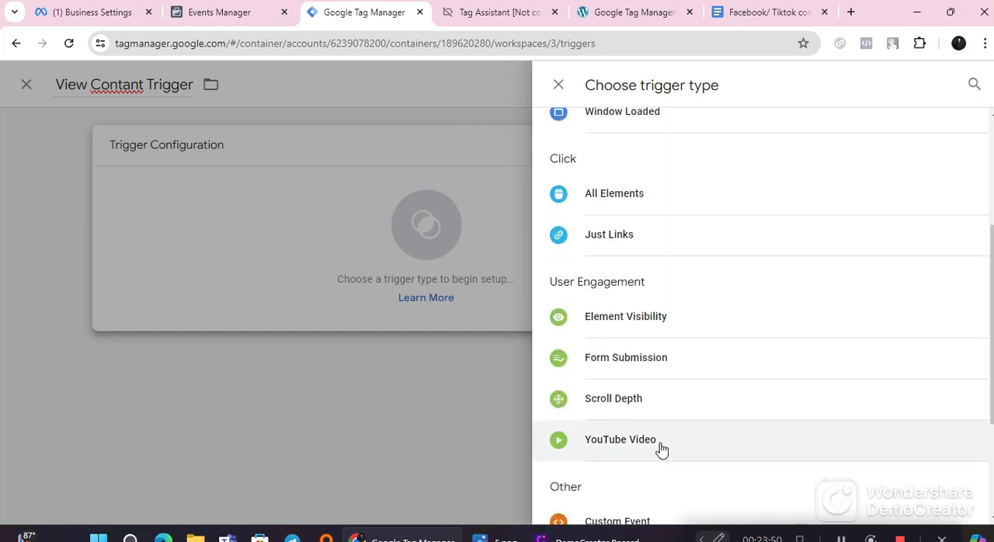
scroll(661, 447, down, 1)
scroll(661, 449, down, 2)
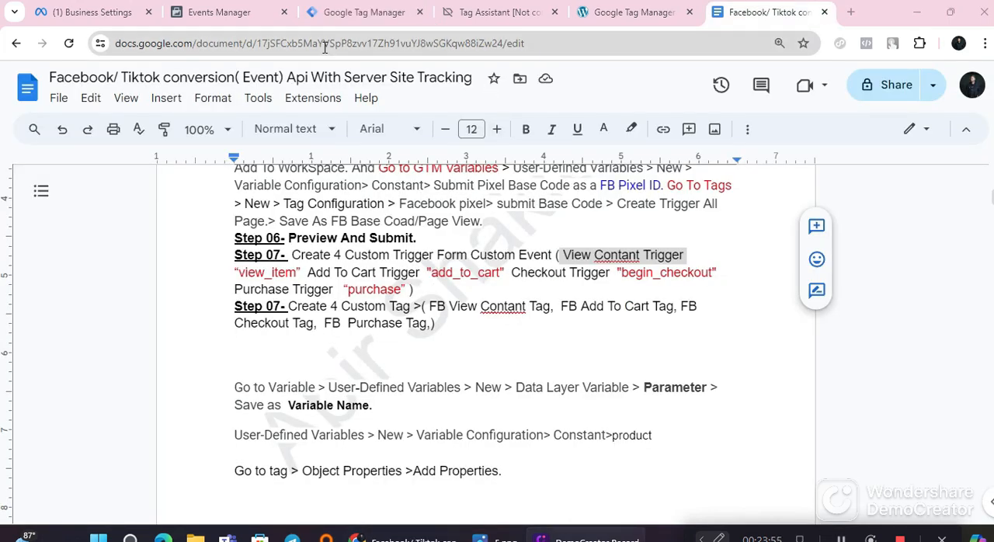
click(361, 13)
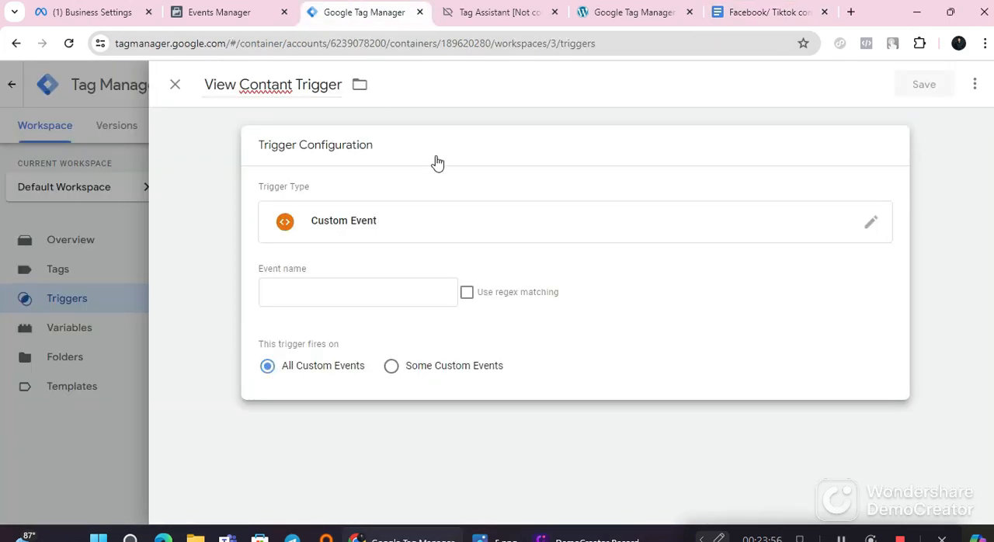
click(173, 85)
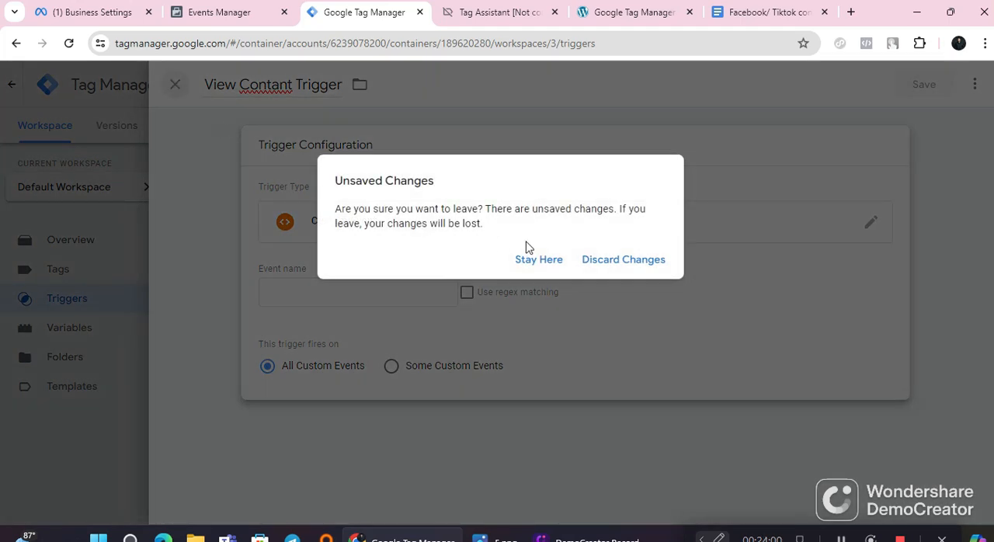
click(619, 264)
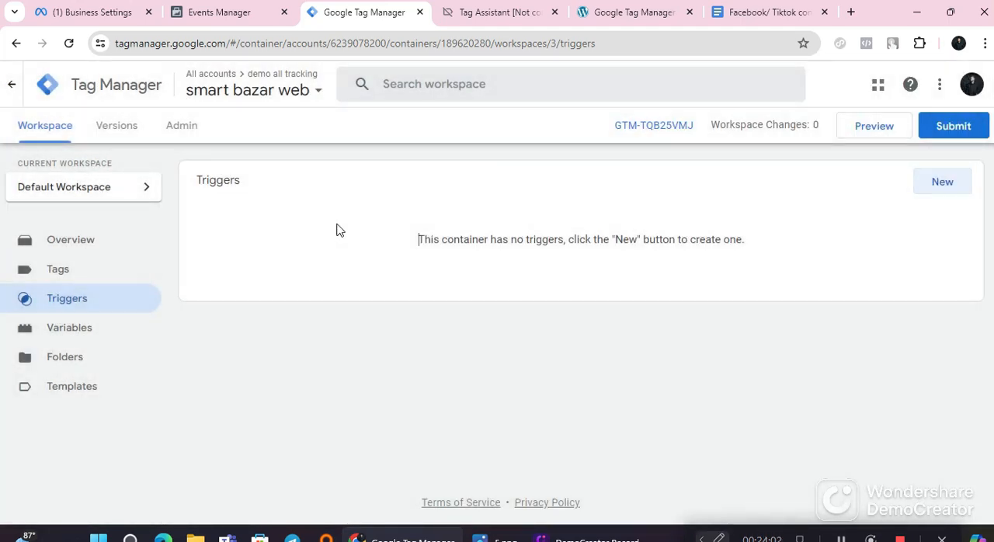
Step: Create a new trigger and name it "View Contant Trigger" using the copied text
click(941, 183)
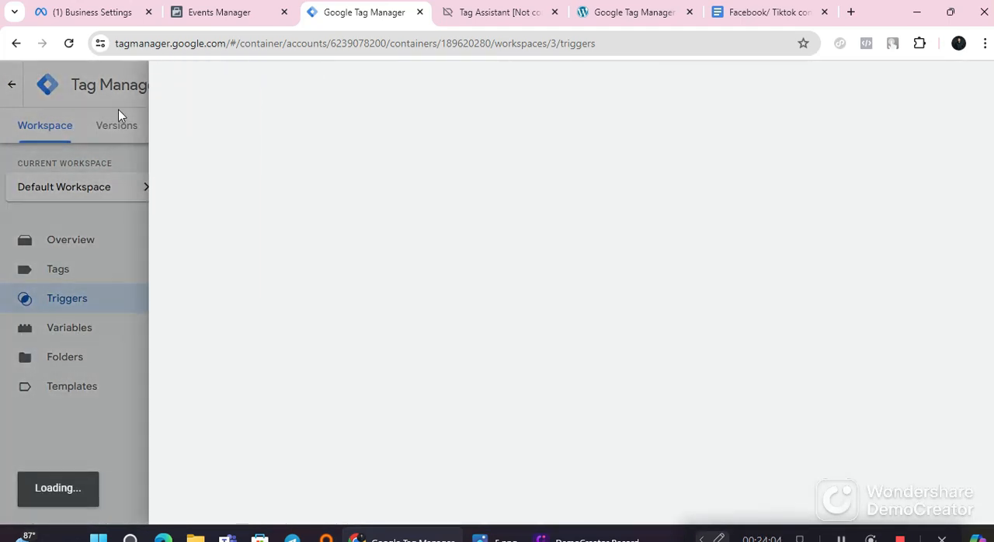
double_click(243, 86)
right_click(241, 87)
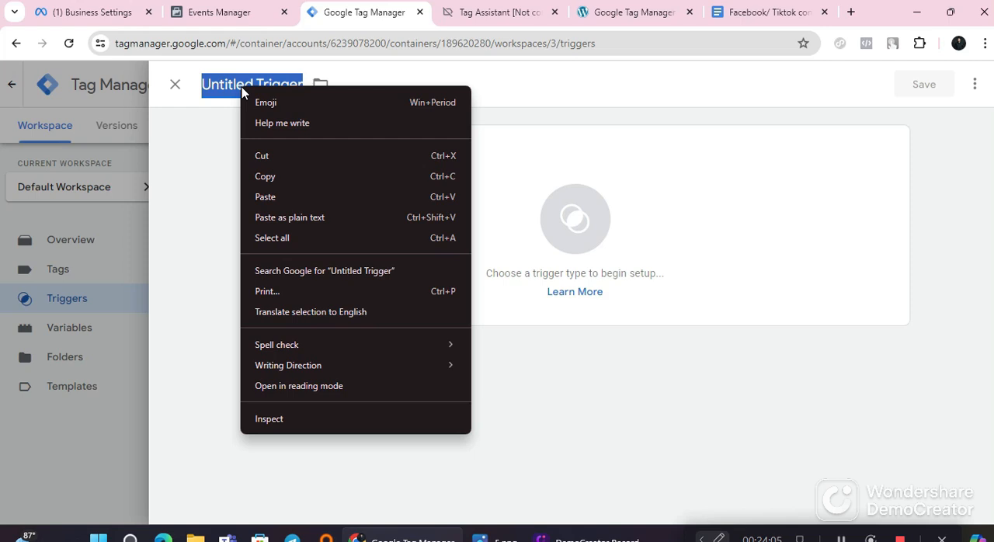
click(290, 216)
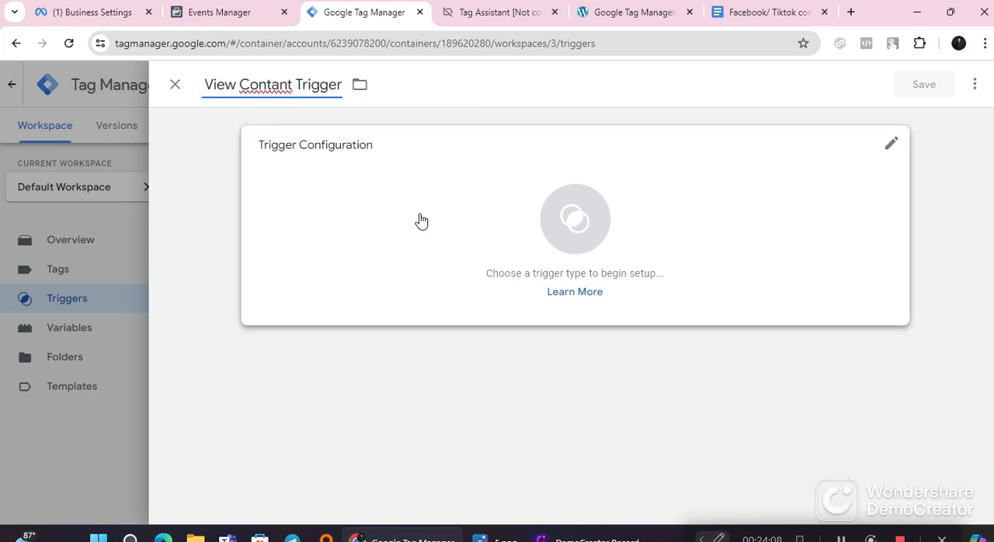
Step: Check the required event type in Step 07 of the notes and set the trigger type to Custom Event
click(505, 240)
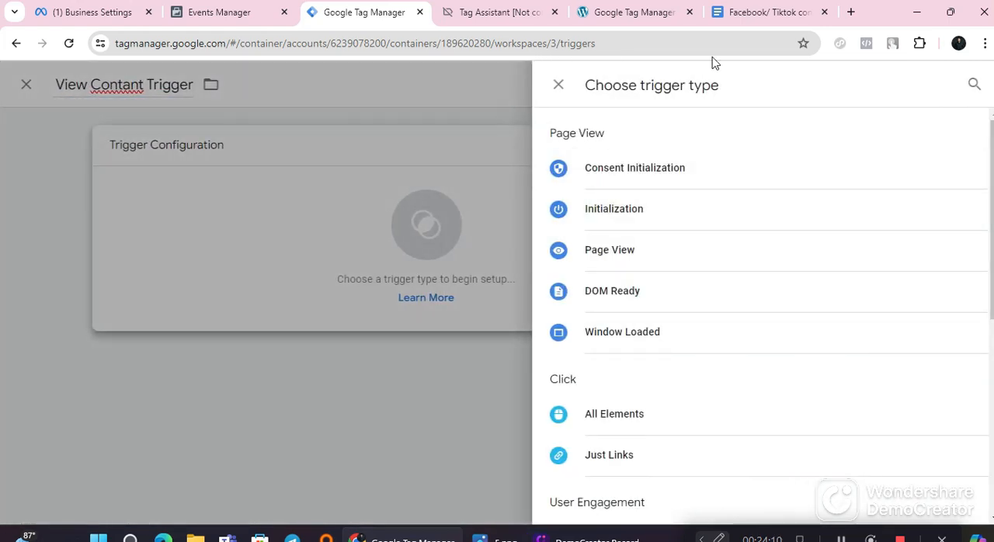
click(763, 12)
drag(471, 255, 552, 250)
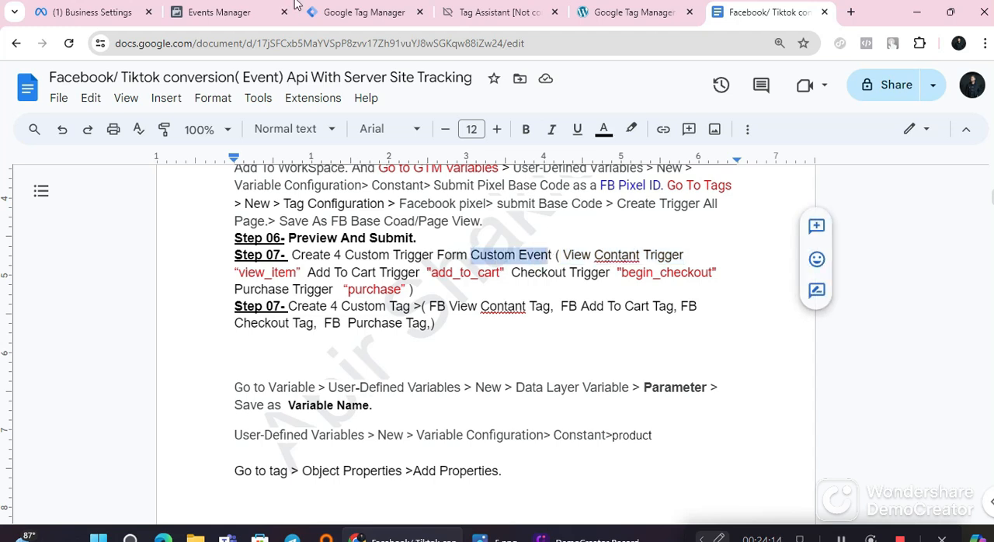
click(365, 11)
scroll(668, 344, down, 3)
scroll(691, 472, down, 2)
click(619, 376)
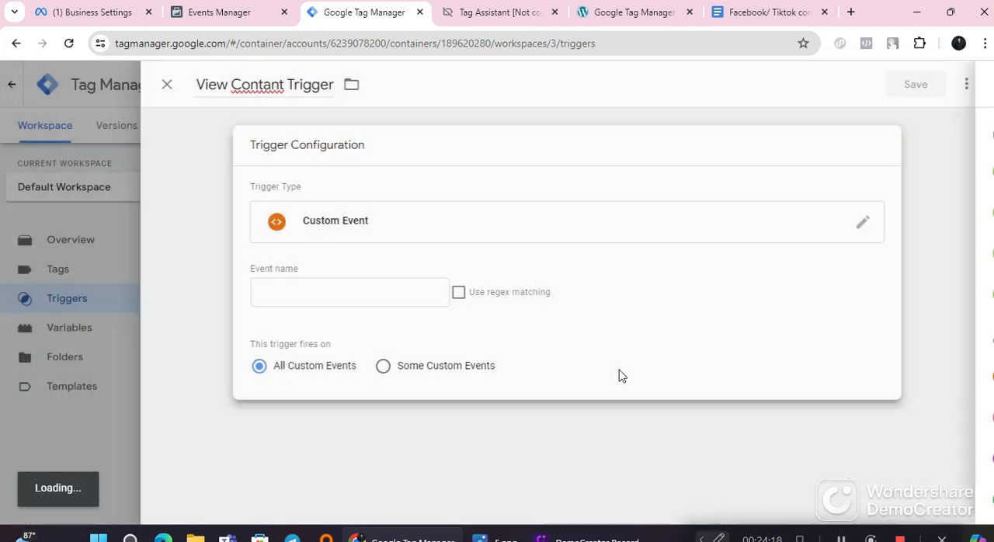
Step: Copy the event name view_item from Step 07 of the Google Docs notes and return to the trigger
click(394, 300)
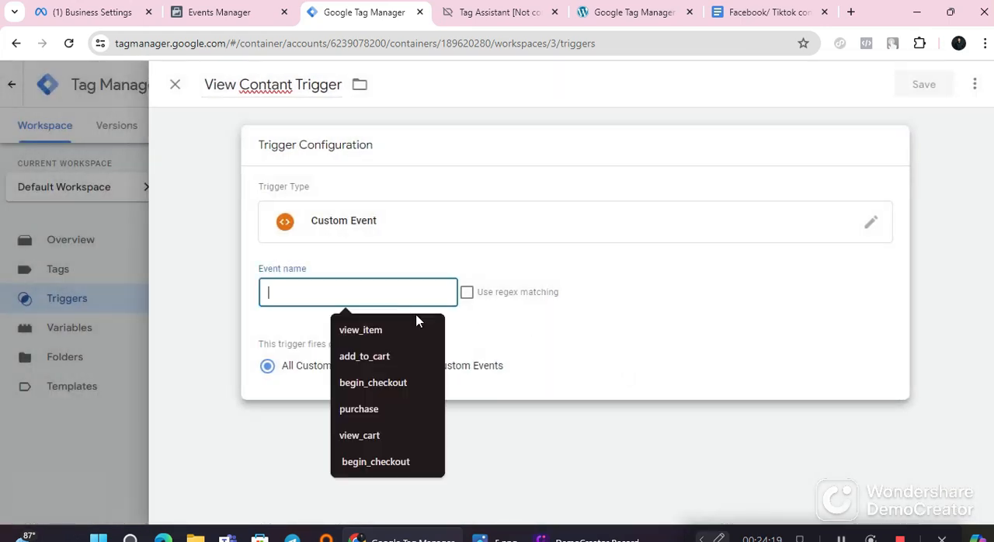
click(765, 11)
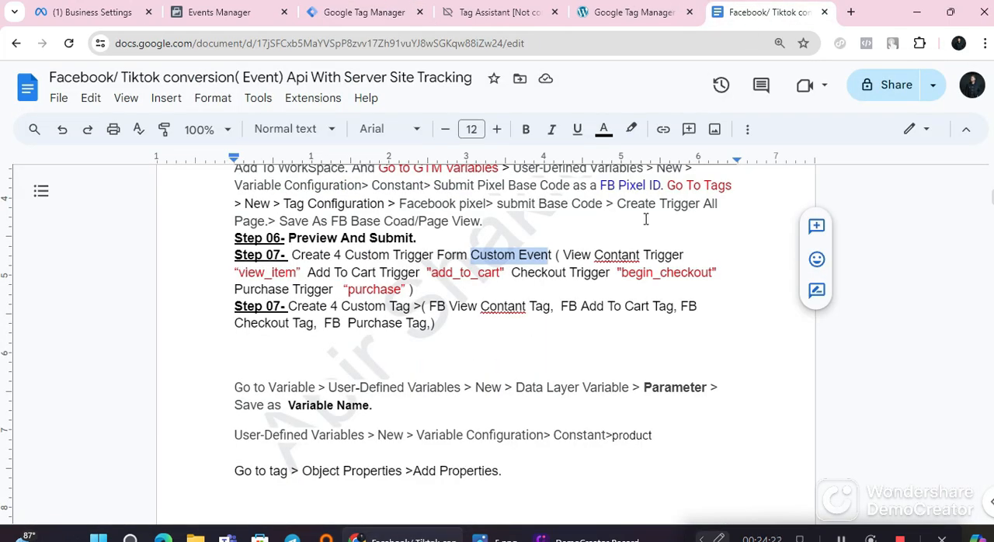
double_click(264, 271)
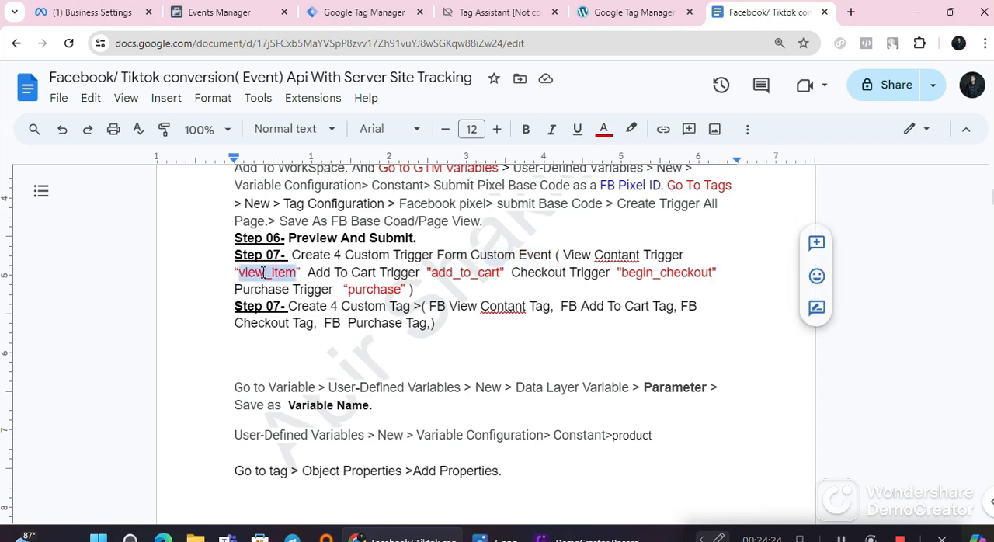
right_click(264, 272)
click(307, 170)
click(364, 11)
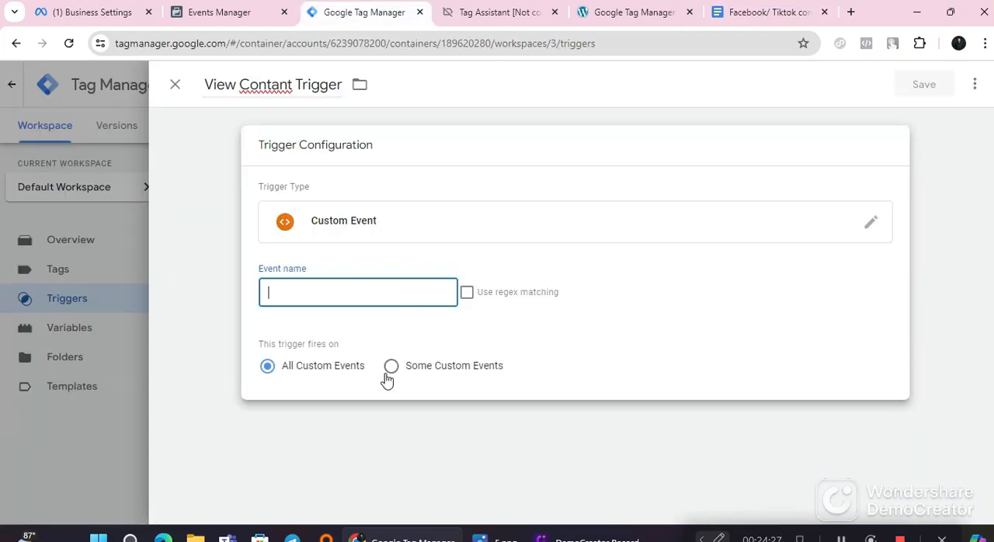
Step: Set the custom event's event name to view_item and save the trigger
click(365, 296)
right_click(362, 298)
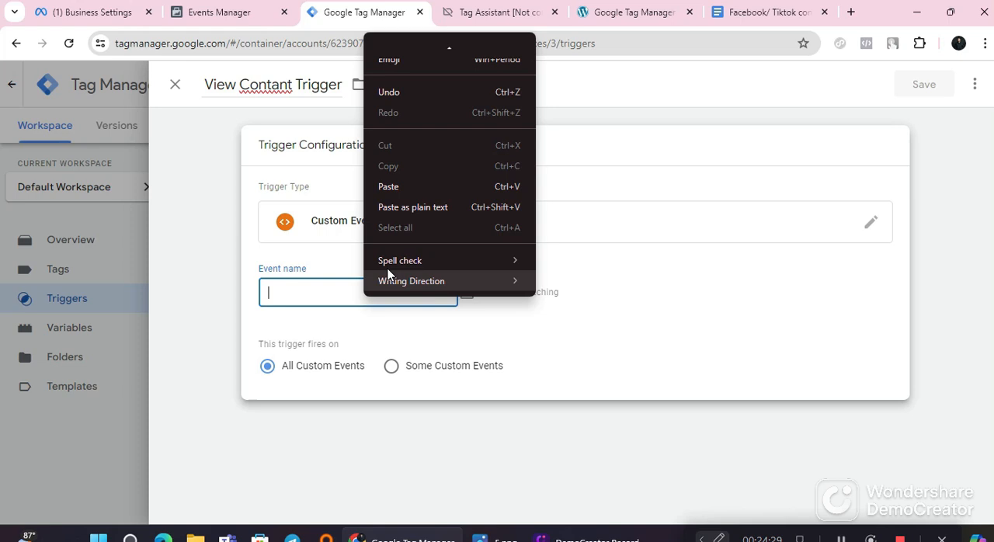
click(393, 186)
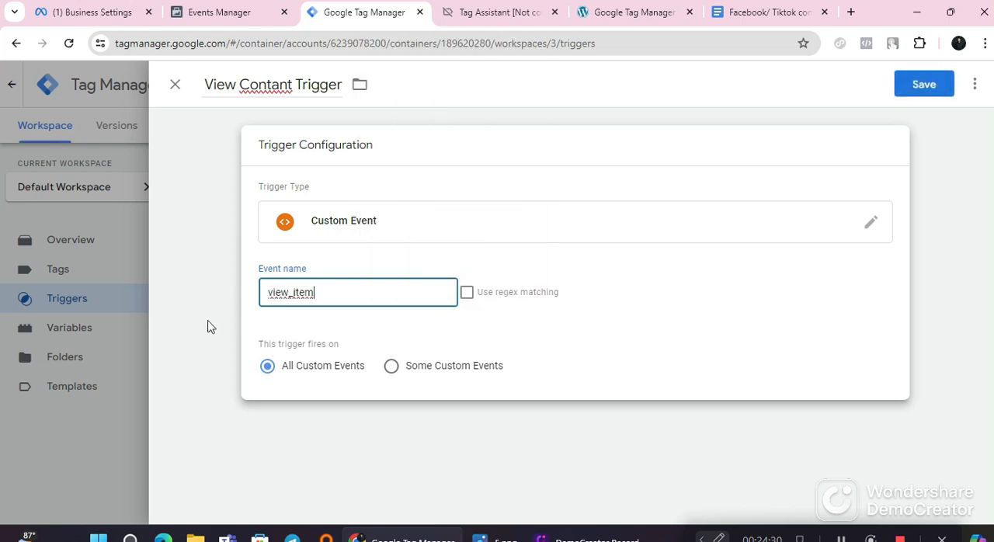
click(923, 87)
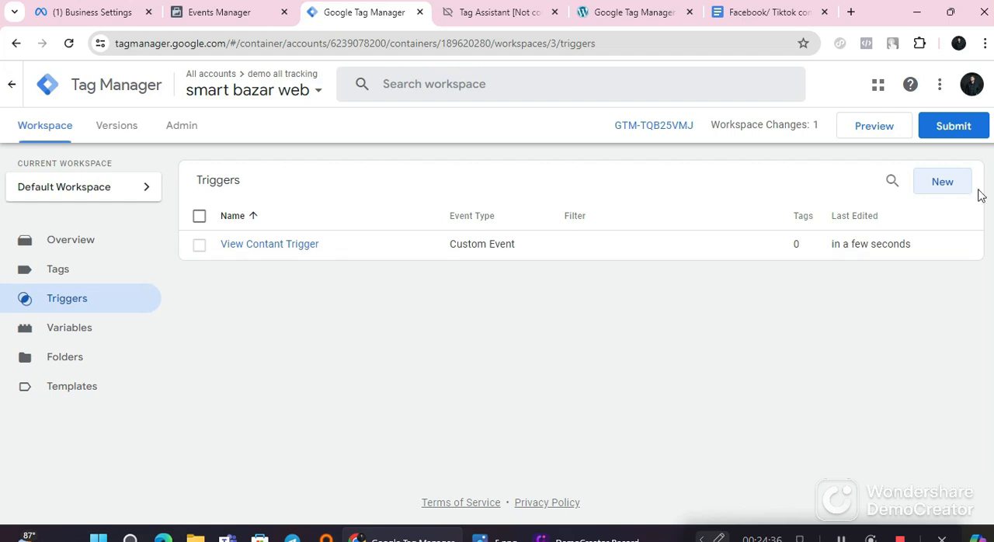
Step: Create a new trigger and name it "Add To Cart Trigger" with the text copied from Step 07 of the Google Docs notes
click(948, 188)
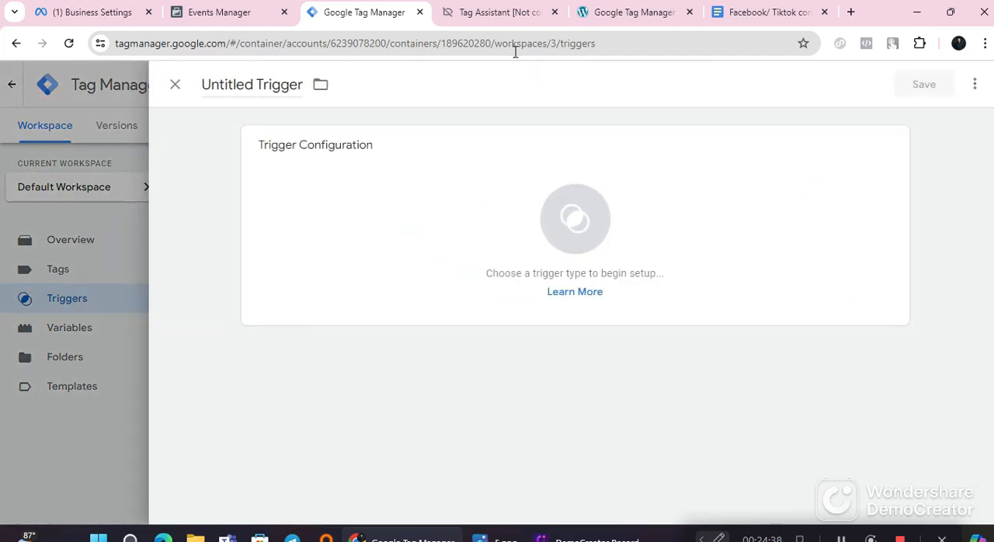
click(771, 12)
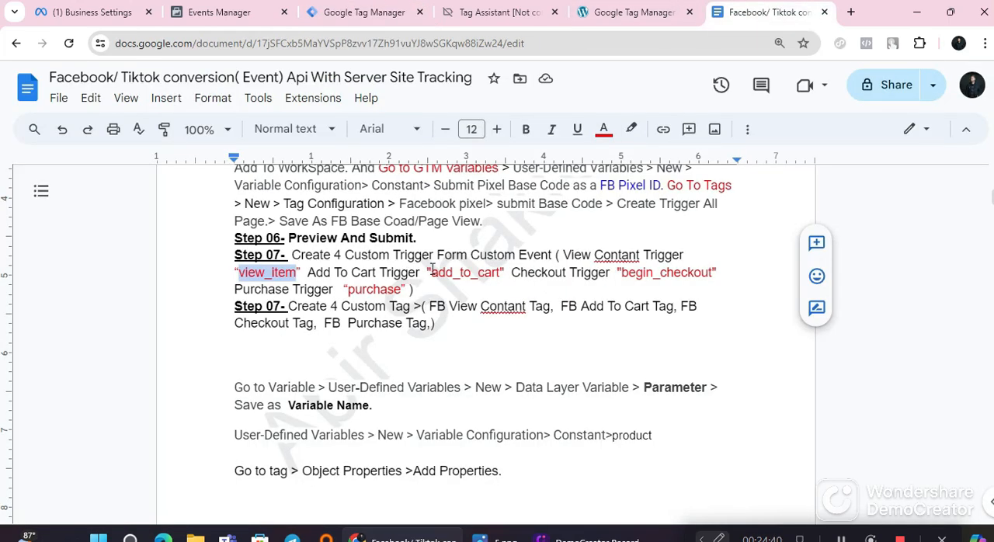
drag(422, 273, 309, 272)
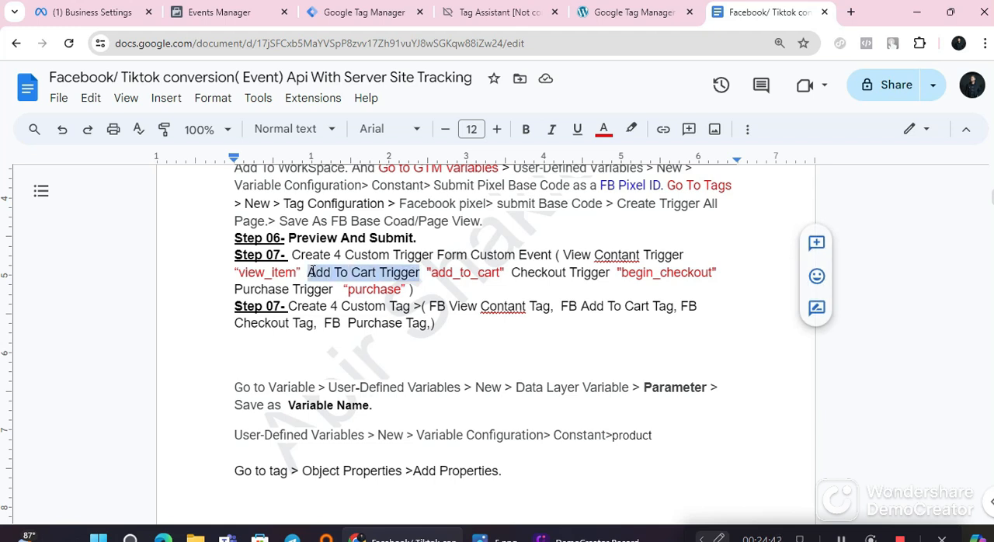
right_click(313, 272)
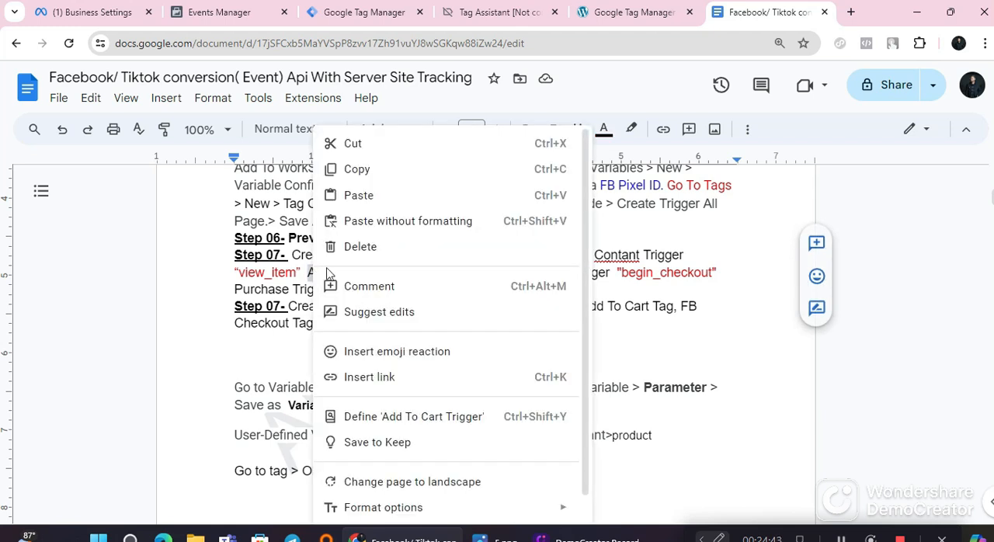
click(367, 168)
click(364, 12)
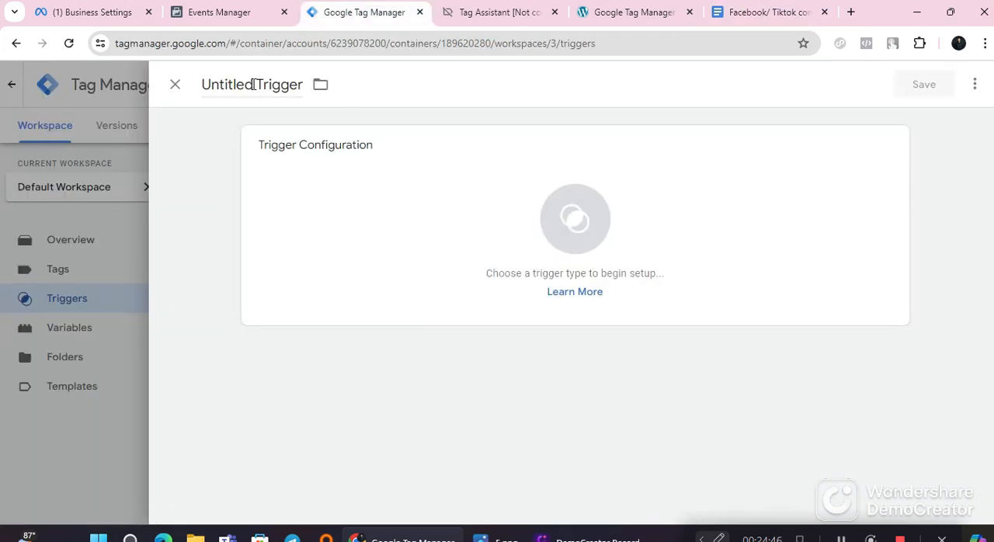
click(254, 84)
right_click(253, 84)
click(288, 193)
Step: Set the trigger type to Custom Event with the event name add_to_cart and save the trigger
click(431, 237)
scroll(657, 384, down, 4)
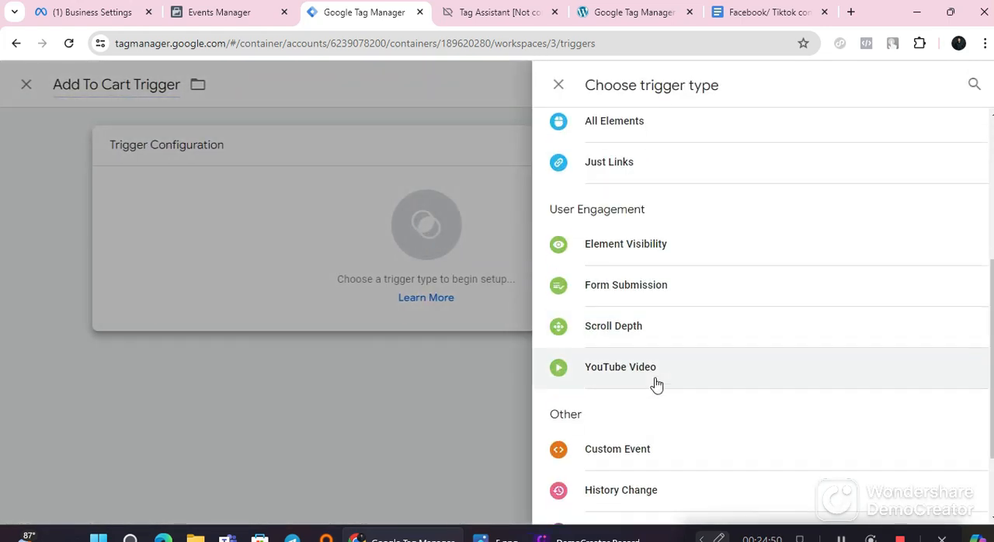
click(630, 454)
click(438, 300)
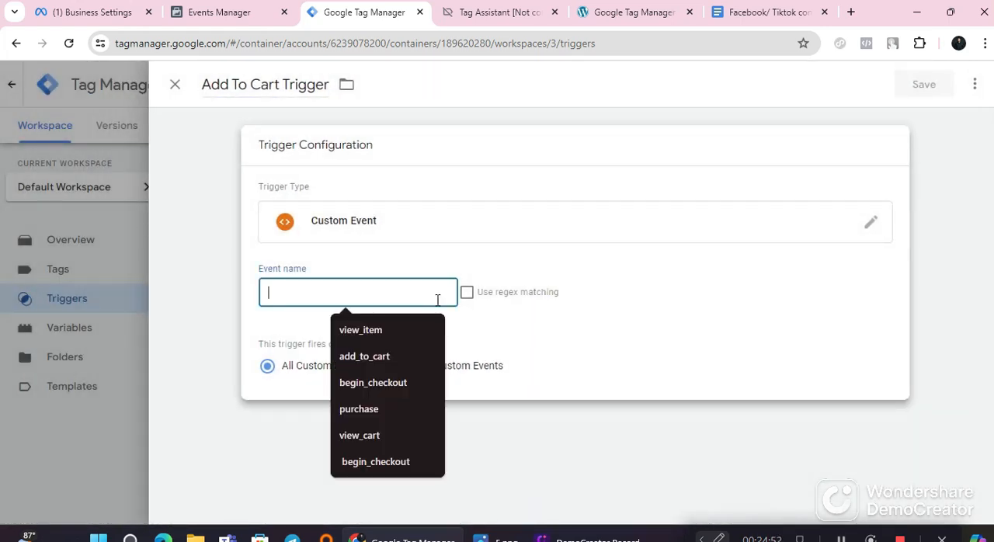
click(365, 357)
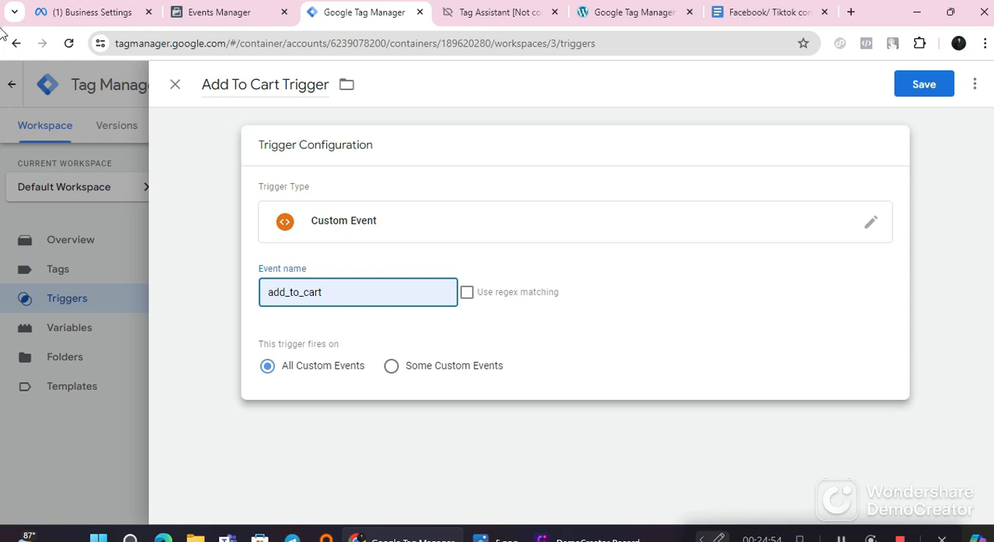
click(922, 83)
Step: Copy "Checkout Trigger" from Step 07 of the Google Docs notes and use it to name a new Tag Manager trigger
click(772, 13)
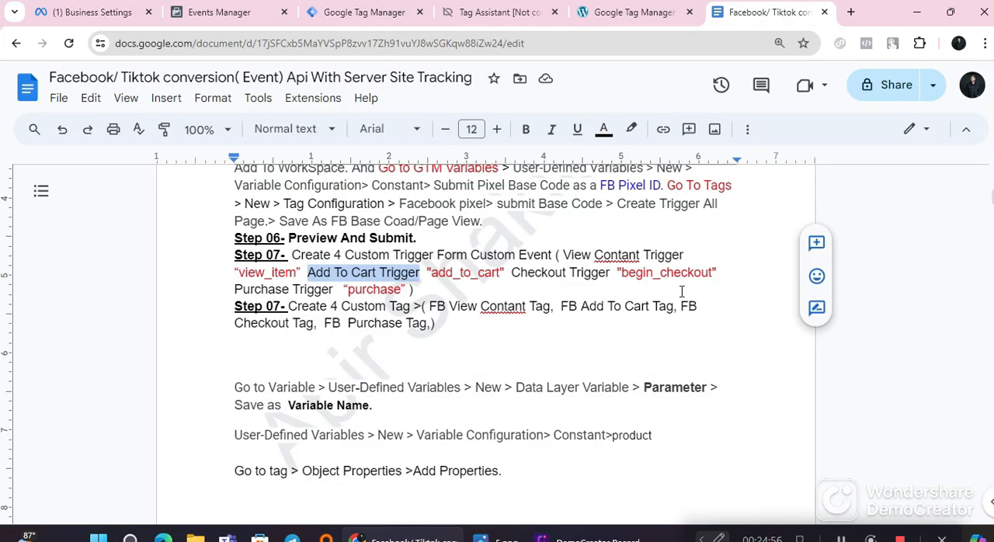
drag(511, 272, 611, 277)
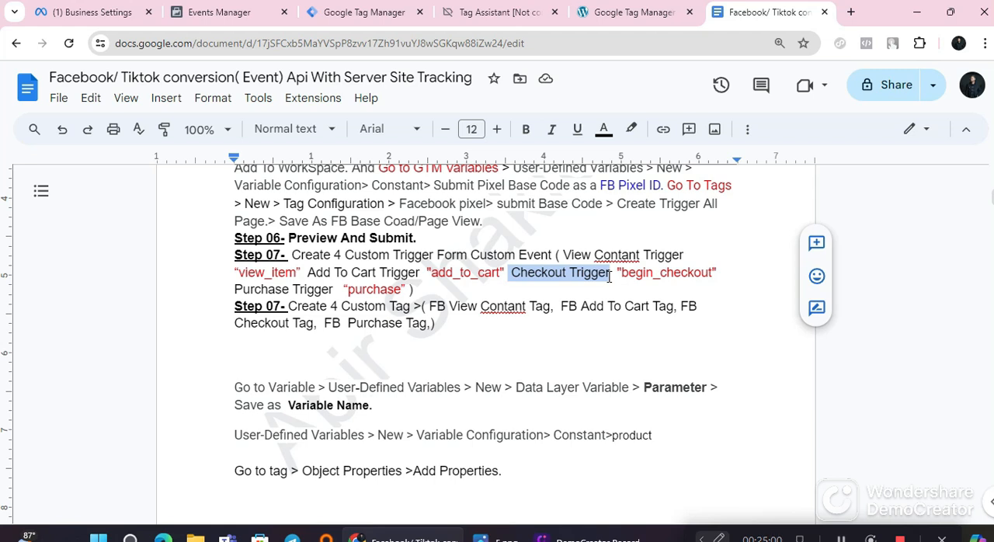
right_click(610, 278)
click(621, 168)
click(356, 11)
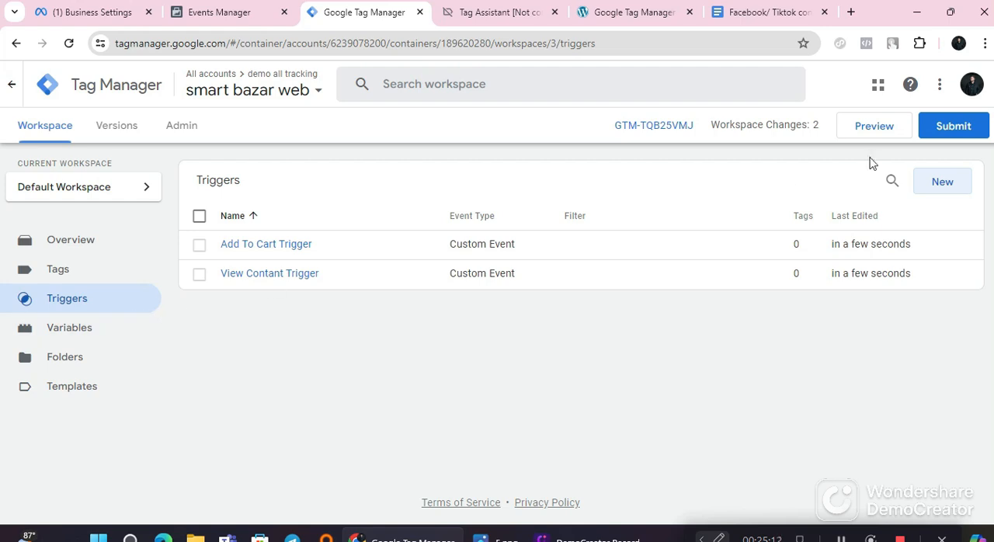
click(942, 181)
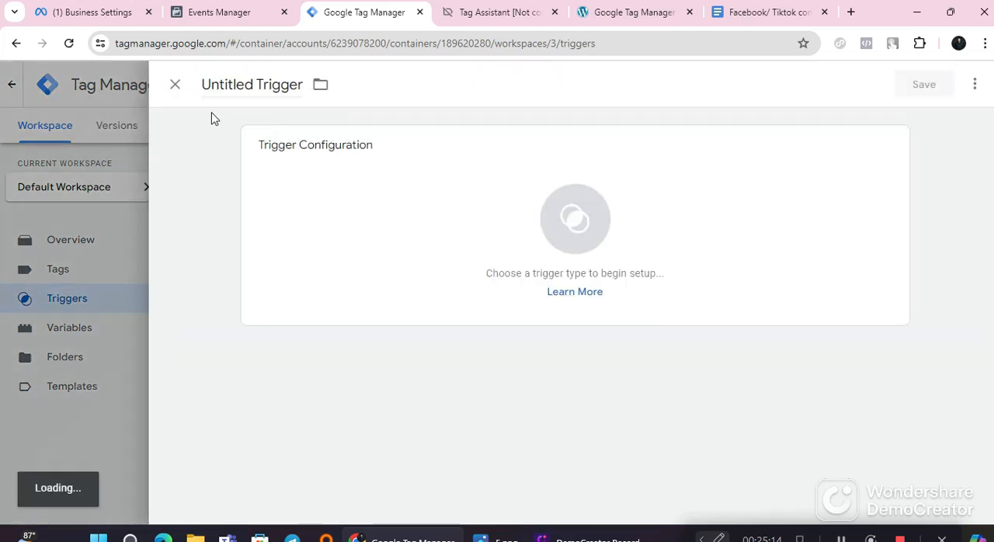
click(235, 83)
right_click(235, 83)
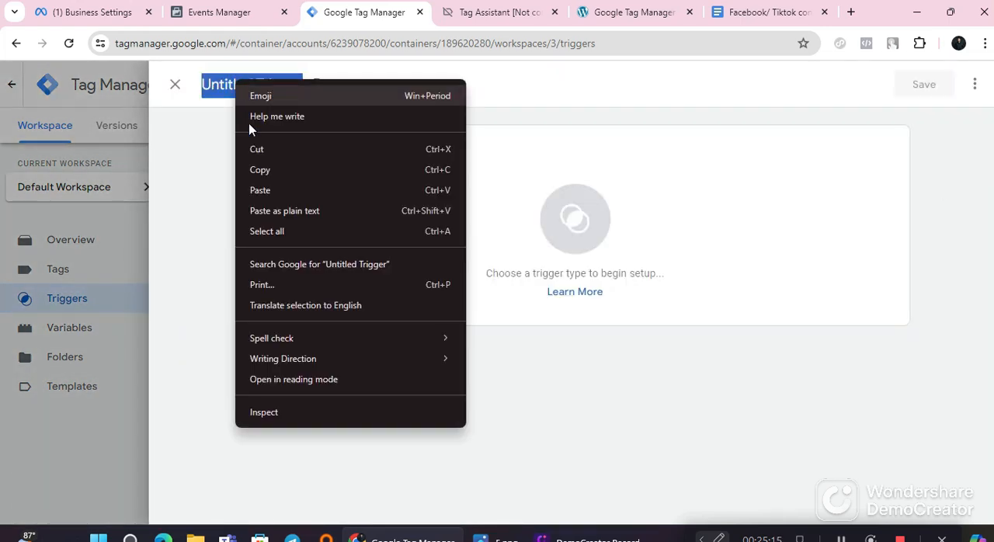
click(269, 187)
Step: Make the checkout trigger a Custom Event with the event name begin_checkout and save it
click(588, 277)
scroll(696, 361, down, 4)
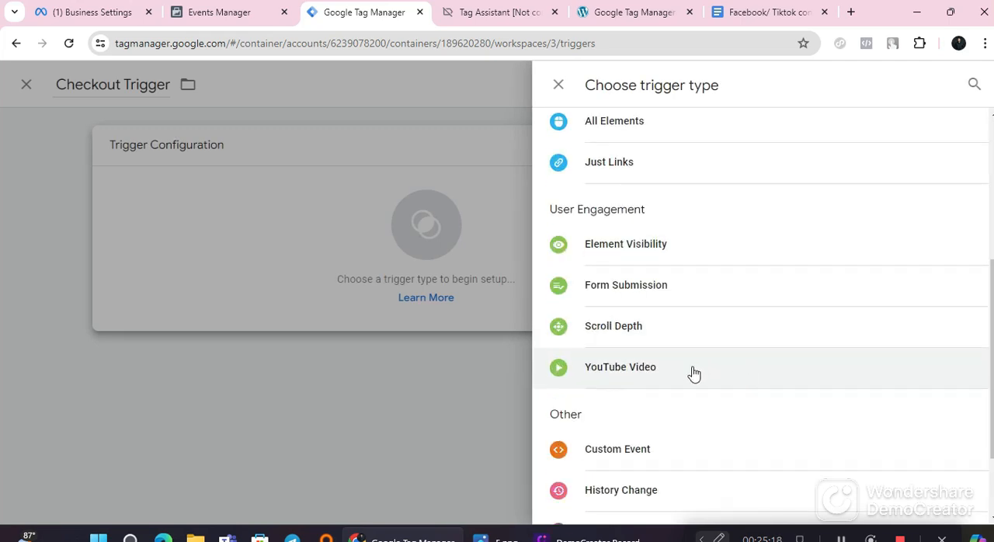
click(657, 452)
click(415, 286)
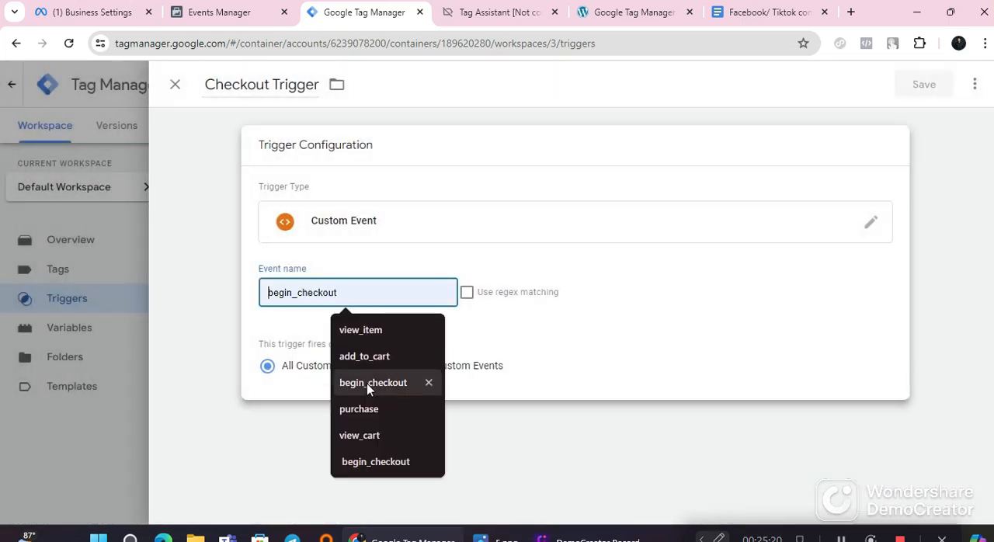
click(378, 378)
click(920, 84)
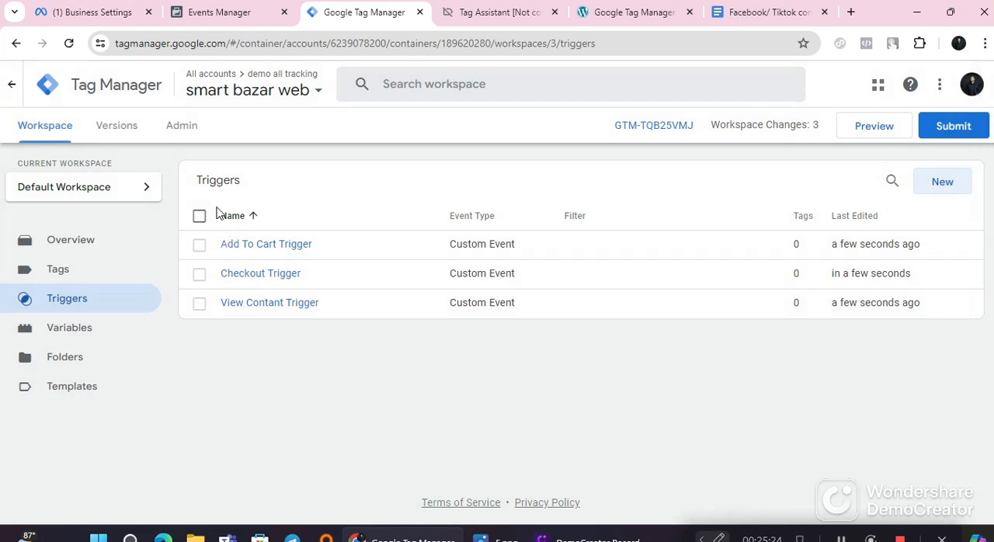
Step: Create another trigger and name it "Purchase Trigger" with the text copied from Step 07 of the Google Docs notes
click(953, 184)
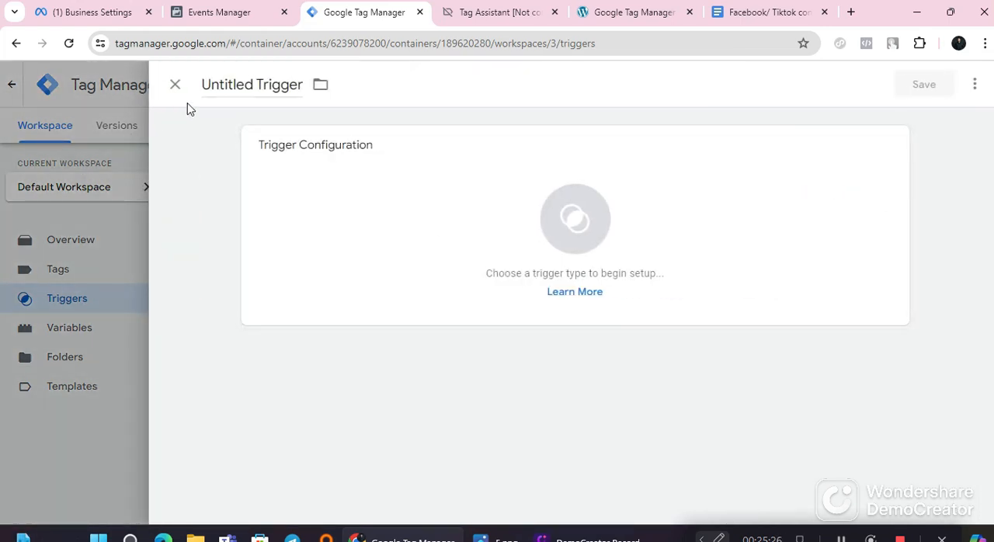
click(742, 20)
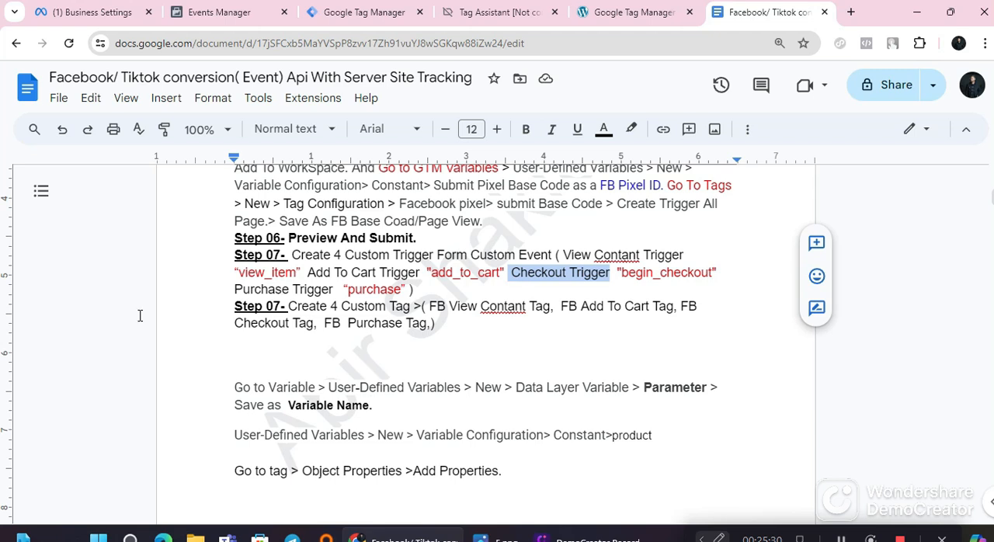
drag(232, 289, 332, 288)
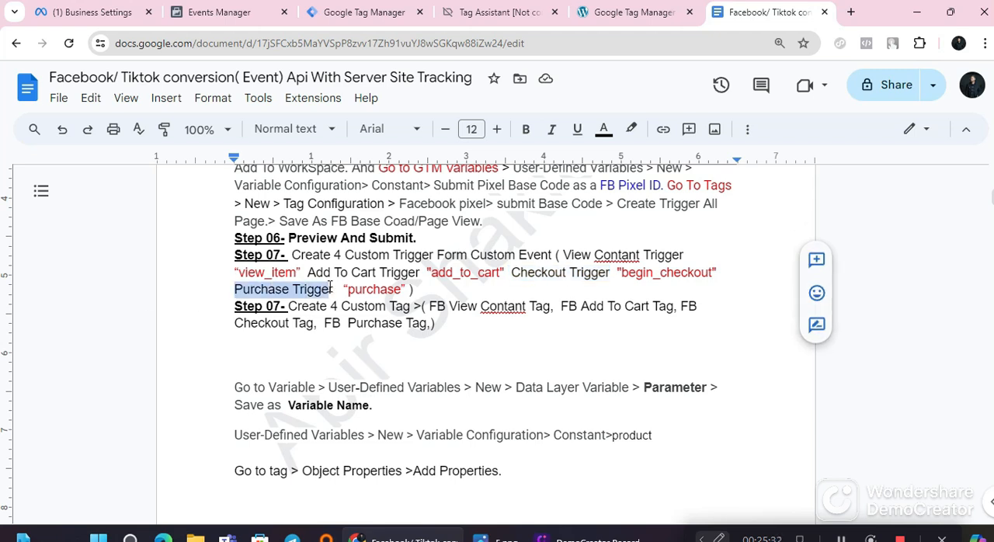
right_click(310, 290)
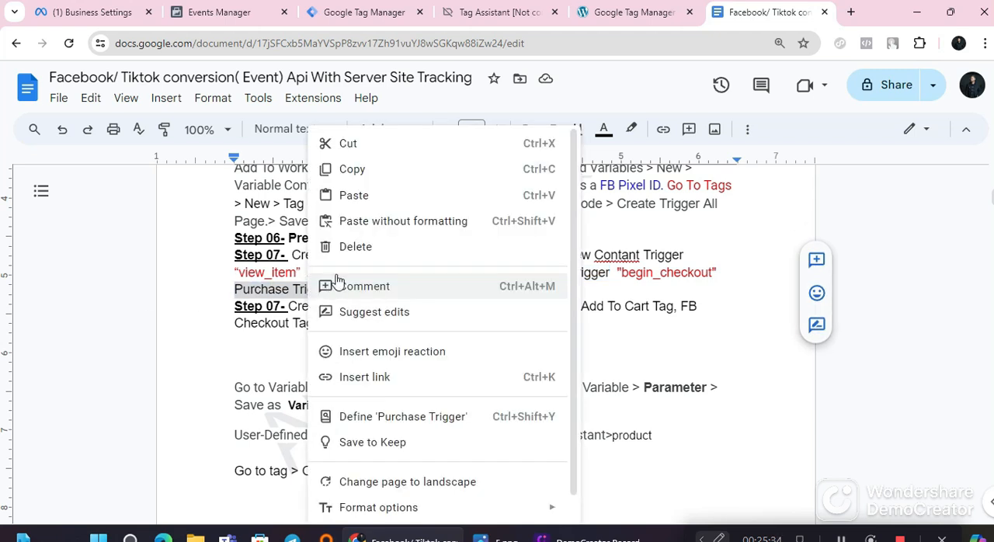
click(370, 168)
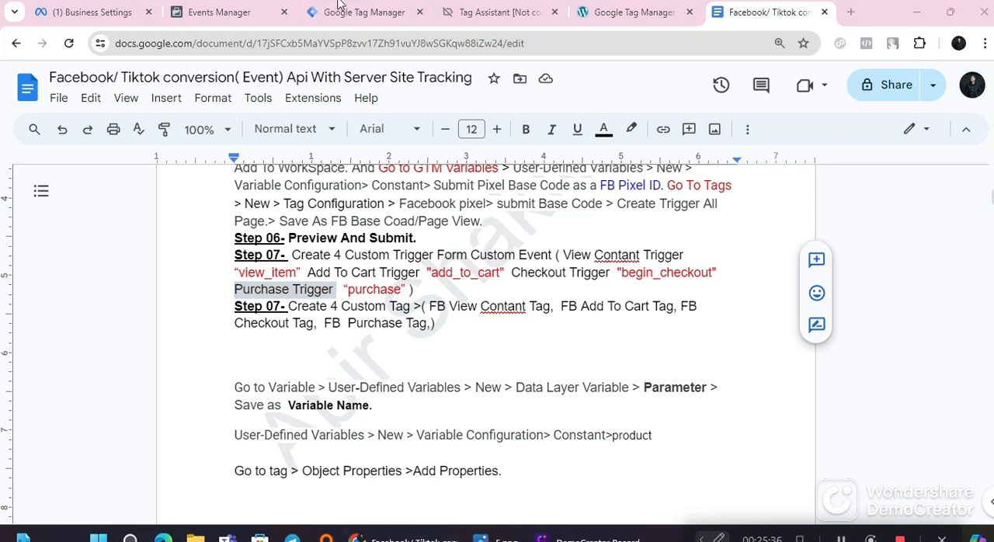
click(342, 11)
double_click(257, 85)
triple_click(257, 84)
right_click(255, 84)
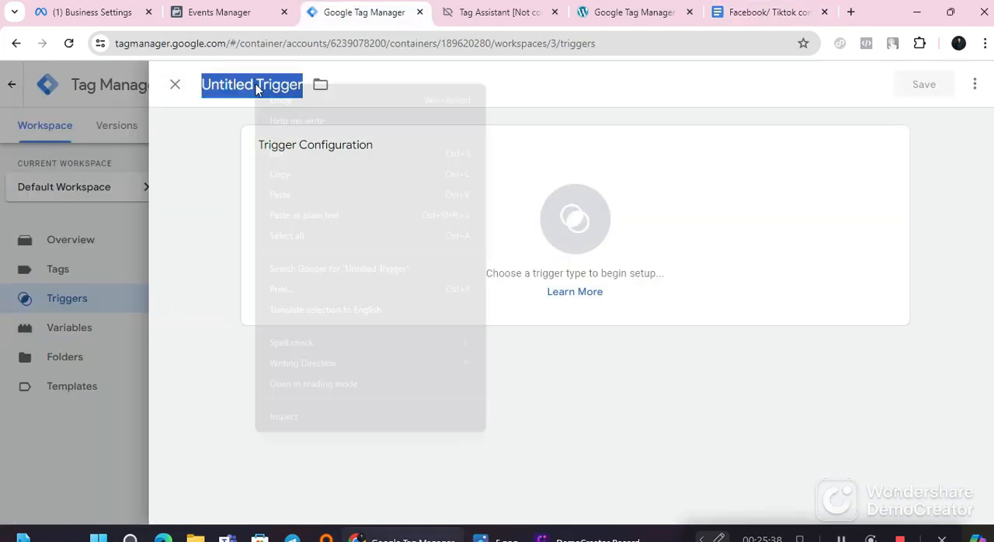
click(299, 187)
Step: Make the purchase trigger a Custom Event with the event name purchase, check it against the notes, and save it
click(448, 248)
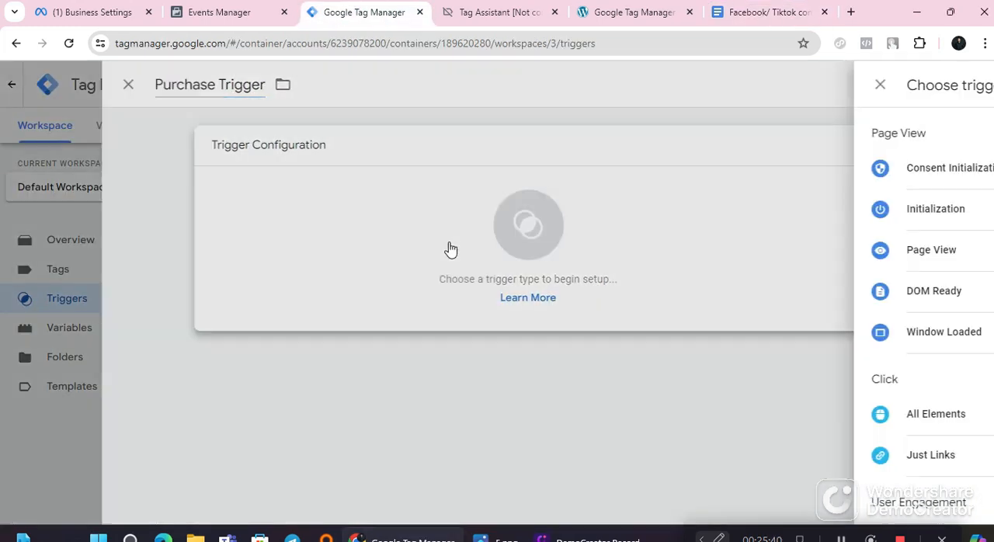
scroll(699, 388, down, 4)
click(630, 454)
click(327, 291)
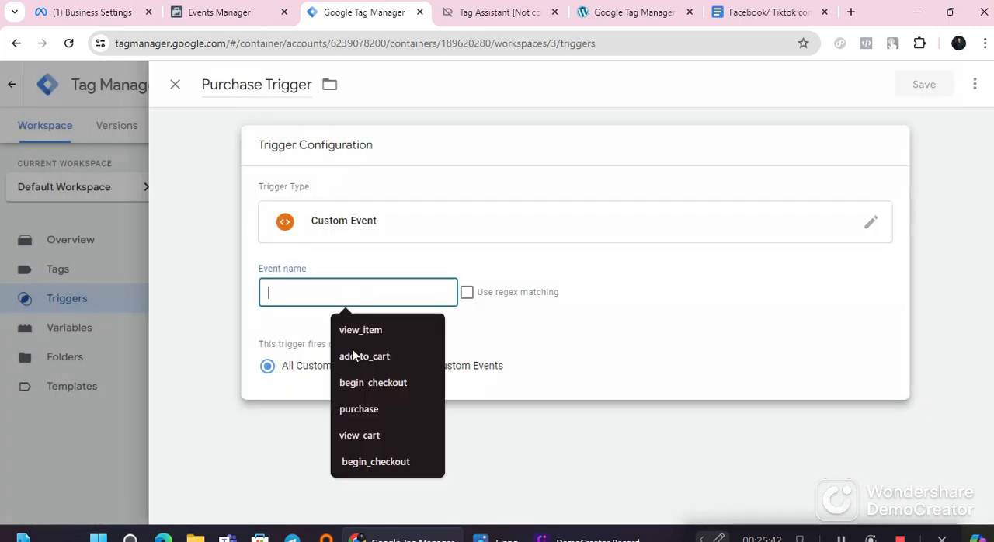
click(363, 413)
click(777, 6)
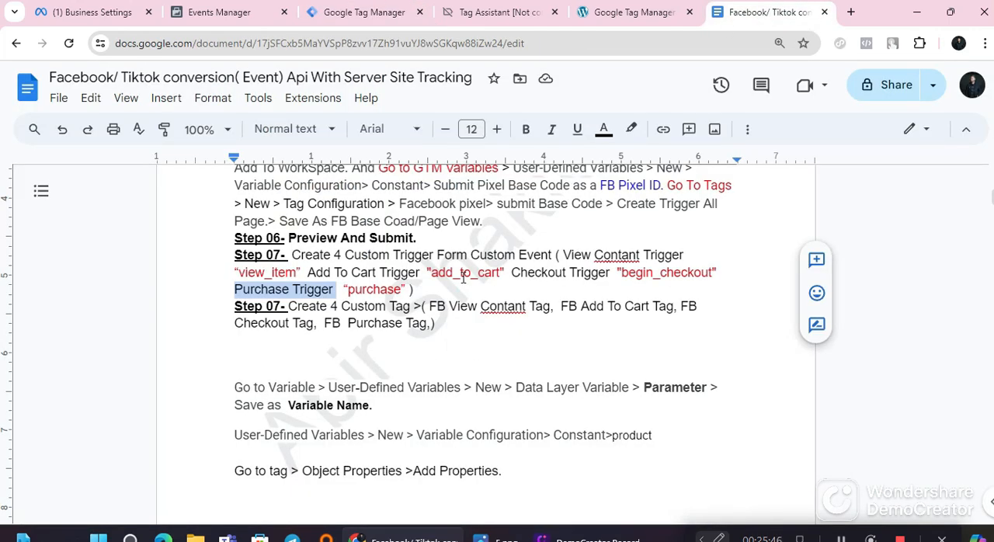
click(365, 11)
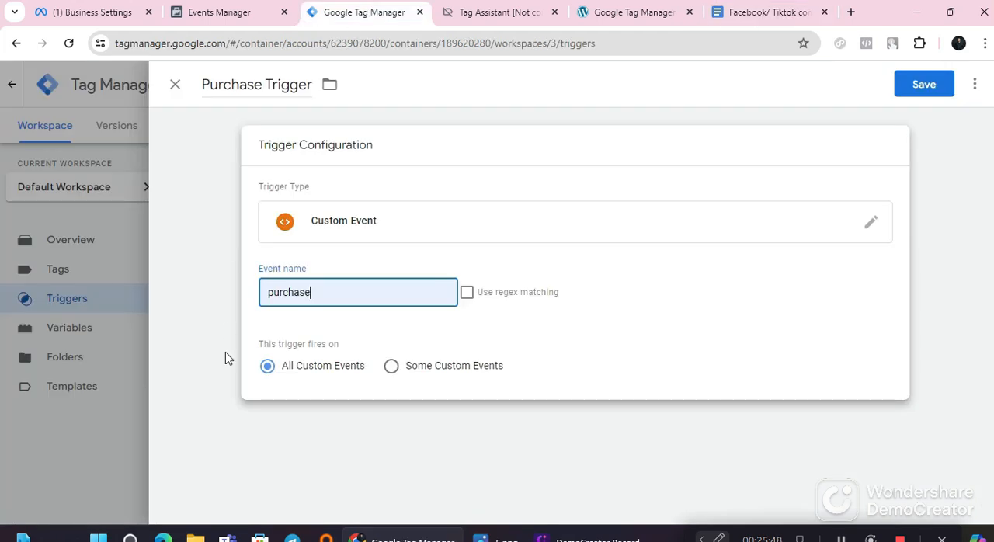
click(924, 83)
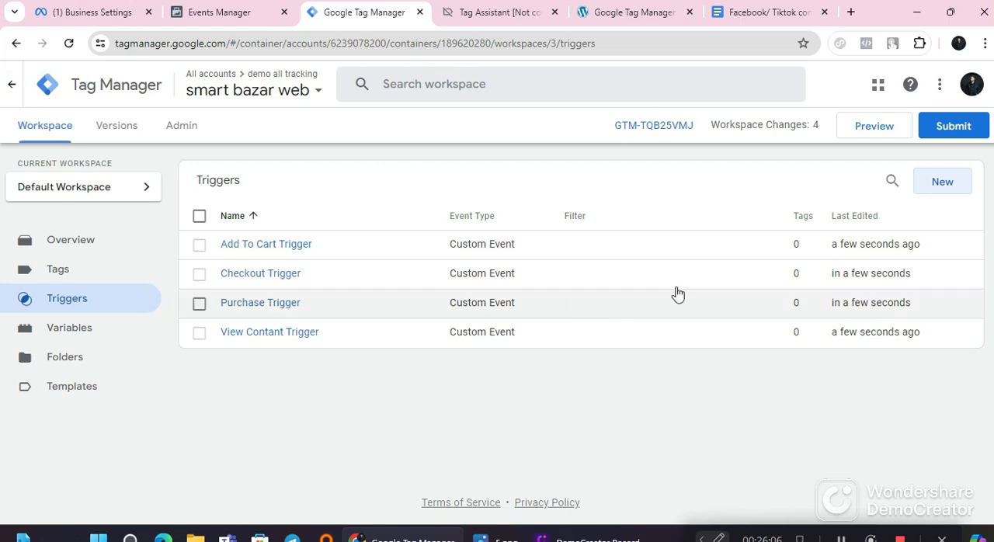
Step: Publish the workspace changes to the Live environment without a version name or description, and close the version summary
click(955, 125)
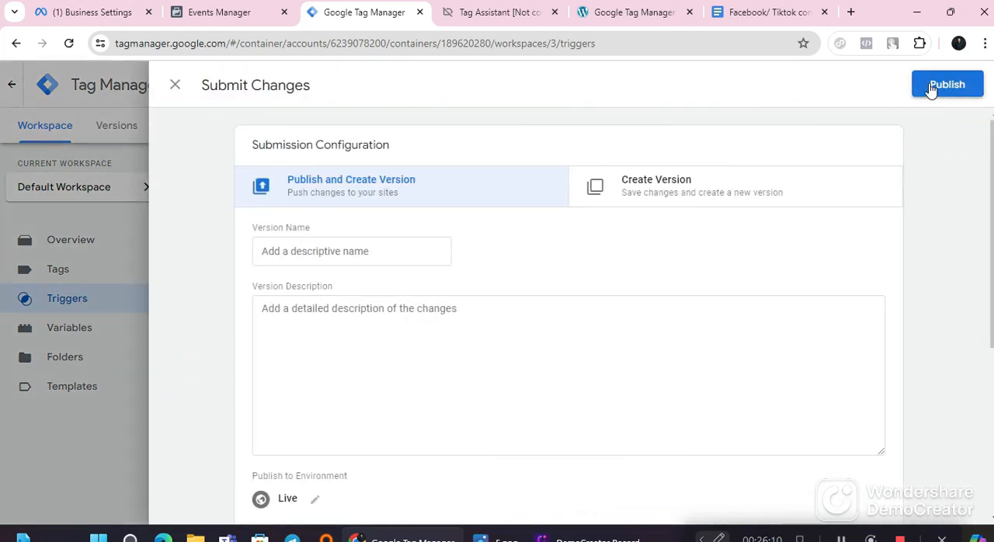
click(934, 87)
scroll(535, 408, down, 2)
click(687, 495)
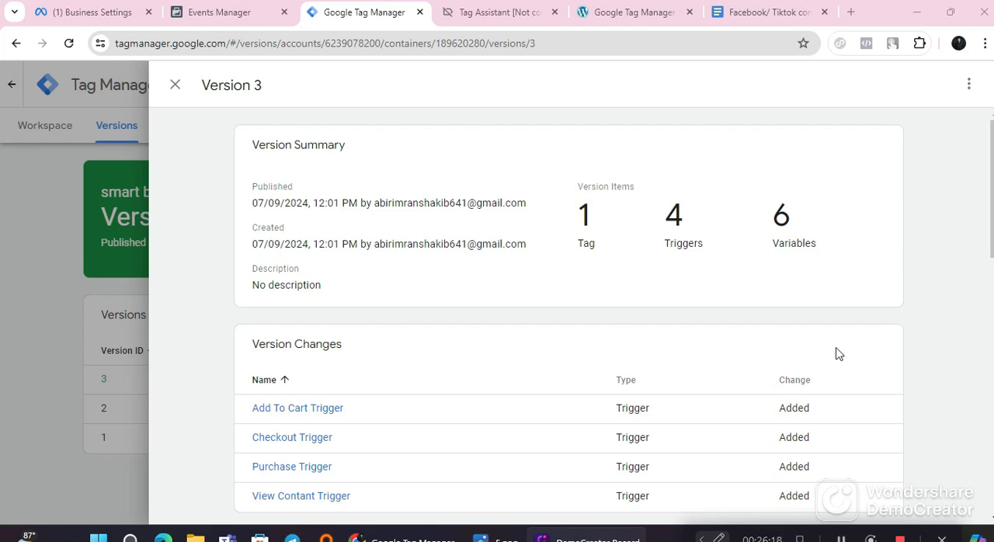
scroll(836, 354, down, 4)
click(175, 85)
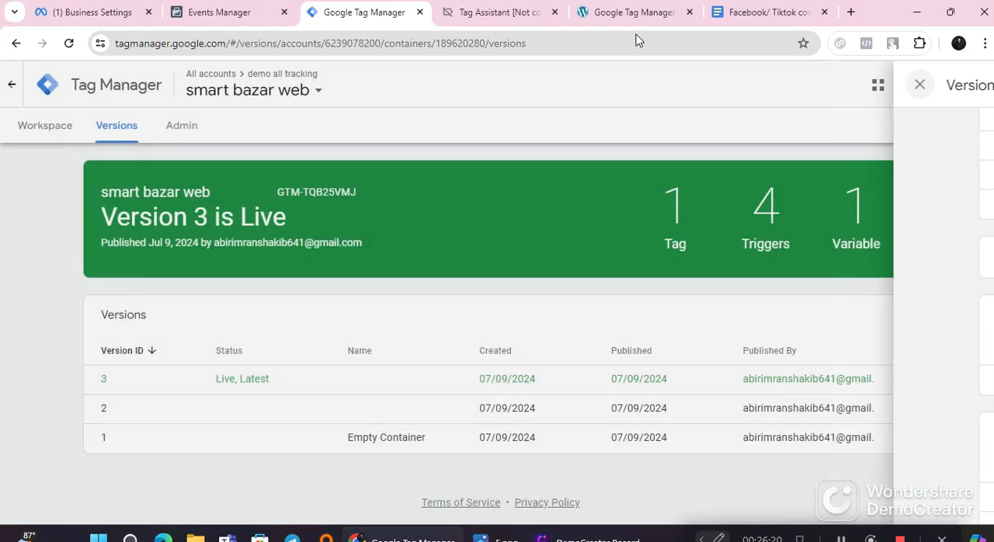
Step: Switch to the Google Docs notes and copy the tag name "FB View Contant Tag" from the custom tag list in the second Step 07
click(765, 12)
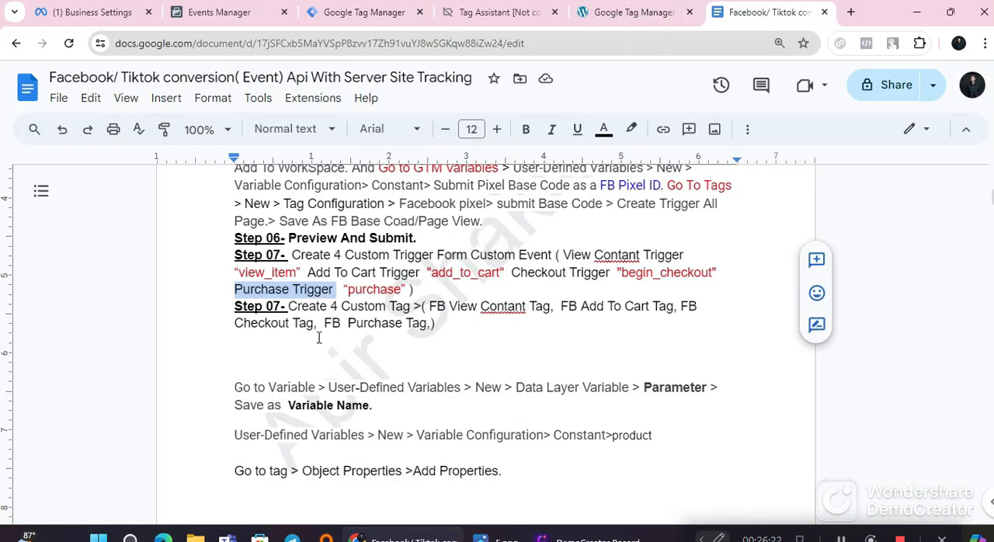
drag(291, 305, 430, 335)
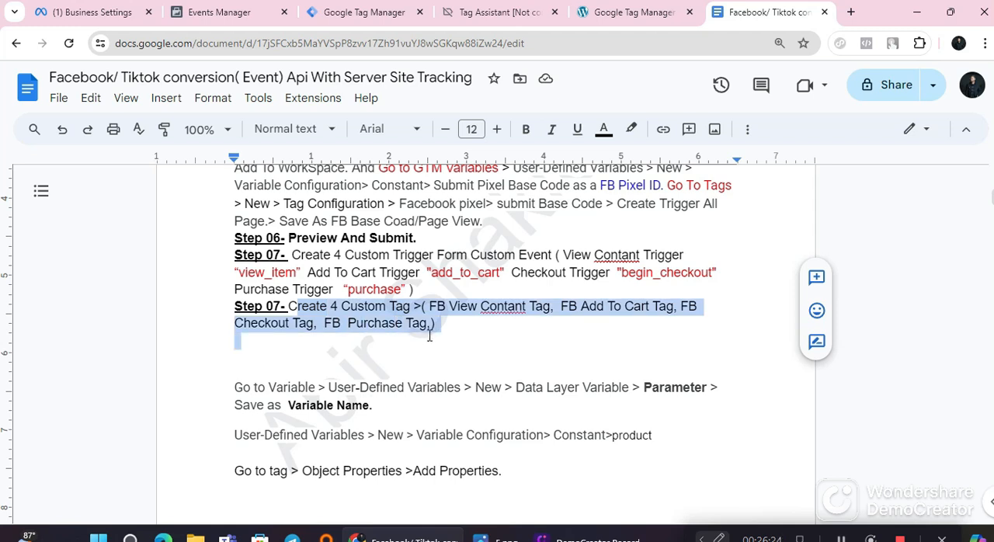
click(453, 342)
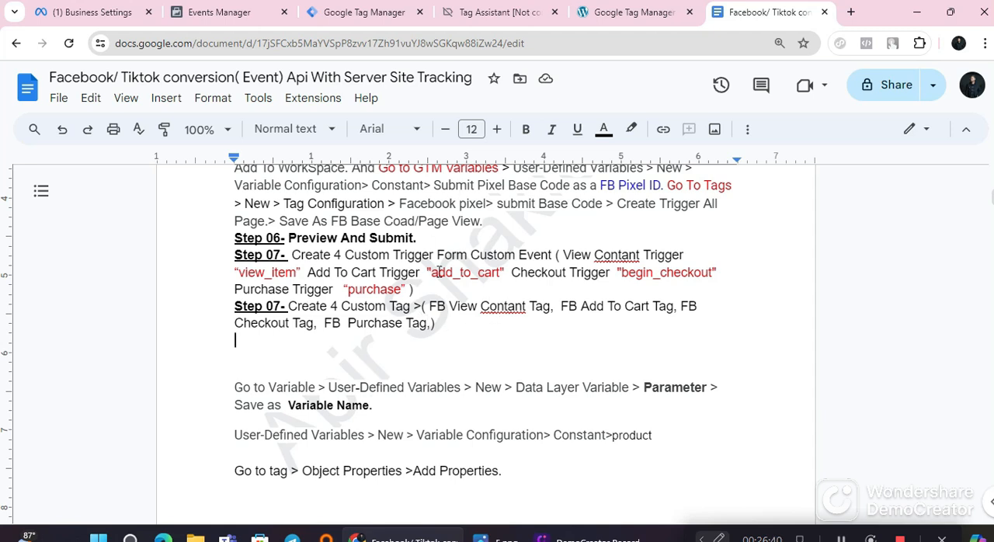
drag(431, 308, 549, 310)
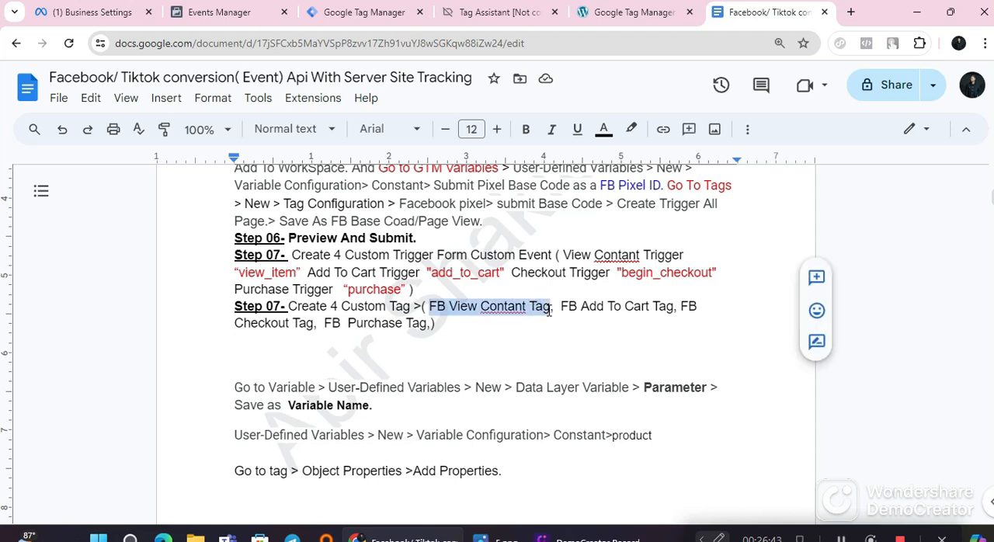
right_click(506, 314)
click(566, 169)
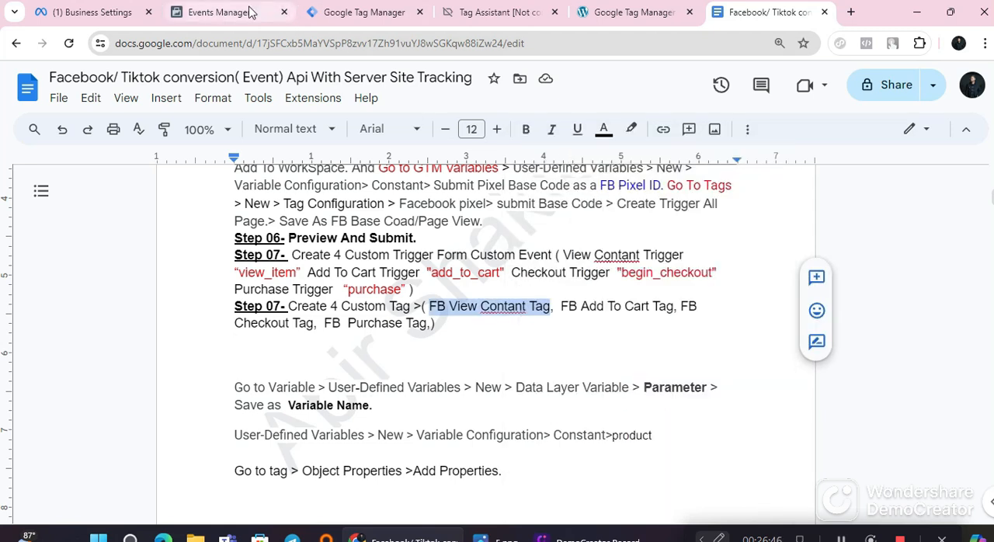
Step: Switch to Google Tag Manager and create a new tag in the workspace named "FB View Contant Tag" with the copied text
click(342, 12)
click(46, 126)
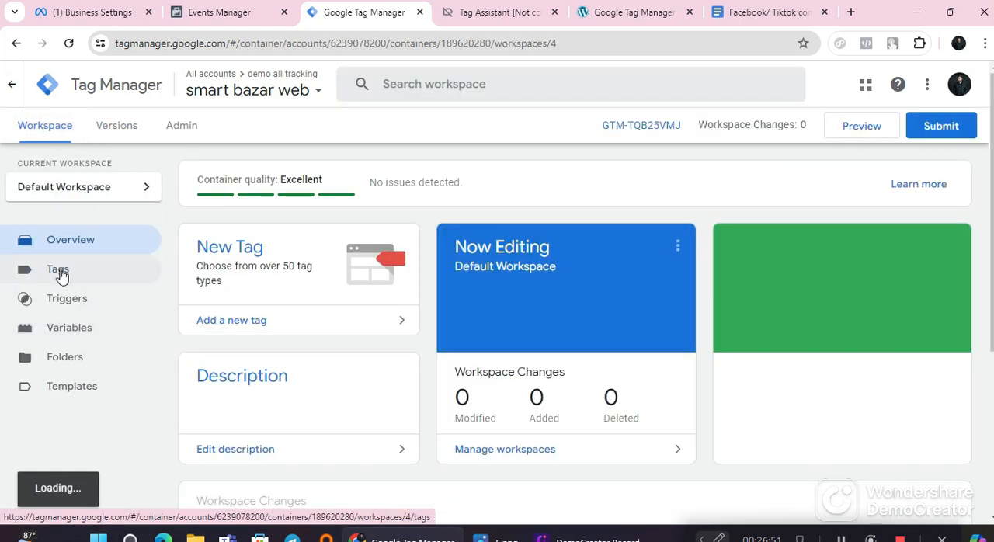
click(56, 271)
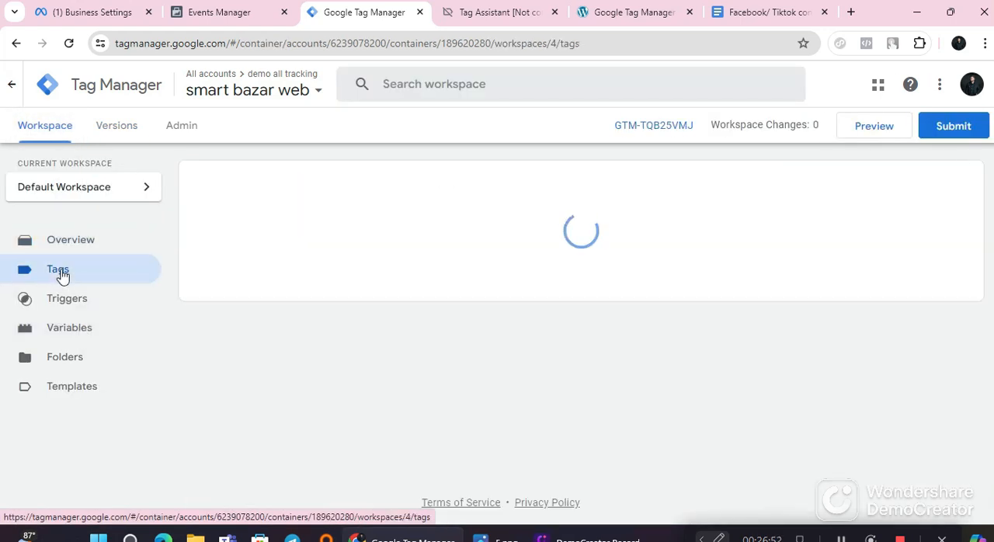
click(941, 191)
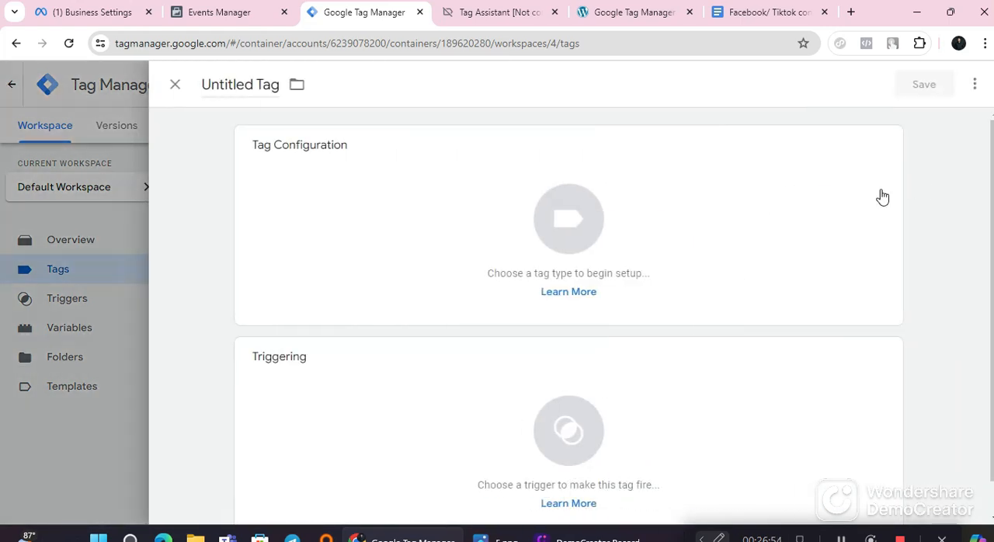
click(255, 87)
right_click(250, 85)
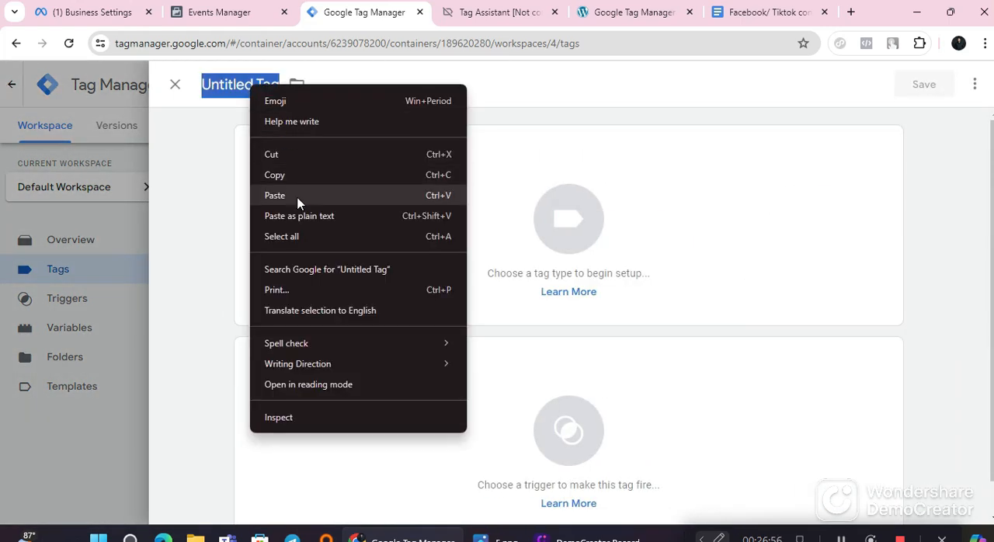
click(275, 195)
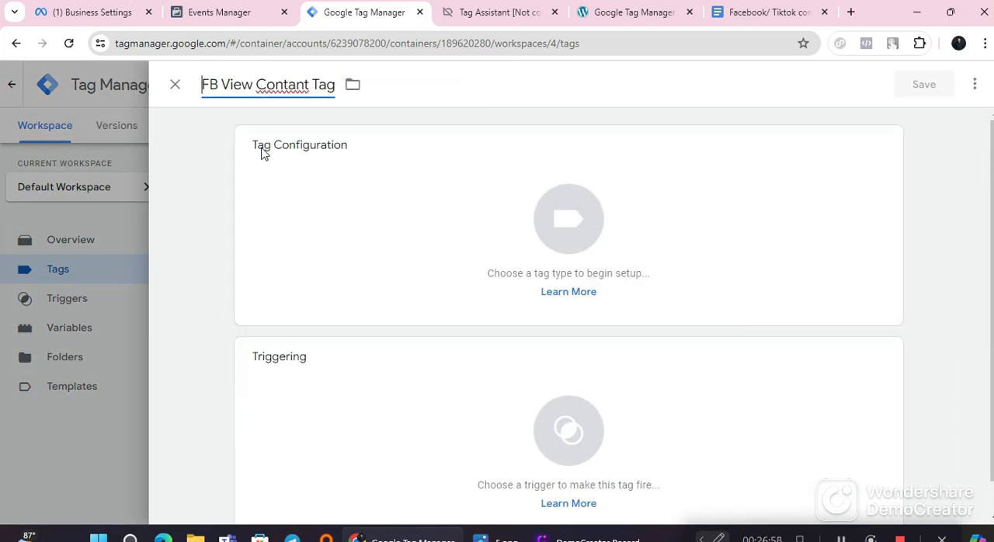
Step: Set the tag type of FB View Contant Tag to the Facebook Pixel template
click(423, 246)
scroll(640, 363, down, 1)
scroll(640, 363, down, 4)
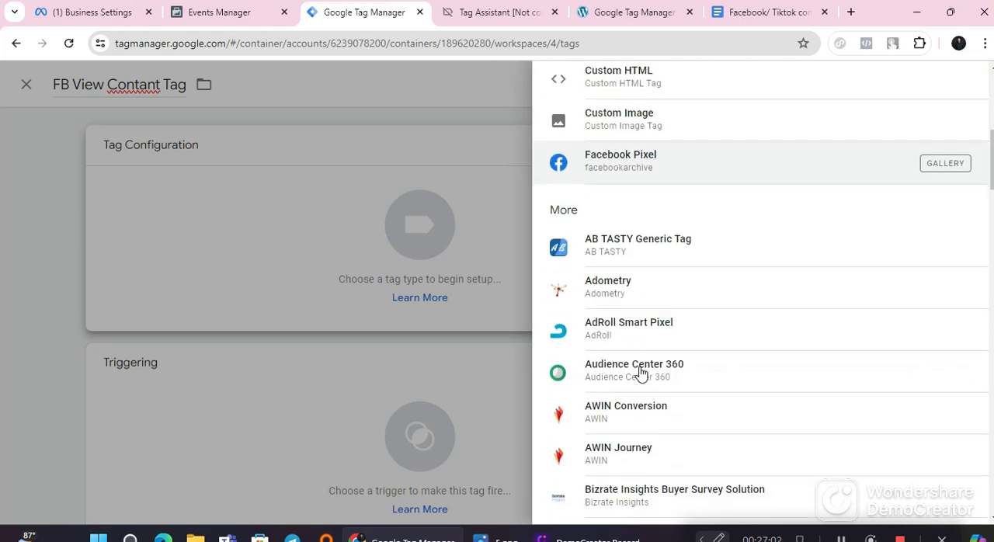
scroll(641, 373, up, 3)
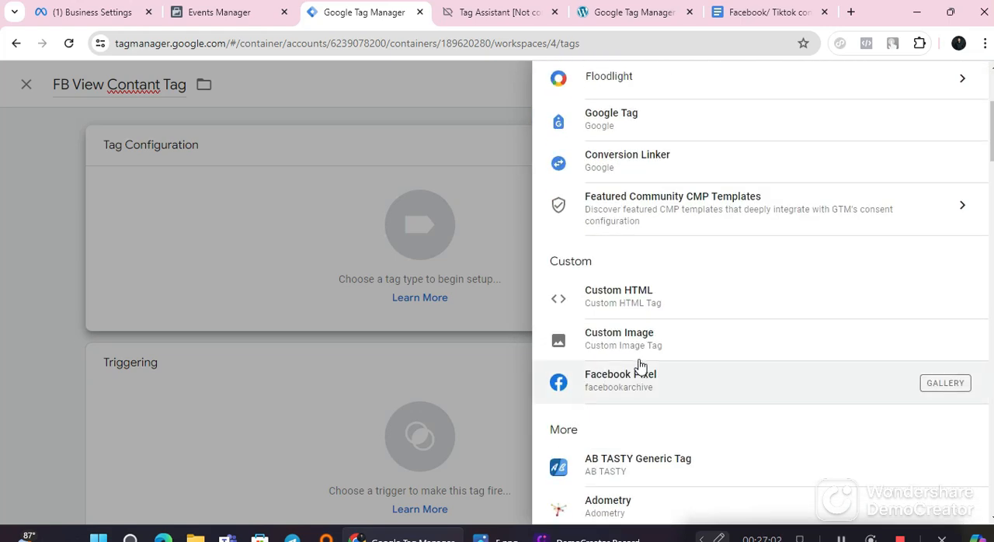
click(677, 394)
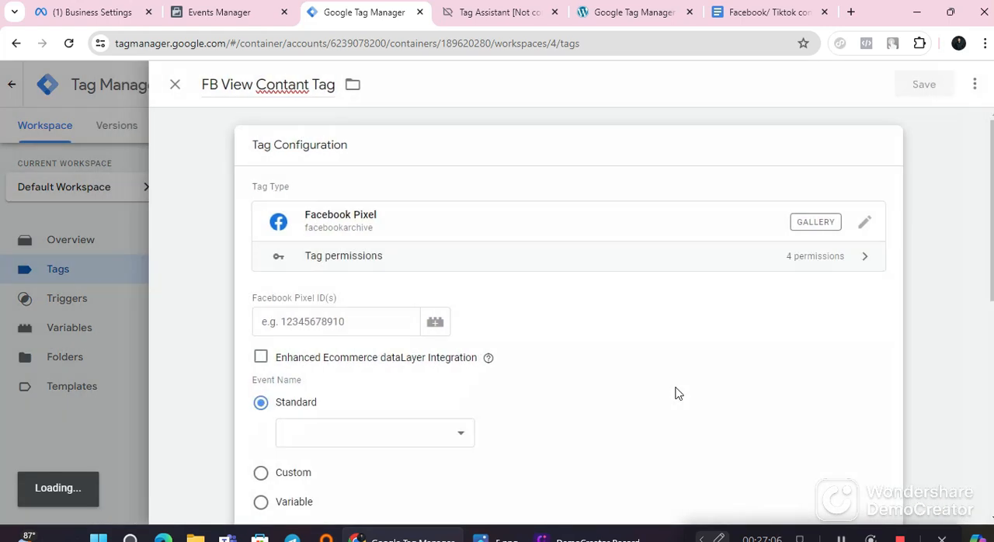
Step: Use the FB Pixel ID variable as the tag's Facebook Pixel ID and set its standard event name to ViewContent
scroll(447, 322, down, 1)
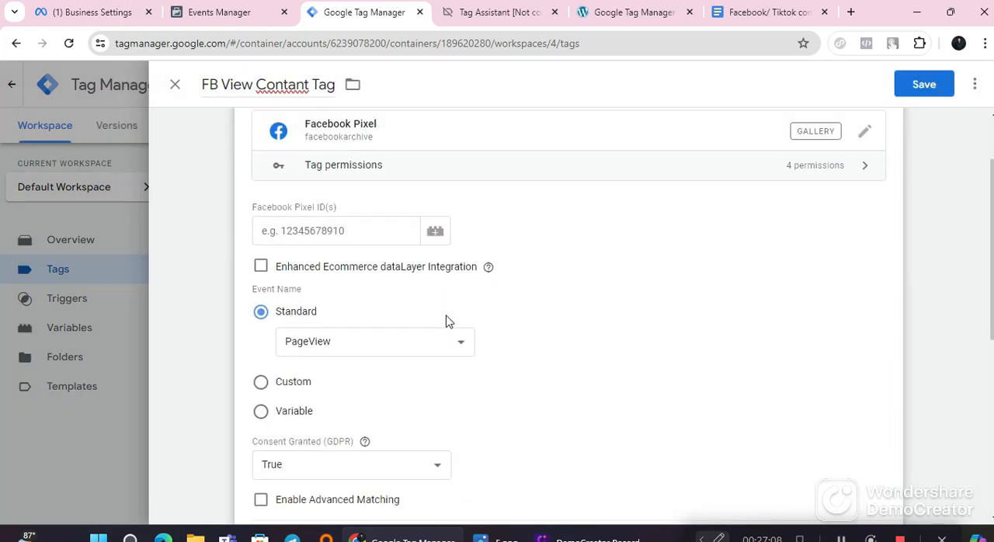
click(436, 235)
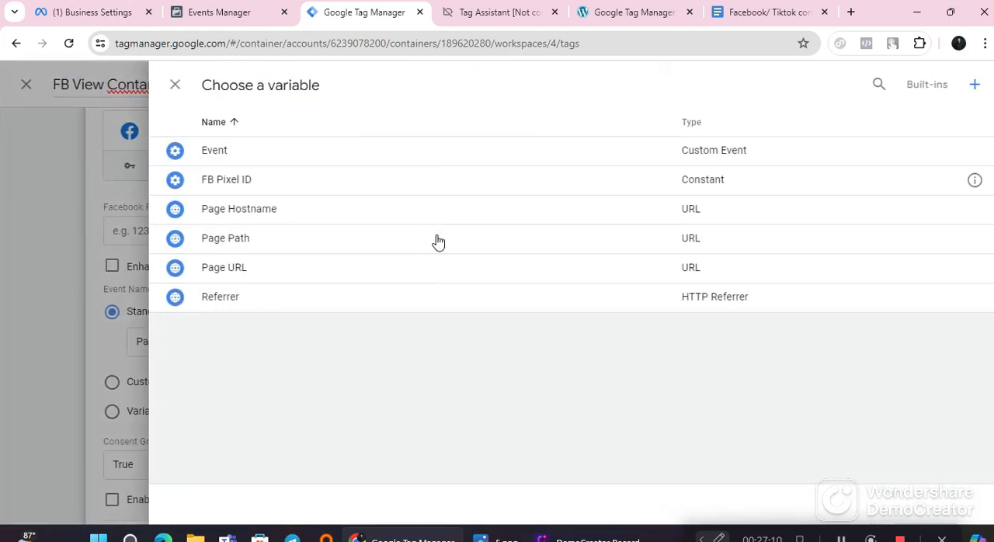
click(175, 84)
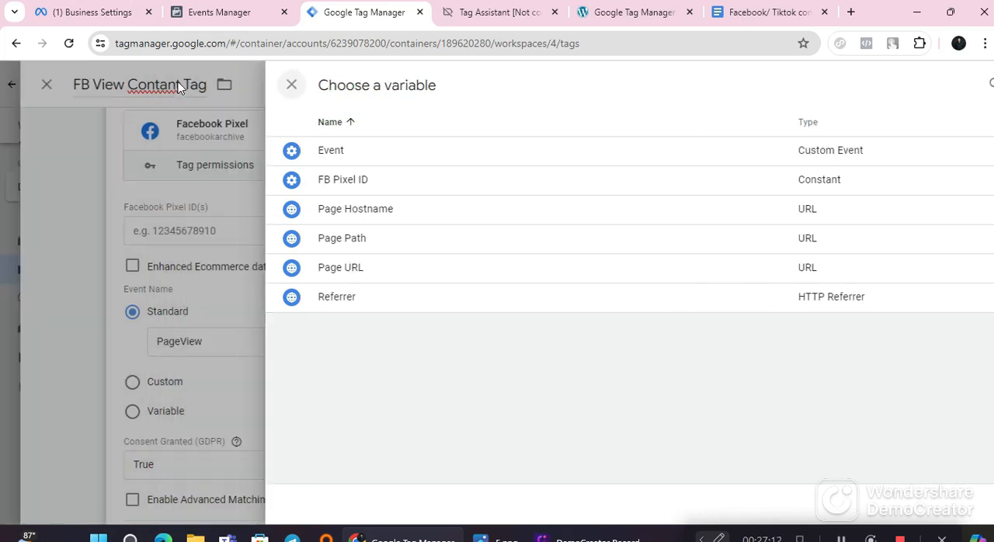
click(435, 230)
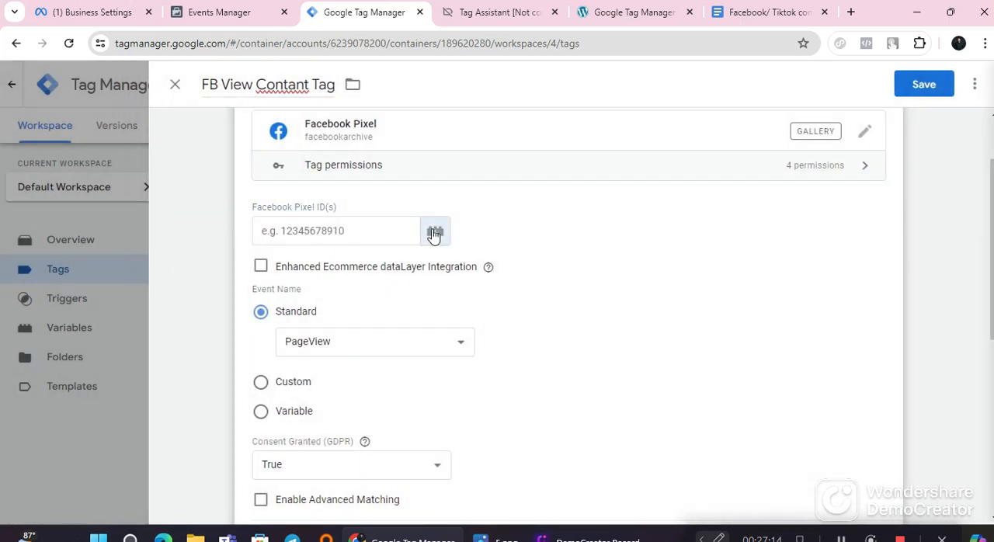
click(227, 181)
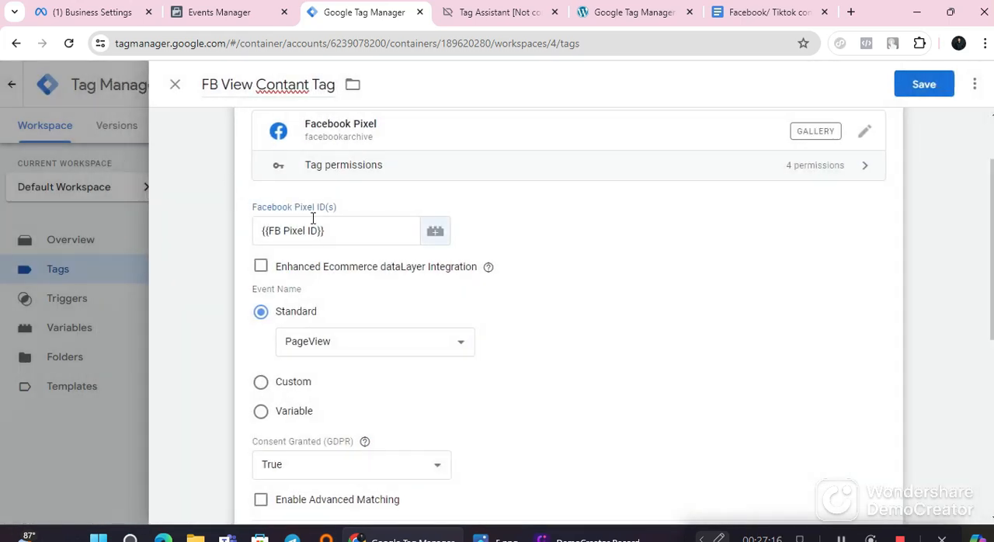
scroll(327, 250, down, 1)
click(334, 267)
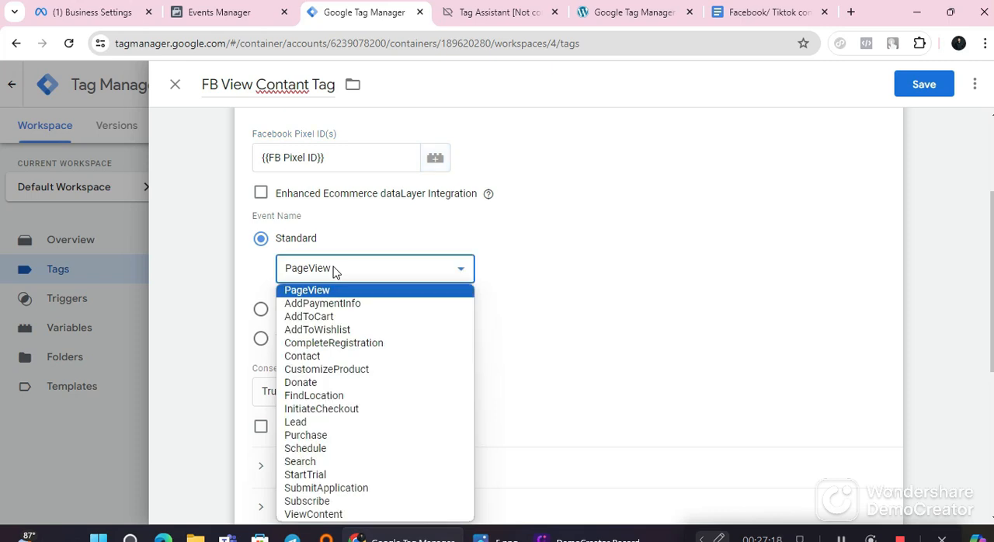
click(337, 514)
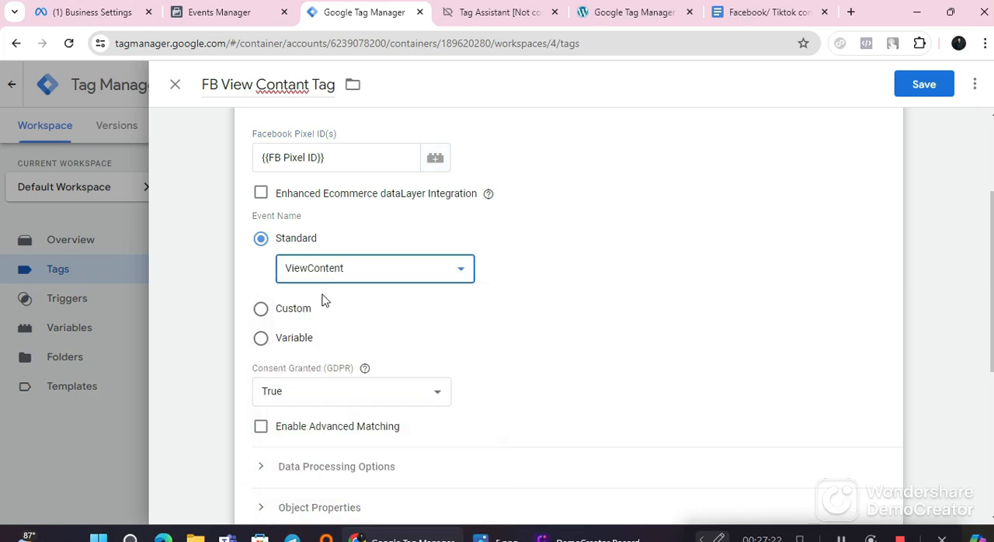
Step: Assign View Contant Trigger as the firing trigger of FB View Contant Tag and save the tag
scroll(354, 355, down, 4)
click(394, 396)
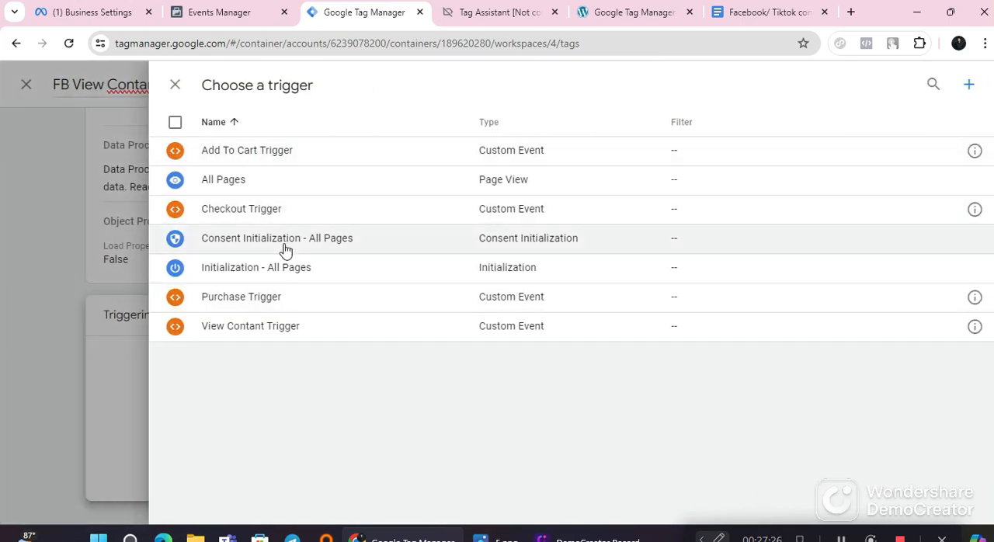
click(280, 328)
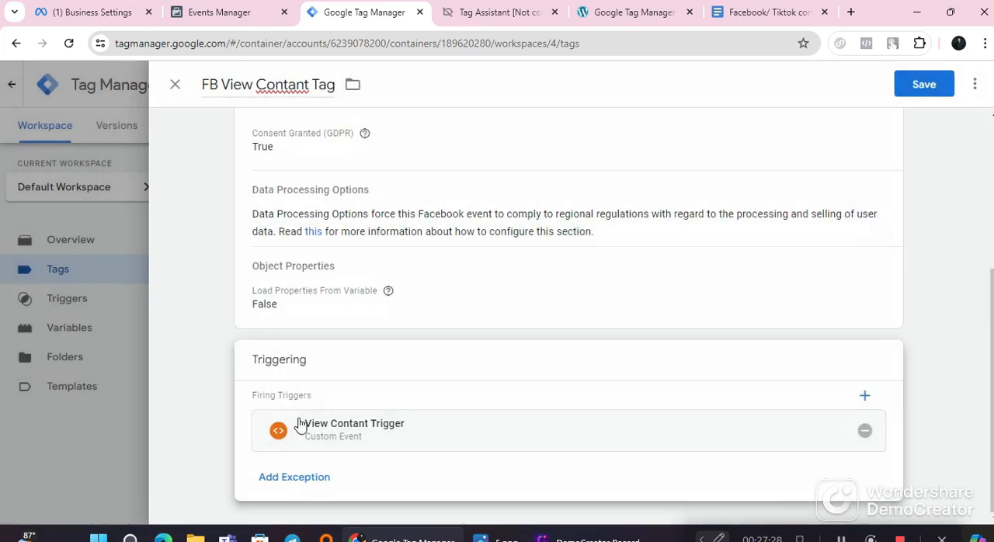
scroll(388, 394, up, 3)
click(922, 85)
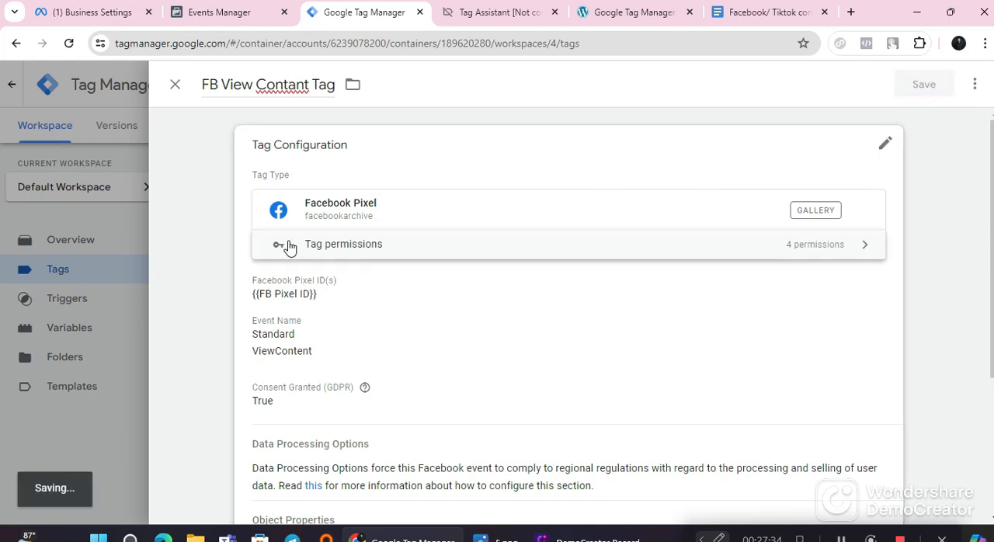
scroll(505, 370, down, 2)
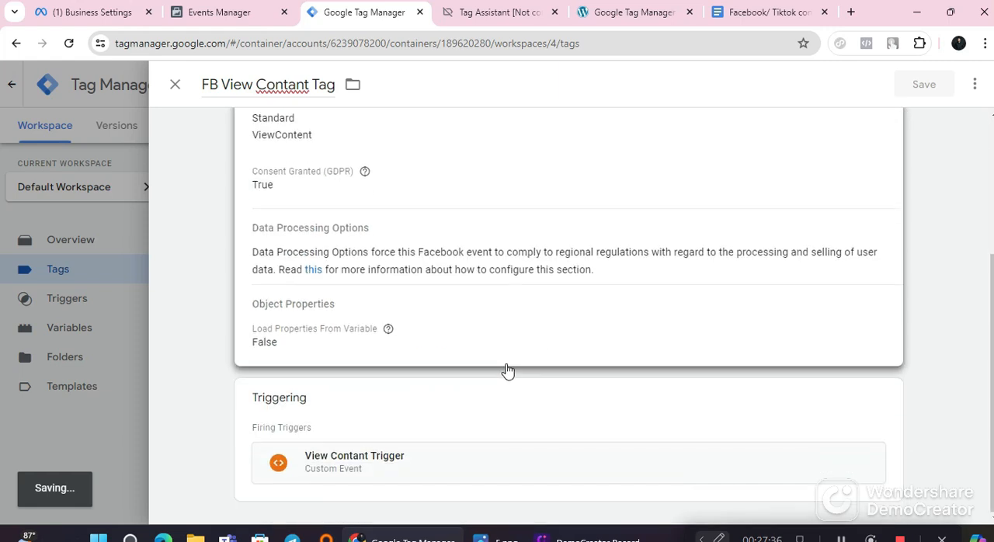
scroll(506, 367, up, 3)
scroll(505, 365, down, 3)
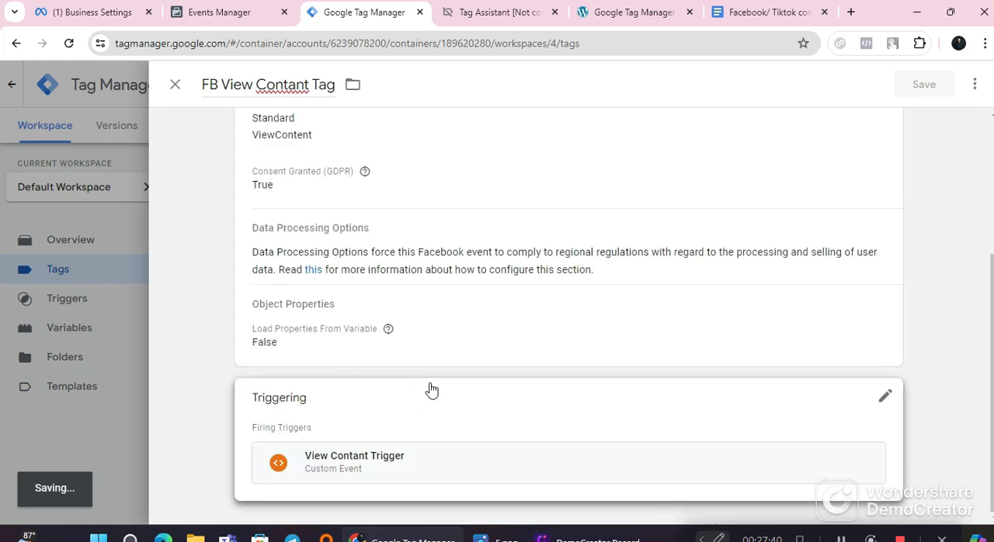
scroll(600, 393, up, 3)
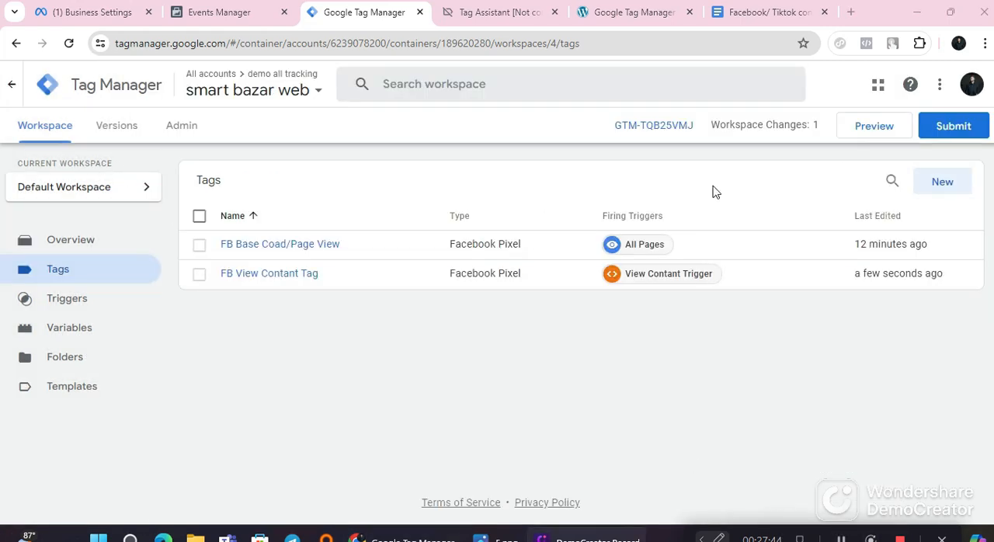
Step: Create another tag and name it "FB Add To Cart Tag" with the text copied from the second Step 07 of the Google Docs notes
click(916, 180)
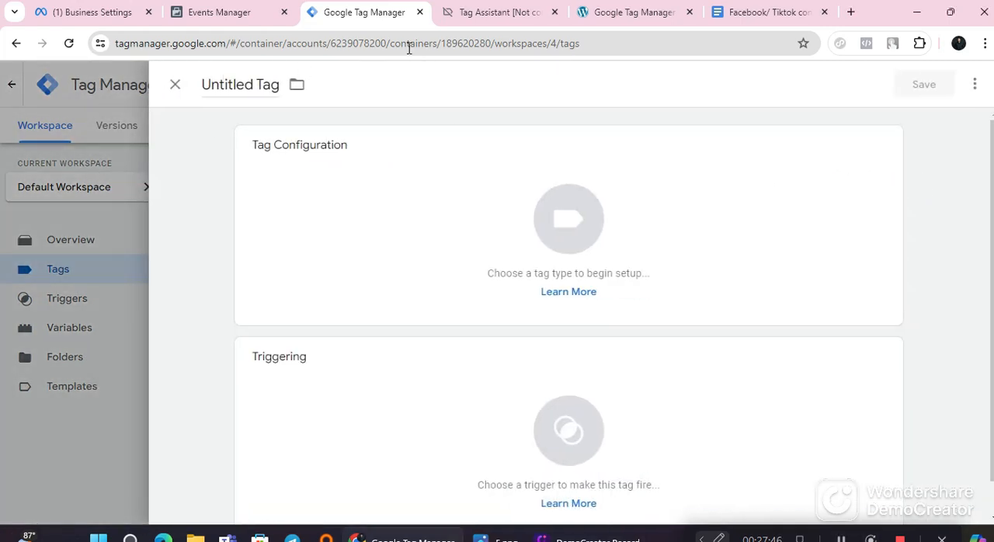
click(741, 9)
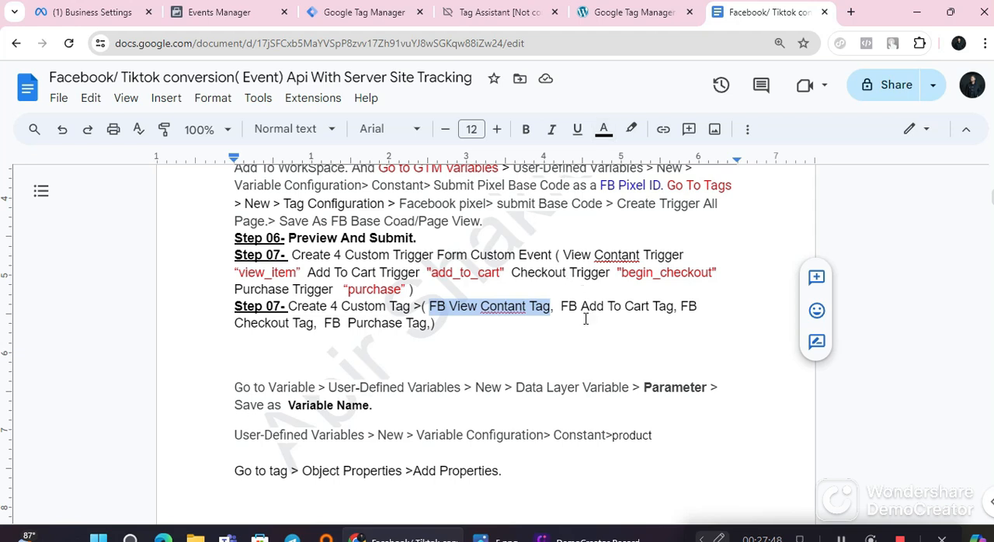
drag(559, 309, 668, 313)
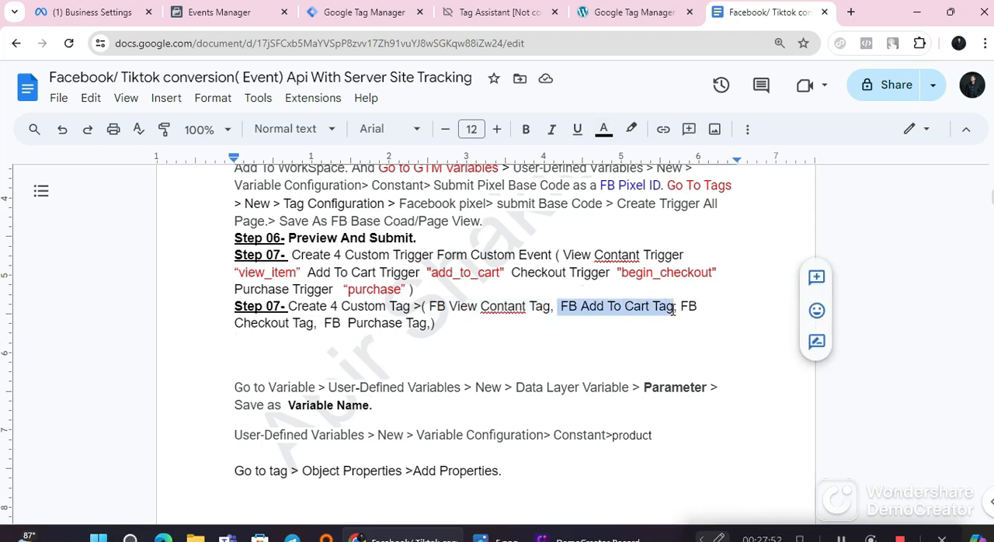
right_click(674, 309)
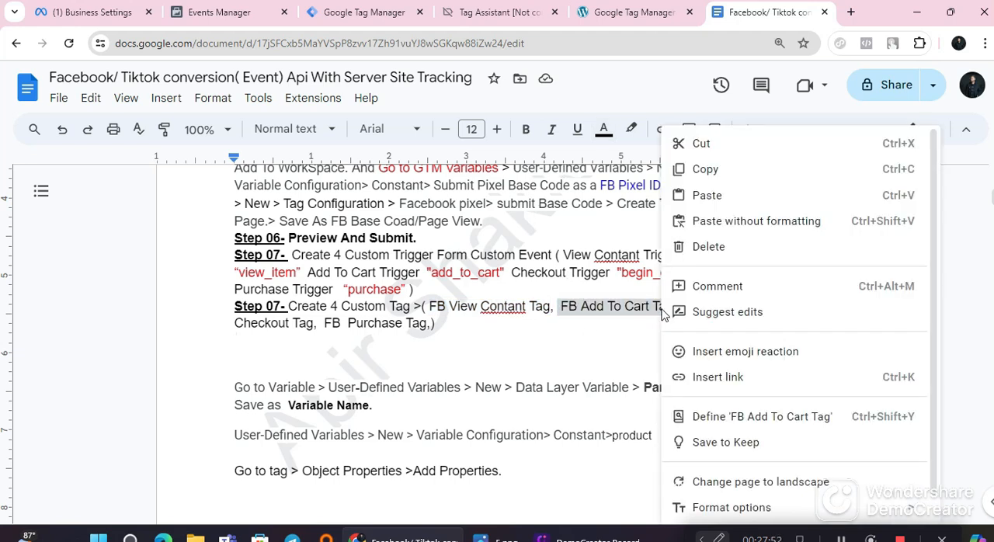
click(704, 171)
click(381, 14)
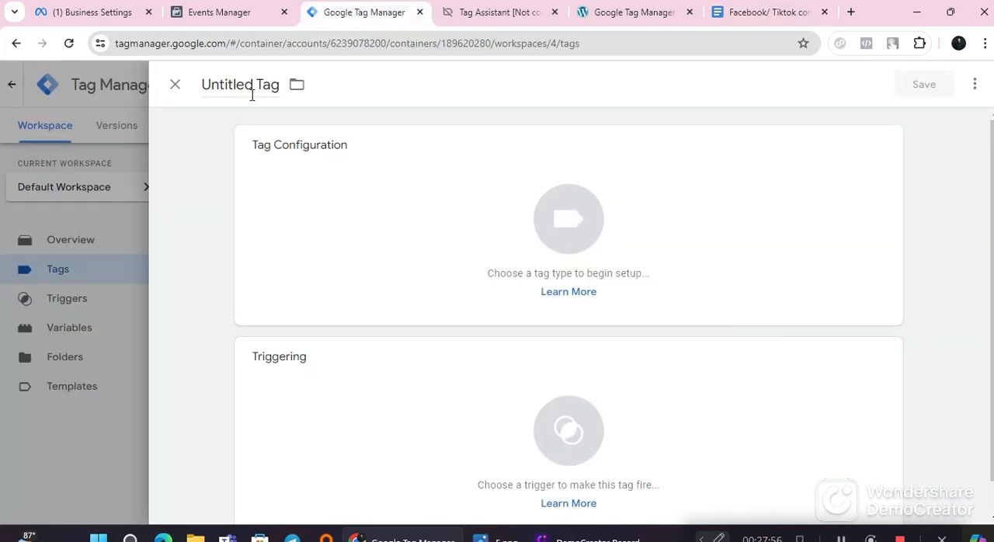
right_click(226, 77)
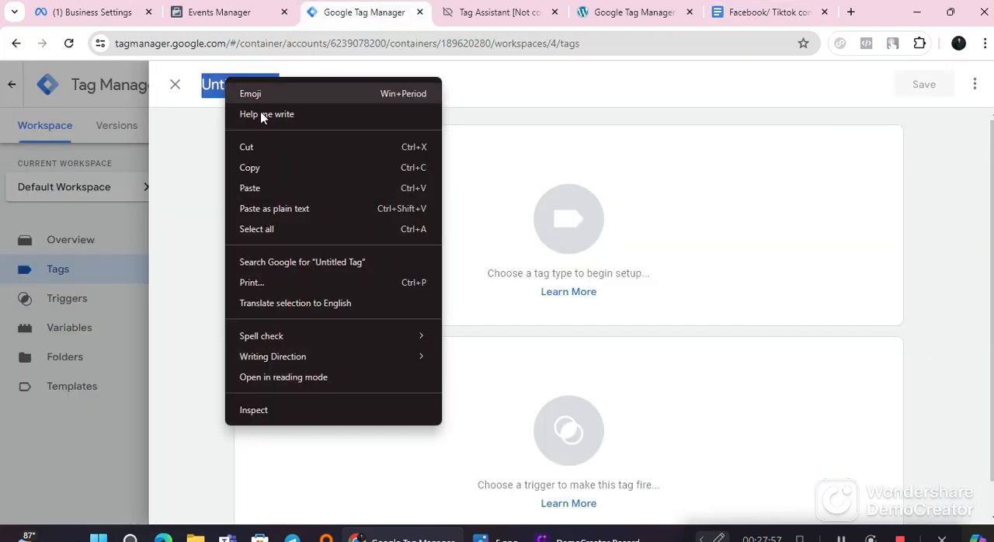
click(267, 186)
Step: Make FB Add To Cart Tag a Facebook Pixel tag and use the FB Pixel ID variable as its pixel ID
click(339, 197)
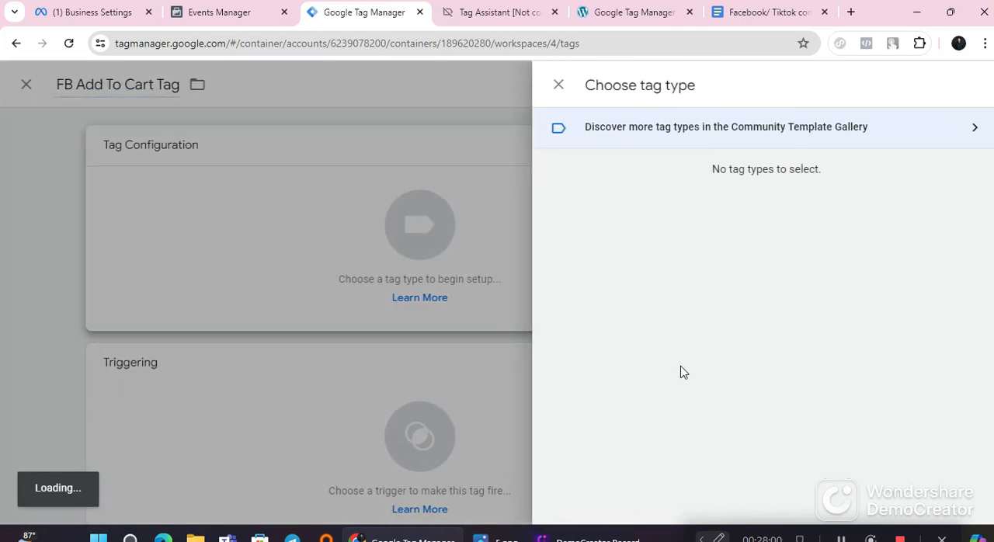
scroll(669, 380, down, 2)
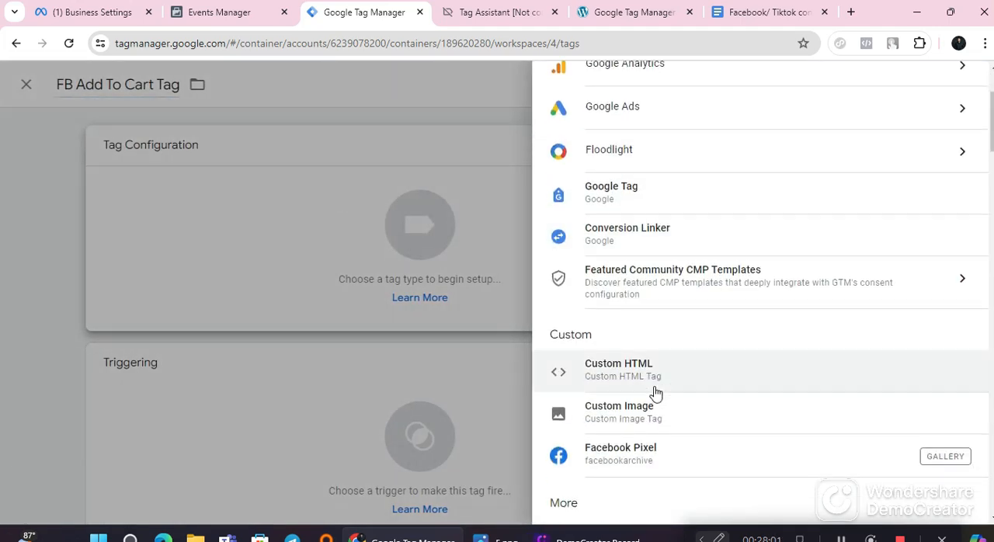
click(686, 458)
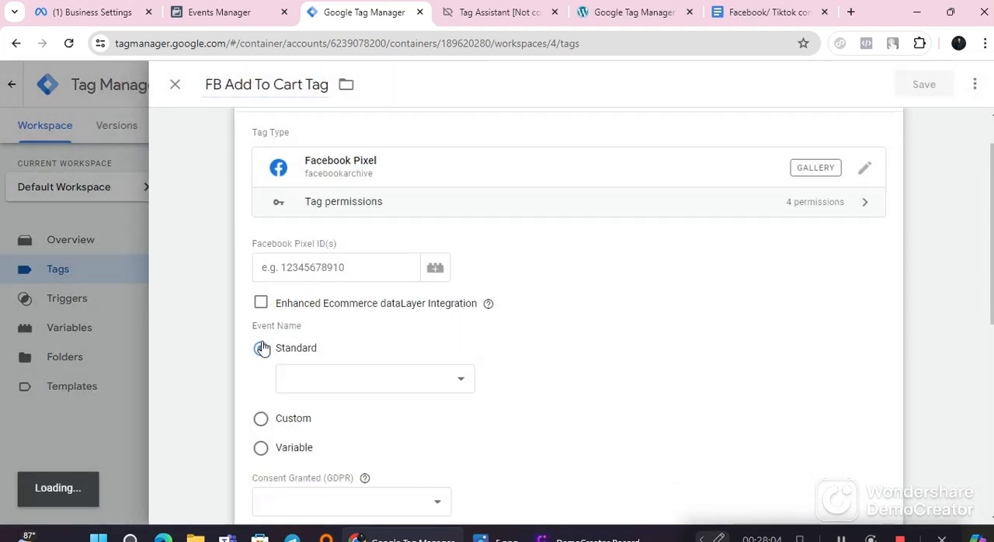
scroll(734, 432, down, 2)
click(436, 176)
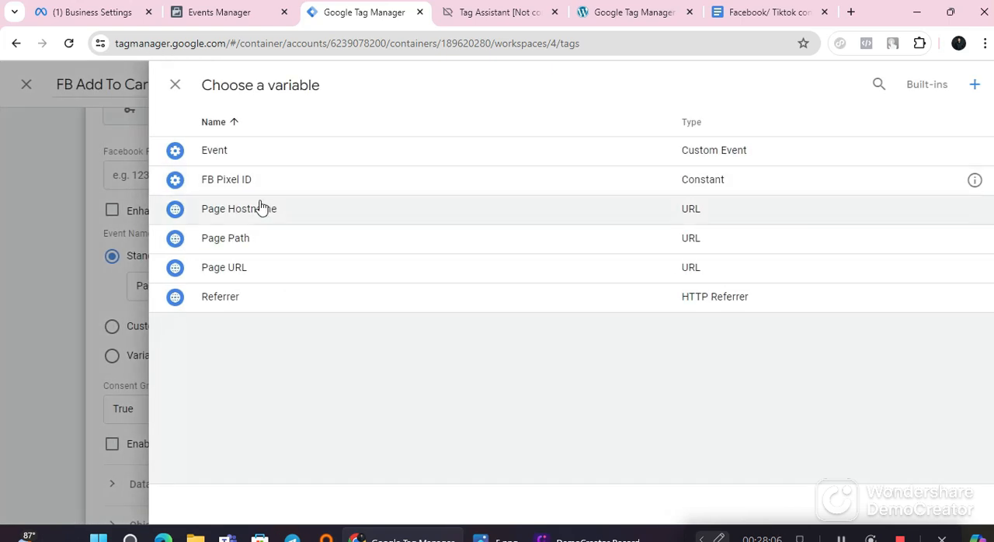
click(268, 187)
Step: Set the standard event name of FB Add To Cart Tag to AddToCart
scroll(344, 315, down, 1)
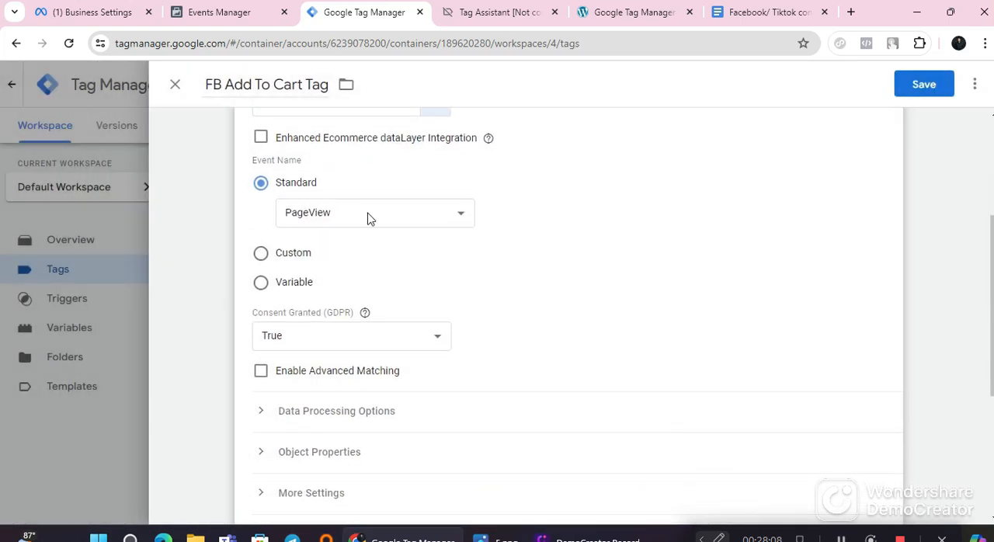
click(368, 218)
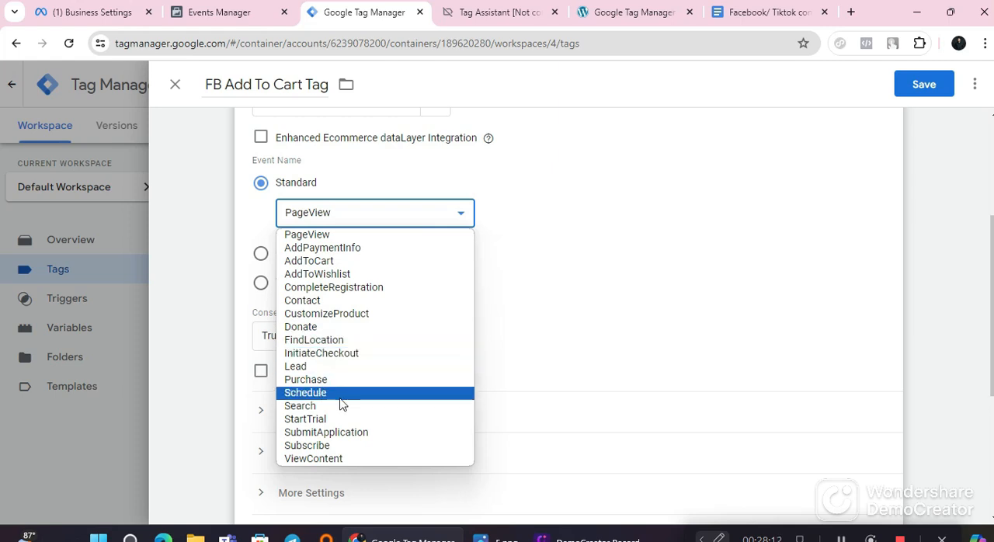
click(330, 261)
Step: Assign Add To Cart Trigger as the firing trigger of FB Add To Cart Tag and save the tag
scroll(371, 433, down, 3)
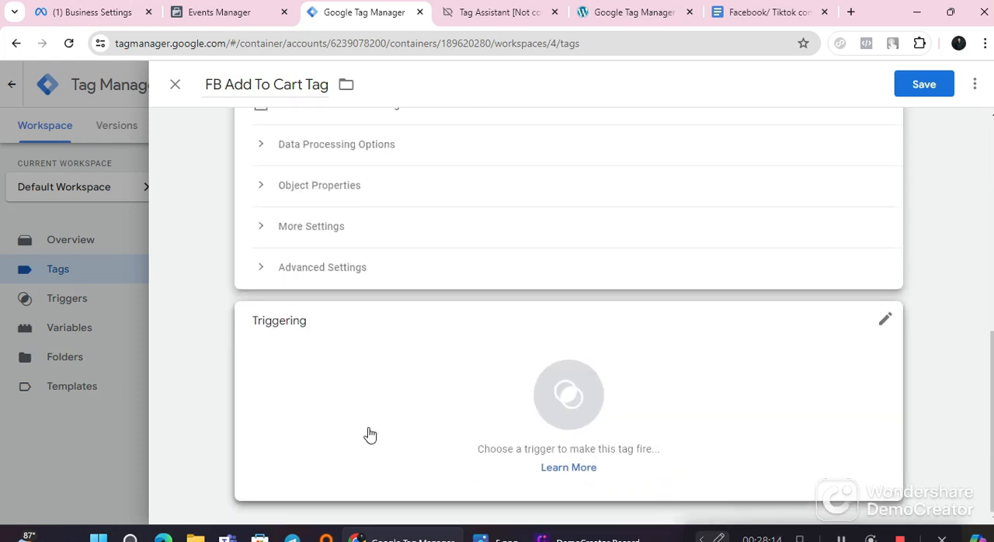
click(374, 434)
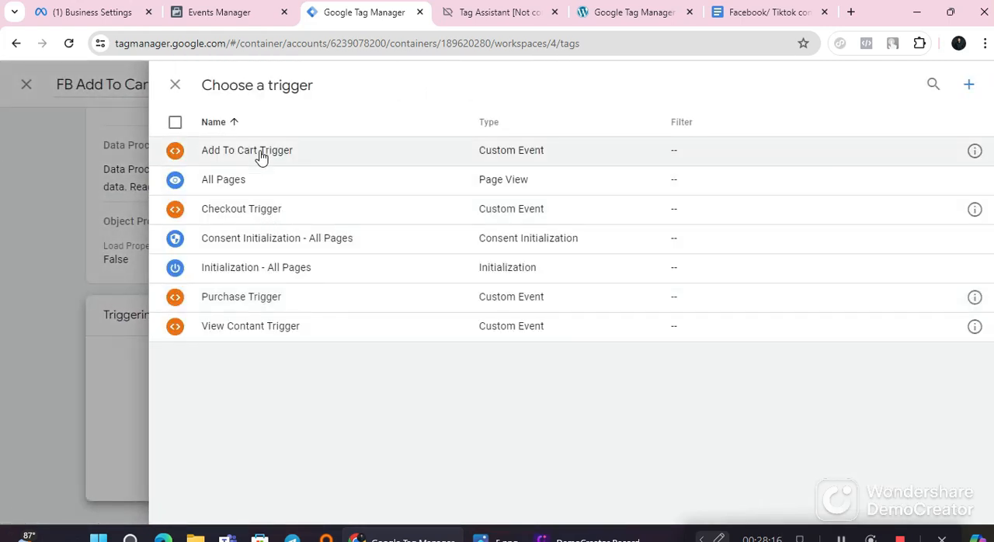
click(261, 153)
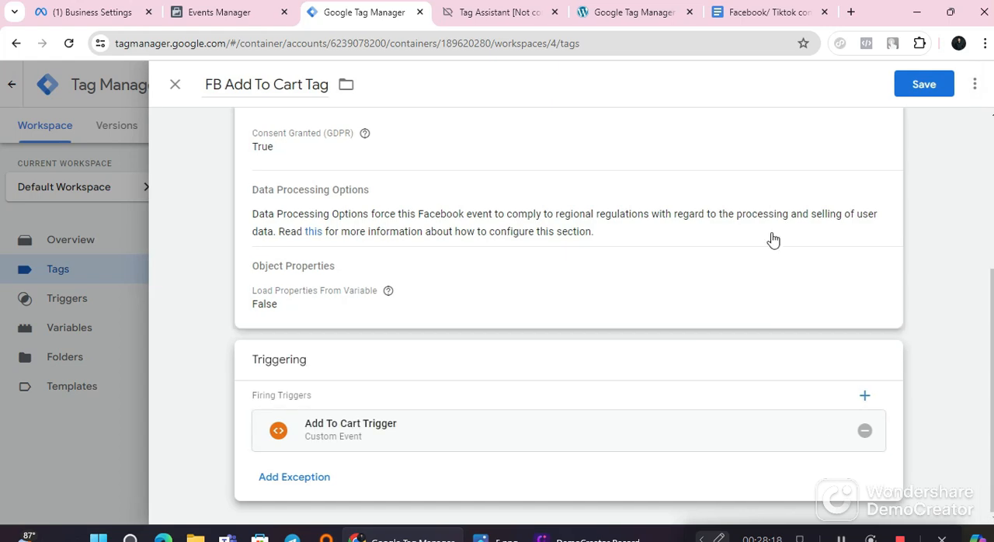
click(926, 86)
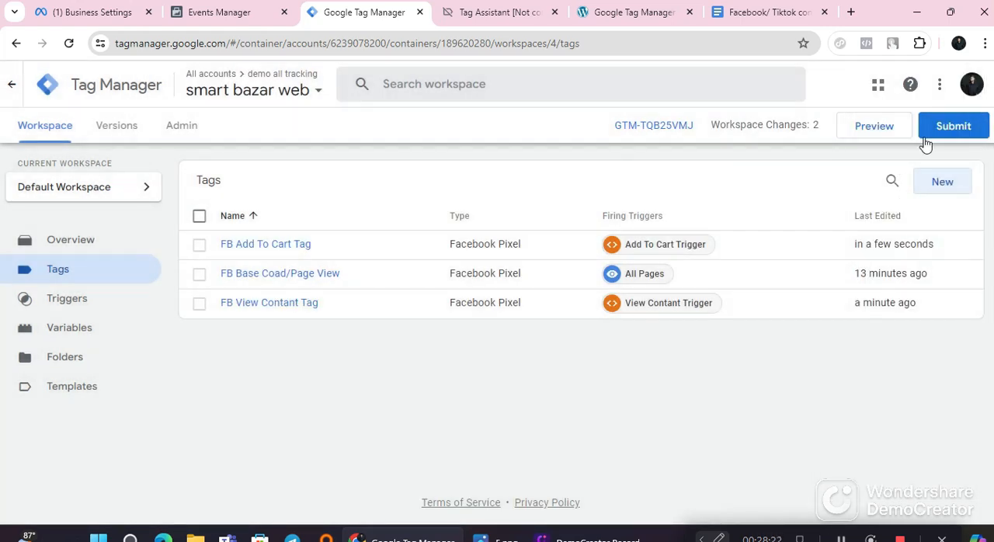
Step: Create another tag and name it "FB Checkout Tag" with the text copied from the second Step 07 of the Google Docs notes
click(940, 183)
click(777, 12)
click(517, 338)
drag(680, 299, 298, 323)
click(465, 386)
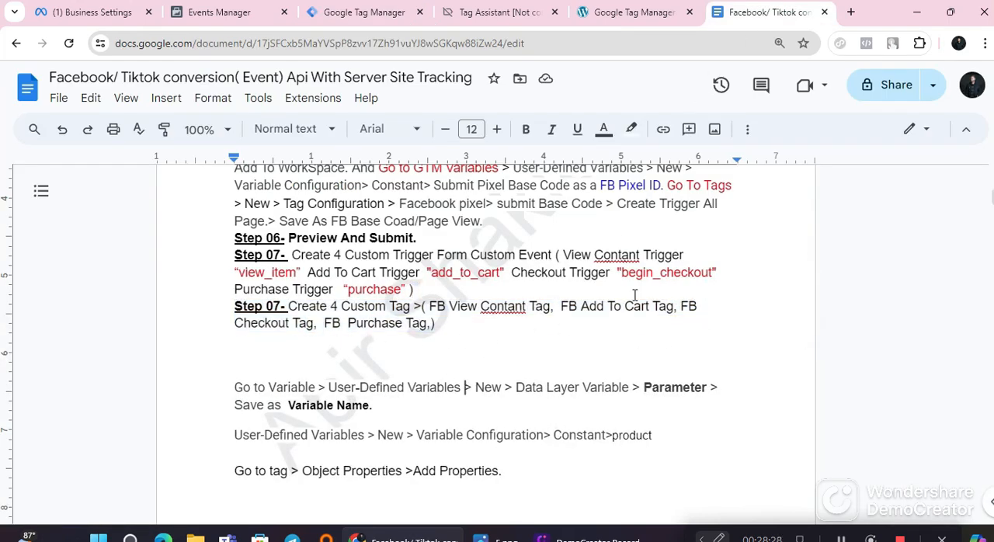
drag(680, 305, 358, 330)
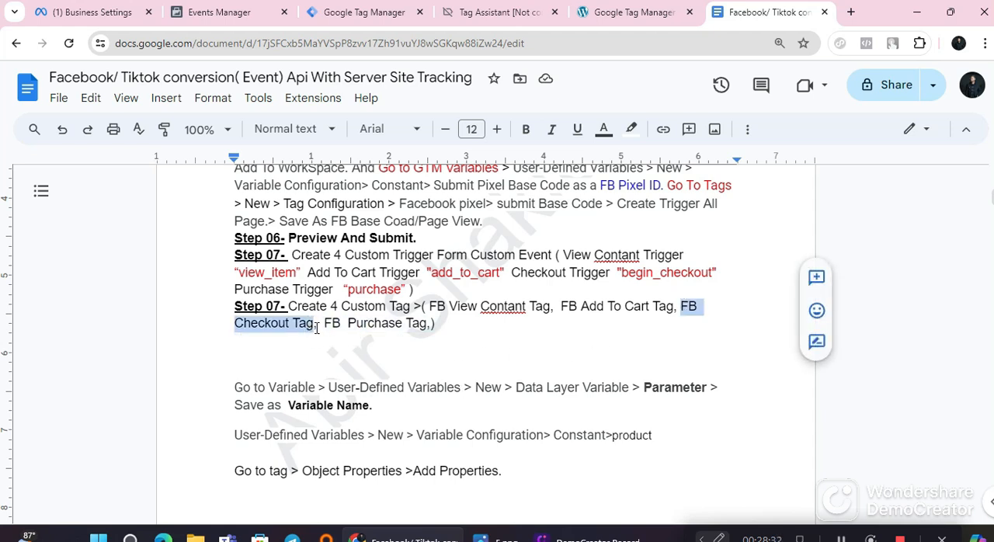
right_click(283, 325)
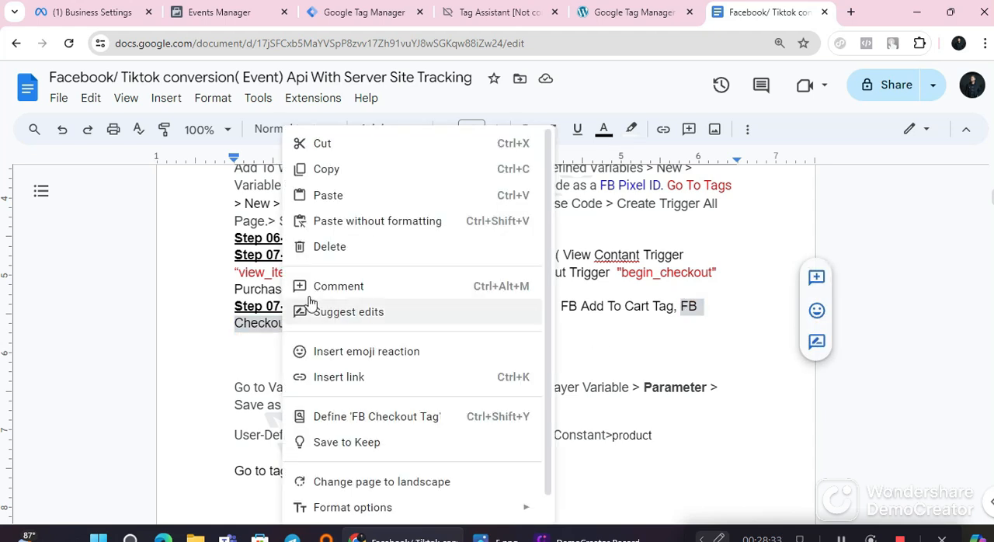
click(348, 169)
click(356, 12)
click(233, 94)
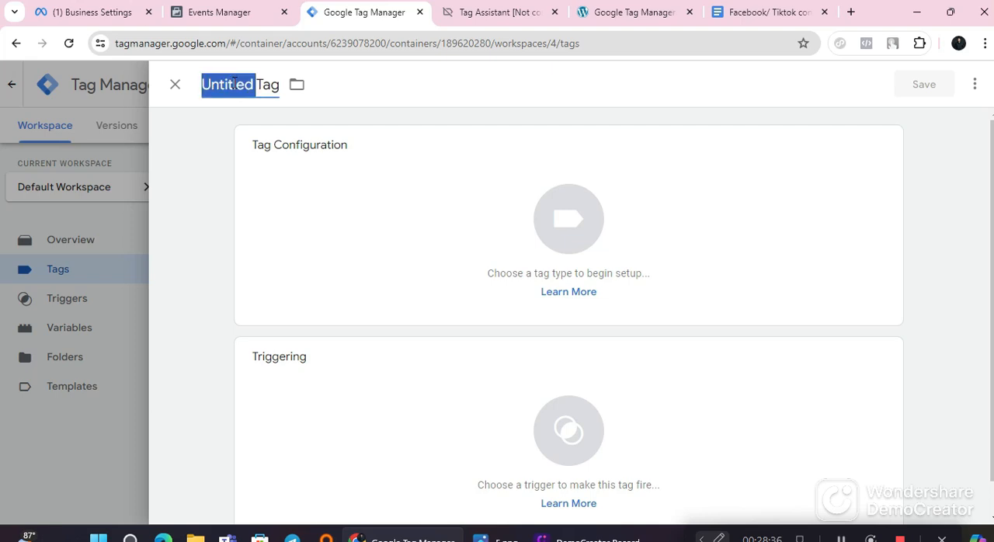
right_click(233, 90)
click(286, 191)
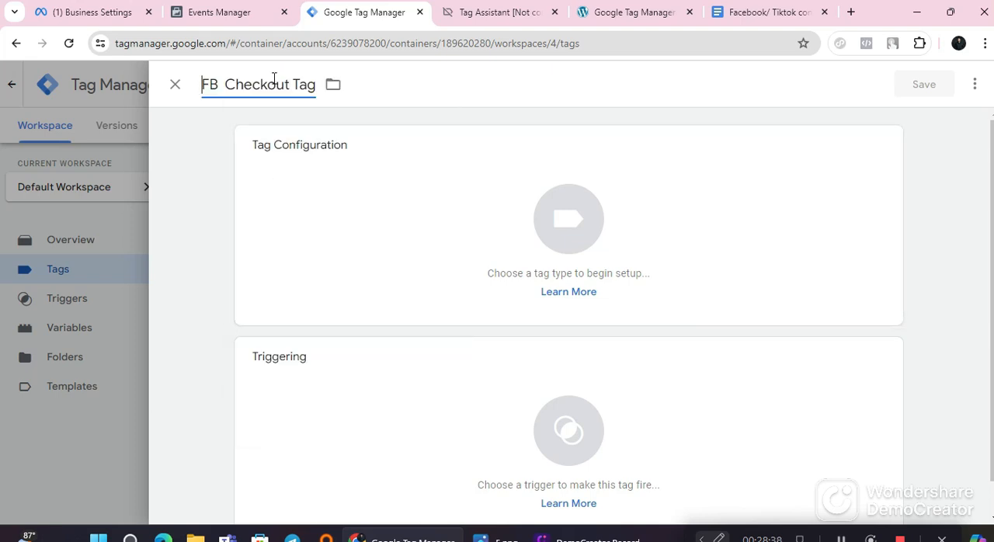
Step: Make FB Checkout Tag a Facebook Pixel tag and use the FB Pixel ID variable as its pixel ID
click(411, 267)
scroll(624, 261, down, 2)
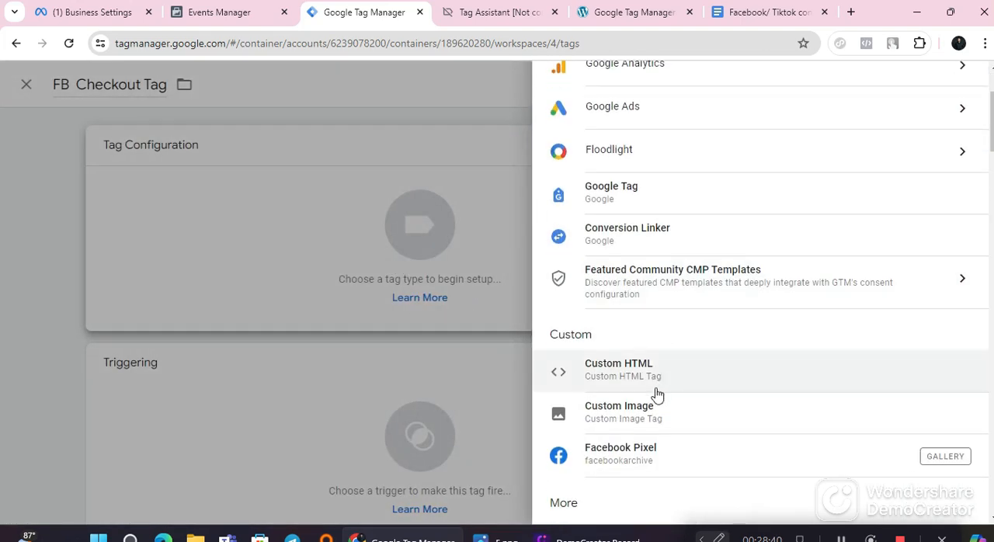
click(647, 454)
click(343, 313)
click(436, 307)
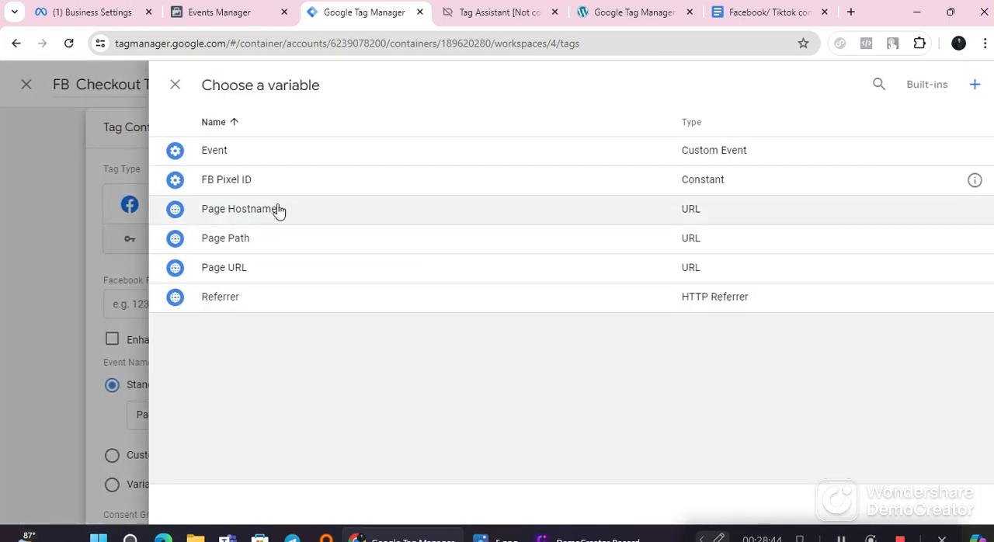
click(254, 178)
Step: Set the standard event name of FB Checkout Tag to InitiateCheckout
scroll(373, 252, down, 2)
click(359, 267)
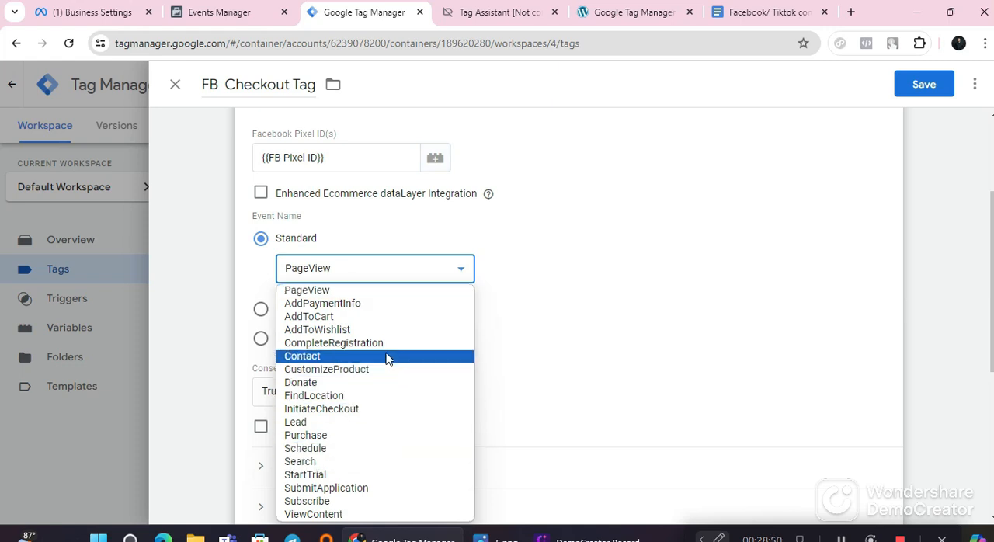
click(356, 408)
Step: Assign Checkout Trigger as the firing trigger of FB Checkout Tag and save the tag
scroll(376, 378, down, 3)
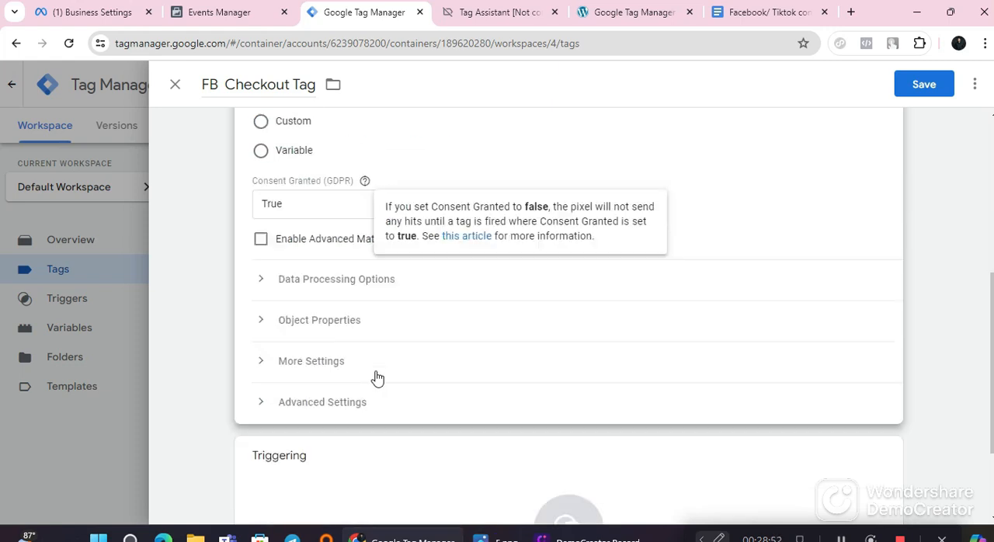
scroll(377, 378, down, 2)
click(382, 412)
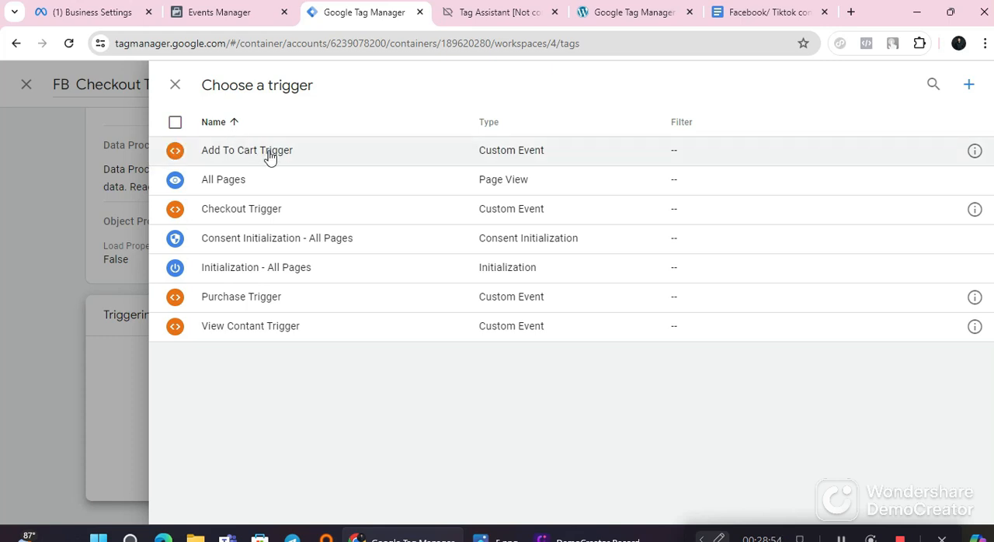
click(250, 220)
click(921, 91)
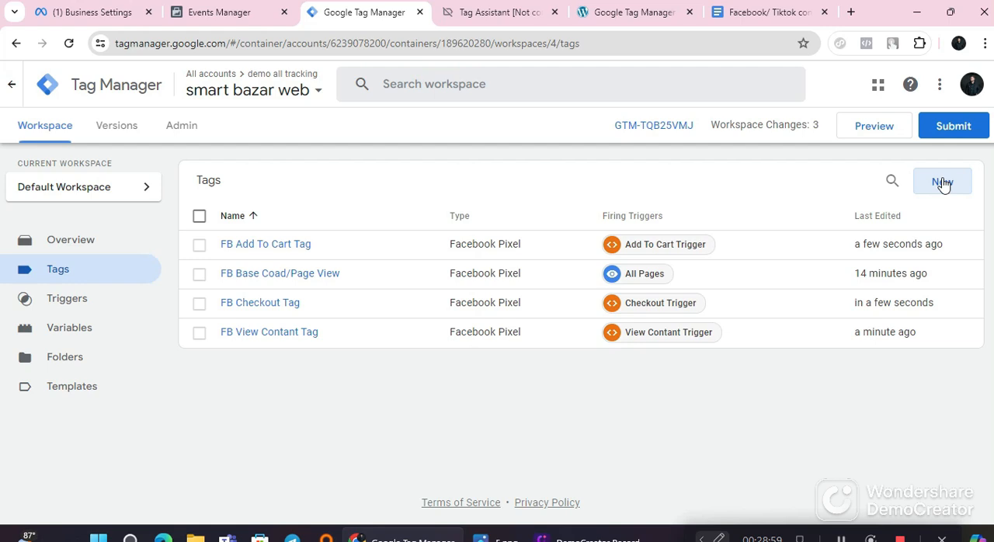
Step: Create another tag and name it "FB Purchase Tag" with the text copied from the second Step 07 of the Google Docs notes
click(941, 182)
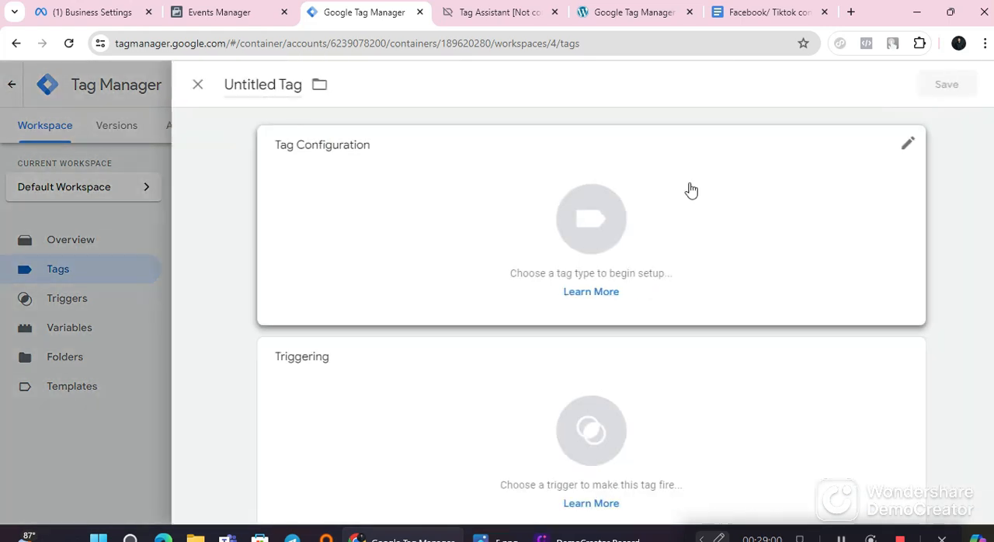
click(761, 13)
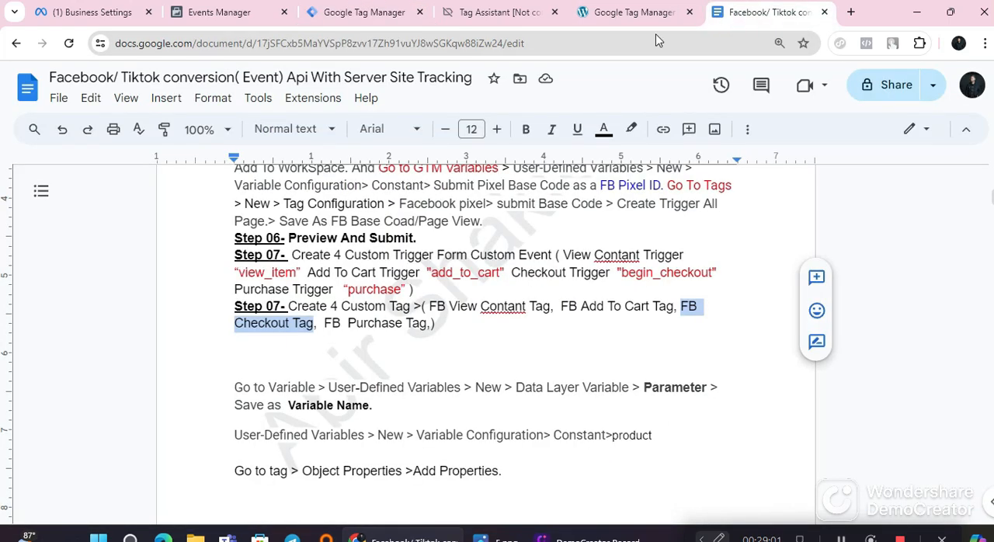
click(351, 335)
drag(326, 323, 409, 326)
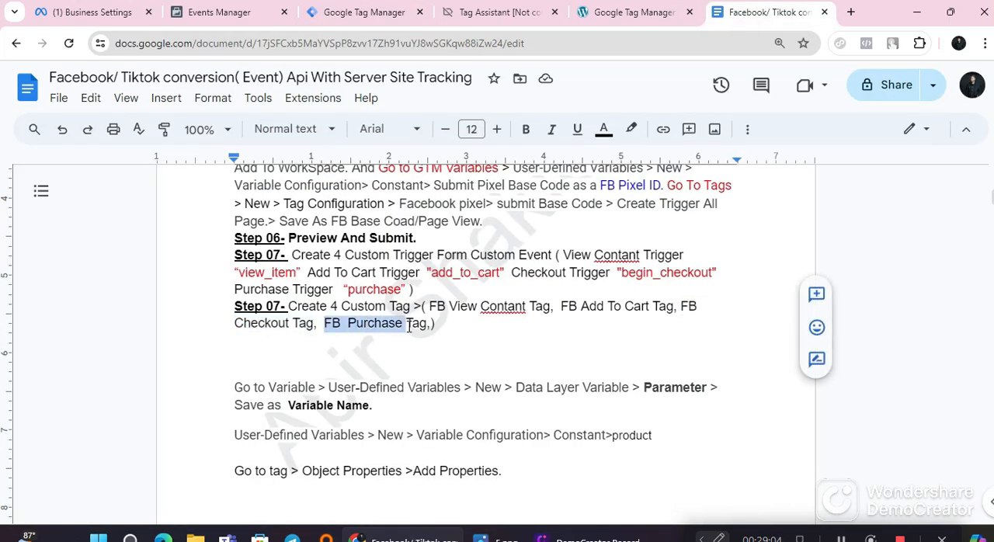
right_click(407, 327)
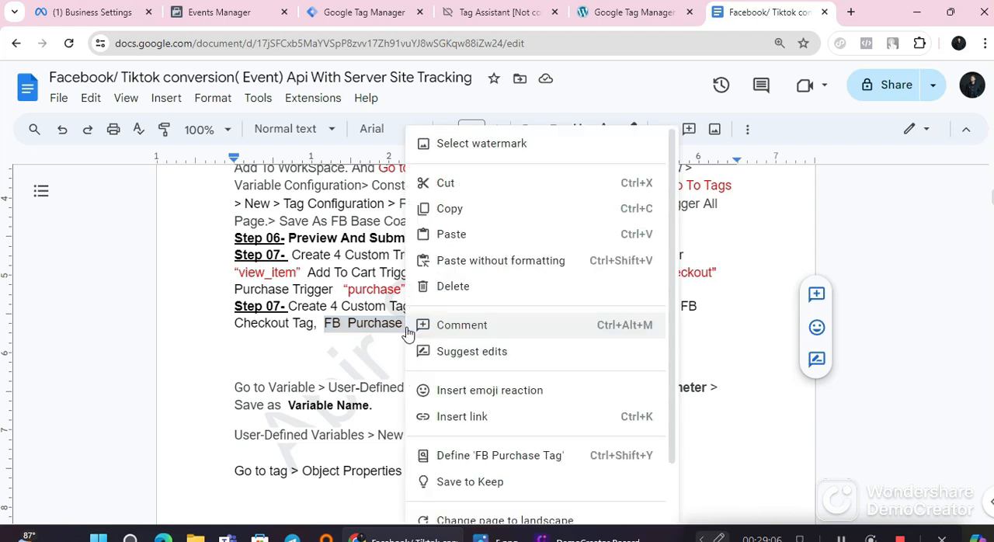
click(473, 204)
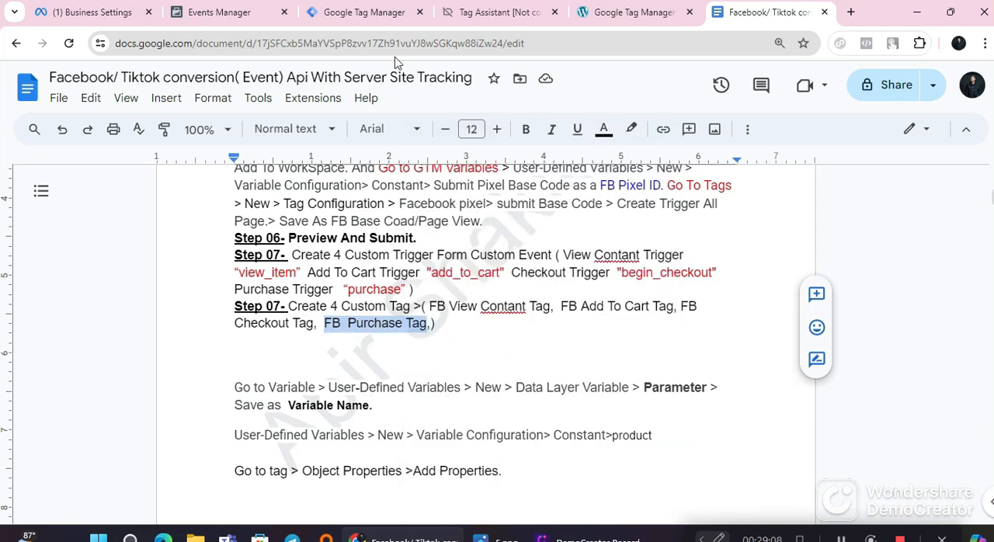
click(363, 12)
triple_click(218, 80)
right_click(218, 80)
click(245, 185)
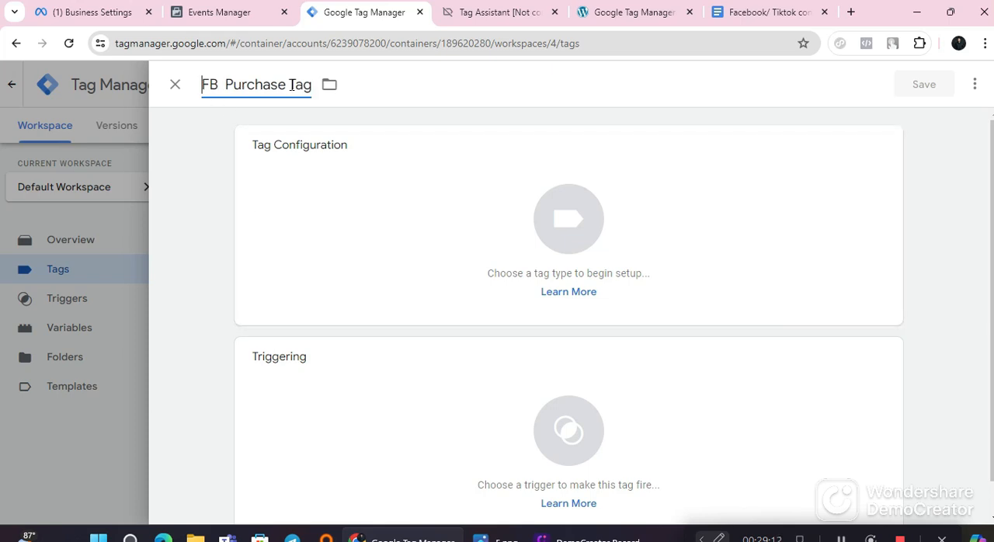
Step: Make FB Purchase Tag a Facebook Pixel tag and use the FB Pixel ID variable as its pixel ID
click(358, 213)
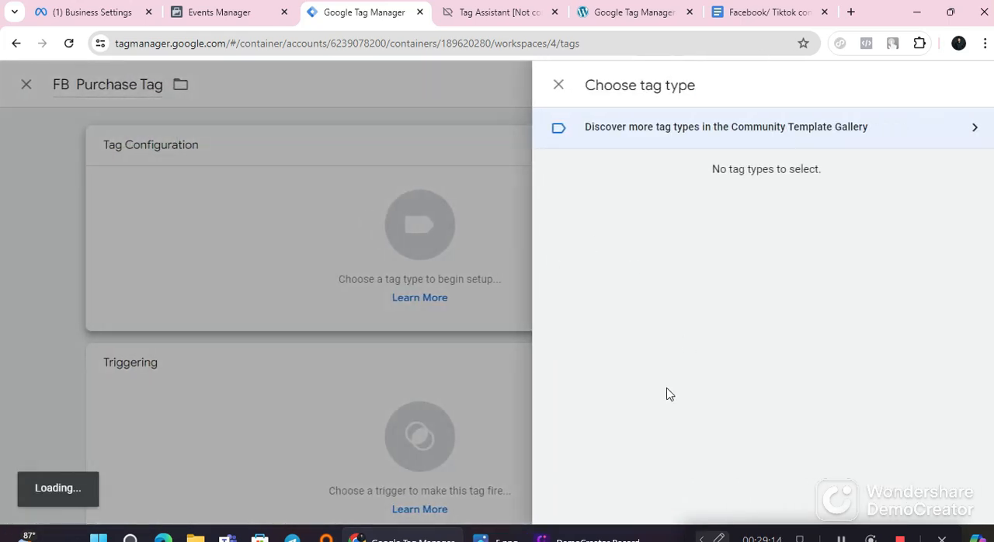
click(418, 278)
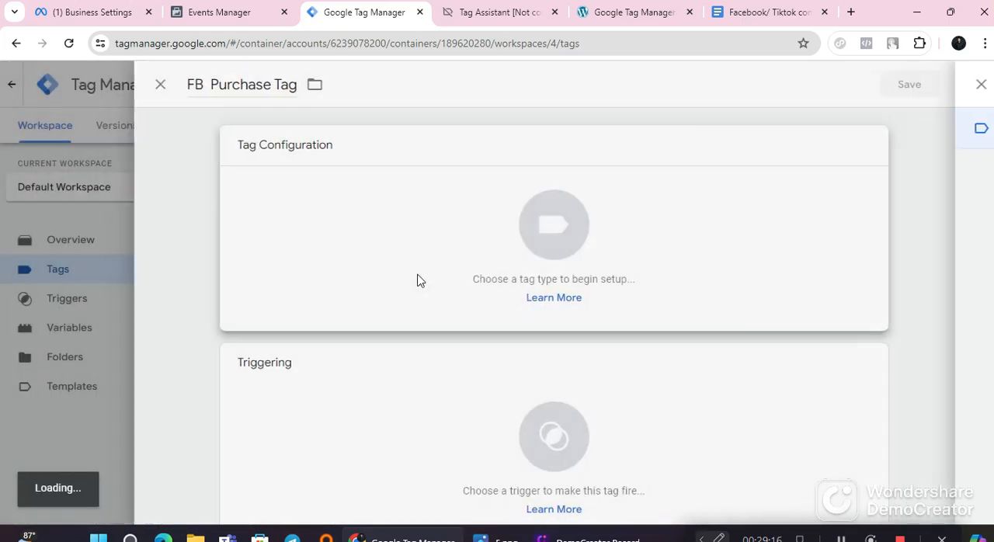
click(523, 288)
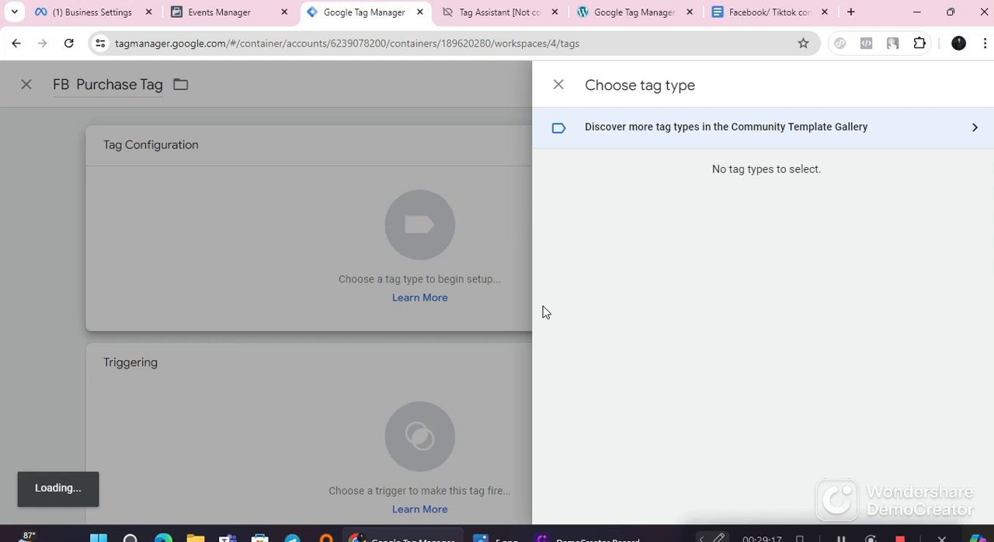
click(423, 227)
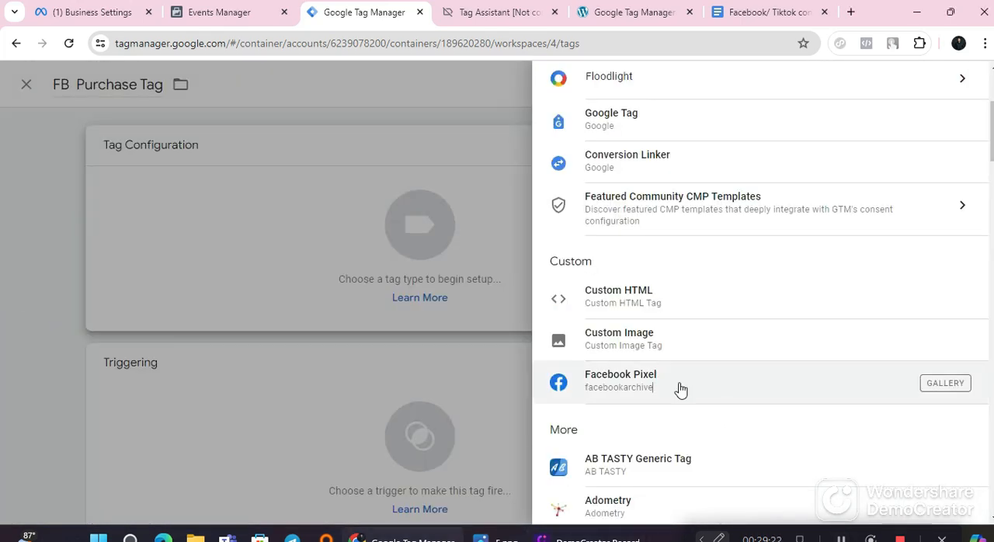
click(680, 390)
scroll(417, 313, down, 2)
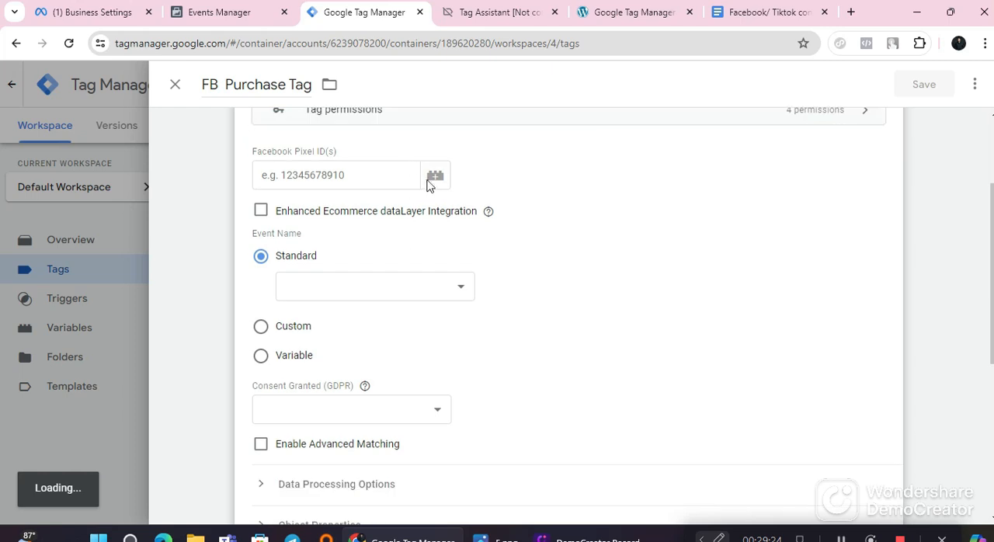
click(435, 176)
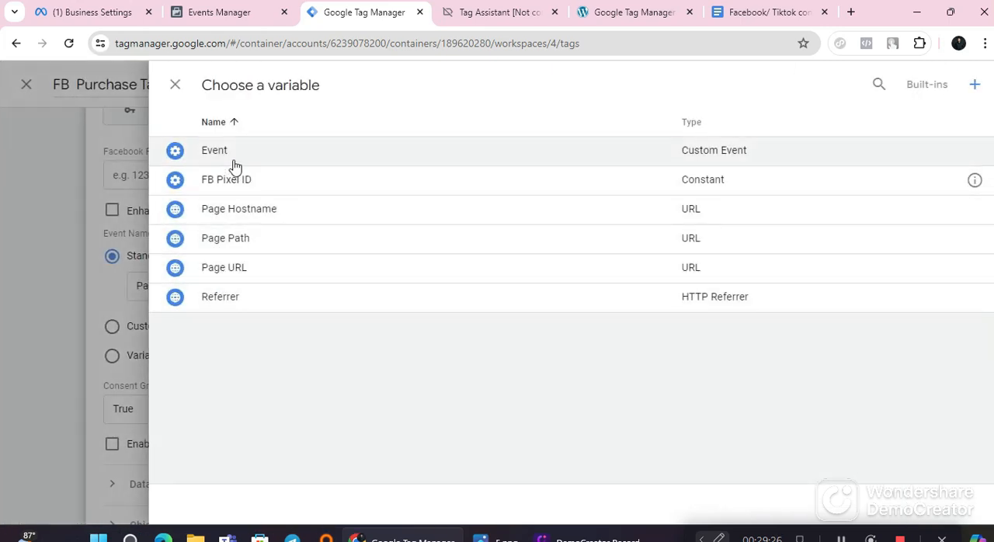
click(262, 183)
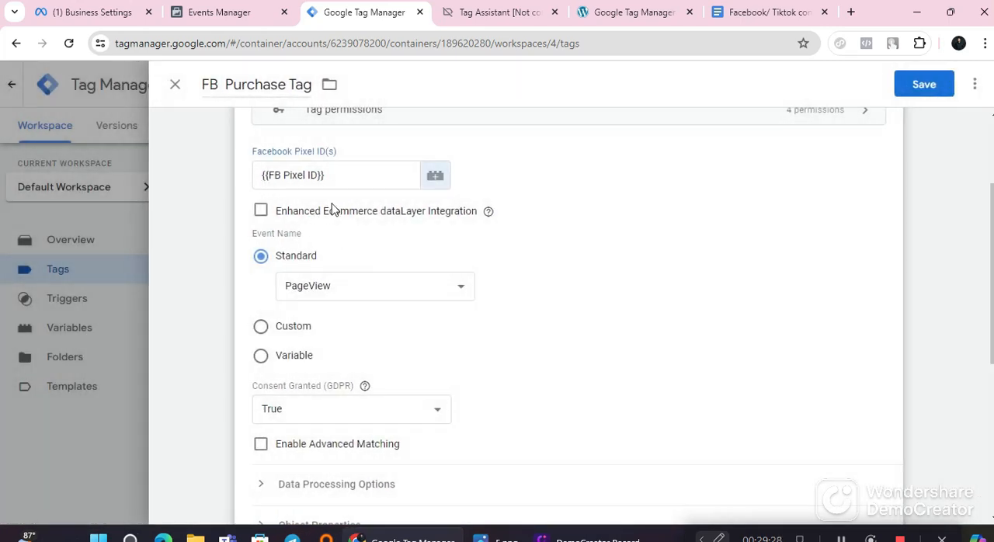
Step: Set the standard event name of FB Purchase Tag to Purchase
scroll(334, 333, down, 3)
scroll(344, 157, up, 2)
click(339, 216)
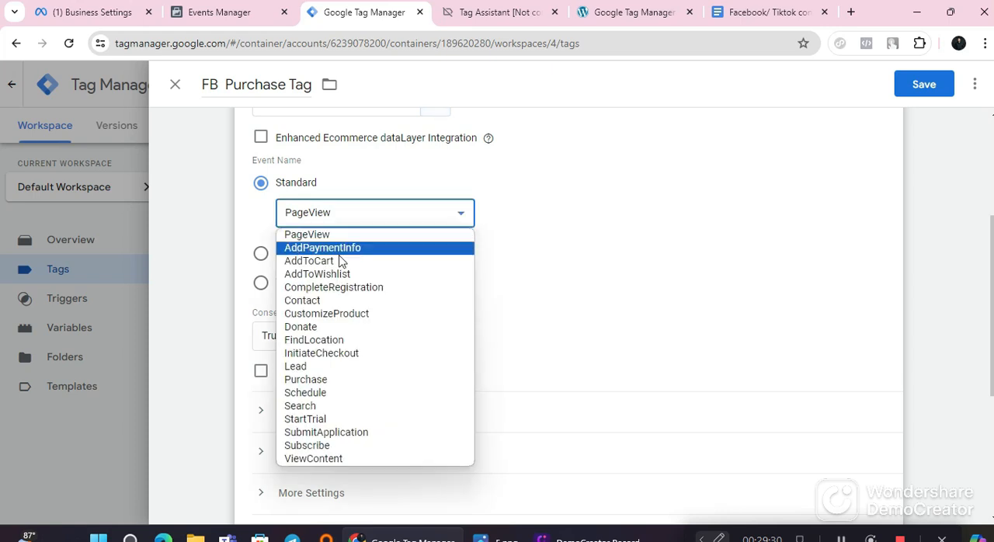
click(342, 380)
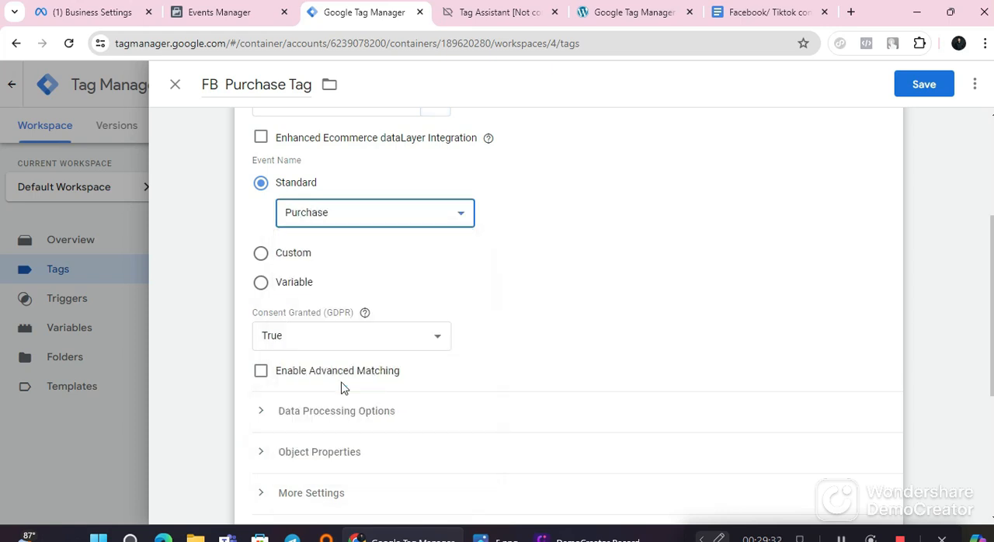
Step: Assign Purchase Trigger as the firing trigger of FB Purchase Tag and save the tag
scroll(335, 251, down, 3)
click(350, 392)
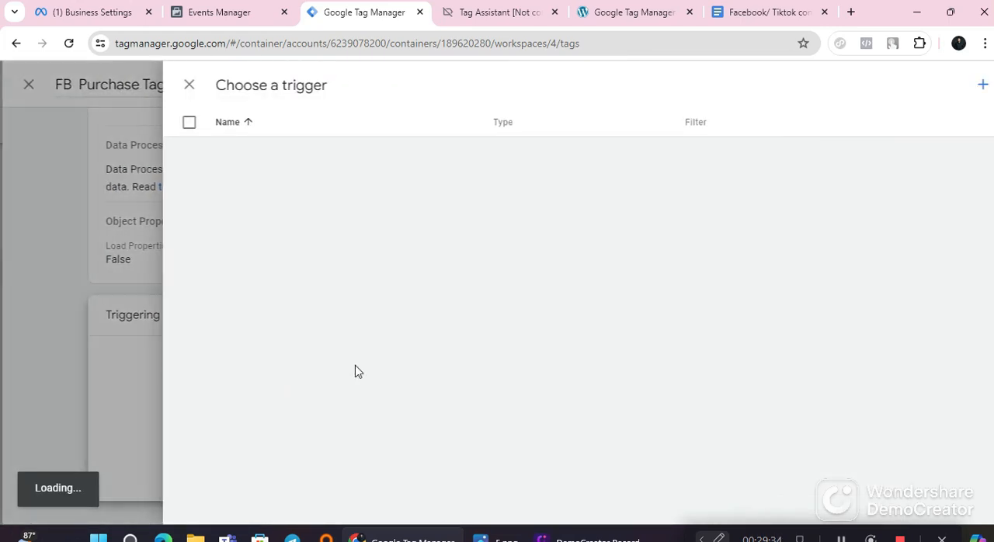
click(266, 299)
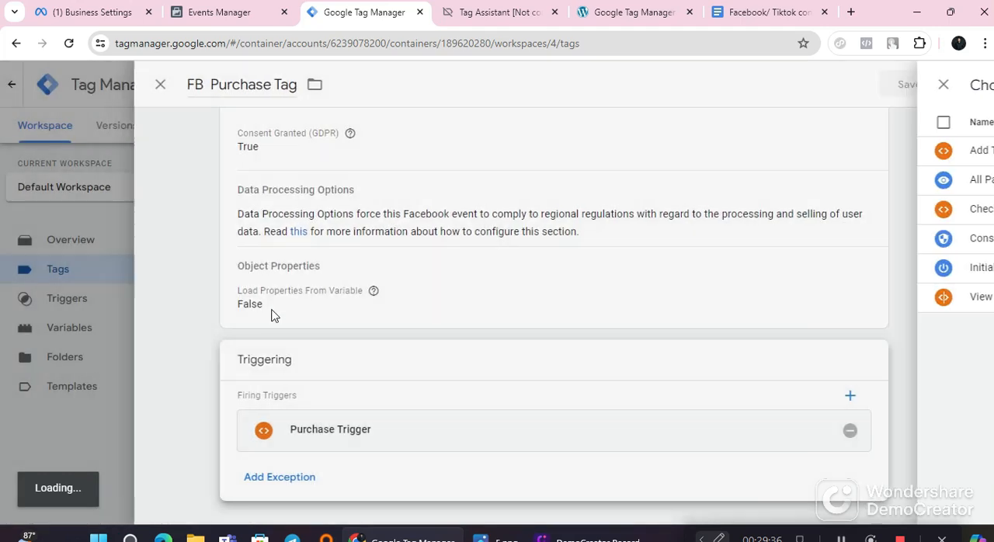
click(924, 84)
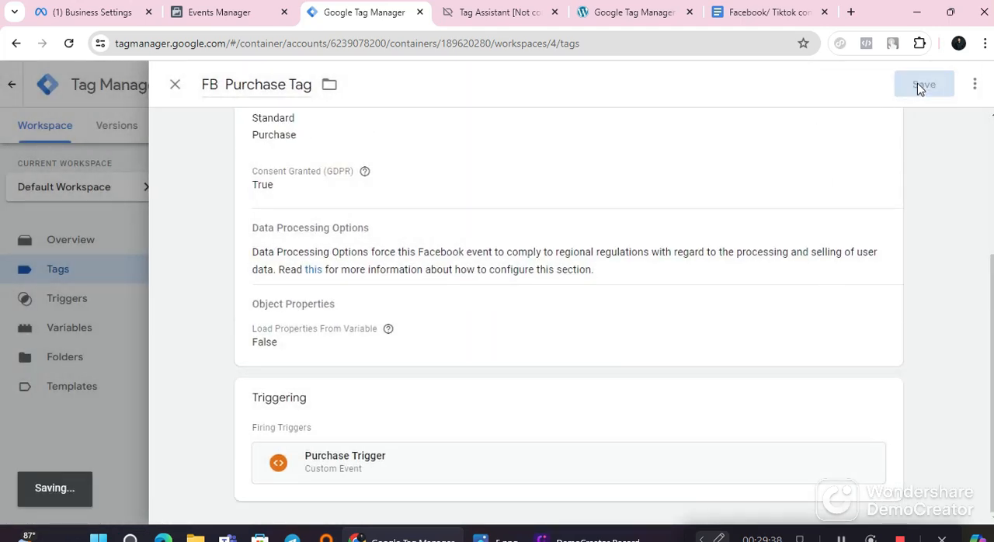
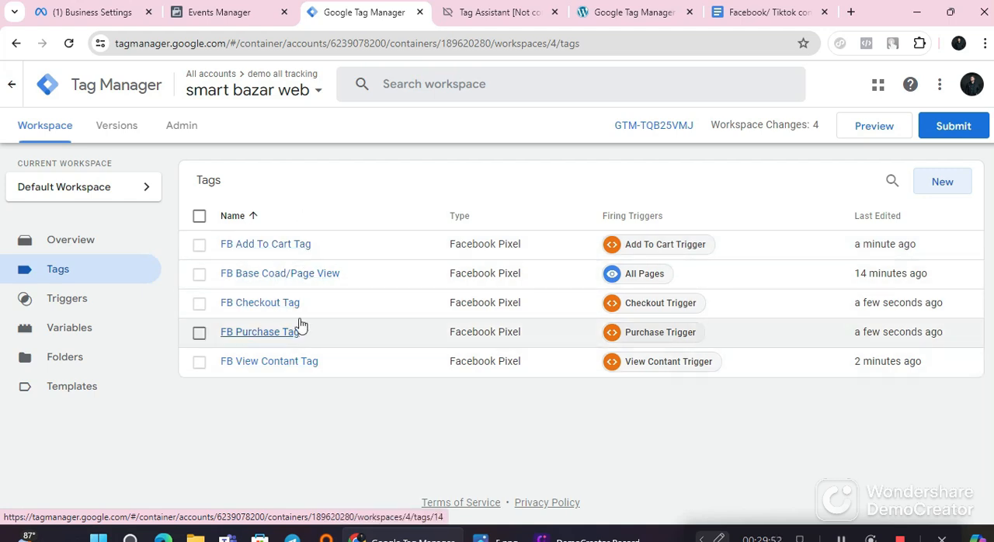
click(885, 133)
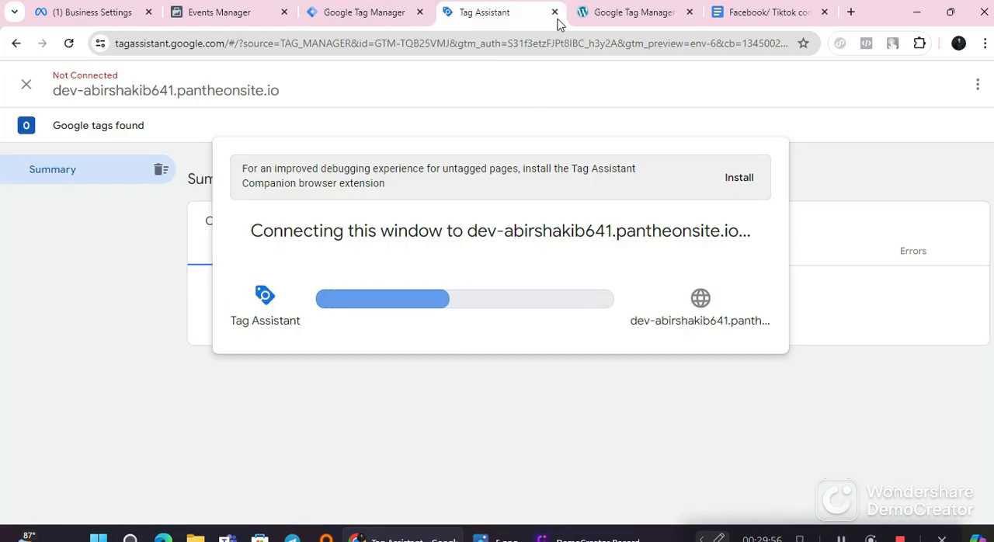
click(555, 12)
click(369, 11)
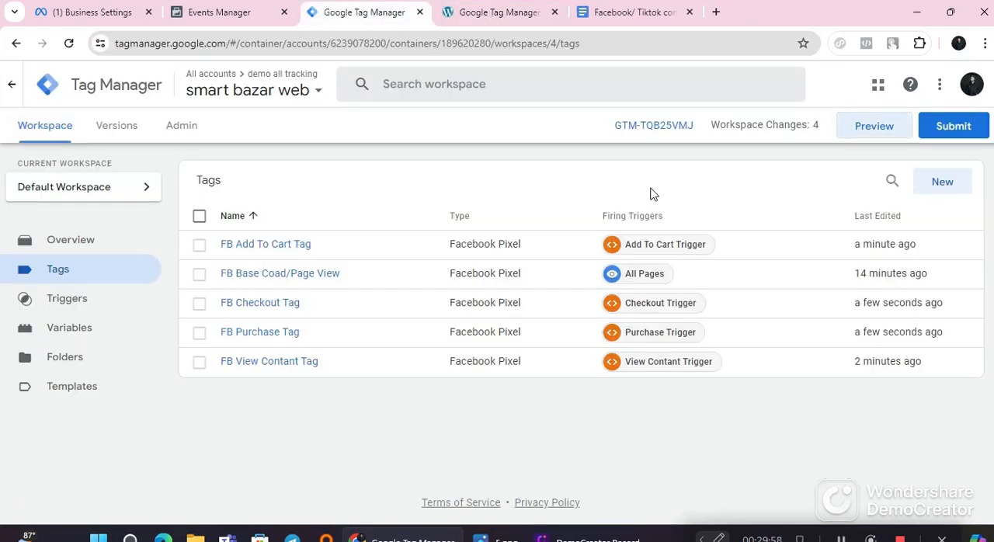
Step: Start a preview of the smart bazar web container, connect Tag Assistant to the Smart Bazar site and maximize the debug window
click(873, 136)
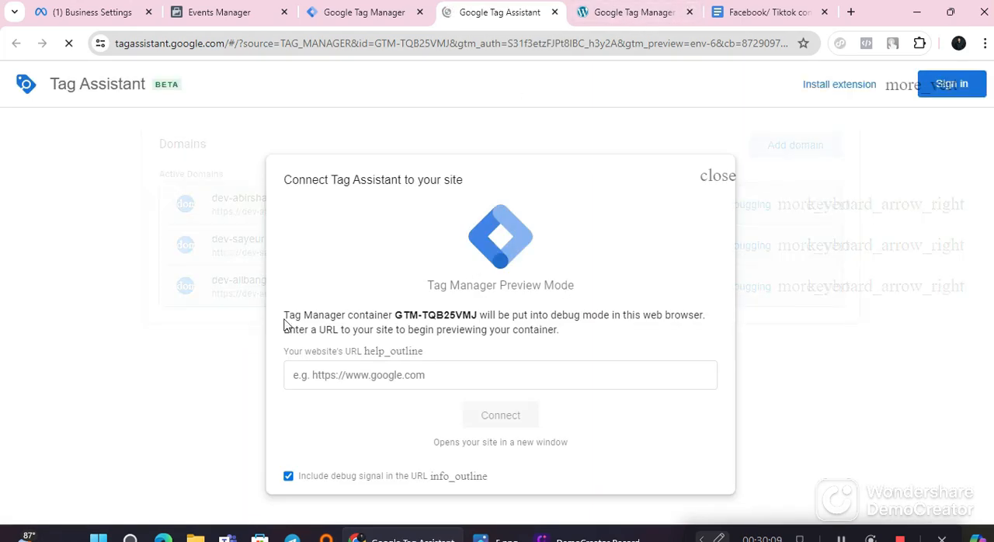
click(366, 374)
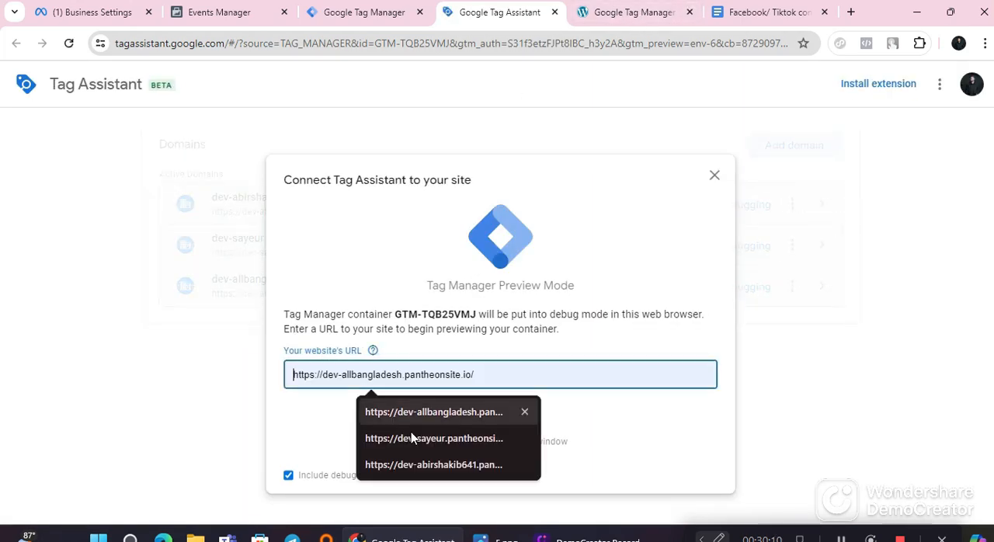
click(423, 460)
click(508, 422)
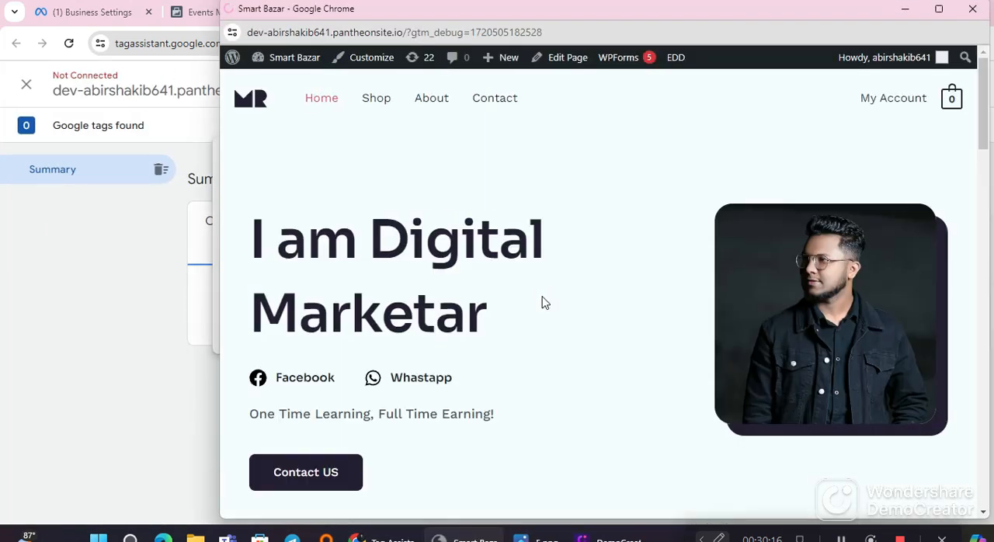
click(936, 9)
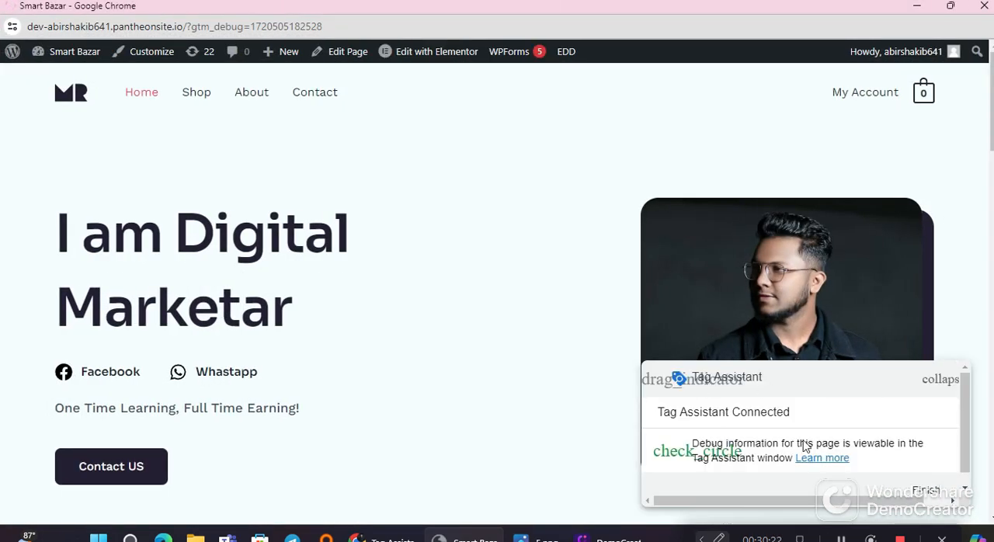
Step: Open the product page of the CURREN 8301 men's military sports watch from the store's Shop page
click(196, 102)
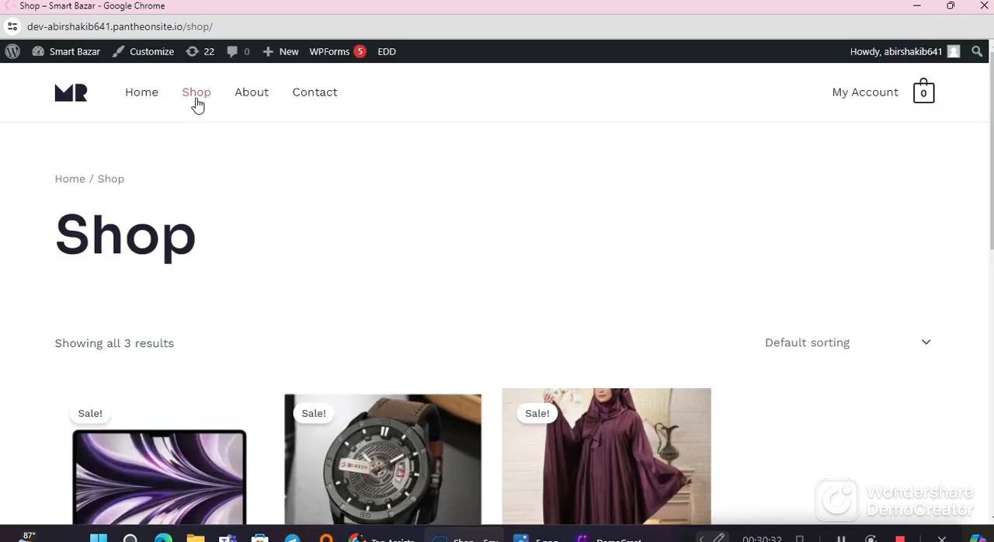
scroll(419, 284, down, 3)
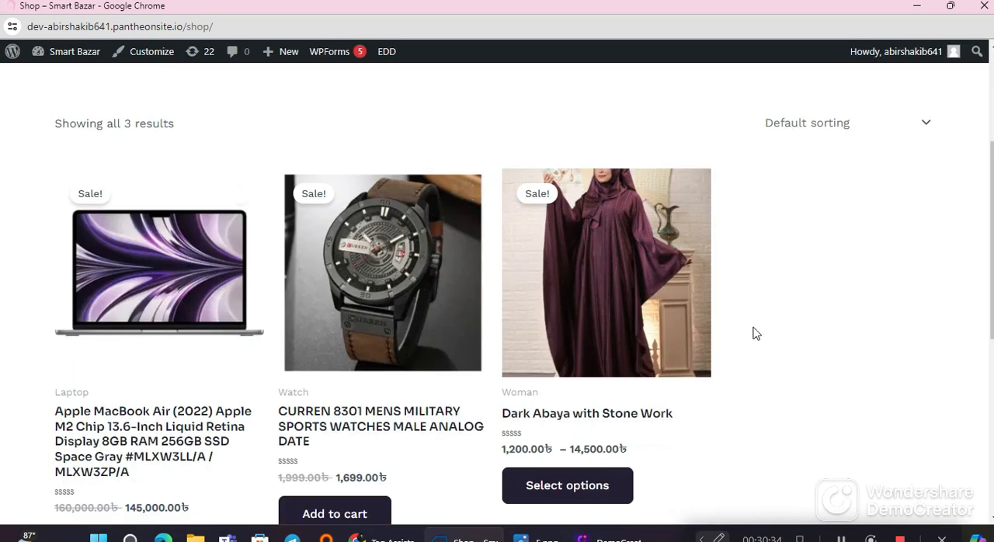
scroll(756, 334, down, 1)
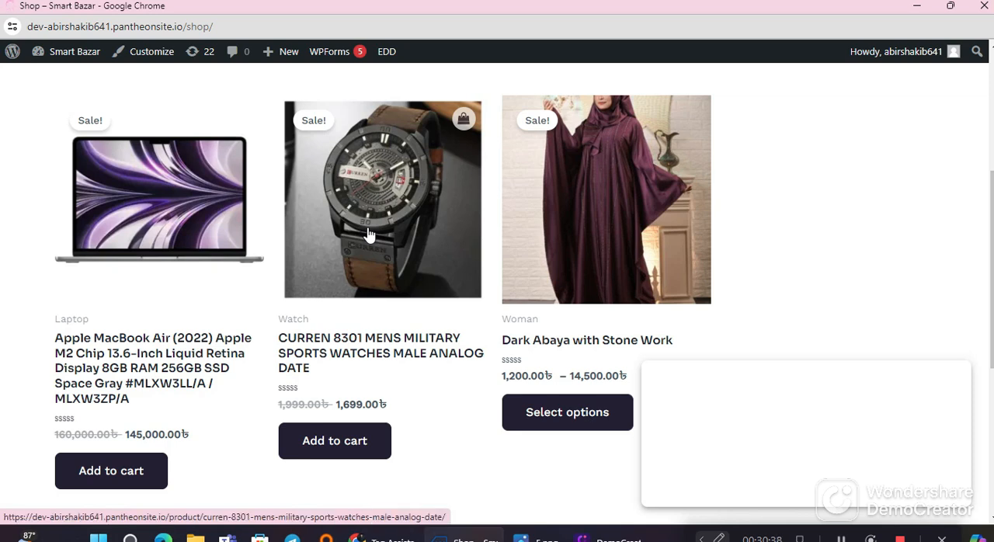
click(369, 236)
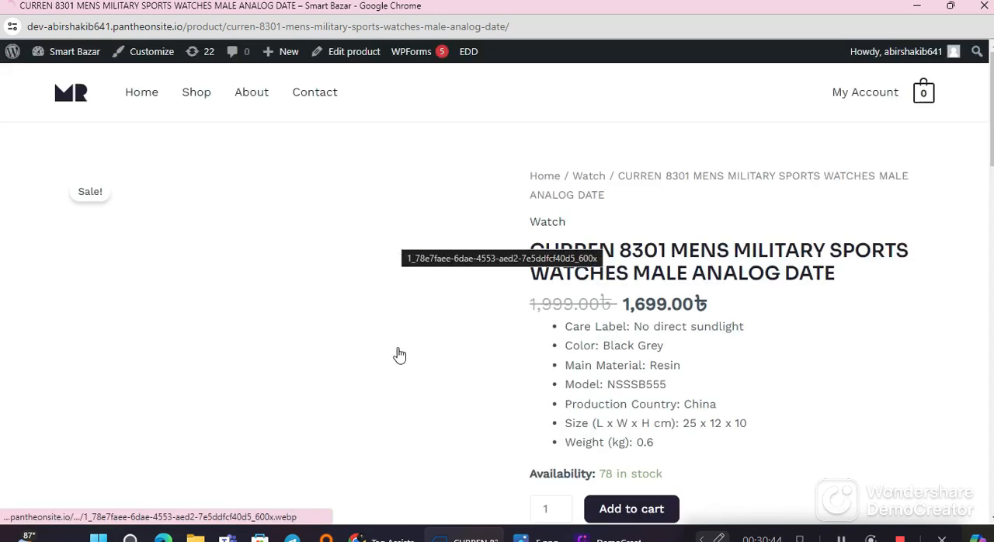
Step: Add the CURREN 8301 watch to the cart from its product page
scroll(356, 316, down, 2)
scroll(356, 316, up, 2)
scroll(490, 375, down, 2)
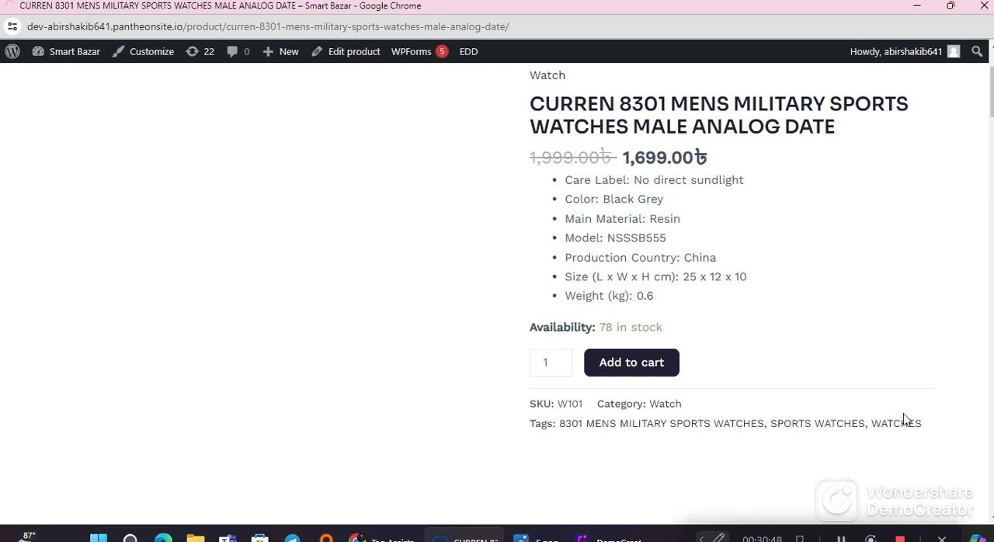
scroll(368, 365, down, 2)
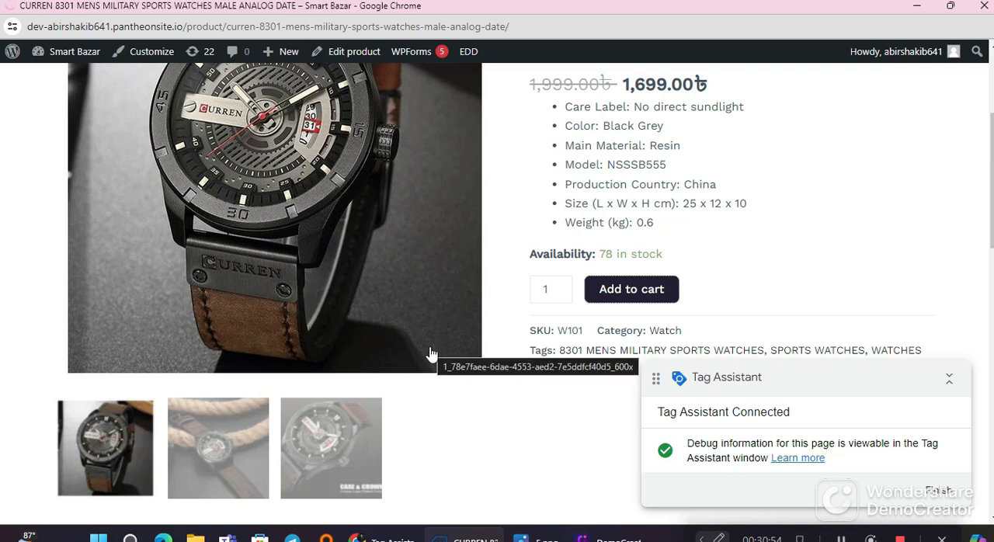
scroll(431, 354, up, 3)
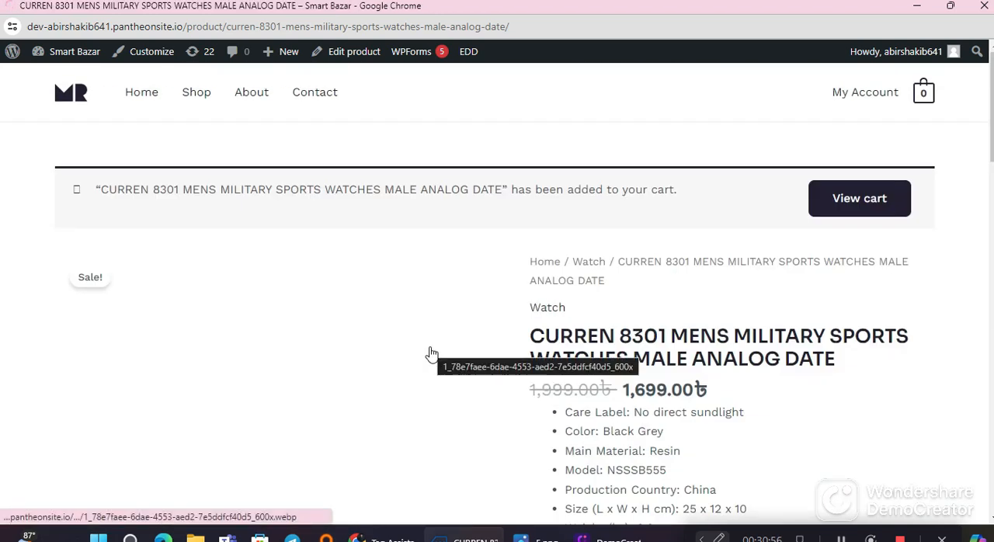
Step: View the shopping cart after adding the CURREN 8301 watch
scroll(431, 355, down, 2)
scroll(432, 355, down, 4)
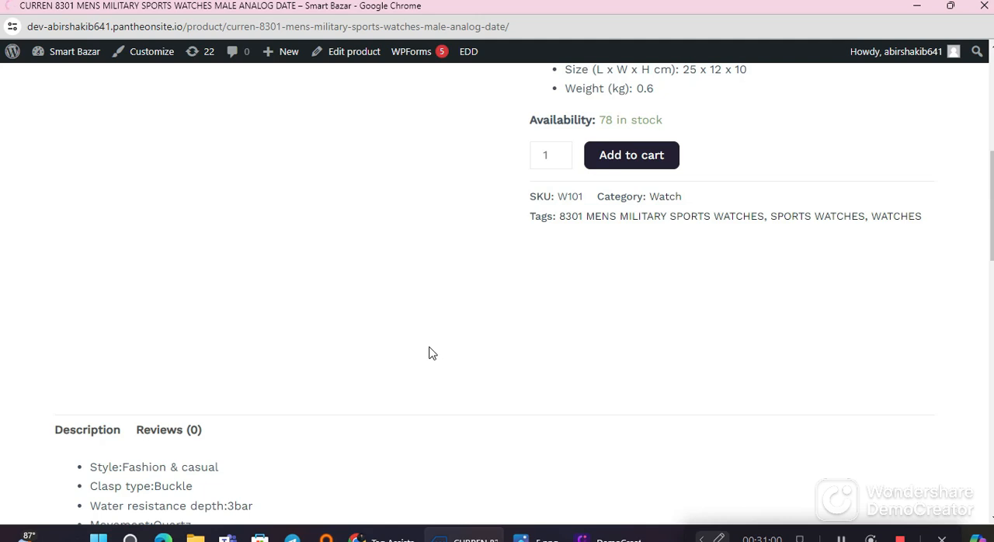
scroll(503, 358, down, 2)
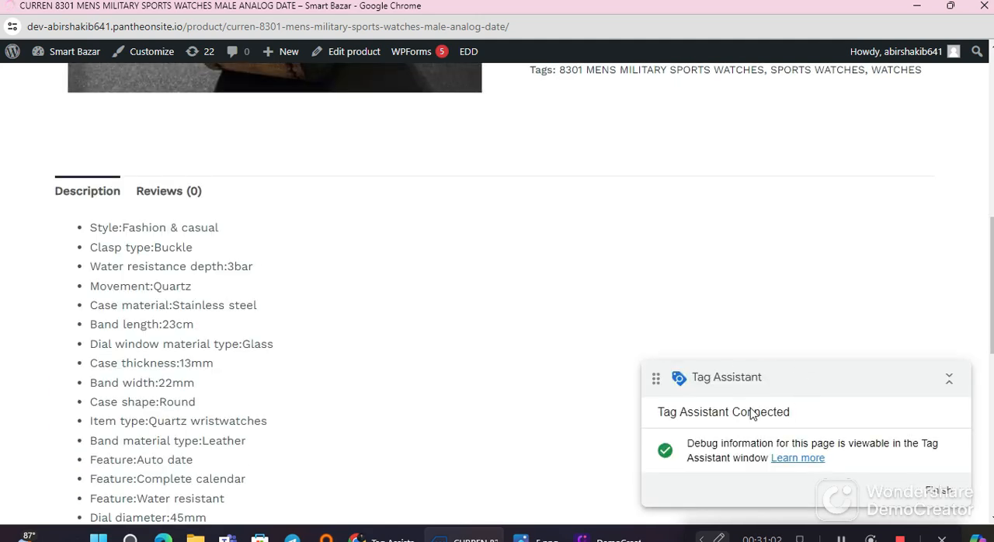
scroll(552, 402, up, 7)
scroll(567, 383, up, 1)
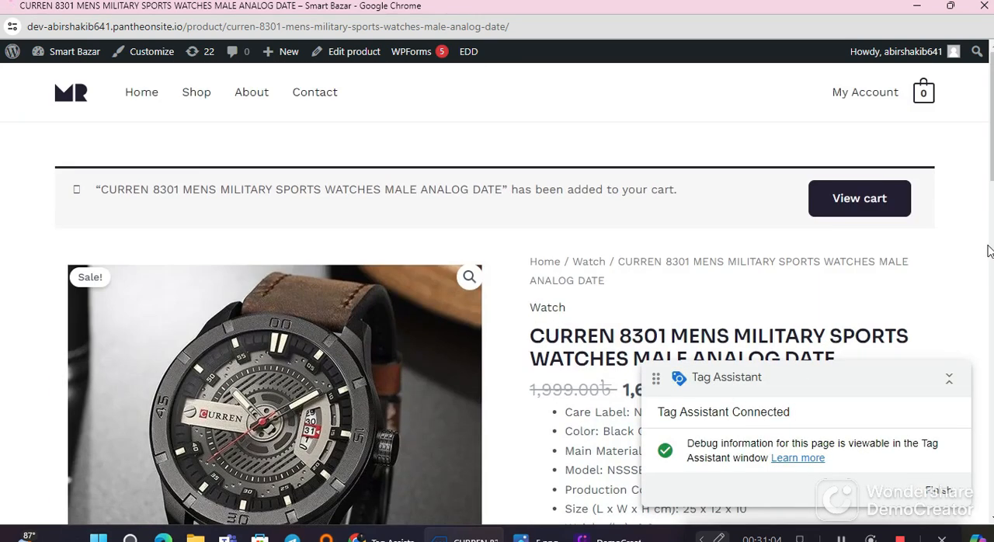
click(870, 218)
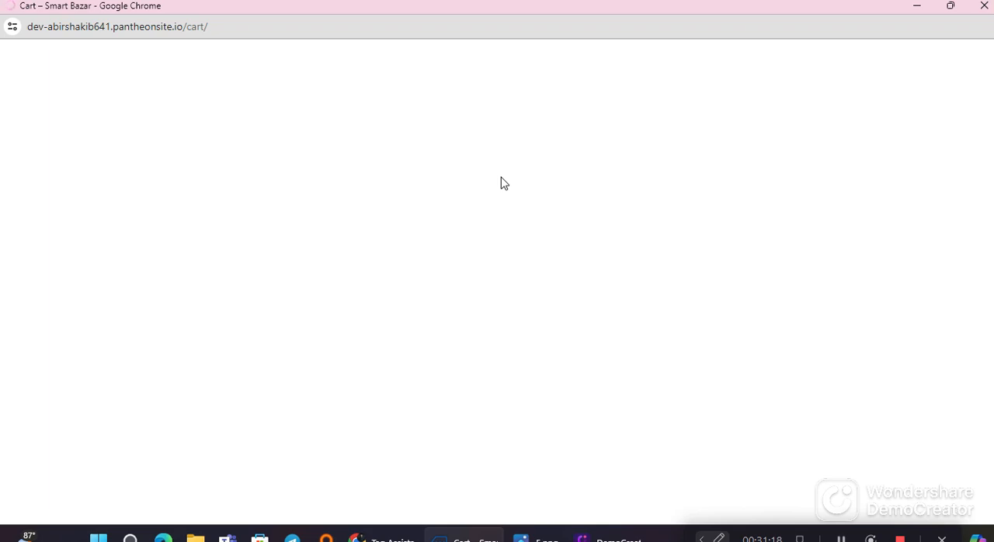
Step: Proceed from the cart page to the store's checkout
scroll(474, 338, down, 8)
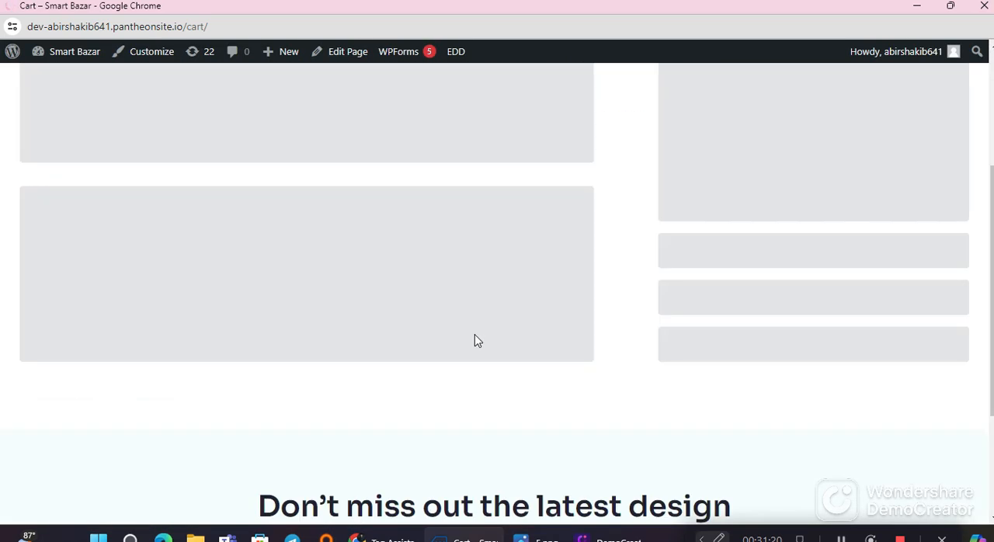
scroll(478, 341, up, 3)
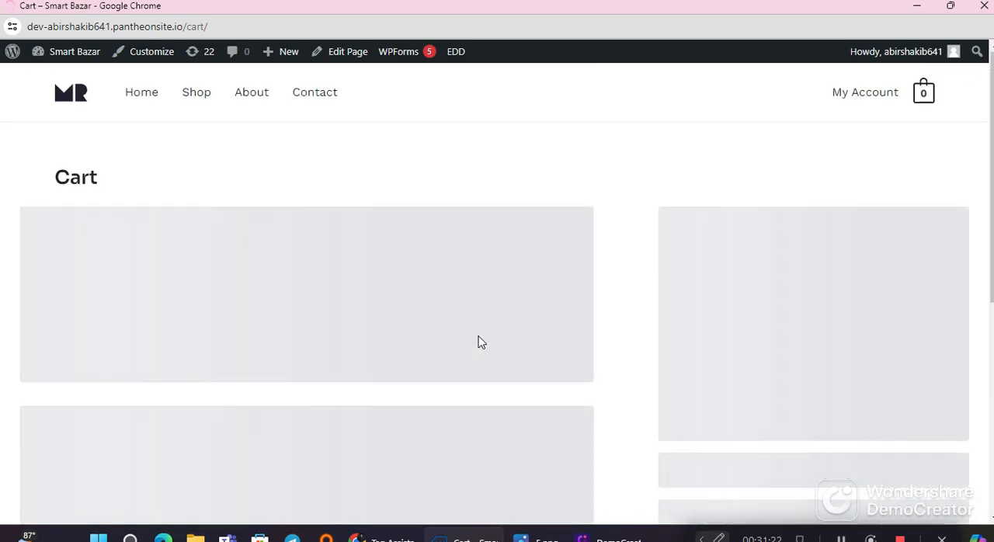
scroll(486, 344, down, 2)
scroll(486, 344, up, 2)
scroll(490, 343, down, 2)
scroll(490, 342, up, 1)
scroll(490, 342, down, 1)
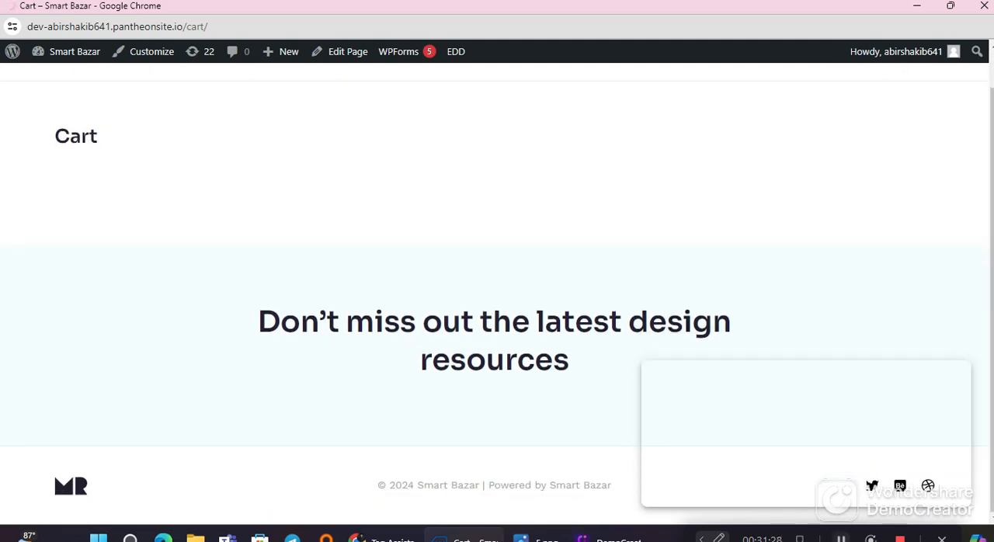
scroll(602, 400, down, 4)
click(737, 260)
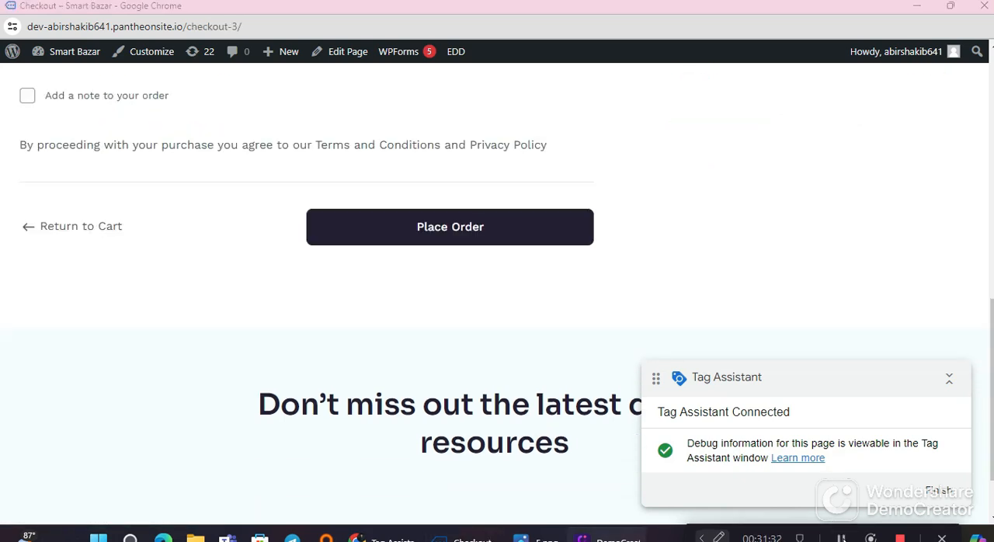
Step: Place the test order with the checkout details already filled in
scroll(482, 334, up, 2)
scroll(475, 338, down, 3)
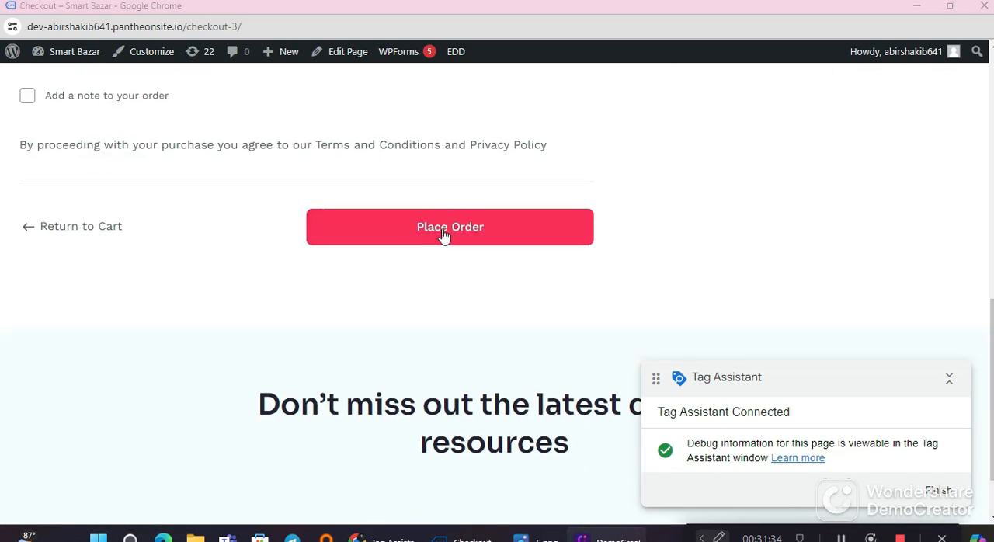
click(453, 229)
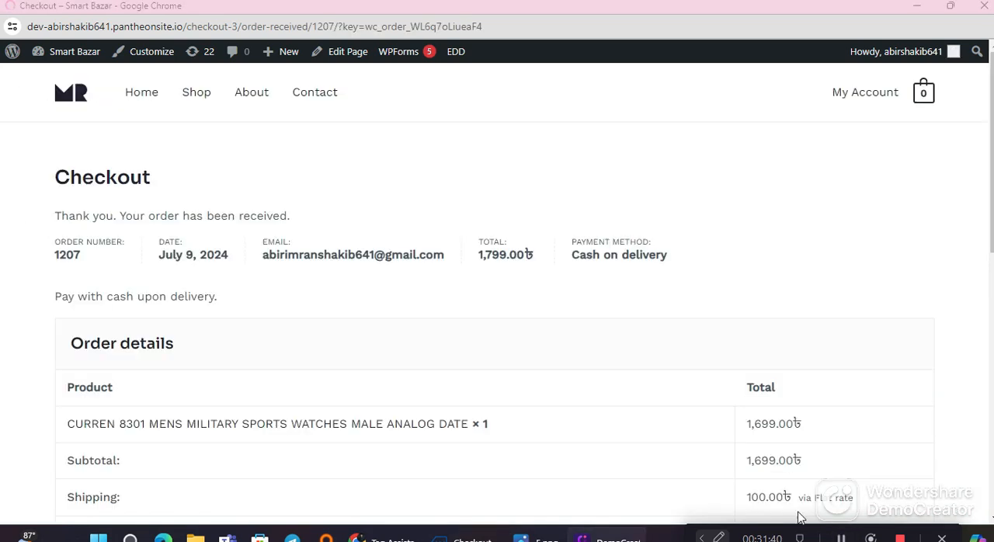
Step: Look through the order confirmation page and close the store's debug window to return to Tag Assistant
scroll(360, 337, down, 8)
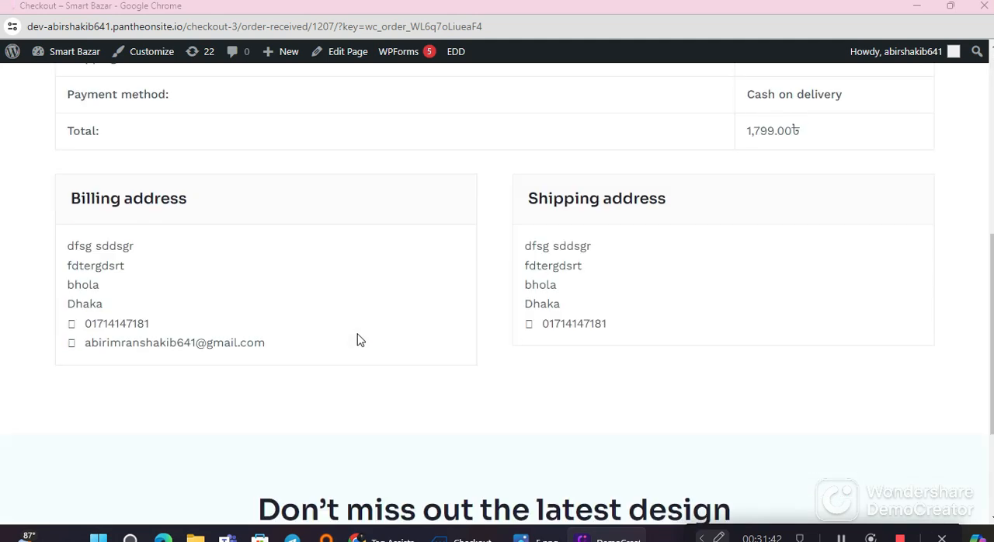
scroll(411, 340, up, 8)
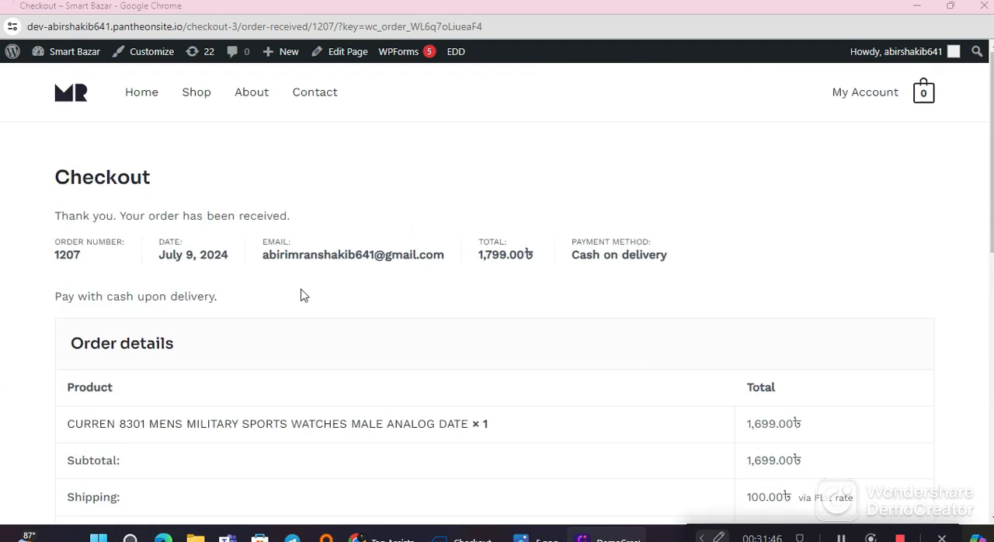
scroll(304, 295, down, 10)
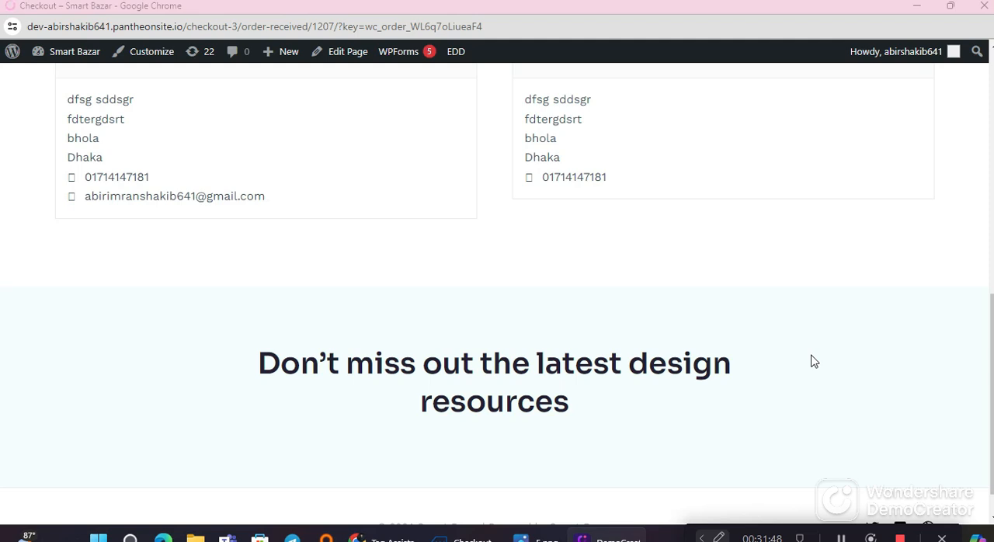
scroll(648, 300, up, 3)
scroll(650, 306, down, 4)
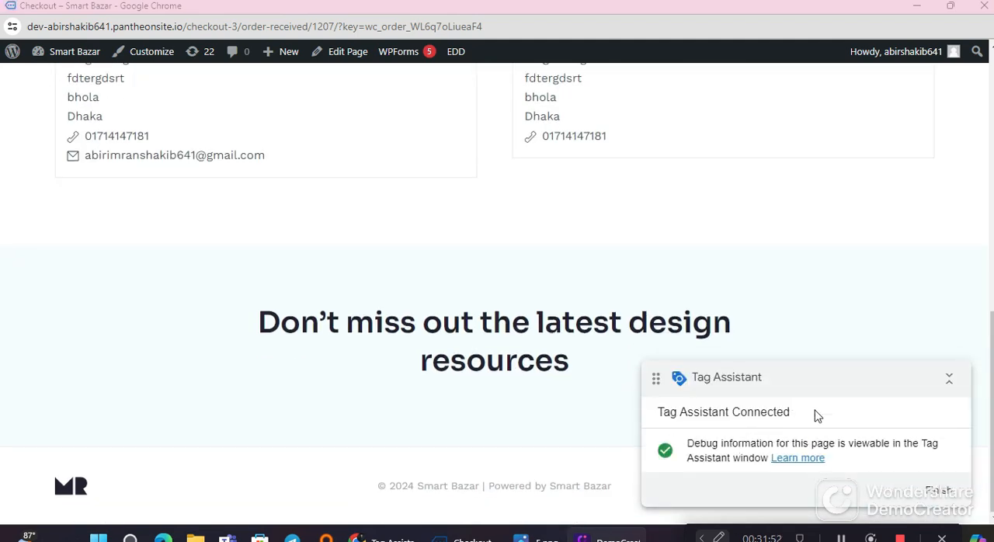
scroll(330, 302, up, 10)
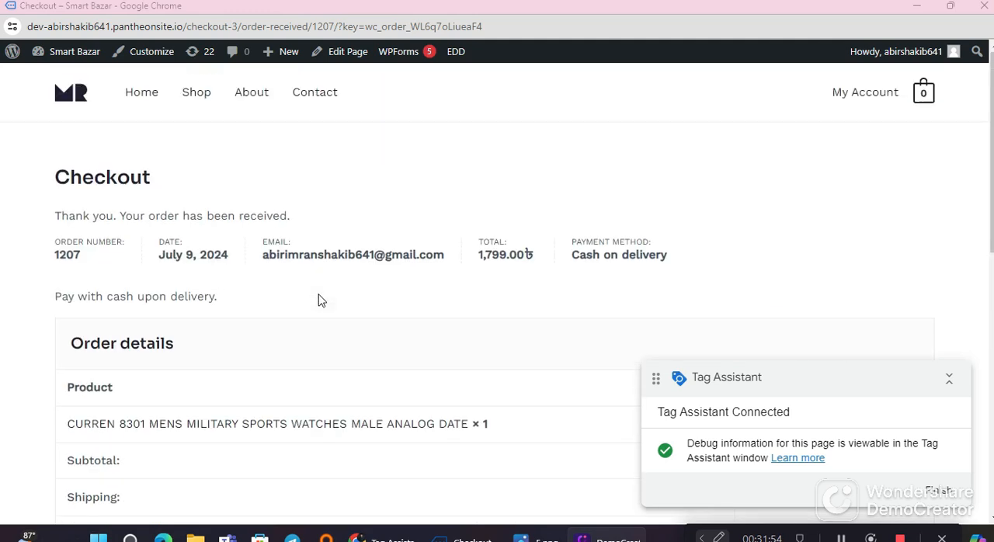
click(984, 6)
click(490, 398)
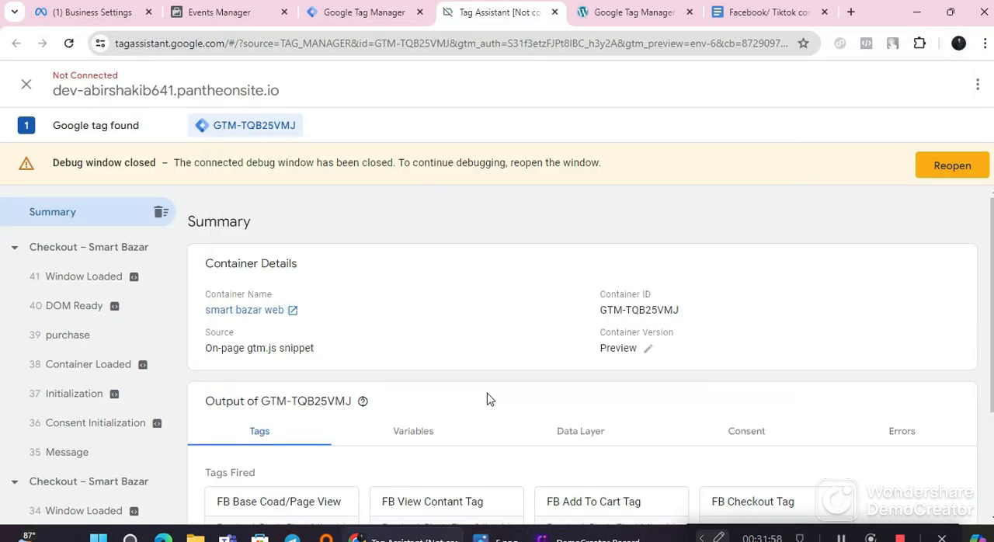
Step: Check in the Tag Assistant summary which FB tags fired and examine the current Data Layer values of the container
scroll(490, 397, down, 2)
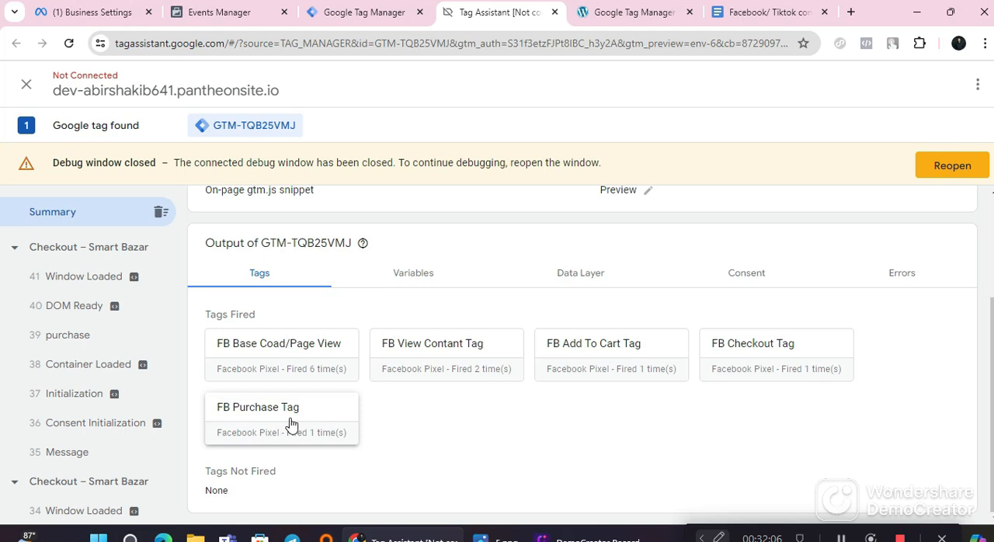
scroll(60, 382, down, 3)
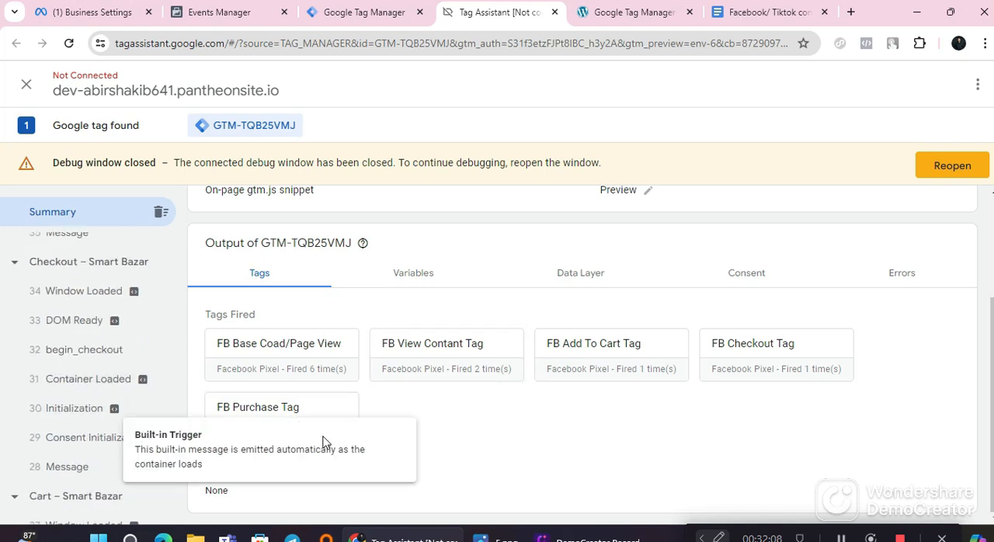
click(420, 280)
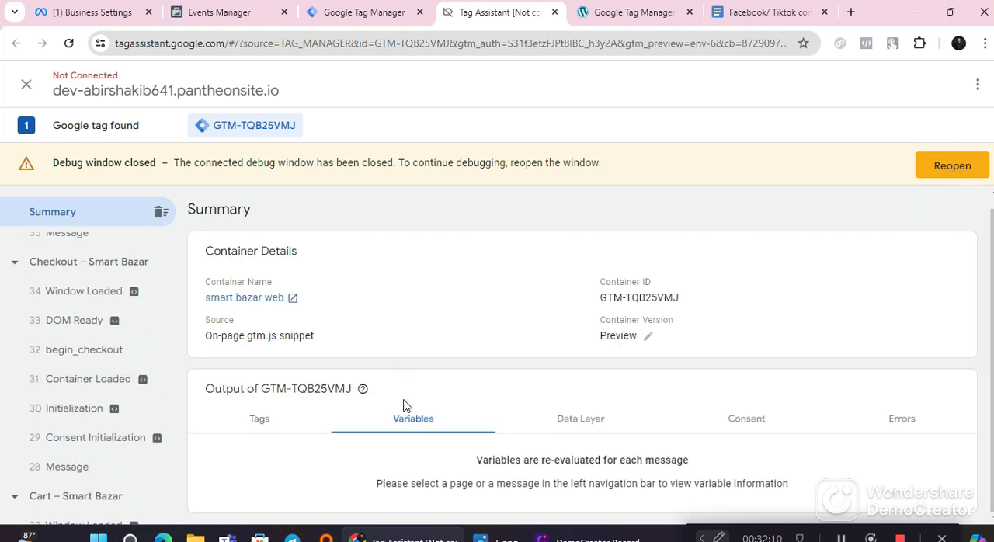
click(584, 423)
scroll(356, 432, down, 2)
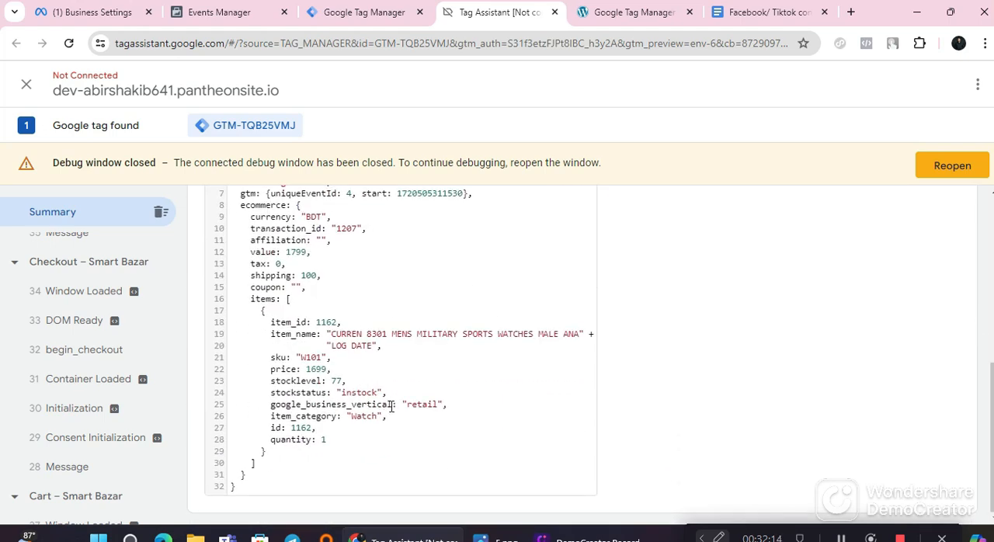
scroll(391, 406, up, 5)
scroll(392, 406, down, 5)
scroll(392, 406, up, 4)
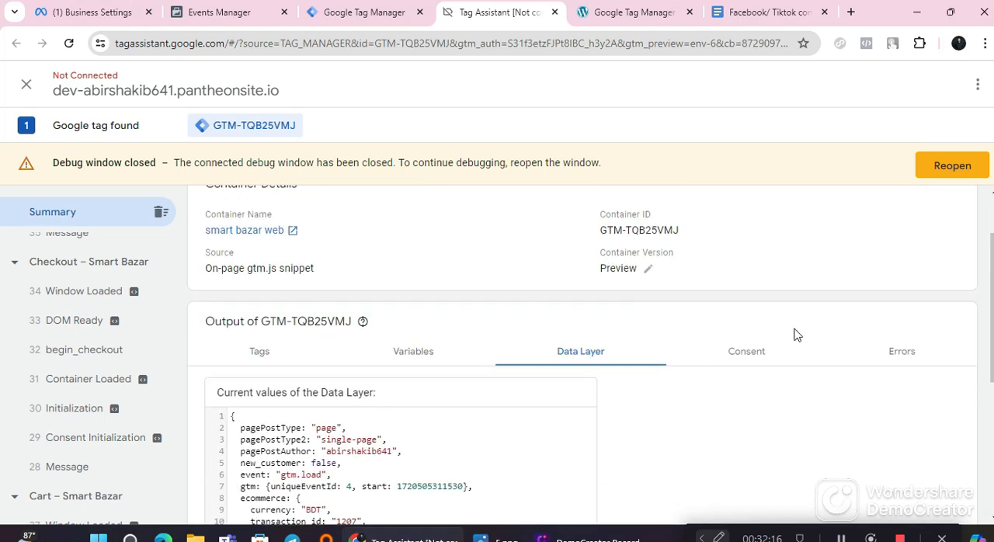
Step: Switch to the Google Docs tracking guide and review its steps for the custom triggers and tags
click(749, 11)
scroll(422, 412, down, 10)
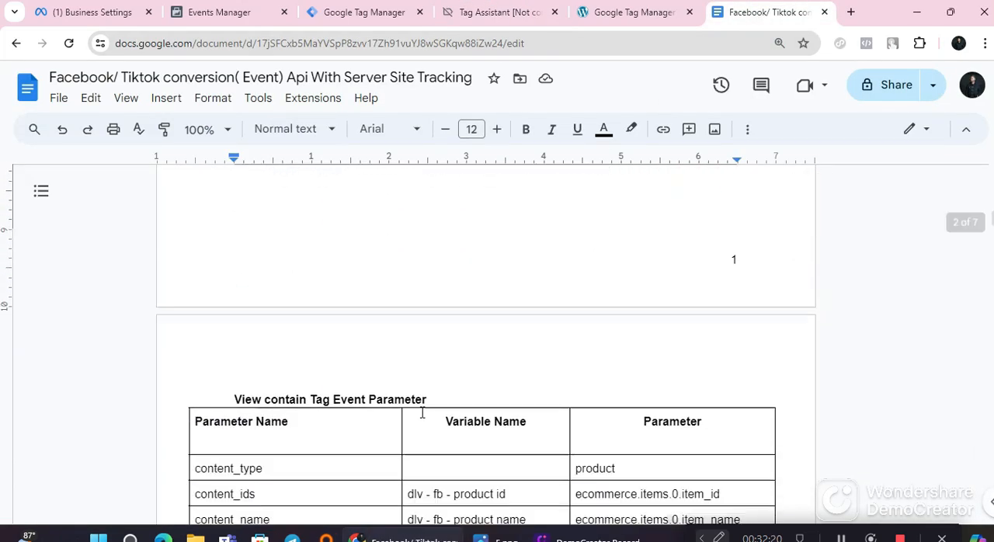
scroll(422, 412, up, 10)
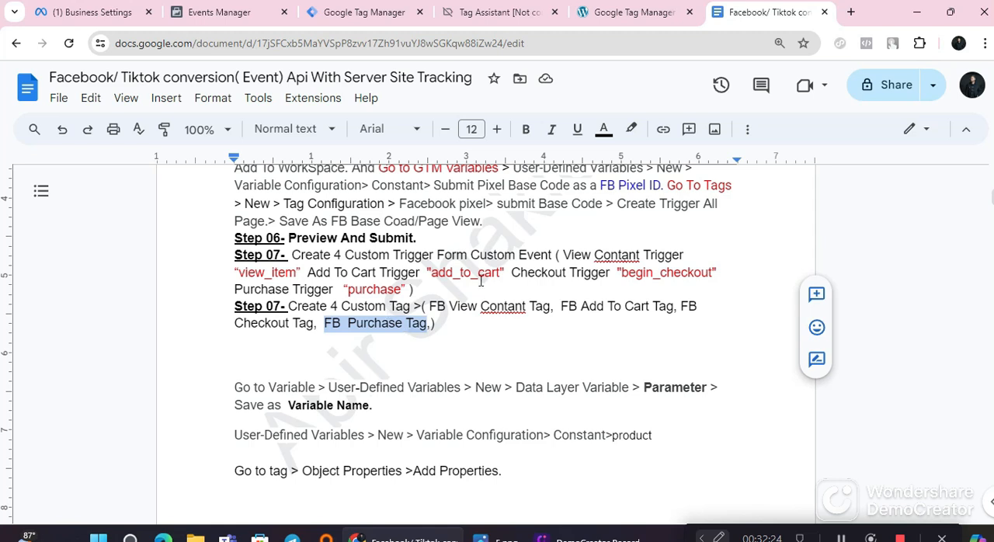
Step: Open the demo fb pixel dataset in a fresh Events Manager tab from Meta Business settings and close the old Events Manager tab
click(341, 12)
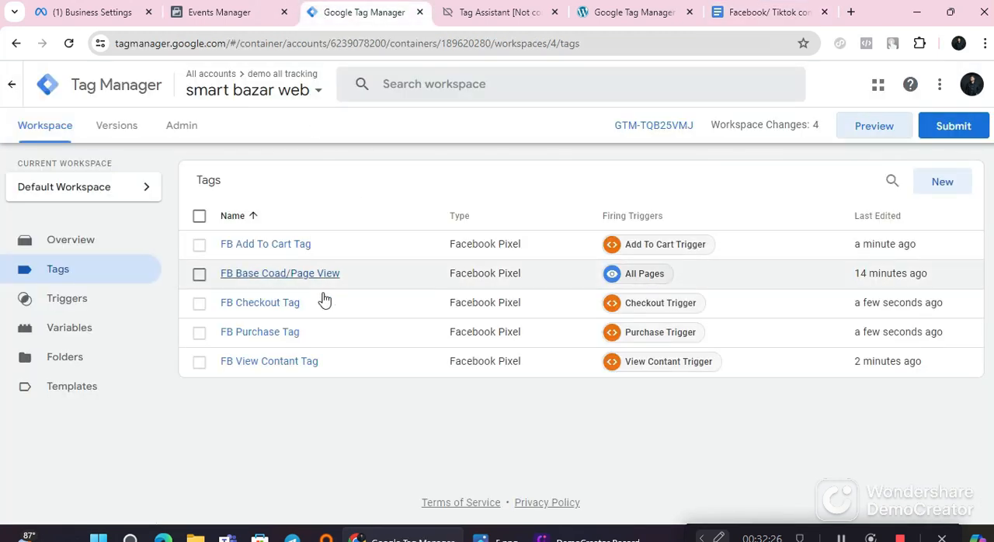
click(118, 13)
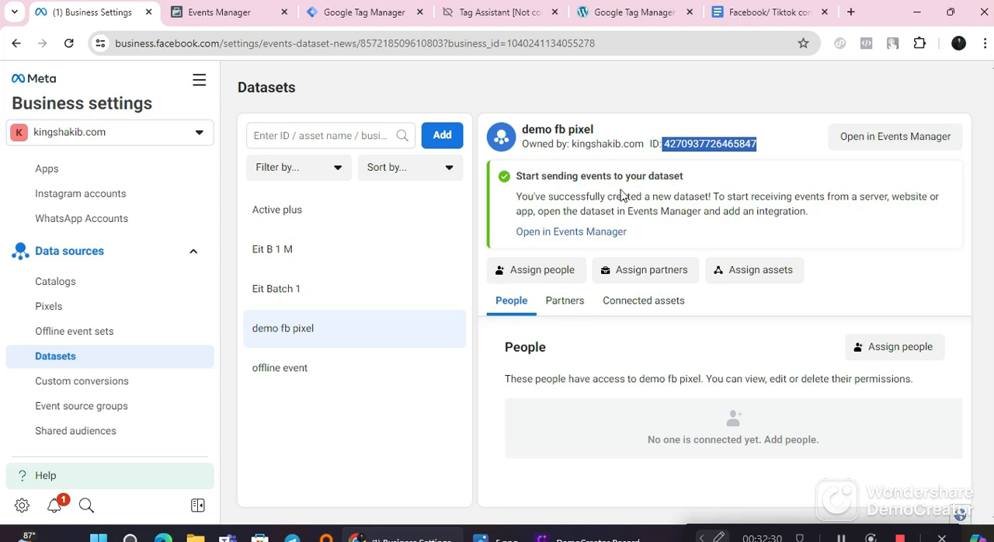
click(871, 138)
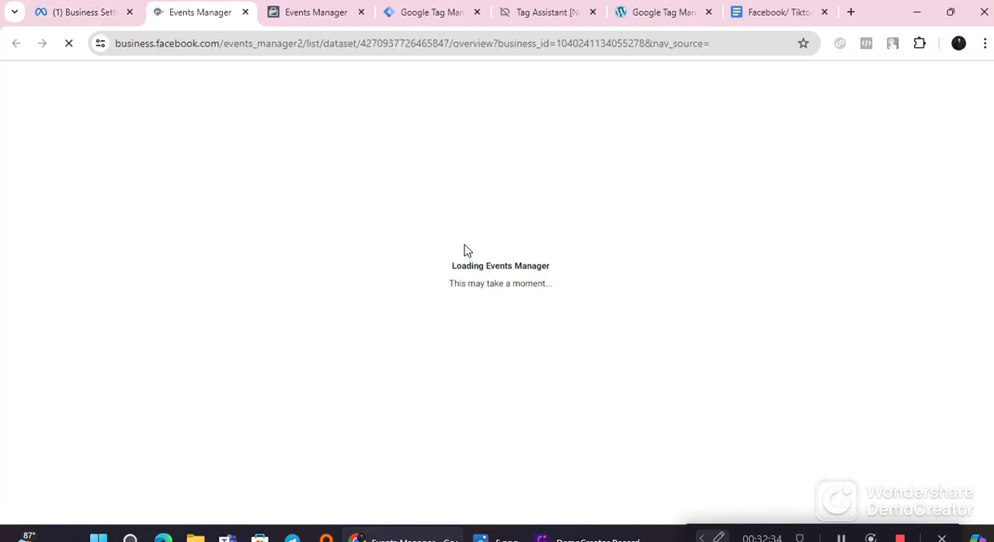
click(314, 14)
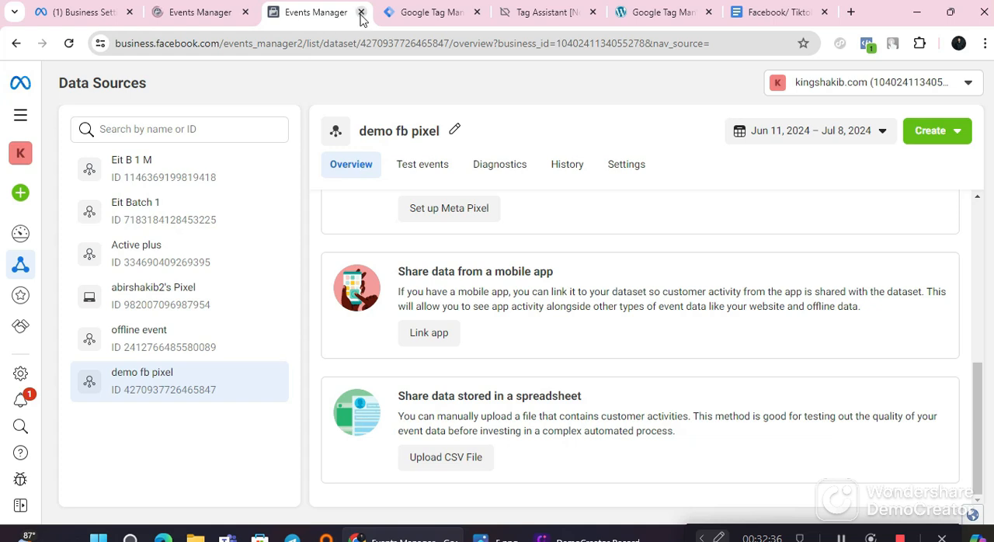
click(361, 12)
click(214, 13)
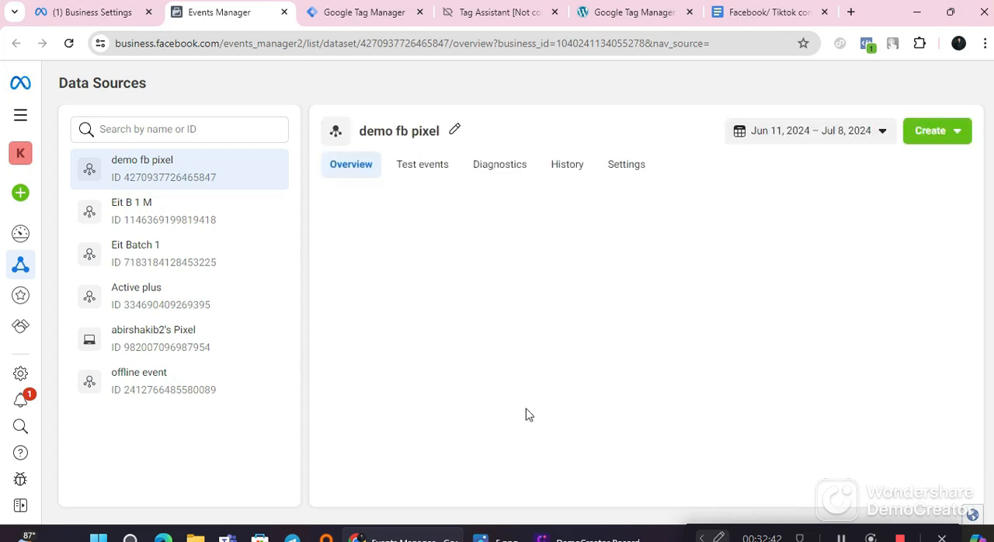
Step: Check the demo fb pixel's event activity and received events list, reloading the overview to refresh them
scroll(536, 426, down, 2)
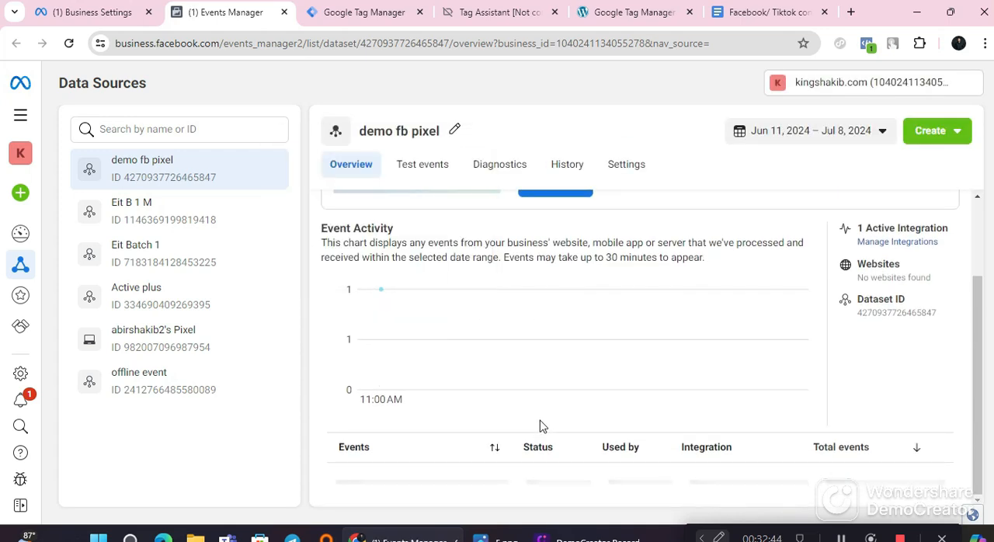
scroll(541, 426, down, 1)
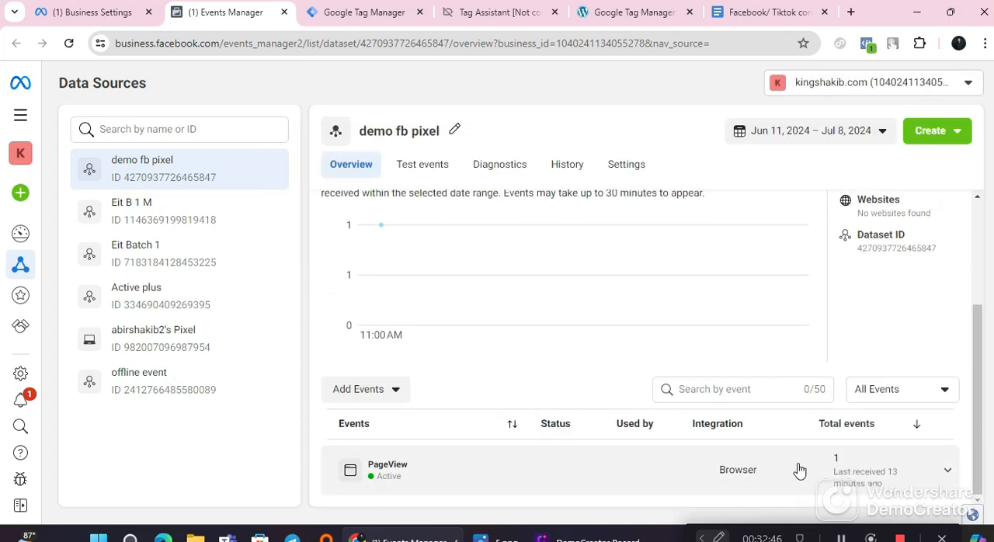
scroll(455, 492, up, 3)
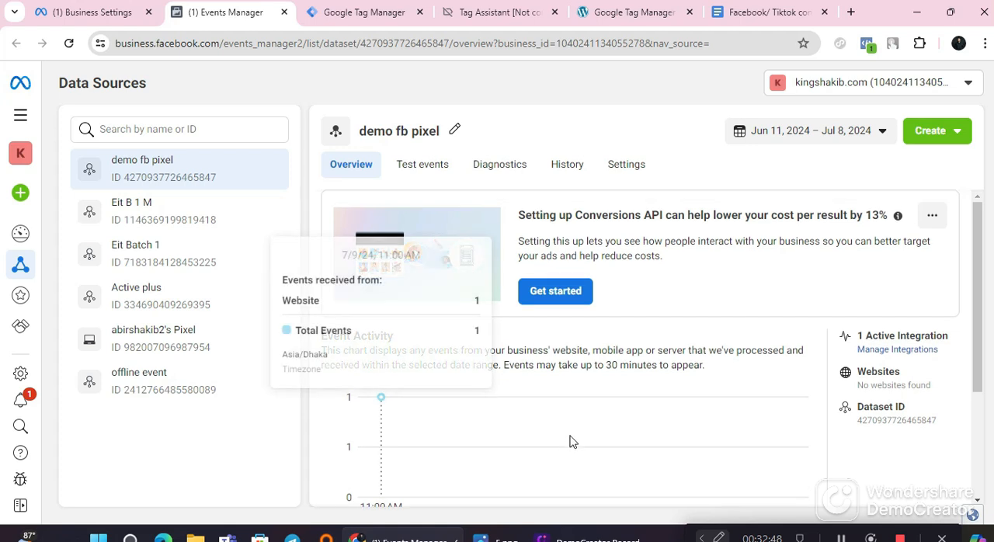
scroll(691, 326, down, 3)
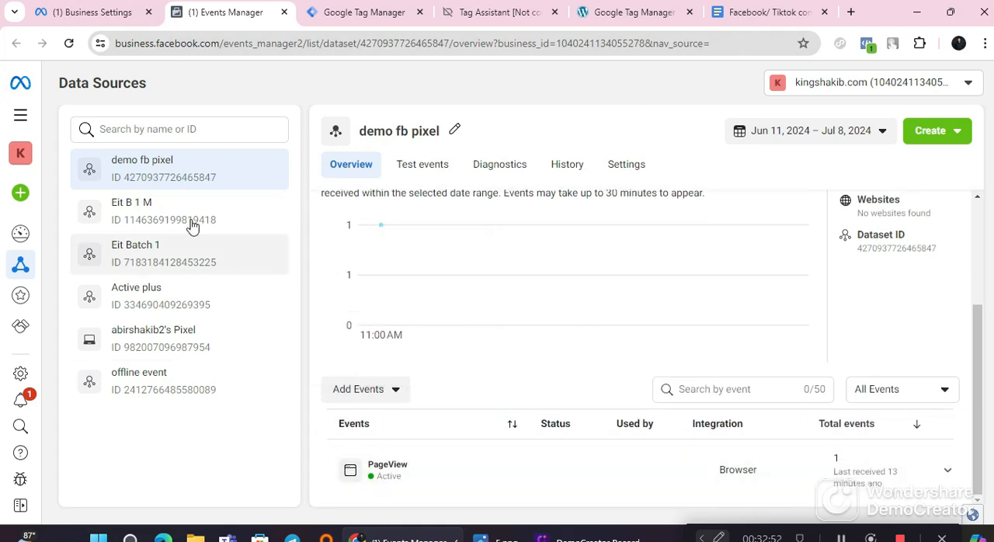
click(68, 43)
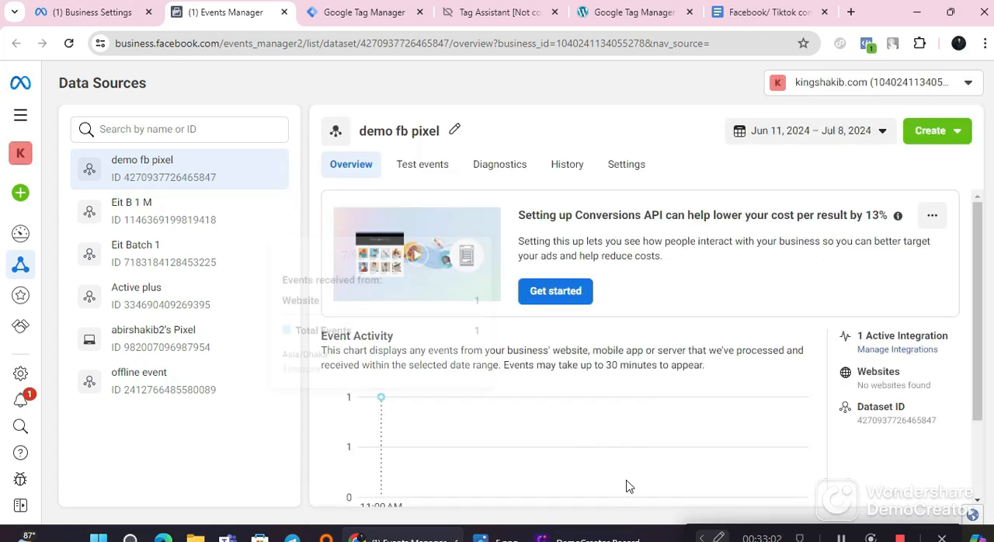
scroll(629, 486, down, 3)
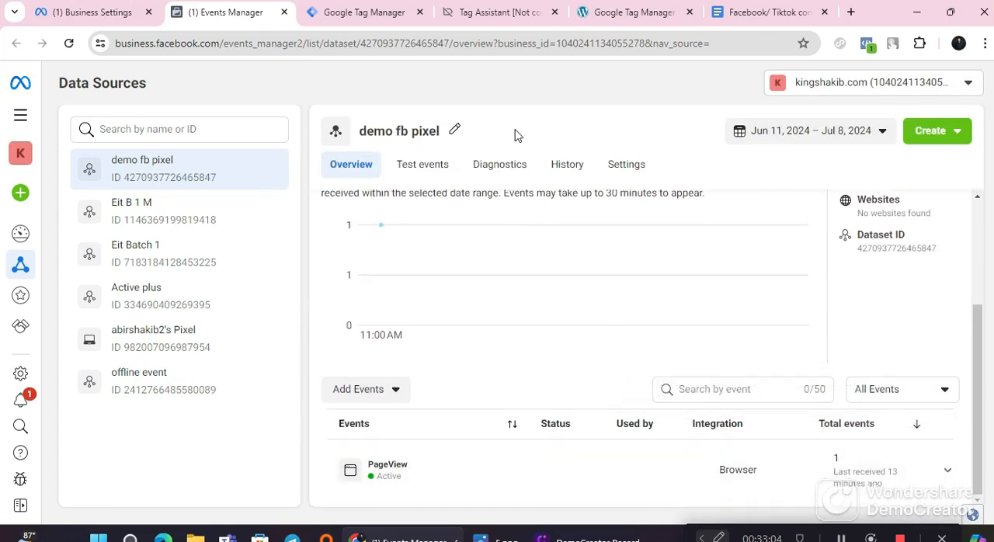
Step: Look over the Tag Manager tags list and find the guide's instruction on saving the variable name
click(364, 13)
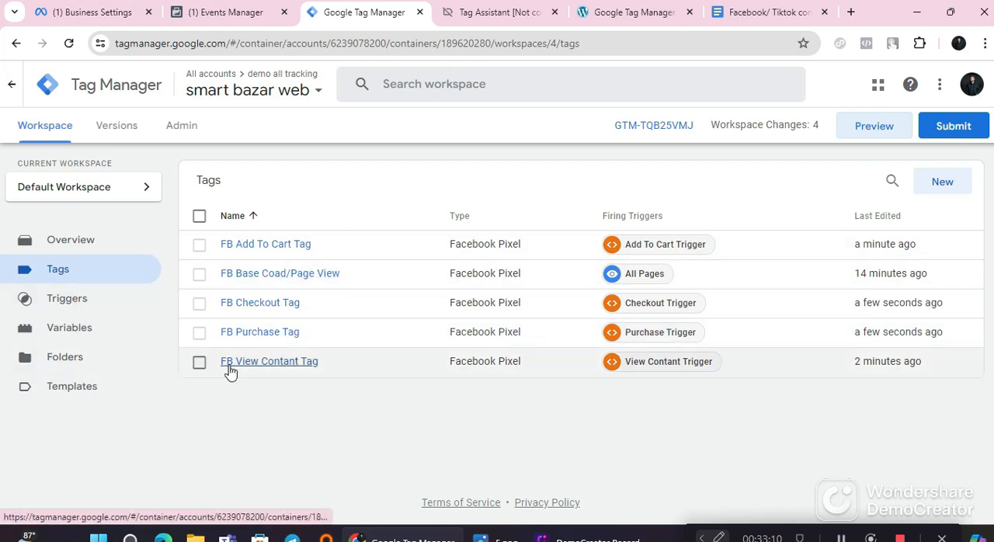
click(772, 13)
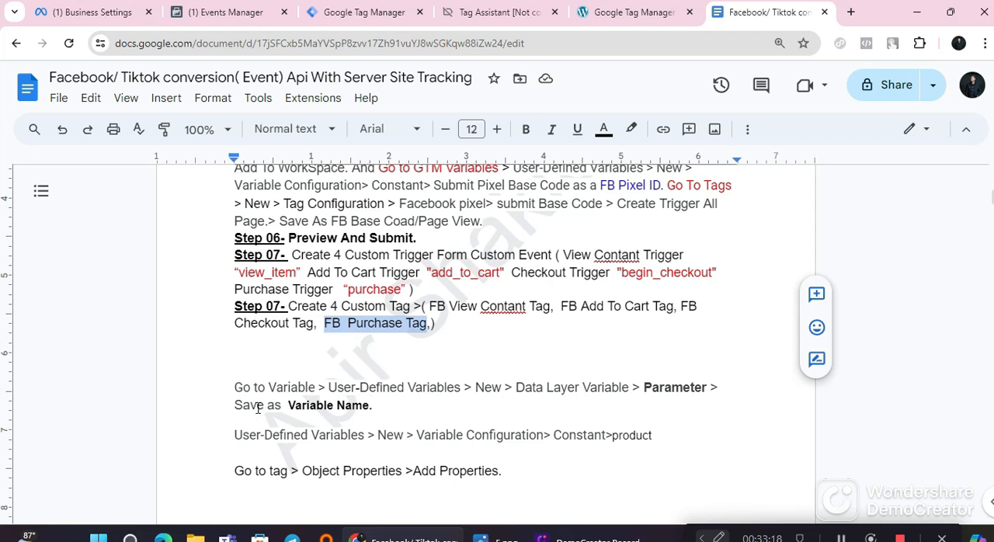
drag(230, 400, 410, 405)
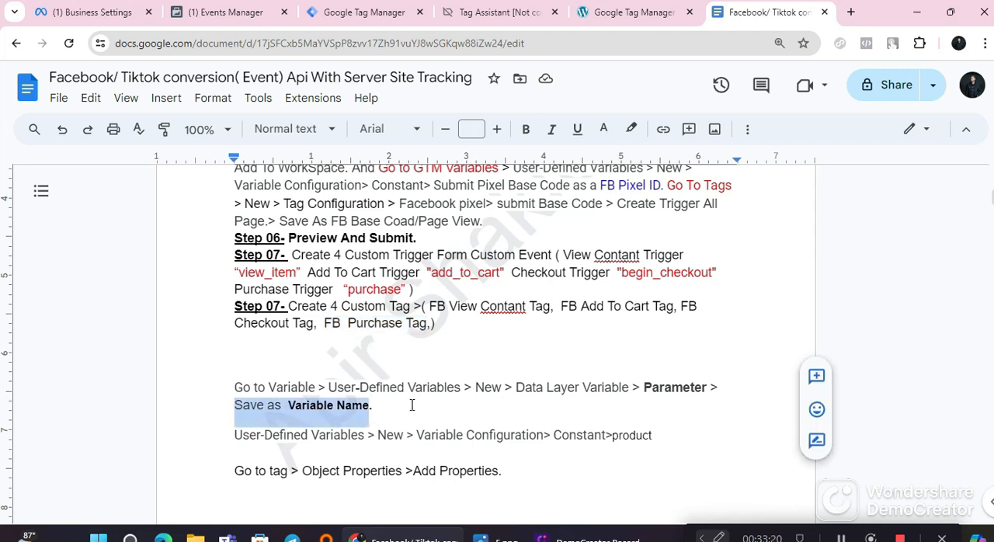
click(415, 405)
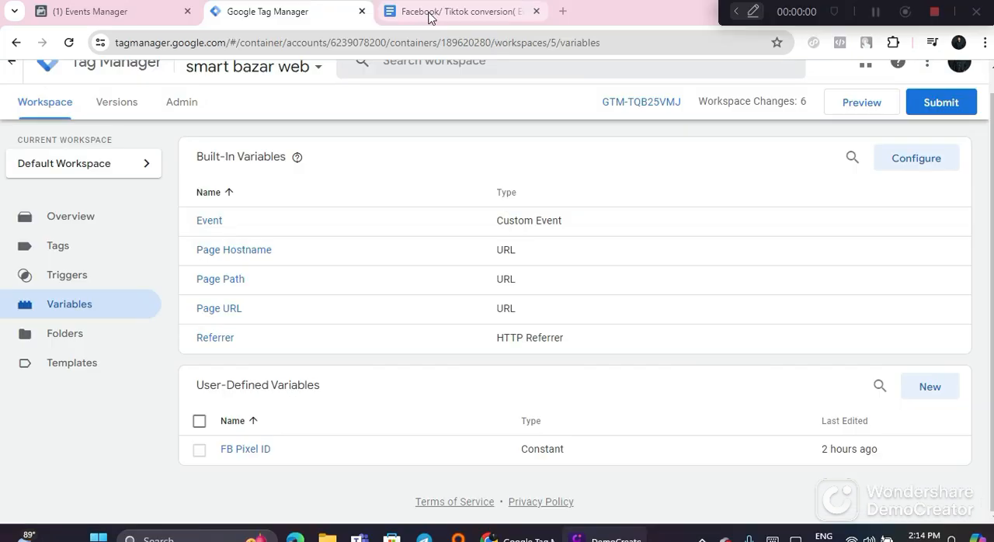
Step: Read the guide's instructions for creating a user-defined Data Layer Variable from a parameter and saving it under its variable name
click(430, 14)
scroll(491, 413, up, 20)
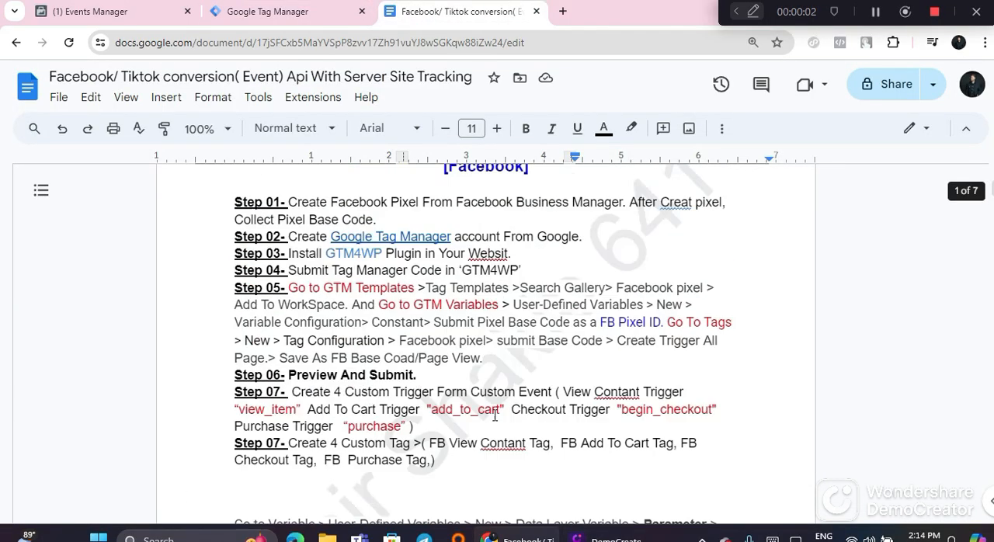
scroll(488, 413, down, 3)
drag(235, 316, 331, 314)
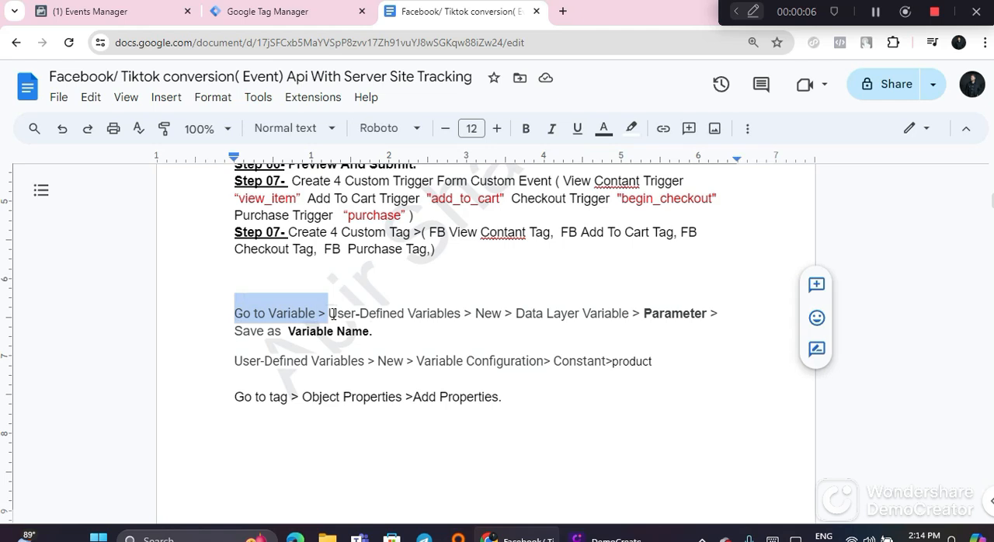
drag(462, 314, 320, 314)
click(493, 361)
drag(629, 316, 531, 319)
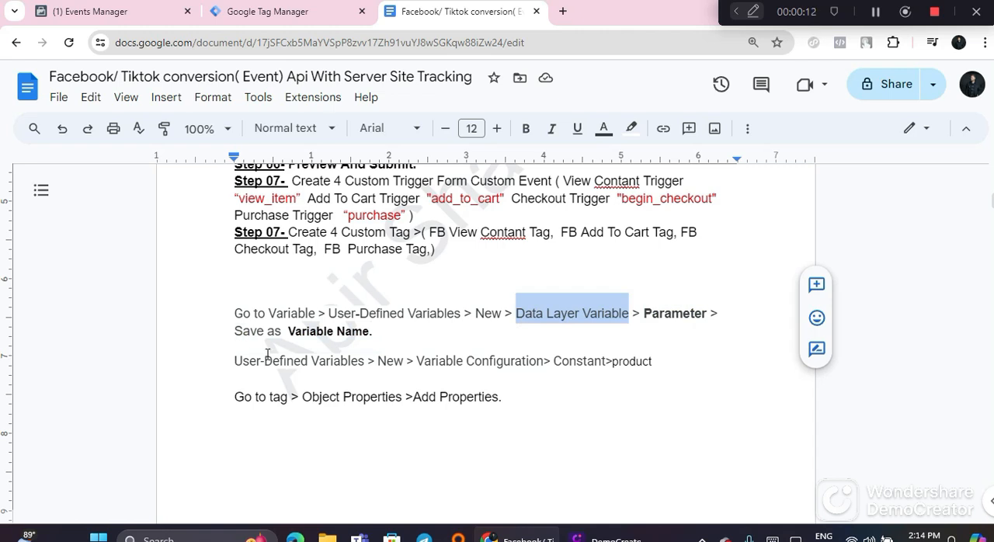
drag(303, 333, 368, 329)
click(374, 333)
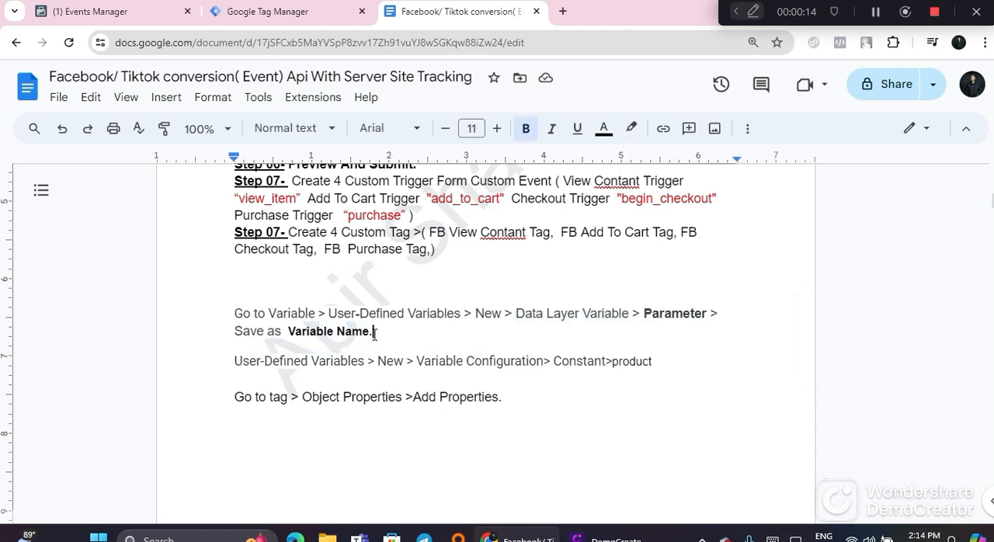
Step: Look through the guide's event parameter tables for the view content, add to cart, checkout and purchase tags
scroll(397, 371, down, 7)
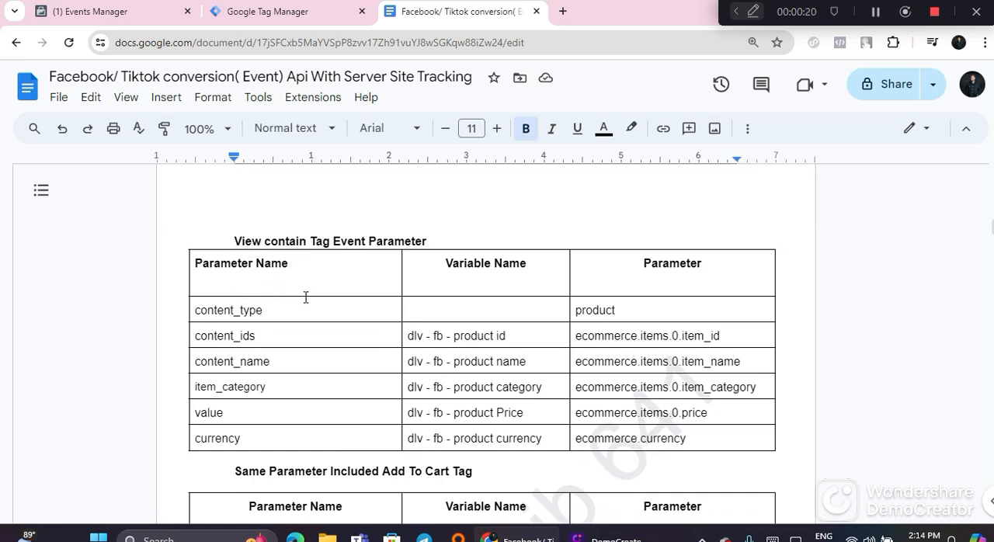
scroll(332, 397, down, 1)
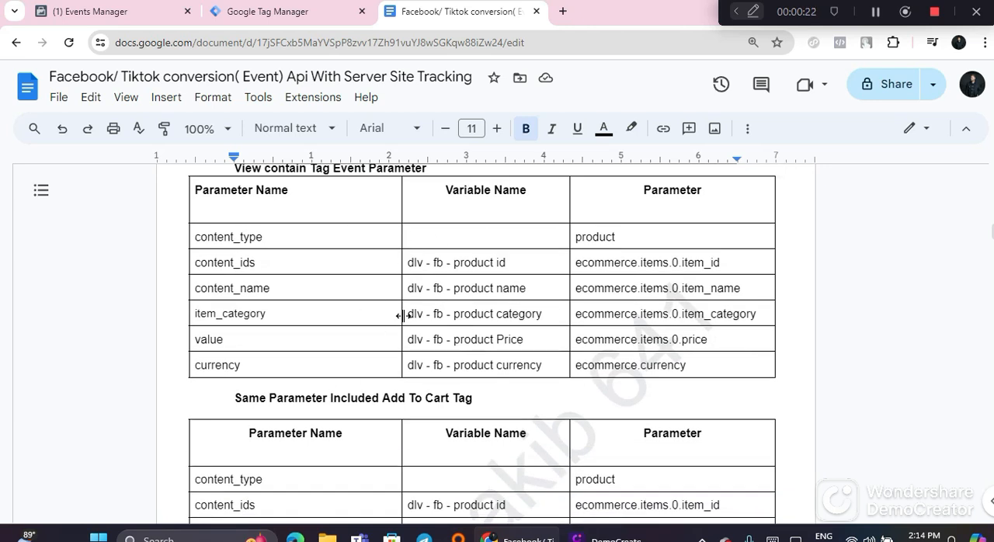
scroll(309, 335, down, 3)
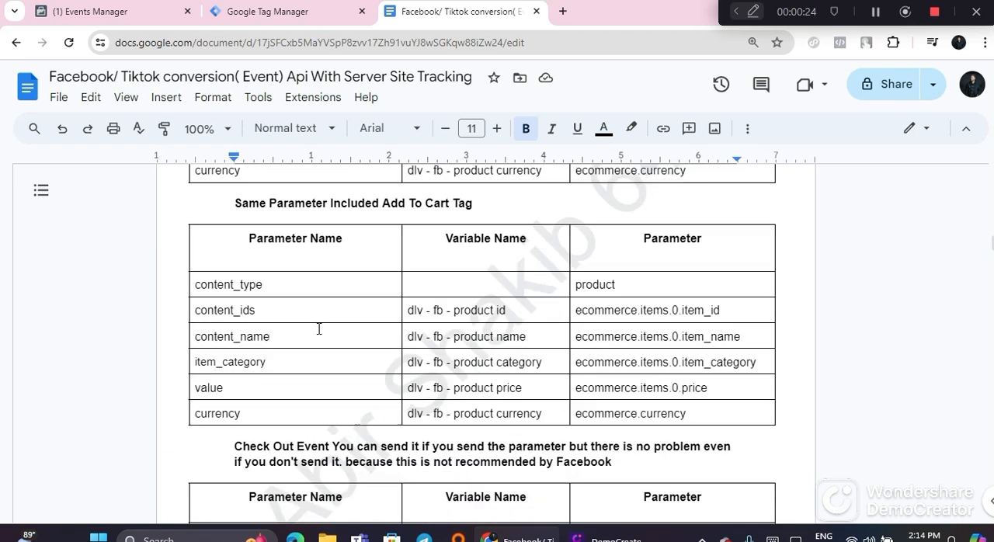
scroll(306, 312, down, 2)
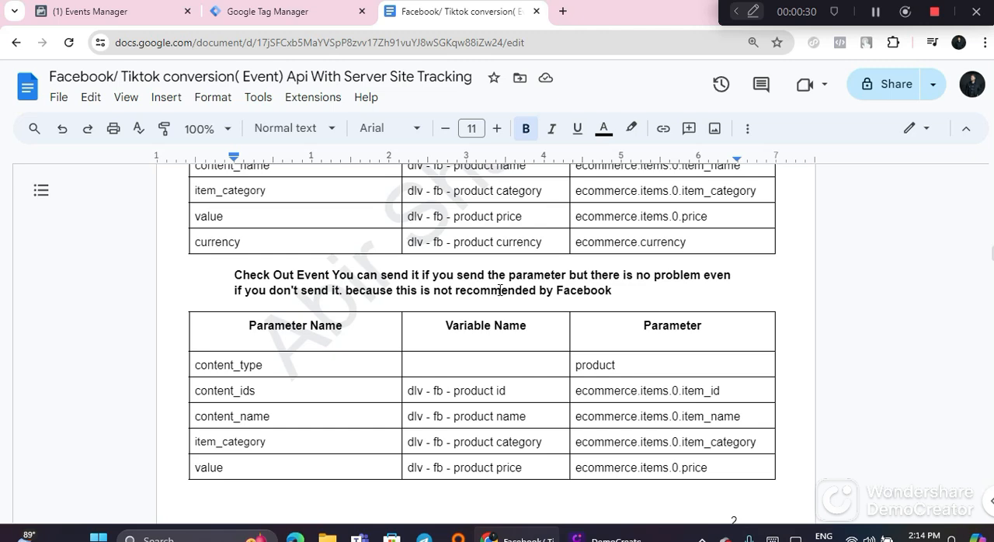
scroll(499, 290, down, 8)
scroll(383, 355, down, 5)
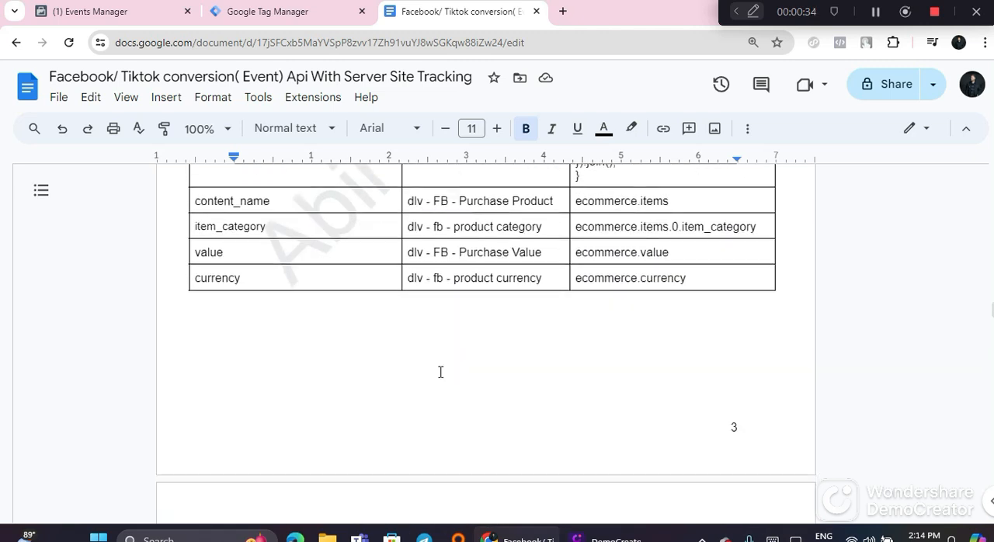
scroll(440, 372, up, 15)
scroll(440, 372, up, 10)
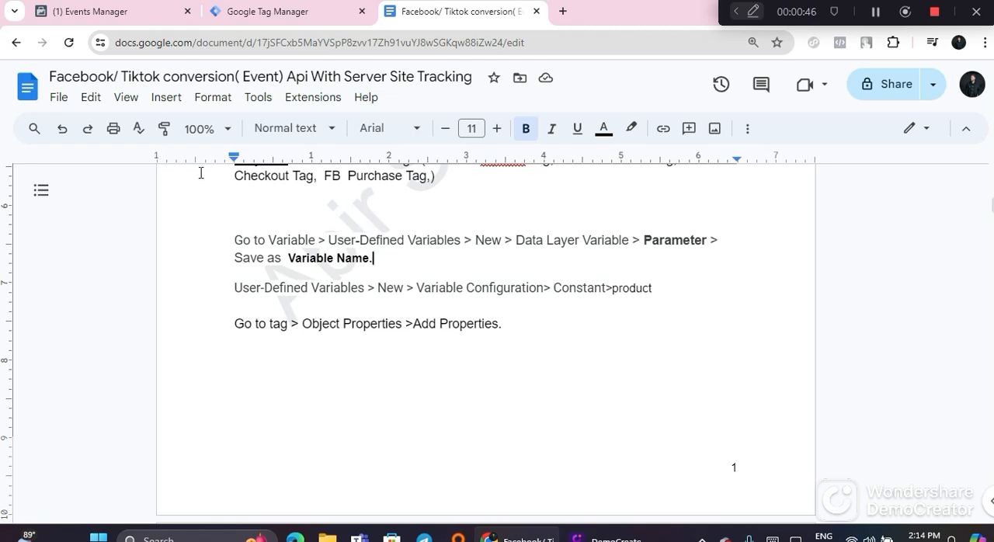
Step: Reread the guide's variable instructions, comparing the Data Layer Variable route with the Constant variable for product
drag(230, 233, 310, 241)
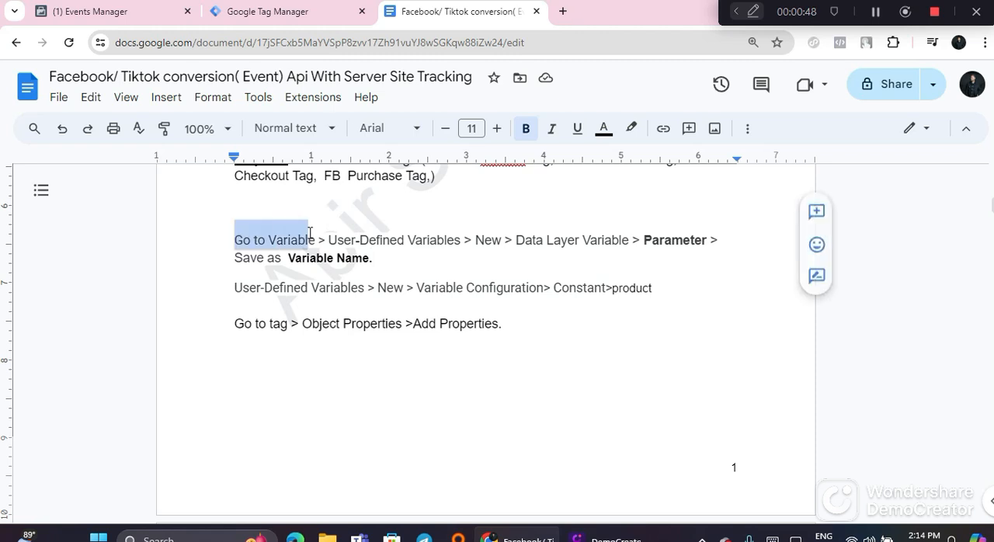
click(391, 264)
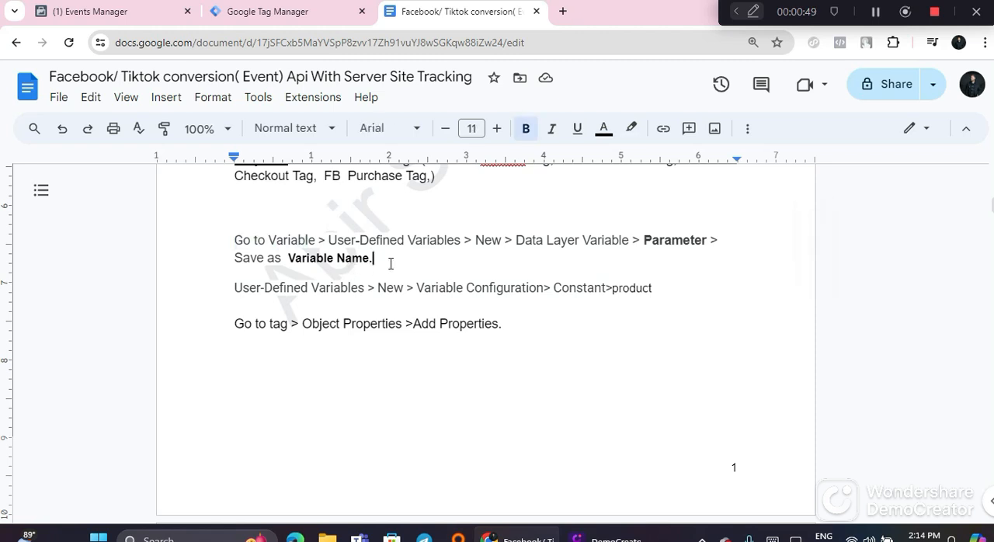
drag(532, 242, 643, 241)
click(637, 270)
double_click(565, 289)
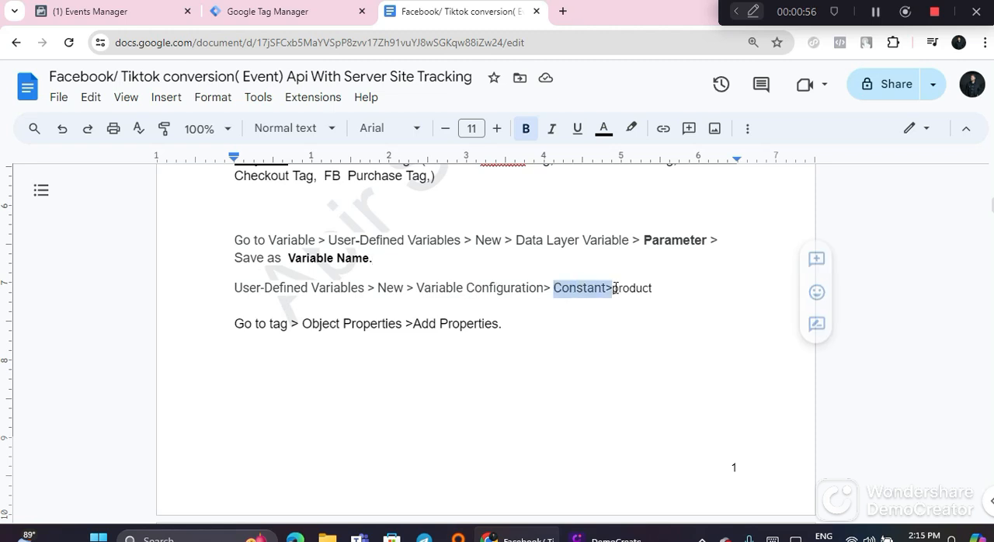
double_click(640, 317)
Step: Examine the content_type rows across the guide's parameter tables and return to the View contain Tag Event Parameter table
scroll(577, 391, down, 5)
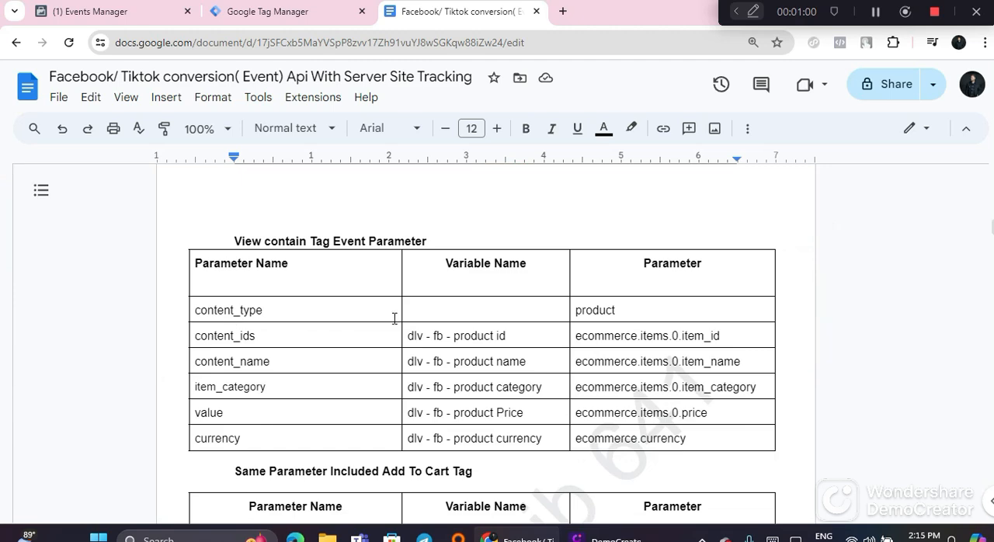
scroll(612, 305, down, 2)
double_click(247, 409)
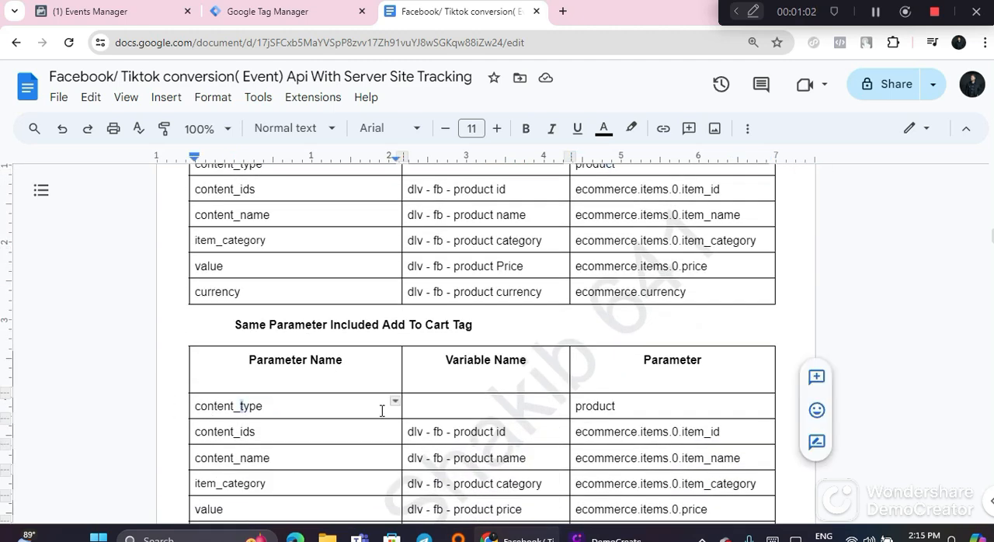
scroll(667, 419, down, 1)
scroll(667, 420, down, 6)
scroll(596, 414, up, 11)
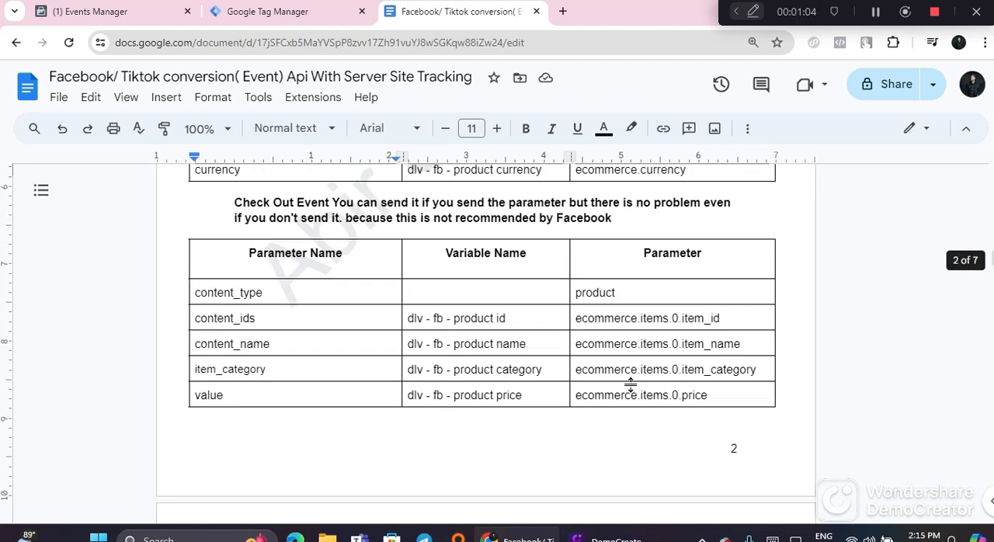
scroll(633, 388, up, 7)
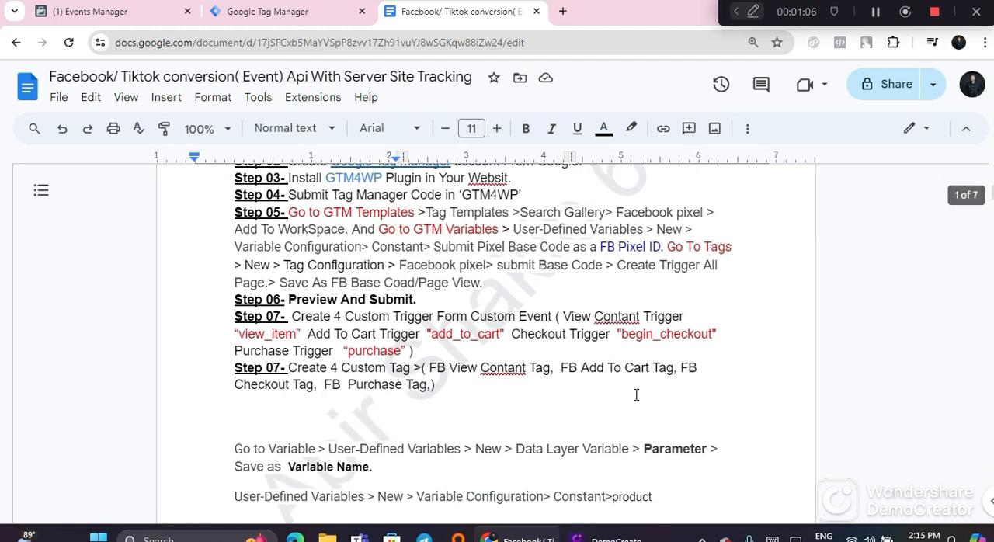
scroll(660, 358, down, 3)
scroll(567, 338, down, 1)
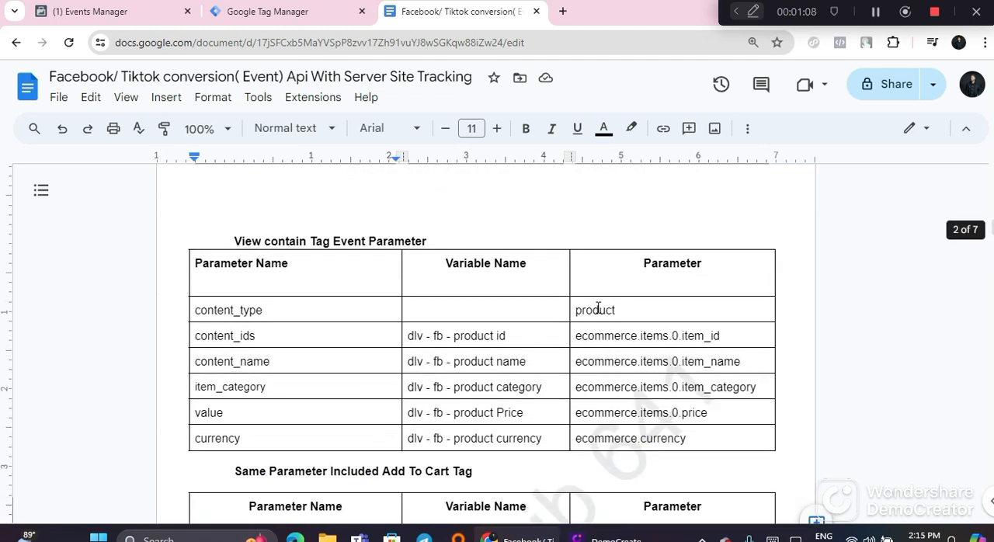
Step: Copy product from the guide's content_type row and use it to name a new user-defined variable in Google Tag Manager
double_click(595, 309)
right_click(595, 310)
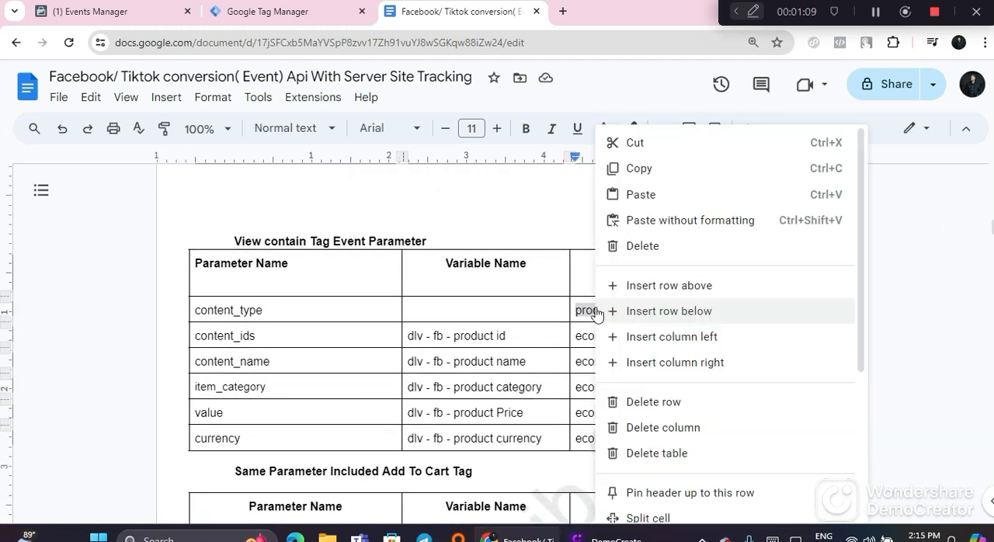
click(639, 168)
click(256, 11)
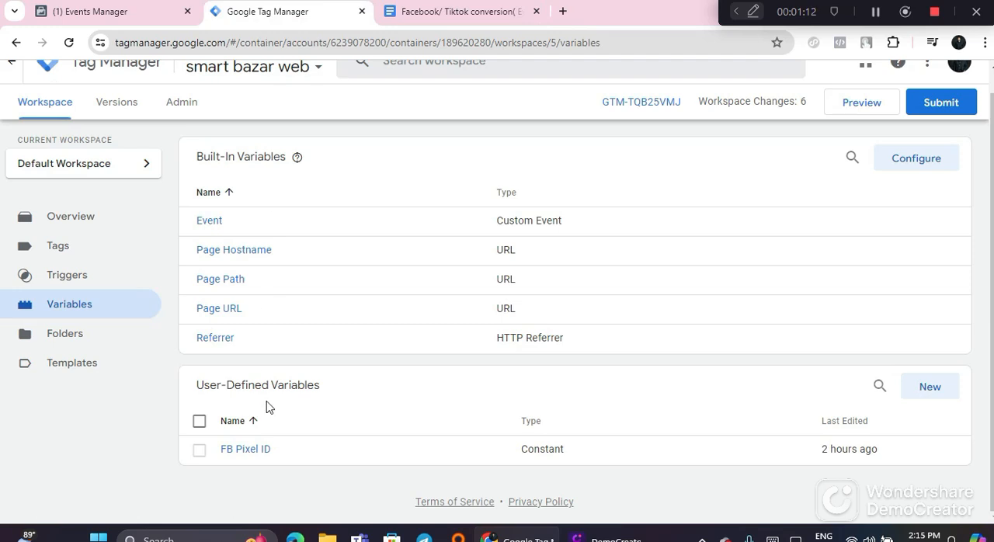
click(932, 386)
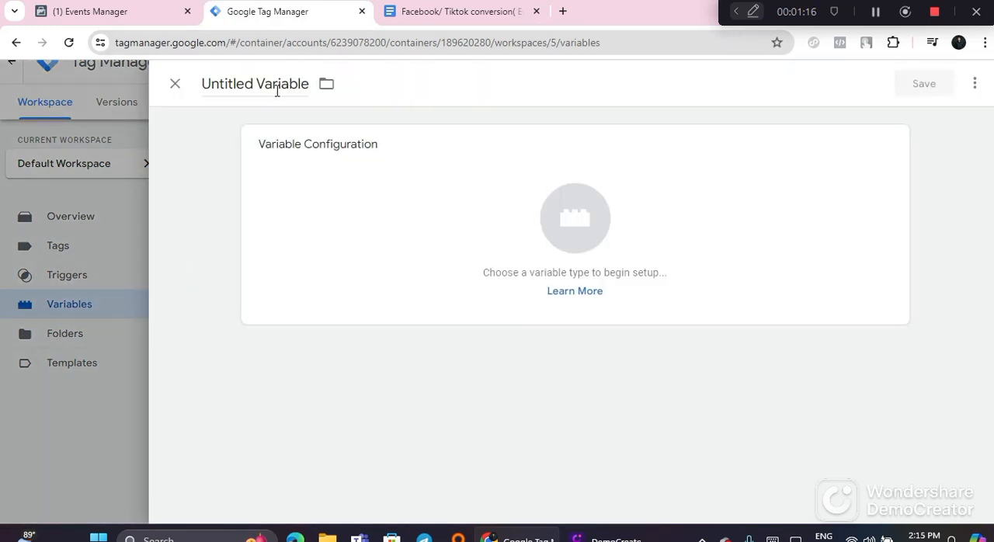
right_click(274, 80)
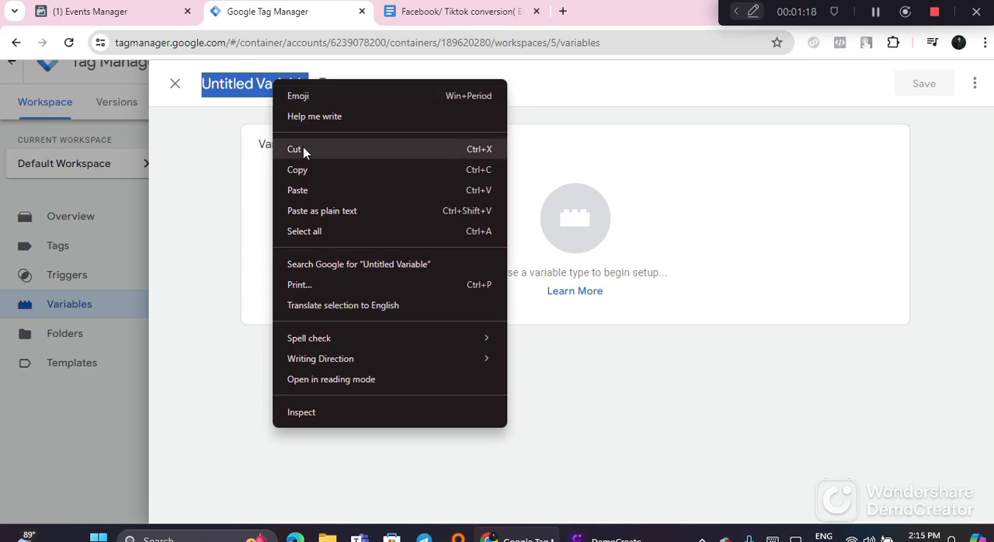
click(303, 189)
Step: Configure the product variable as a Constant with the value product and save it
click(491, 229)
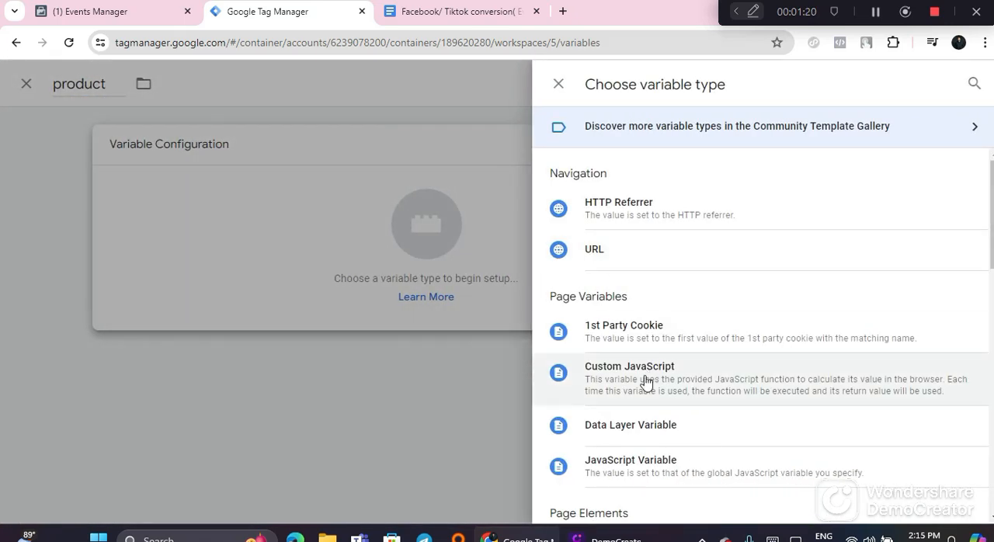
scroll(645, 381, down, 5)
click(641, 363)
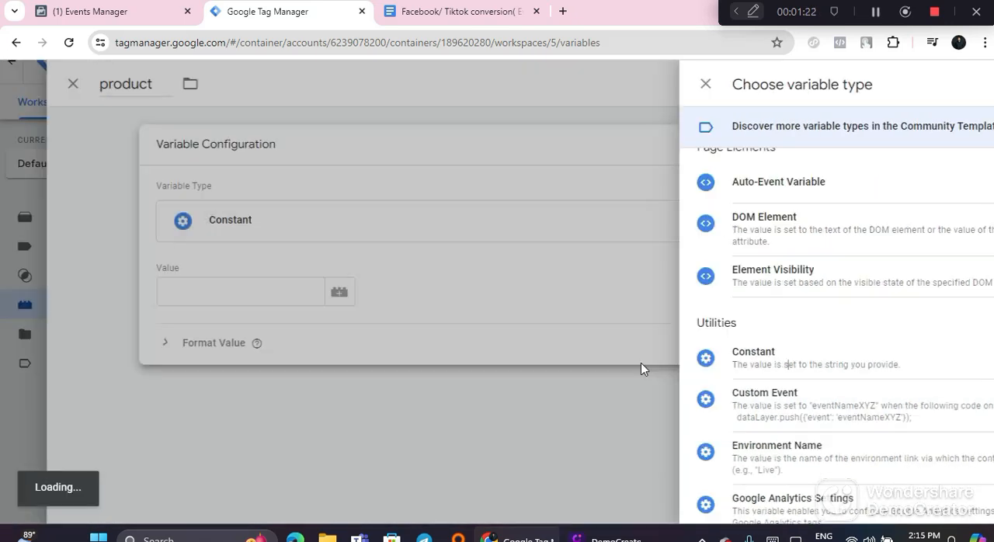
right_click(303, 291)
click(327, 183)
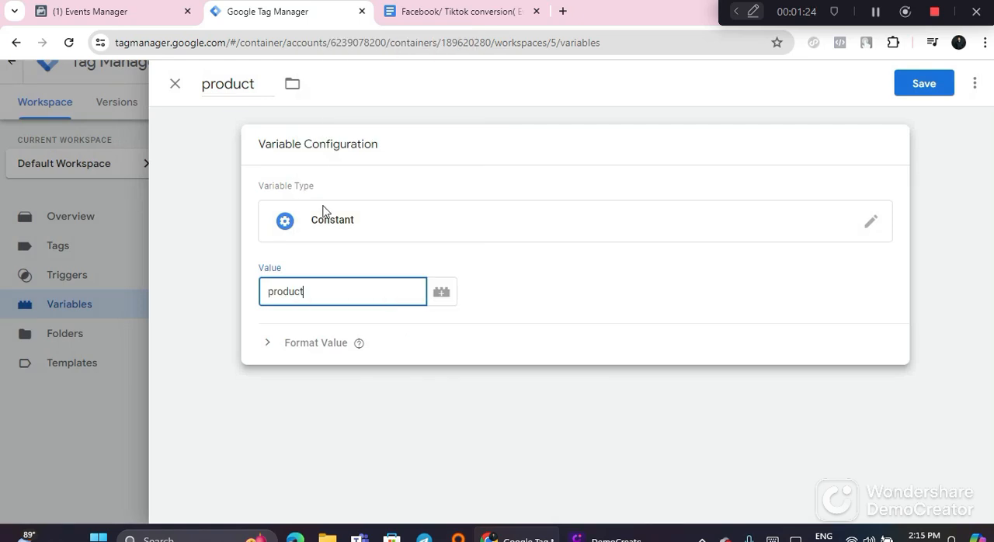
click(924, 83)
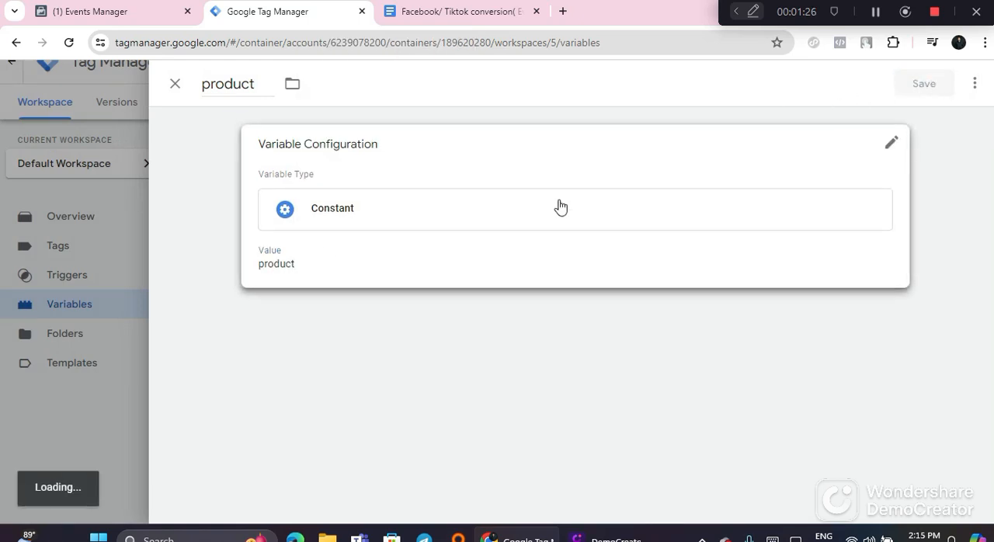
scroll(432, 514, down, 1)
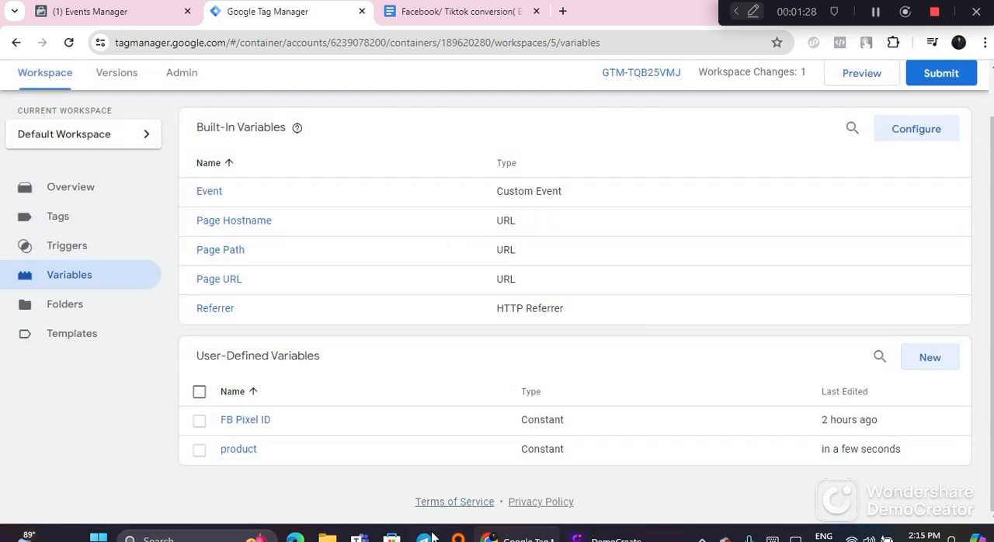
Step: Return to the Google Docs guide and review its parameter tables and the instruction for adding object properties to a tag
click(459, 11)
scroll(248, 264, down, 2)
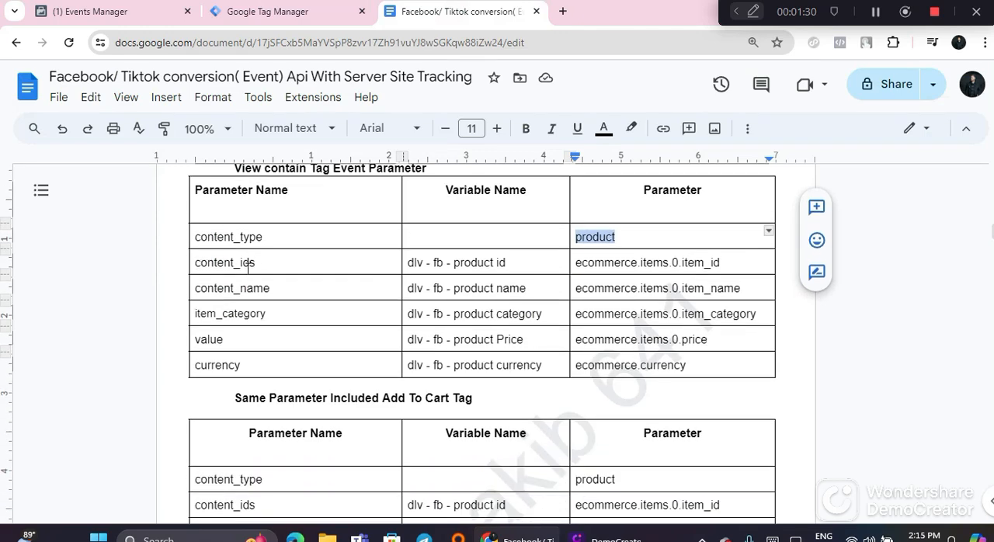
scroll(459, 308, up, 2)
scroll(466, 315, down, 8)
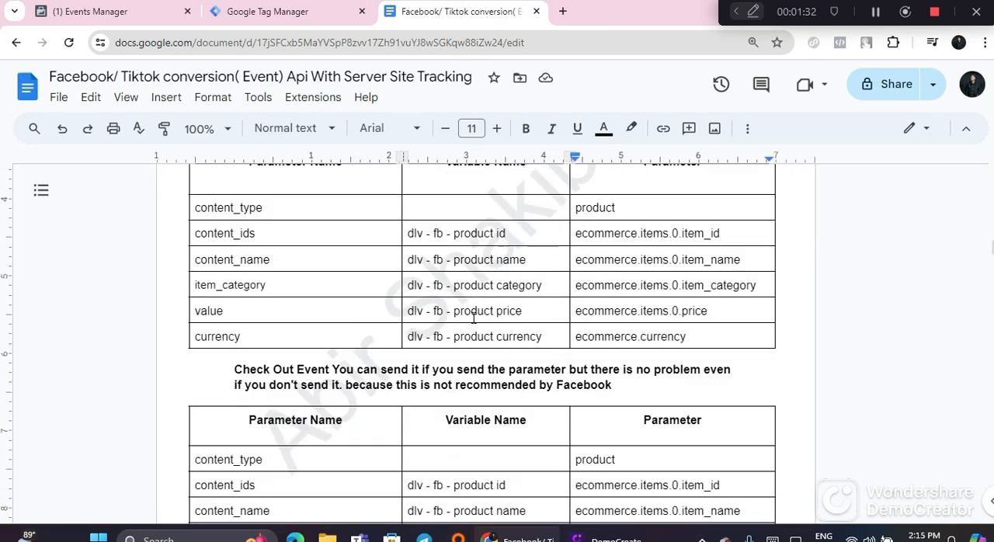
scroll(473, 320, up, 15)
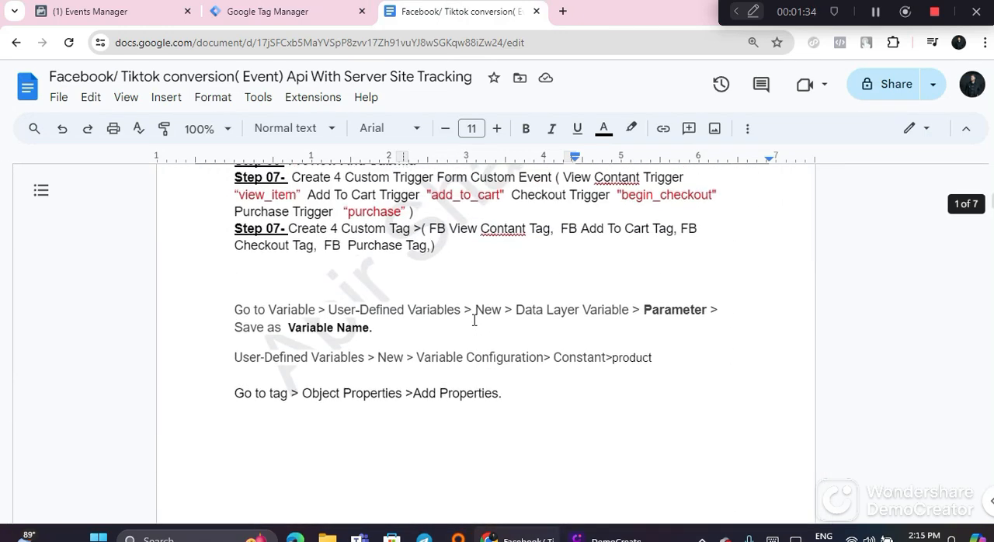
scroll(468, 319, down, 5)
scroll(466, 318, up, 4)
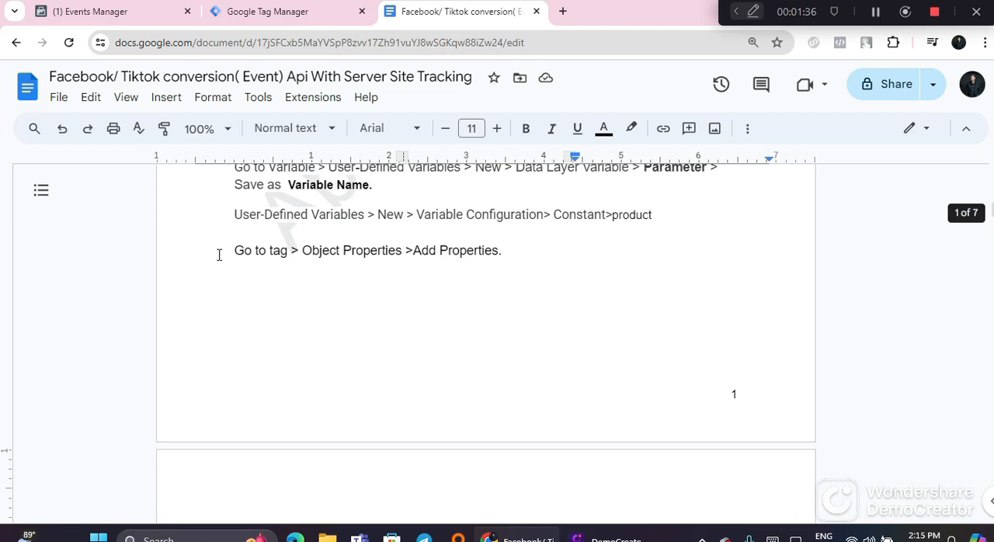
drag(219, 254, 381, 263)
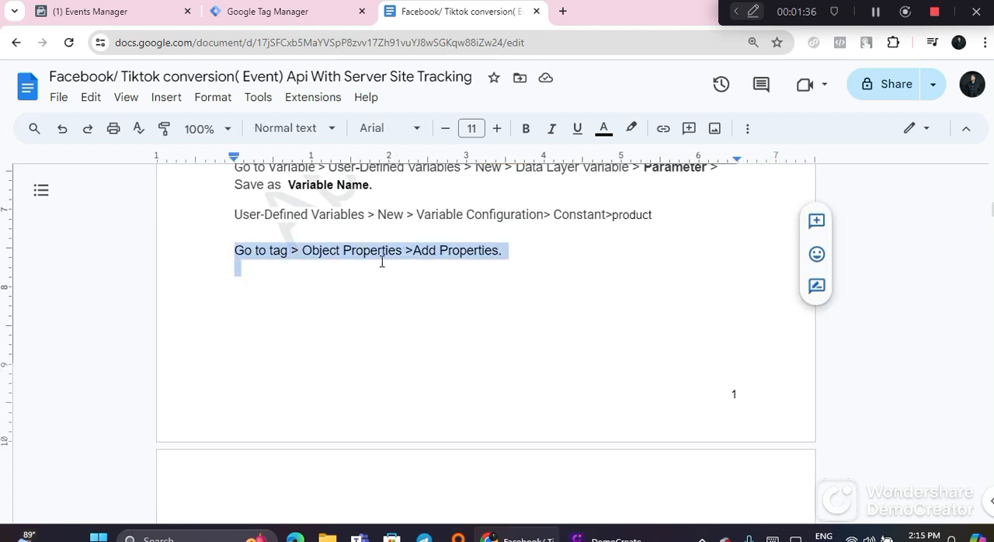
click(509, 256)
scroll(535, 393, down, 5)
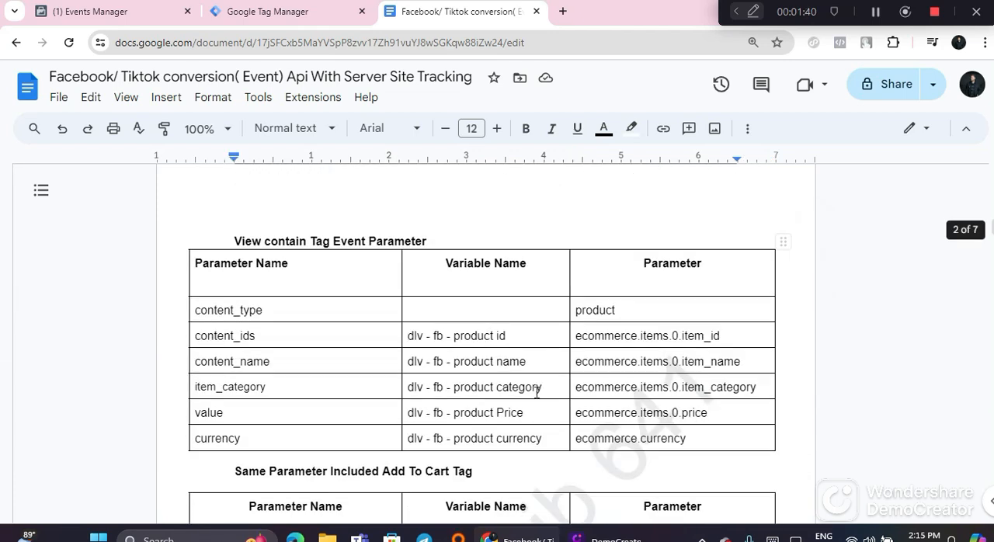
scroll(513, 350, down, 2)
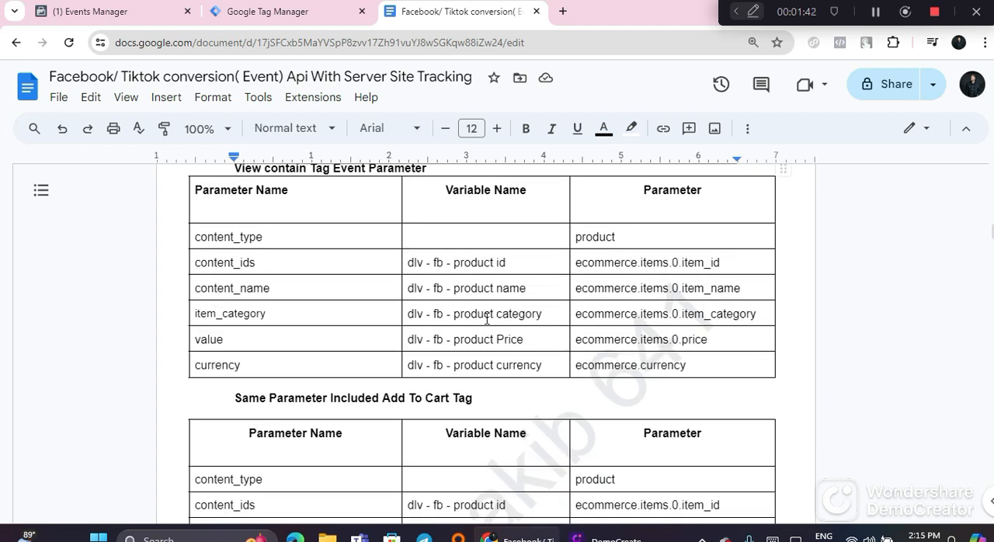
Step: Create a Google Tag Manager variable named dlv - fb - product id, copied from the guide's content_ids row, as a Data Layer Variable
triple_click(450, 263)
right_click(450, 263)
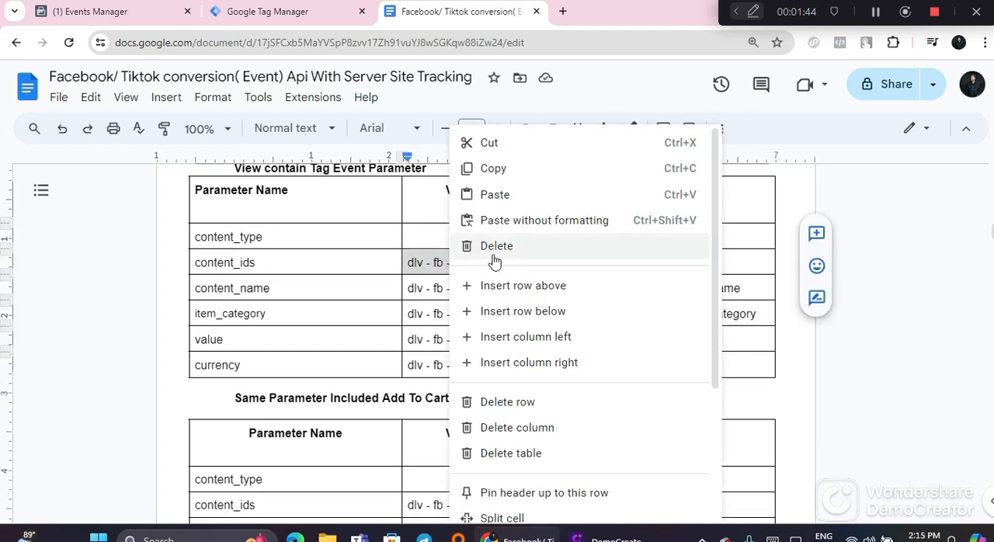
click(522, 174)
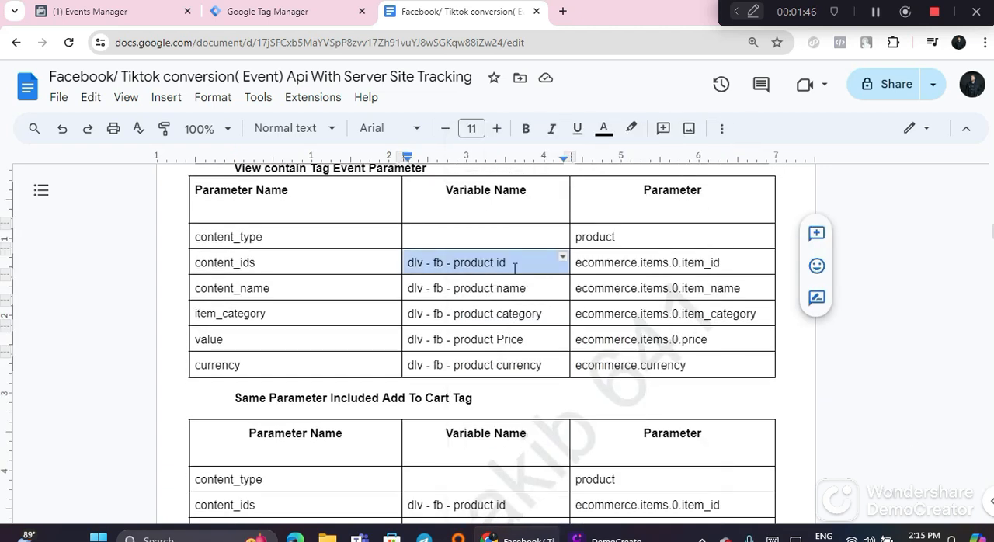
click(289, 17)
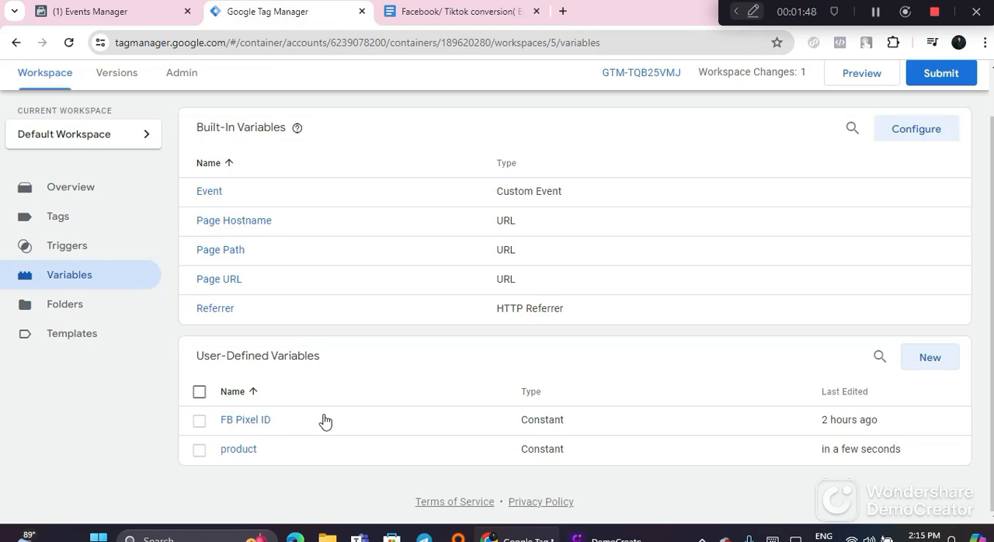
click(929, 357)
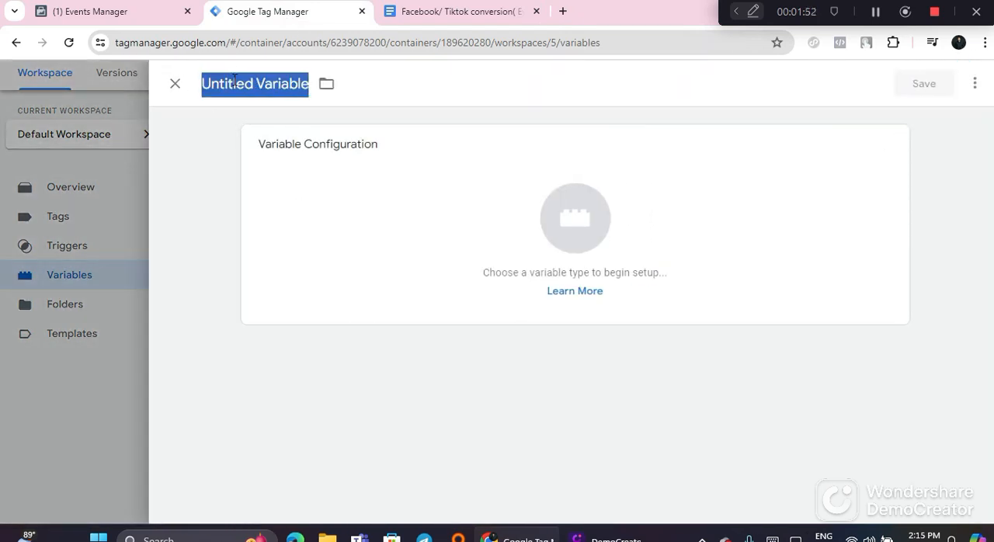
right_click(233, 82)
click(289, 190)
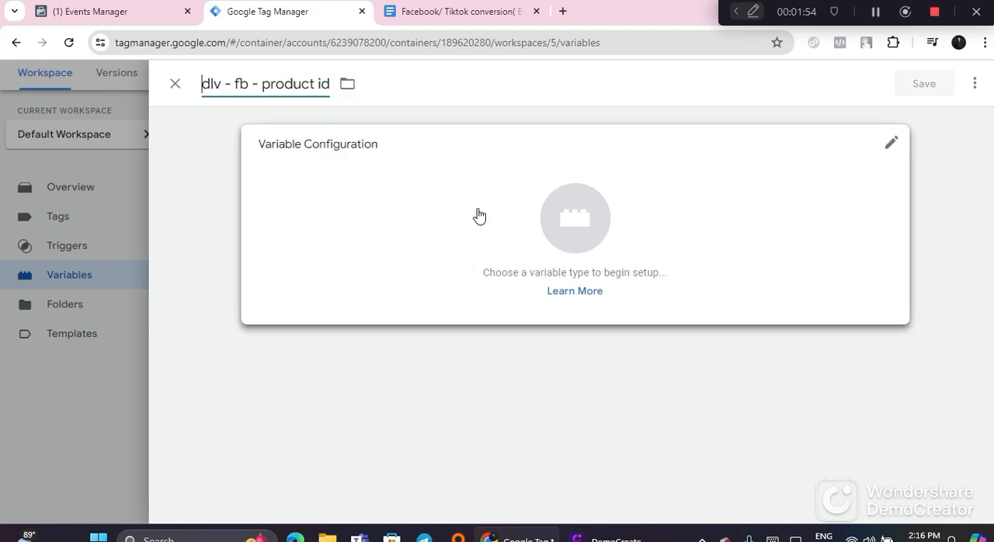
click(477, 215)
scroll(688, 388, down, 3)
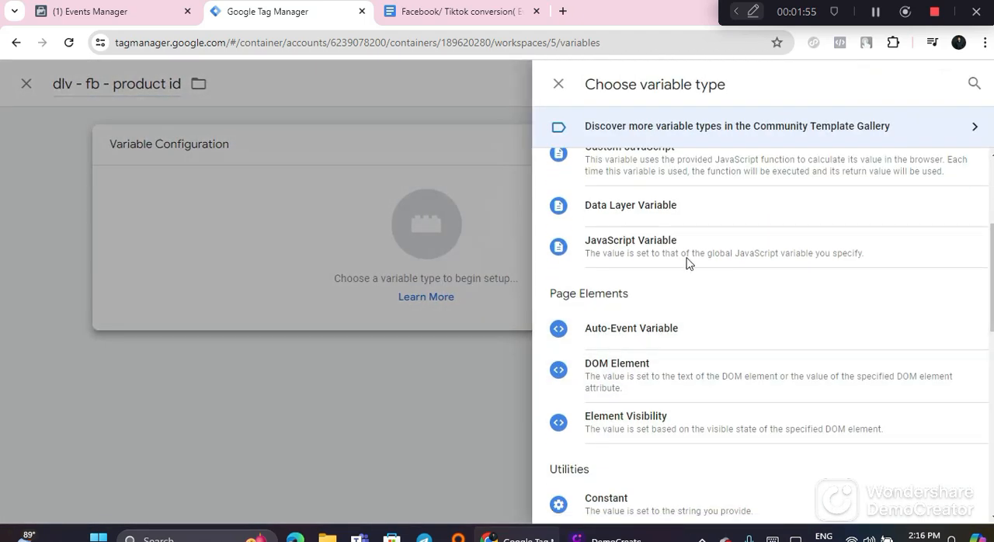
click(668, 220)
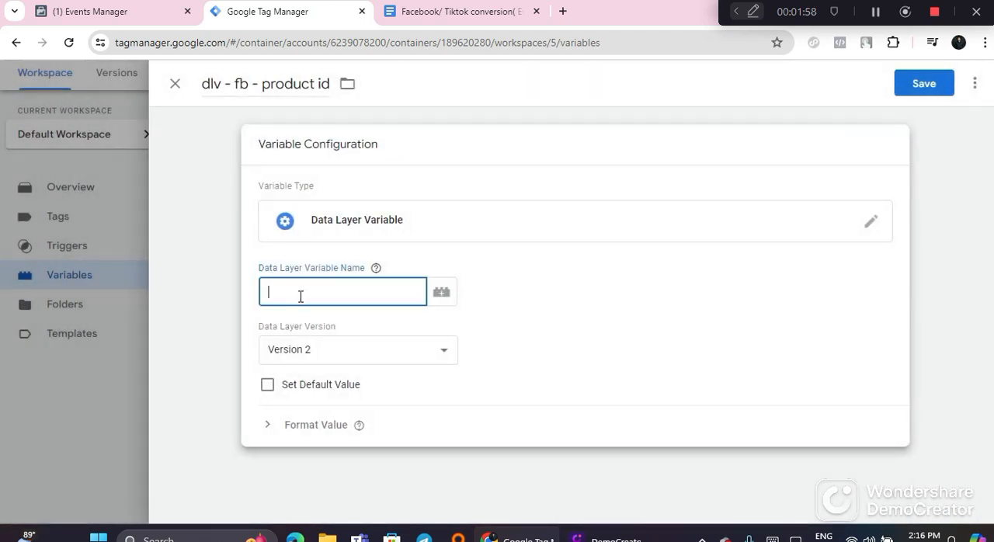
Step: Copy ecommerce.items.0.item_id from the guide into the product id variable's Data Layer Variable Name and save the variable
click(488, 8)
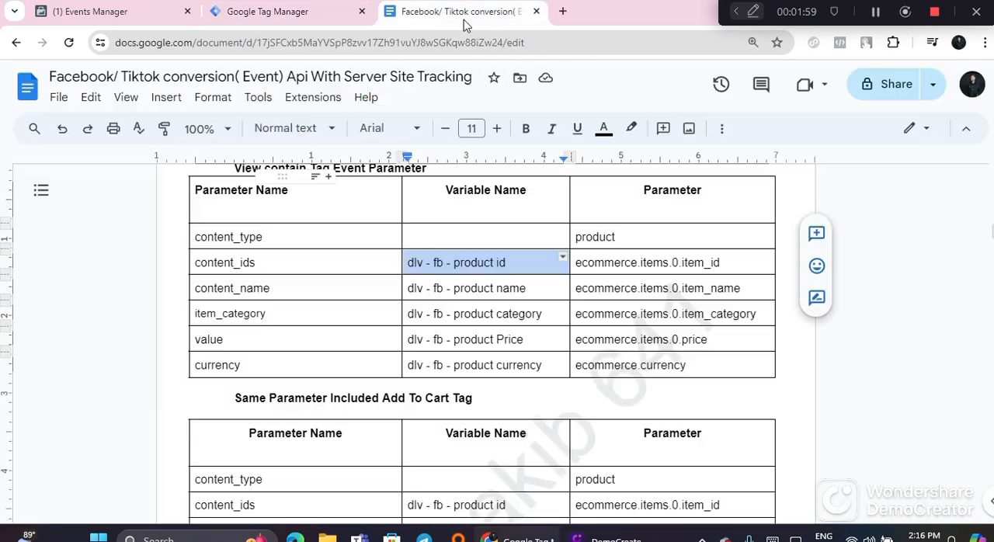
triple_click(633, 266)
right_click(633, 269)
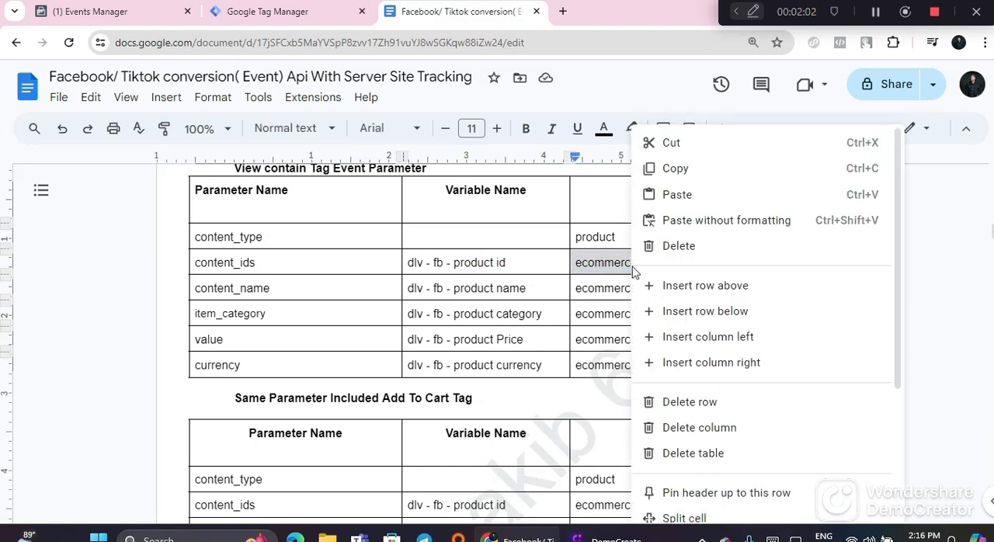
click(652, 170)
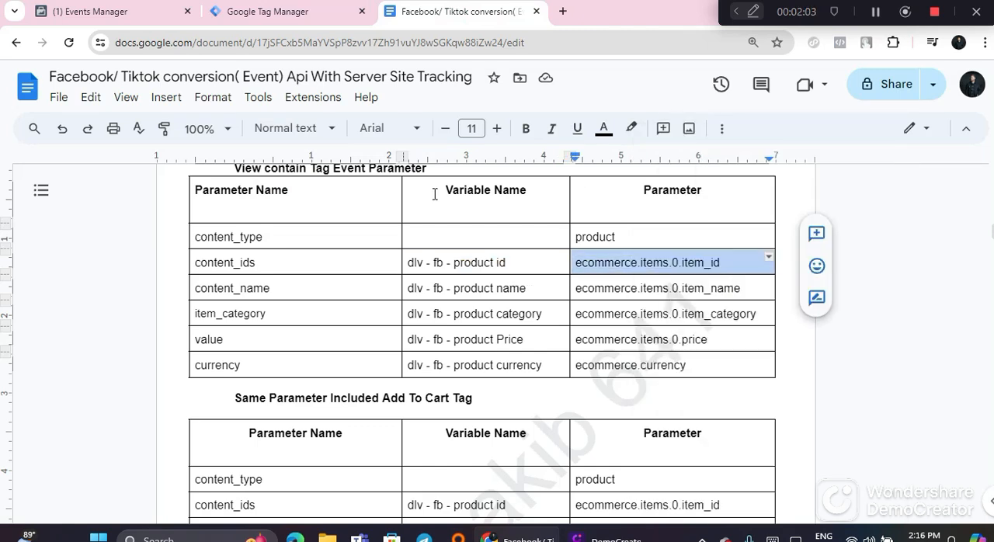
click(264, 10)
right_click(308, 289)
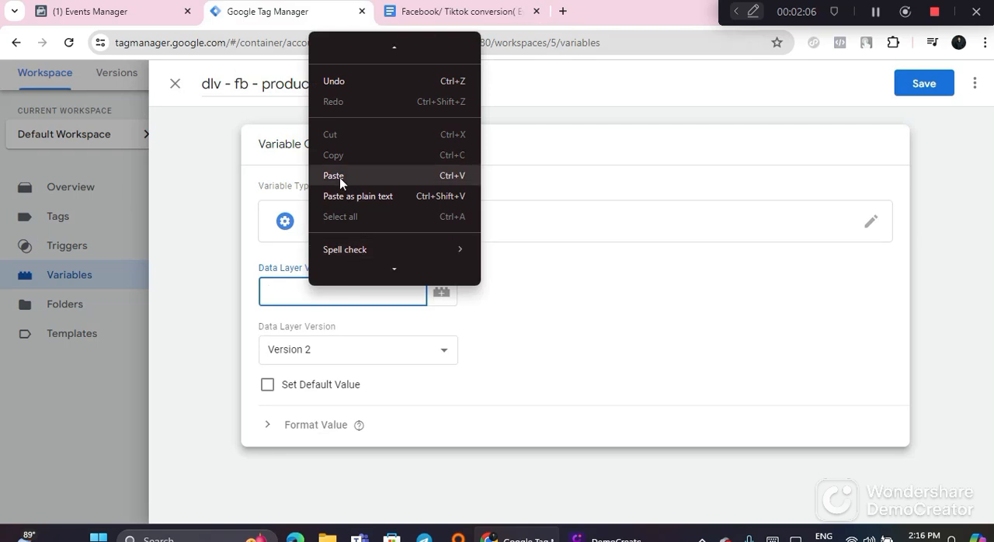
click(336, 177)
click(954, 81)
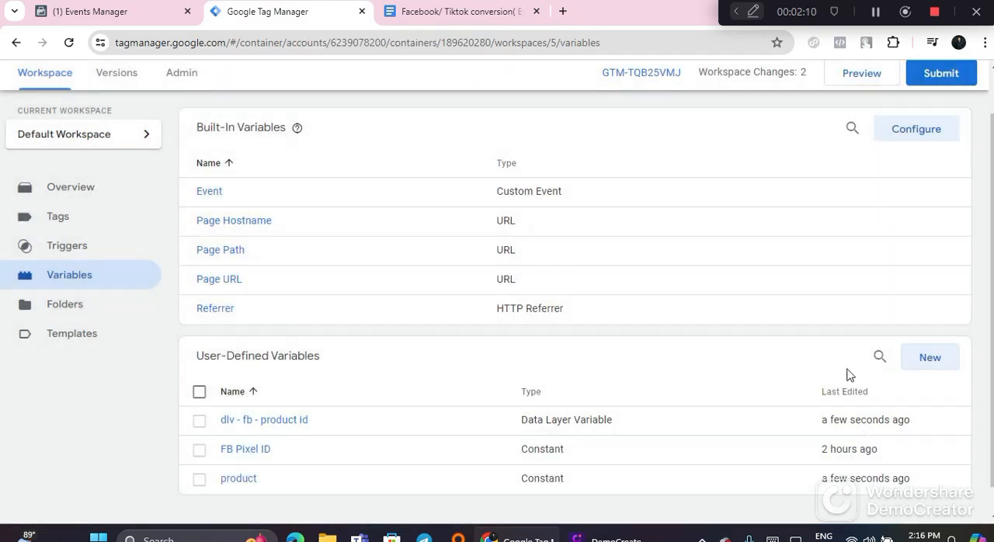
Step: Start another user-defined variable and name it dlv - fb - product name, copied from the guide's content_name row
click(929, 359)
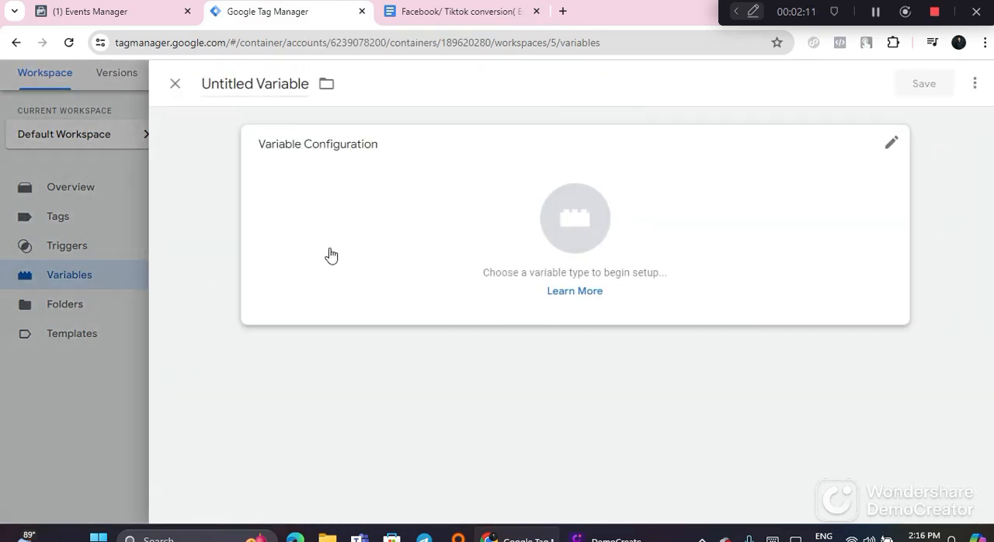
click(427, 17)
triple_click(490, 285)
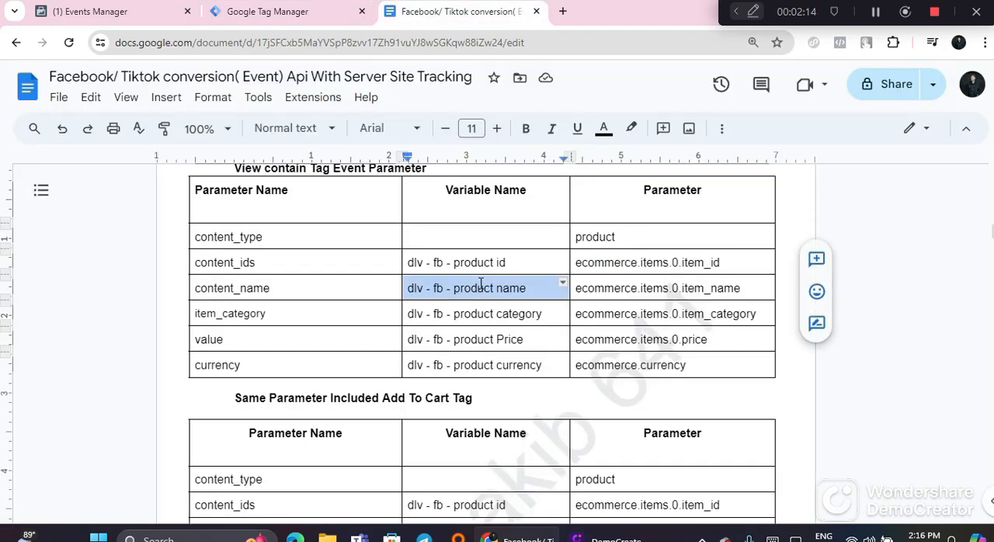
right_click(485, 286)
click(522, 168)
click(302, 12)
click(252, 83)
triple_click(252, 83)
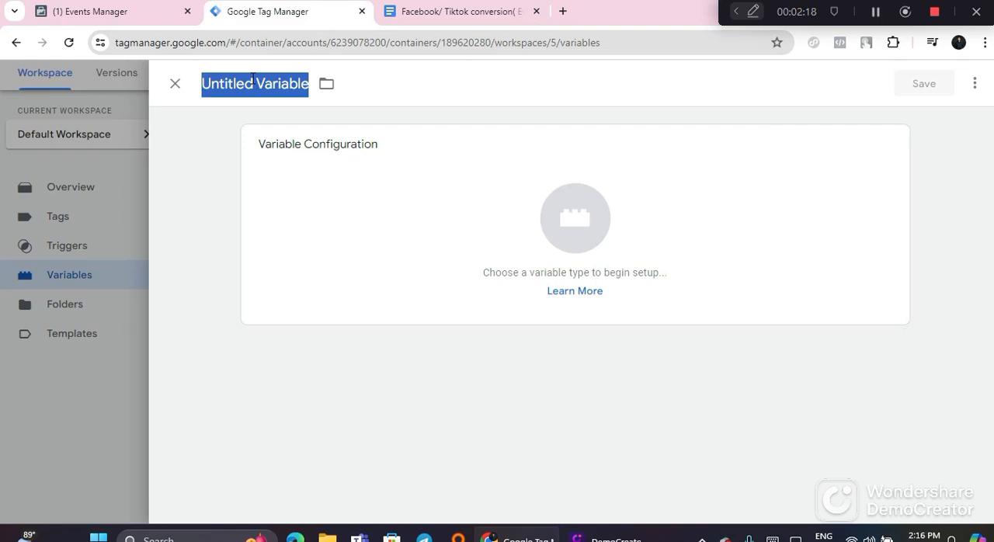
right_click(252, 83)
click(271, 127)
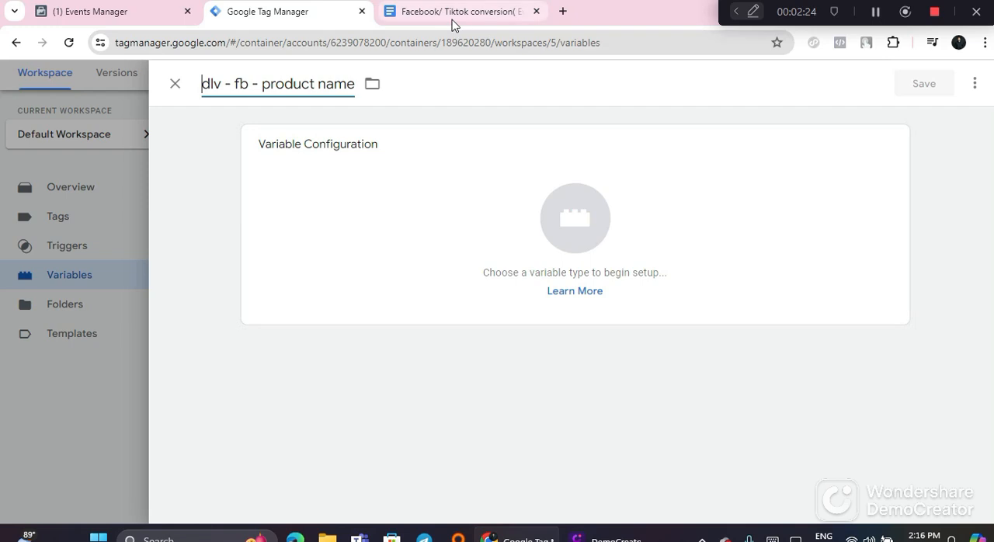
Step: Copy ecommerce.items.0.item_name from the content_name row of the Google Docs guide and return to Google Tag Manager
click(424, 16)
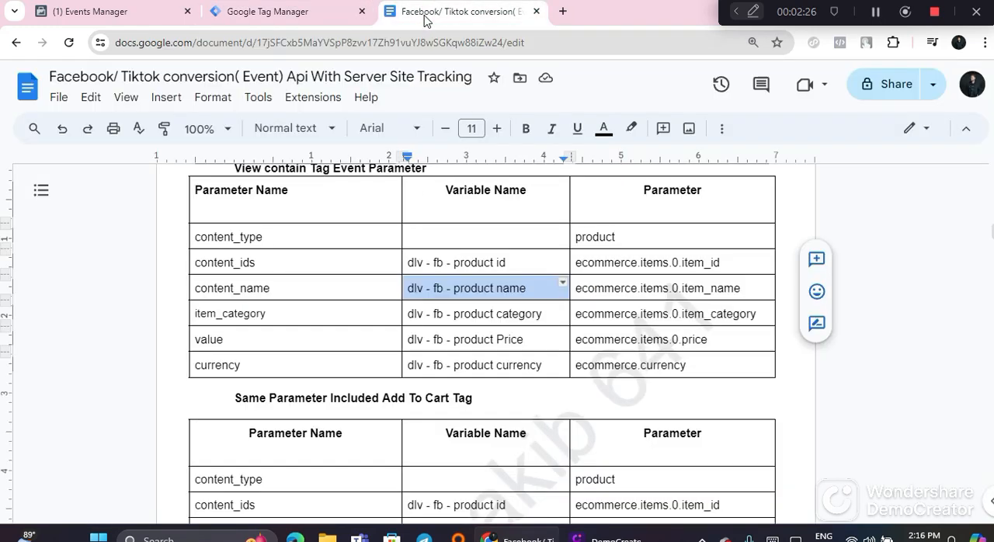
click(613, 288)
triple_click(614, 293)
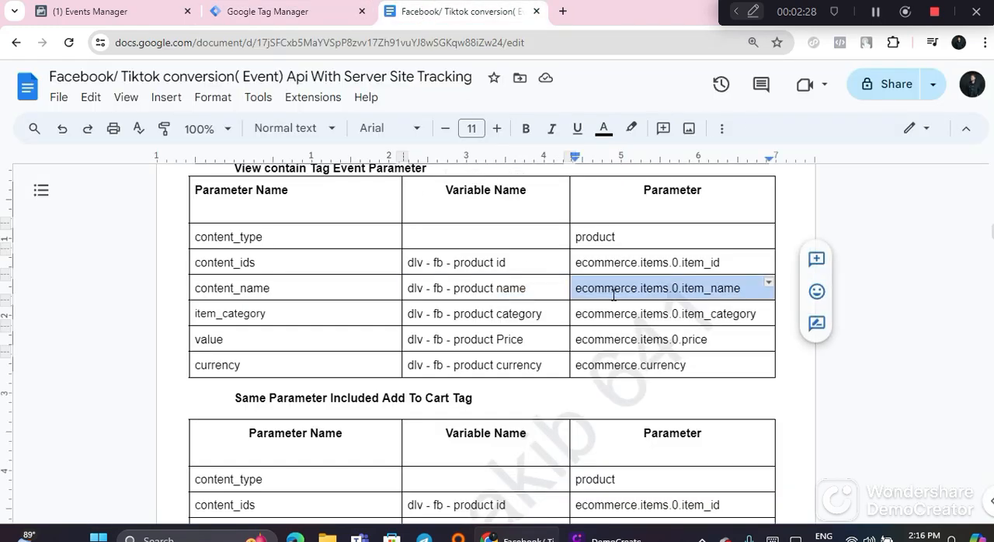
right_click(614, 302)
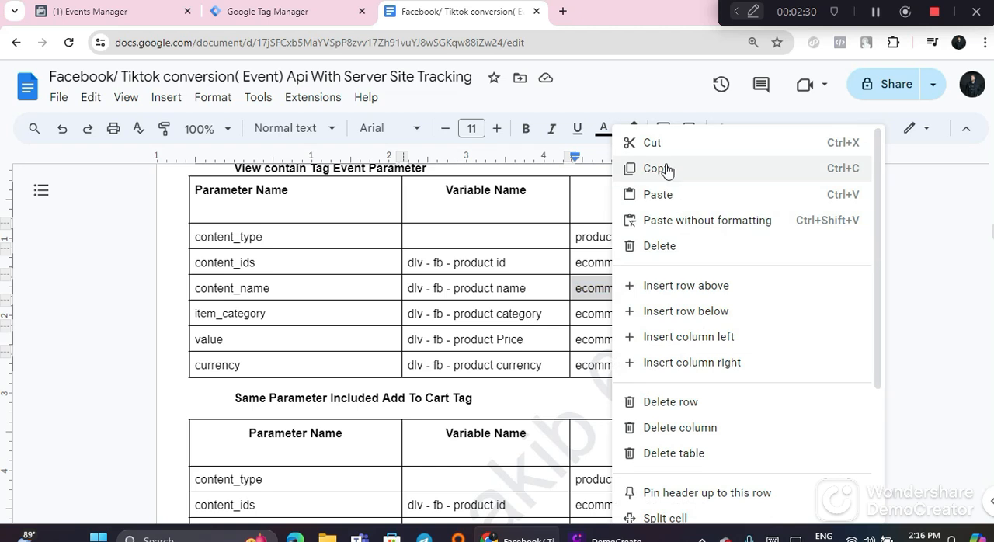
click(627, 166)
click(289, 19)
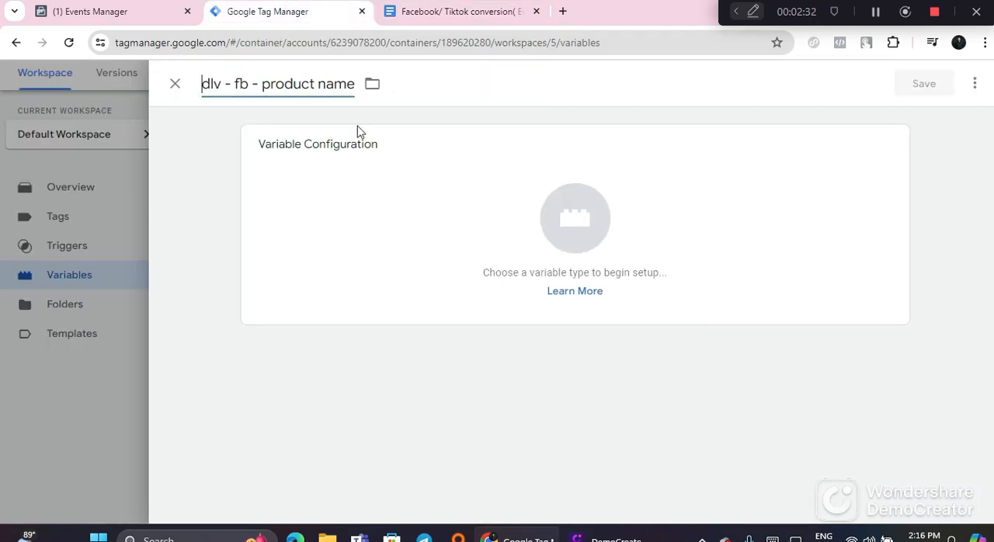
Step: Make the product name variable a Data Layer Variable, paste ecommerce.items.0.item_name as its Data Layer Variable Name, and save it
click(386, 204)
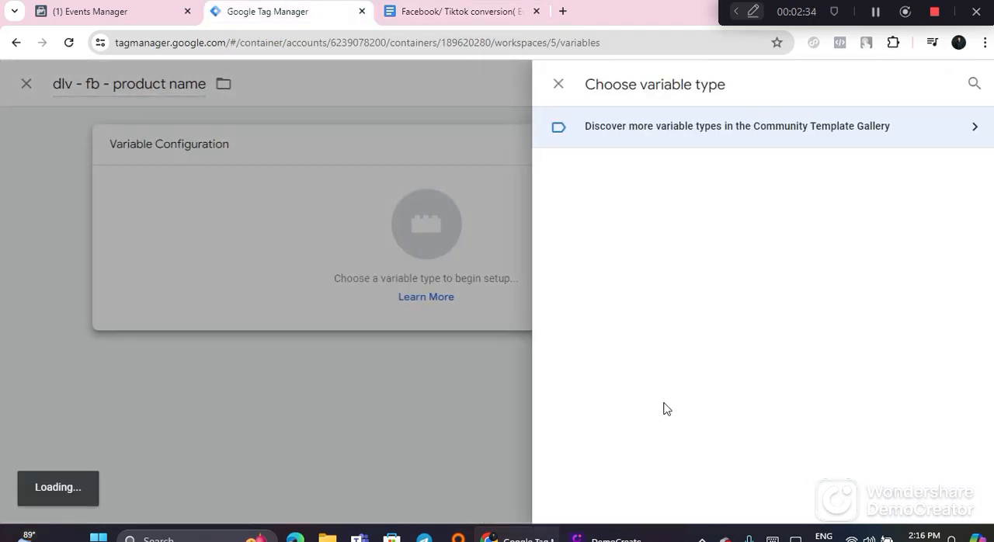
scroll(666, 408, down, 1)
click(670, 354)
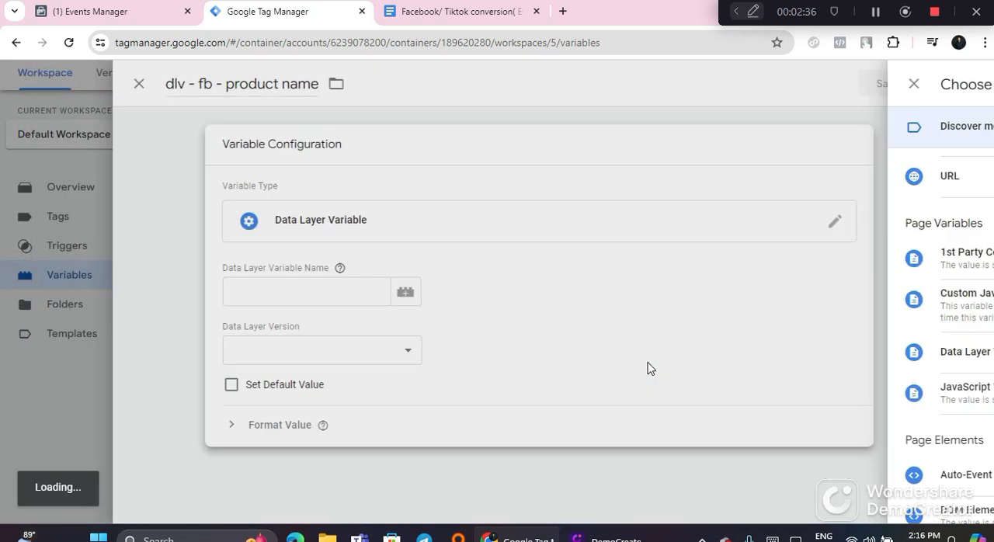
right_click(316, 290)
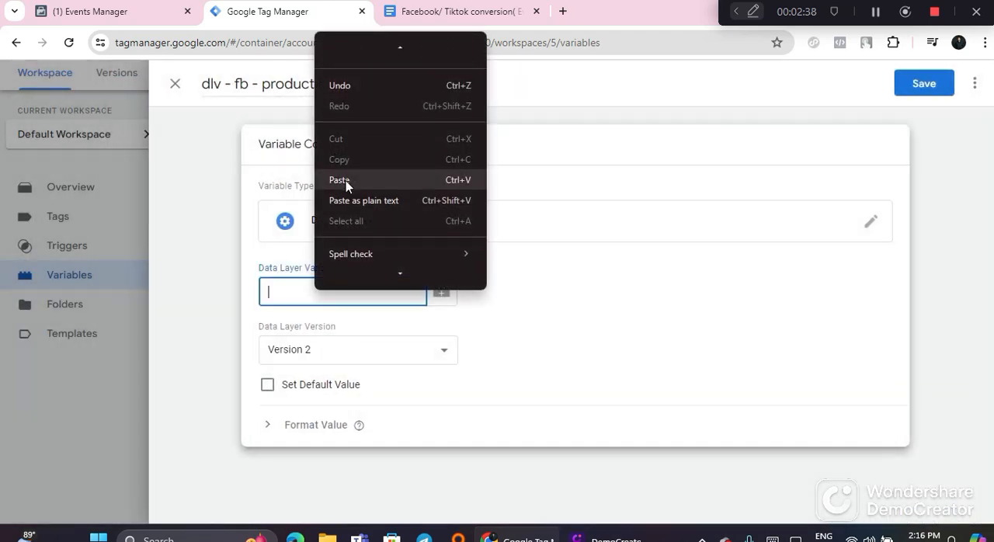
click(346, 180)
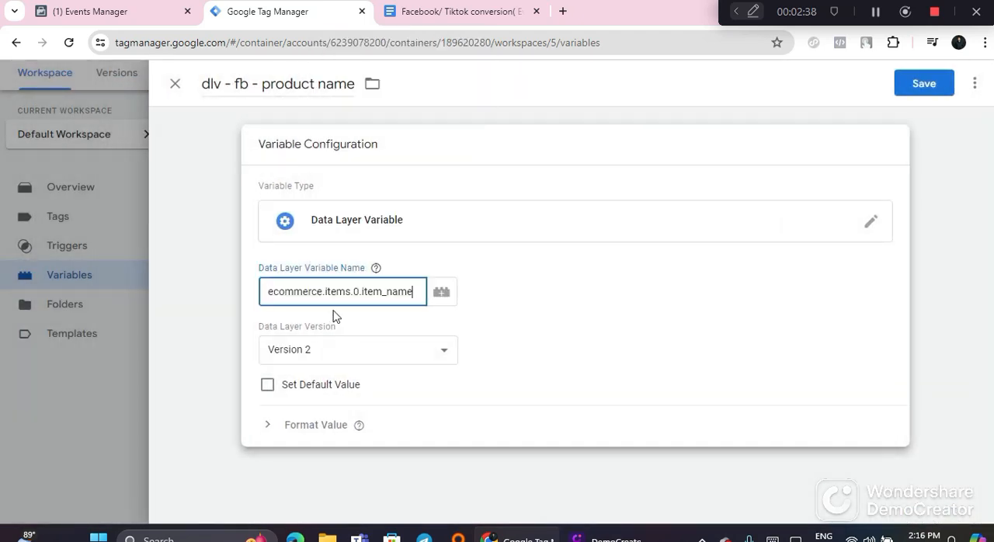
click(913, 93)
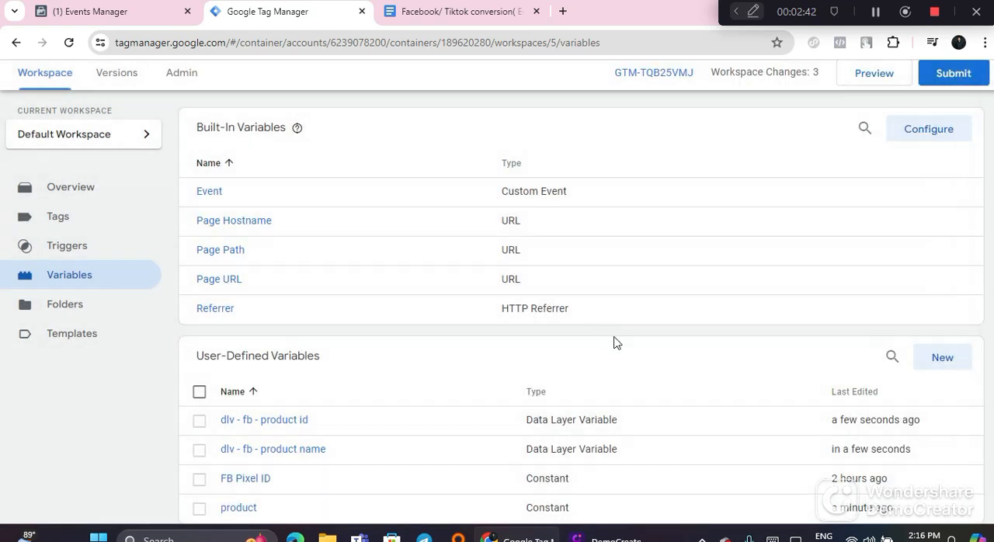
Step: Create a user-defined variable named dlv - fb - product category, copied from the guide's item_category row, as a Data Layer Variable
click(932, 297)
click(434, 19)
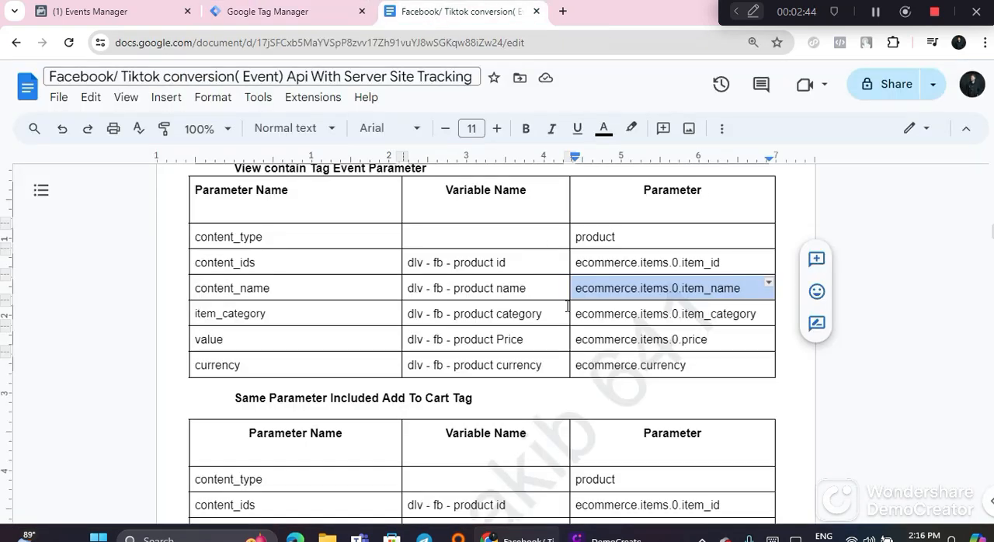
triple_click(475, 314)
right_click(475, 314)
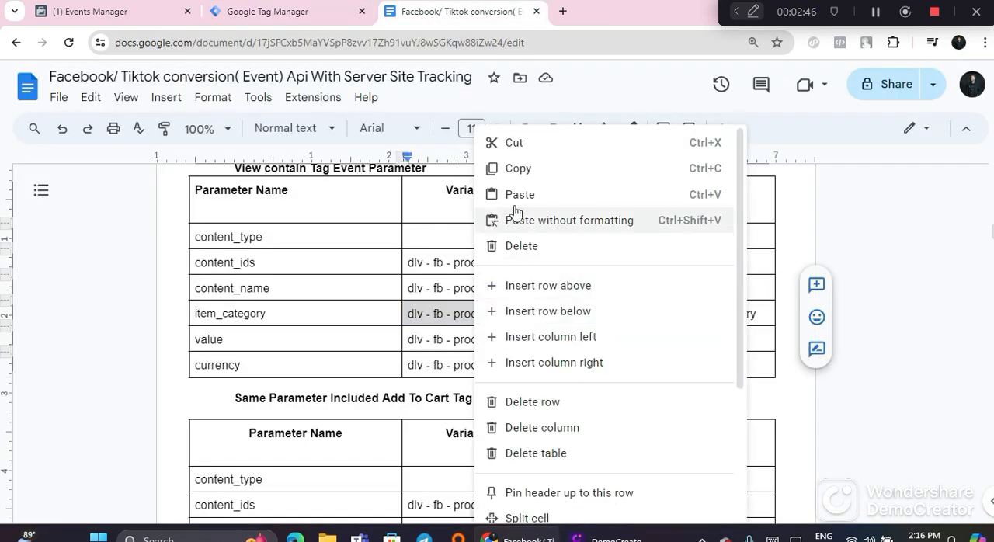
click(519, 166)
click(326, 24)
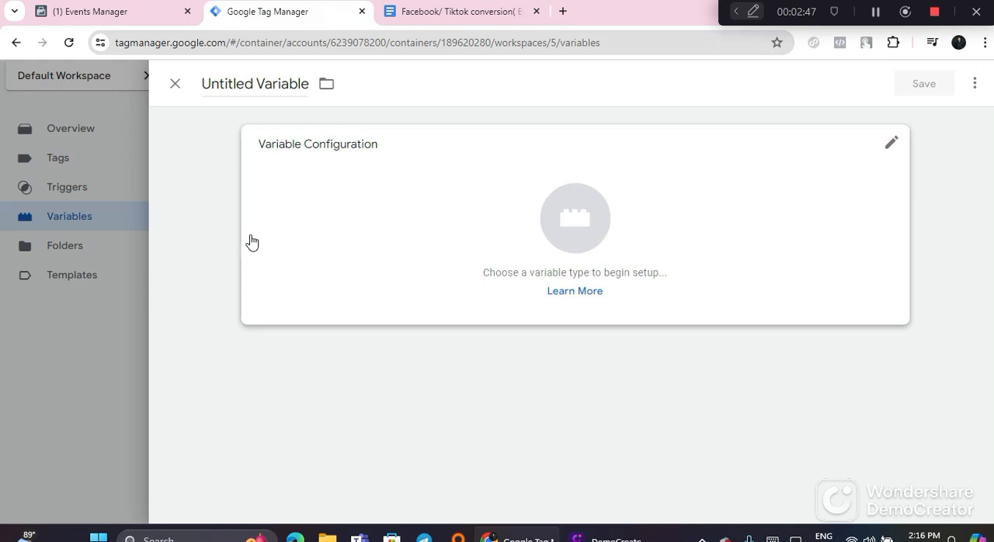
triple_click(254, 75)
right_click(253, 75)
click(293, 183)
click(401, 229)
scroll(605, 357, down, 1)
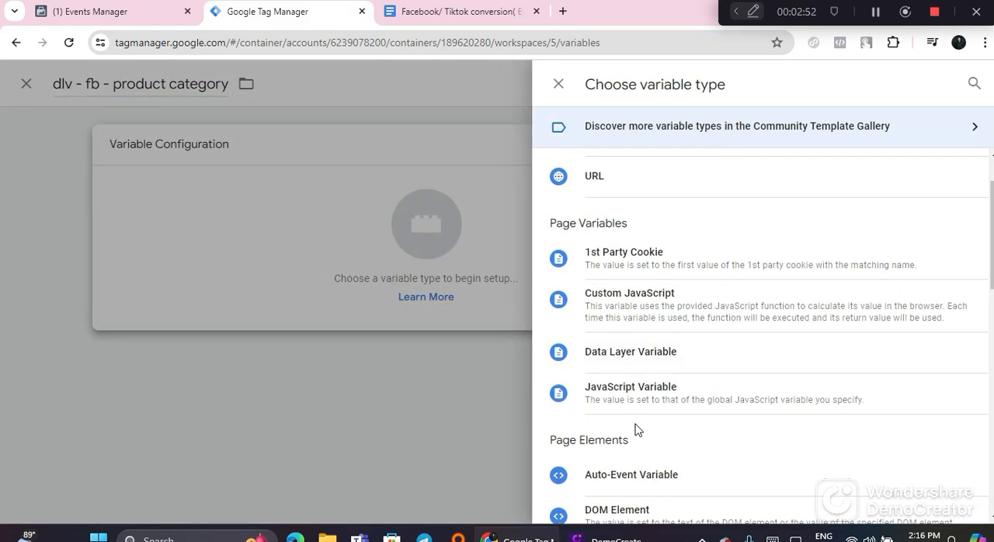
click(641, 355)
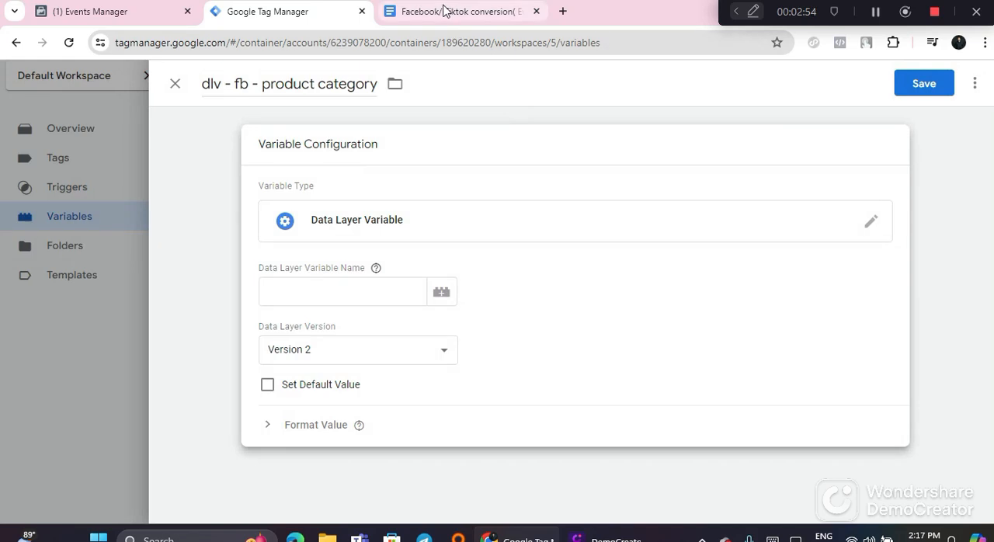
Step: Copy ecommerce.items.0.item_category from the guide into the product category variable's Data Layer Variable Name and save the variable
click(444, 11)
triple_click(643, 316)
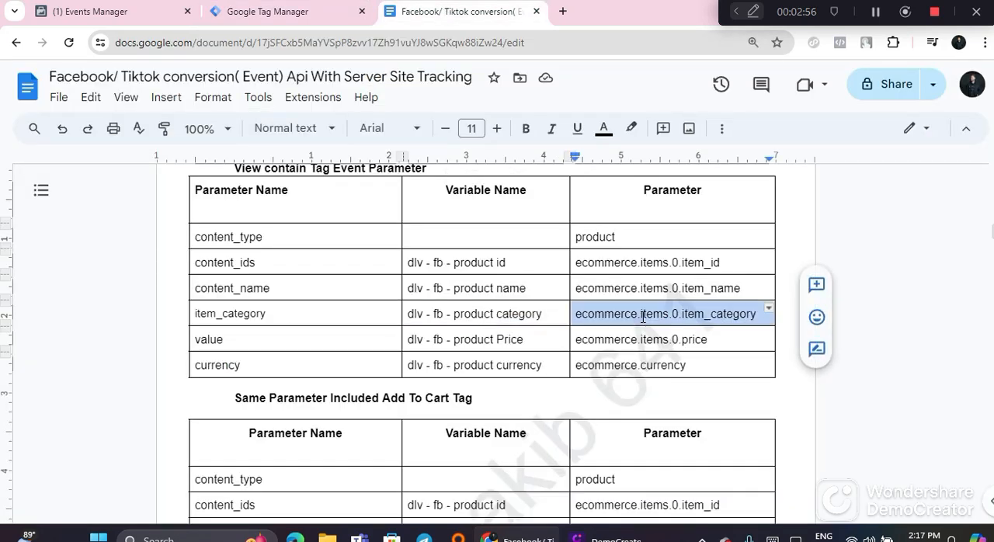
right_click(635, 323)
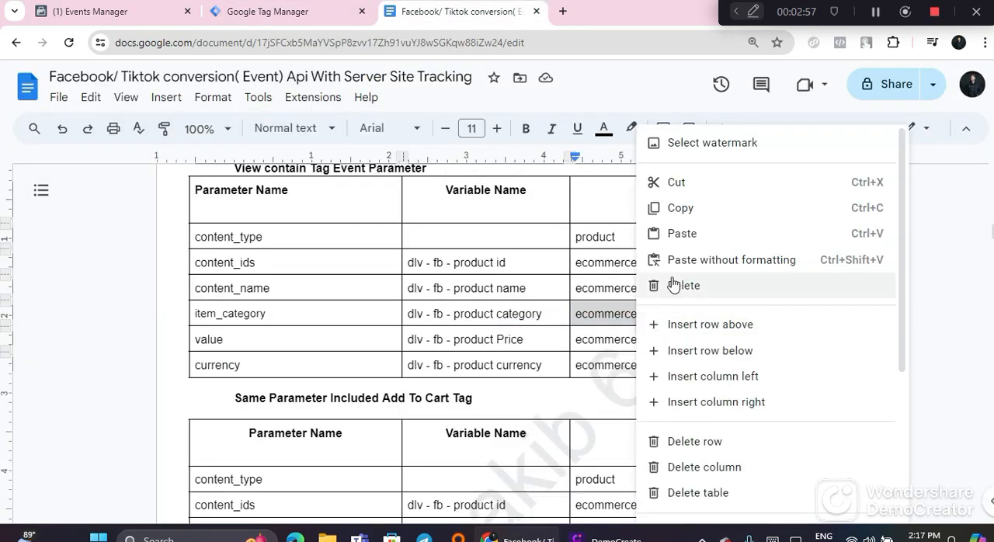
click(683, 209)
click(298, 6)
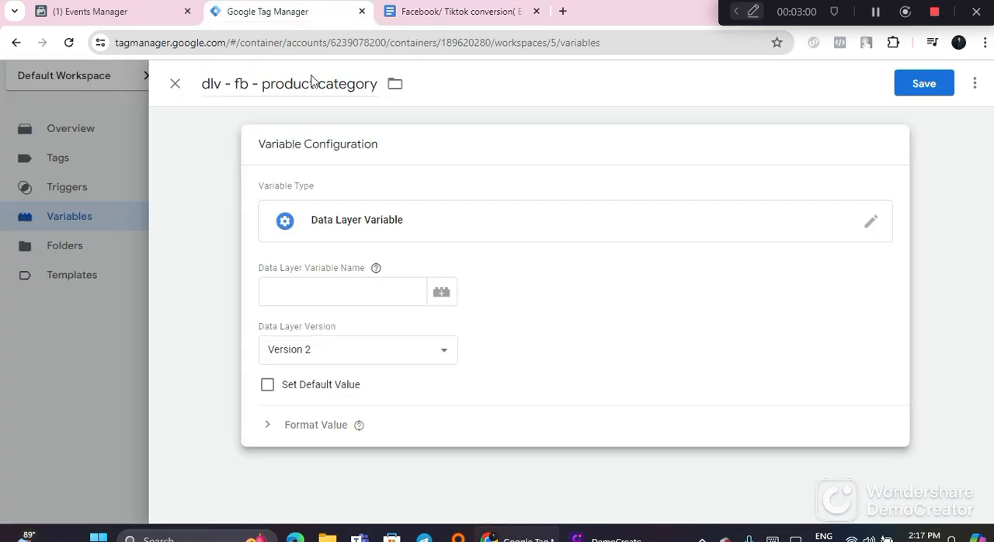
right_click(328, 288)
click(377, 181)
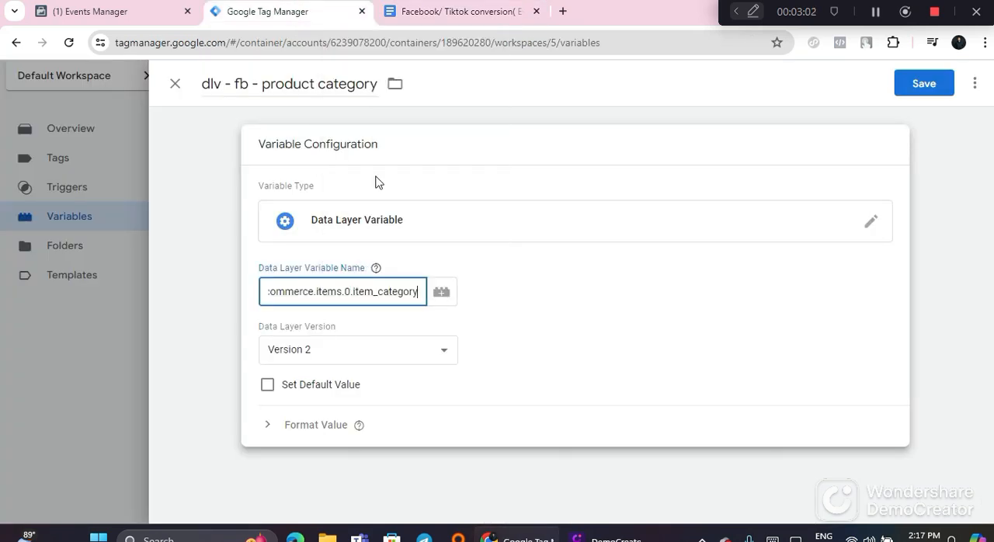
click(919, 91)
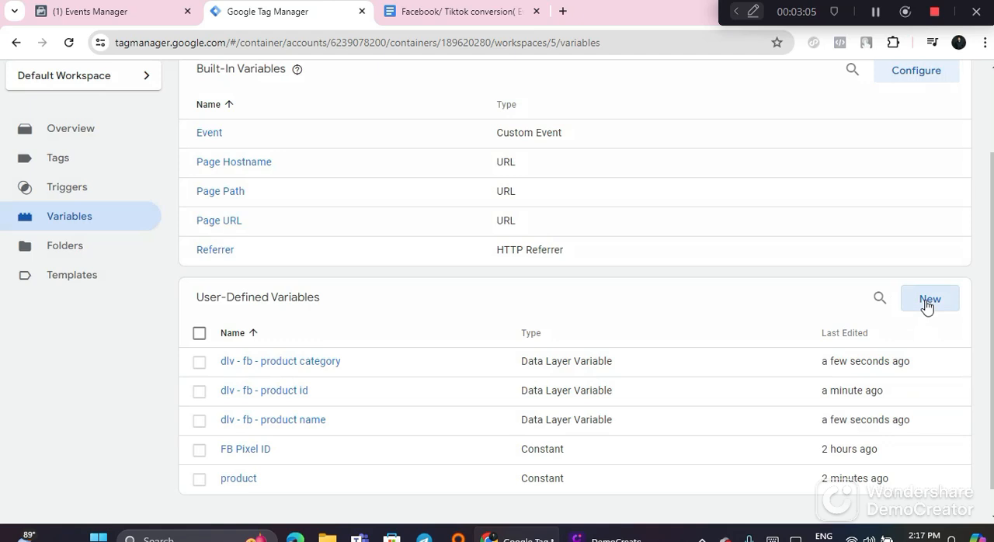
Step: Start another user-defined variable and name it dlv - fb - product Price, copied from the guide's value row
click(929, 302)
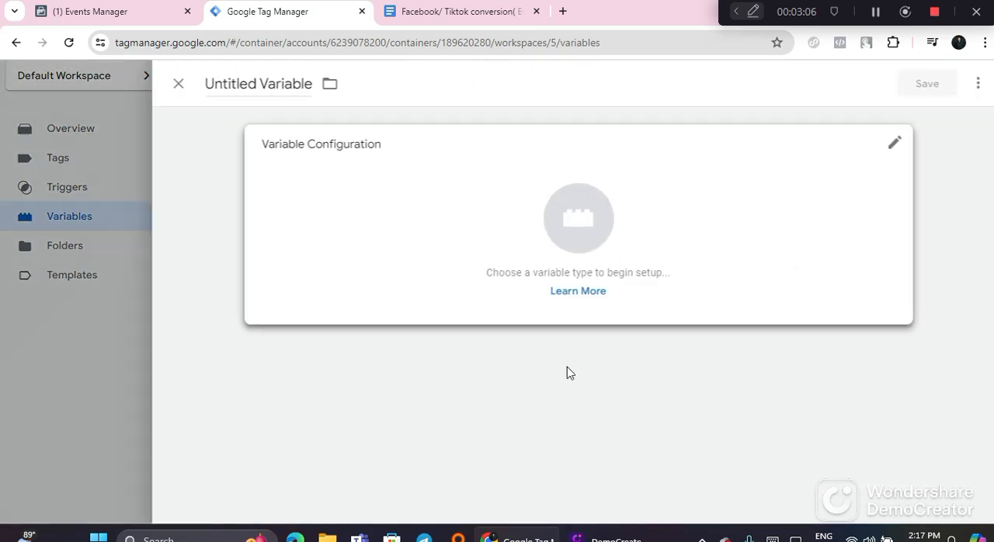
click(439, 12)
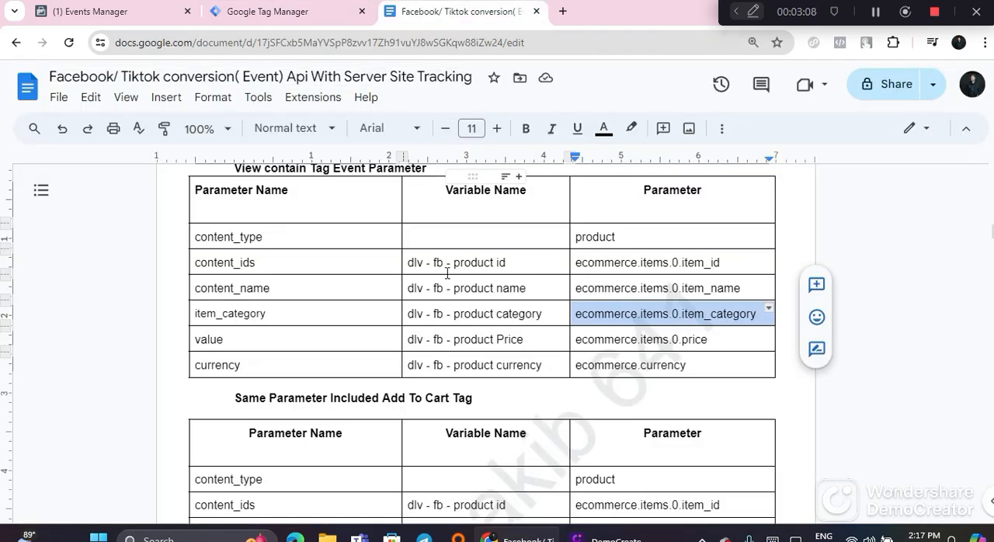
scroll(447, 273, down, 3)
scroll(471, 264, up, 2)
click(478, 266)
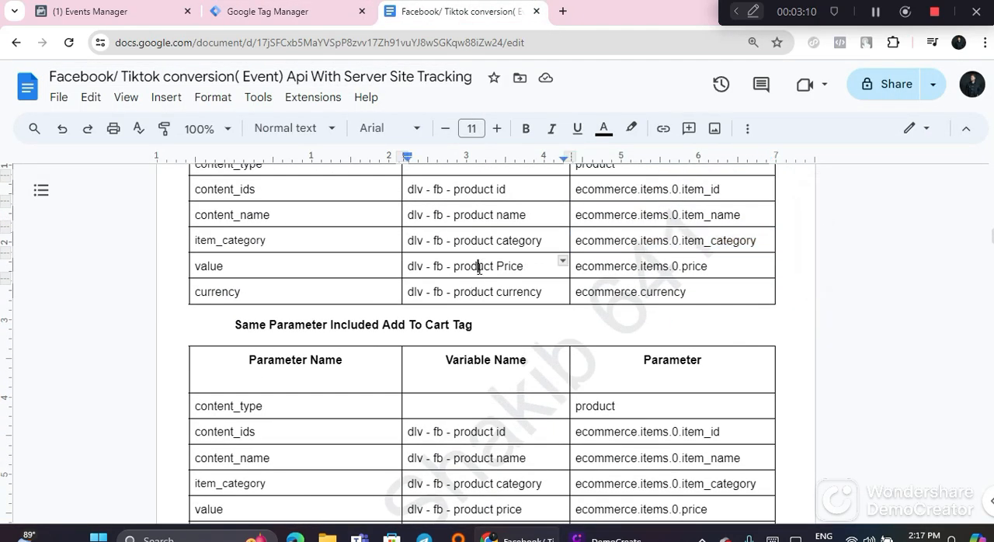
triple_click(478, 266)
right_click(480, 268)
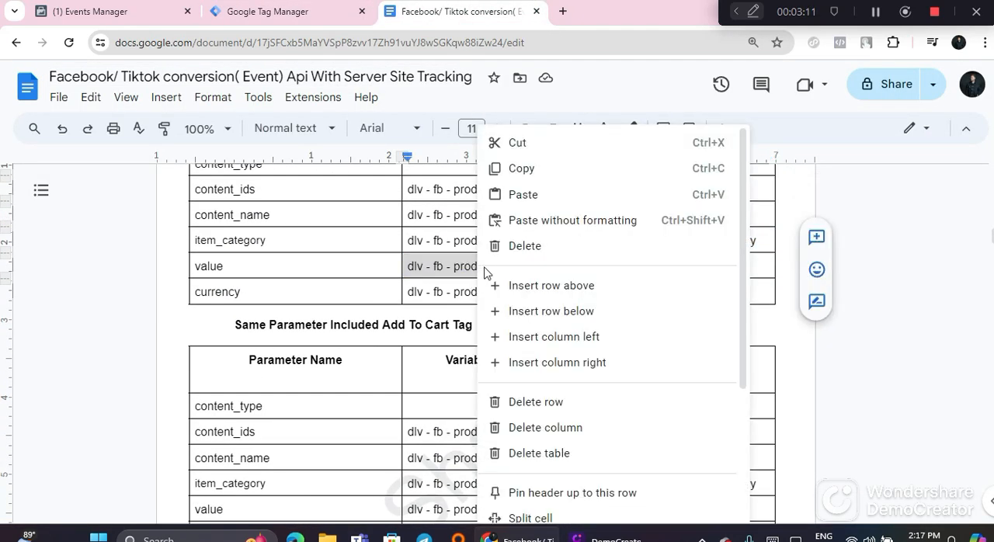
click(541, 169)
click(295, 14)
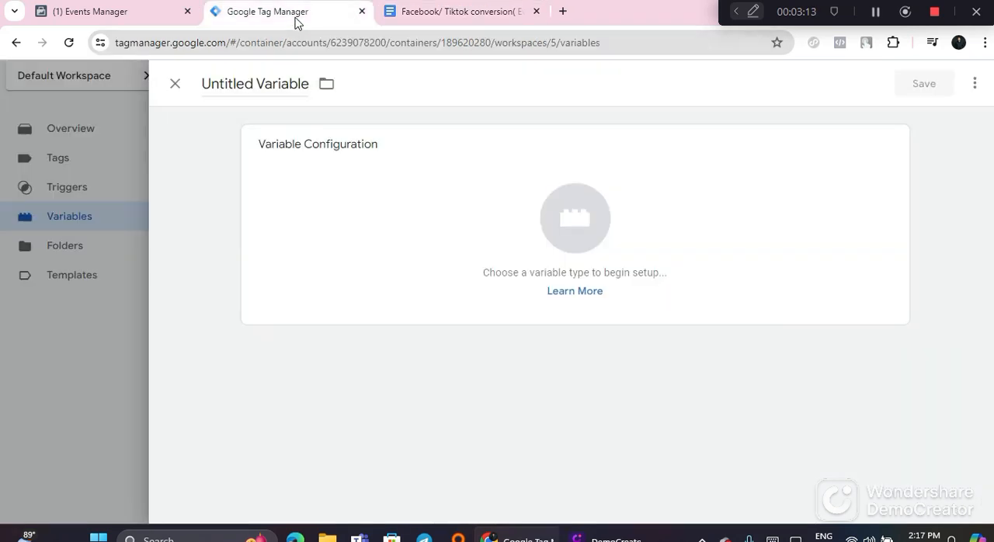
triple_click(243, 81)
right_click(242, 79)
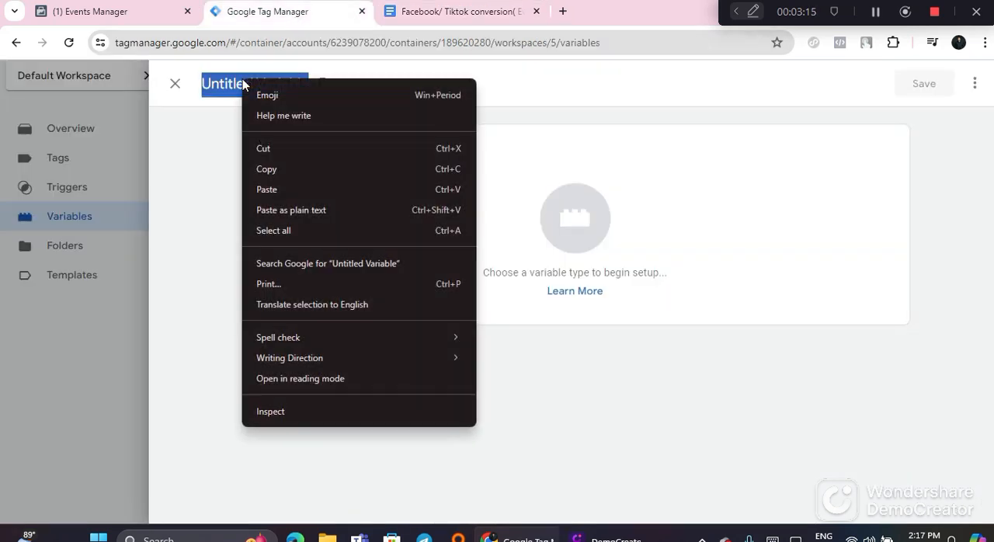
click(272, 190)
Step: Copy ecommerce.items.0.price from the value row of the Google Docs guide and return to Google Tag Manager
click(466, 11)
click(606, 265)
triple_click(600, 263)
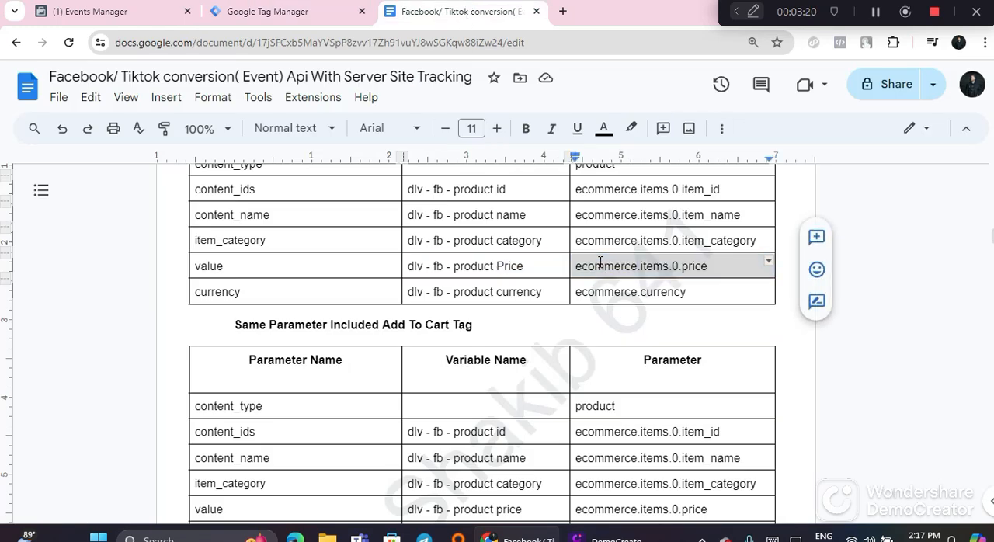
right_click(600, 262)
click(644, 208)
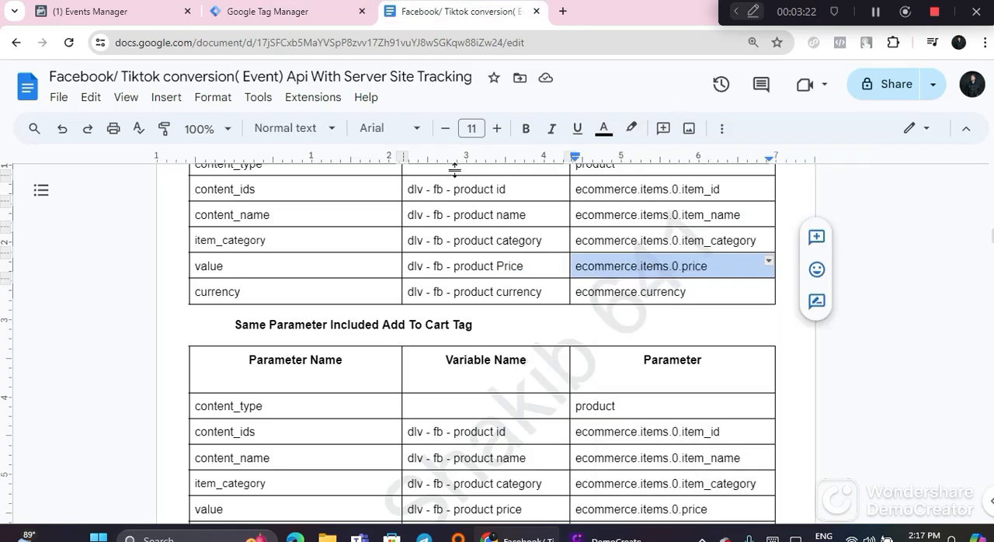
click(311, 11)
Step: Make the product Price variable a Data Layer Variable, paste ecommerce.items.0.price as its Data Layer Variable Name, and save it
click(466, 208)
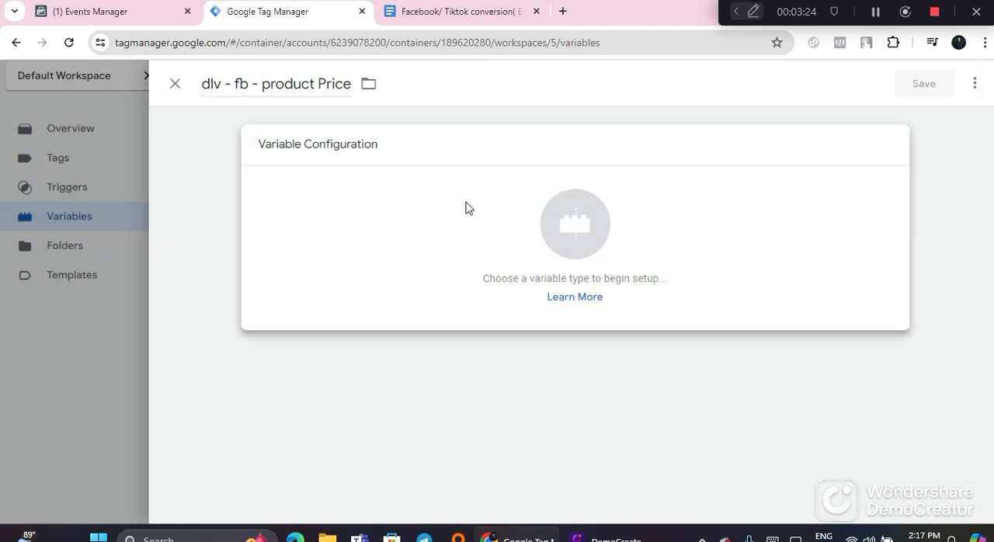
scroll(622, 373, down, 2)
click(633, 356)
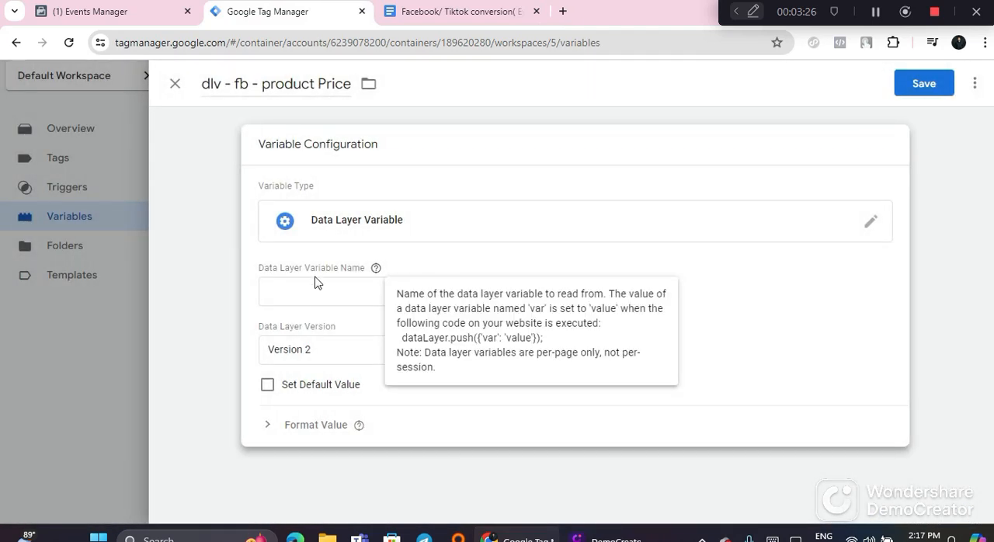
right_click(305, 295)
click(355, 189)
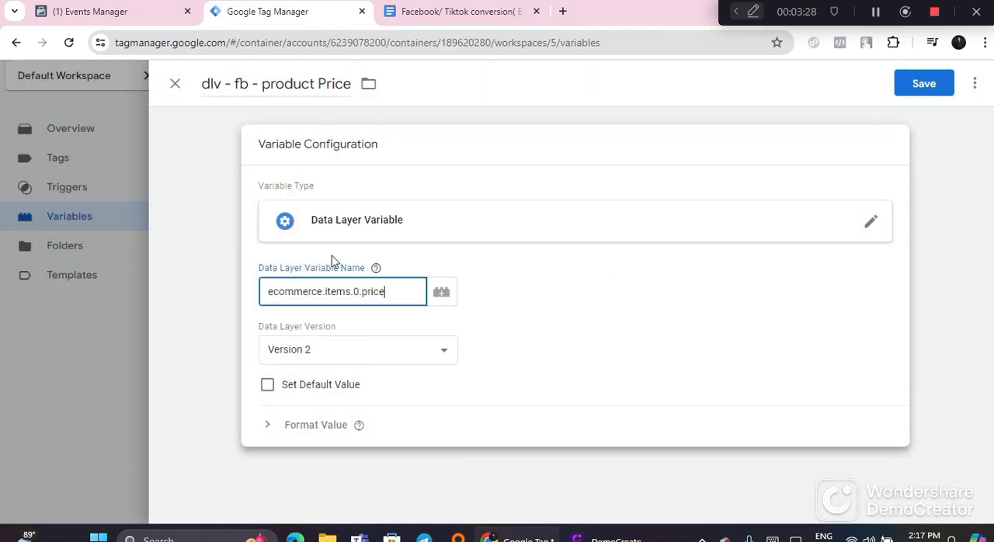
click(920, 82)
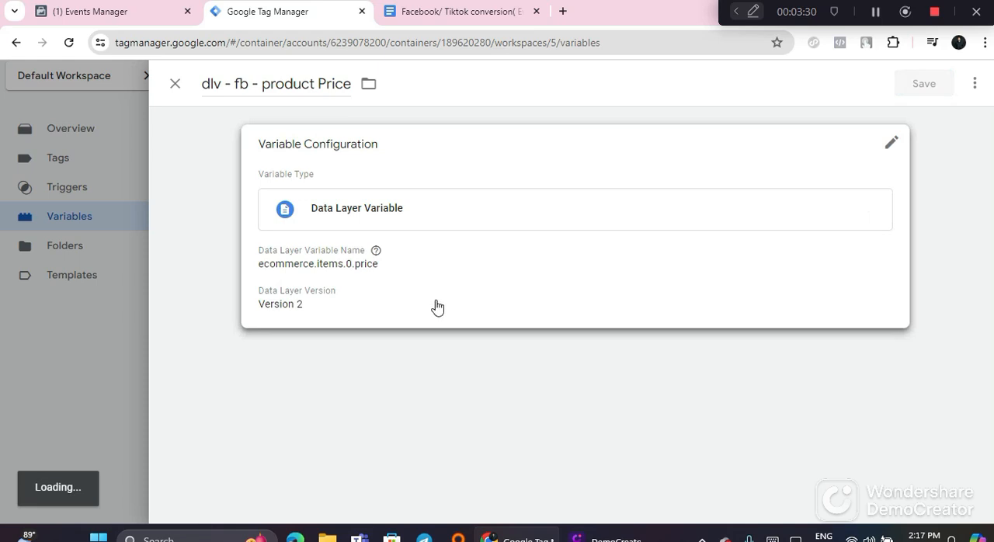
Step: Start another user-defined variable and name it dlv - fb - product currency, copied from the currency row of the Google Docs guide
click(459, 11)
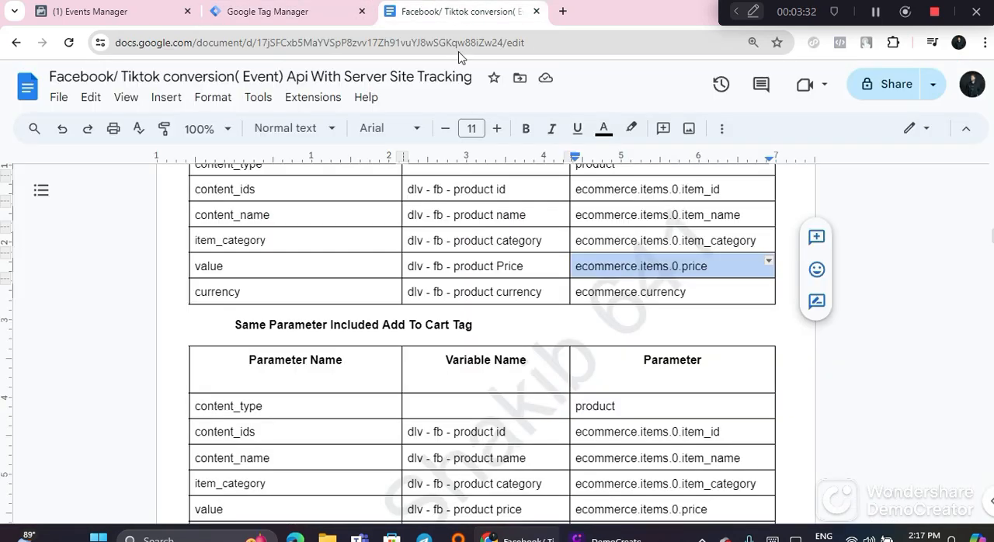
triple_click(464, 291)
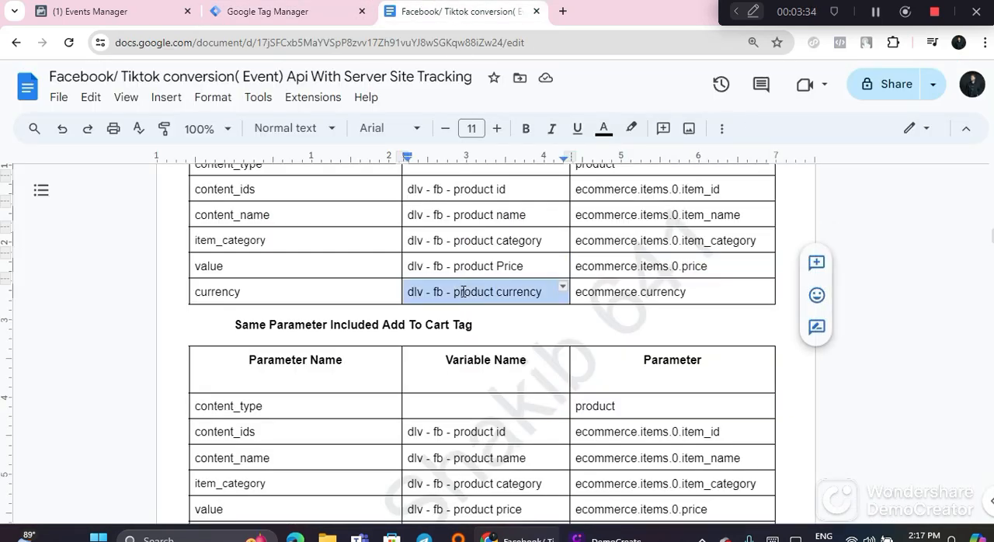
right_click(458, 290)
click(506, 168)
click(280, 11)
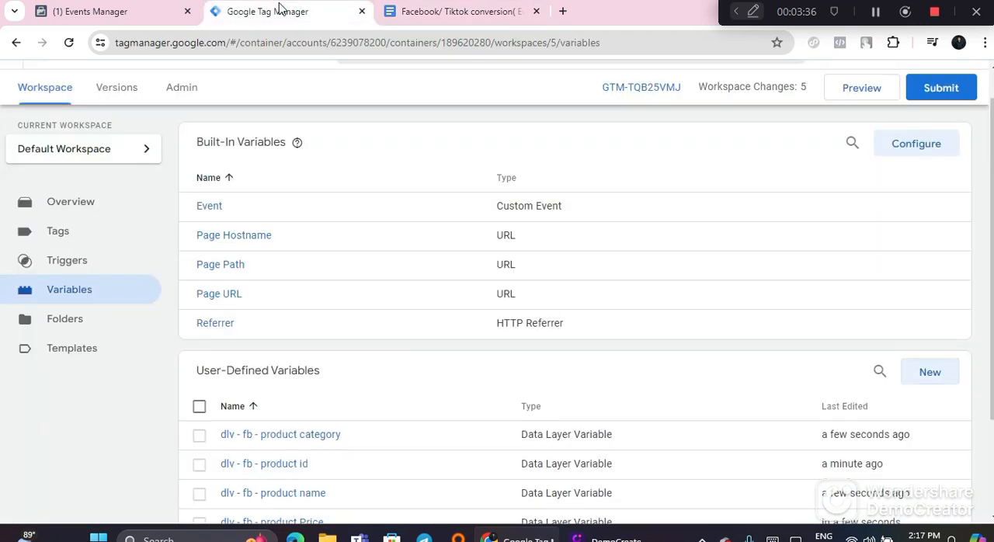
scroll(466, 256, down, 3)
click(924, 240)
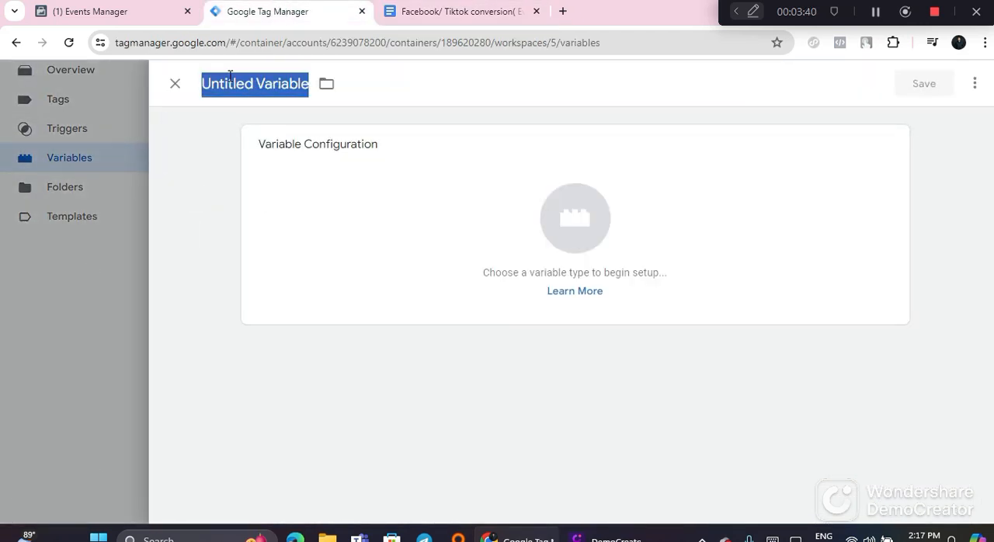
right_click(230, 76)
click(260, 188)
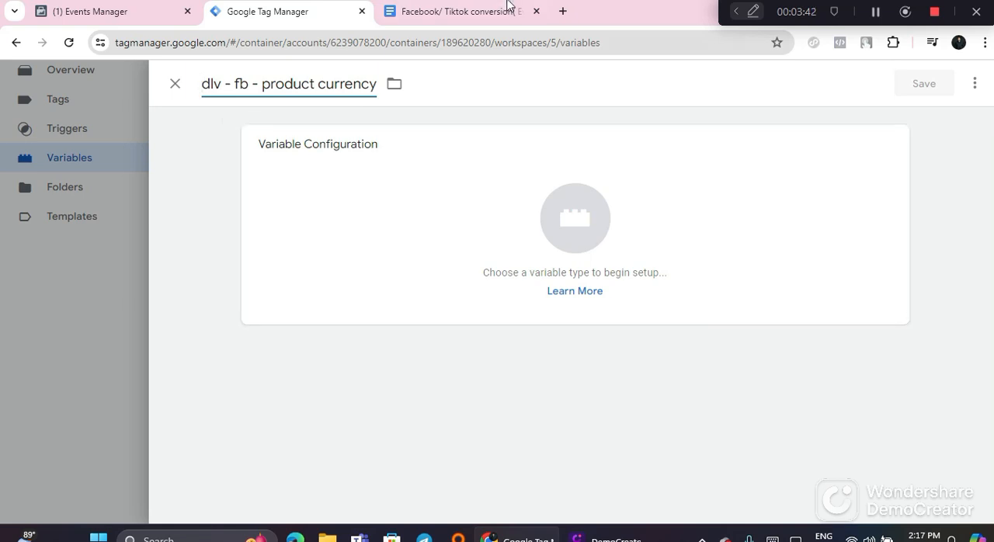
Step: Copy ecommerce.currency from the currency row of the Google Docs guide and return to Google Tag Manager
click(458, 11)
double_click(641, 294)
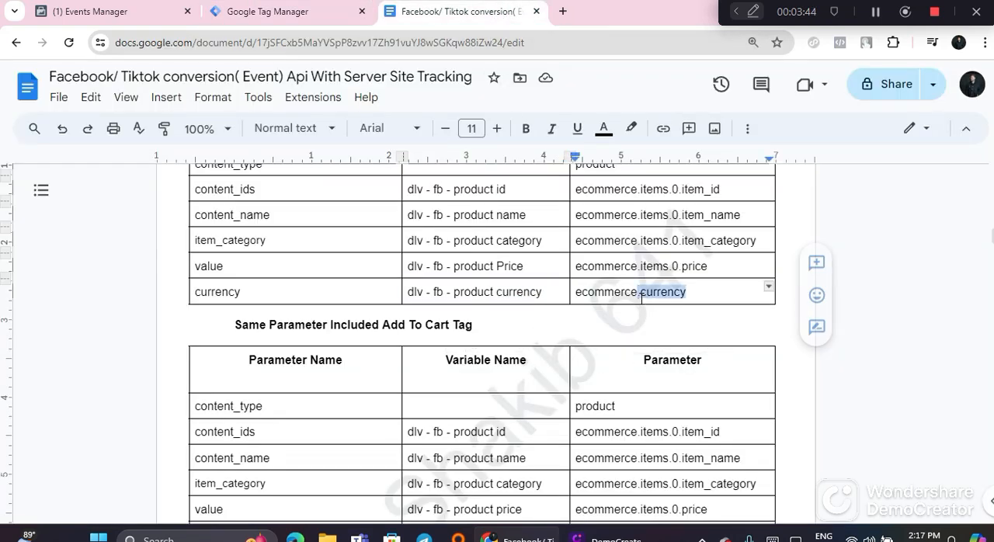
triple_click(638, 295)
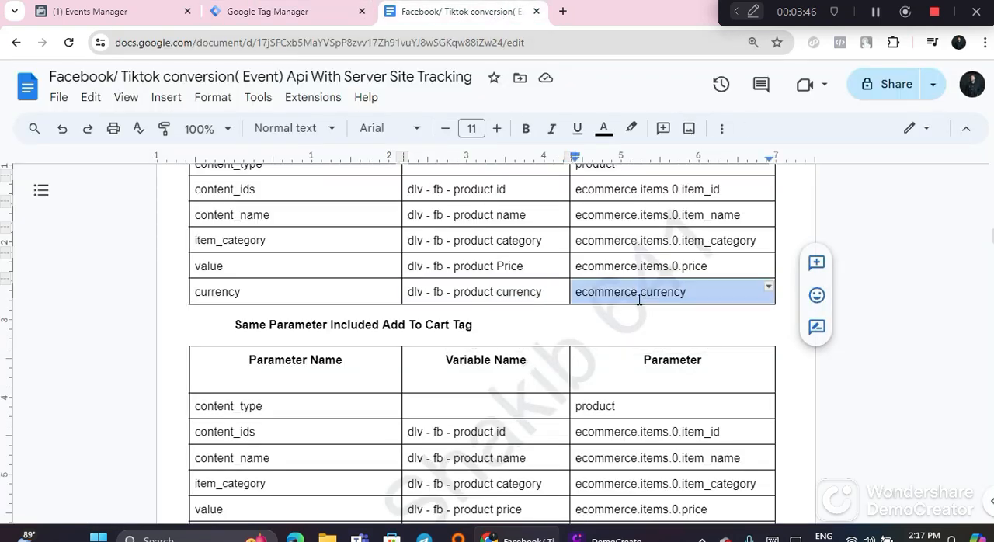
right_click(639, 299)
click(672, 211)
click(257, 12)
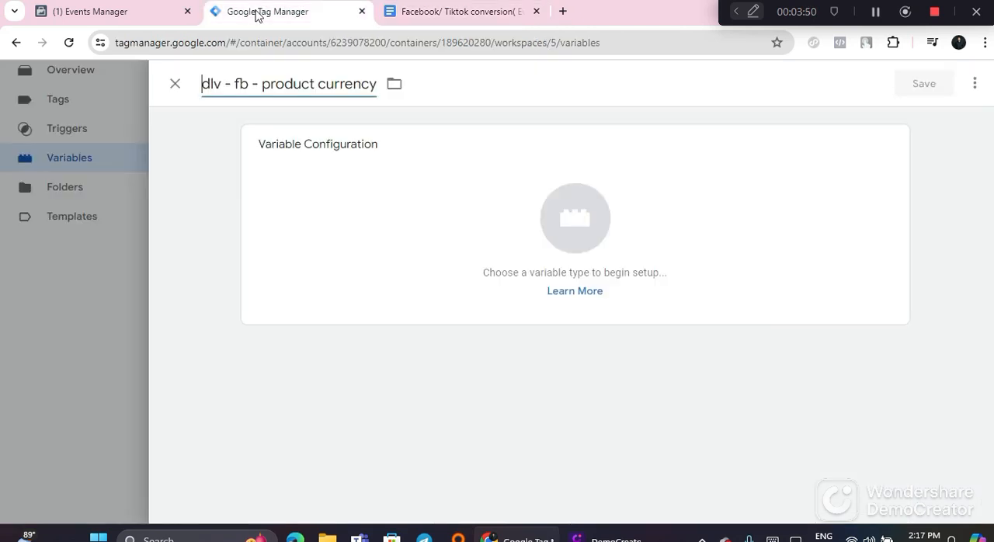
Step: Make the product currency variable a Data Layer Variable, paste ecommerce.currency as its Data Layer Variable Name, and save it
click(363, 210)
scroll(688, 311, down, 1)
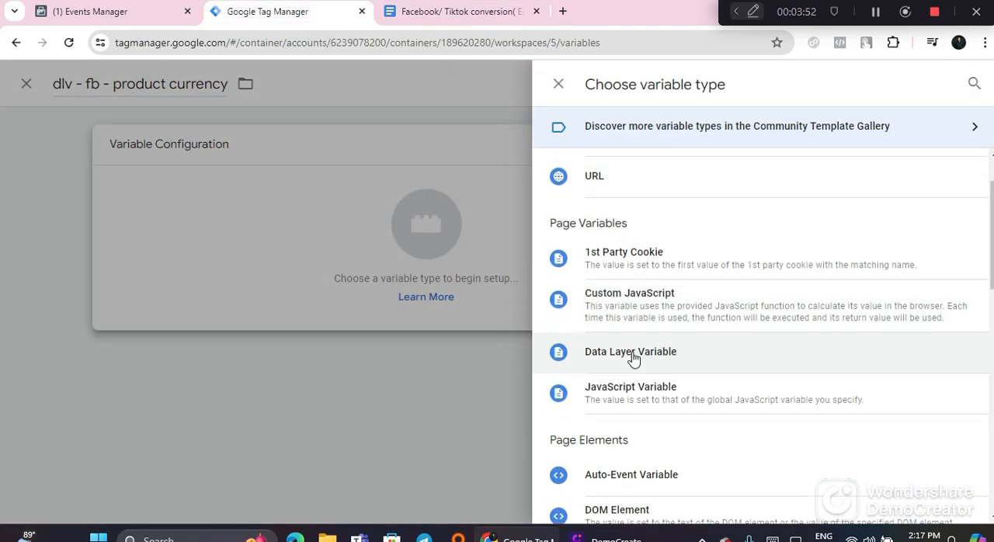
click(694, 354)
click(313, 295)
right_click(313, 295)
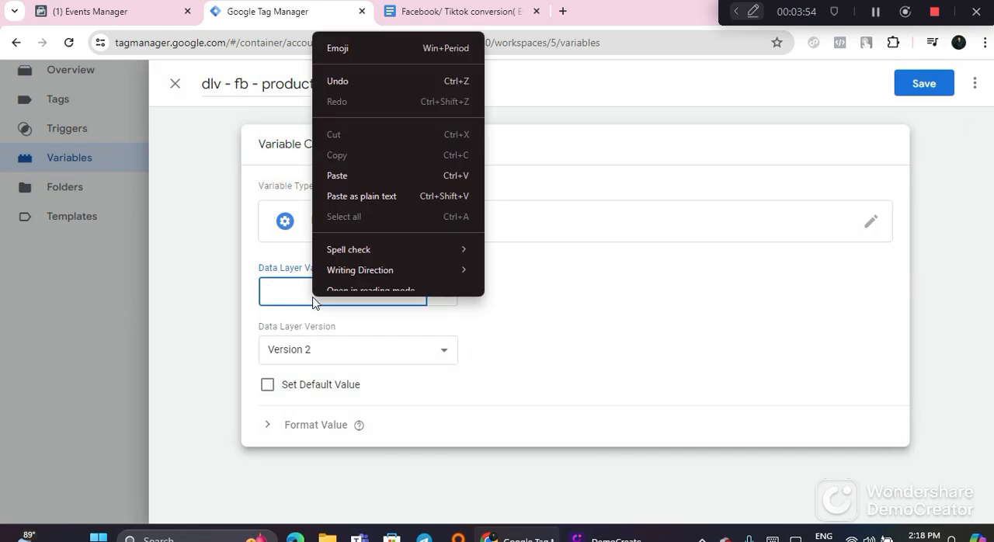
click(342, 185)
click(924, 83)
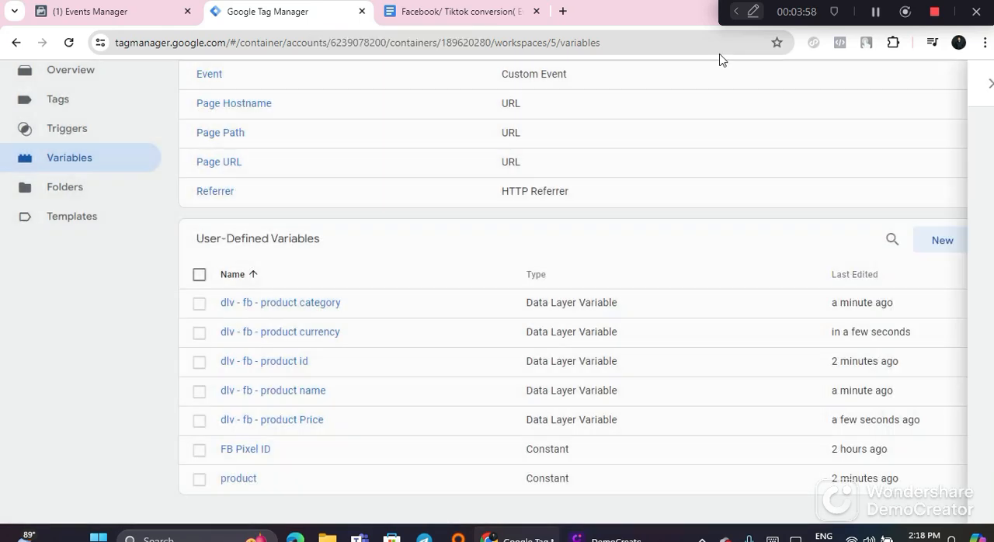
Step: Compare the guide's View contain and Add To Cart parameter tables with the user-defined variables in Google Tag Manager
click(415, 13)
scroll(396, 334, down, 1)
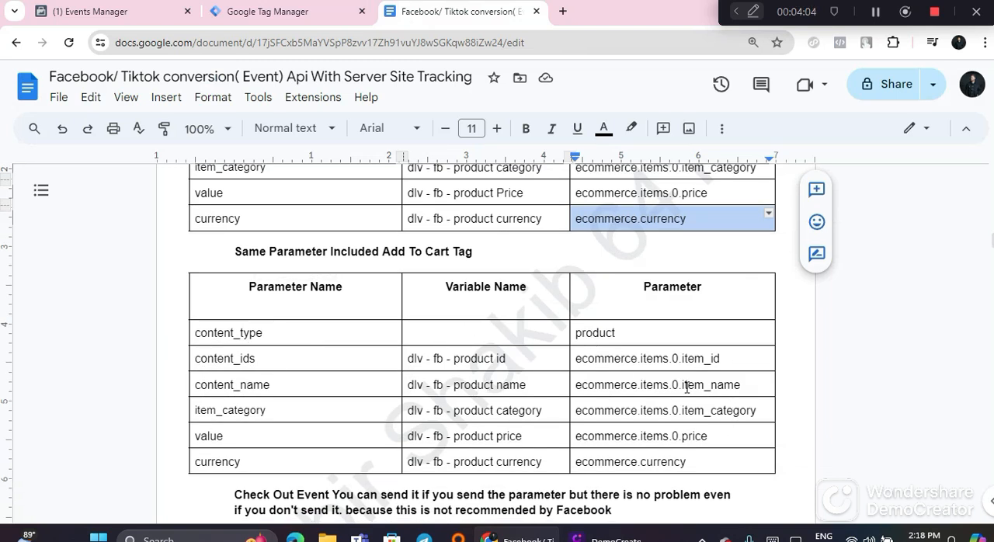
scroll(682, 415, up, 1)
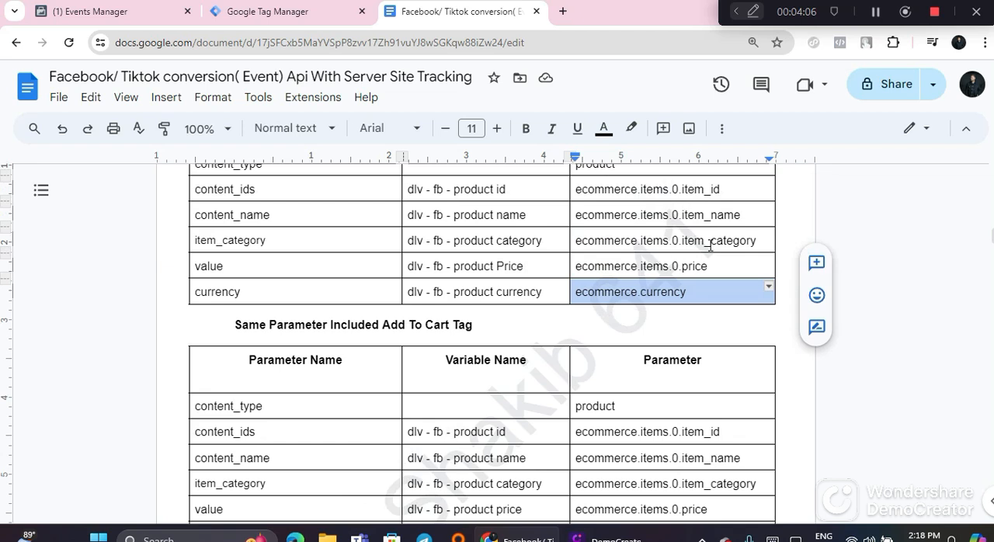
click(250, 14)
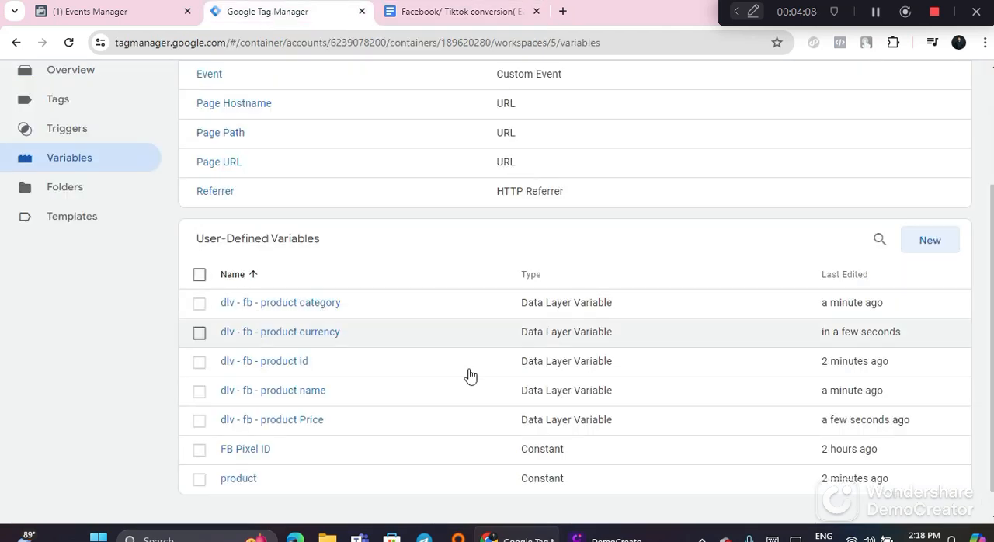
scroll(469, 372, down, 1)
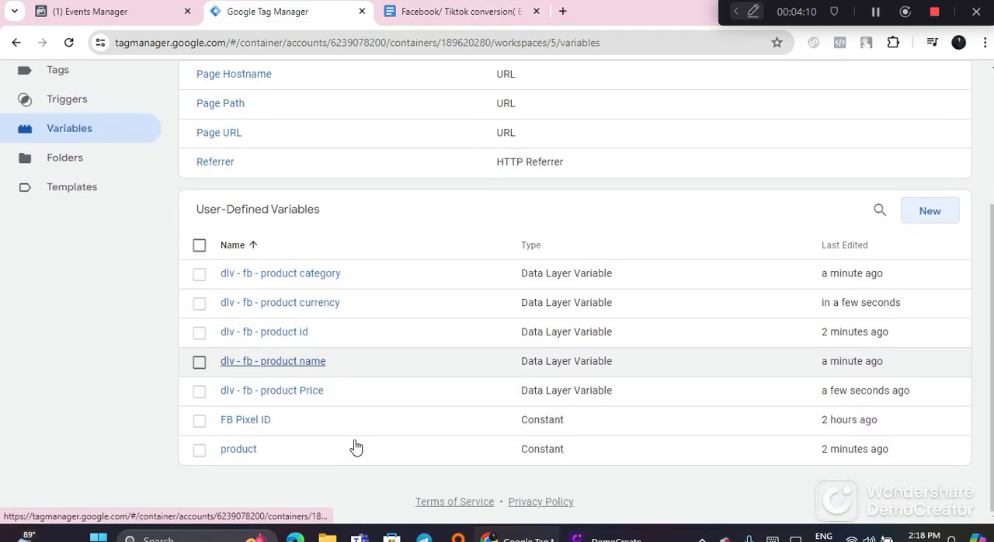
scroll(179, 233, up, 2)
scroll(178, 233, up, 1)
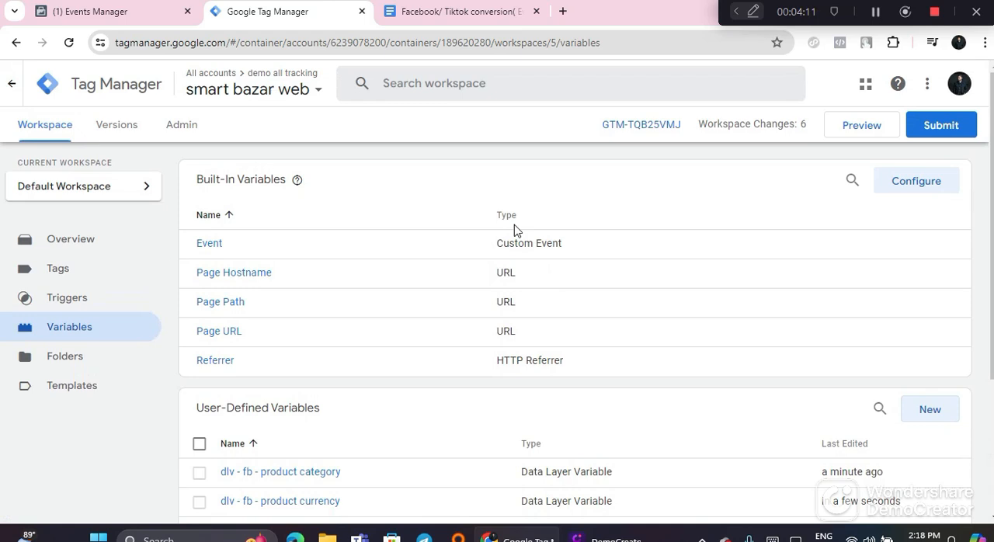
Step: Preview the container by connecting Tag Assistant to the prefilled website URL, and browse the products on the store's Shop page
click(862, 128)
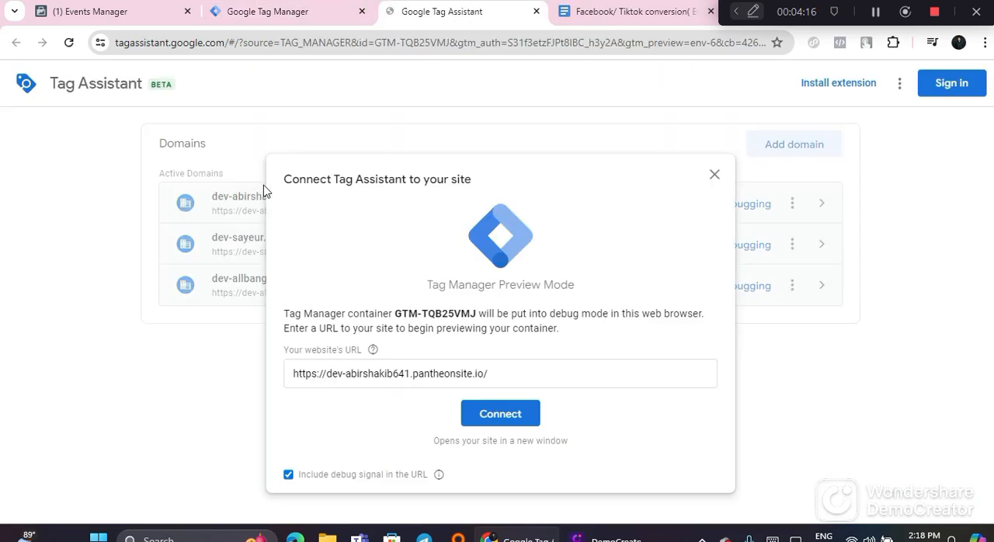
click(482, 418)
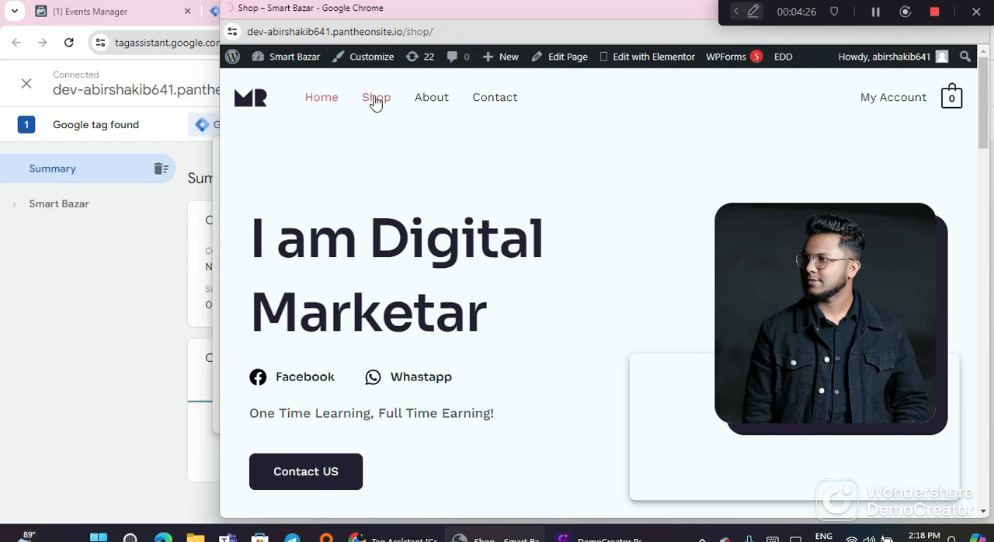
scroll(578, 382, down, 3)
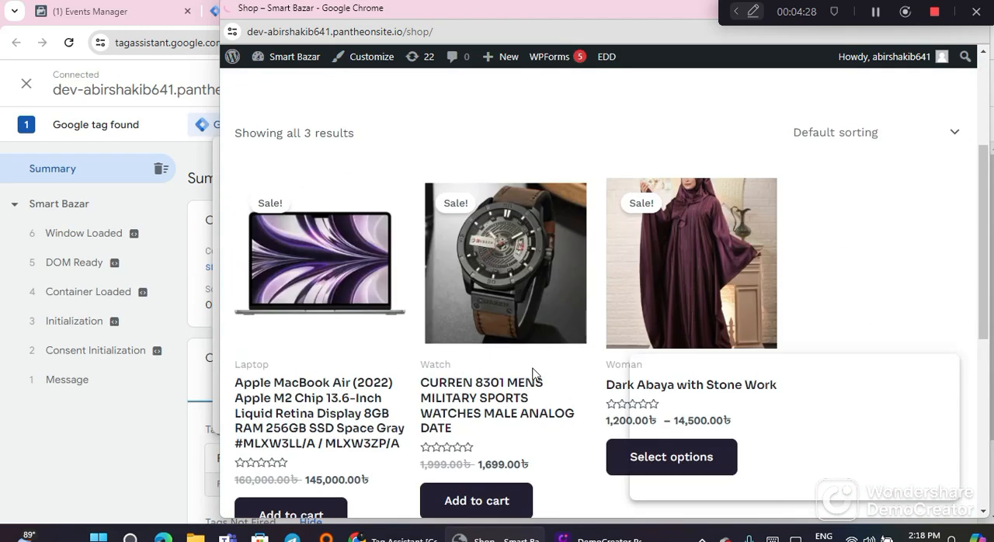
scroll(525, 379, up, 2)
scroll(506, 393, down, 1)
scroll(513, 397, up, 1)
scroll(580, 427, down, 2)
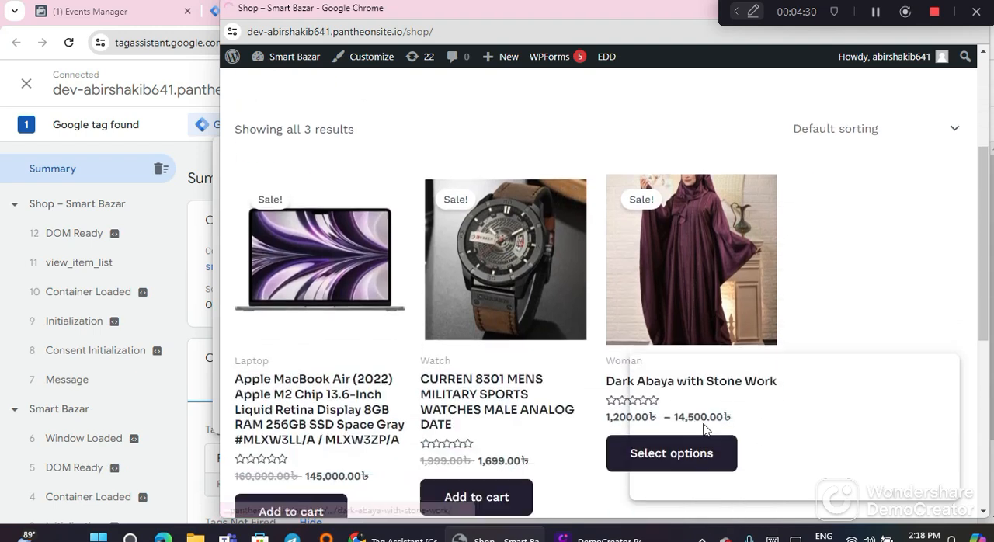
Step: Open the CURREN 8301 MENS MILITARY SPORTS WATCHES product page in the previewed store and look through it
click(567, 324)
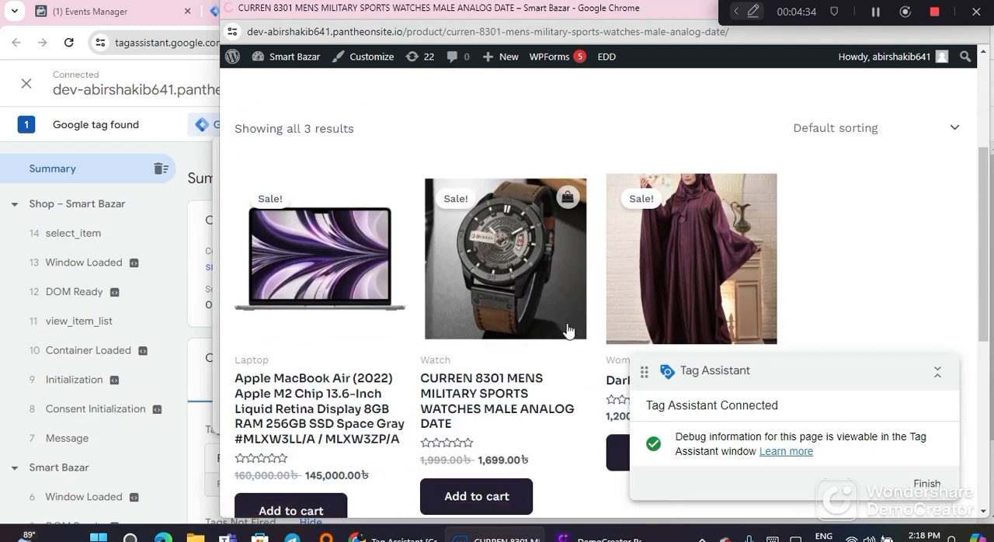
scroll(576, 333, down, 10)
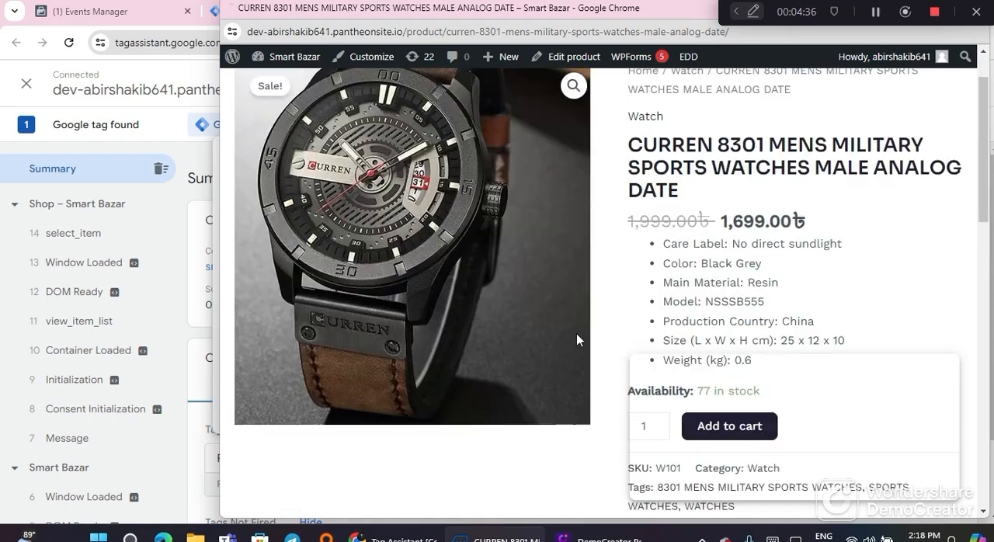
scroll(629, 352, up, 10)
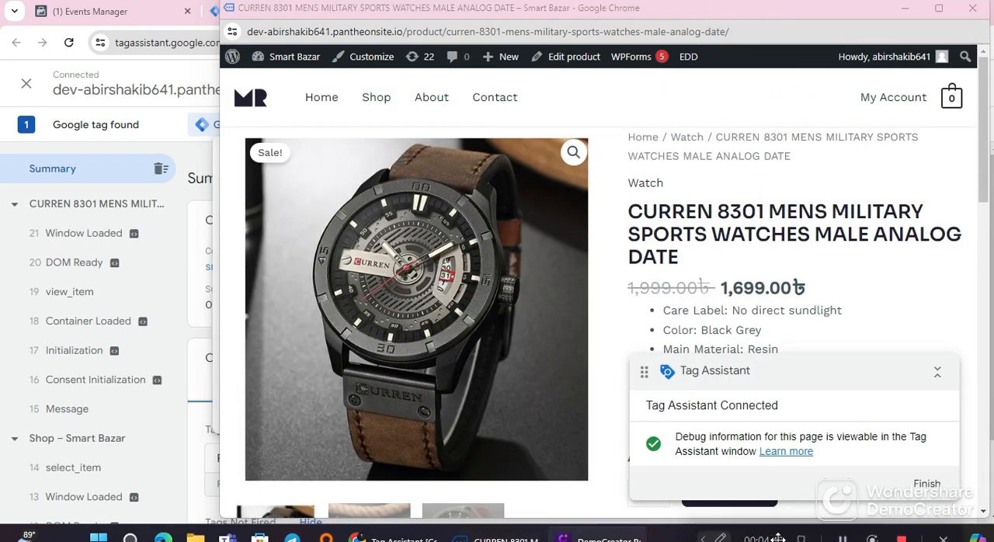
Step: Close the previewed store window, continue in Tag Assistant, and review the container's fired and unfired tags
click(972, 8)
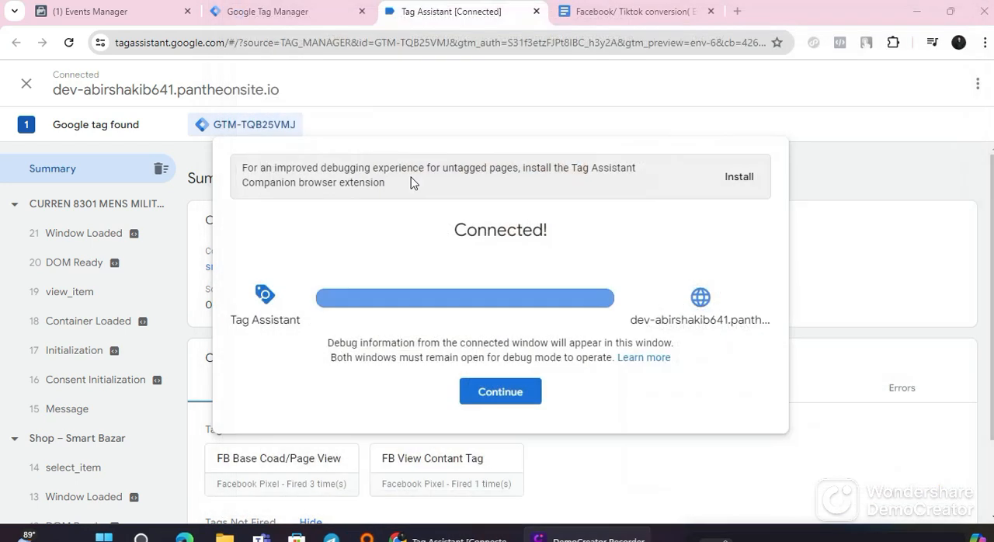
click(500, 392)
scroll(466, 349, down, 2)
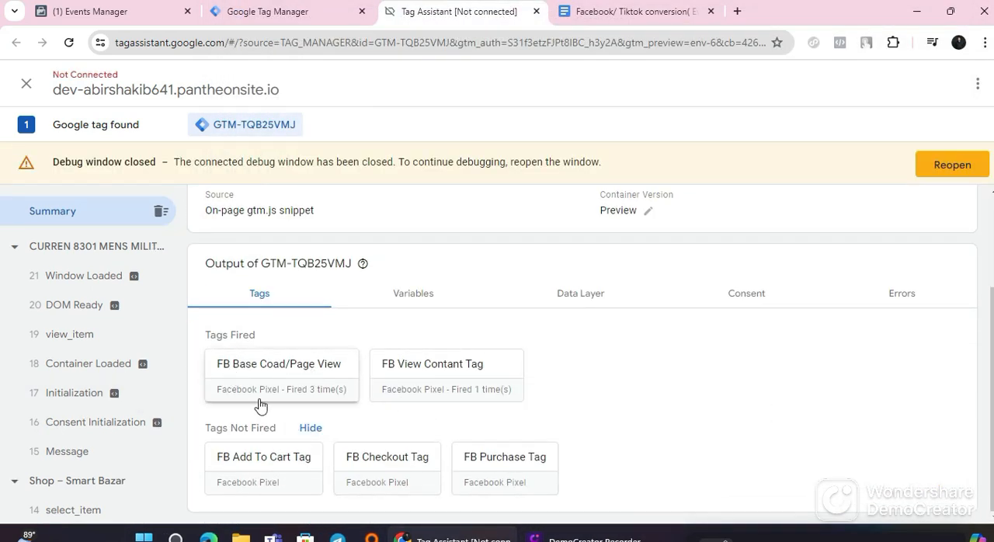
scroll(88, 450, down, 4)
scroll(88, 434, up, 3)
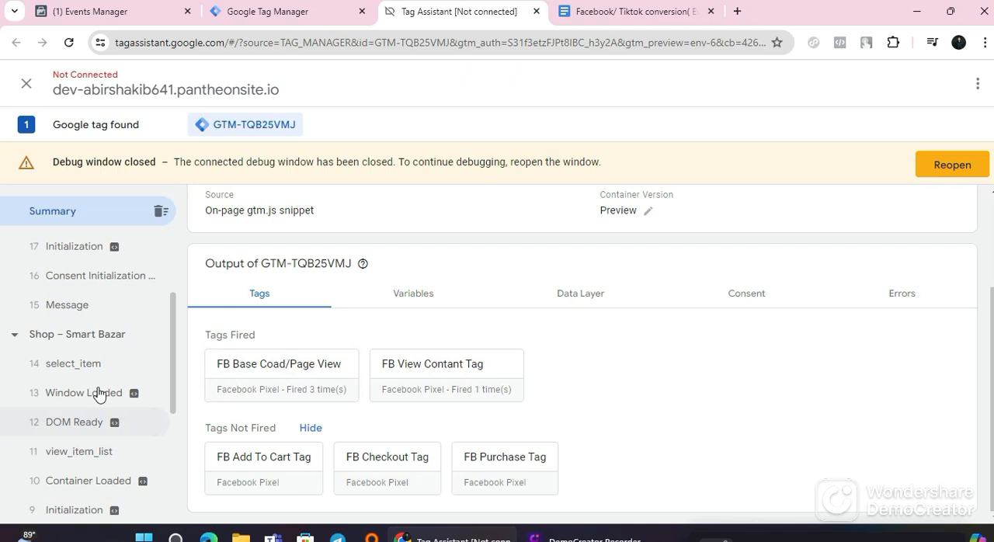
scroll(93, 353, up, 2)
Step: Examine the variable values recorded for the watch page's view_item event in Tag Assistant
click(85, 336)
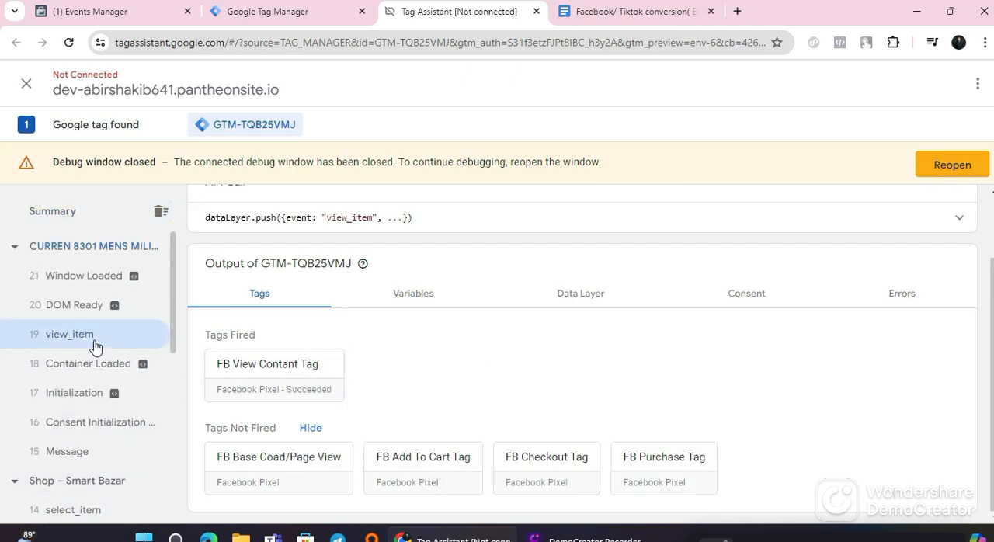
click(407, 293)
scroll(479, 320, down, 2)
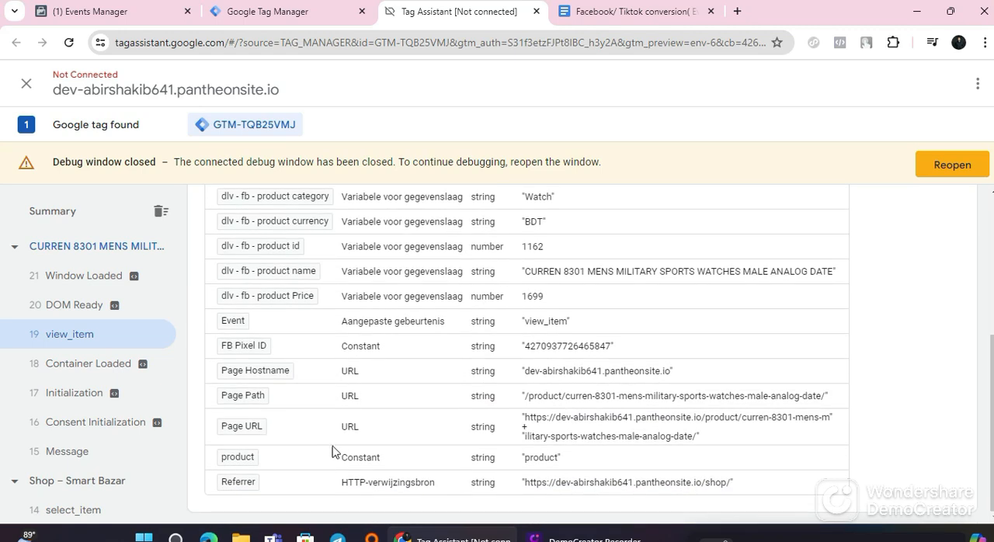
scroll(327, 444, up, 2)
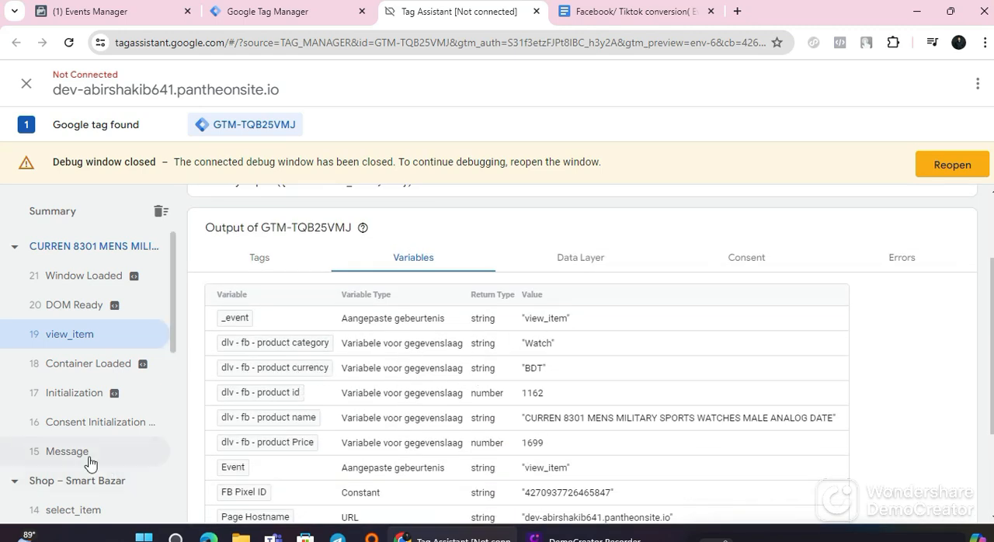
Step: Examine the ecommerce object and its items in the view_item event's data layer
click(575, 257)
scroll(407, 388, down, 5)
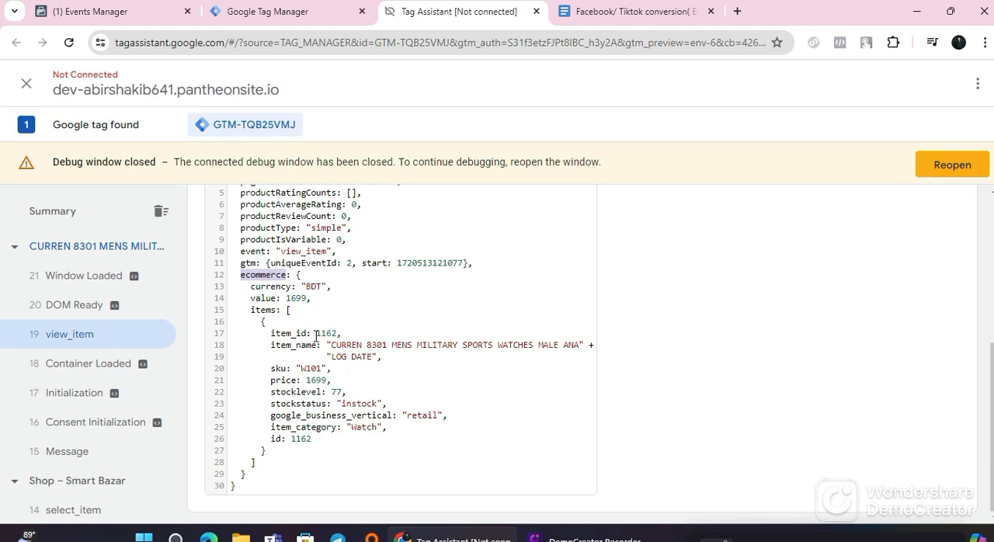
scroll(455, 401, up, 4)
scroll(459, 393, down, 4)
scroll(459, 393, up, 4)
Step: Switch to the Google Docs guide and review the View contain Tag Event Parameter table and the tag property instructions
click(225, 12)
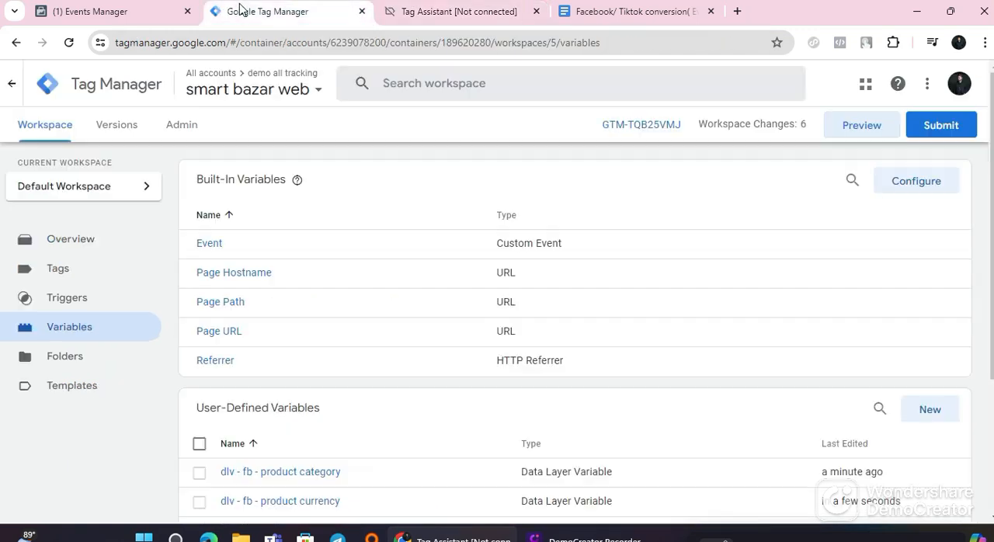
click(637, 11)
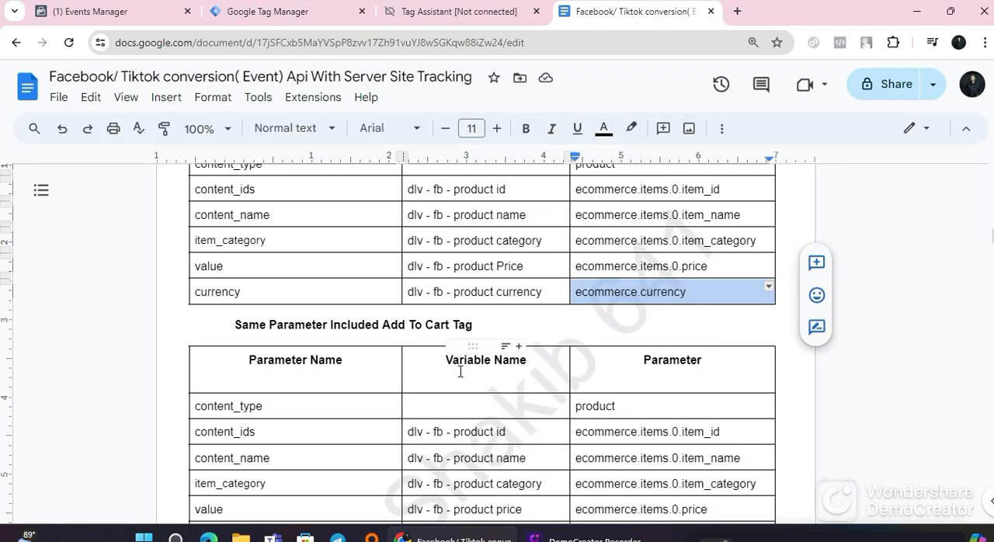
scroll(458, 371, down, 1)
scroll(460, 366, up, 9)
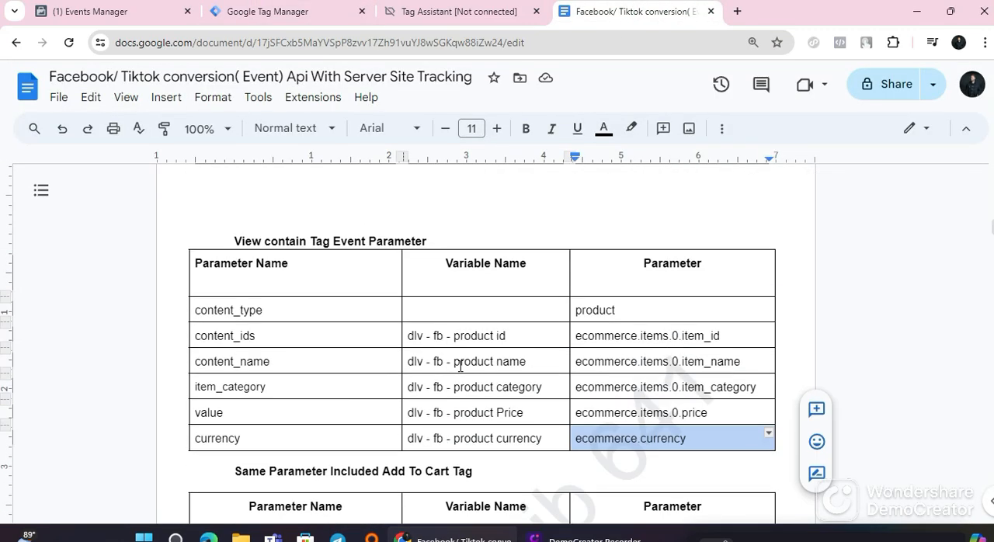
scroll(442, 378, down, 7)
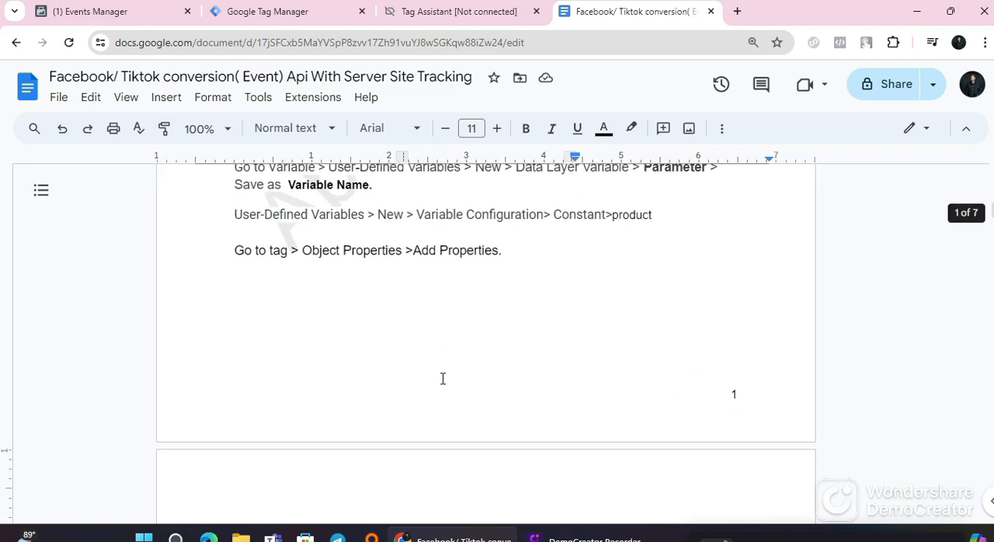
scroll(422, 365, up, 2)
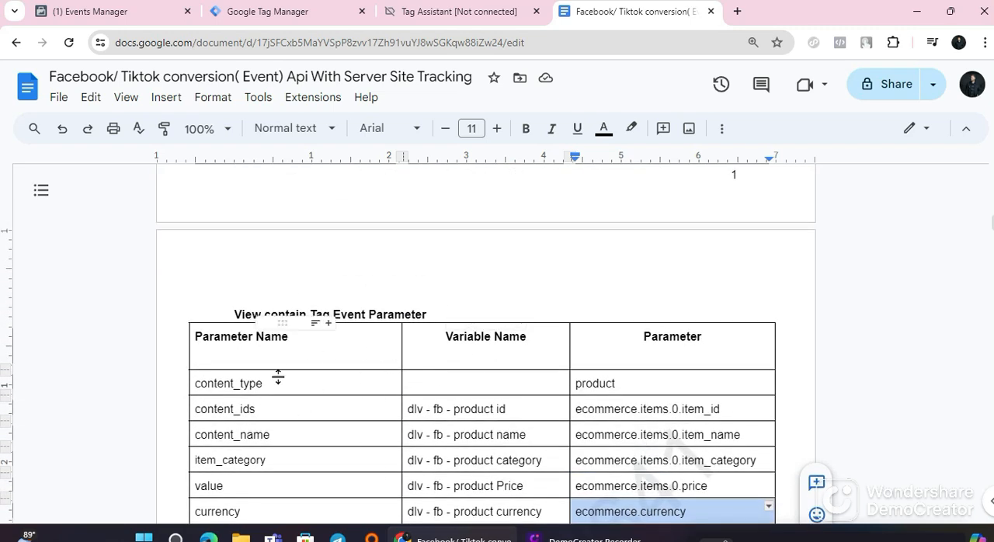
Step: Review the guide's Add To Cart and Check Out parameter tables and the variables and parameters for the Facebook Purchase event
scroll(344, 365, up, 1)
scroll(393, 416, up, 3)
scroll(393, 416, down, 5)
scroll(385, 415, up, 1)
scroll(384, 416, down, 3)
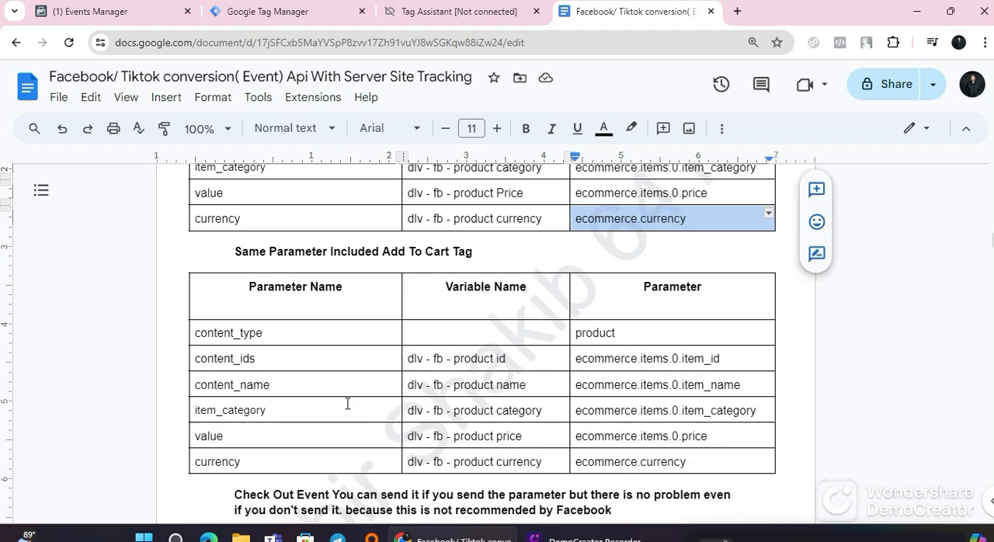
scroll(298, 249, up, 1)
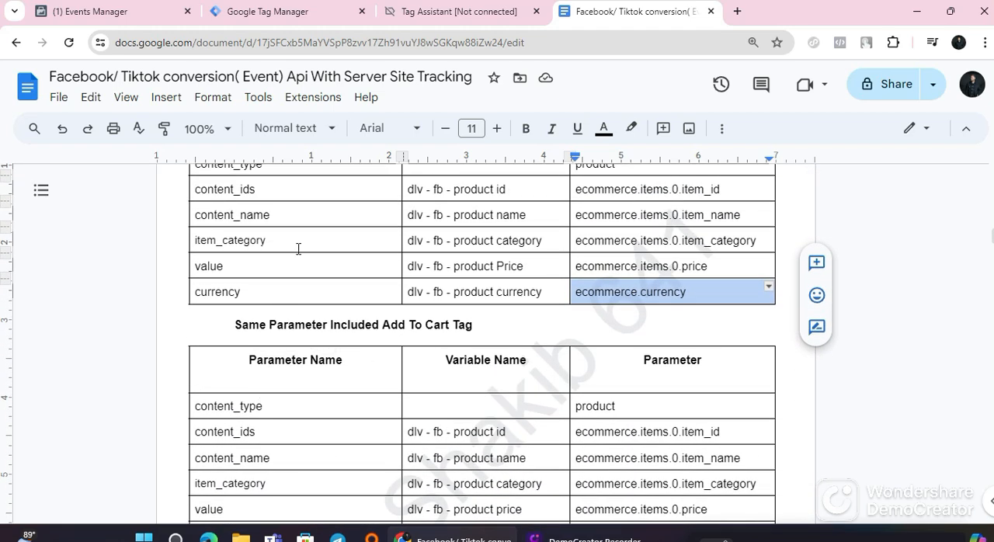
scroll(442, 459, down, 4)
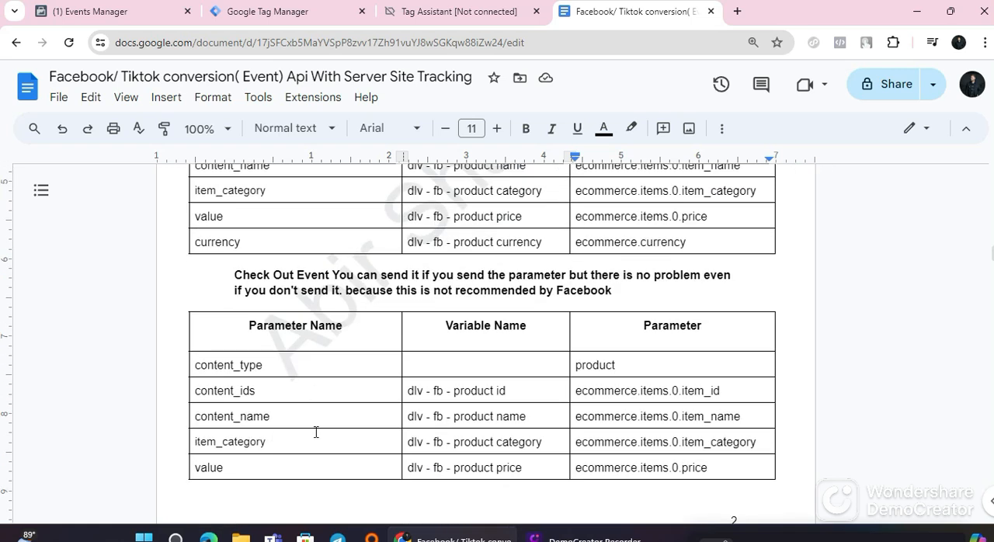
scroll(316, 433, down, 6)
scroll(354, 404, down, 3)
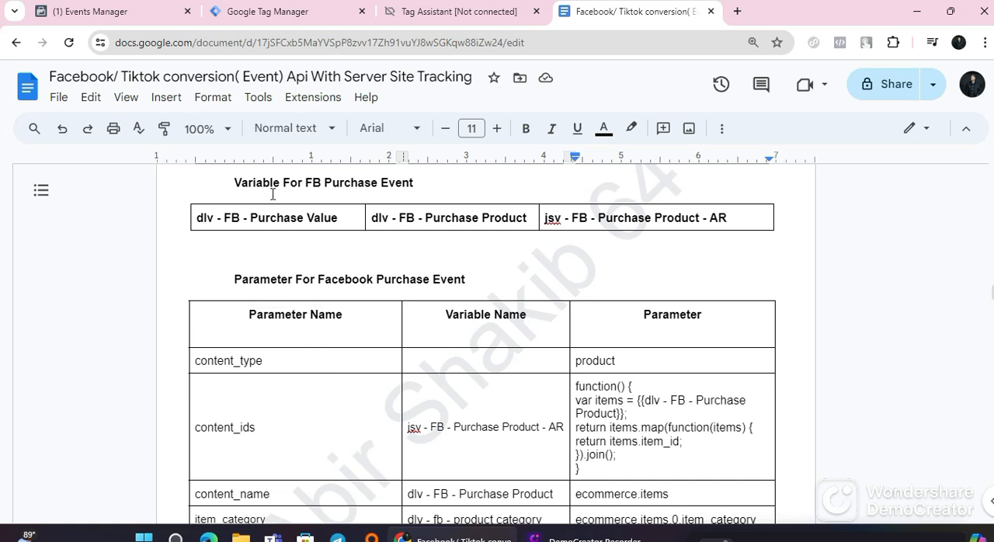
scroll(378, 265, up, 1)
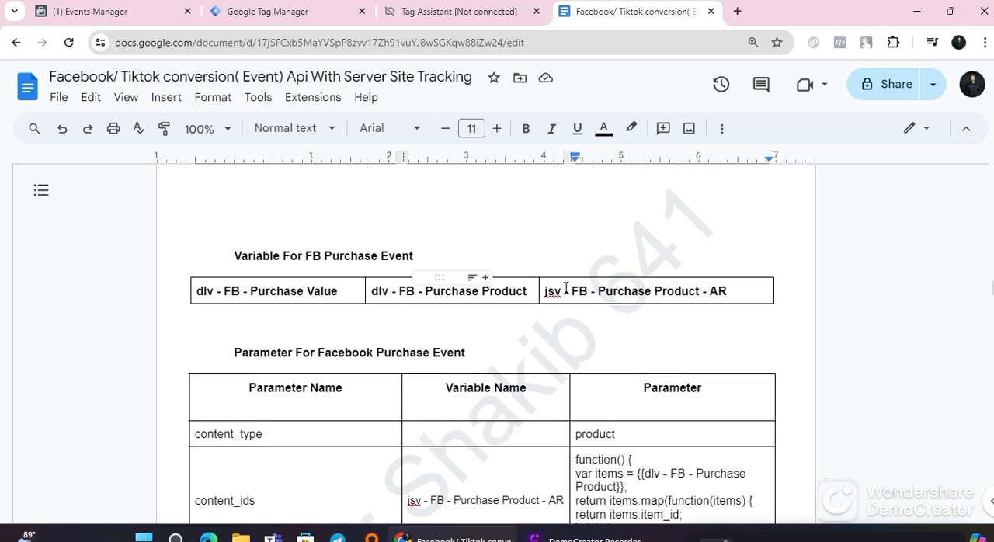
scroll(368, 377, down, 3)
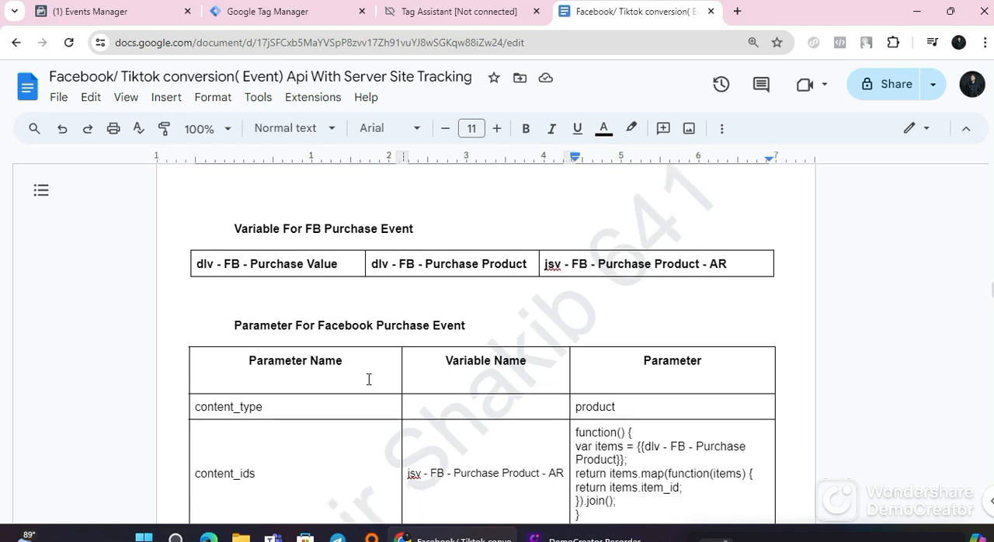
scroll(373, 365, up, 5)
scroll(307, 431, down, 3)
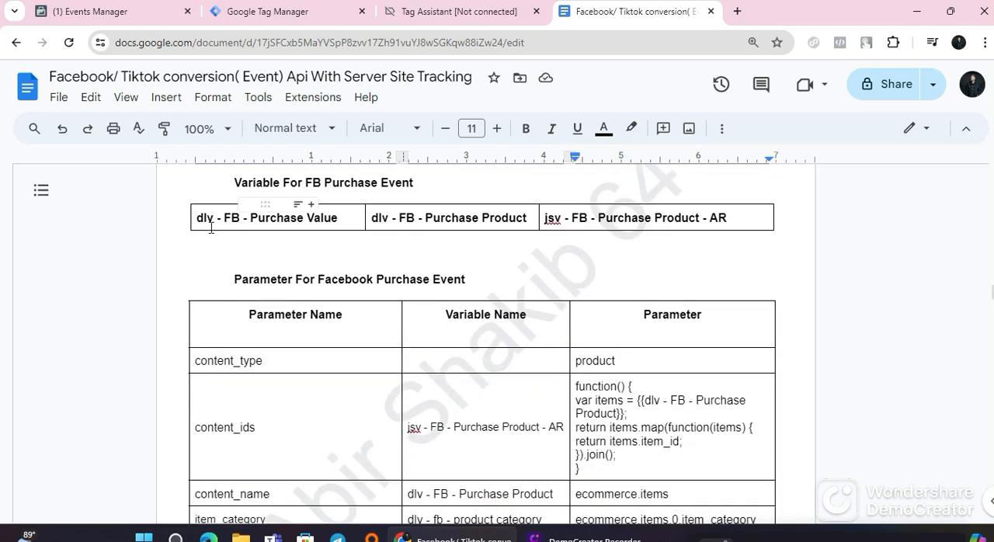
scroll(382, 289, down, 2)
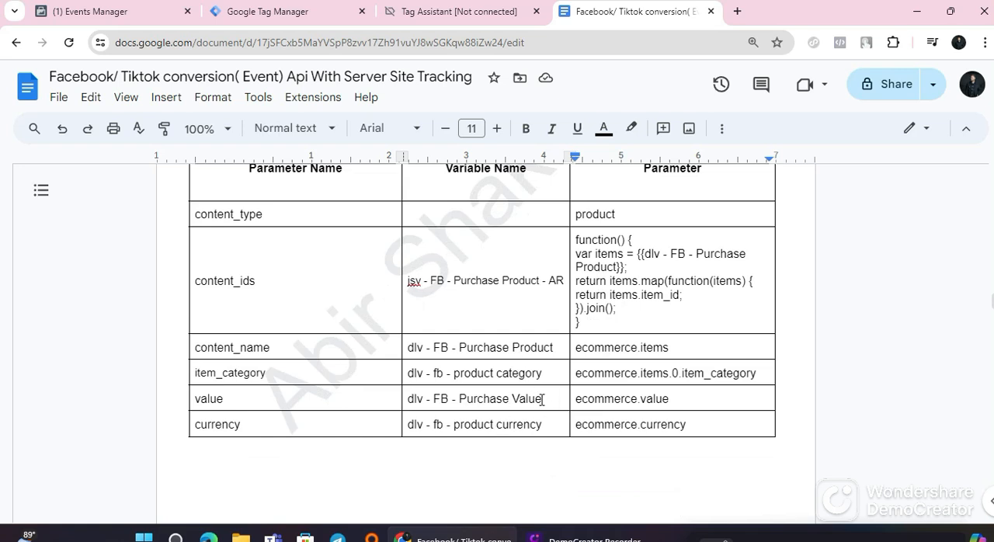
Step: Copy the value row's variable name from the guide's purchase table and create a Google Tag Manager variable named dlv - FB - Purchase Value
triple_click(507, 397)
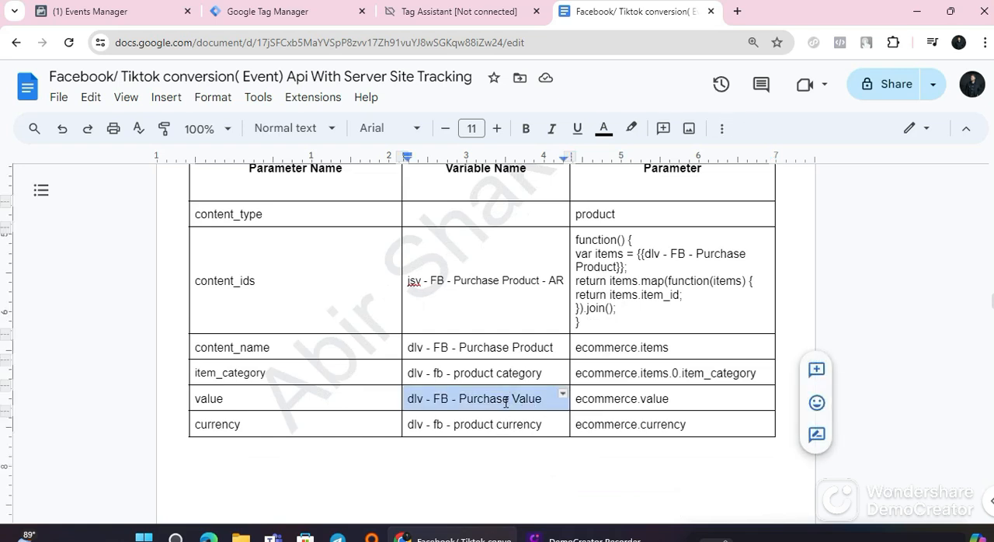
right_click(506, 399)
click(548, 168)
click(312, 19)
scroll(333, 420, down, 3)
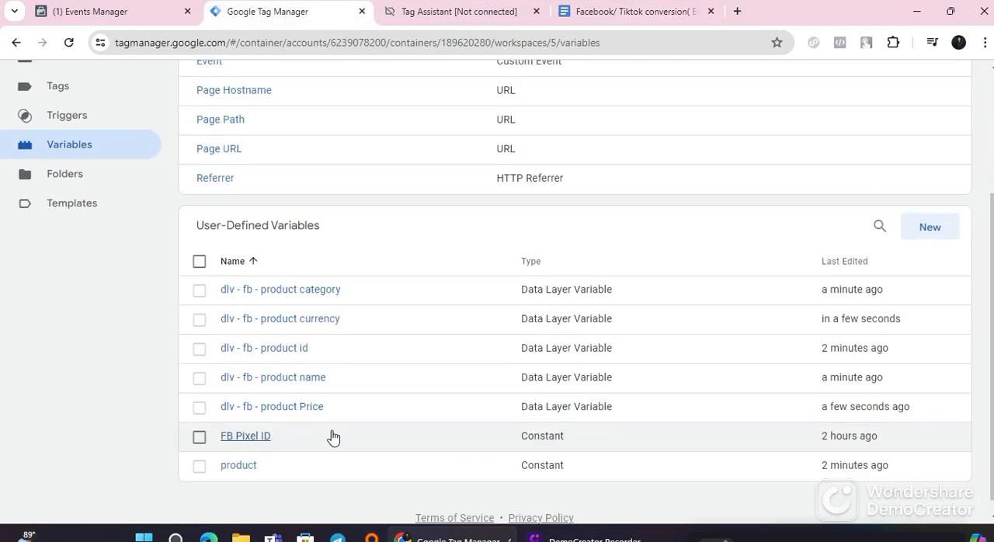
click(930, 211)
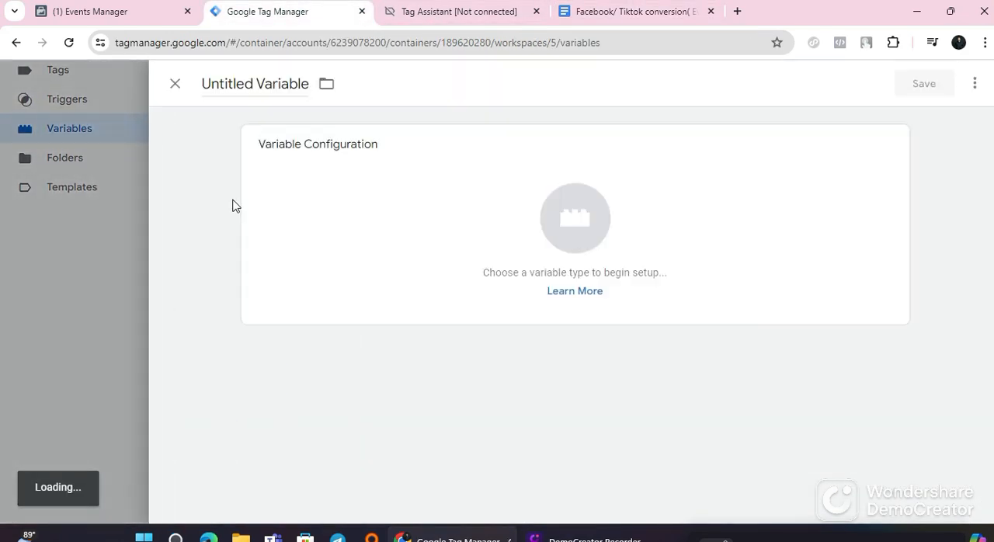
click(250, 85)
right_click(250, 86)
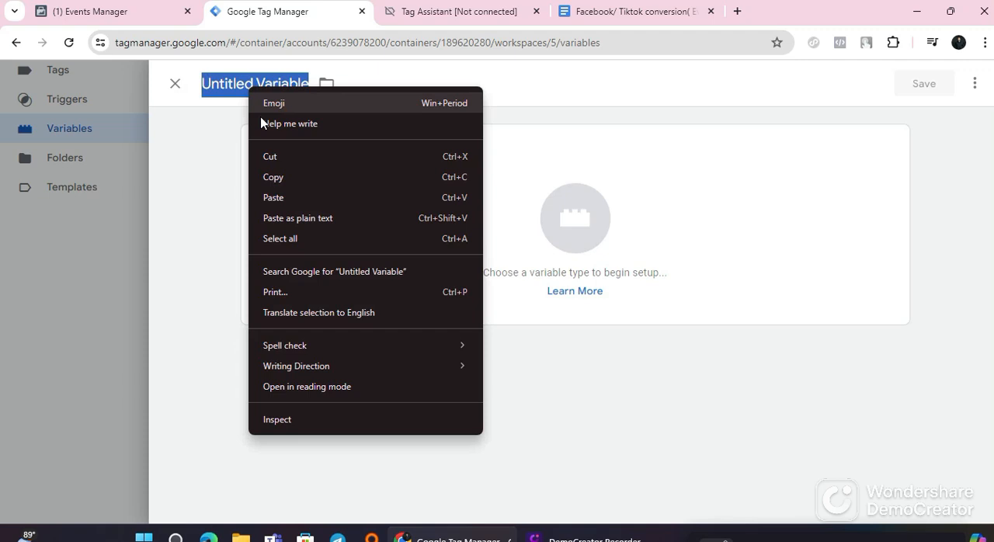
click(262, 196)
Step: Make the variable a Data Layer Variable, use ecommerce.value from the guide as its data layer variable name, and save it
click(410, 219)
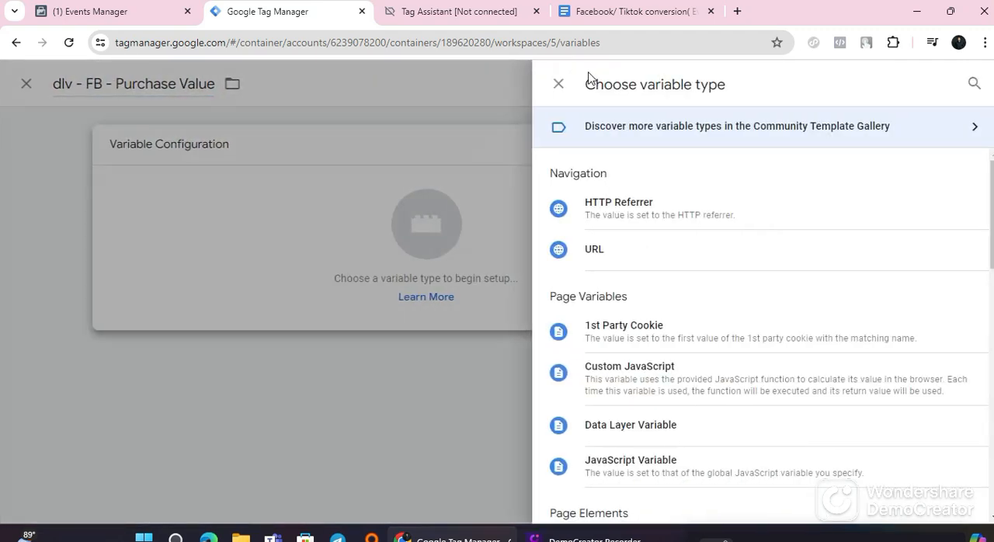
click(614, 9)
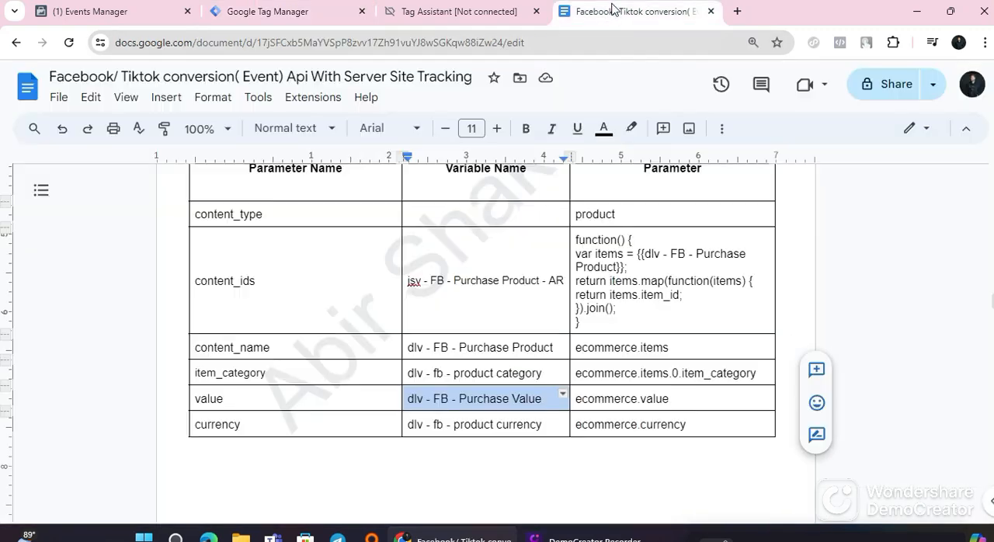
double_click(609, 402)
triple_click(611, 401)
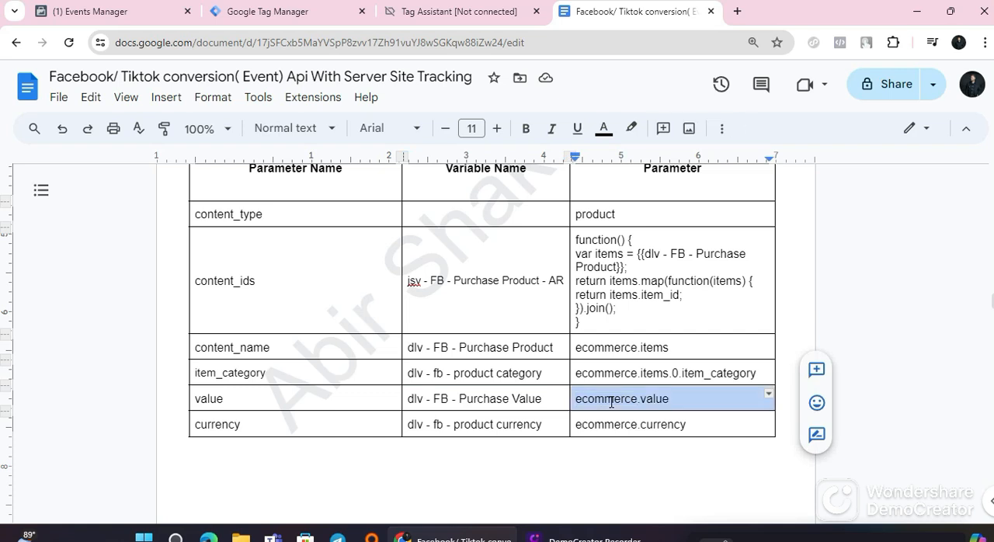
right_click(611, 401)
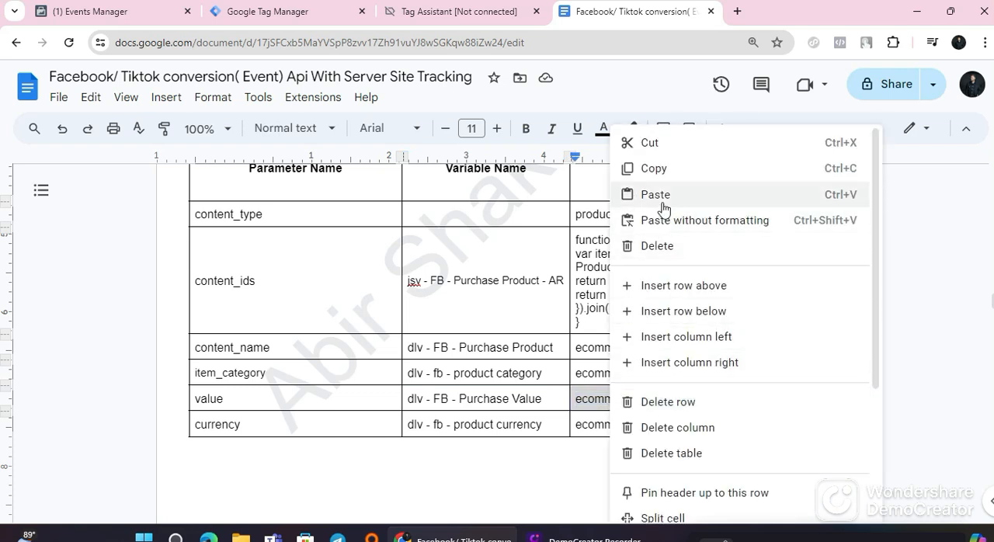
click(654, 168)
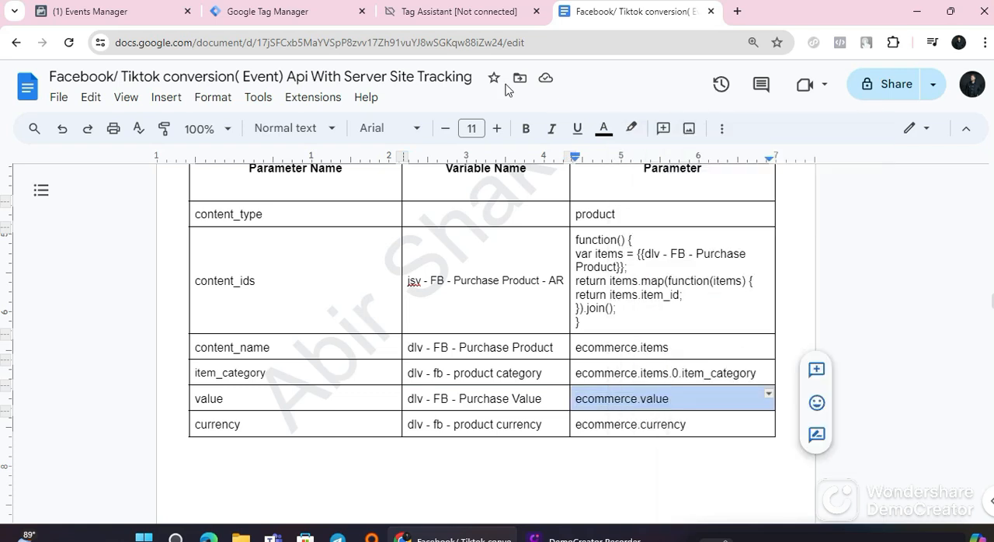
click(279, 13)
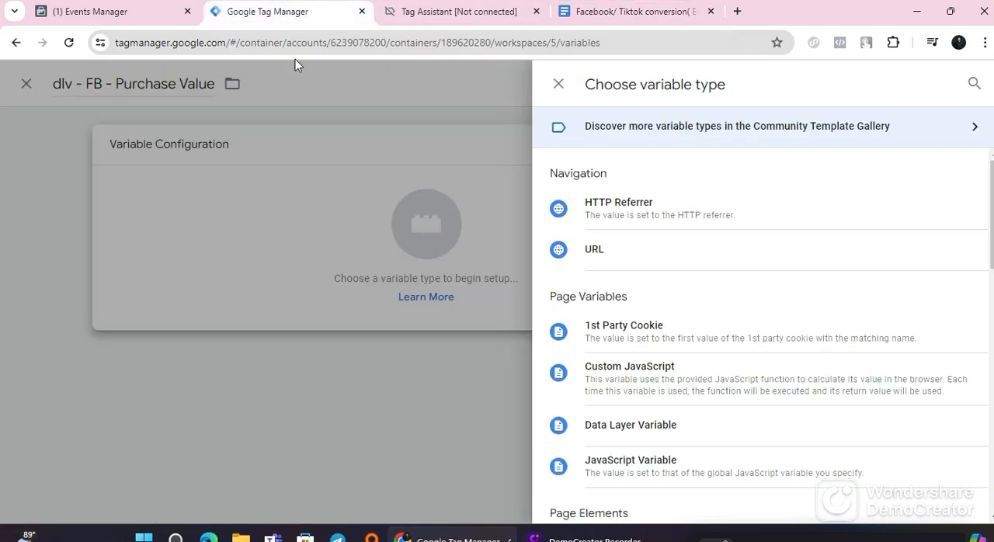
click(649, 433)
click(315, 296)
right_click(314, 296)
click(336, 187)
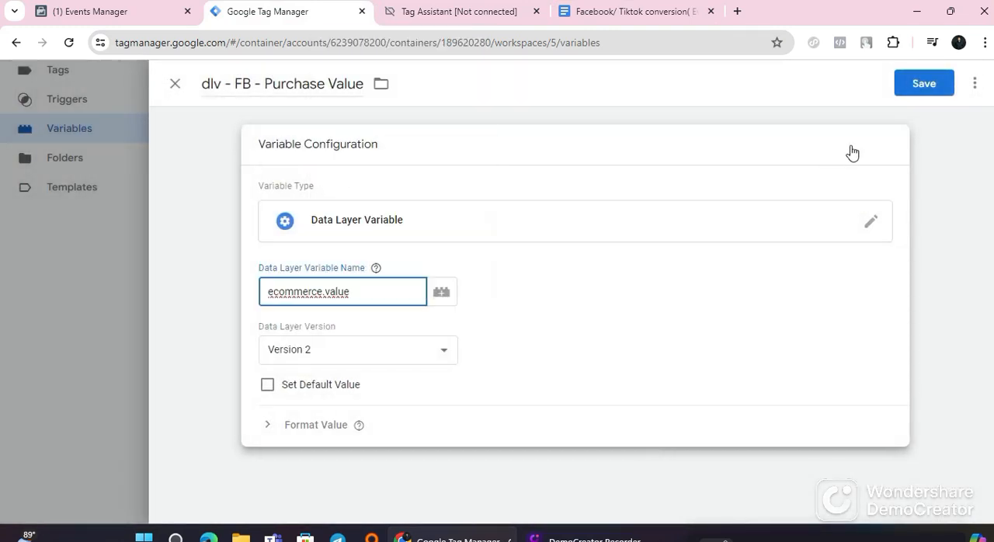
click(929, 87)
Step: Copy the content_name row's variable name from the guide's purchase table and create a Tag Manager variable named dlv - FB - Purchase Product
click(671, 14)
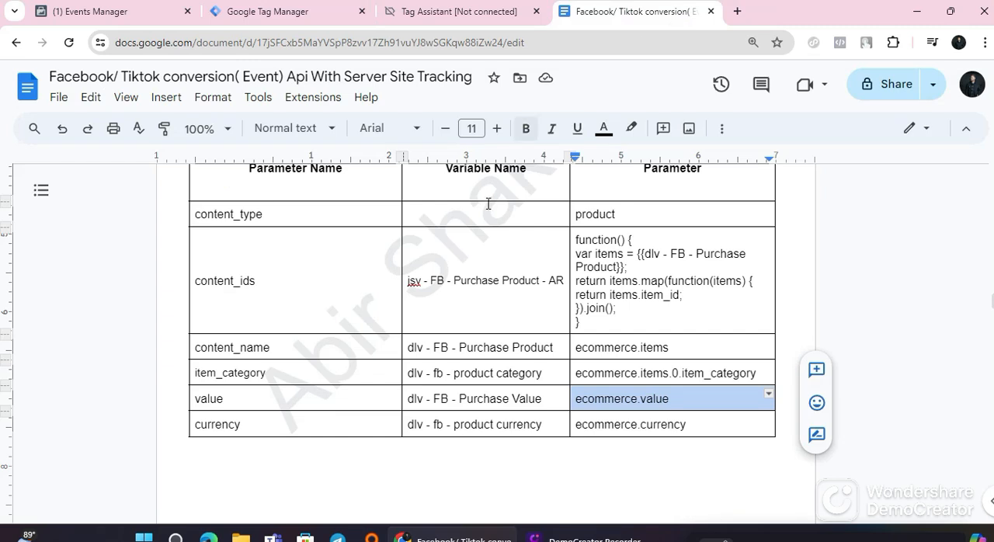
scroll(497, 327, up, 3)
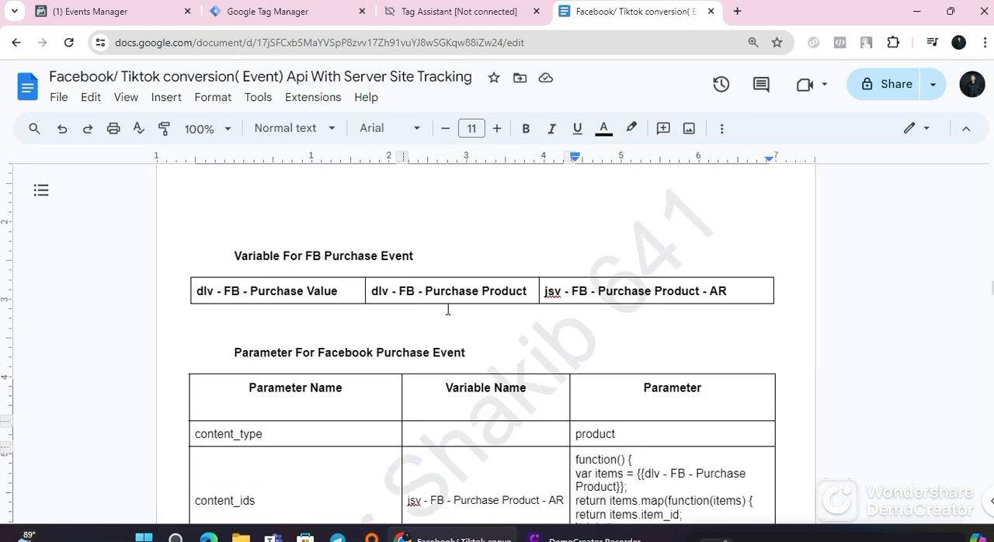
scroll(447, 310, down, 2)
scroll(458, 369, down, 1)
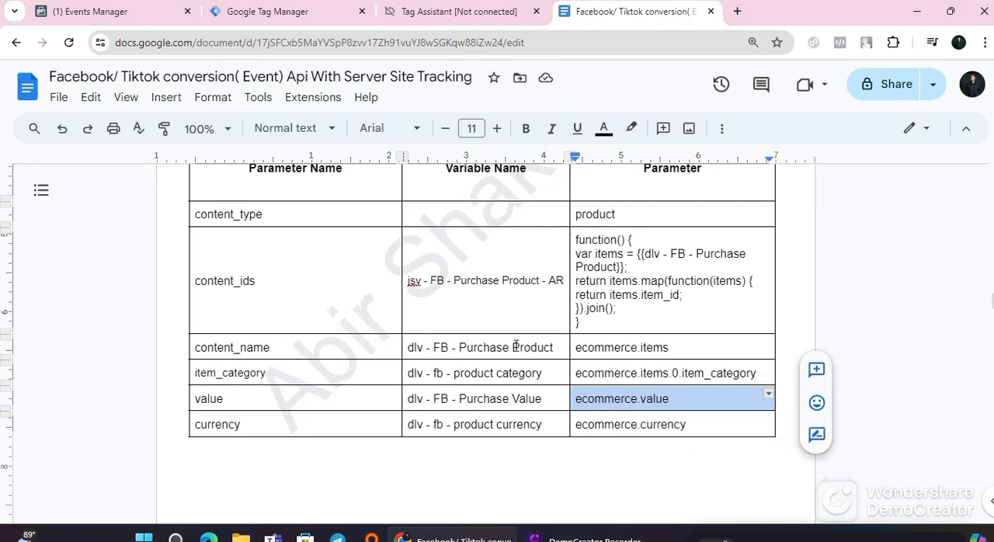
triple_click(491, 351)
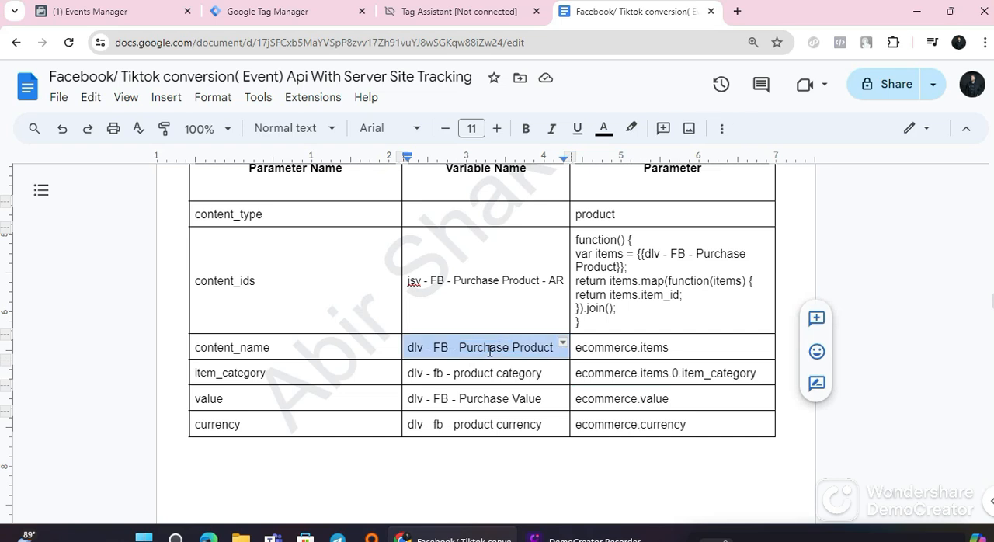
right_click(490, 352)
click(505, 168)
click(272, 11)
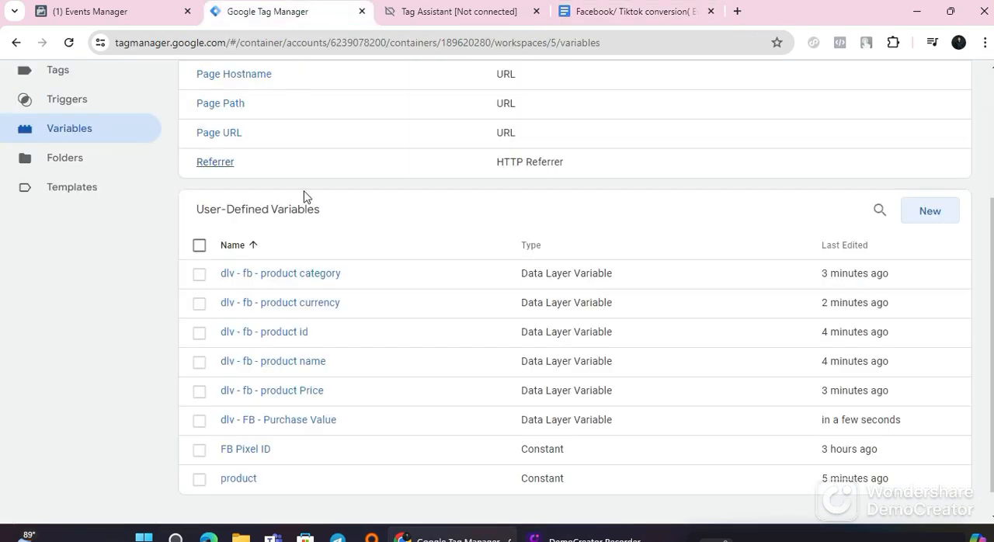
click(930, 211)
triple_click(261, 78)
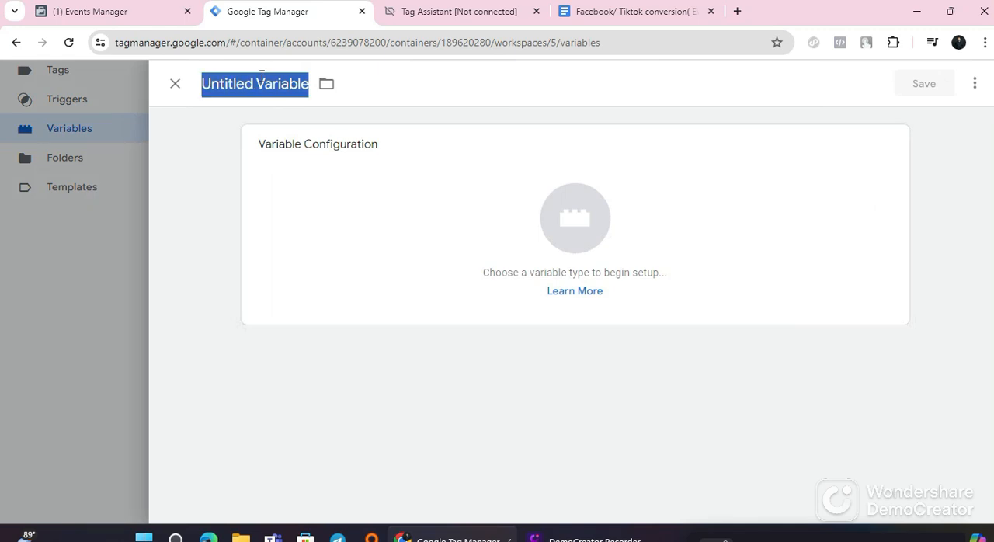
right_click(261, 78)
click(299, 186)
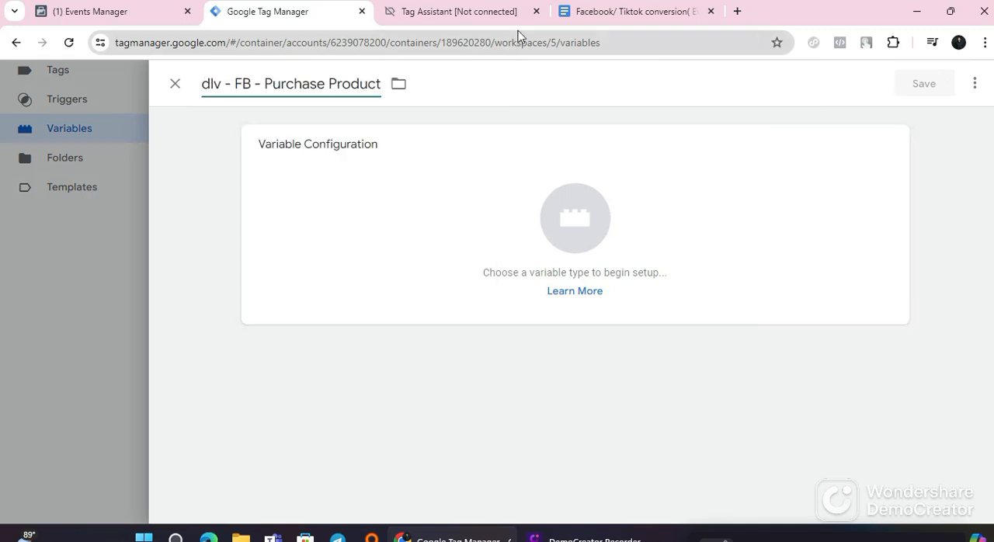
Step: Switch to the guide and replace the content_name row's parameter in the purchase table with dlv - FB - Purchase Product
click(610, 13)
click(605, 348)
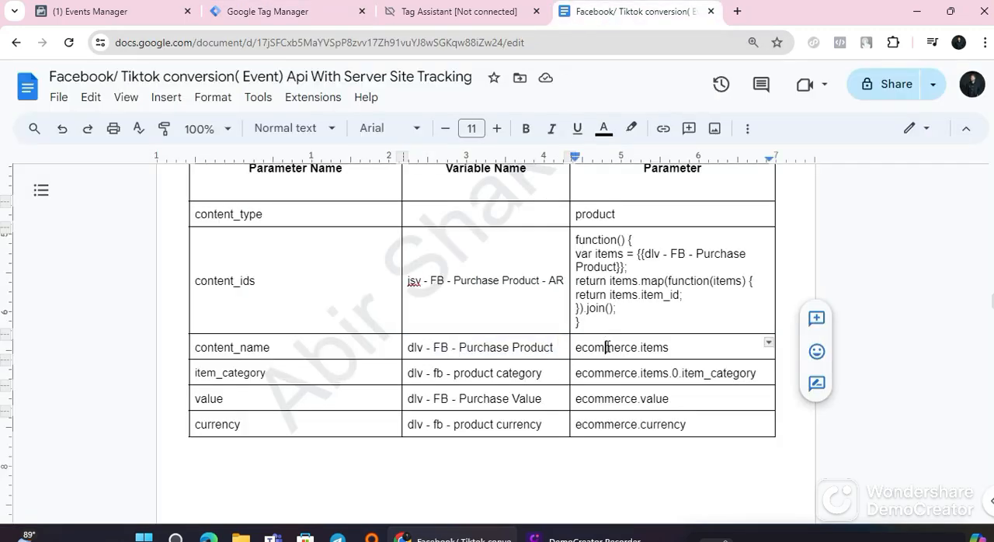
triple_click(605, 348)
right_click(605, 348)
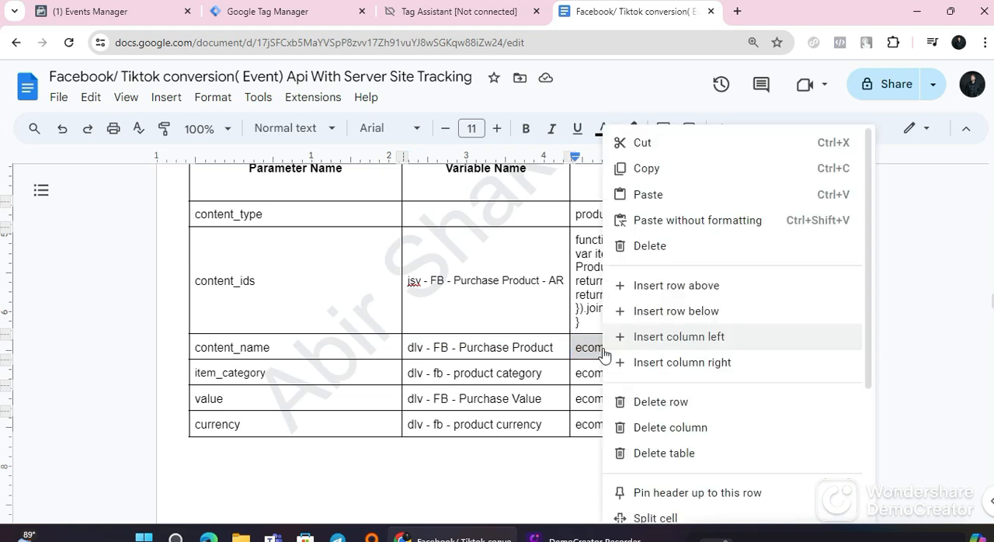
click(651, 194)
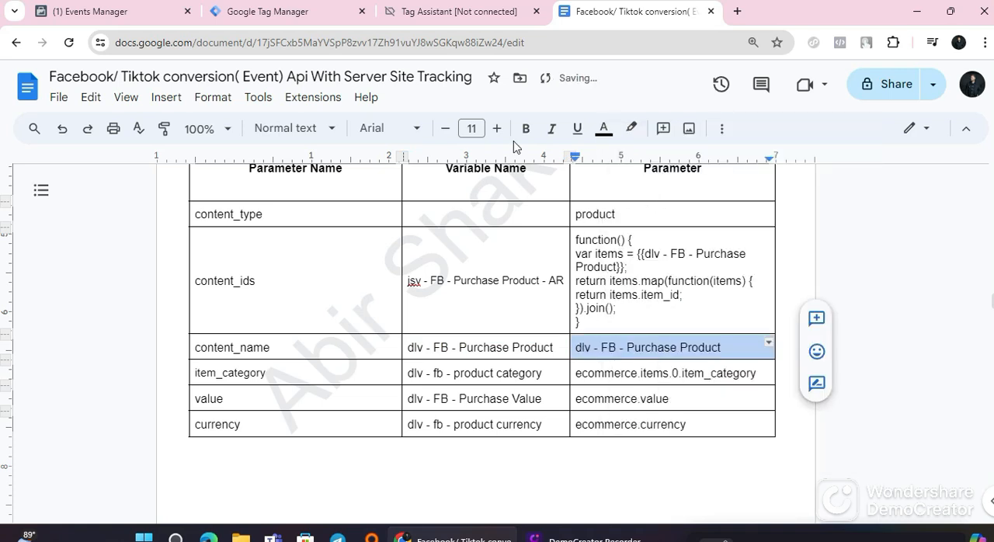
Step: In Tag Manager, make the new variable a Data Layer Variable with data layer variable name dlv - FB - Purchase Product and save it
click(311, 13)
click(403, 237)
scroll(660, 446, down, 1)
click(649, 363)
click(304, 293)
right_click(303, 294)
click(334, 190)
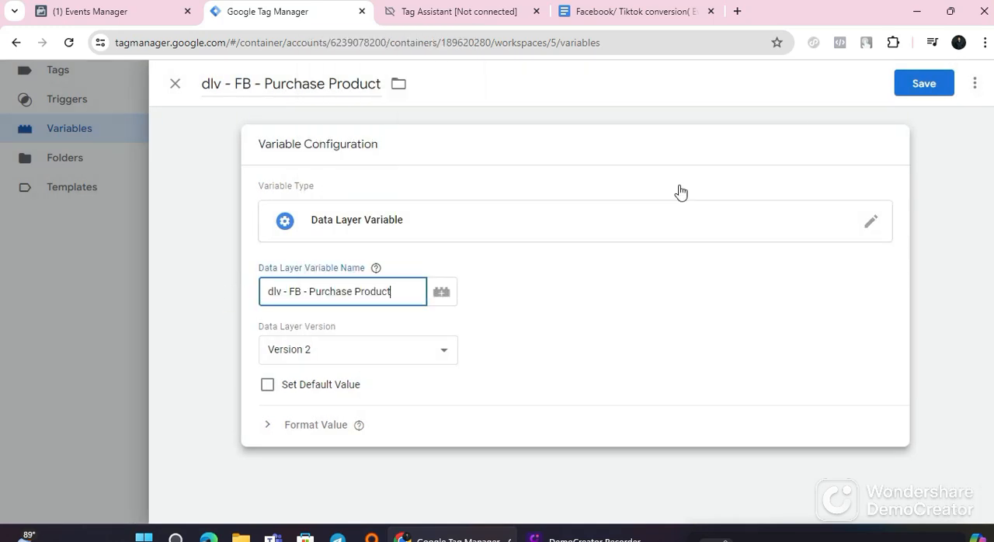
click(897, 84)
Step: Switch to the guide and copy the variable name jsv - FB - Purchase Product - AR from the purchase event's variable list
click(591, 5)
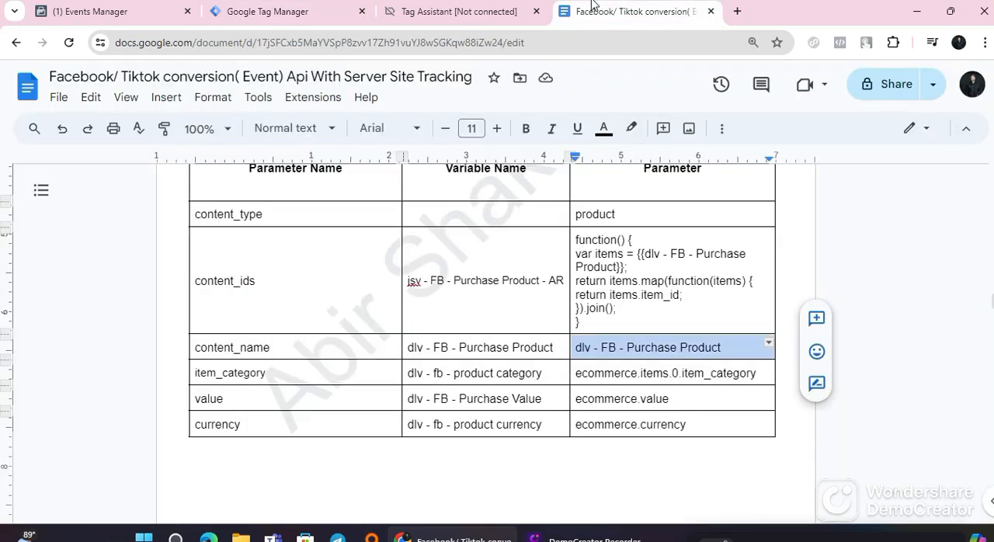
scroll(600, 355, up, 3)
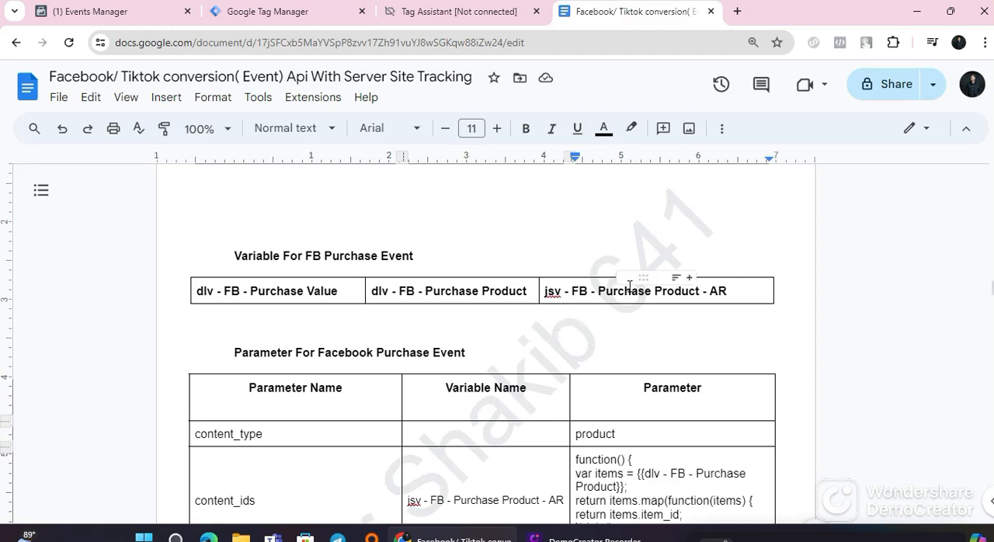
triple_click(669, 294)
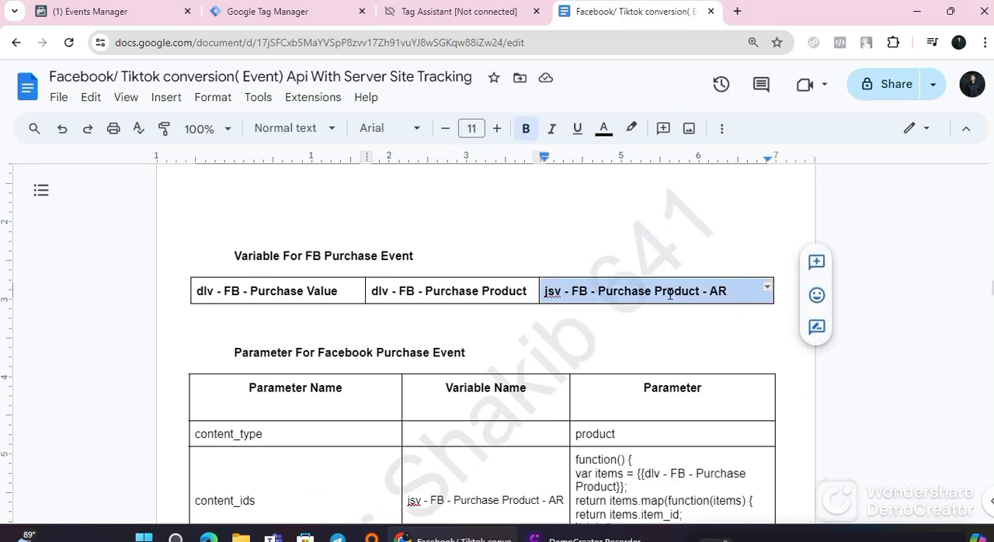
right_click(662, 289)
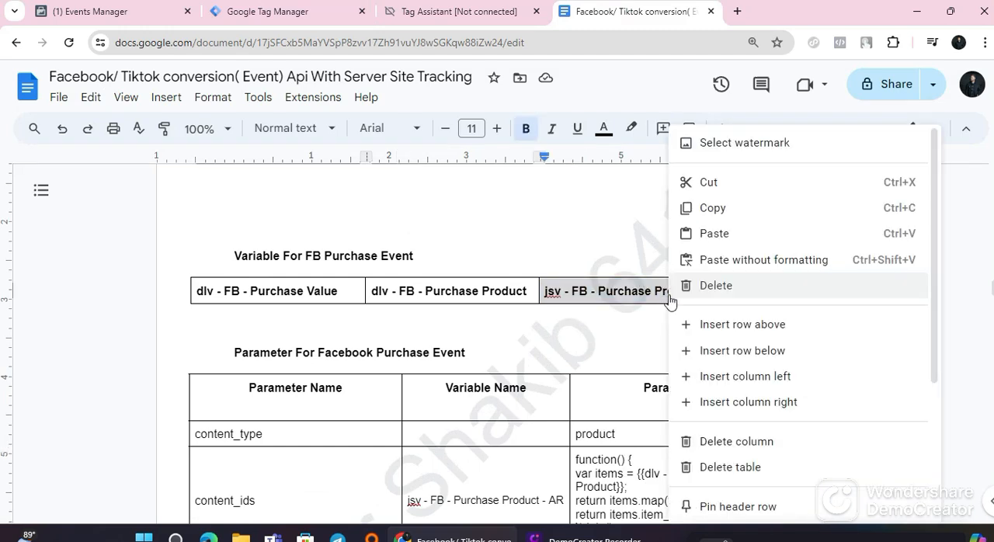
click(721, 219)
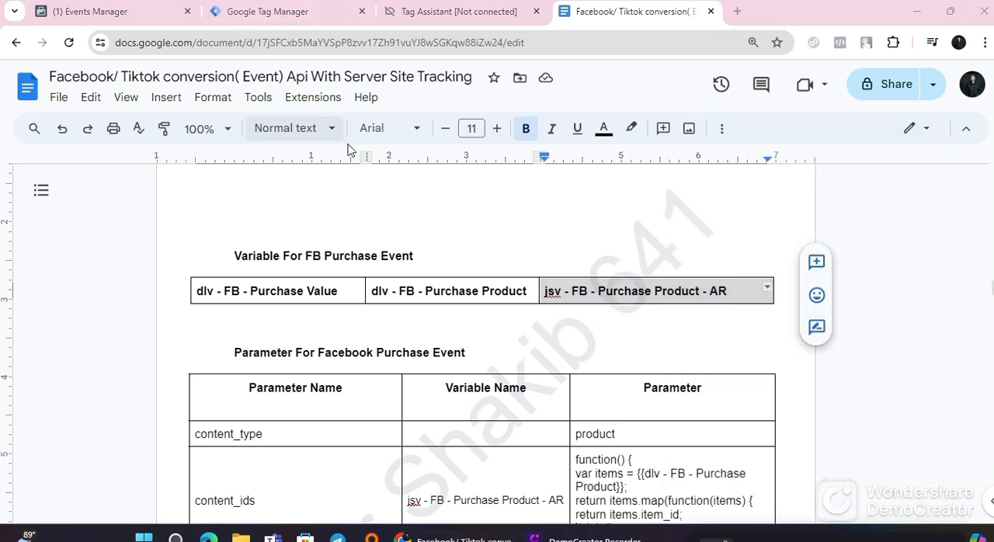
Step: In Tag Manager, create a Custom JavaScript variable named jsv - FB - Purchase Product - AR
click(315, 18)
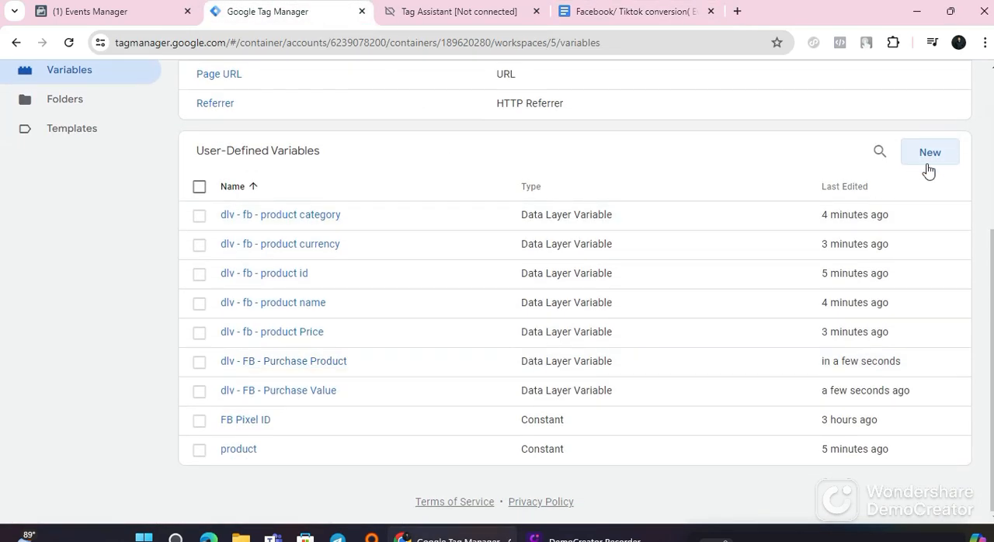
click(927, 161)
click(237, 80)
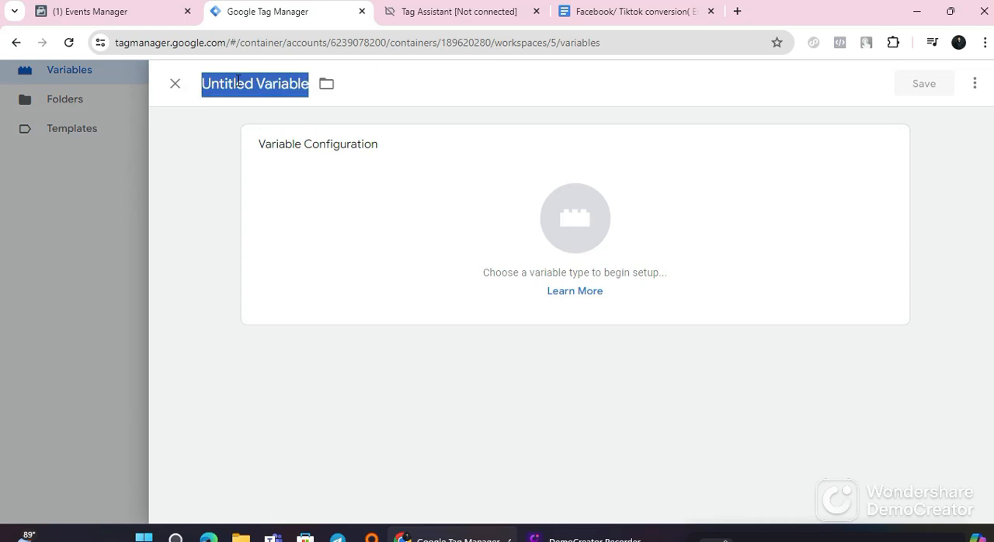
right_click(237, 80)
click(277, 187)
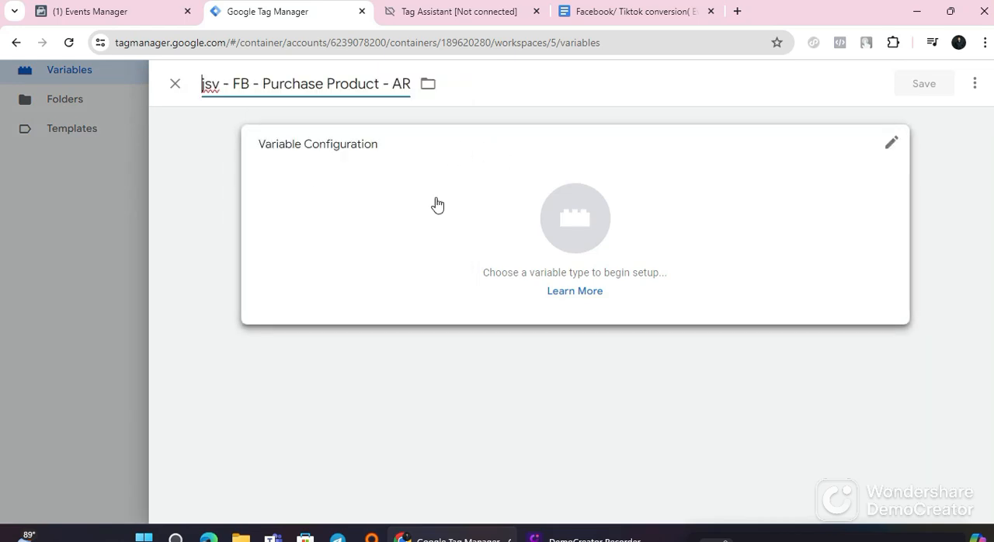
click(455, 225)
scroll(710, 357, down, 1)
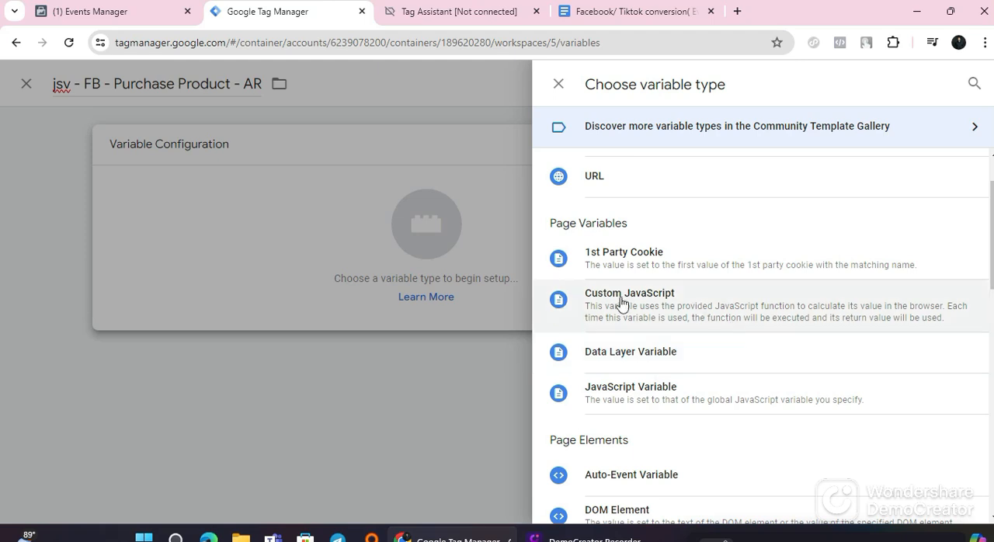
click(672, 307)
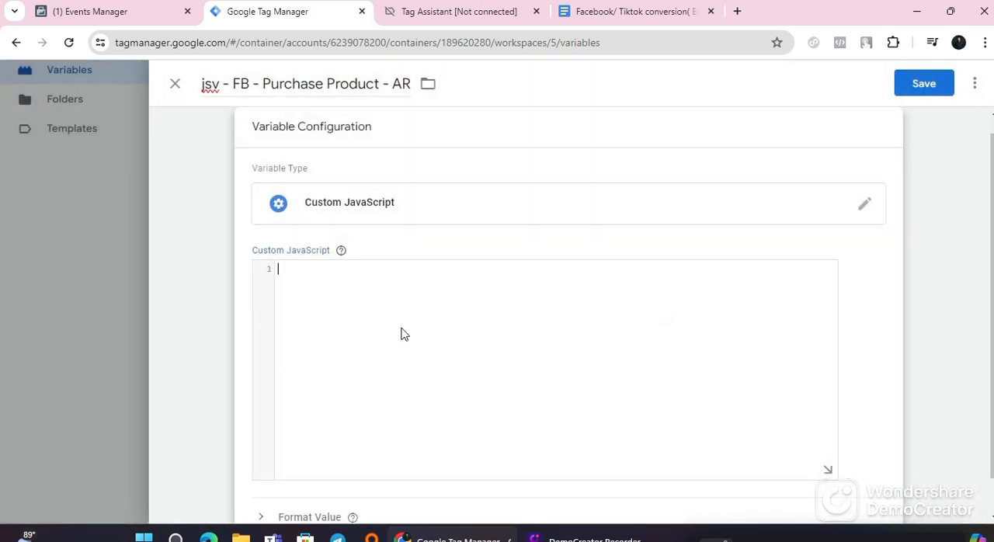
scroll(404, 336, down, 1)
Step: Switch to the guide and copy the JavaScript function from the content_ids row of the Facebook purchase event table
click(598, 11)
scroll(570, 310, down, 2)
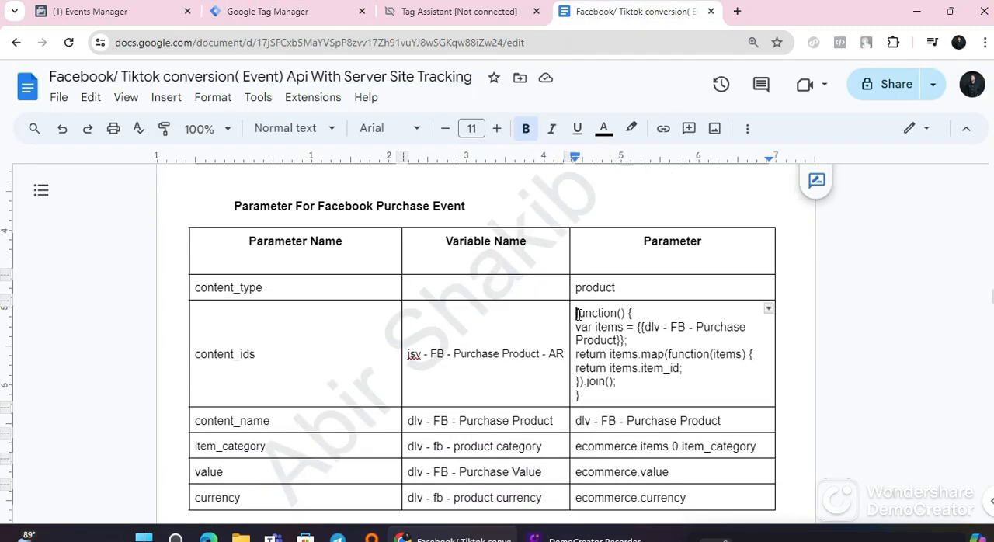
triple_click(579, 315)
click(579, 315)
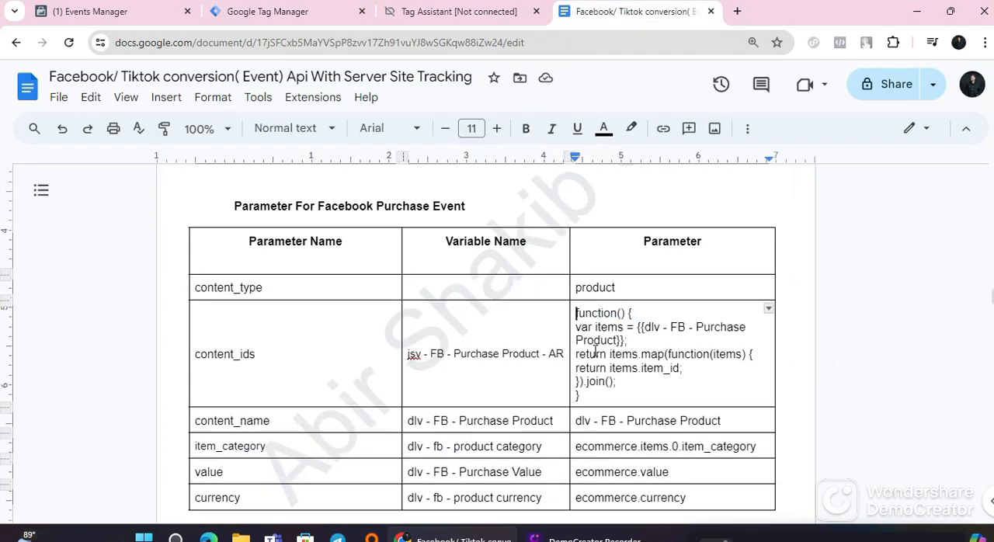
double_click(596, 353)
click(596, 353)
click(577, 313)
drag(585, 314, 639, 399)
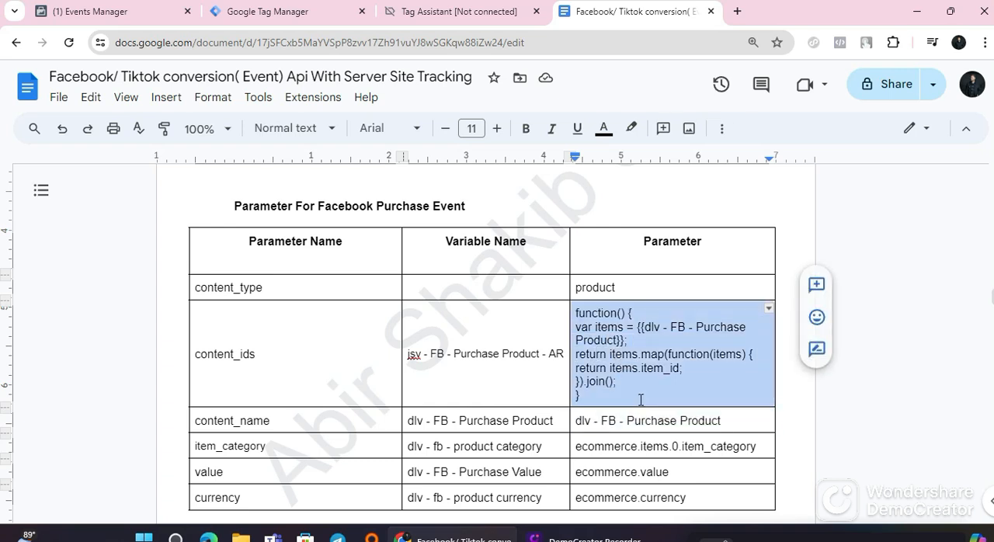
right_click(608, 355)
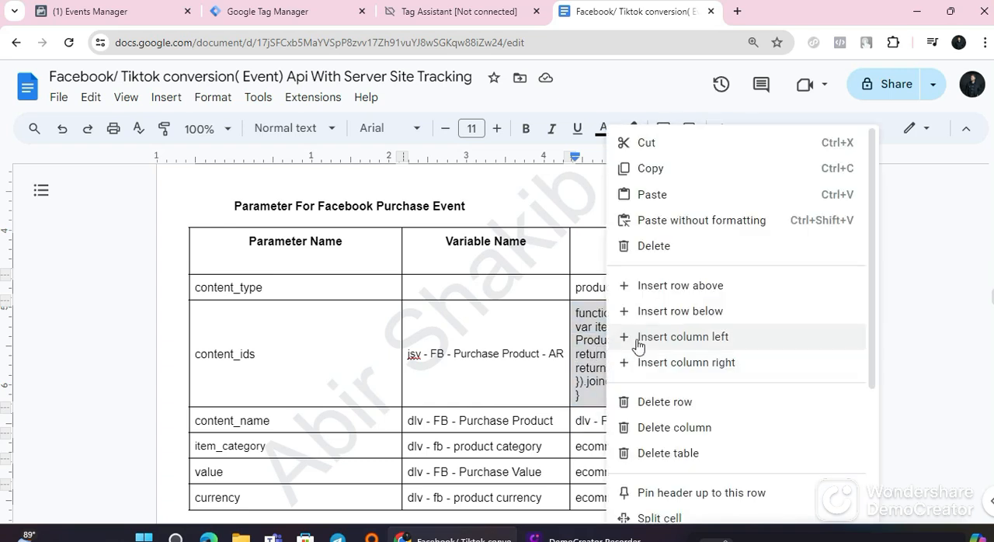
click(644, 178)
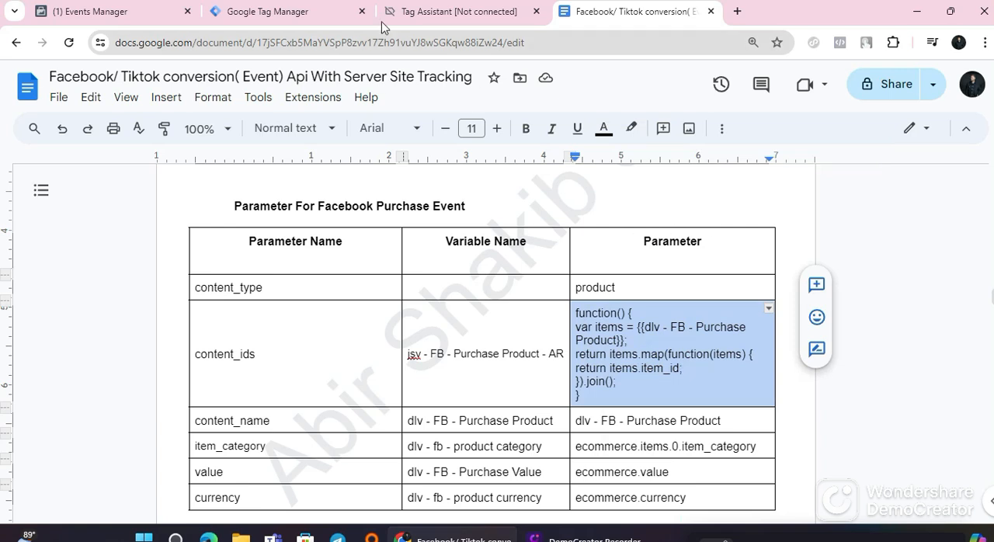
Step: In Tag Manager, paste the copied function as the new variable's Custom JavaScript code and save the variable
click(290, 10)
right_click(332, 252)
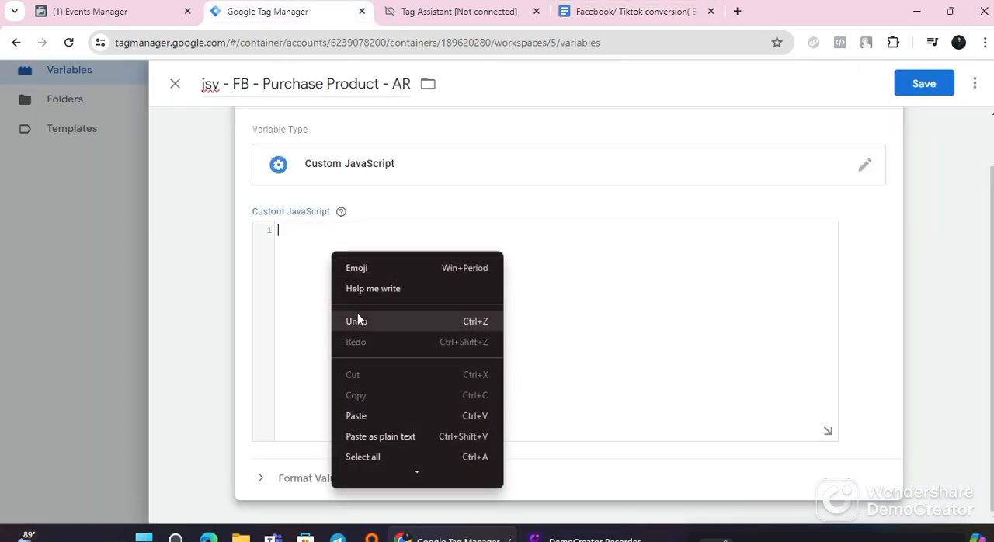
click(356, 416)
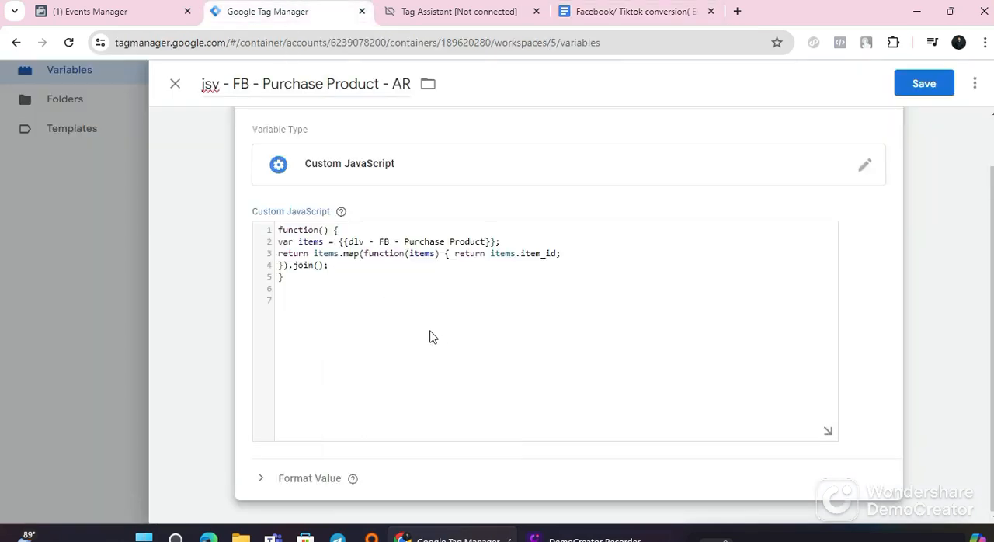
click(912, 90)
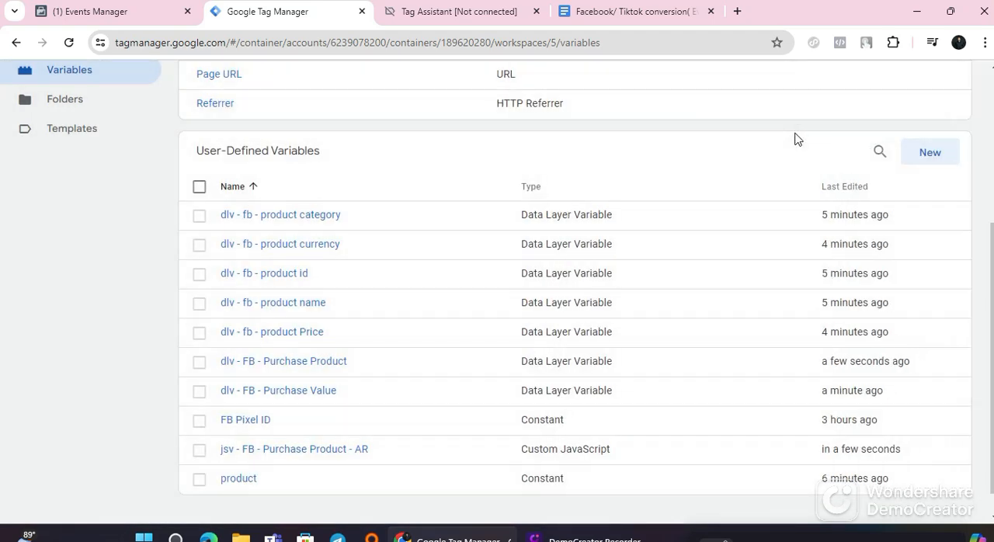
Step: Review the user-defined variables list and the guide's parameter tables and instructions for the purchase, view content and add to cart tags
scroll(621, 384, down, 1)
scroll(582, 390, up, 4)
scroll(568, 388, down, 4)
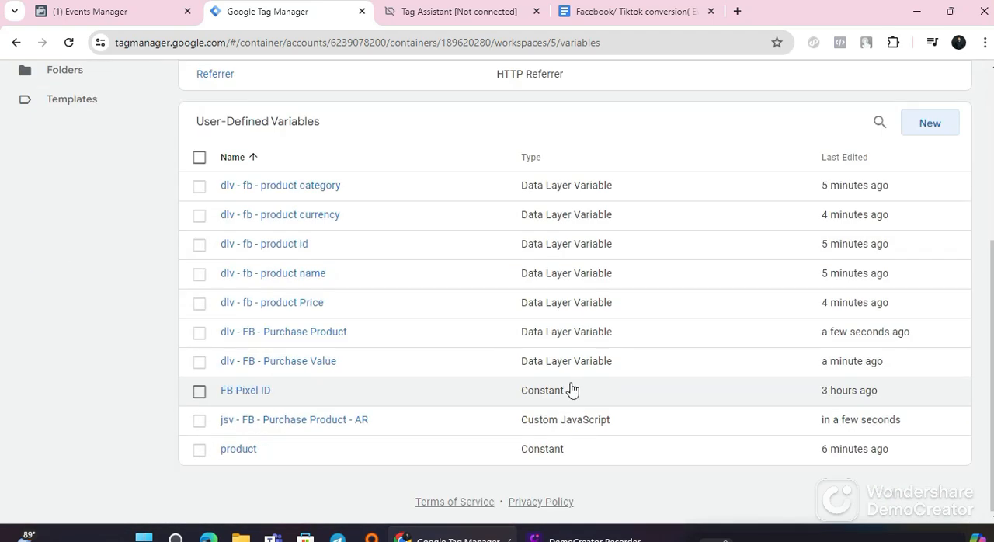
scroll(570, 356, up, 2)
click(605, 12)
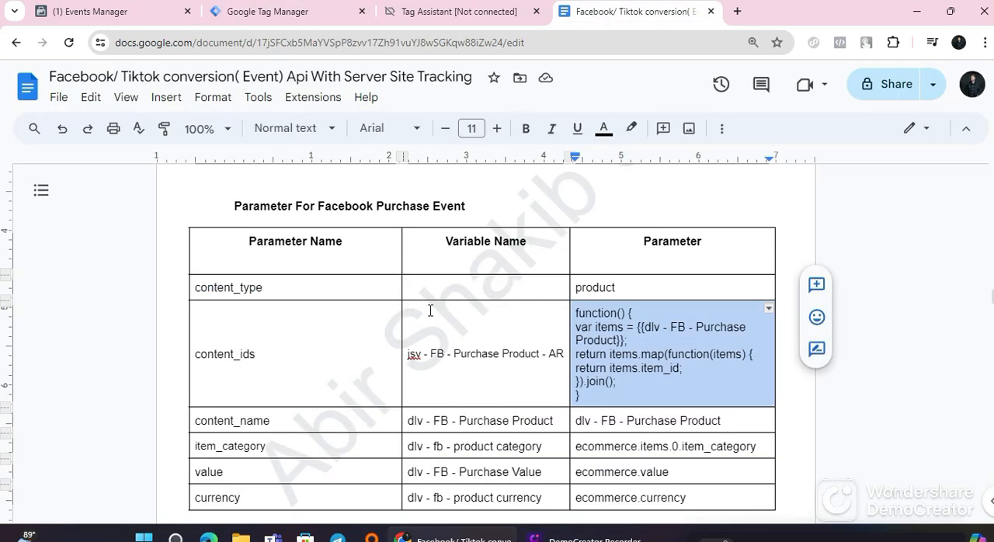
click(279, 356)
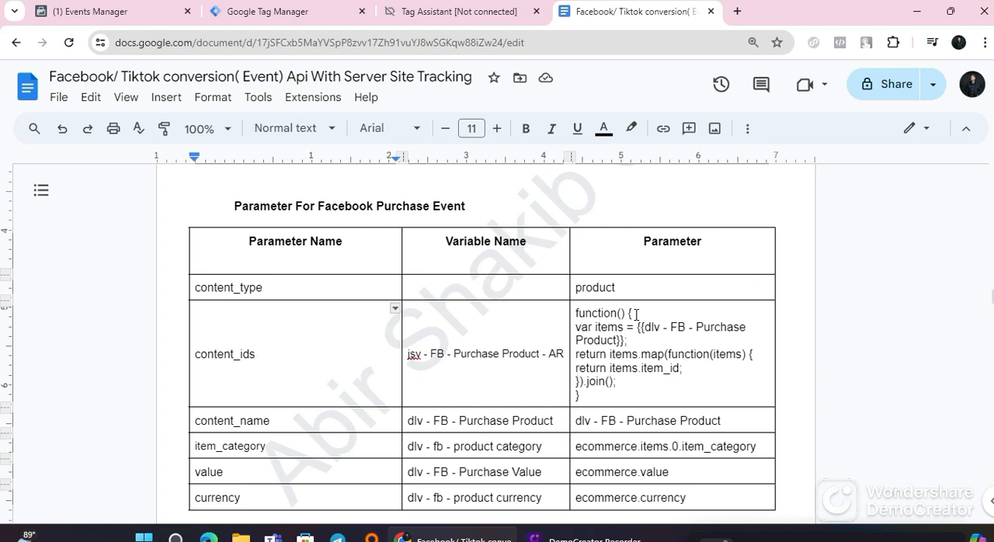
scroll(527, 384, up, 2)
scroll(665, 362, down, 2)
scroll(528, 414, down, 2)
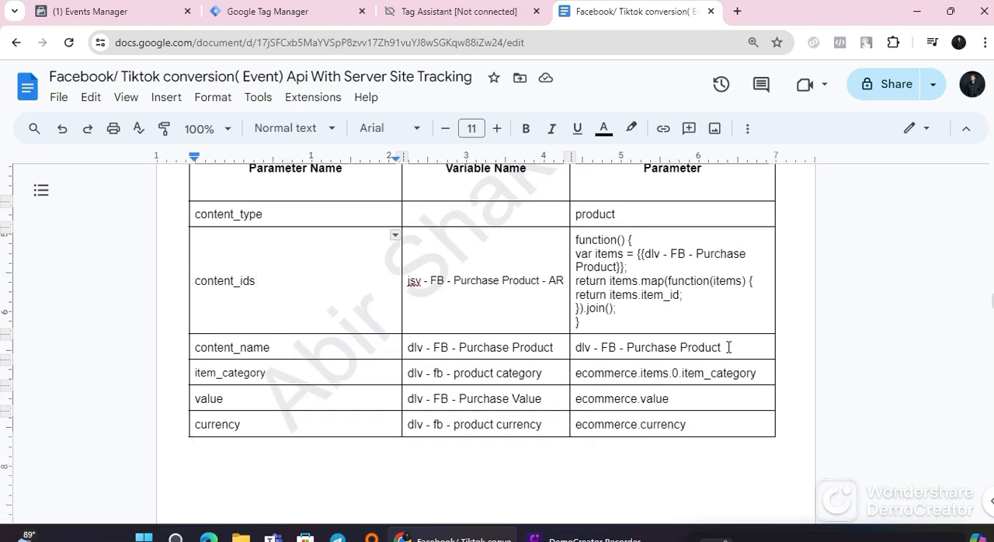
scroll(675, 336, up, 2)
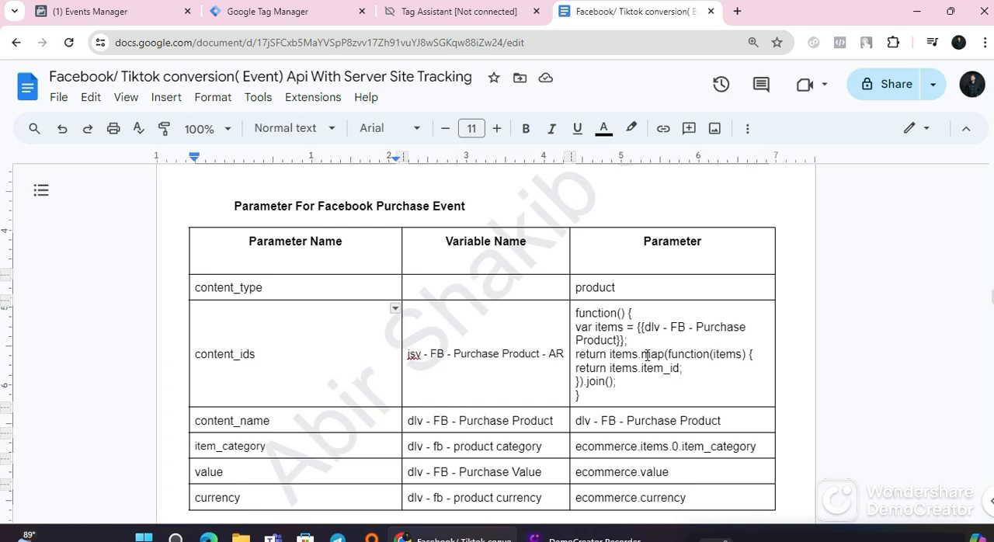
scroll(618, 356, down, 15)
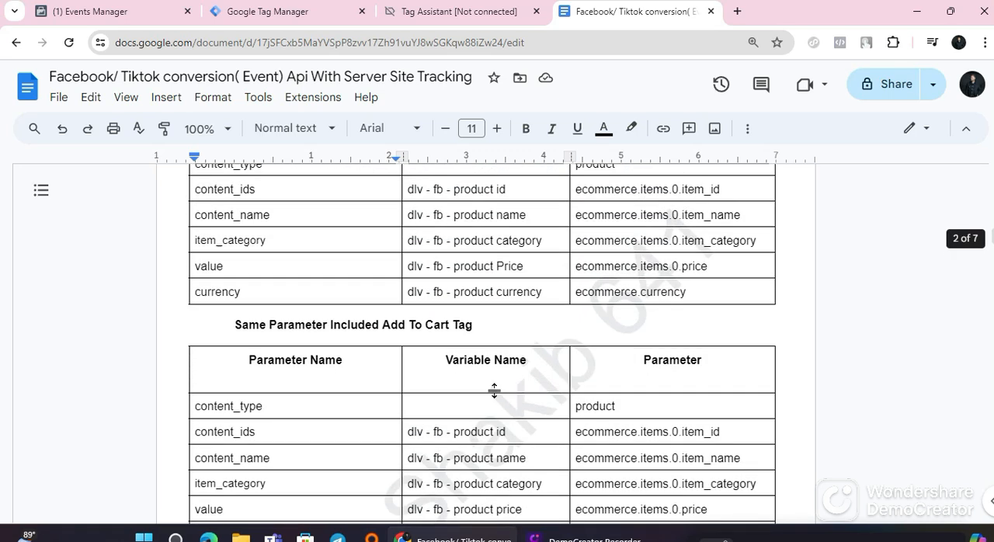
scroll(527, 416, up, 6)
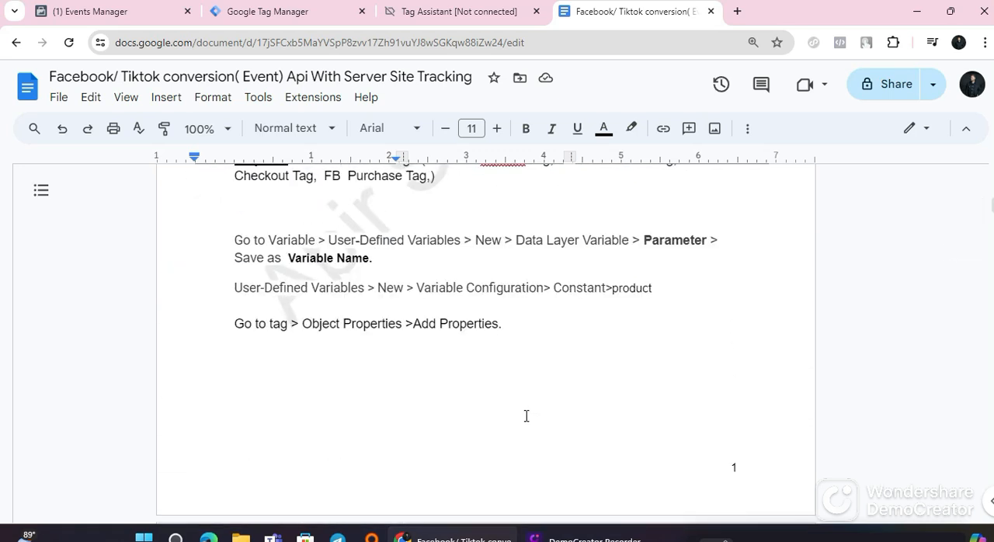
scroll(486, 401, down, 10)
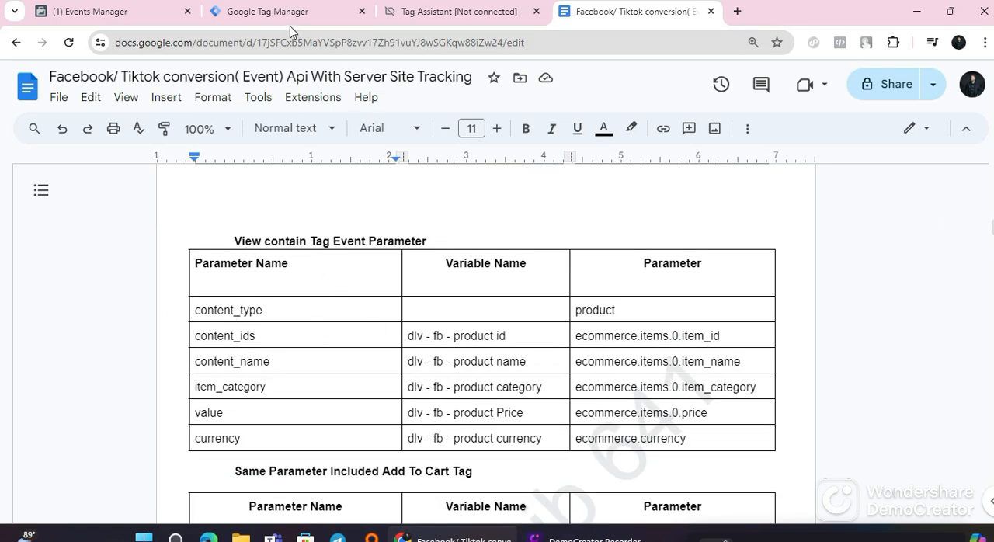
Step: In Tag Manager's tags, open FB View Contant Tag after checking the guide's View contain Tag Event Parameter table
click(315, 14)
scroll(86, 256, up, 1)
click(77, 270)
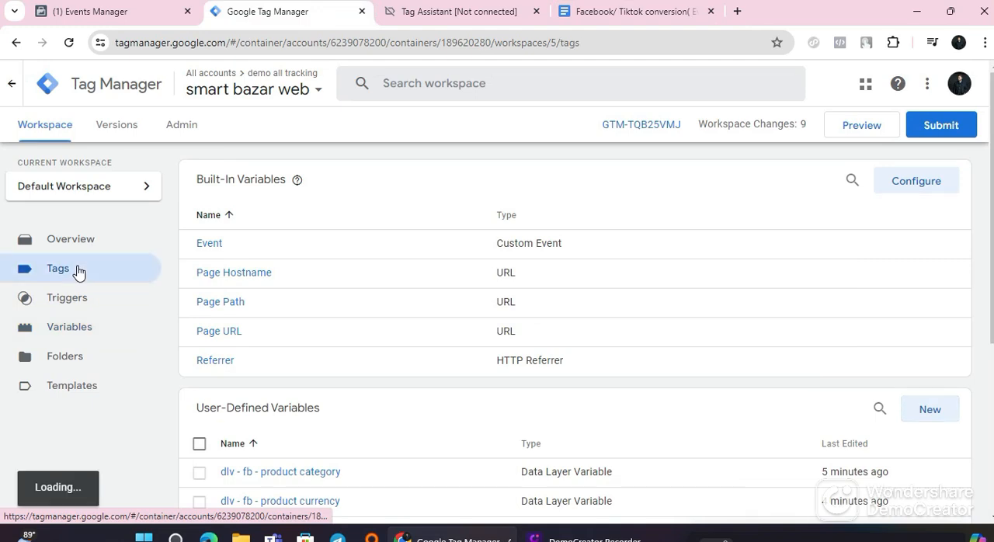
click(625, 10)
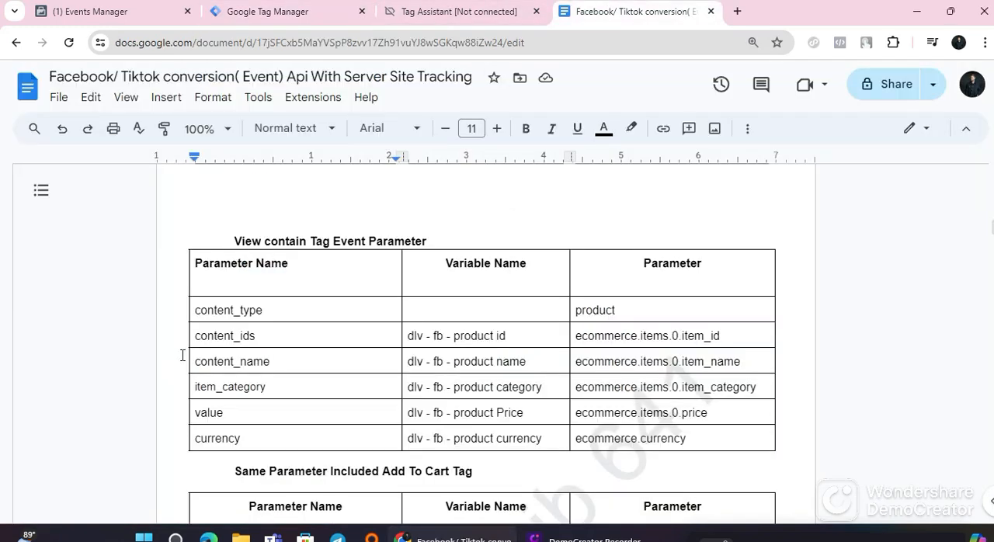
scroll(291, 263, up, 4)
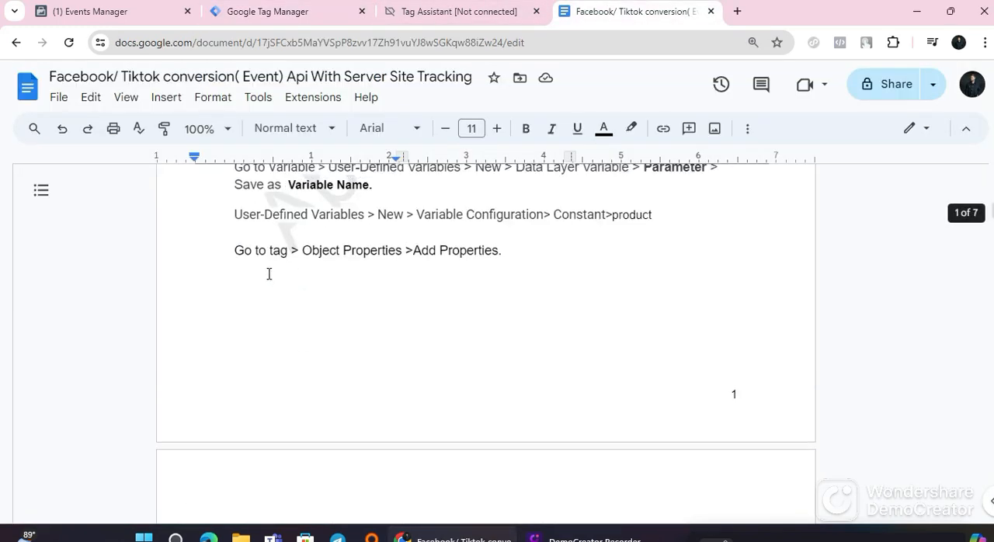
scroll(501, 311, down, 4)
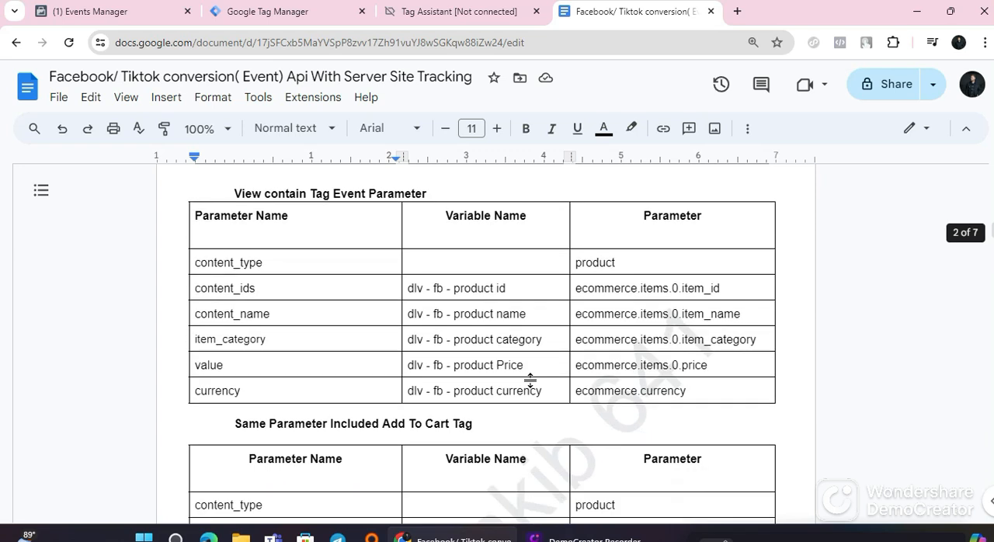
click(307, 17)
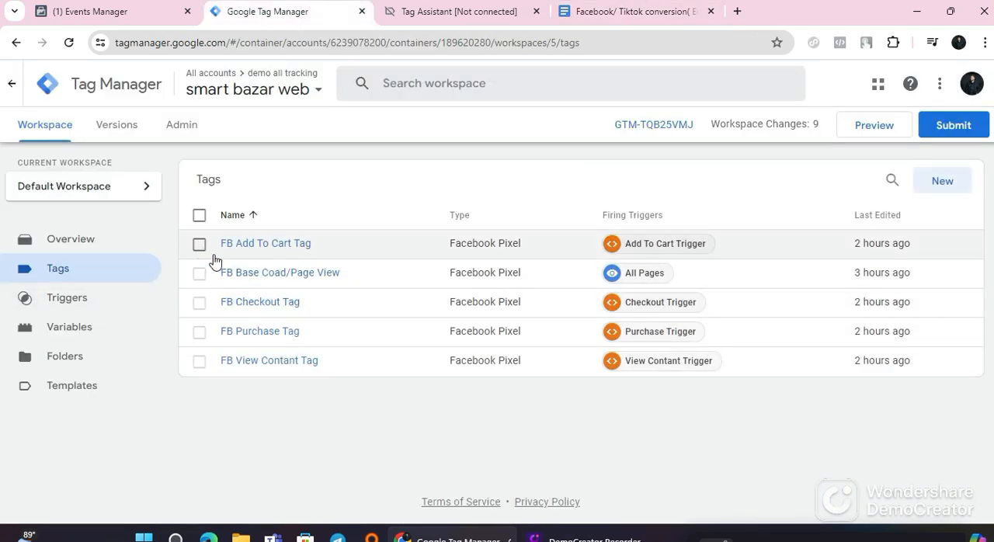
click(271, 365)
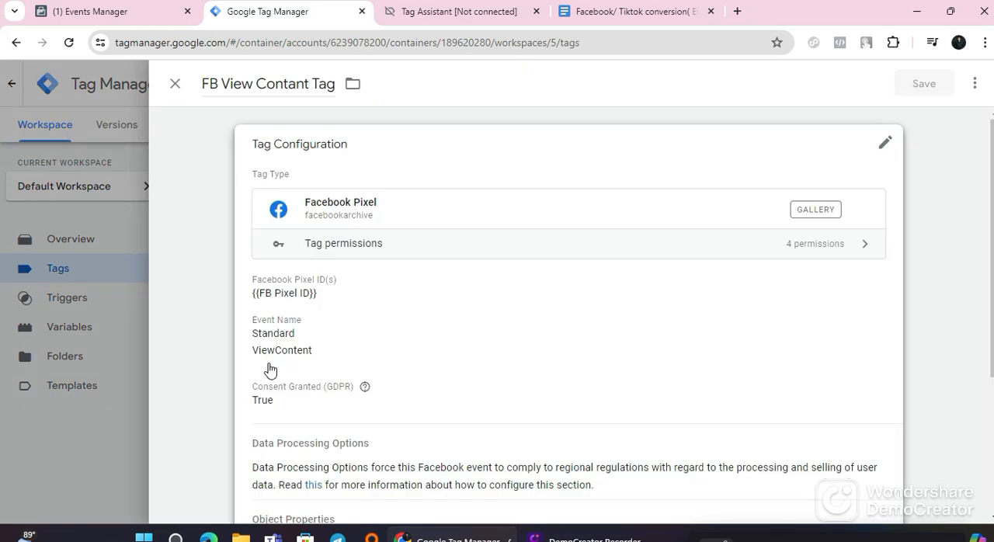
Step: Edit the FB View Contant Tag configuration and add a first blank property row under Object Properties
scroll(434, 345, down, 2)
scroll(426, 369, down, 1)
scroll(431, 384, up, 2)
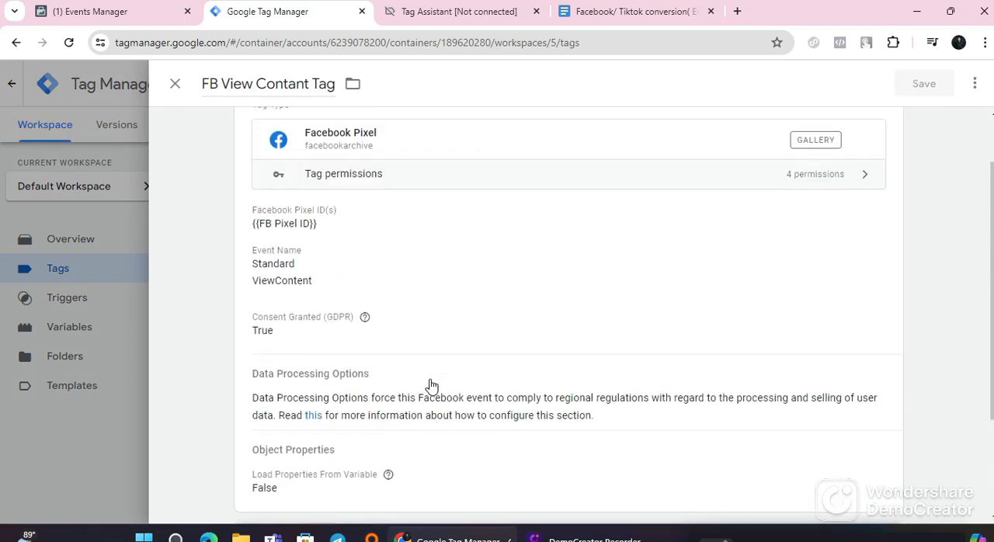
click(524, 310)
scroll(505, 383, down, 3)
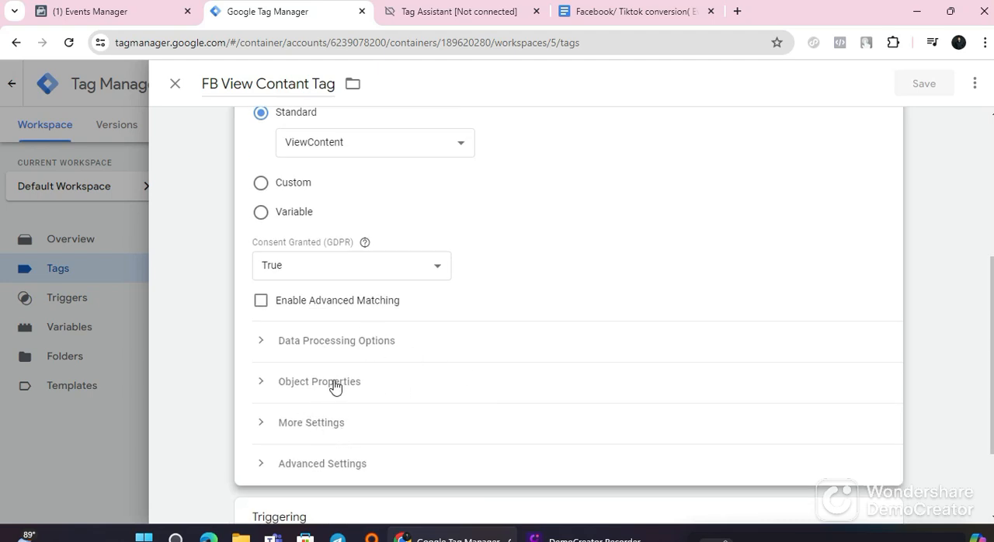
click(283, 381)
scroll(435, 415, down, 2)
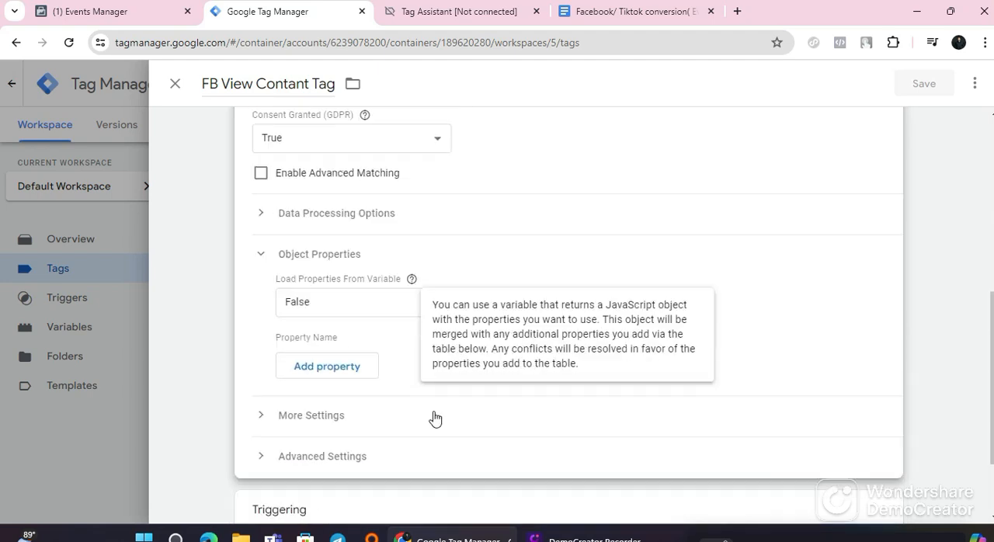
click(336, 349)
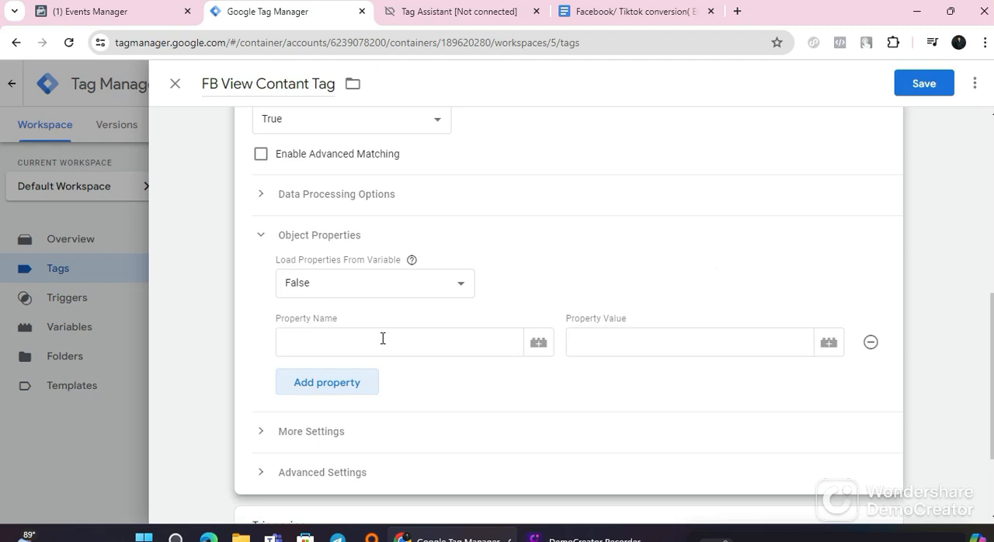
Step: Check the guide's View contain parameter table, and in Tag Manager add five more blank rows to the tag's Object Properties
click(603, 12)
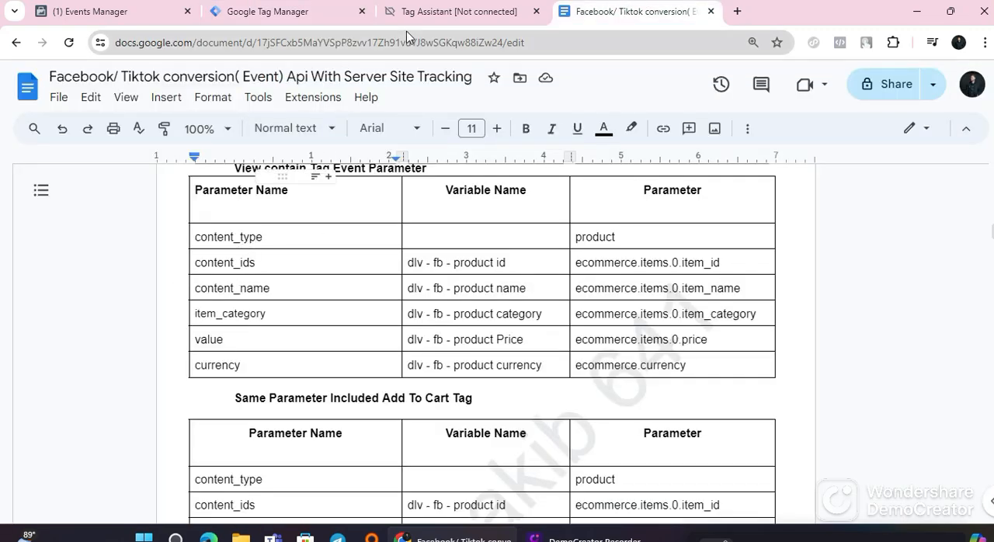
click(341, 10)
click(311, 392)
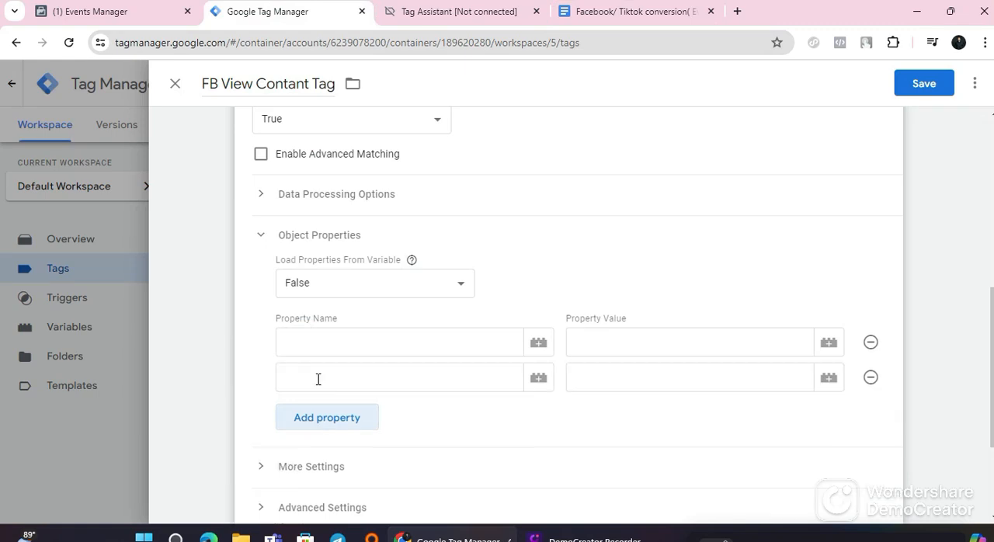
scroll(324, 362, down, 1)
click(334, 347)
scroll(338, 350, down, 1)
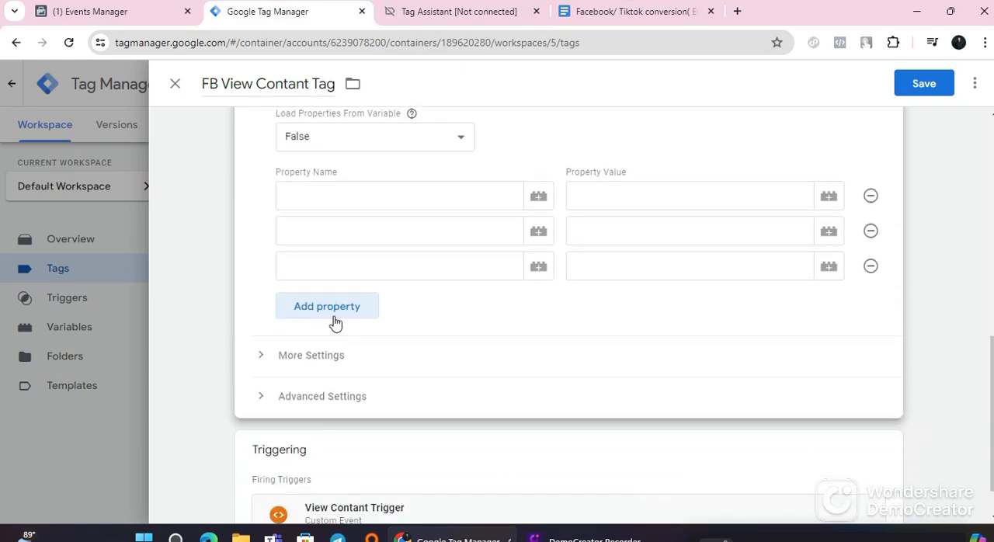
click(336, 309)
click(342, 356)
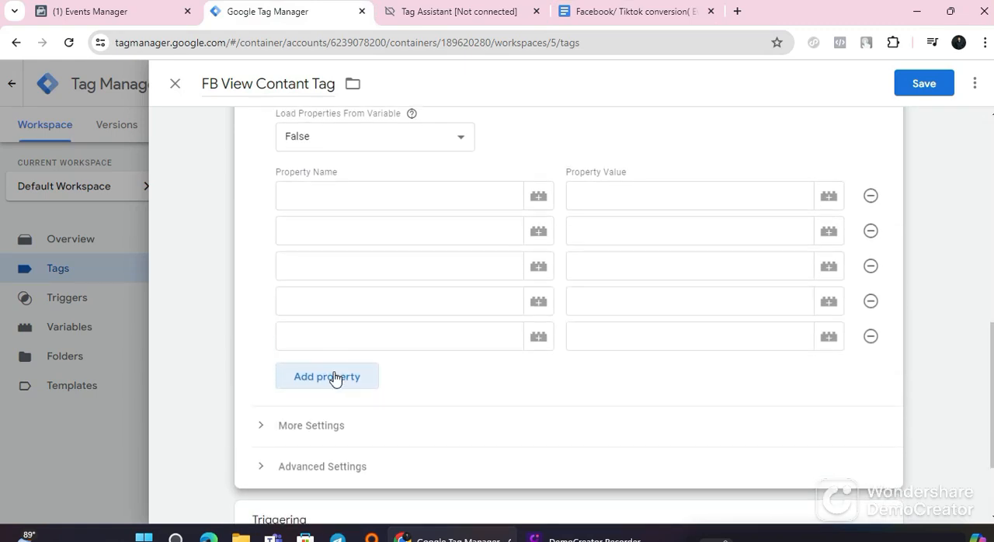
click(336, 378)
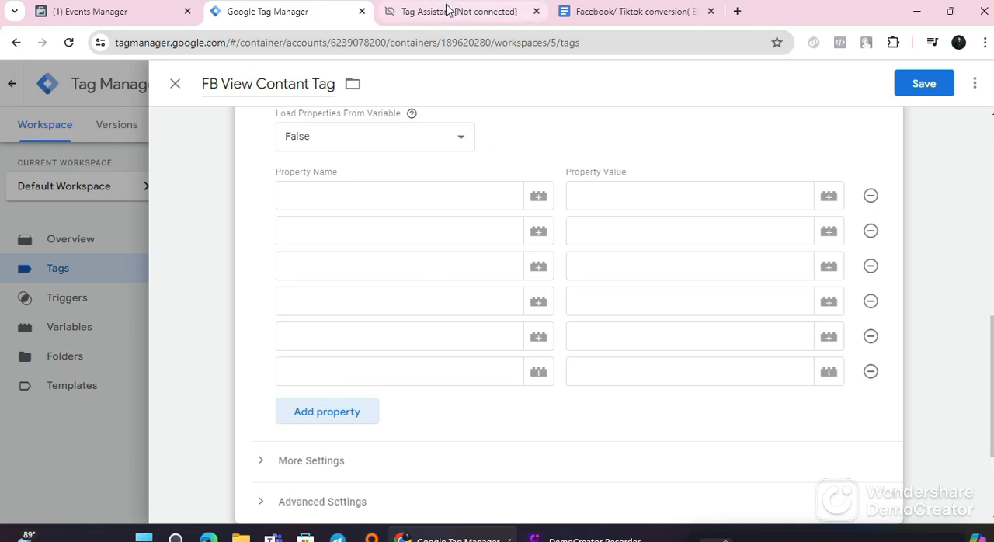
Step: Copy content_type from the guide's View contain Tag Event Parameter table and paste it as the first property name in Tag Manager
click(351, 204)
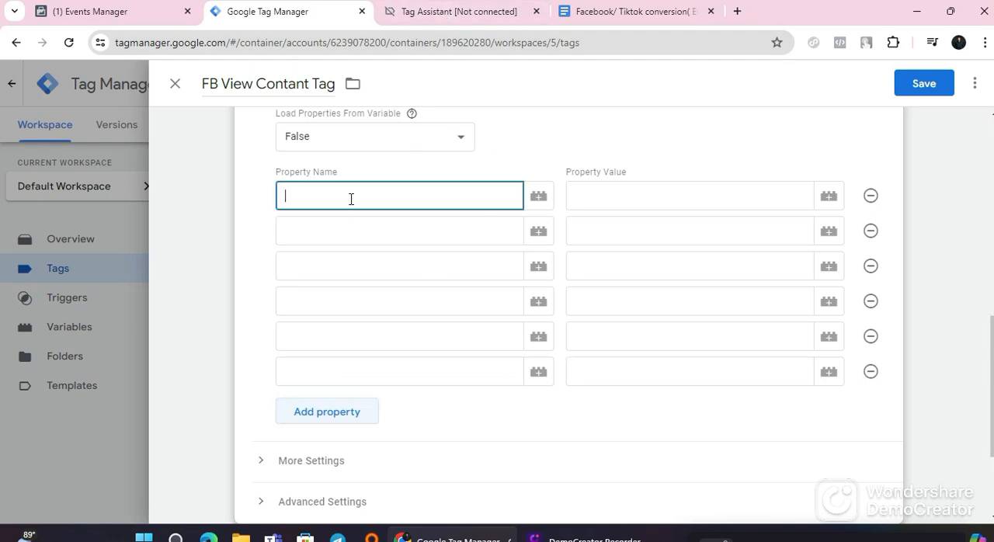
click(621, 196)
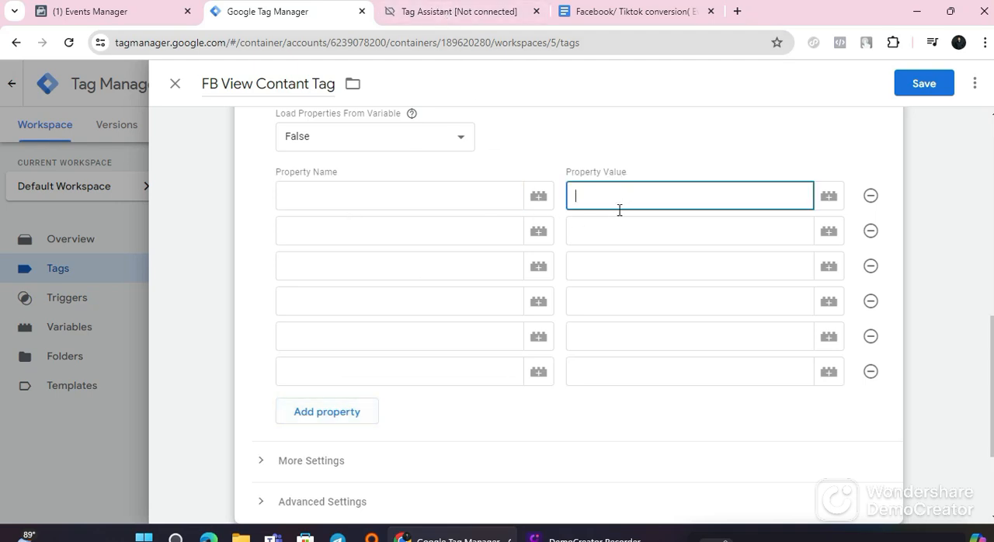
click(611, 14)
drag(264, 235, 196, 230)
right_click(210, 237)
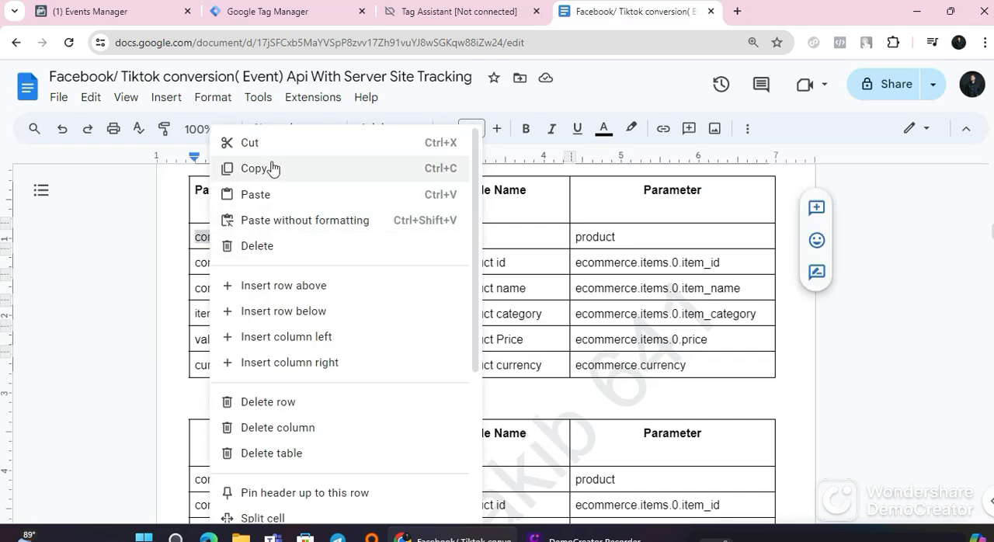
click(269, 165)
click(302, 11)
click(296, 189)
right_click(300, 193)
click(330, 335)
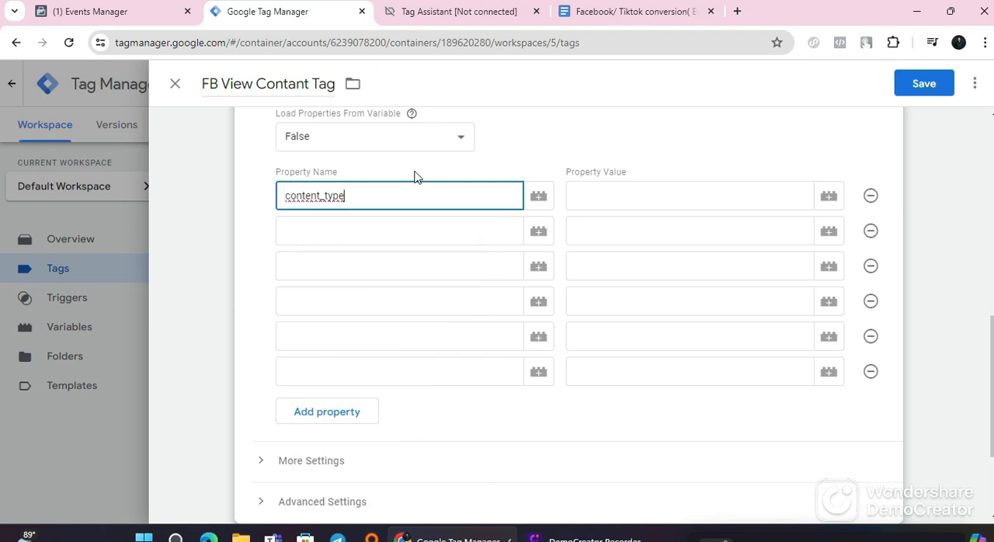
Step: Move the guide's browser tab beside Tag Manager's and set the content_type property's value to the product variable
drag(637, 3, 496, 16)
click(311, 11)
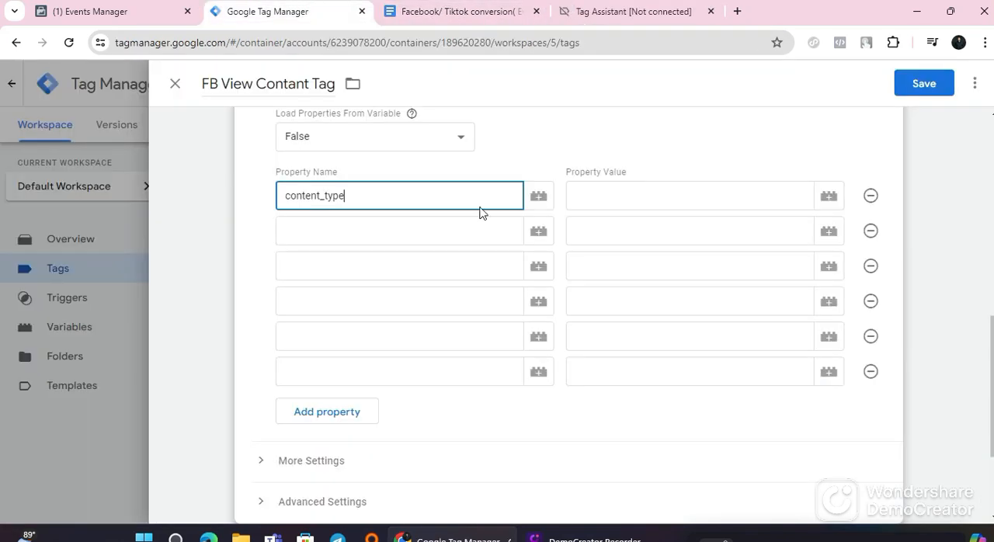
click(828, 199)
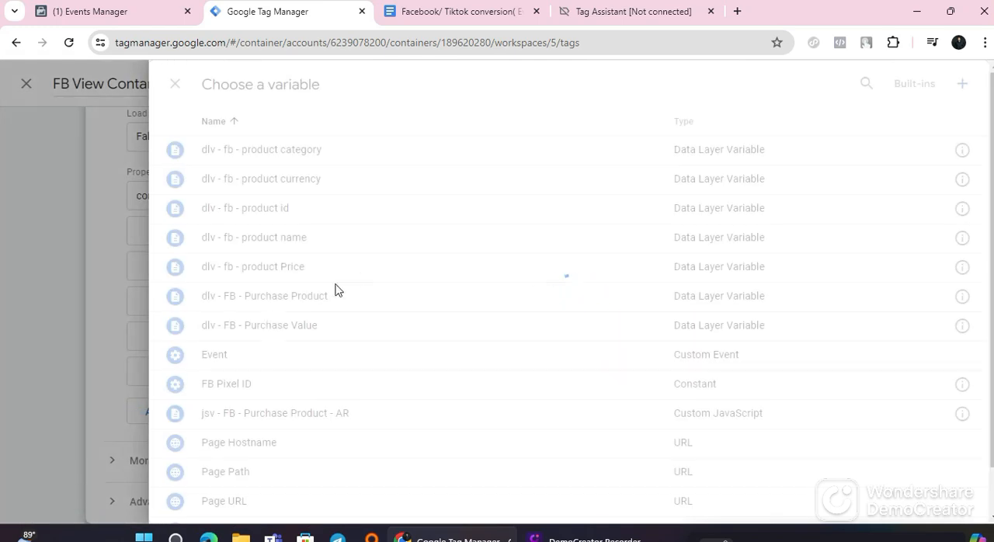
scroll(286, 410, down, 1)
scroll(286, 410, down, 1)
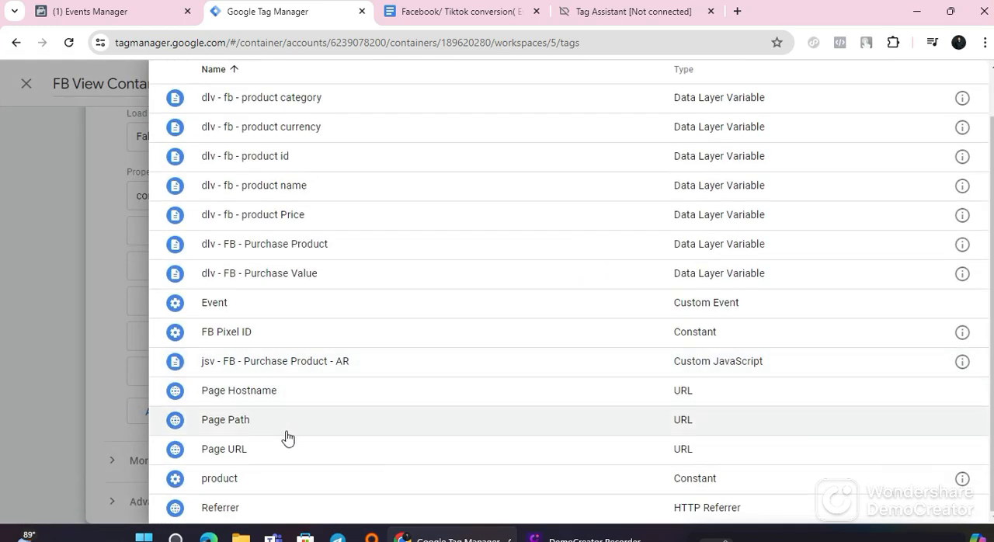
click(268, 482)
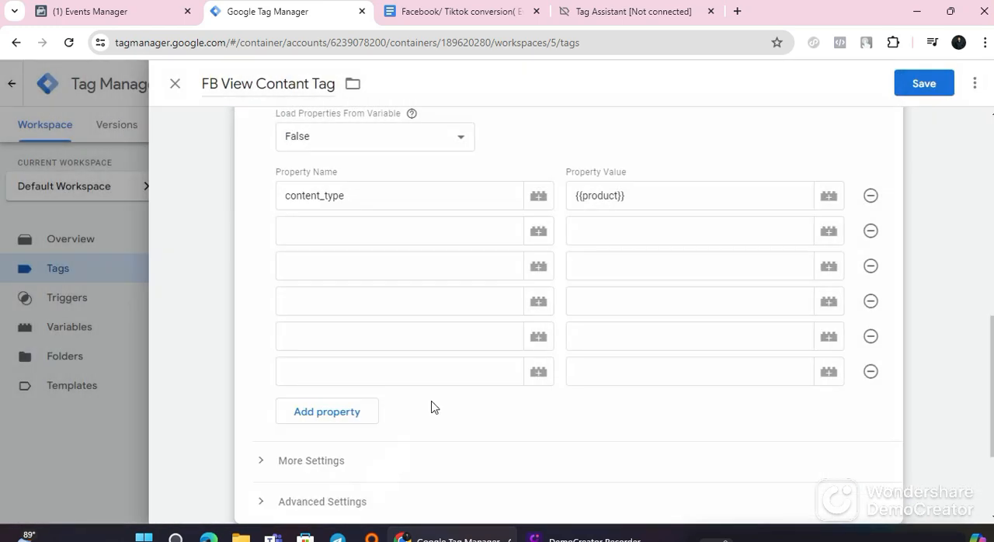
Step: Copy content_ids from the guide's View contain table and paste it as the second property name in Tag Manager
click(342, 233)
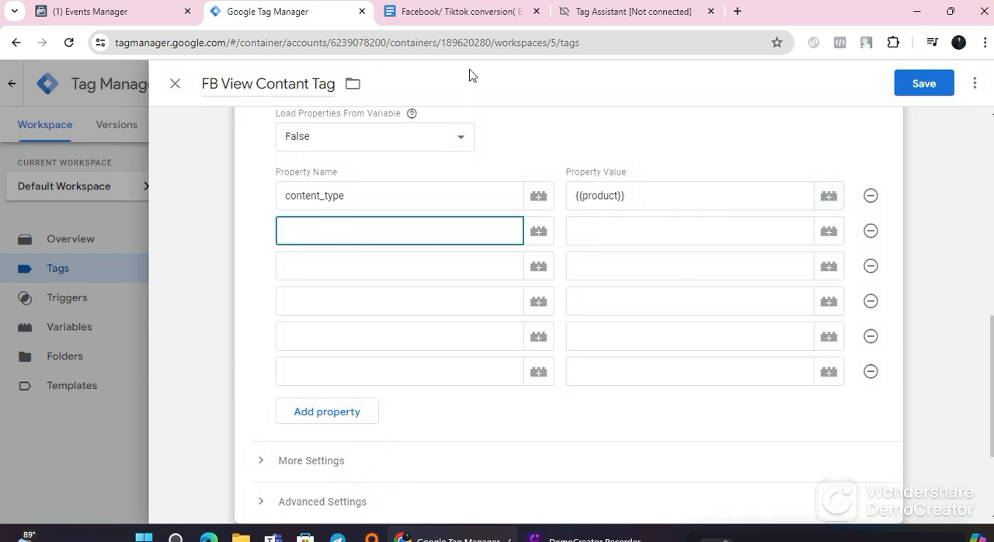
click(459, 10)
drag(255, 262, 200, 262)
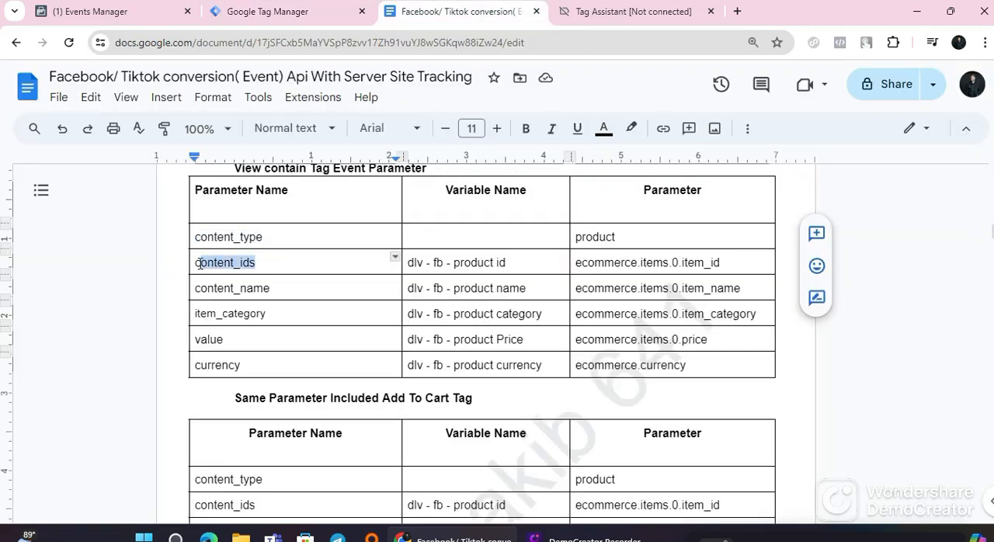
right_click(223, 262)
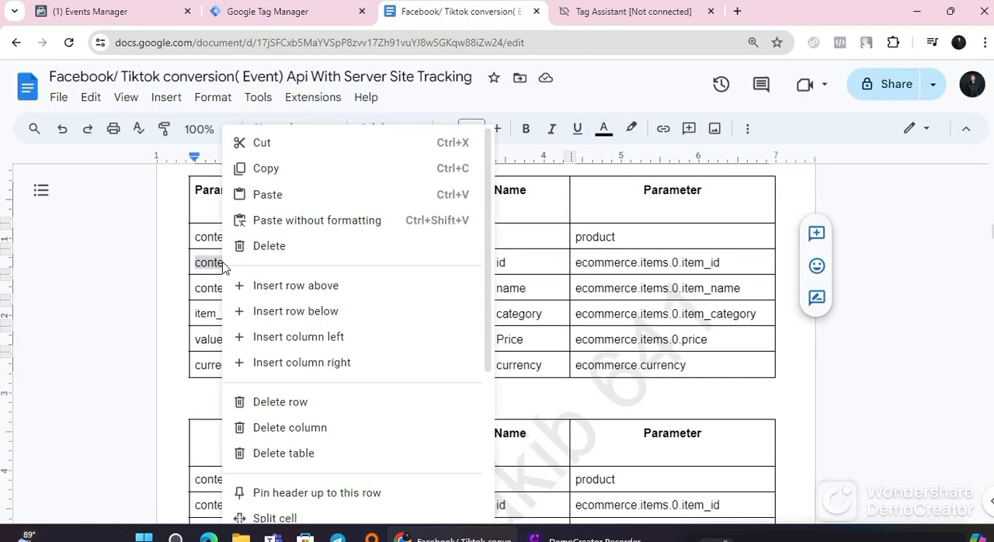
click(280, 166)
click(303, 14)
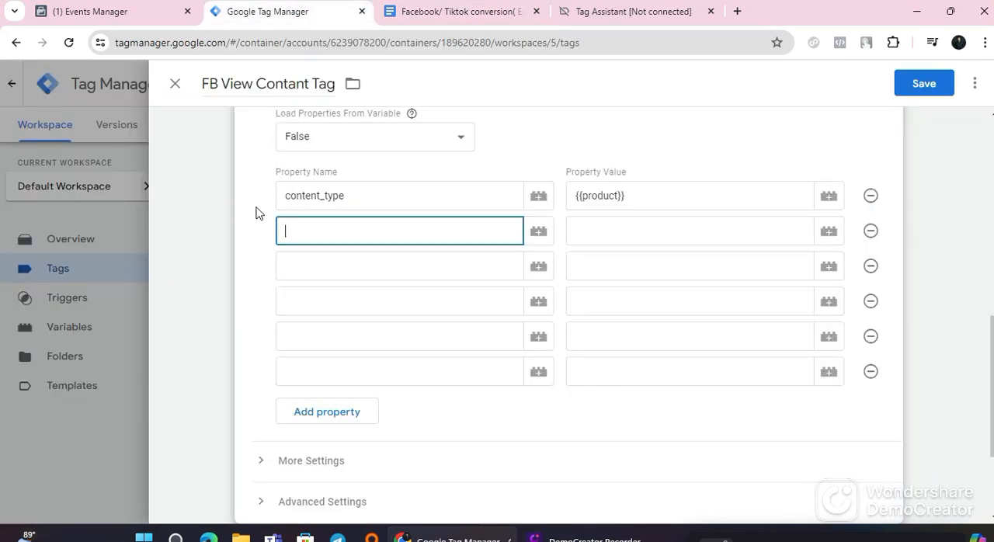
right_click(317, 229)
click(340, 369)
Step: Check the guide's variable for content_ids and set that property's value to dlv - fb - product id in Tag Manager
click(582, 236)
click(443, 14)
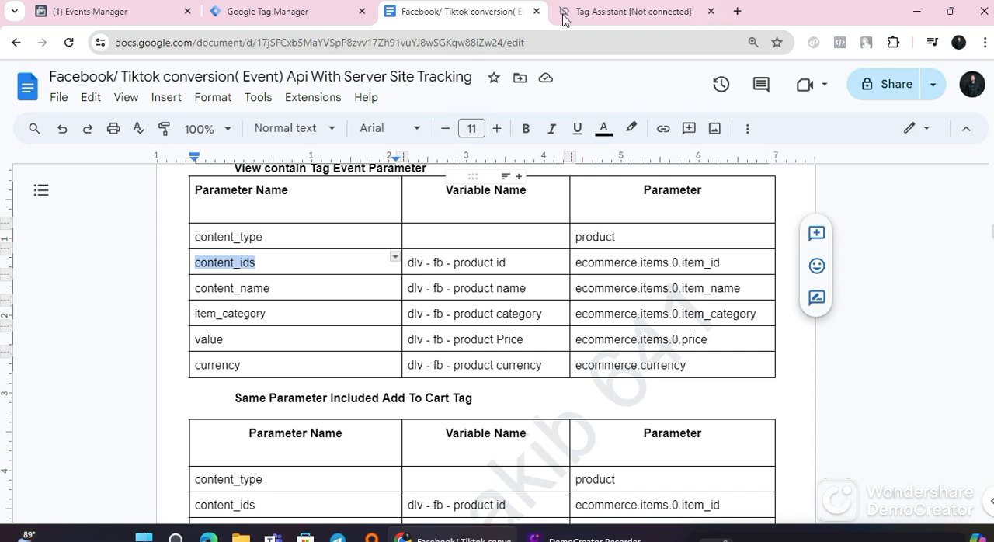
click(315, 11)
click(828, 232)
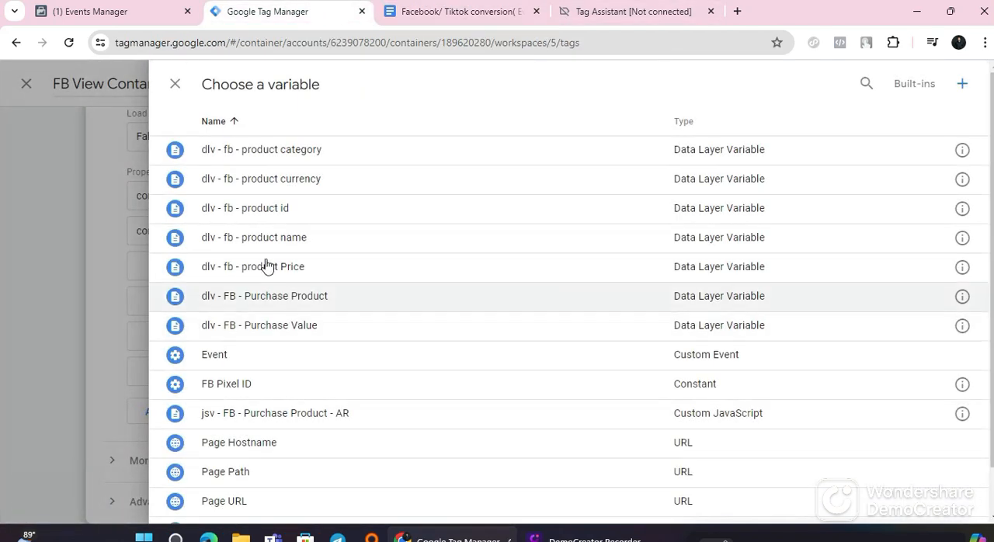
click(265, 208)
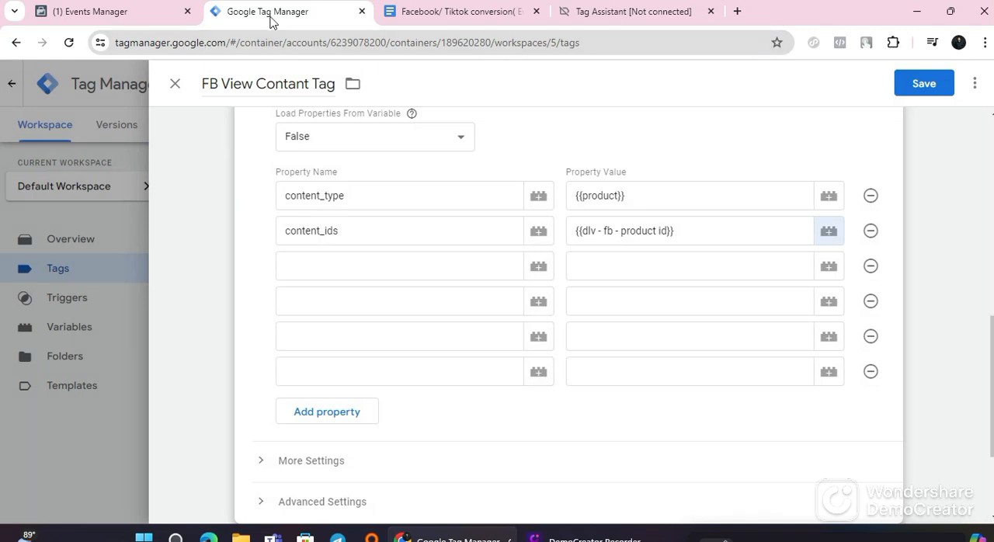
Step: Copy content_name from the guide's View contain table and paste it as the third property name in Tag Manager
click(439, 12)
drag(294, 288, 194, 288)
right_click(202, 292)
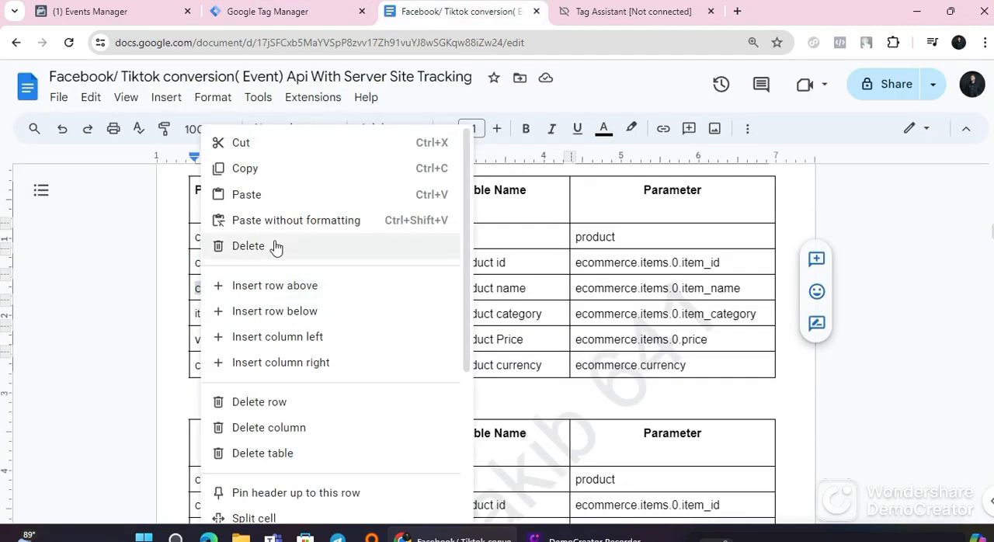
click(264, 169)
click(296, 12)
click(295, 266)
right_click(300, 266)
click(326, 181)
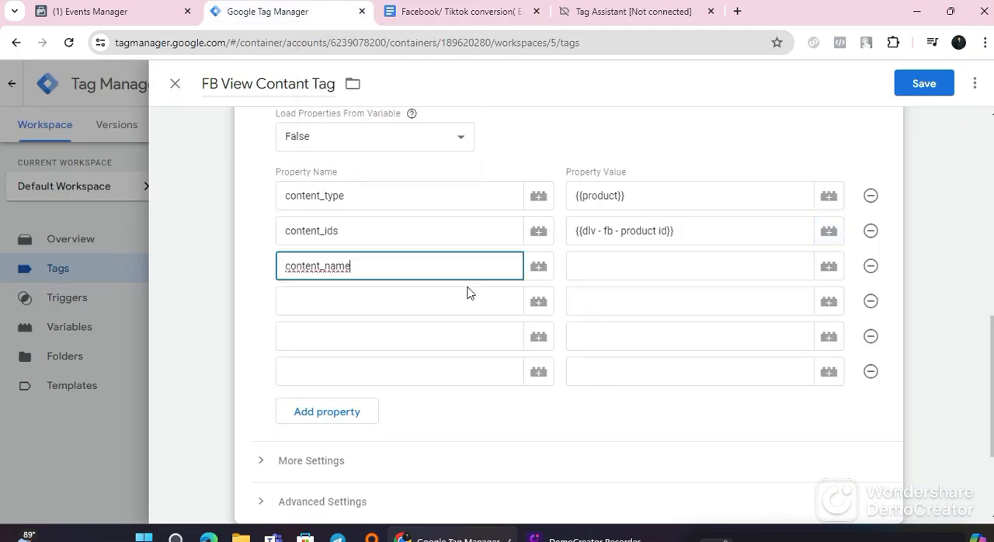
Step: Check the guide's variable for content_name and set that property's value to dlv - fb - product name in Tag Manager
click(595, 269)
click(451, 12)
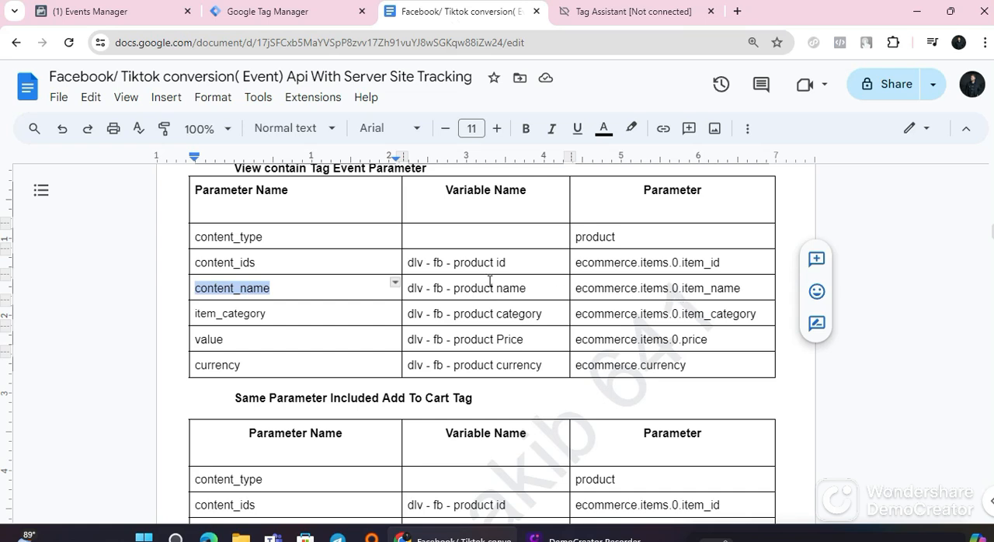
click(289, 13)
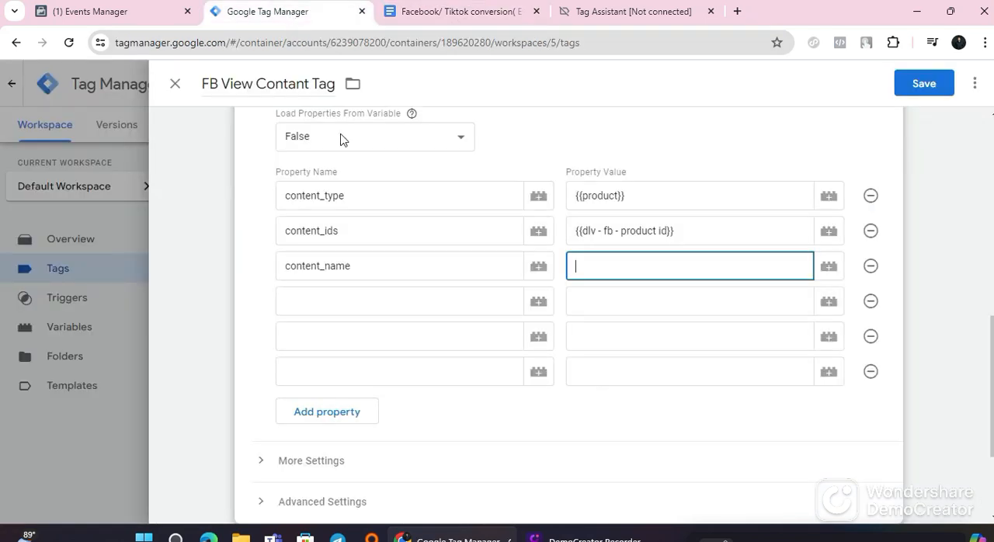
click(829, 266)
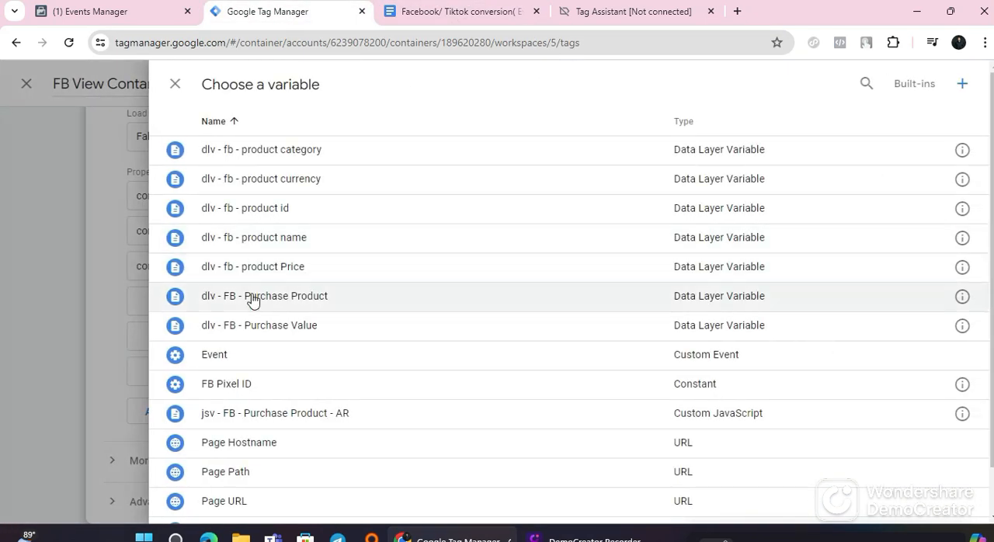
click(299, 241)
Step: Place the cursor in the fourth property name, and in the guide's View contain table select item_category
click(351, 302)
click(434, 12)
double_click(222, 314)
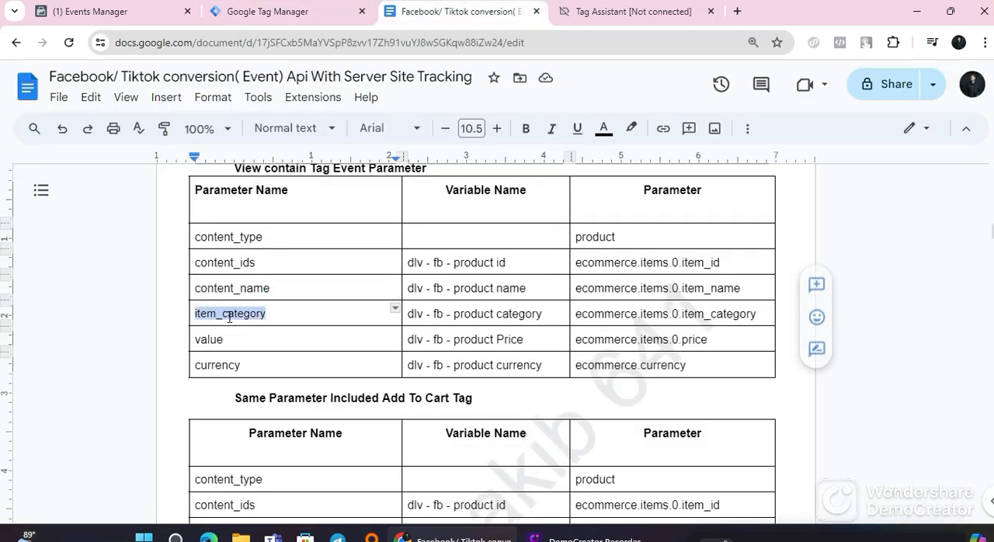
right_click(229, 322)
click(295, 195)
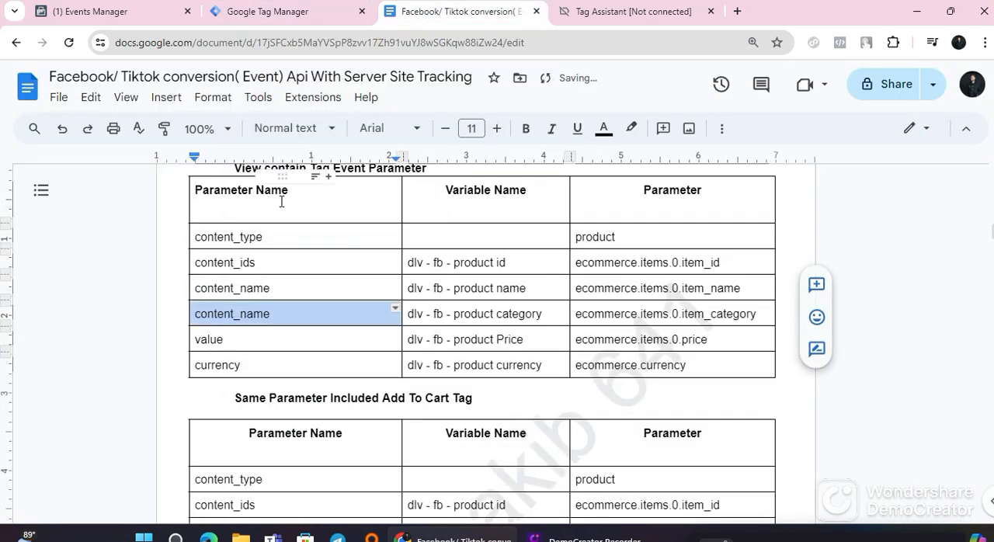
click(62, 128)
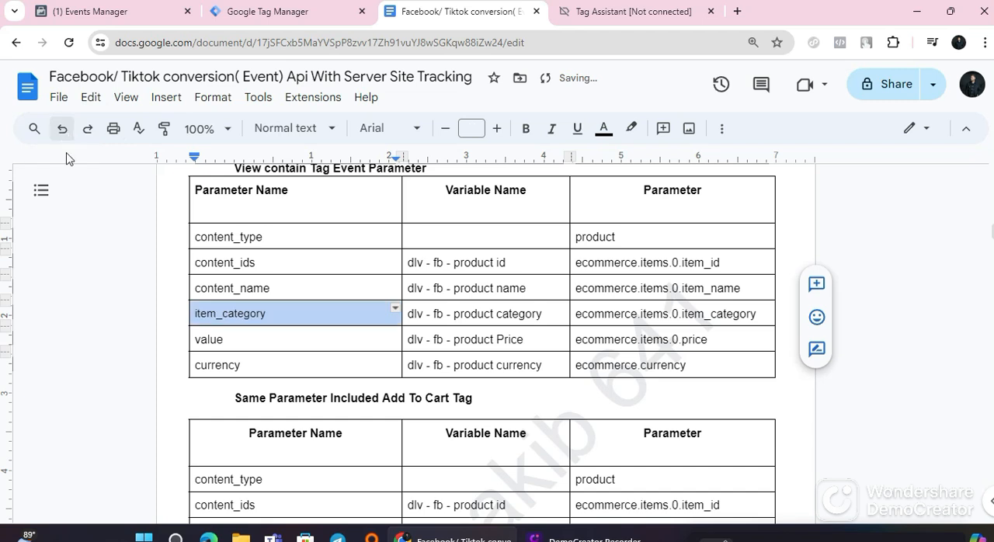
Step: Copy item_category from the guide's View contain table and paste it as the fourth property name in Tag Manager
right_click(229, 312)
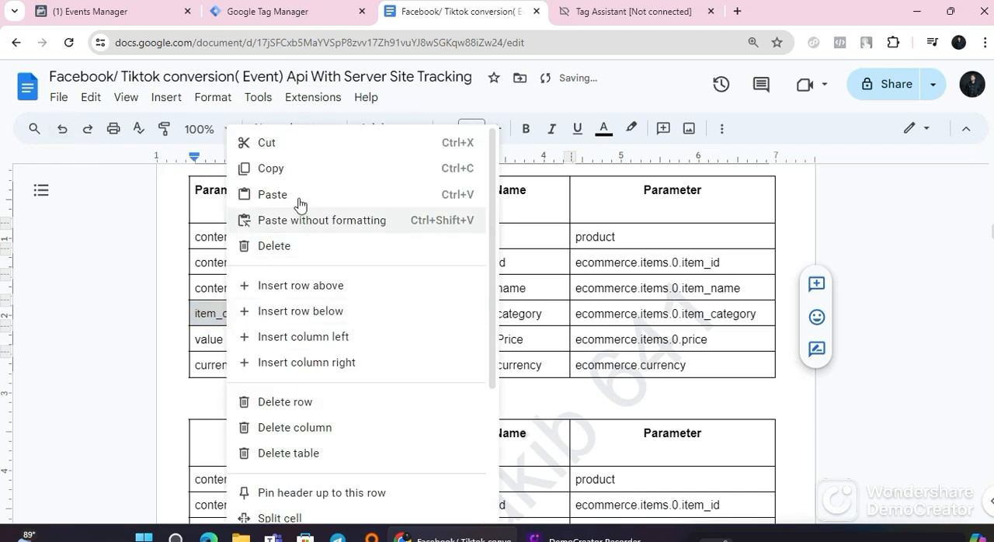
click(284, 163)
click(255, 13)
right_click(330, 308)
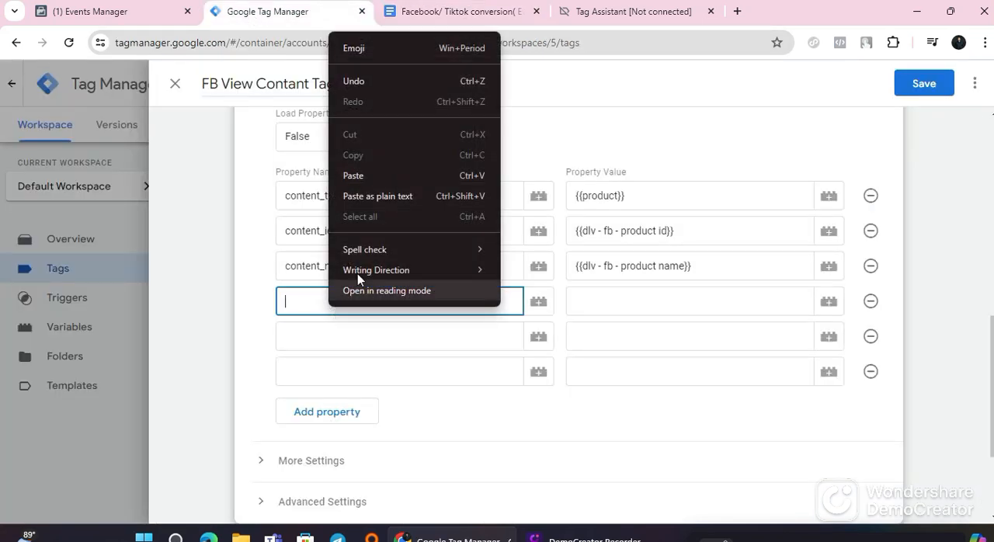
click(361, 174)
Step: Set the item_category property's value to the variable dlv - fb - product category
click(617, 305)
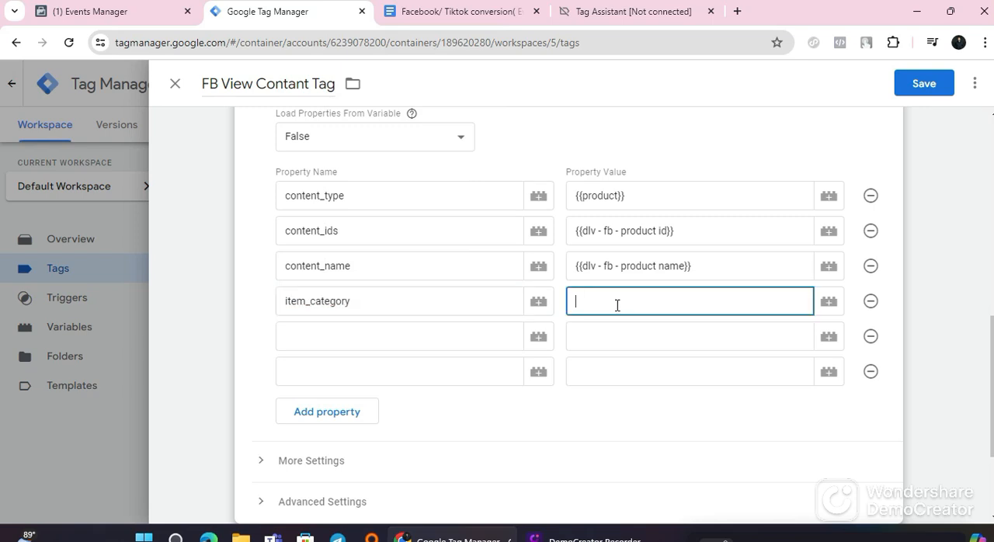
click(825, 305)
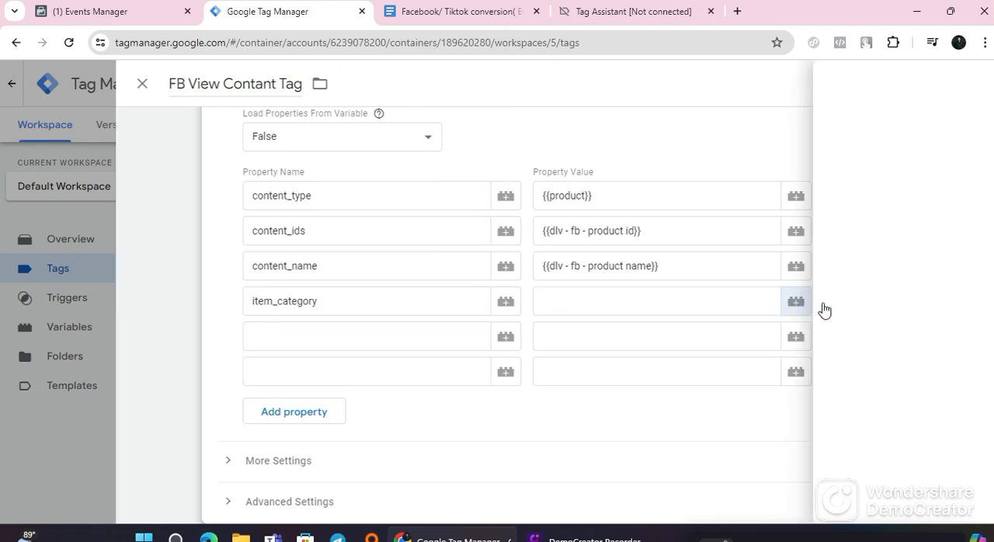
click(321, 156)
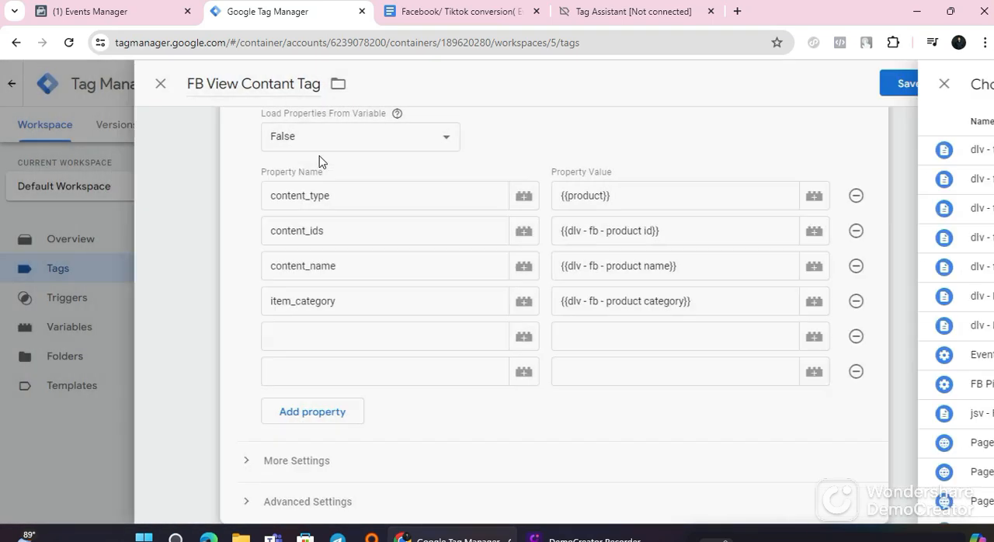
Step: Copy value from the guide's View contain table as the fifth property name in Tag Manager and assign it the variable dlv - fb - product Price
click(347, 333)
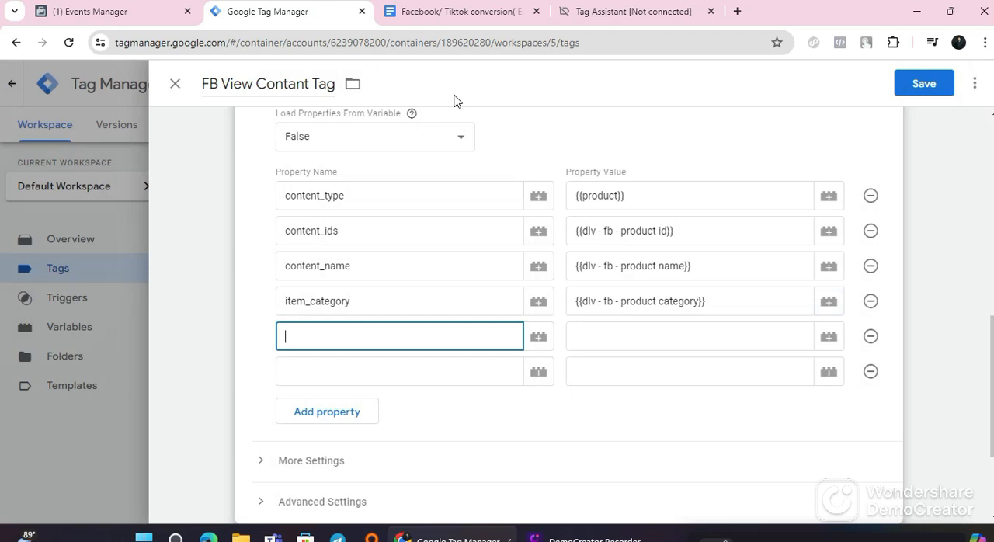
click(462, 11)
double_click(216, 346)
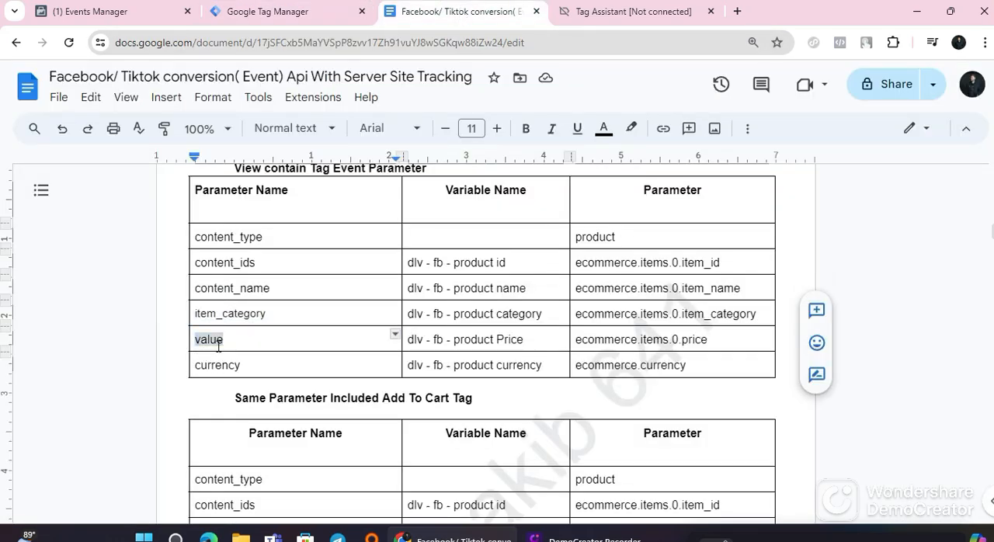
right_click(216, 347)
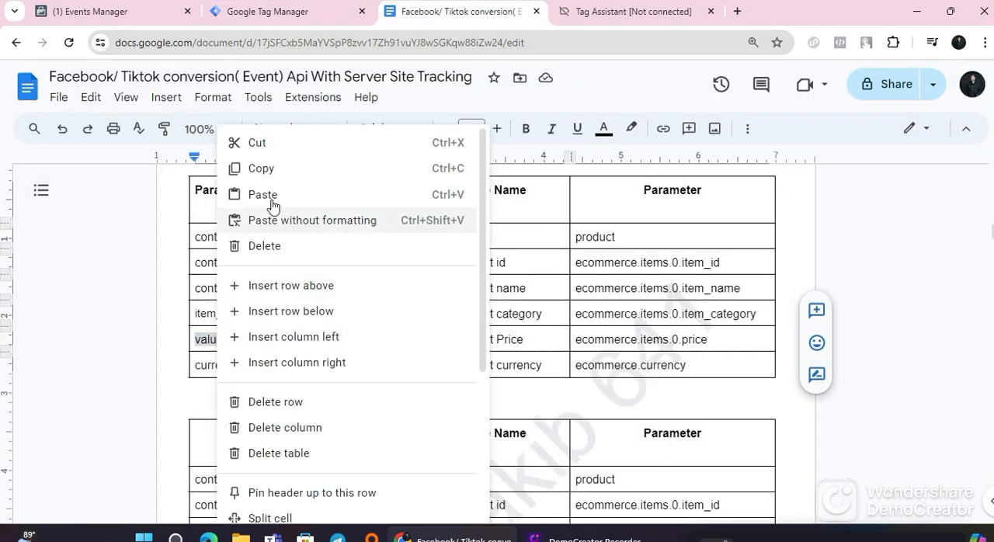
click(261, 169)
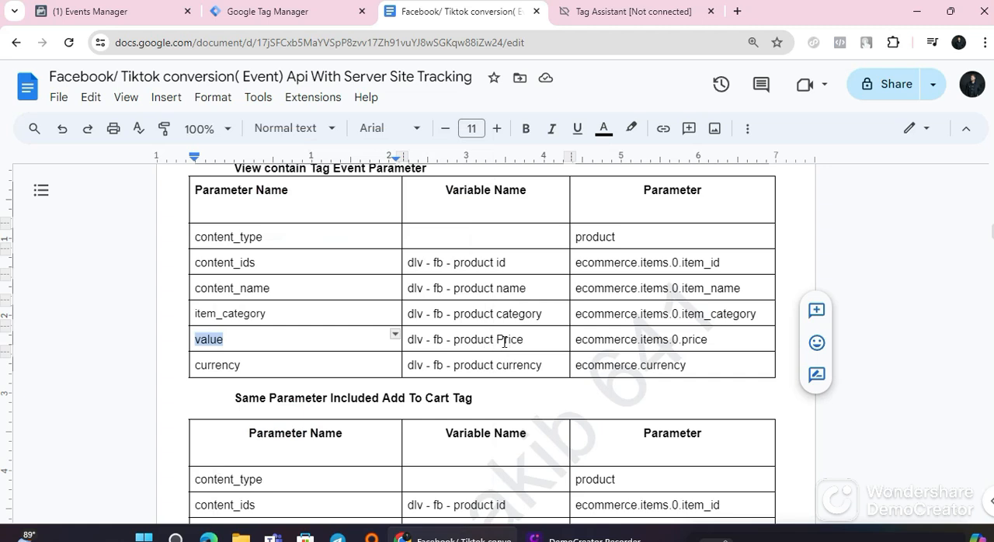
click(279, 12)
right_click(303, 347)
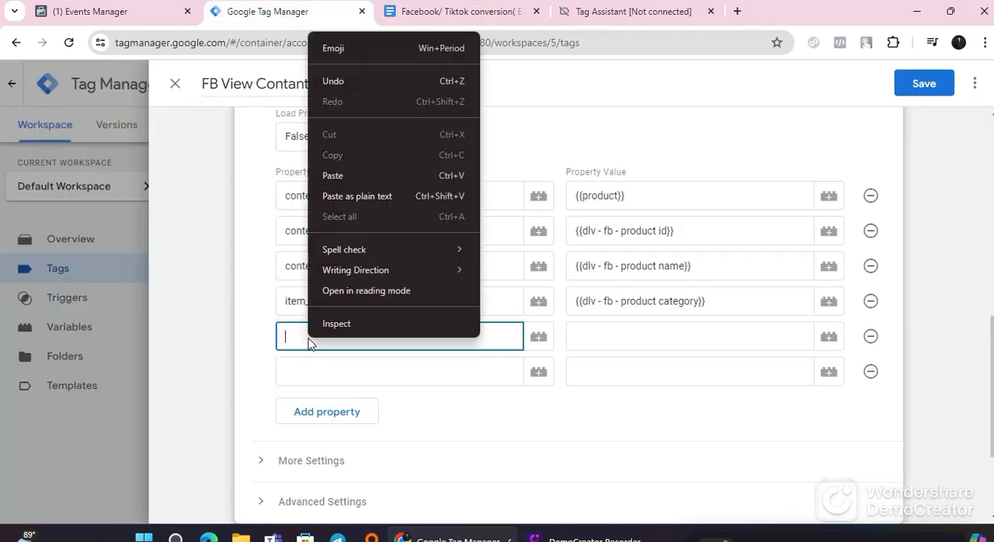
click(344, 197)
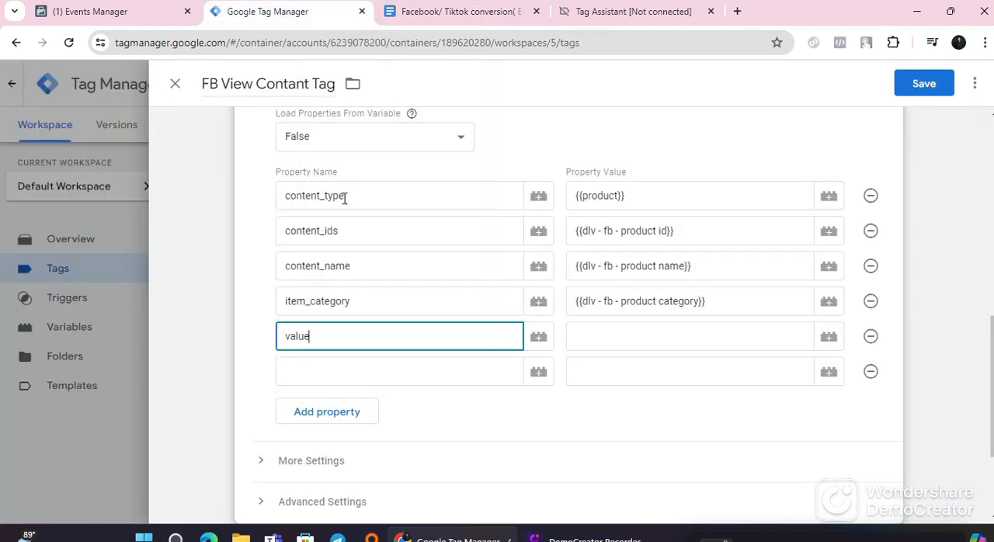
click(828, 337)
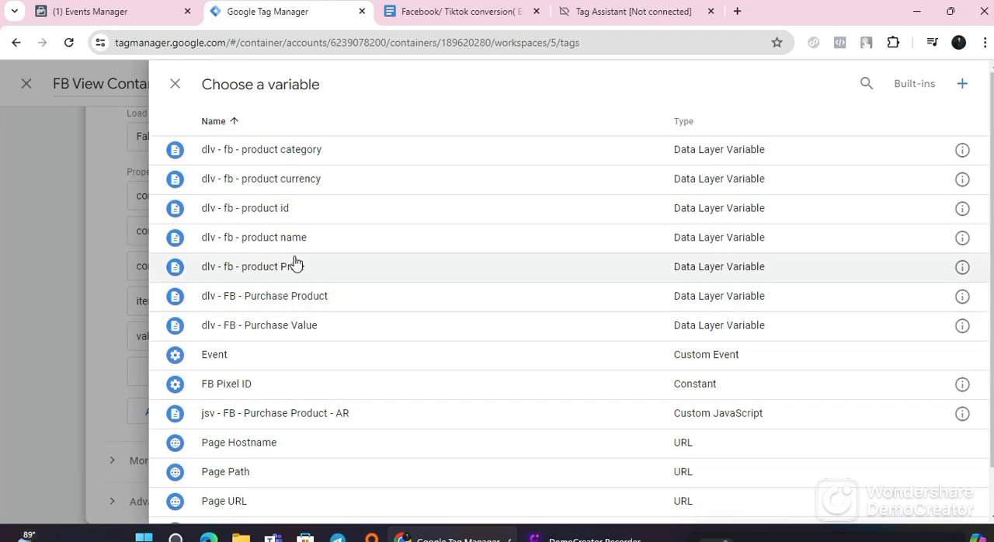
click(316, 273)
Step: Copy currency from the guide's View contain table and paste it as the sixth property name in Tag Manager
click(339, 371)
click(451, 12)
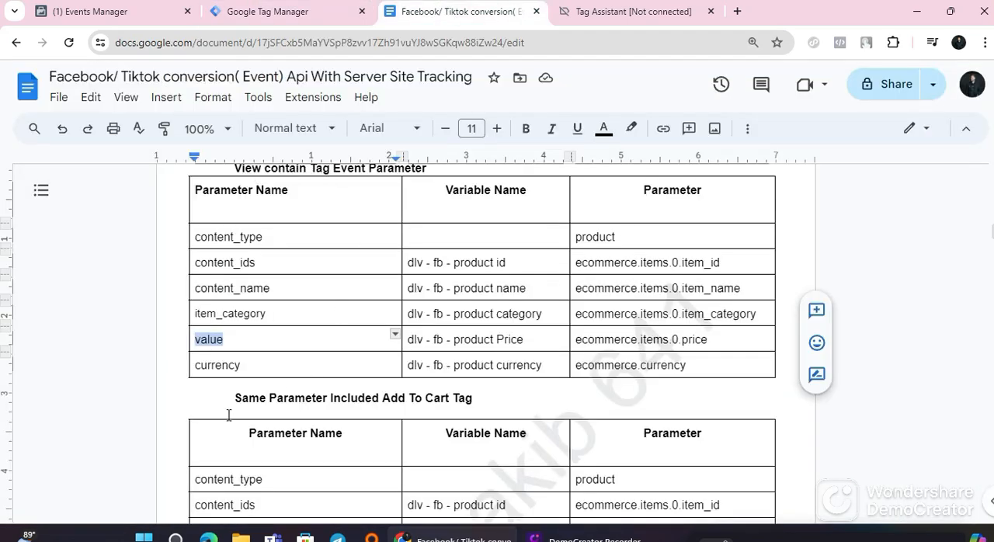
triple_click(224, 367)
right_click(224, 367)
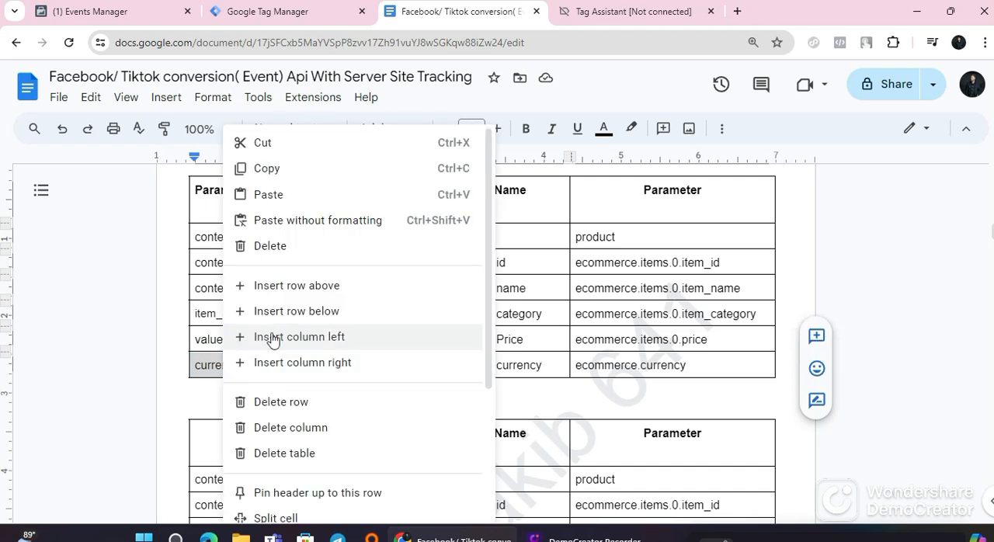
click(266, 168)
click(303, 16)
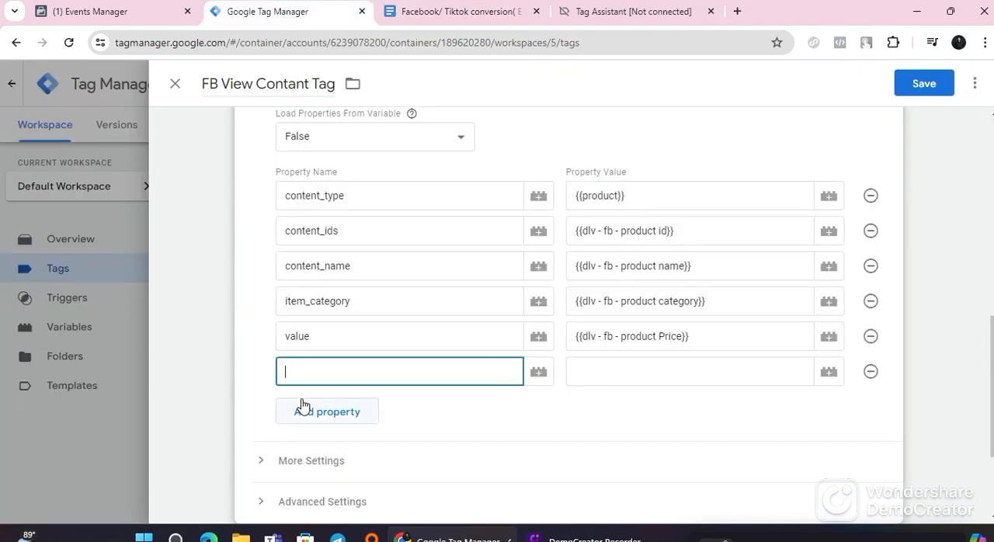
right_click(317, 374)
click(350, 211)
Step: Check the guide's variable for currency, set that property's value to dlv - fb - product currency, and save the FB View Contant Tag
click(587, 375)
click(447, 12)
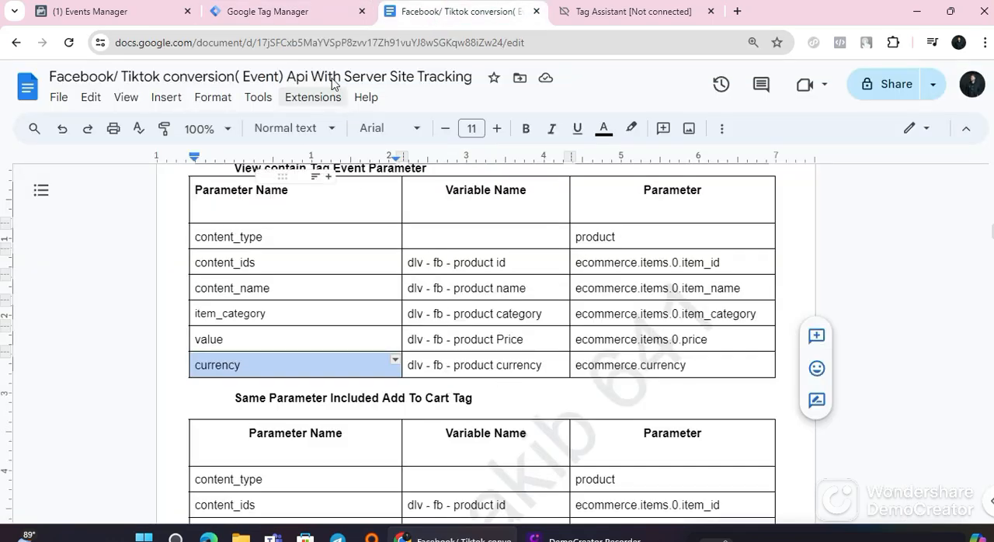
click(268, 12)
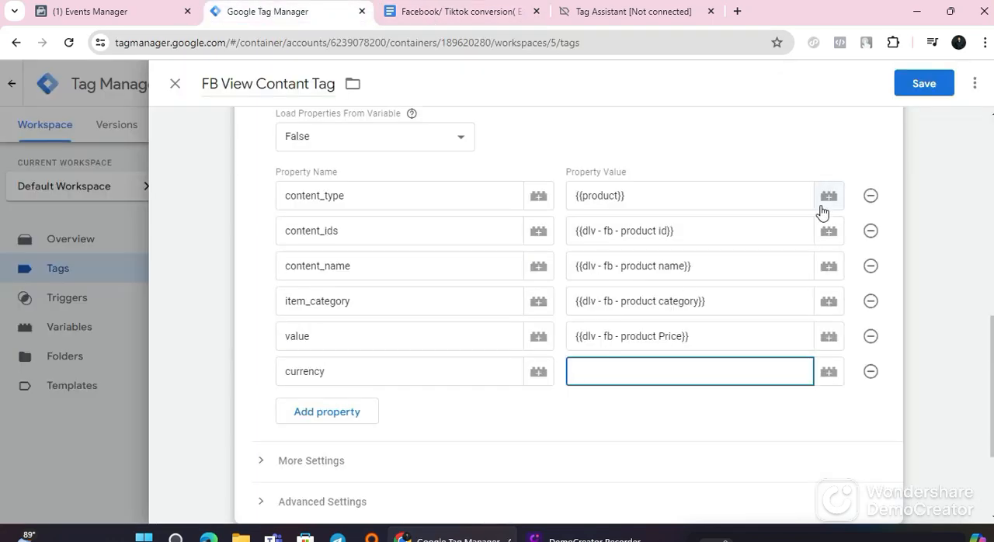
click(829, 372)
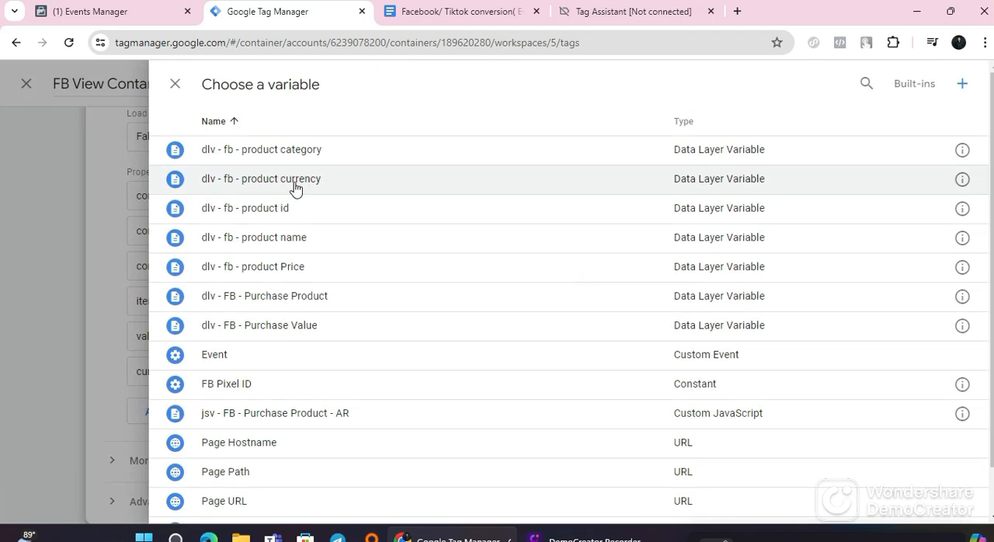
click(295, 186)
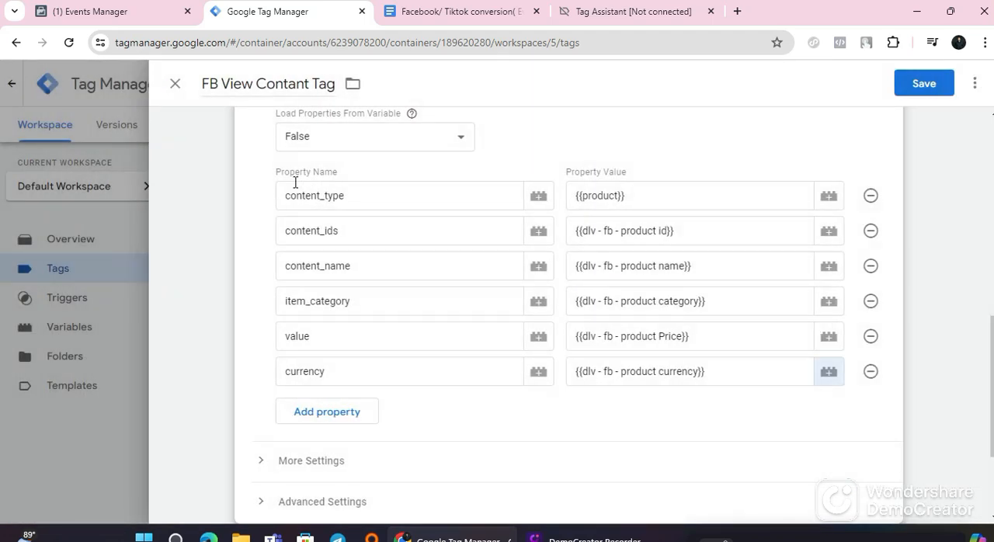
scroll(720, 238, down, 2)
click(901, 89)
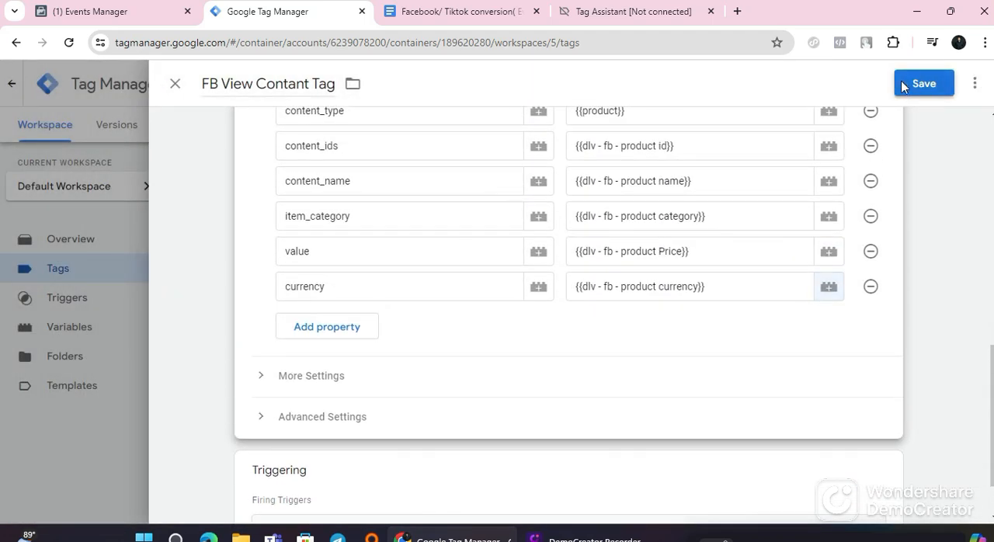
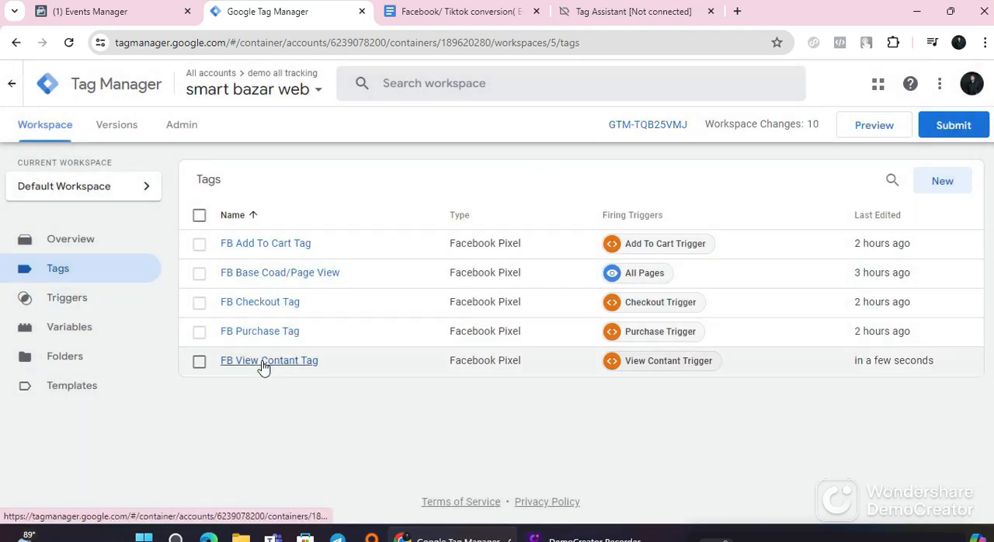
Step: Open the FB Add To Cart Tag and expand its Object Properties section
click(278, 247)
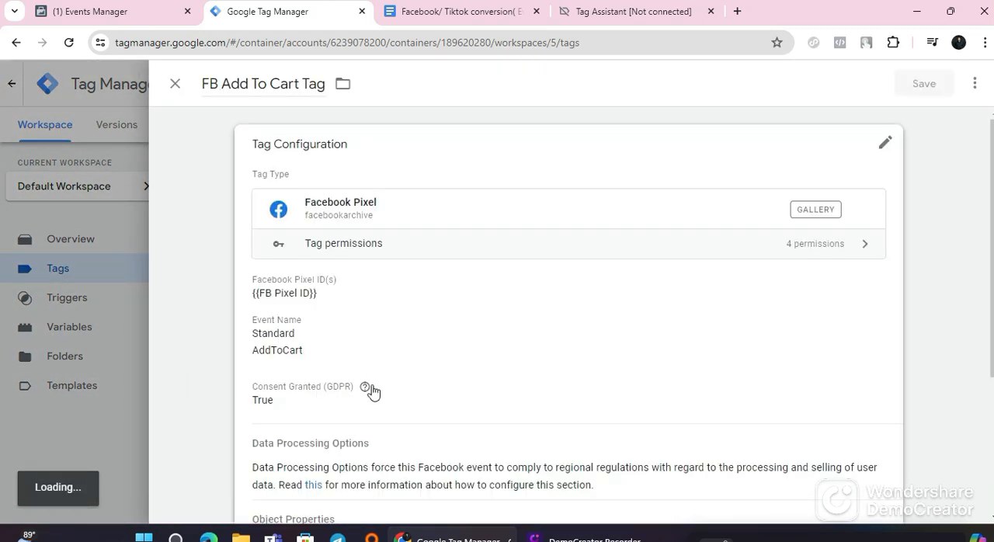
scroll(372, 393, down, 3)
click(598, 151)
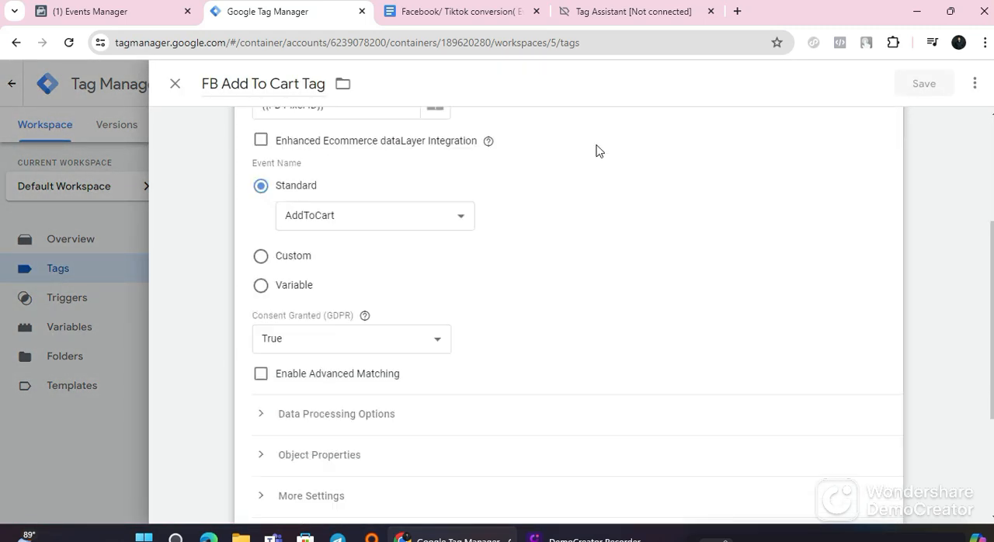
scroll(360, 386, down, 2)
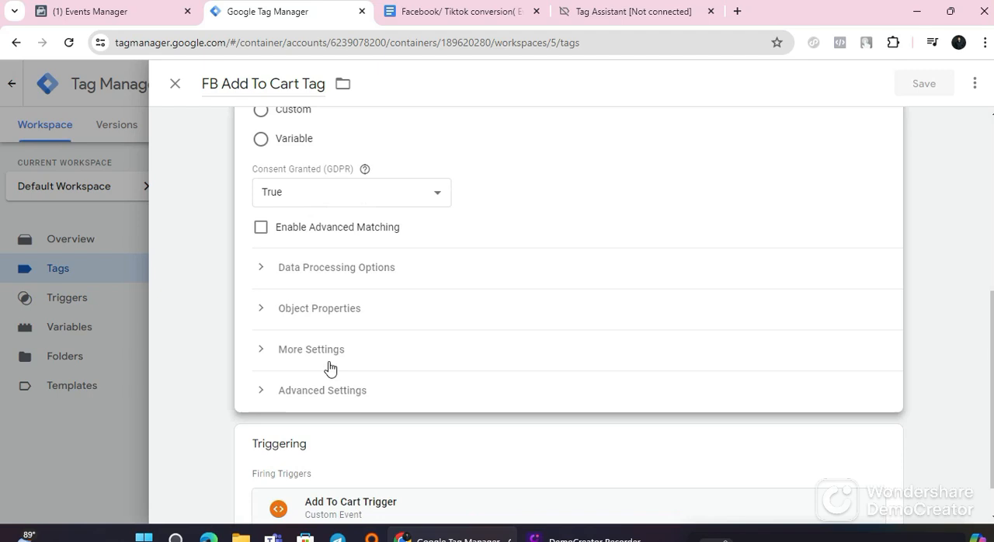
click(346, 309)
scroll(350, 318, down, 1)
scroll(348, 330, down, 1)
Step: Add six empty property rows to the FB Add To Cart Tag's object properties
click(345, 259)
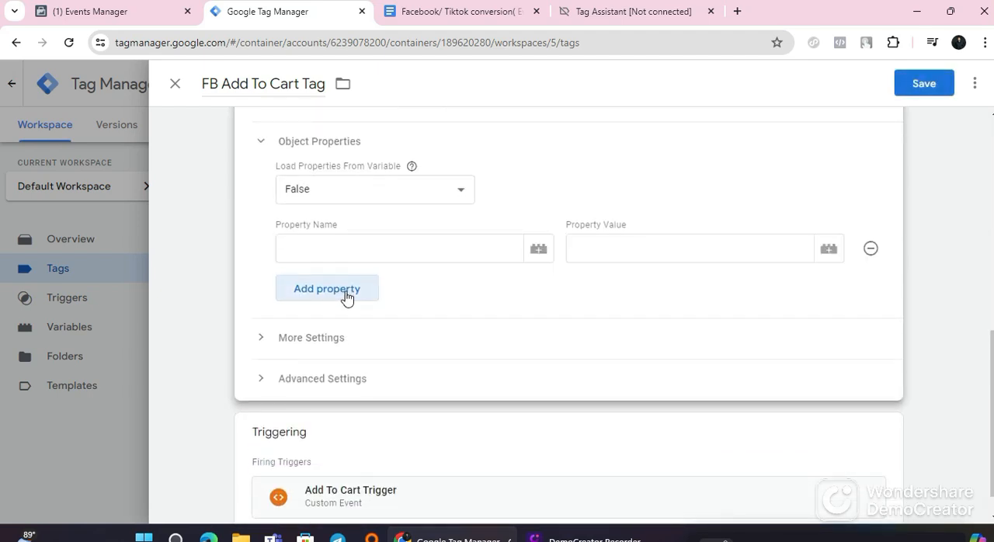
click(346, 294)
click(347, 326)
click(347, 360)
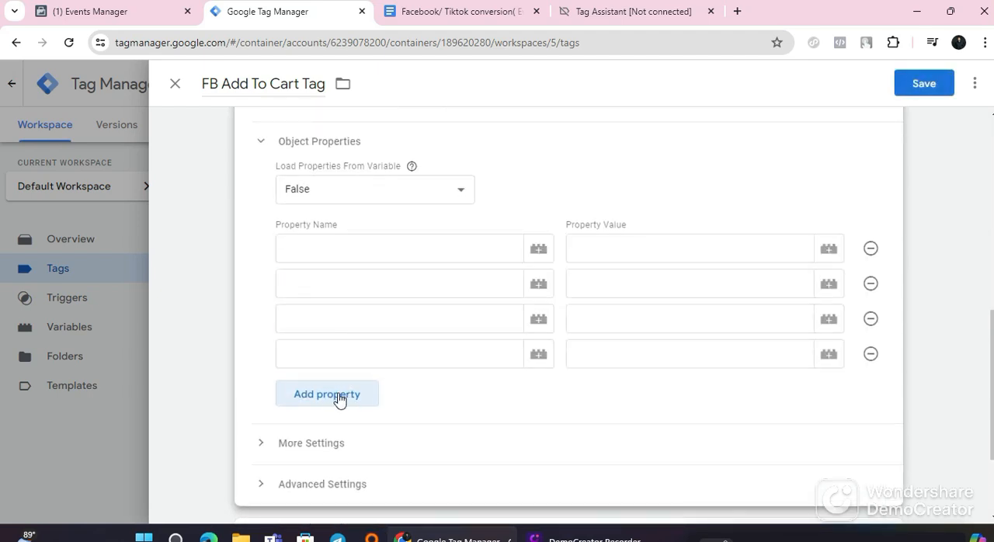
click(339, 397)
click(339, 429)
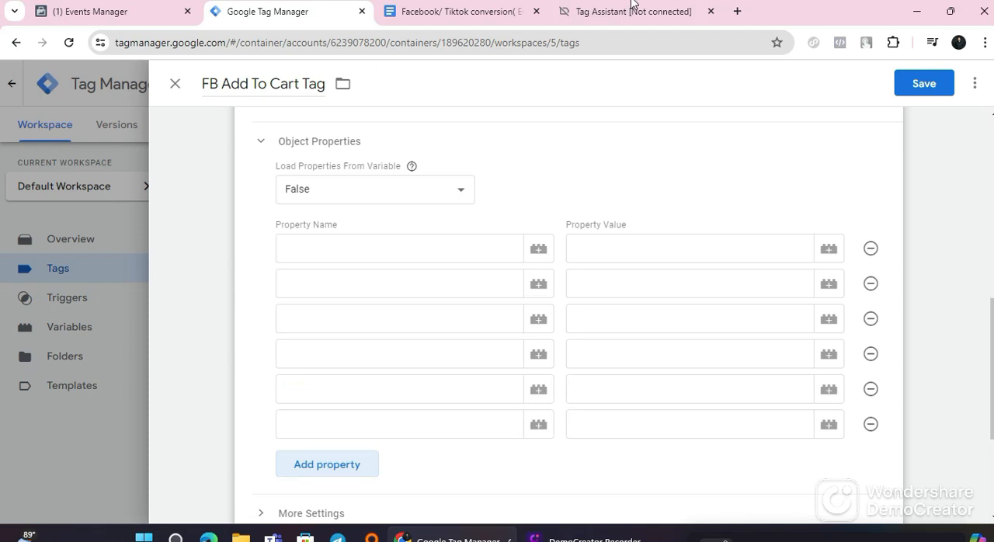
Step: Copy content_type from the guide's Add To Cart table, paste it as the first property name in Tag Manager, and return to the guide
click(483, 12)
scroll(329, 365, down, 5)
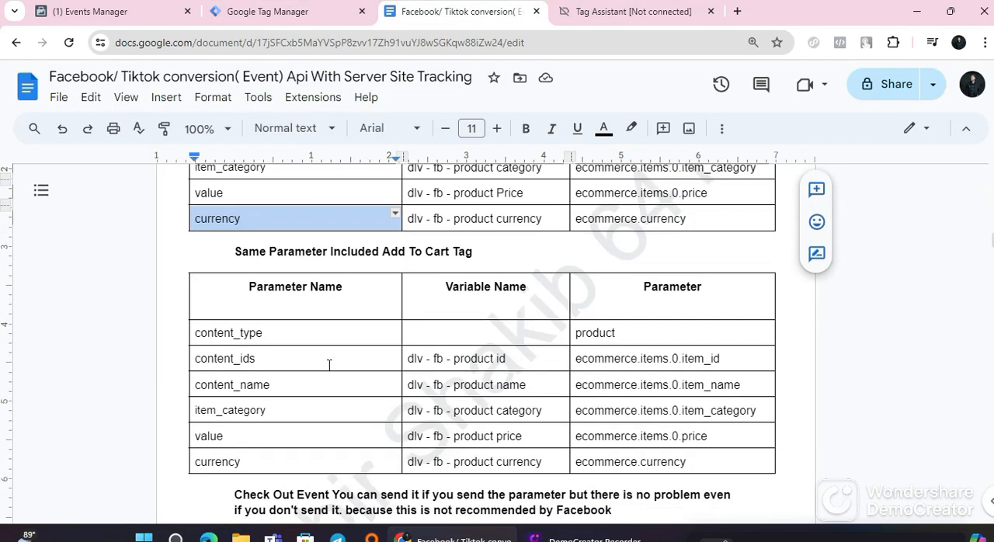
double_click(242, 191)
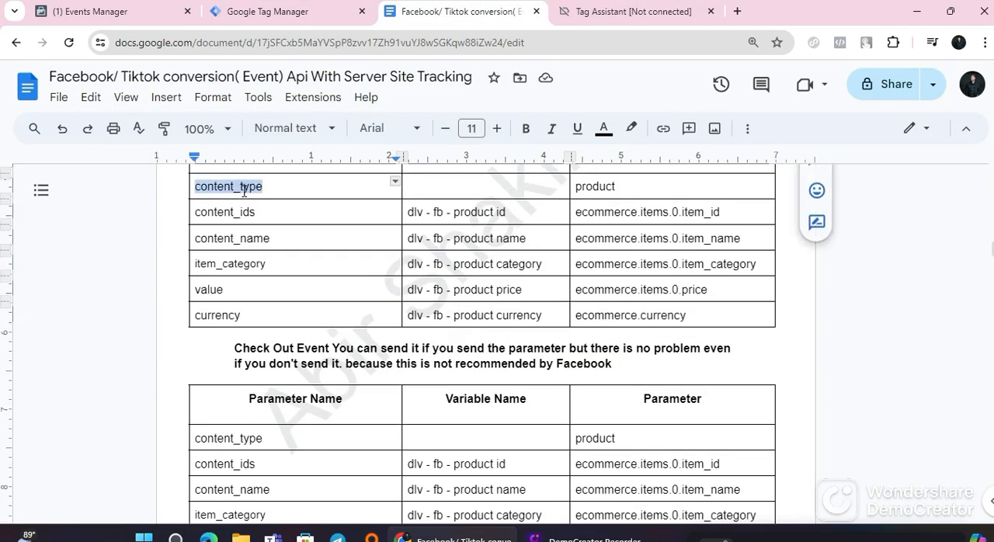
right_click(243, 191)
click(314, 168)
key(ctrl+shift+Tab)
click(316, 247)
right_click(318, 246)
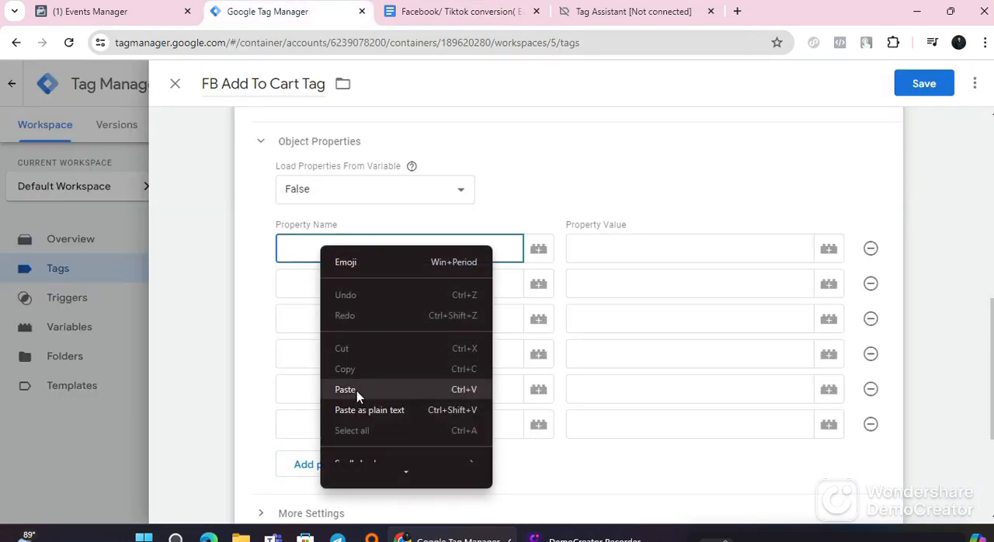
click(345, 389)
click(327, 285)
click(452, 3)
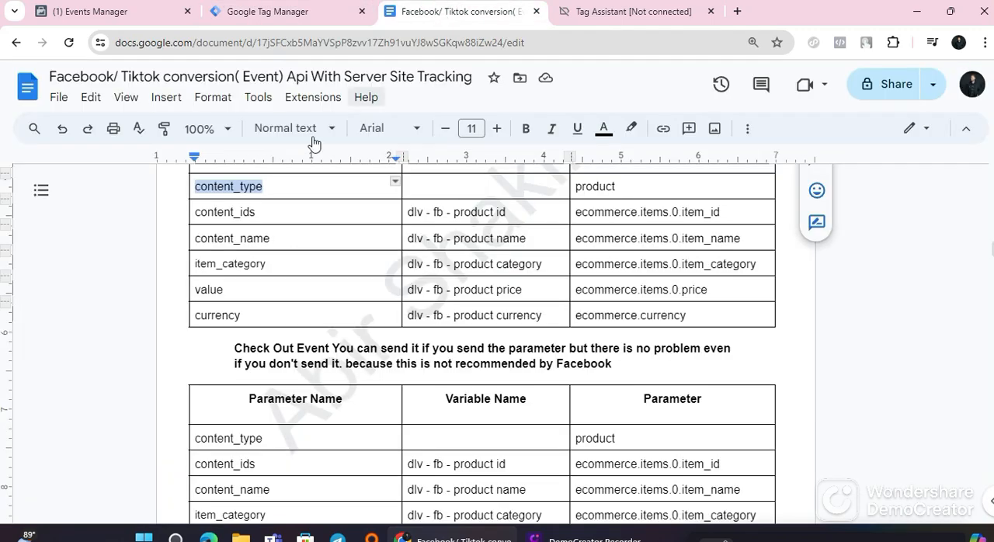
click(233, 215)
right_click(240, 219)
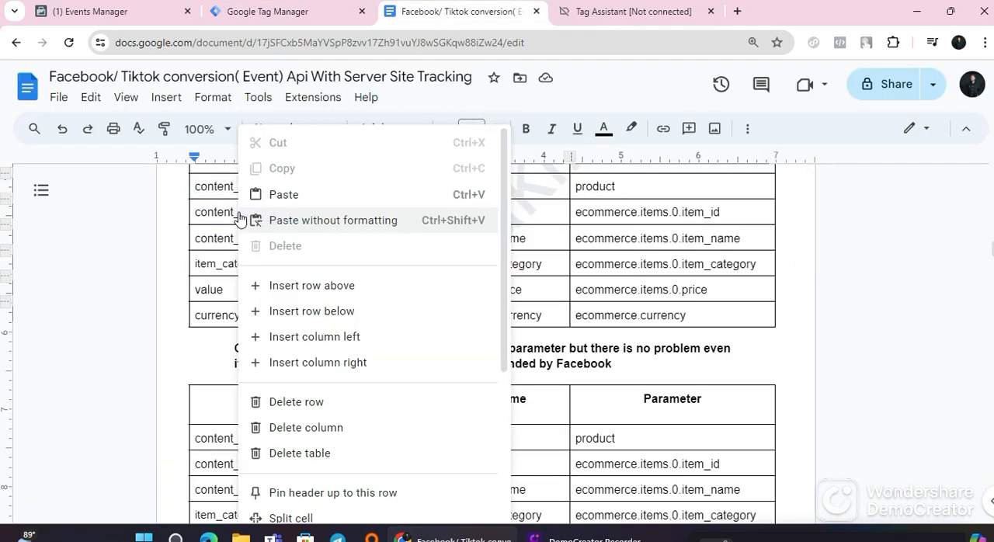
click(239, 218)
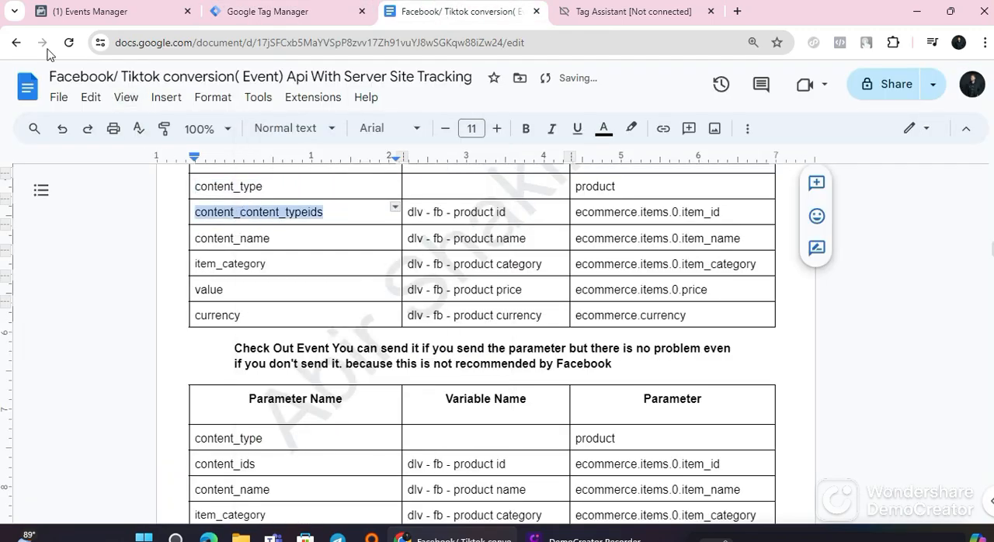
click(63, 130)
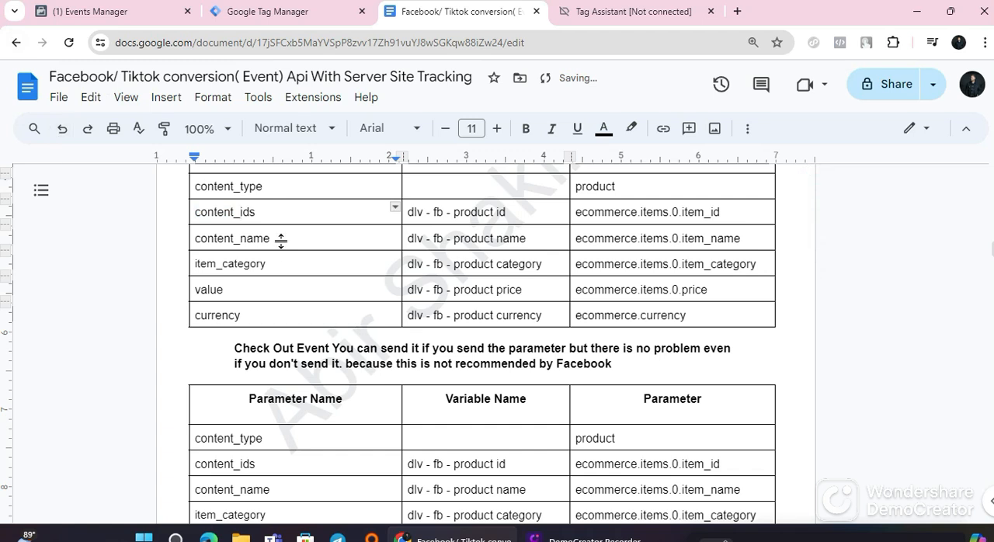
Step: Copy content_ids from the guide's Add To Cart table and paste it as the second property name in Tag Manager
double_click(270, 215)
right_click(268, 216)
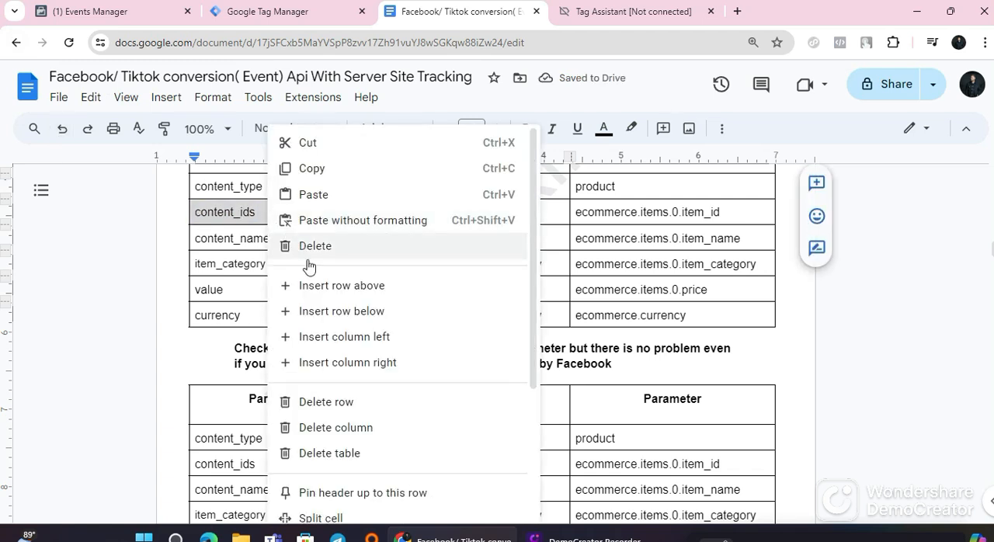
click(316, 177)
click(296, 19)
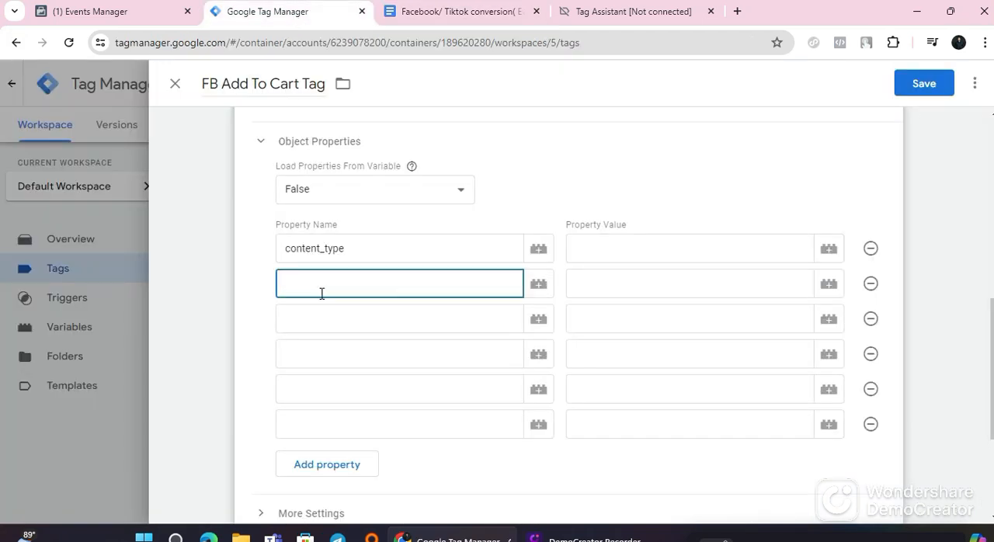
right_click(323, 292)
click(343, 178)
Step: Copy content_name from the guide's Add To Cart table and paste it as the third property name in Tag Manager
click(317, 318)
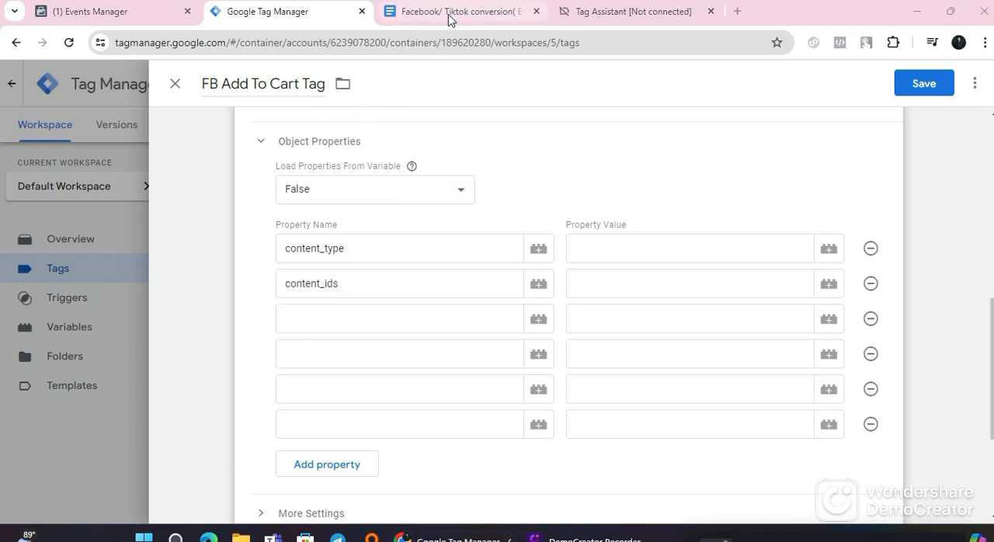
click(451, 15)
click(233, 238)
double_click(233, 239)
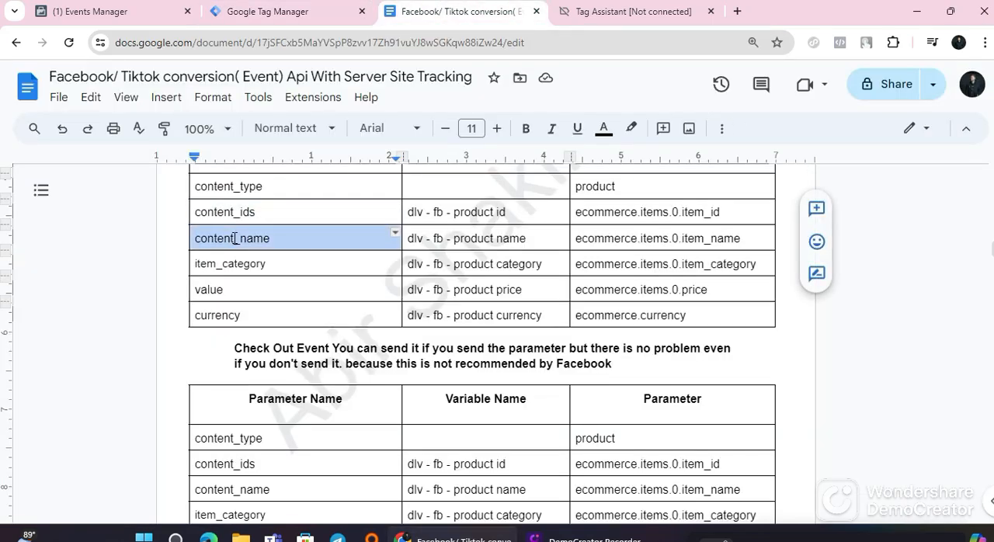
right_click(234, 238)
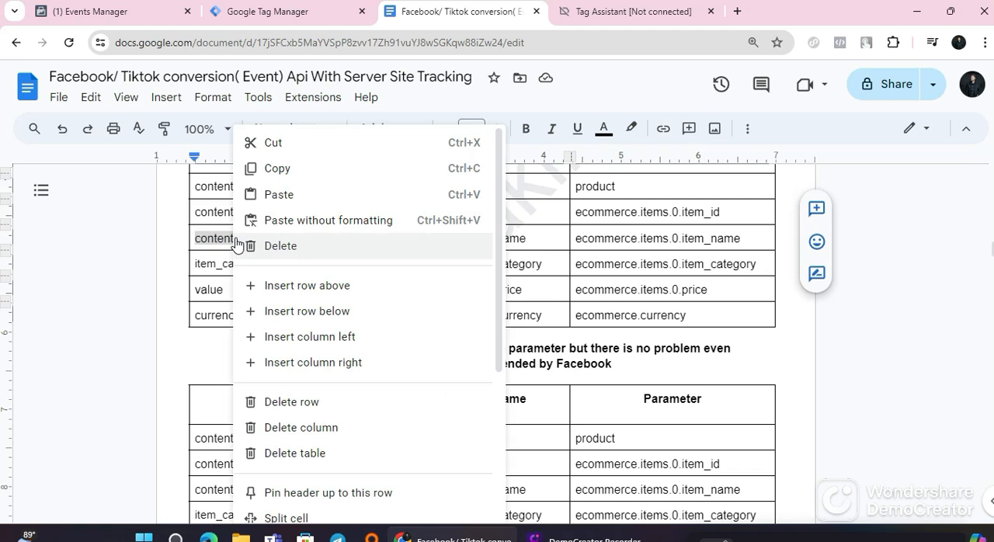
click(275, 166)
click(264, 16)
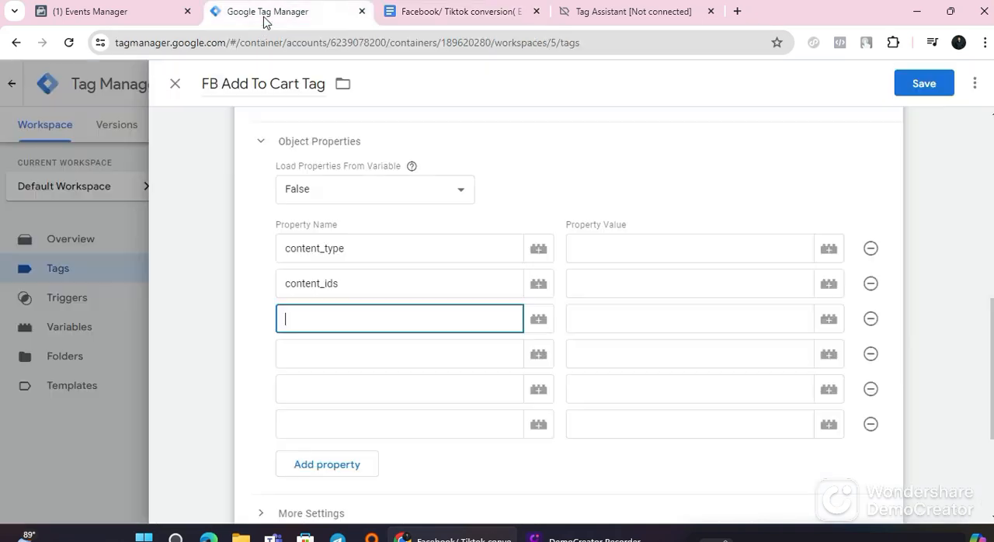
right_click(328, 321)
click(378, 187)
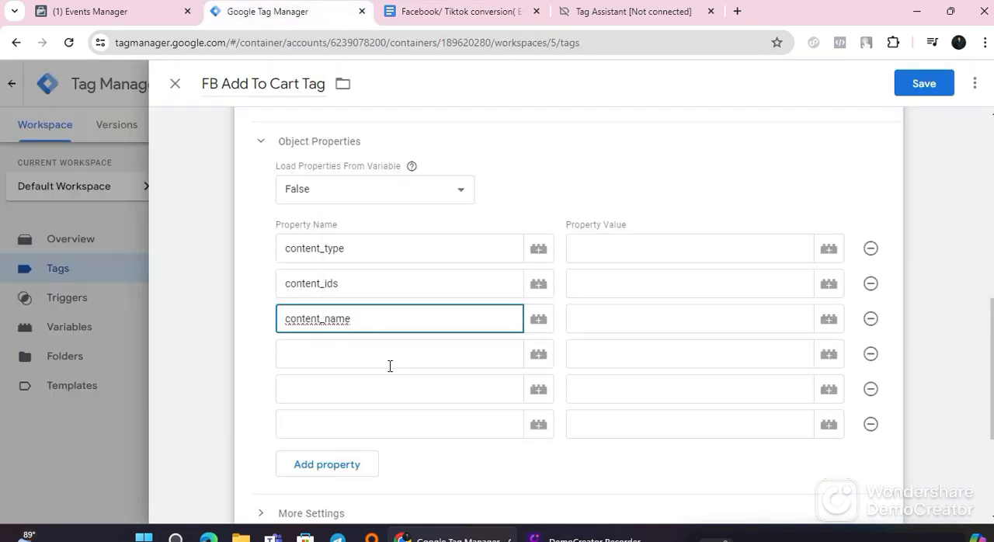
Step: Copy item_category from the guide's Add To Cart table and paste it as the fourth property name in Tag Manager
click(458, 11)
scroll(331, 259, down, 1)
click(257, 193)
double_click(255, 191)
right_click(250, 194)
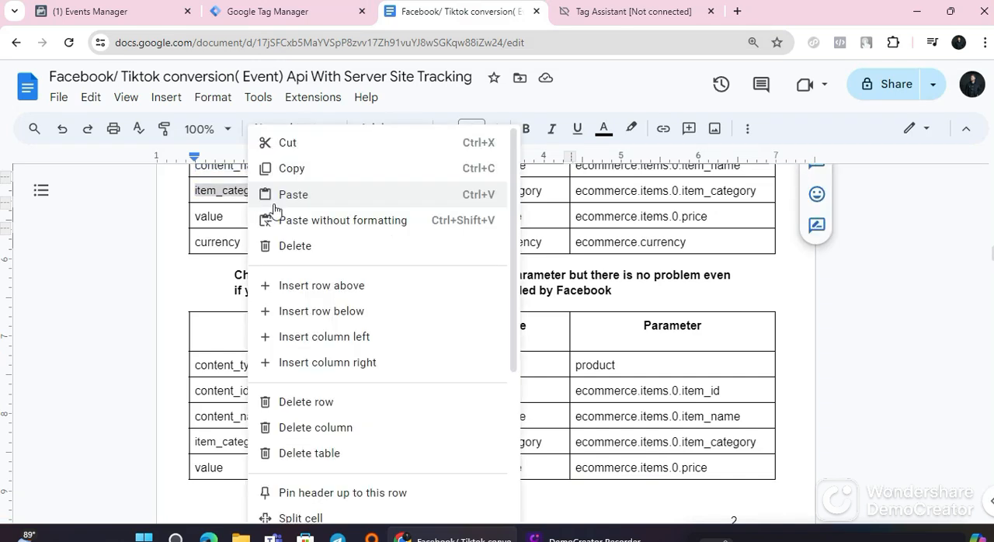
click(314, 166)
click(272, 10)
click(313, 344)
right_click(313, 346)
click(351, 188)
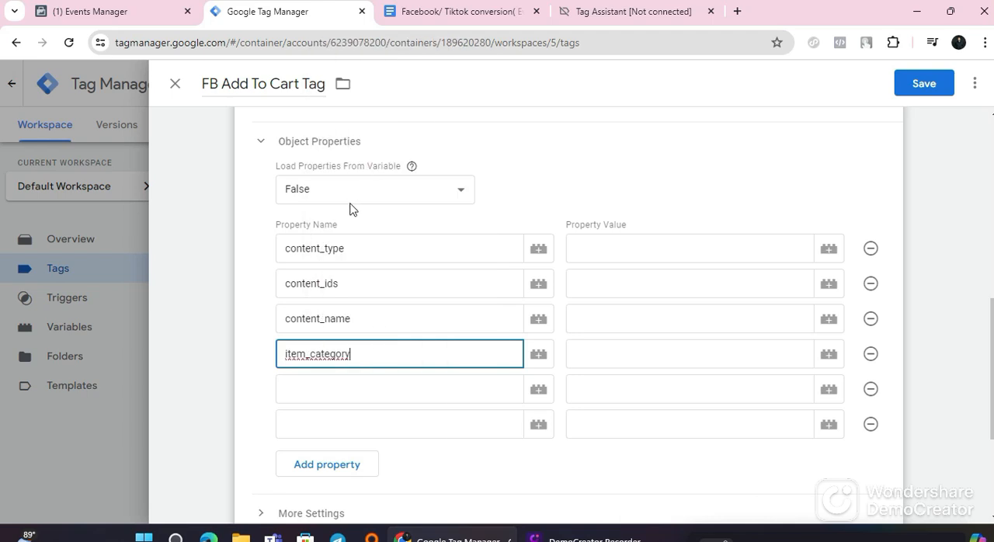
Step: Copy value from the guide's Add To Cart table and paste it as the fifth property name in Tag Manager
scroll(350, 208, down, 2)
click(344, 224)
click(341, 244)
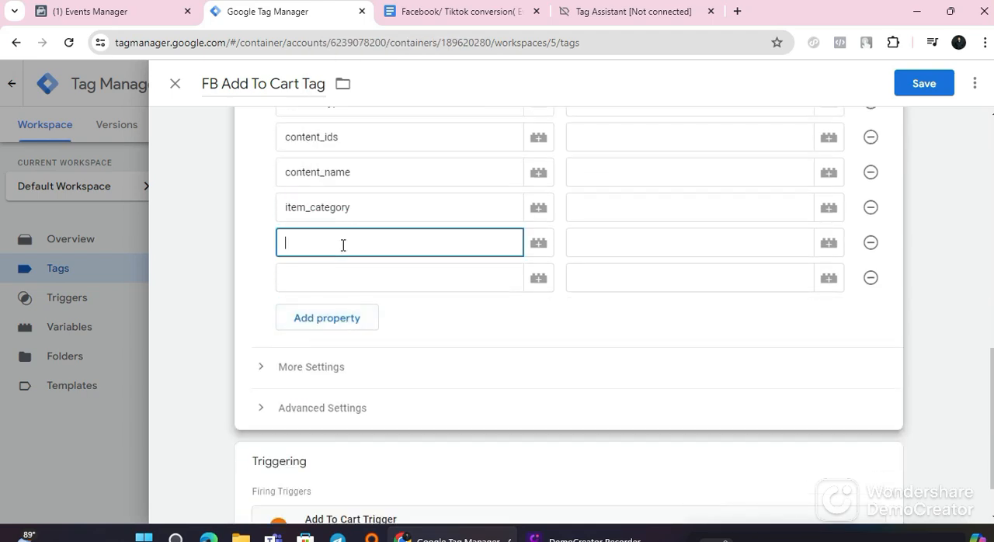
click(447, 11)
click(229, 215)
triple_click(228, 215)
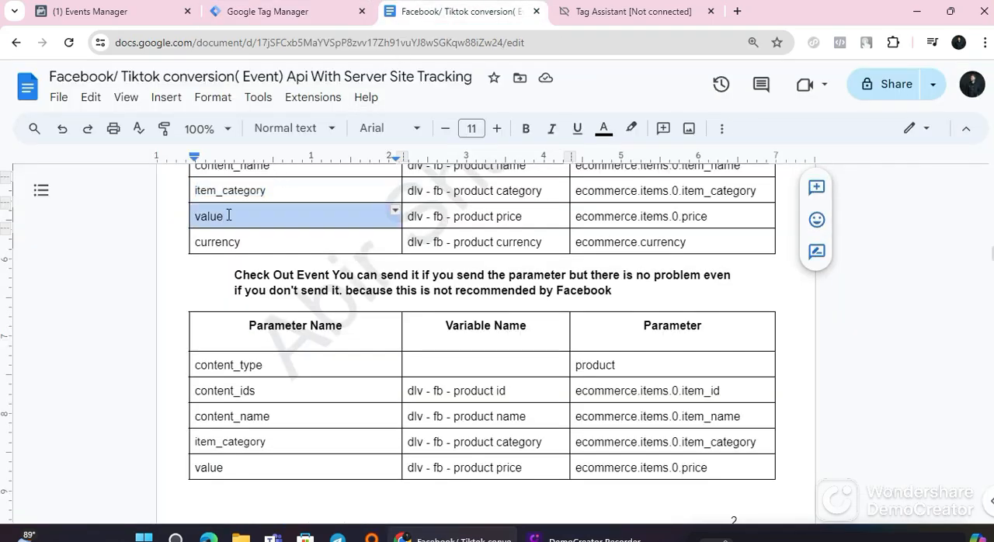
right_click(228, 215)
click(272, 169)
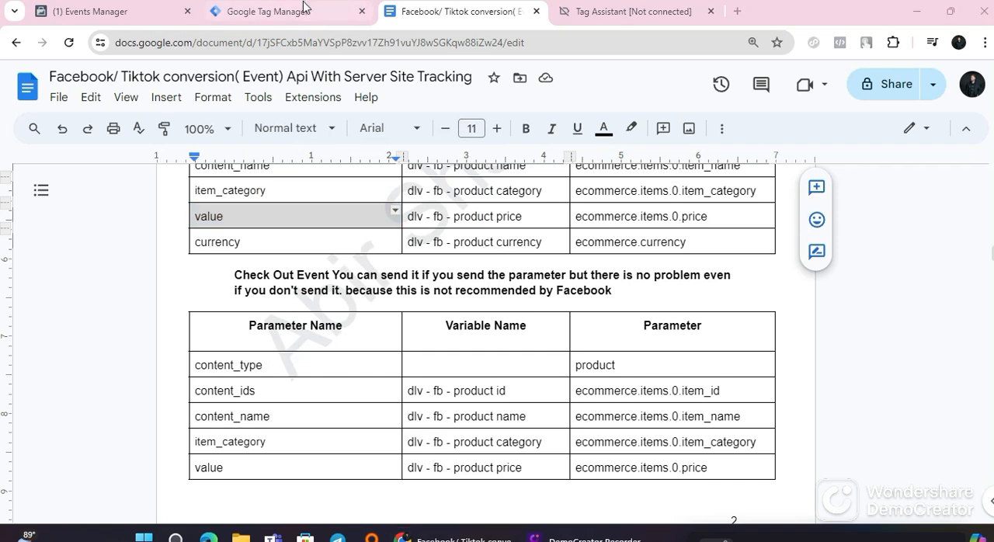
click(303, 11)
right_click(334, 239)
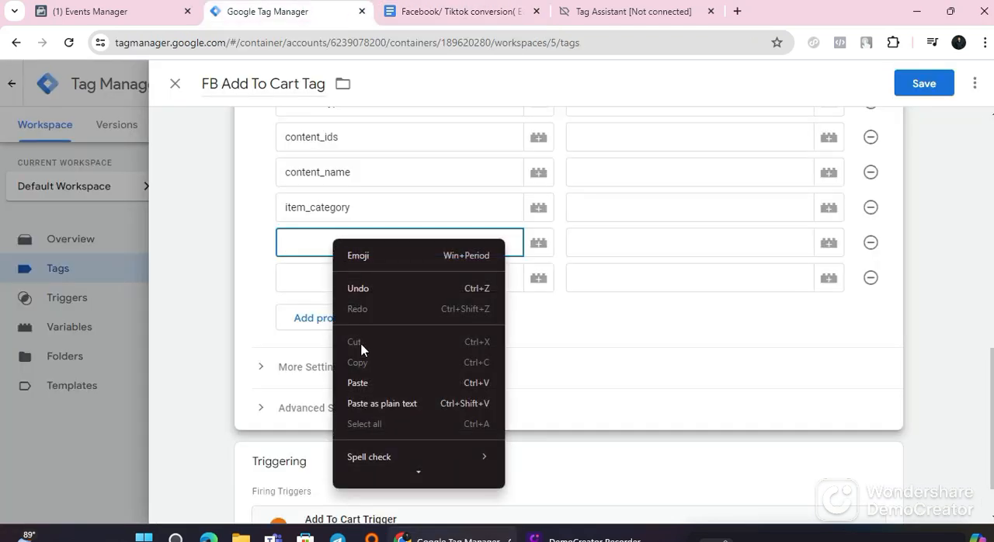
click(365, 381)
Step: Copy currency from the guide's Add To Cart table and paste it as the sixth property name in Tag Manager
click(333, 267)
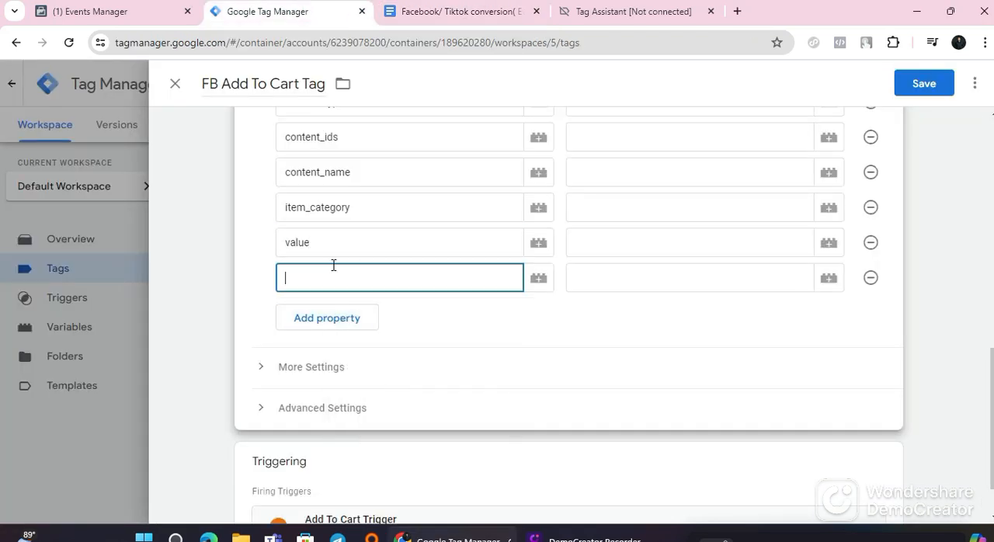
click(439, 12)
double_click(217, 242)
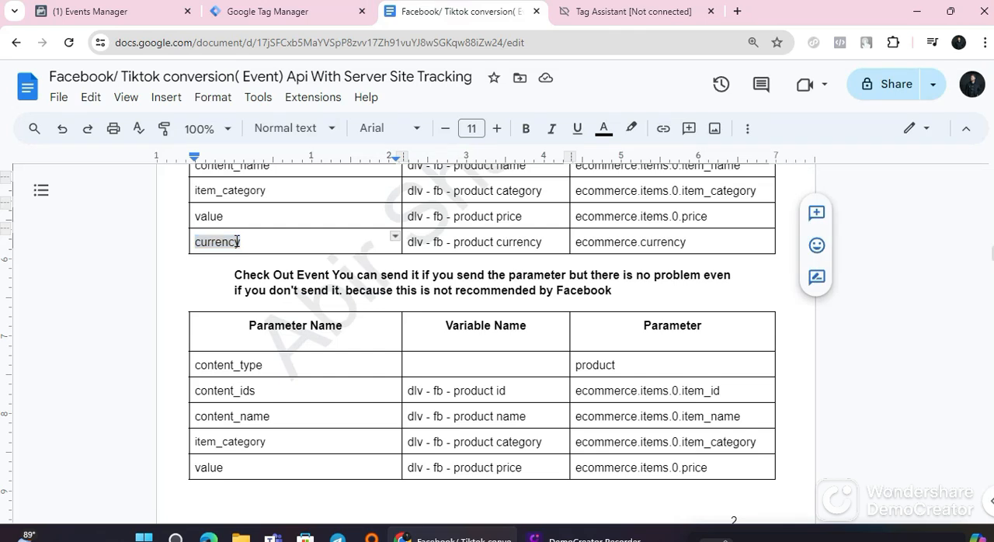
right_click(237, 242)
click(280, 169)
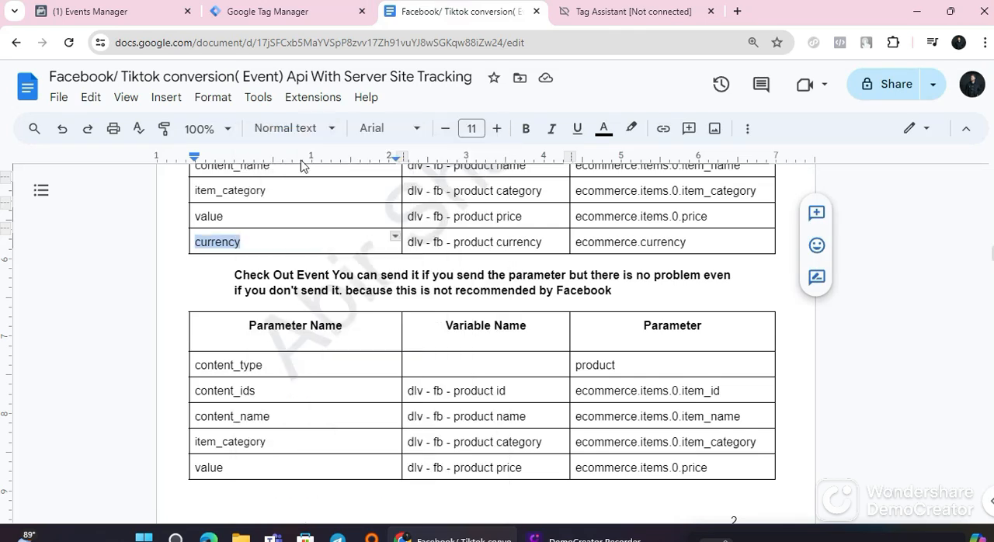
click(264, 12)
right_click(316, 279)
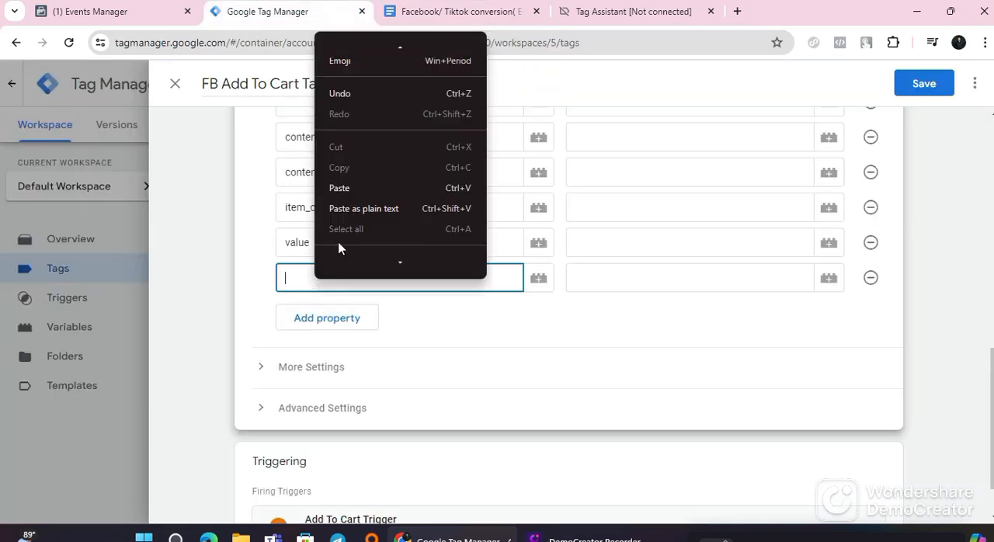
click(337, 251)
Step: Assign the variable product to the content_type property and dlv - fb - product id to content_ids
scroll(417, 398, up, 1)
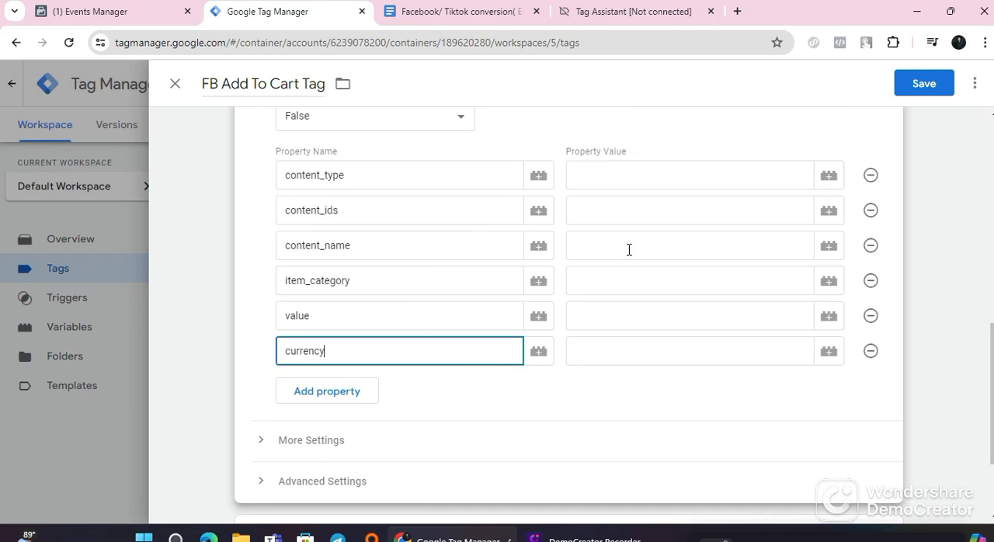
scroll(796, 311, up, 1)
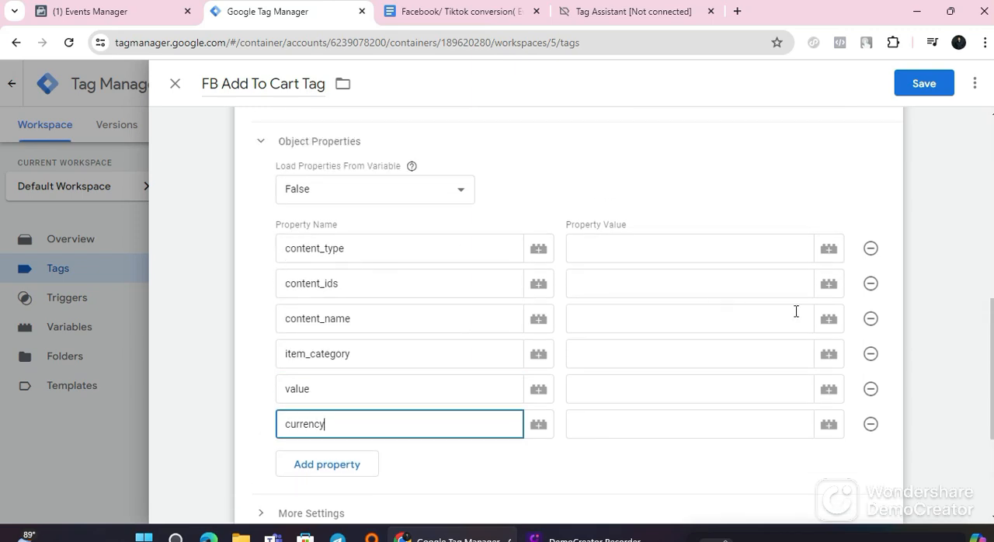
click(829, 250)
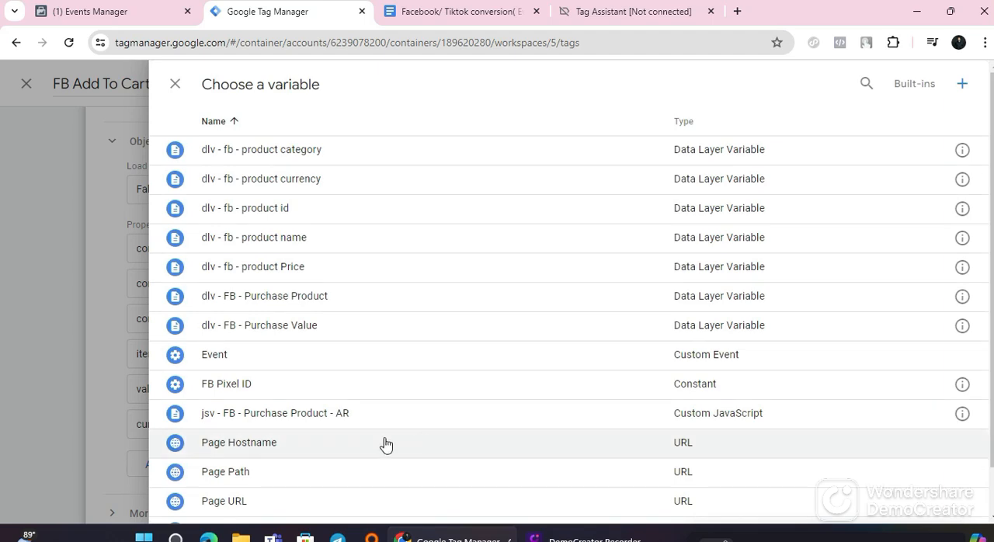
scroll(262, 499, down, 1)
click(239, 481)
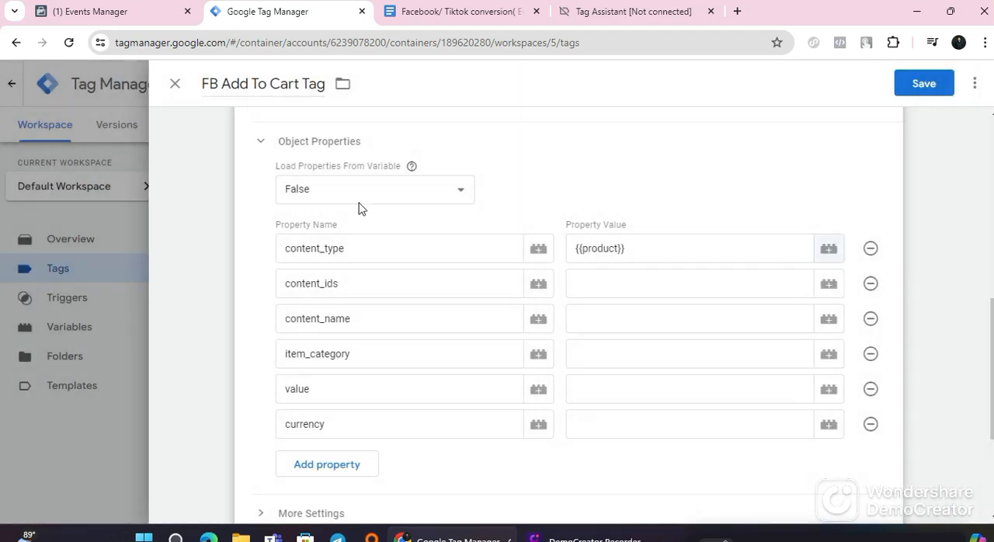
click(828, 286)
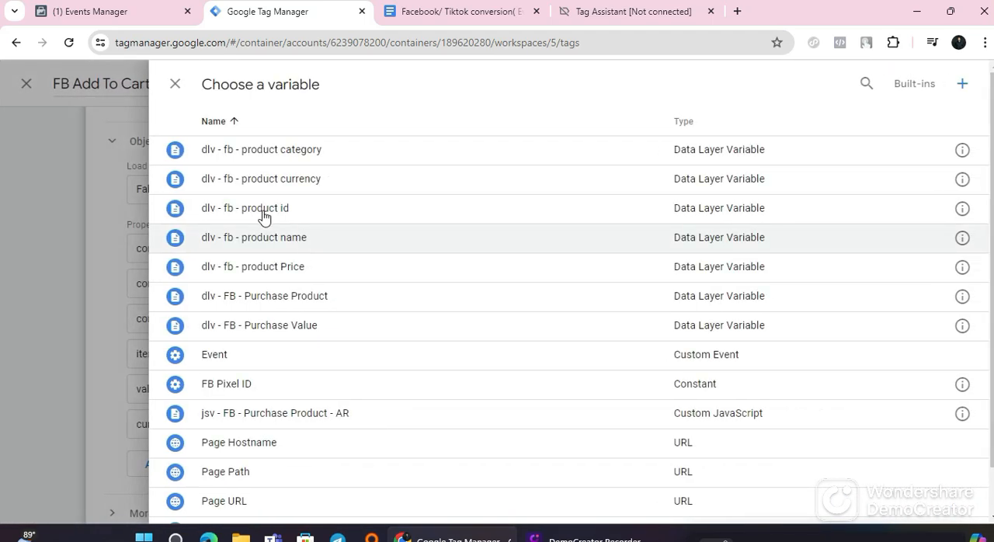
click(269, 209)
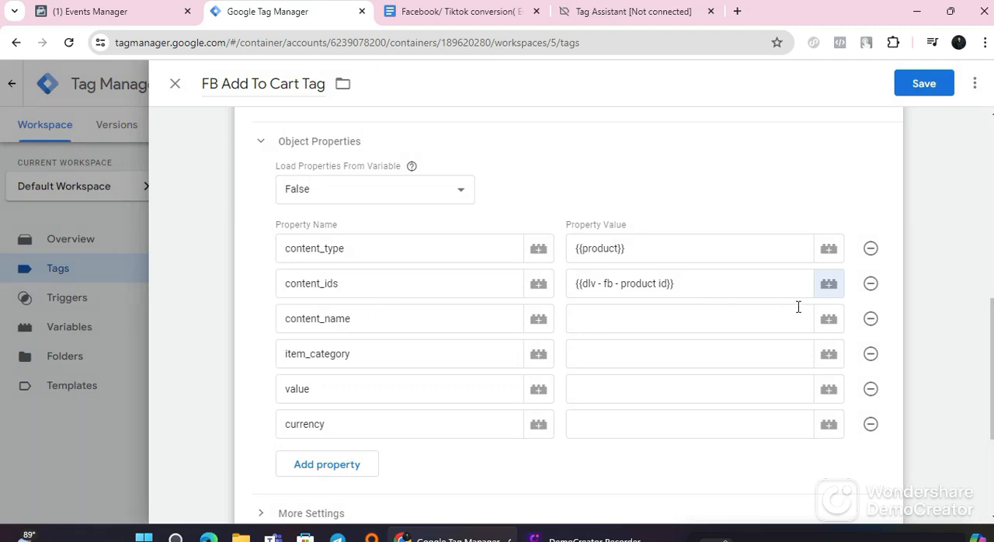
Step: Assign the variable dlv - fb - product name to content_name and dlv - fb - product category to item_category
click(828, 325)
click(290, 239)
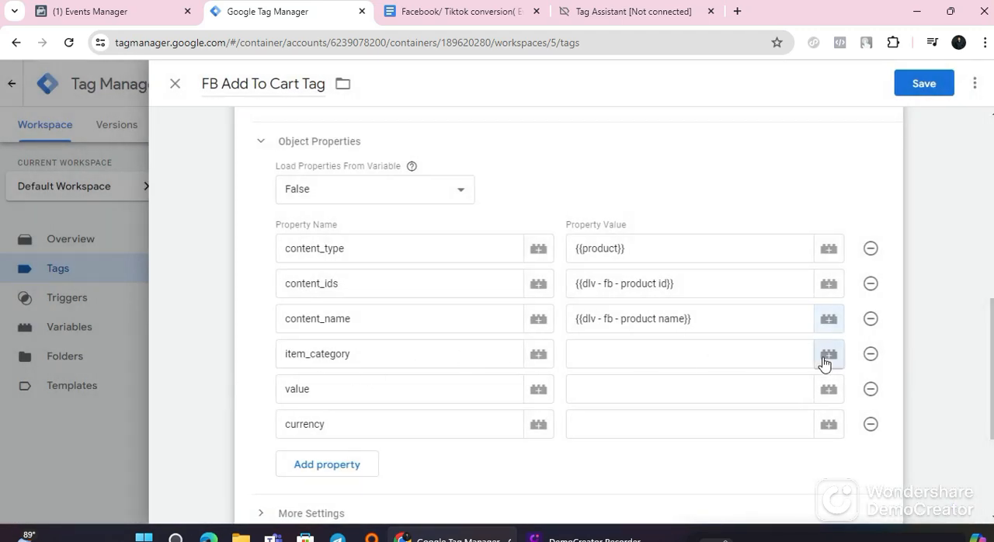
click(829, 354)
click(278, 152)
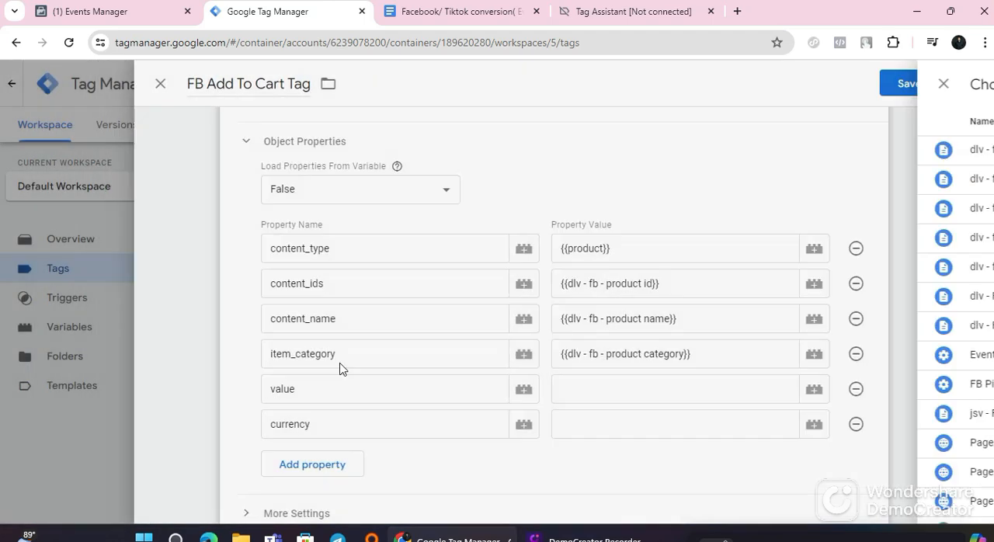
Step: Assign dlv - fb - product Price to value and dlv - fb - product currency to currency, saving the FB Add To Cart Tag
click(830, 397)
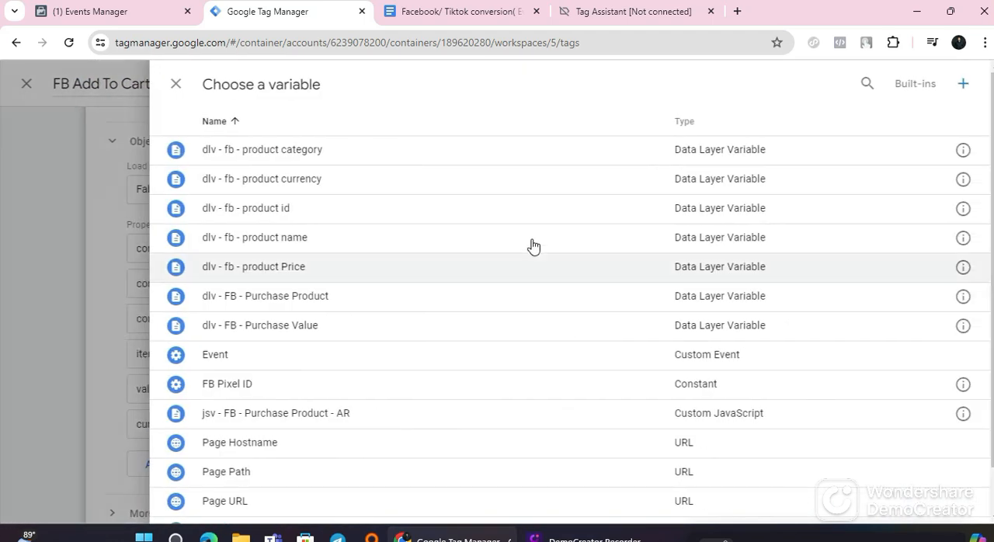
click(326, 276)
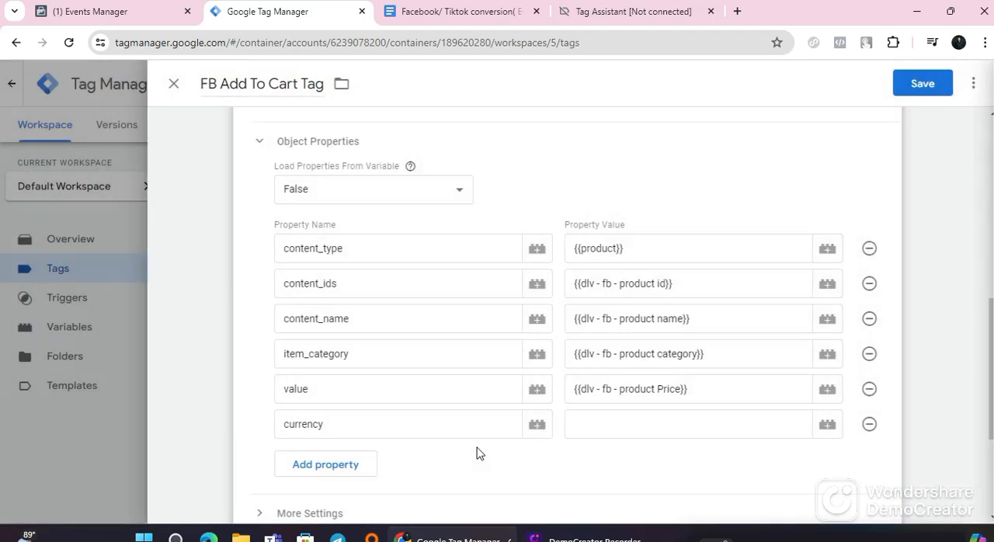
click(828, 354)
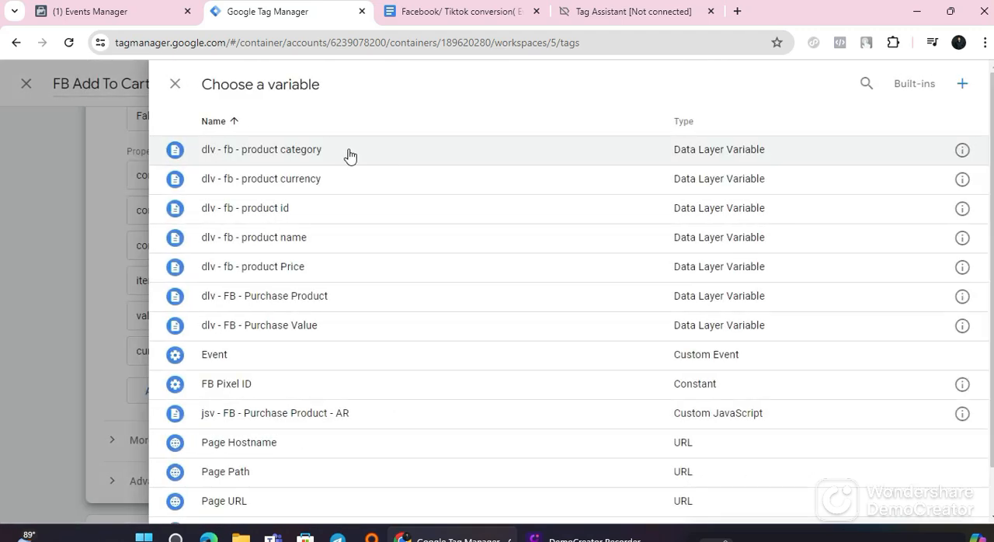
click(337, 186)
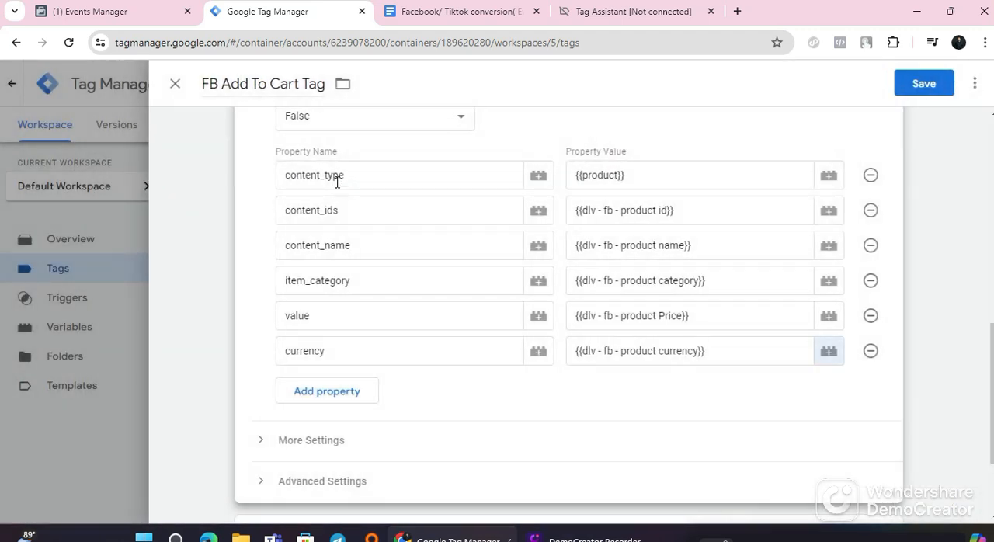
click(901, 92)
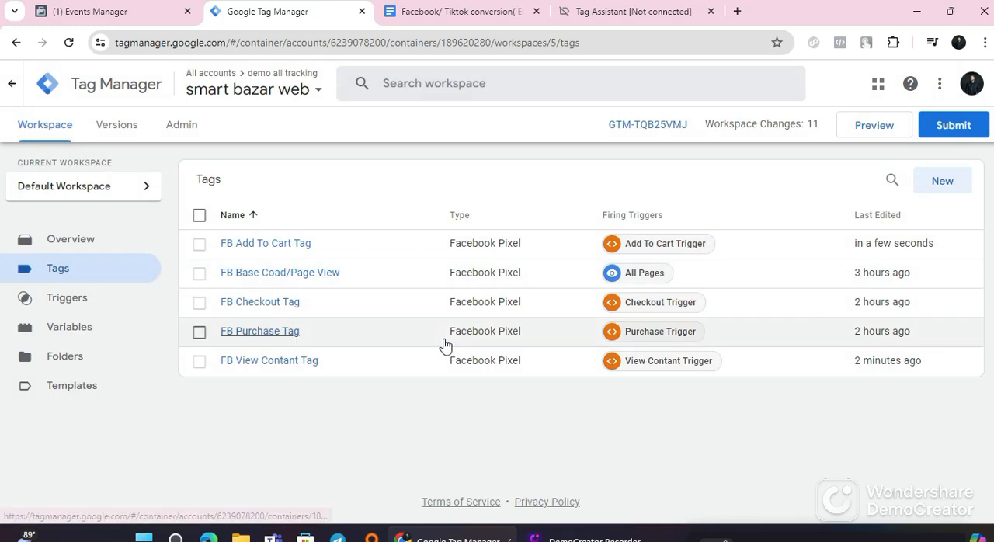
Step: Open the FB Checkout Tag for editing and expand its Object Properties
click(264, 303)
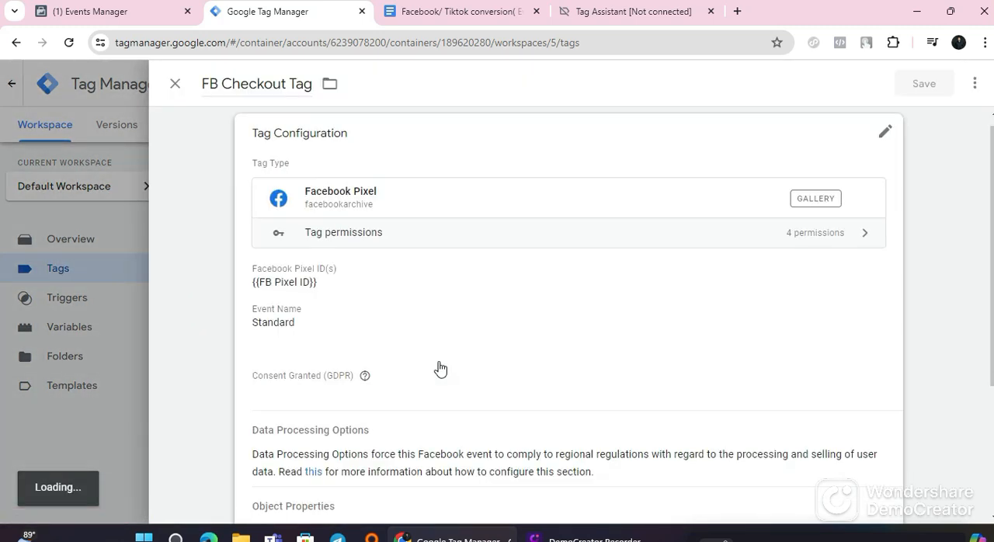
scroll(441, 369, down, 3)
click(572, 139)
scroll(402, 295, down, 1)
click(355, 309)
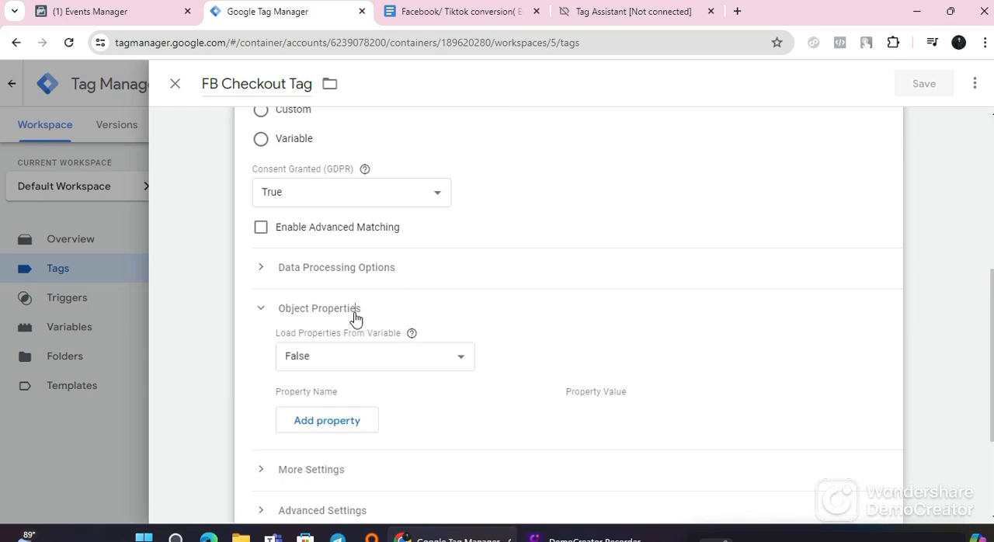
Step: Consult the guide's Check Out parameter table and add five empty object property rows to the FB Checkout Tag
scroll(355, 310, down, 1)
click(478, 16)
scroll(324, 336, down, 1)
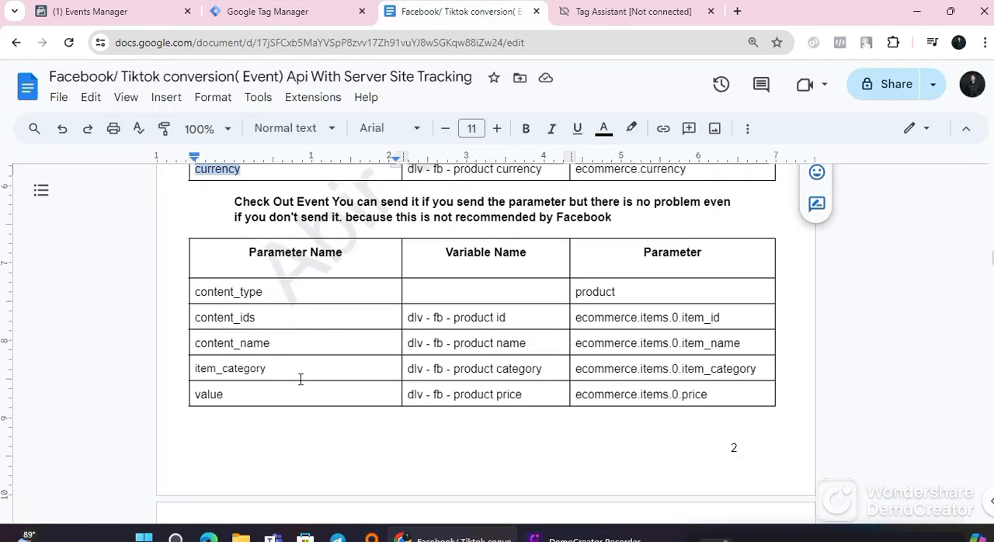
click(317, 11)
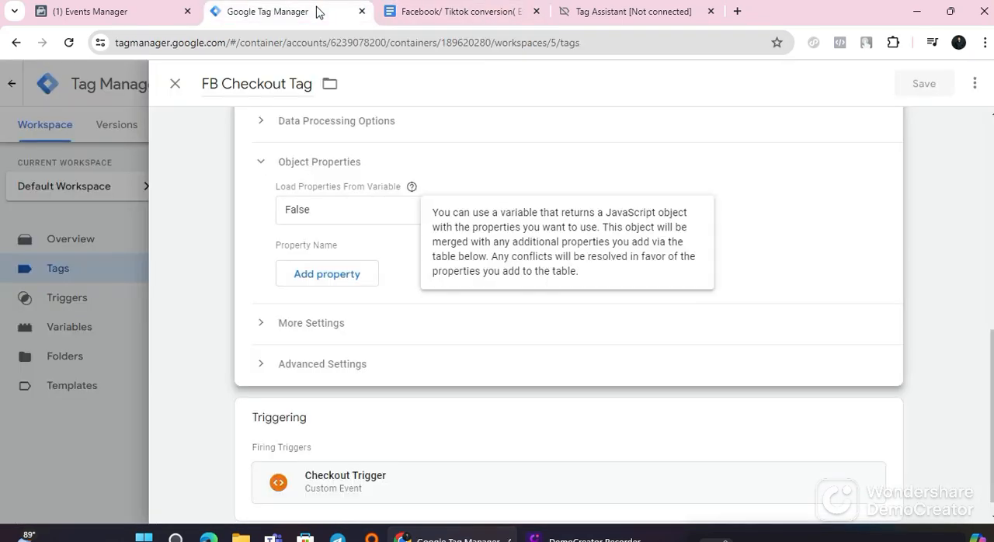
click(333, 275)
click(324, 309)
click(326, 345)
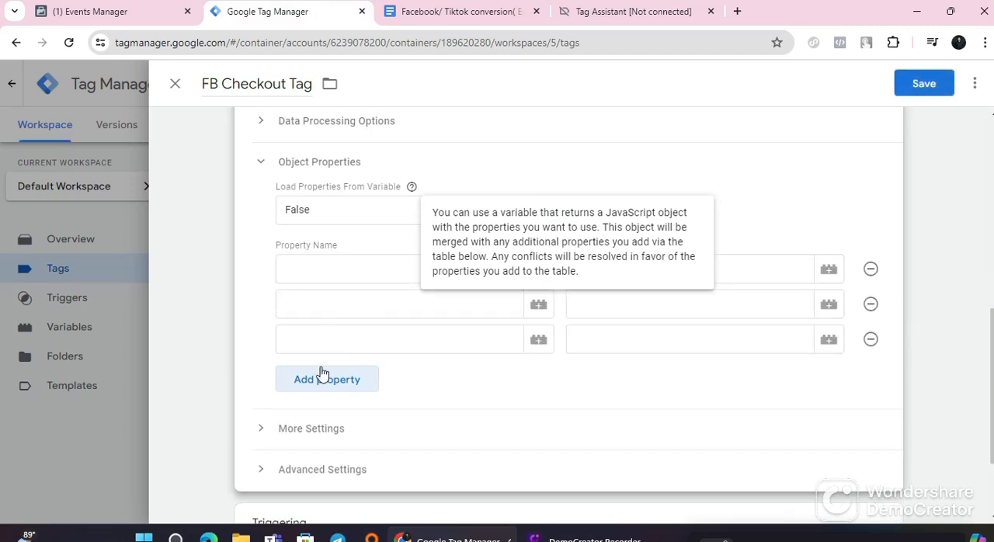
click(323, 381)
click(322, 411)
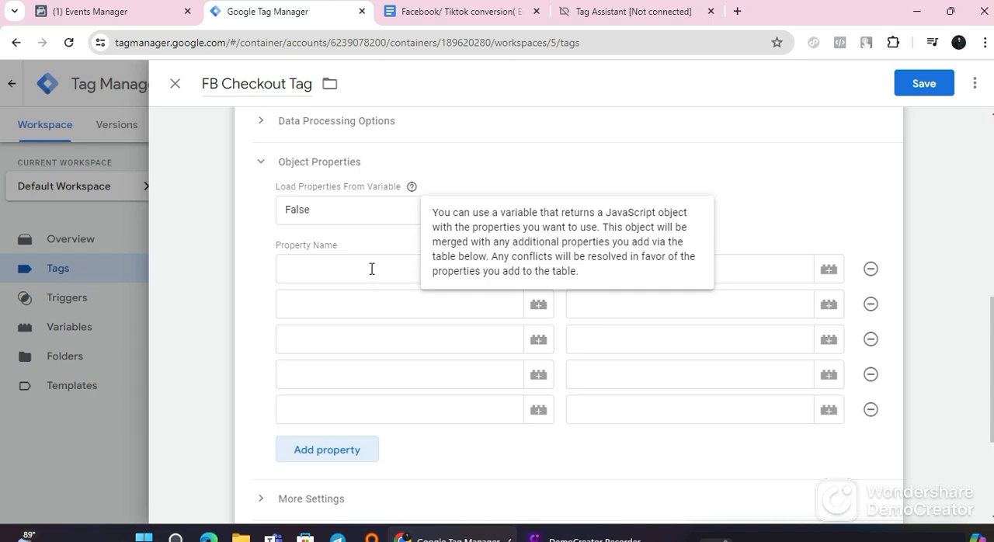
click(862, 160)
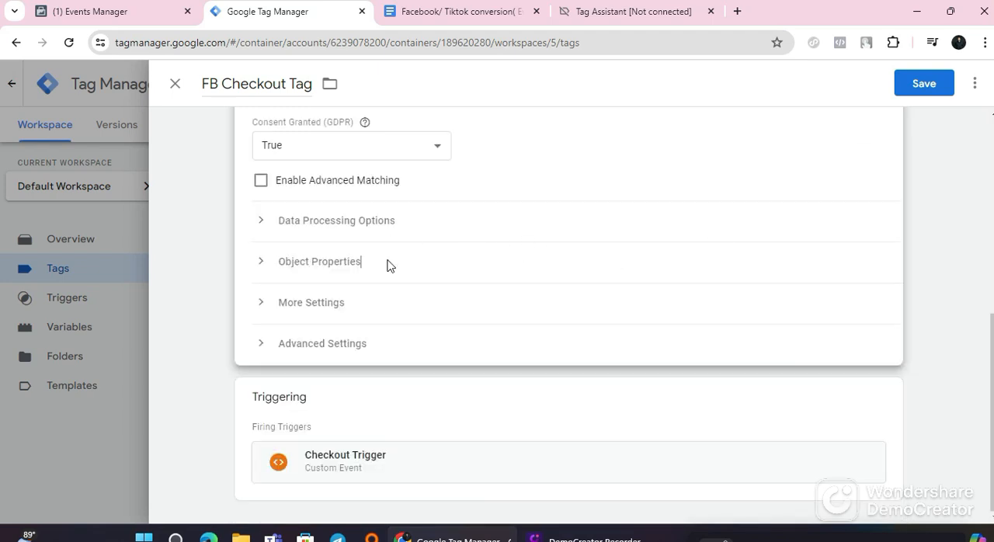
click(326, 262)
scroll(433, 333, down, 2)
Step: Copy content_type from the guide's Check Out table and paste it as the first property name in Tag Manager
click(458, 11)
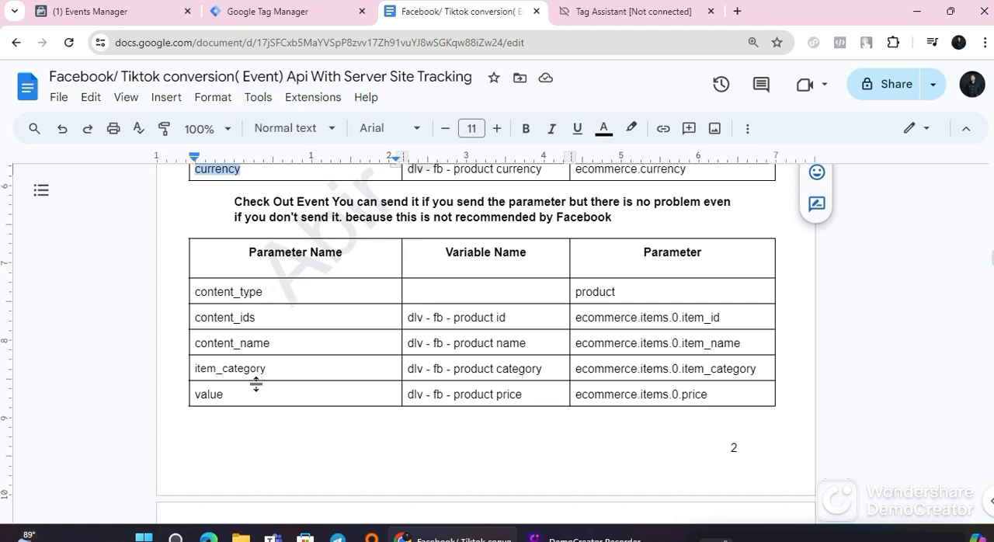
scroll(269, 244, up, 1)
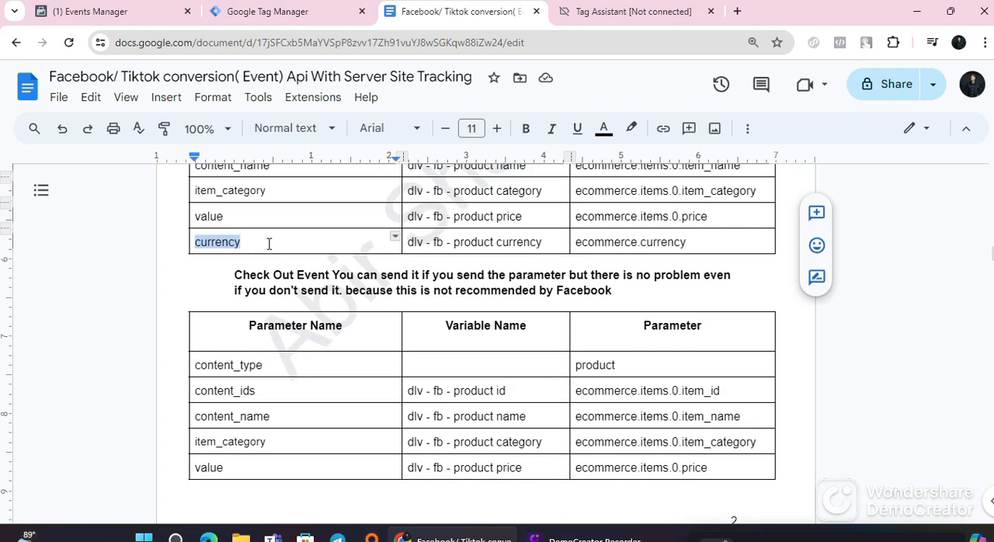
scroll(261, 247, down, 1)
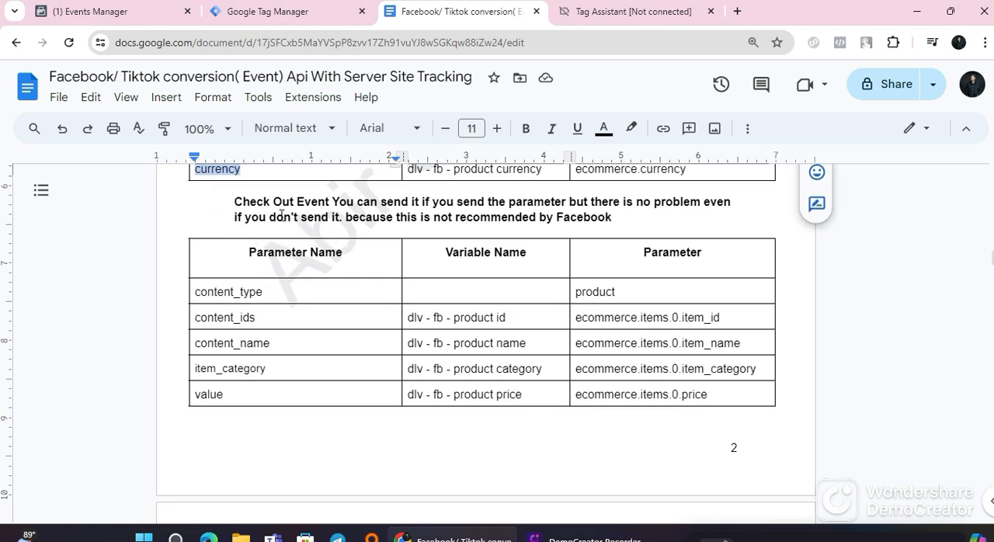
triple_click(263, 293)
triple_click(263, 293)
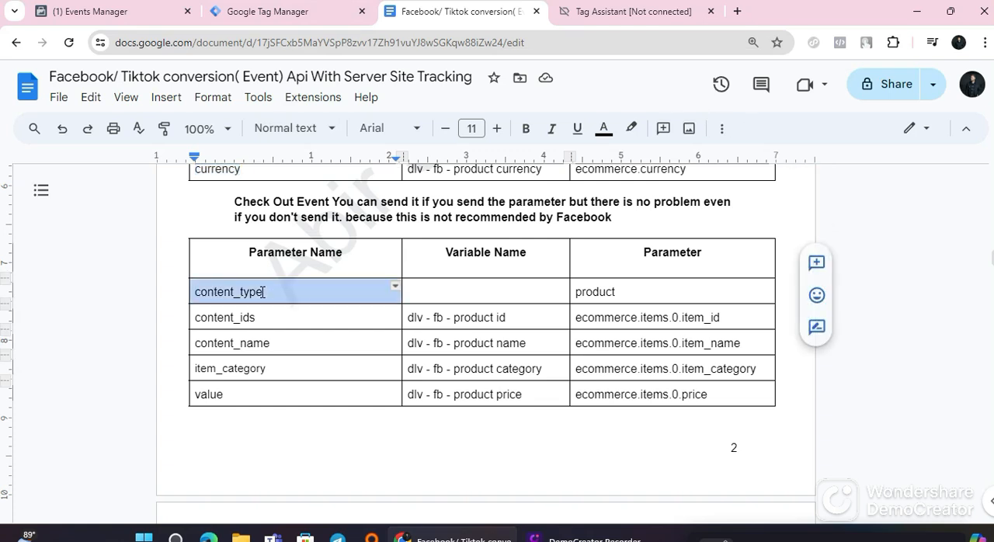
right_click(262, 292)
click(334, 168)
click(272, 14)
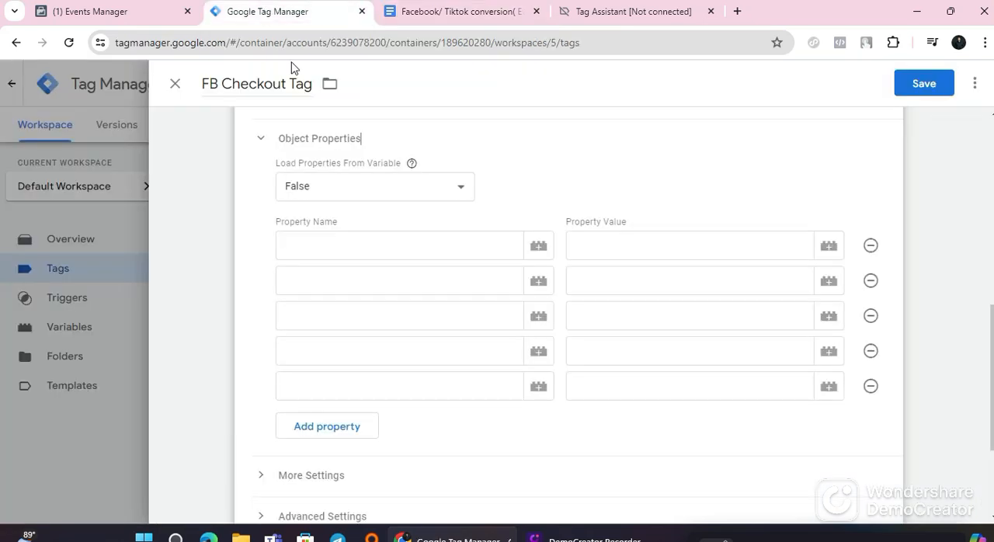
click(312, 257)
right_click(315, 248)
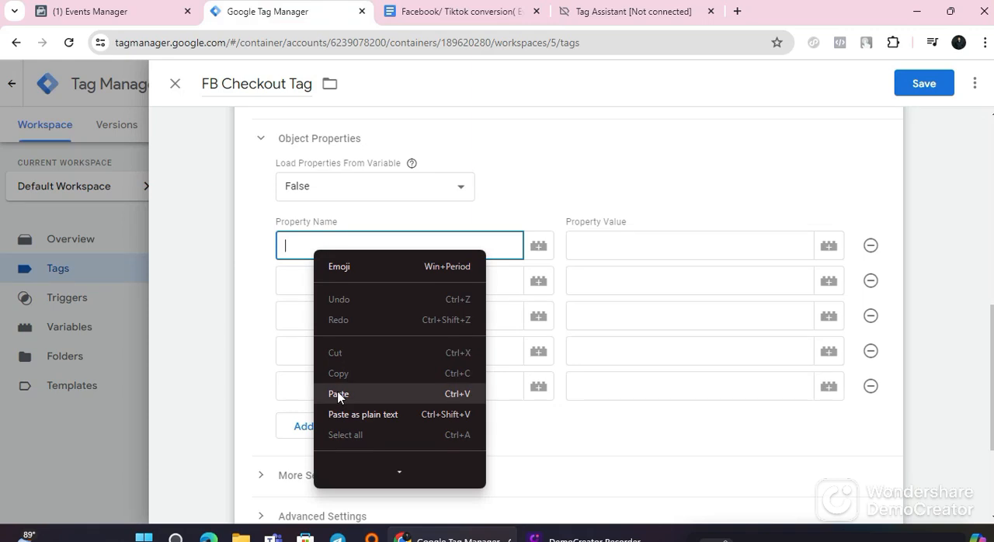
click(309, 392)
Step: Copy content_ids from the guide's Check Out table and paste it as the second property name in Tag Manager
click(346, 287)
click(432, 12)
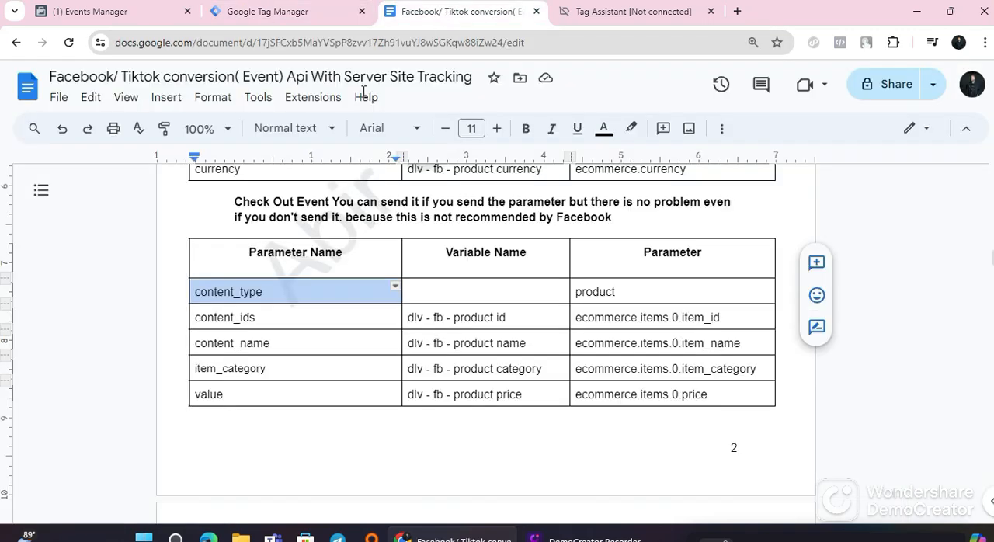
double_click(236, 318)
right_click(236, 318)
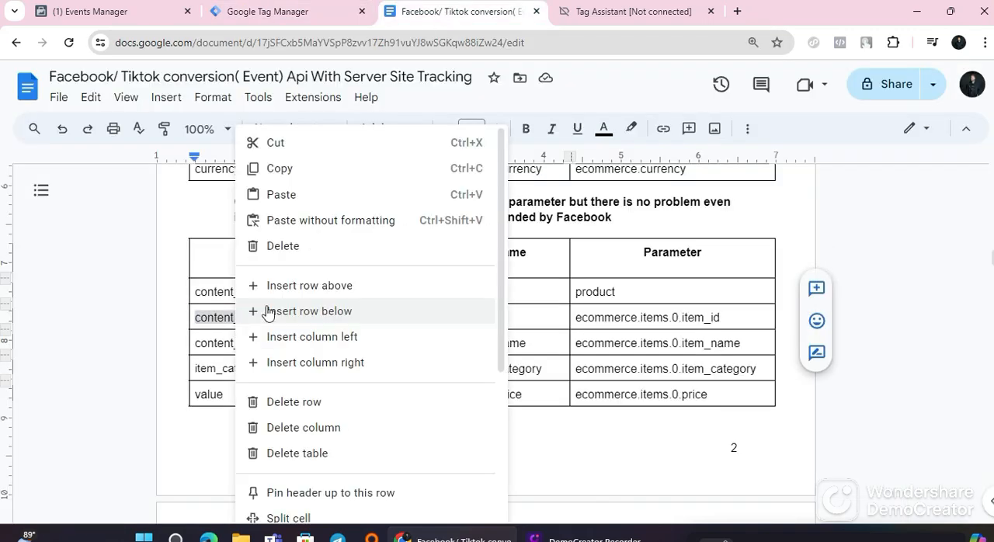
click(301, 170)
click(267, 11)
click(318, 271)
right_click(316, 279)
click(357, 190)
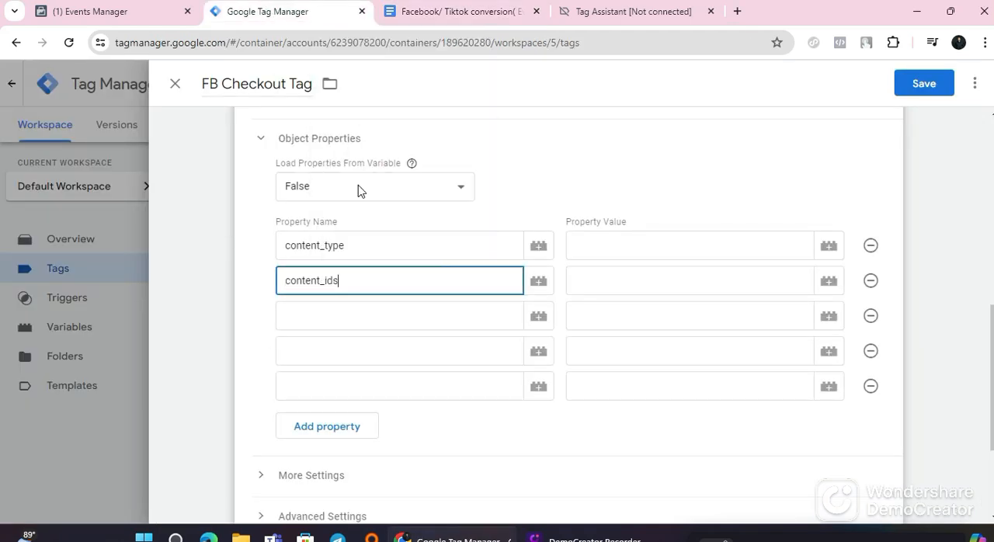
Step: Copy content_name from the guide's Check Out table and paste it as the third property name in Tag Manager
click(432, 16)
double_click(269, 344)
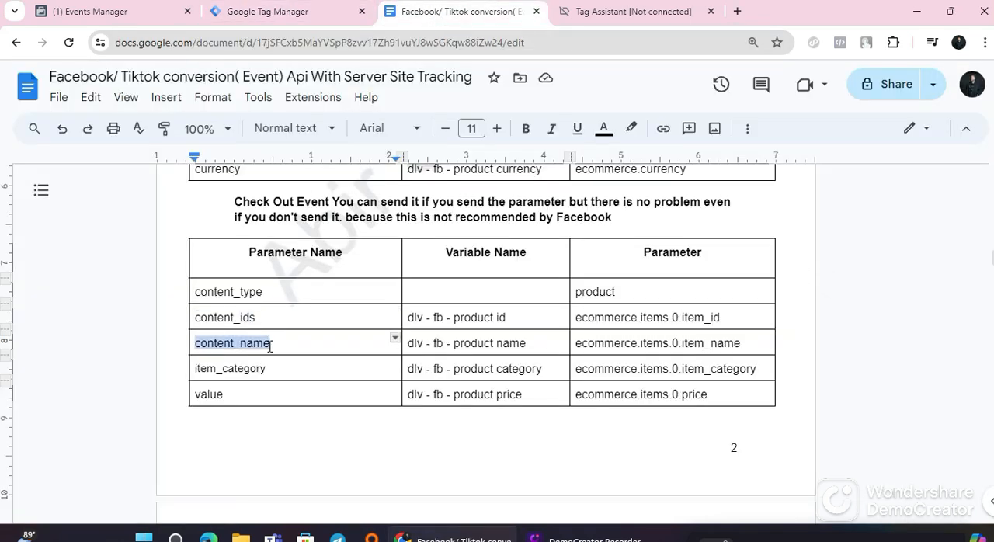
right_click(270, 344)
click(326, 175)
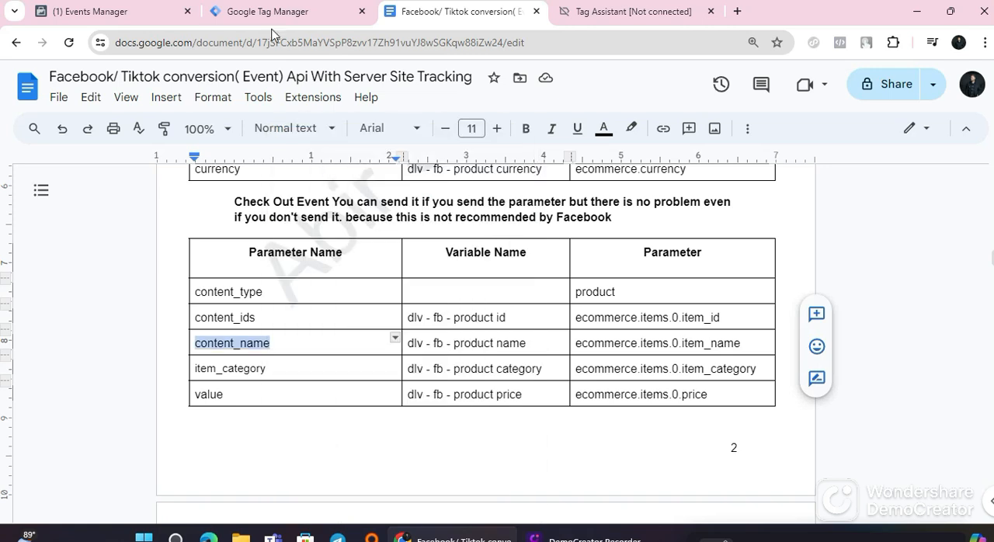
click(277, 14)
click(341, 309)
right_click(342, 309)
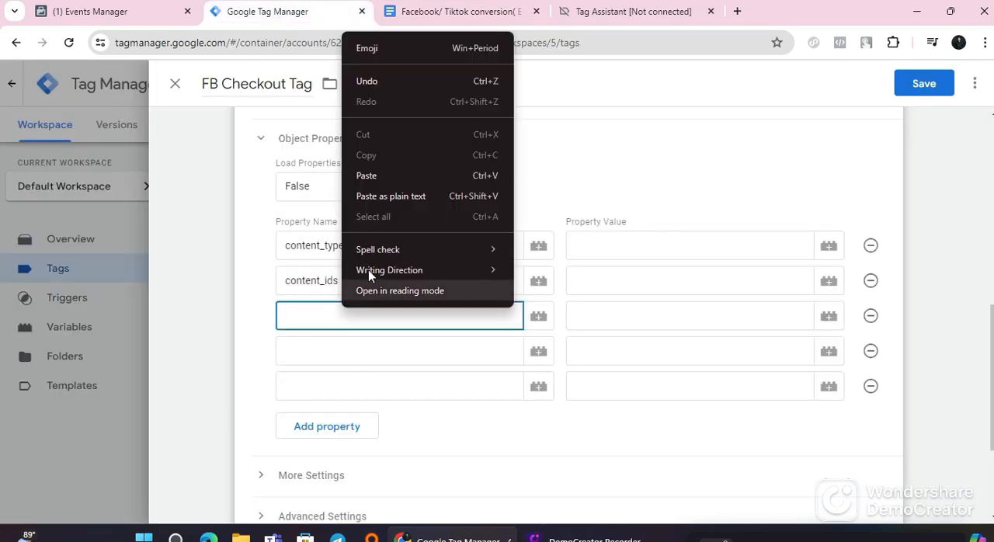
click(371, 175)
Step: Copy item_category from the guide's Check Out table and paste it as the fourth property name in Tag Manager
click(318, 348)
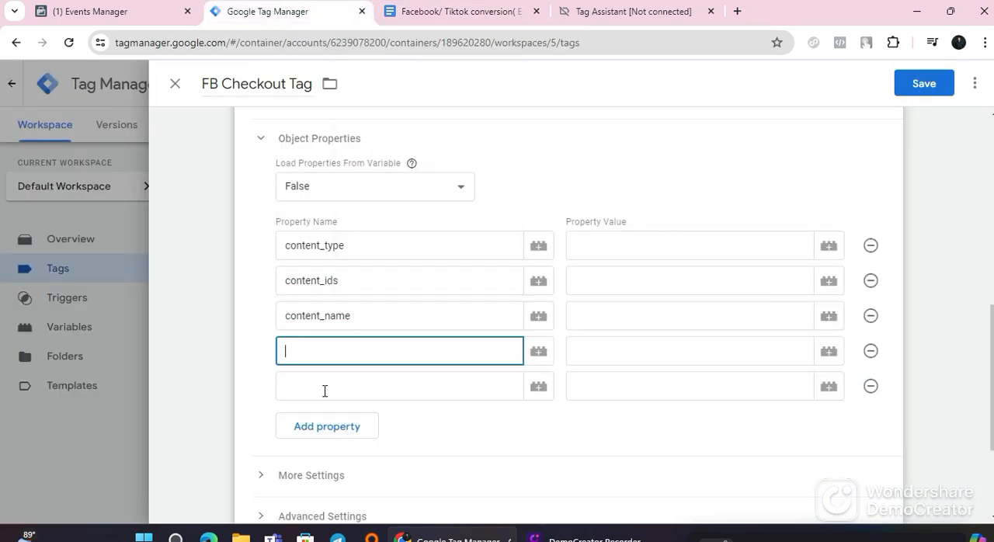
click(465, 7)
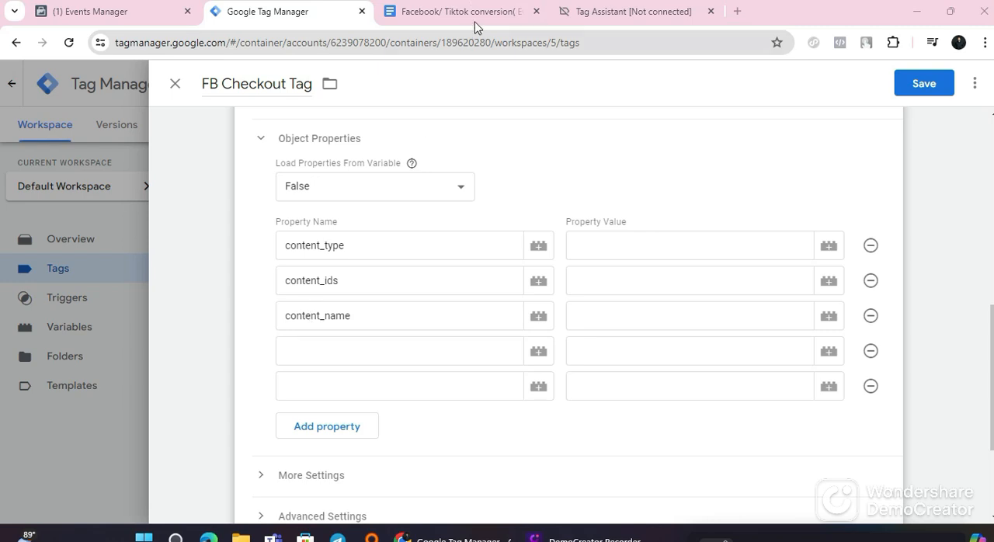
click(477, 11)
double_click(262, 368)
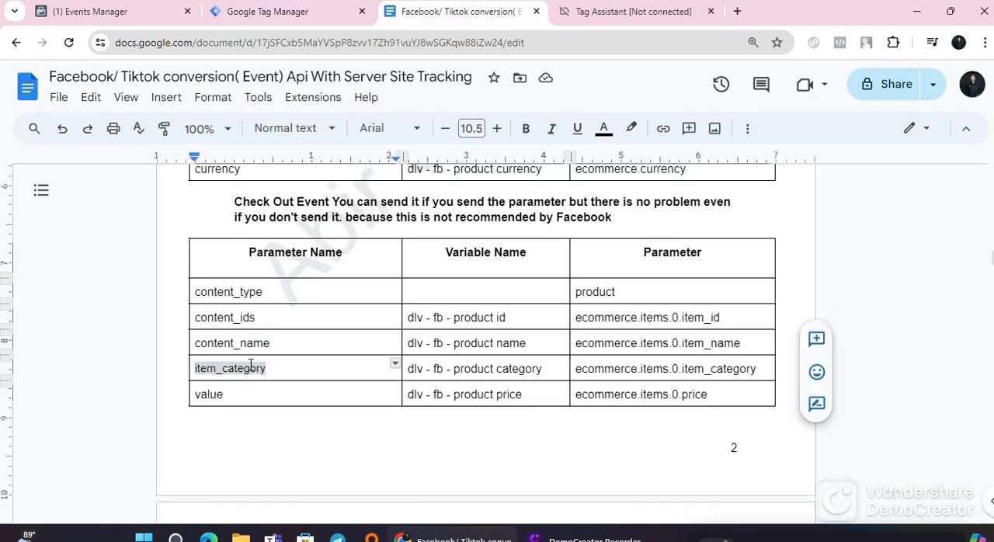
right_click(251, 368)
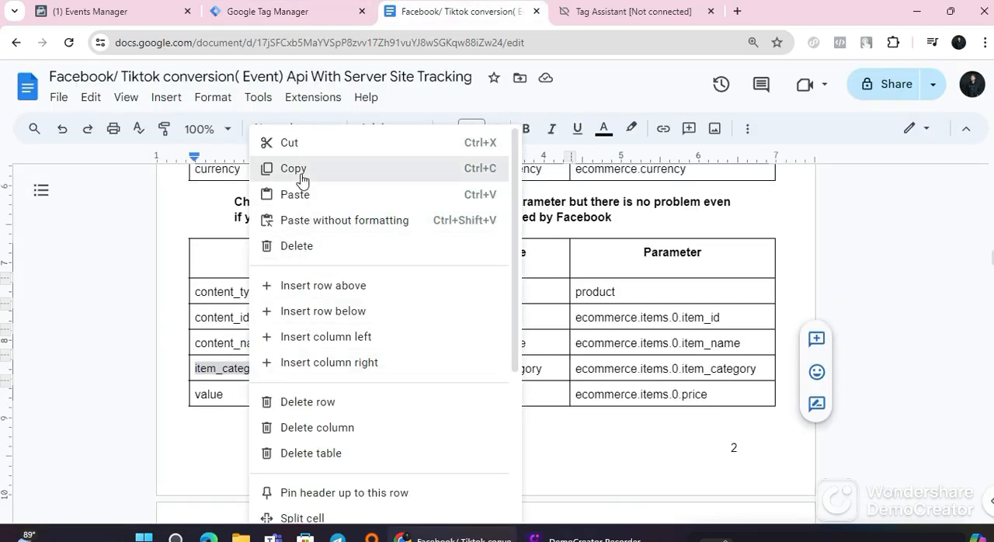
click(269, 171)
click(303, 11)
right_click(313, 354)
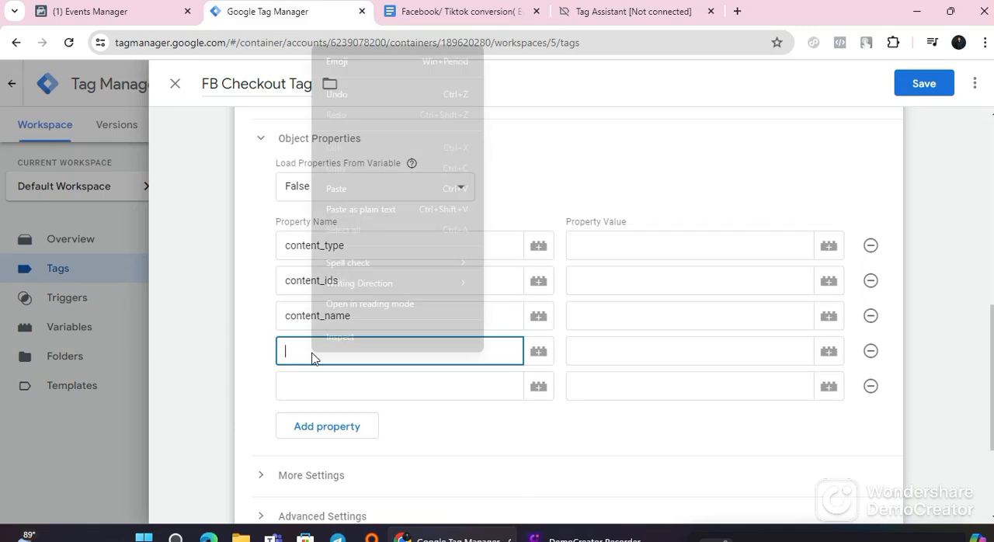
click(354, 195)
Step: Copy value from the guide's Check Out table and paste it as the fifth property name in Tag Manager
click(338, 389)
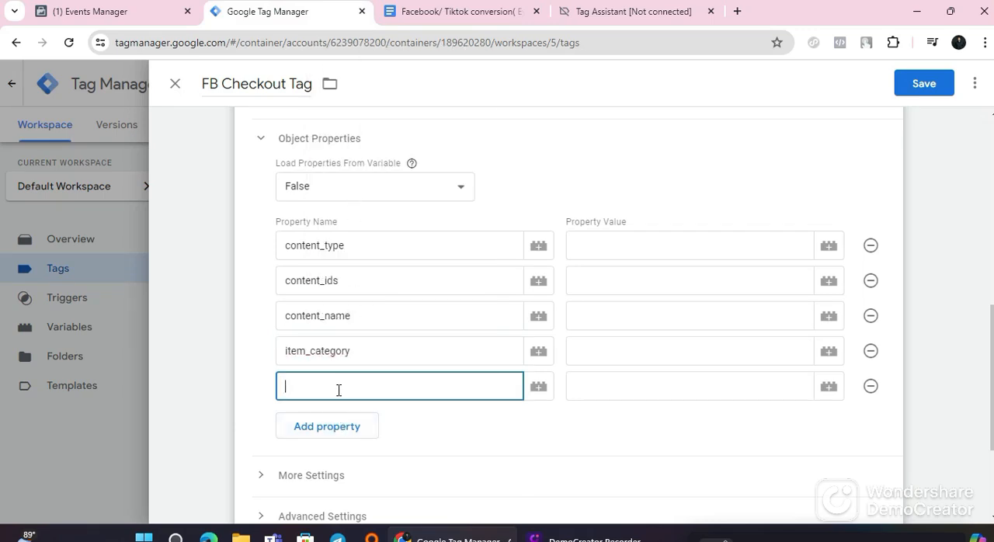
click(448, 17)
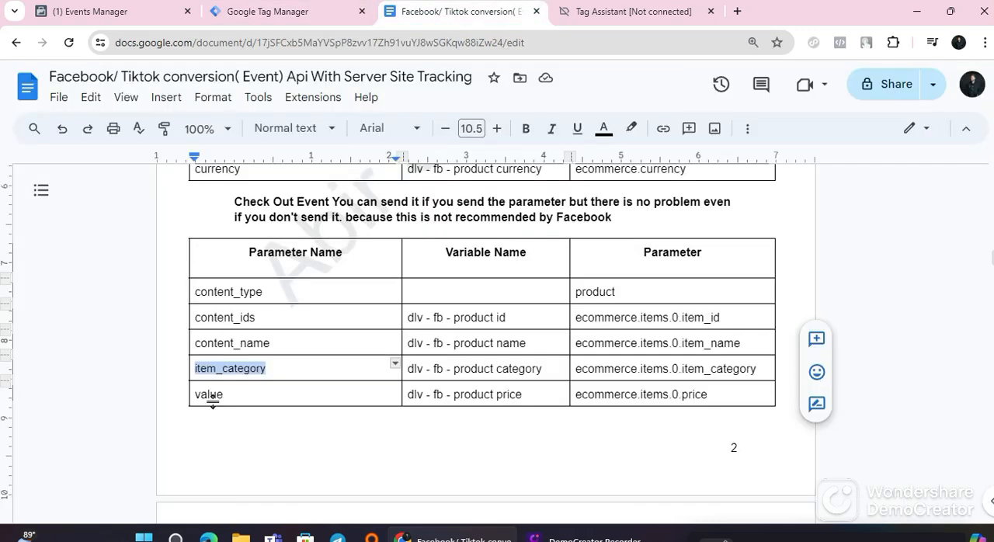
click(212, 396)
double_click(214, 395)
right_click(221, 398)
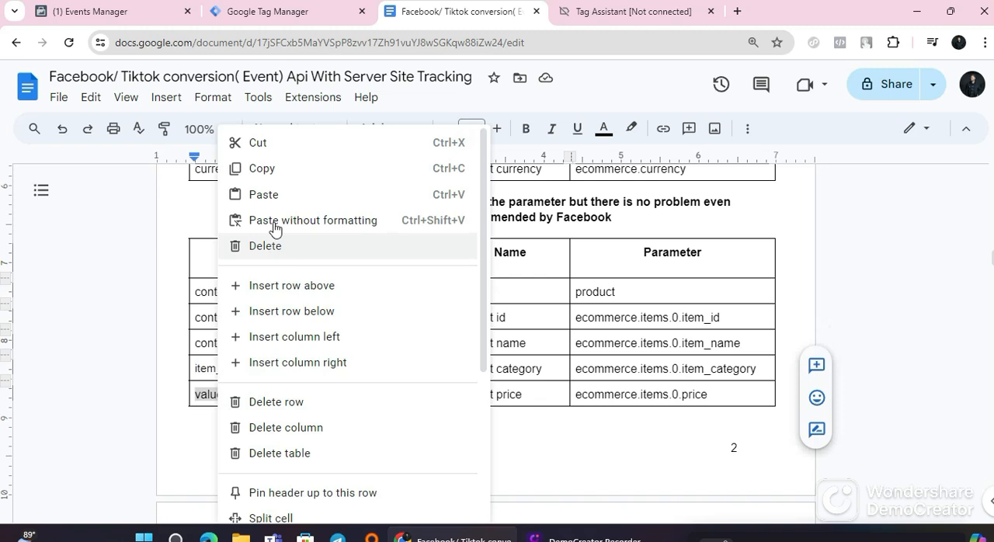
click(278, 168)
click(268, 11)
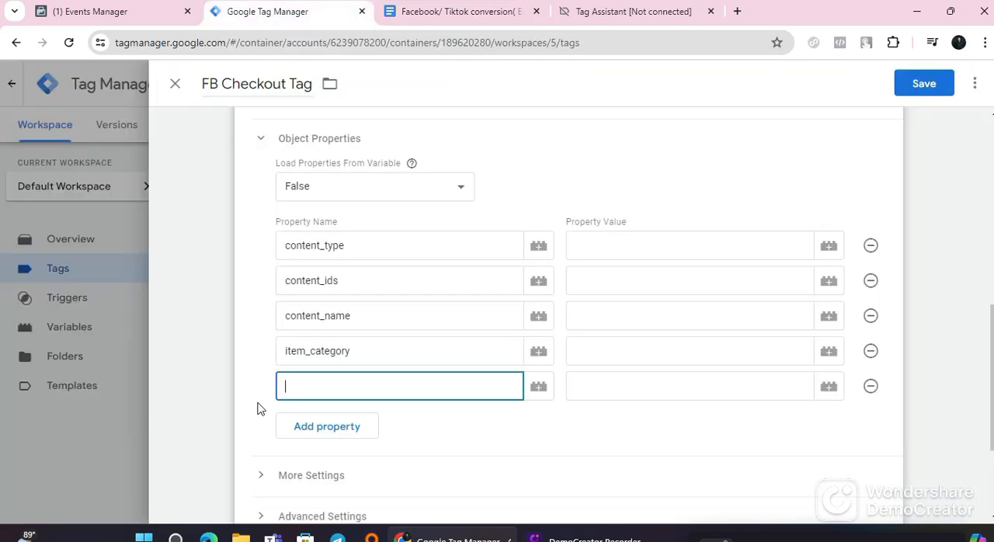
right_click(301, 388)
click(340, 229)
Step: Set the property values: product for content_type, dlv - fb - product id for content_ids and dlv - fb - product name for content_name
click(829, 247)
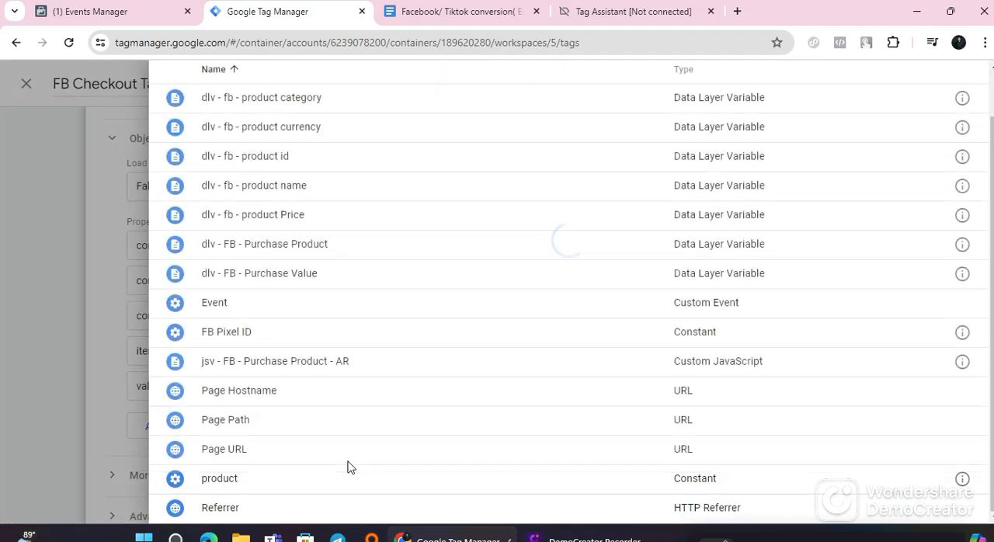
click(243, 490)
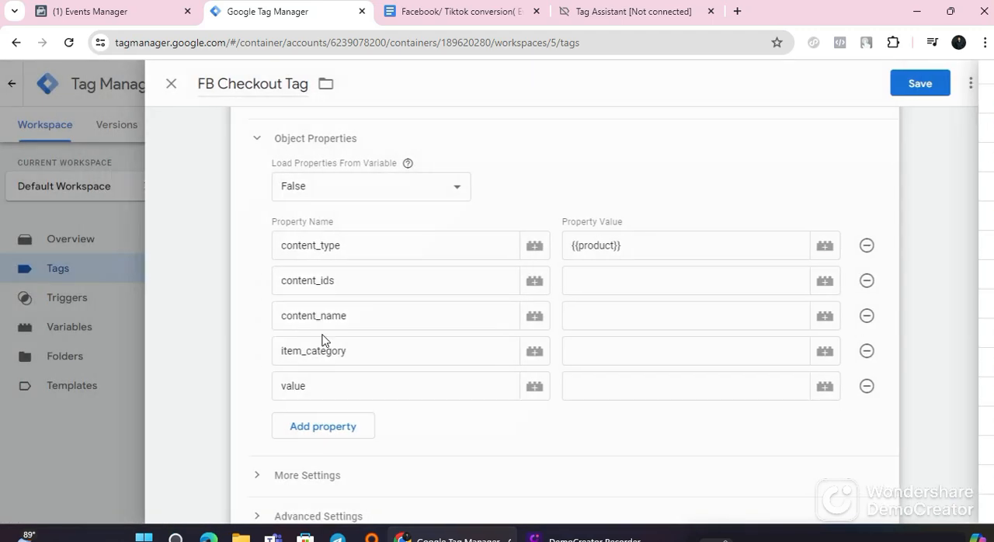
click(826, 281)
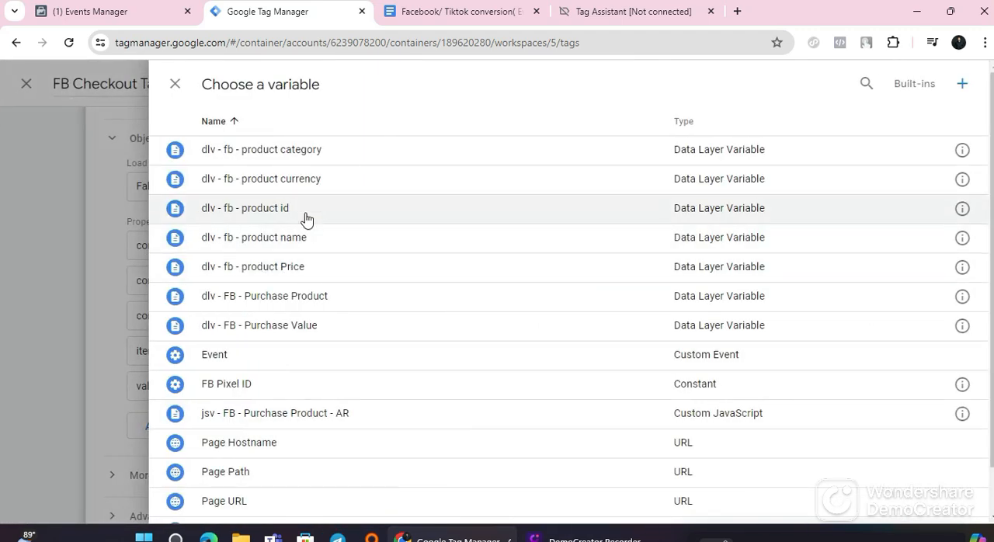
click(305, 214)
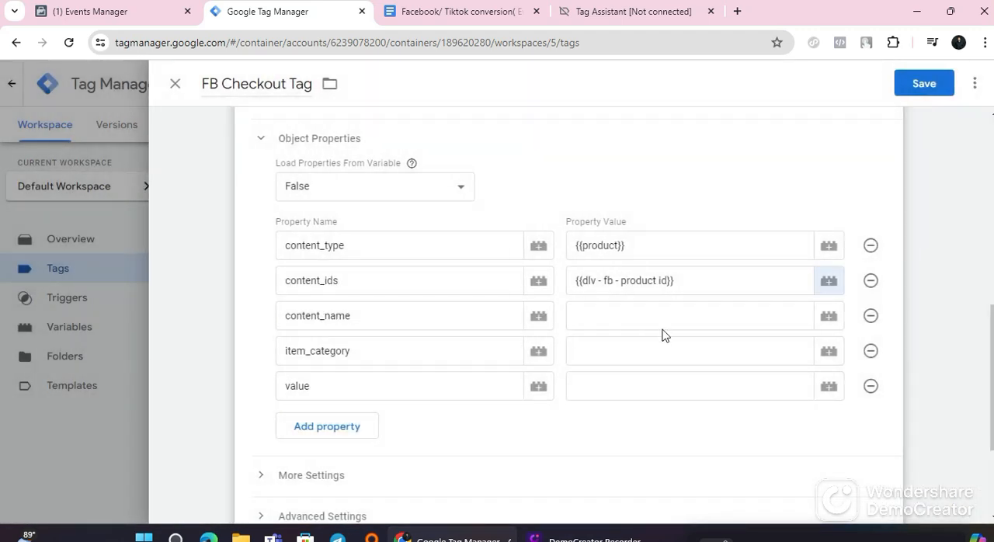
click(826, 313)
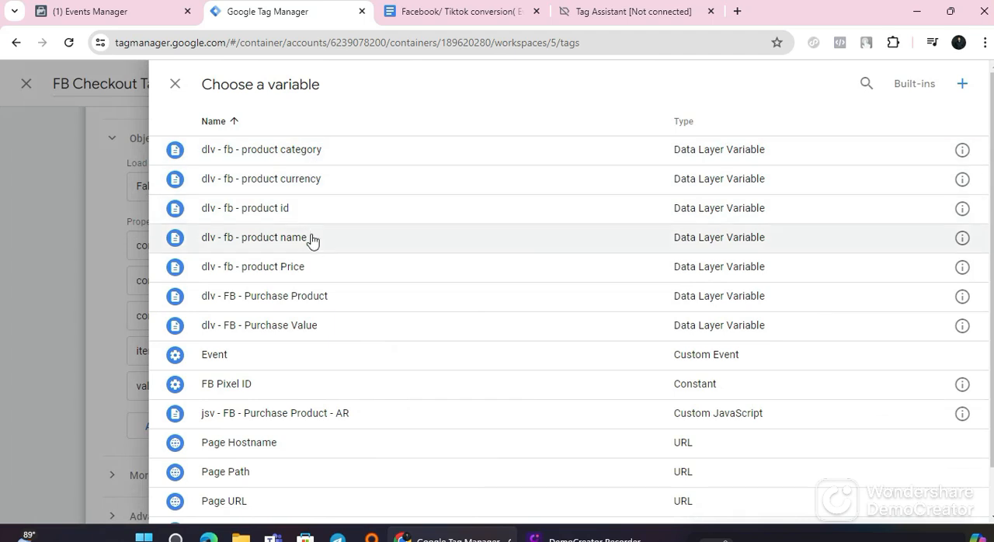
click(312, 240)
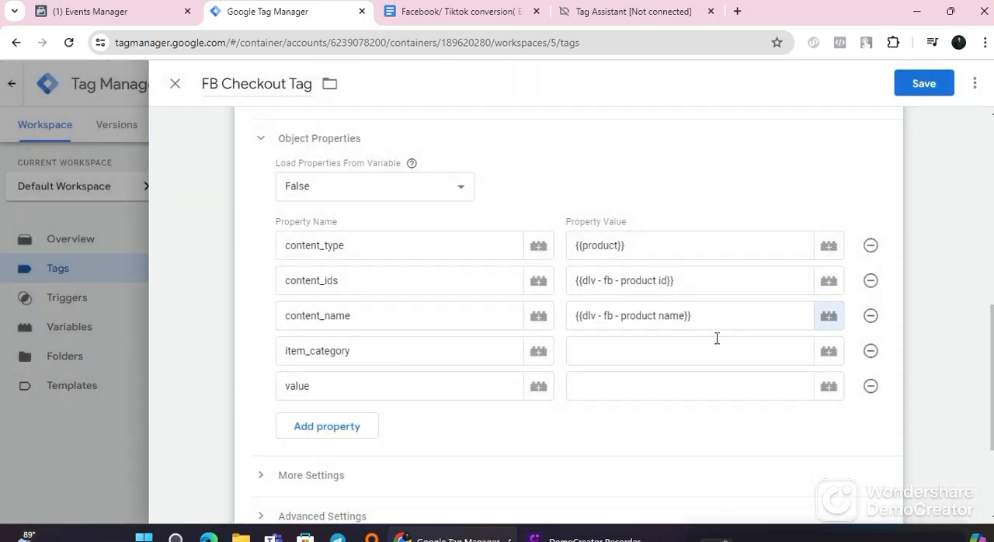
Step: Assign dlv - fb - product category to item_category and dlv - fb - product Price to value, and save the FB Checkout Tag
click(828, 351)
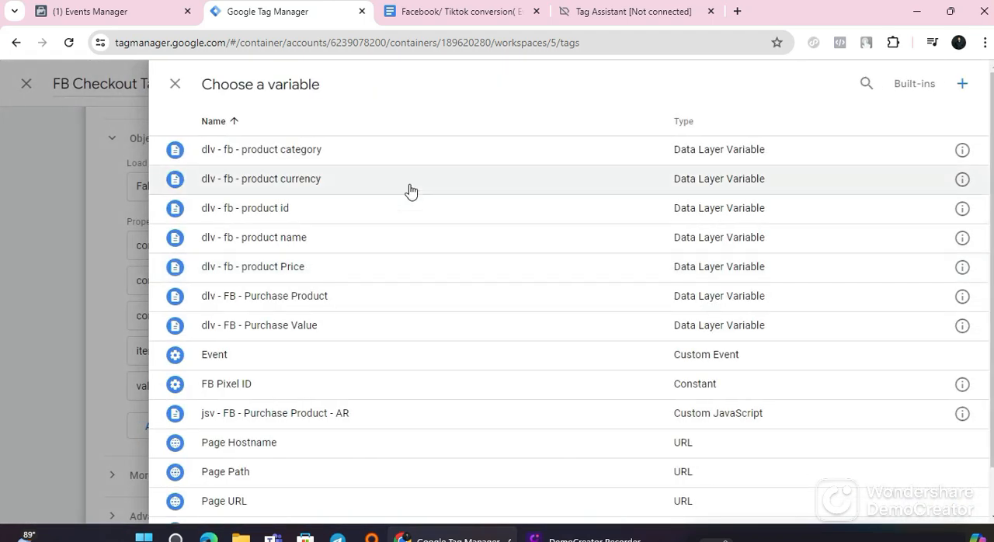
click(323, 152)
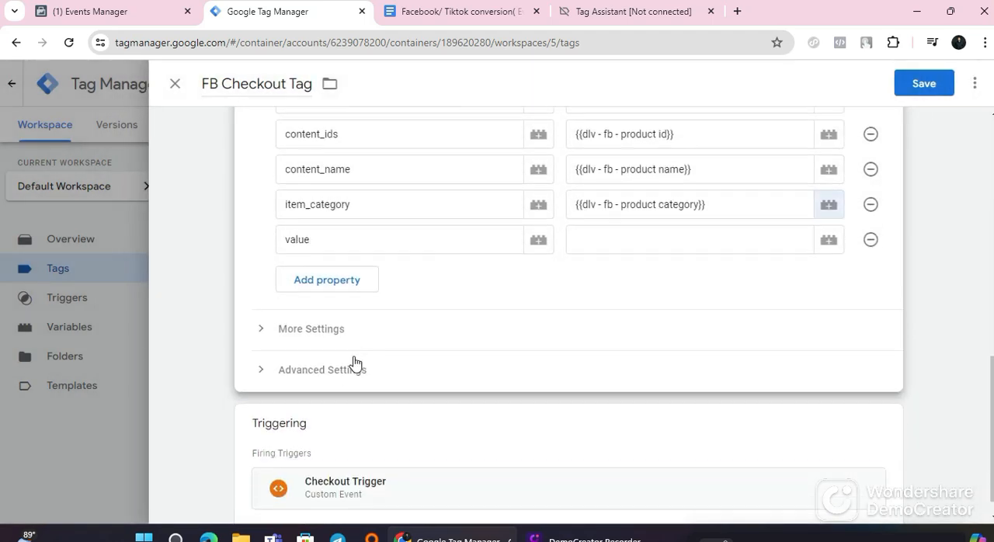
click(828, 241)
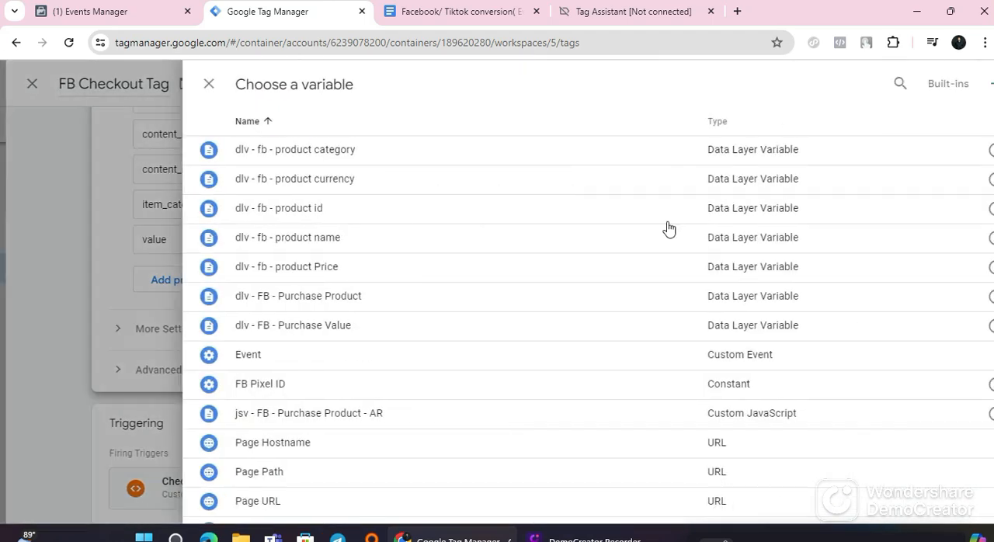
click(301, 265)
scroll(854, 194, up, 1)
click(945, 84)
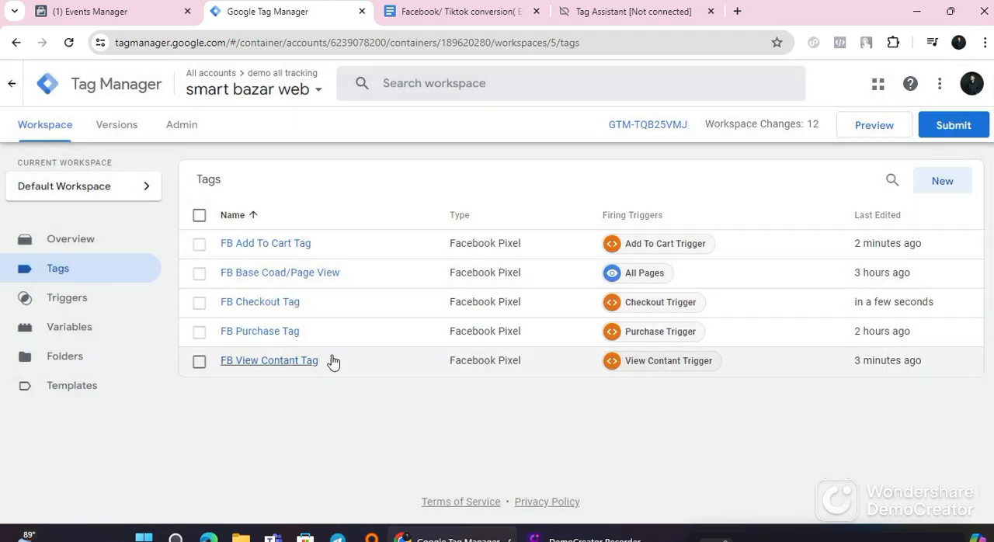
click(243, 336)
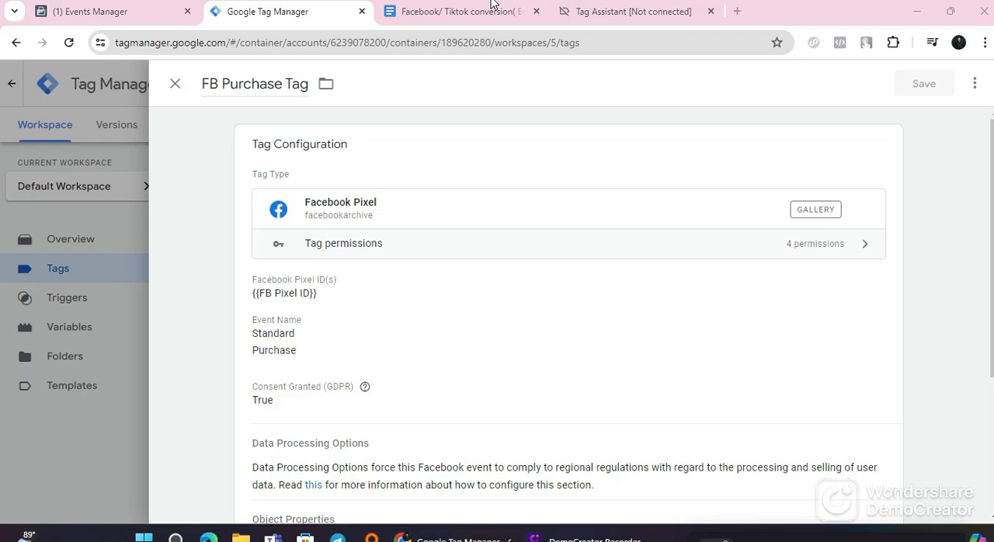
click(481, 4)
scroll(356, 348, down, 5)
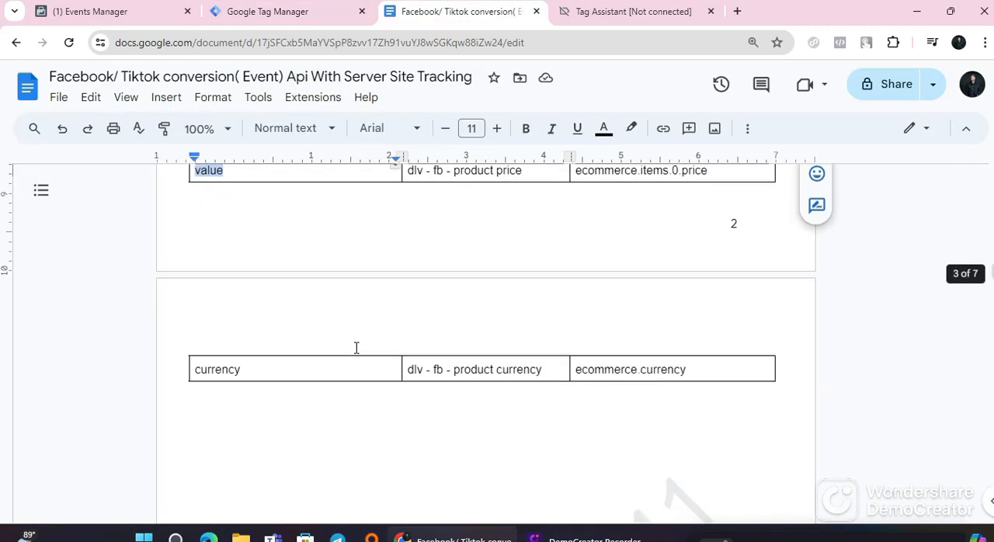
scroll(357, 348, up, 5)
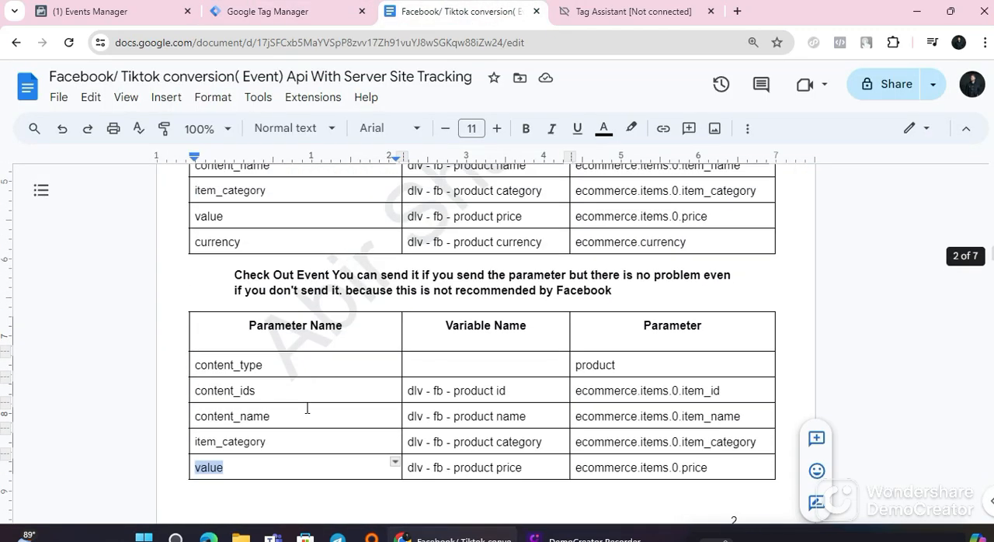
click(310, 12)
scroll(333, 365, down, 2)
scroll(339, 374, up, 3)
click(175, 83)
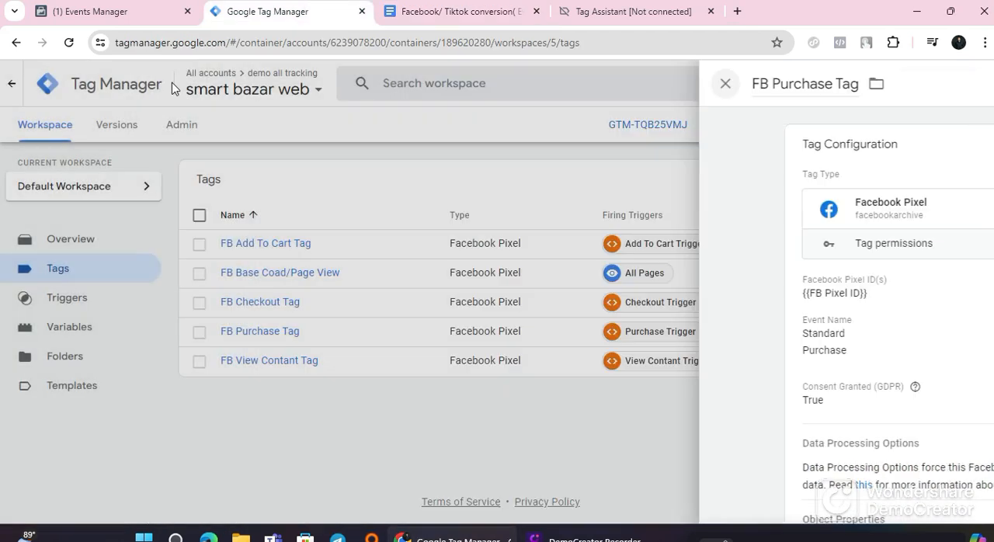
Step: Reopen the FB Checkout Tag for editing and add a sixth row to its object properties
click(257, 309)
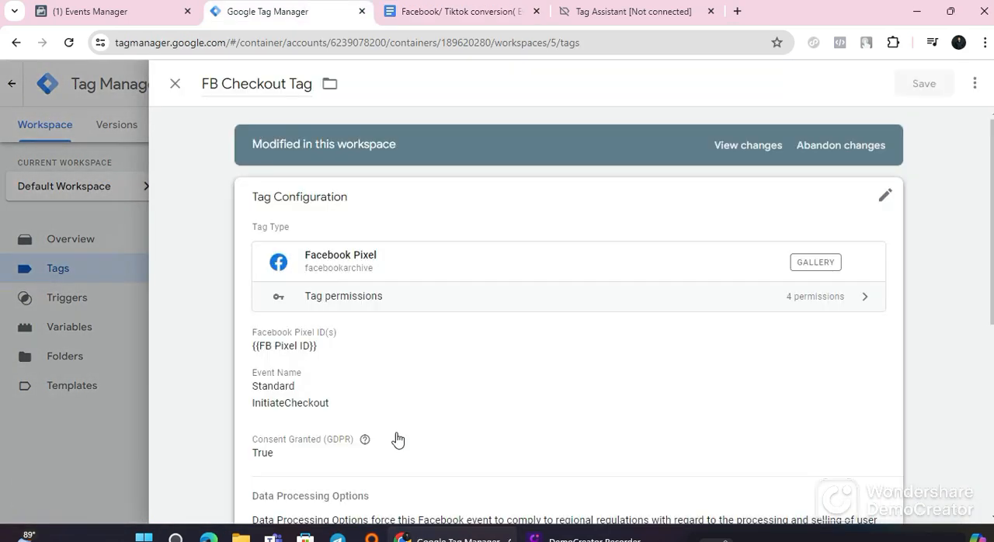
scroll(396, 439, down, 3)
click(706, 319)
scroll(332, 378, down, 2)
click(381, 265)
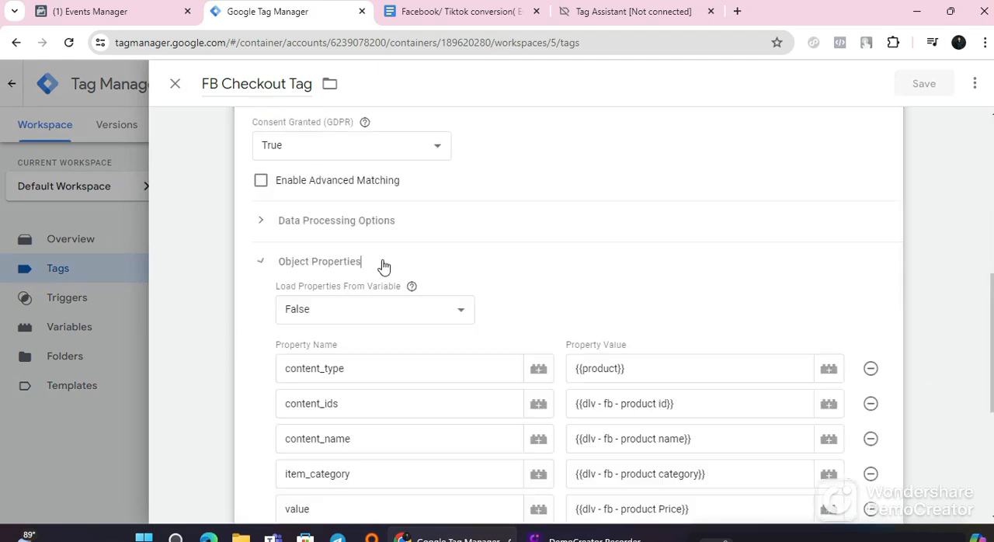
scroll(349, 311, down, 3)
click(318, 333)
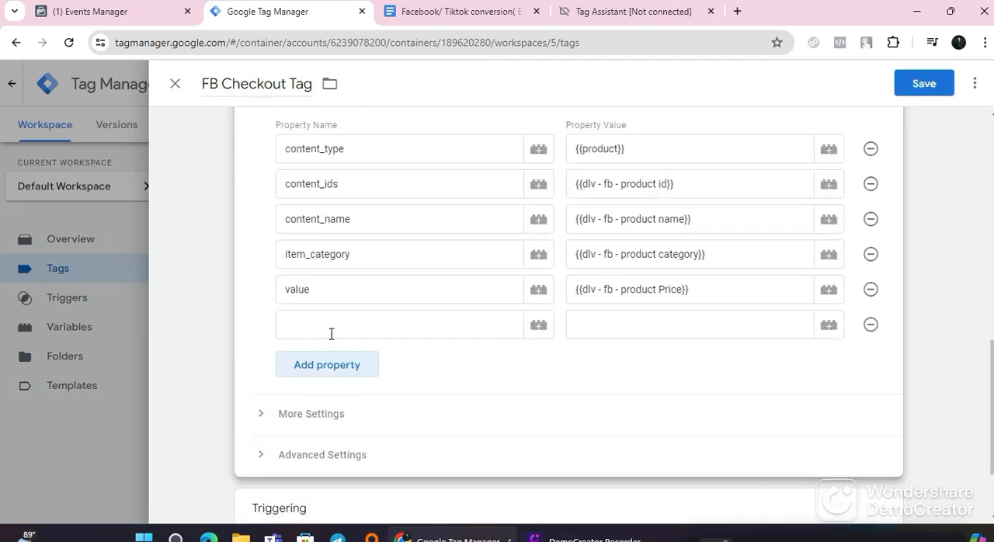
click(331, 332)
Step: Copy currency from the guide's Check Out table and paste it as the sixth property name in Tag Manager
click(455, 10)
scroll(307, 389, down, 5)
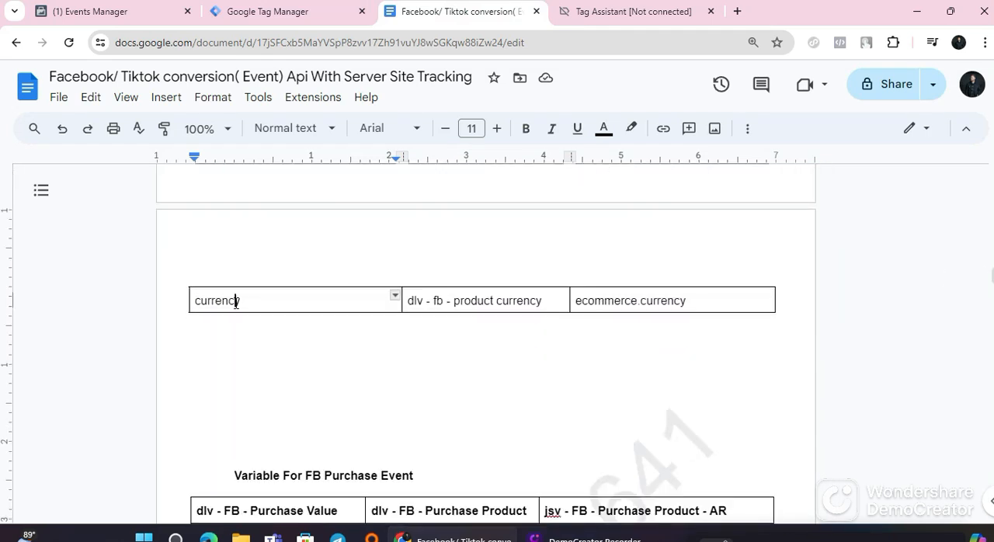
double_click(237, 301)
right_click(238, 304)
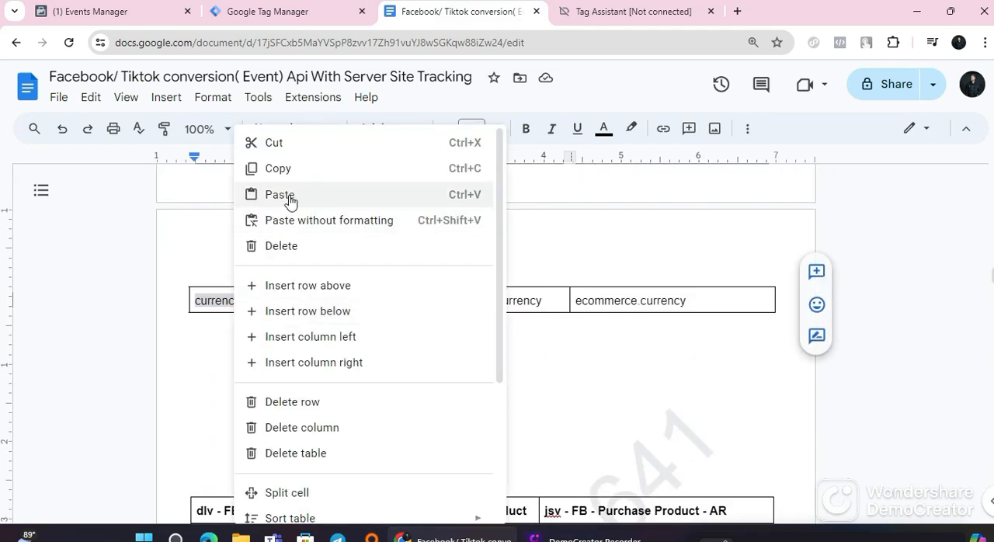
click(298, 168)
click(306, 22)
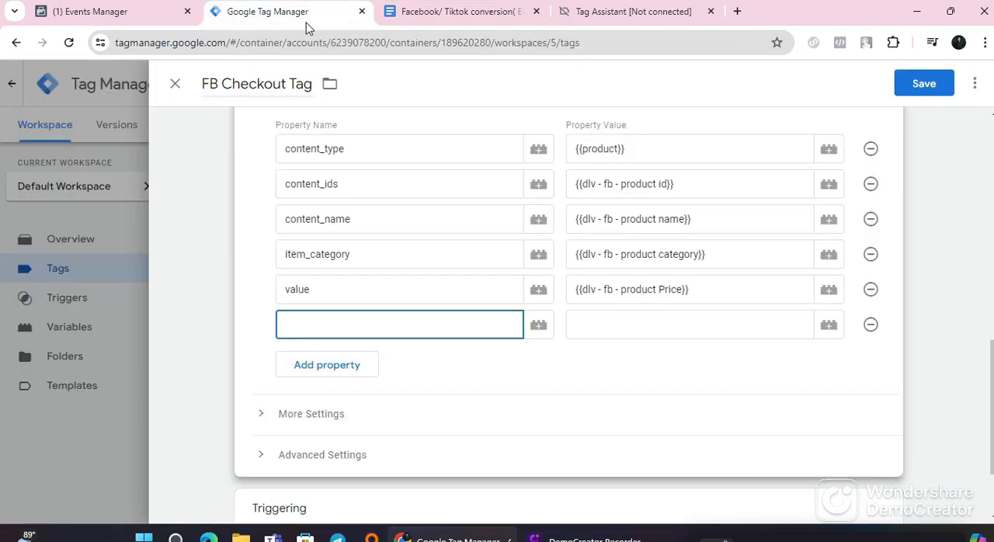
right_click(333, 329)
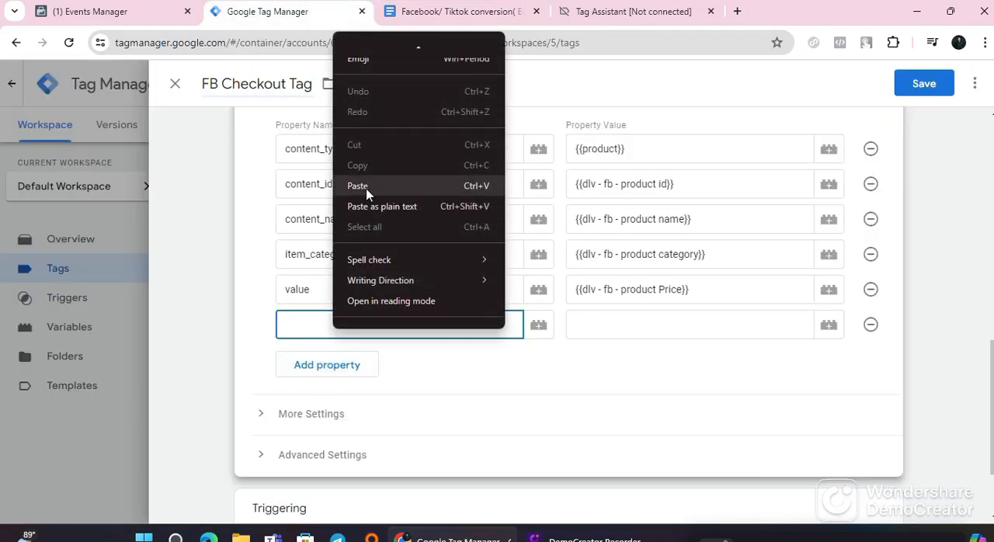
click(366, 187)
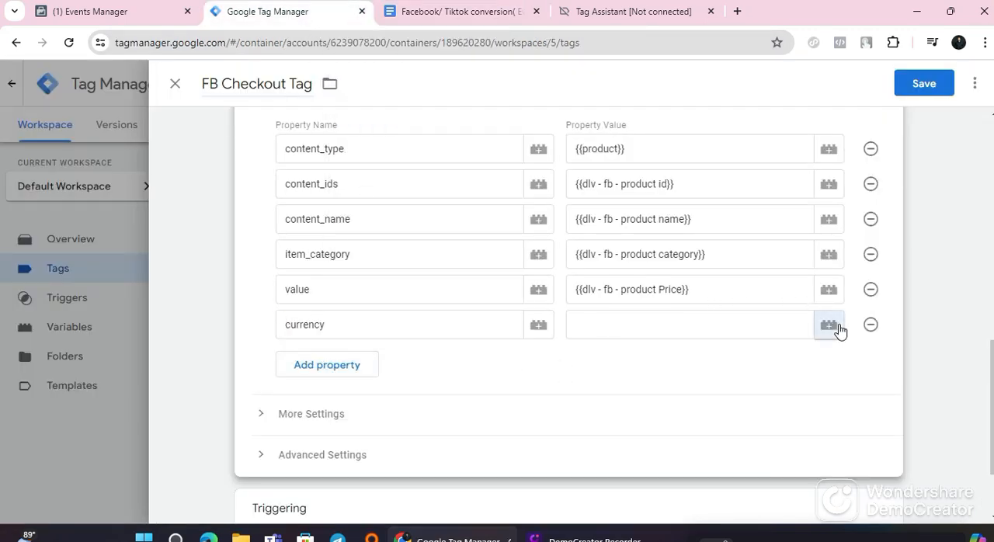
Step: Assign the dlv - fb - product currency variable to the currency property and save the FB Checkout Tag
click(829, 326)
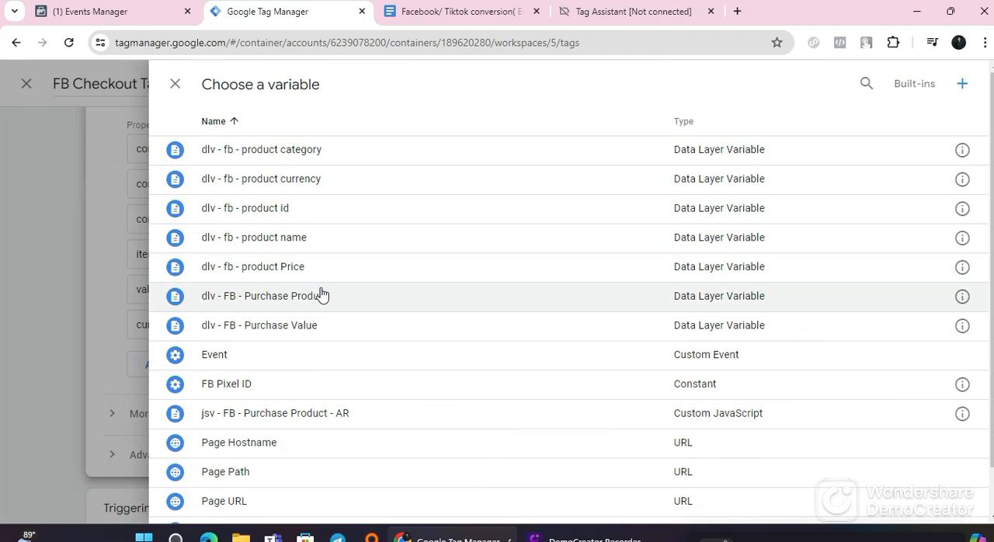
click(316, 189)
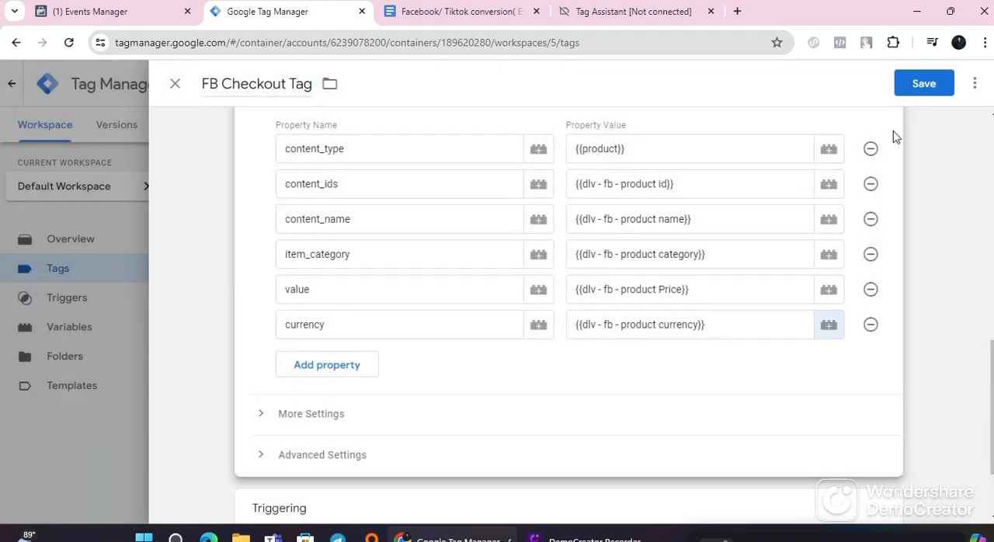
click(923, 83)
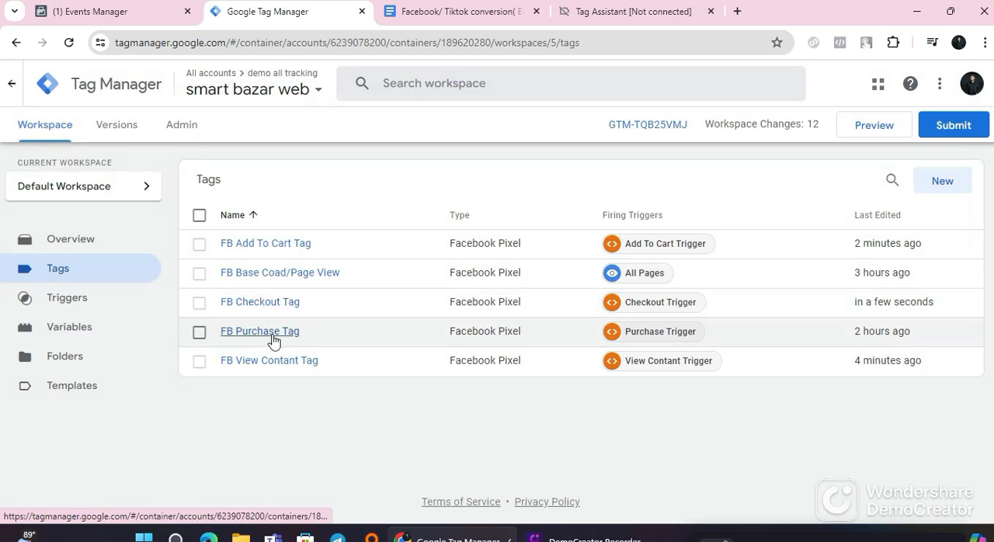
Step: Open the FB Purchase Tag and review the guide's Parameter For Facebook Purchase Event table
click(261, 332)
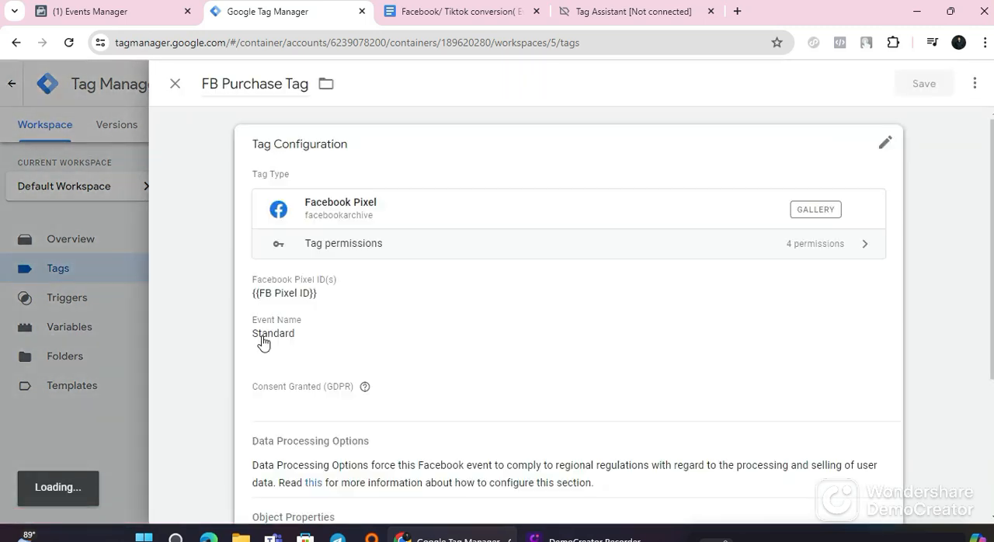
click(417, 19)
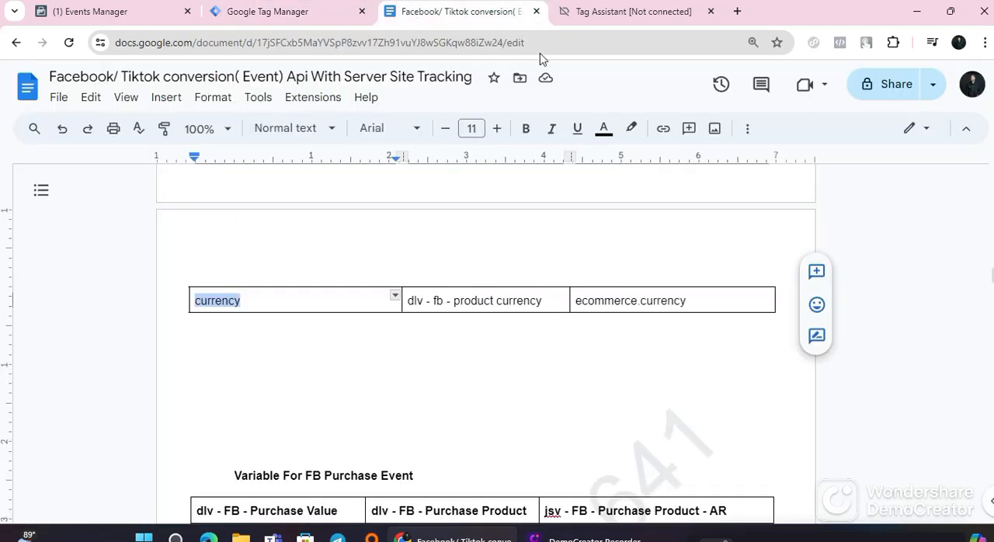
scroll(356, 367, down, 5)
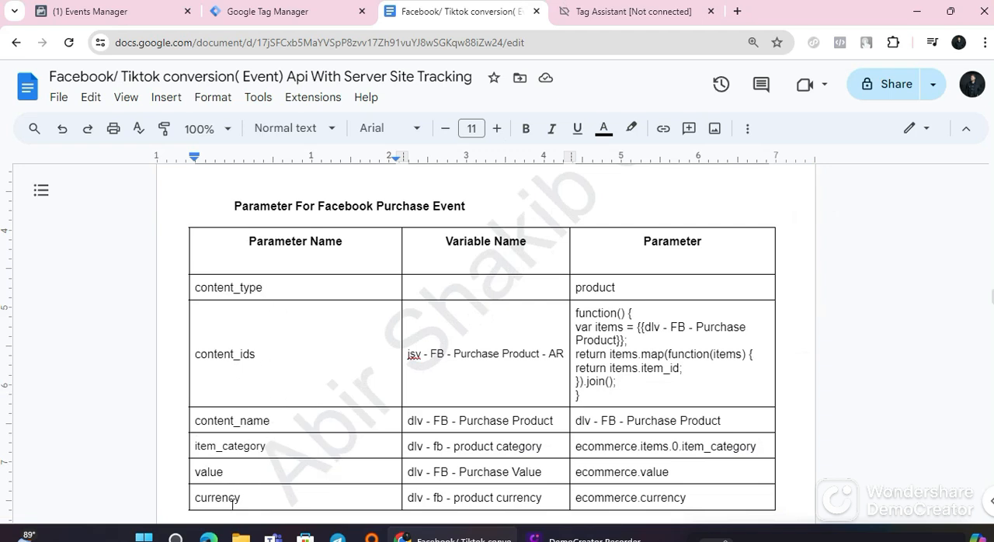
Step: Switch to Tag Manager, open the FB Purchase Tag's configuration for editing and expand its Object Properties section
click(257, 18)
scroll(332, 304, down, 3)
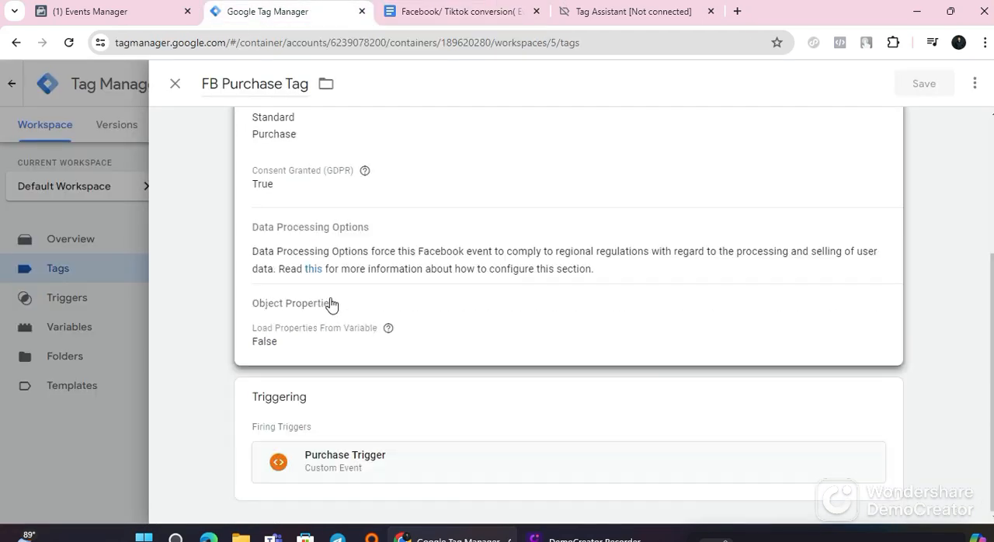
click(652, 318)
scroll(349, 349, down, 3)
click(319, 314)
scroll(318, 314, down, 2)
Step: Add six empty property rows to the FB Purchase Tag's object properties
click(326, 280)
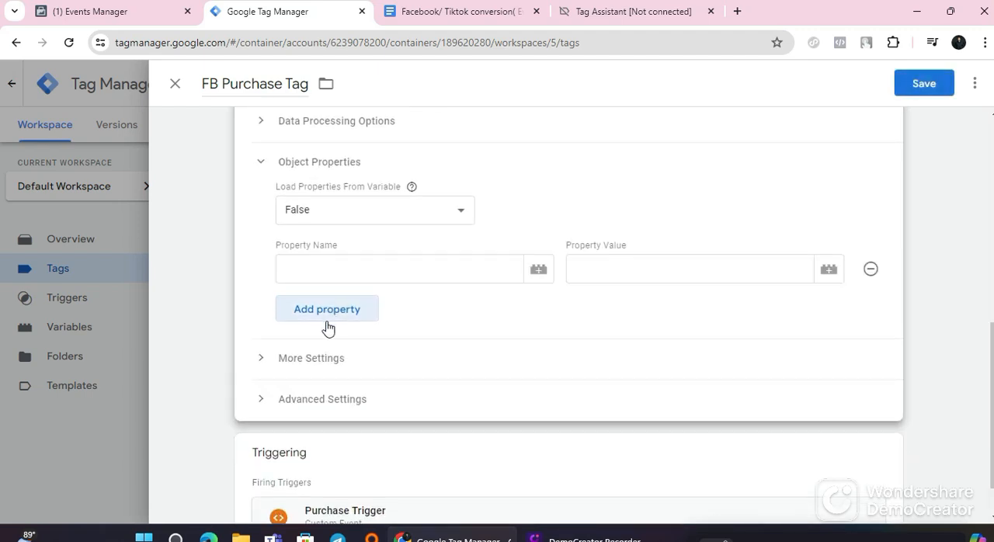
click(326, 318)
click(328, 339)
click(329, 339)
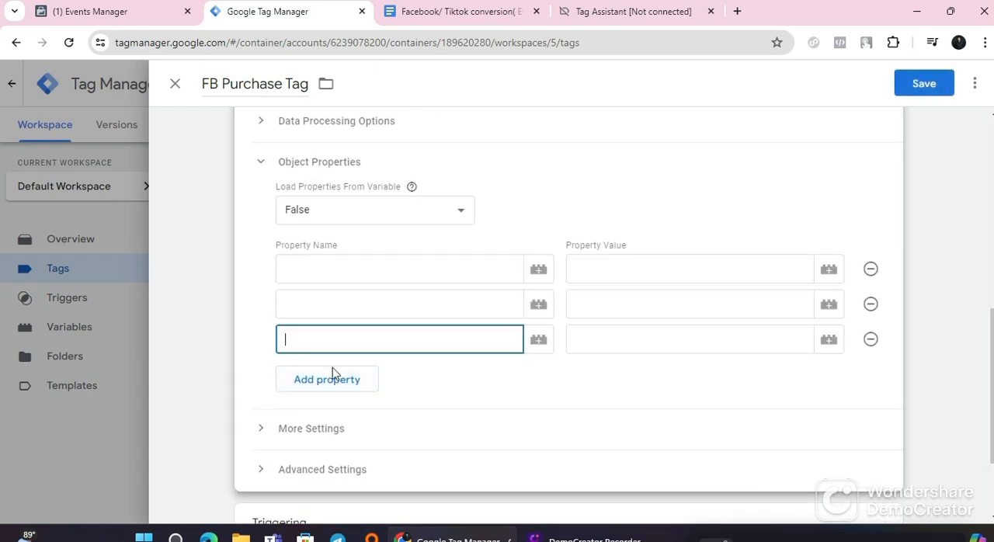
click(332, 377)
click(322, 417)
click(318, 450)
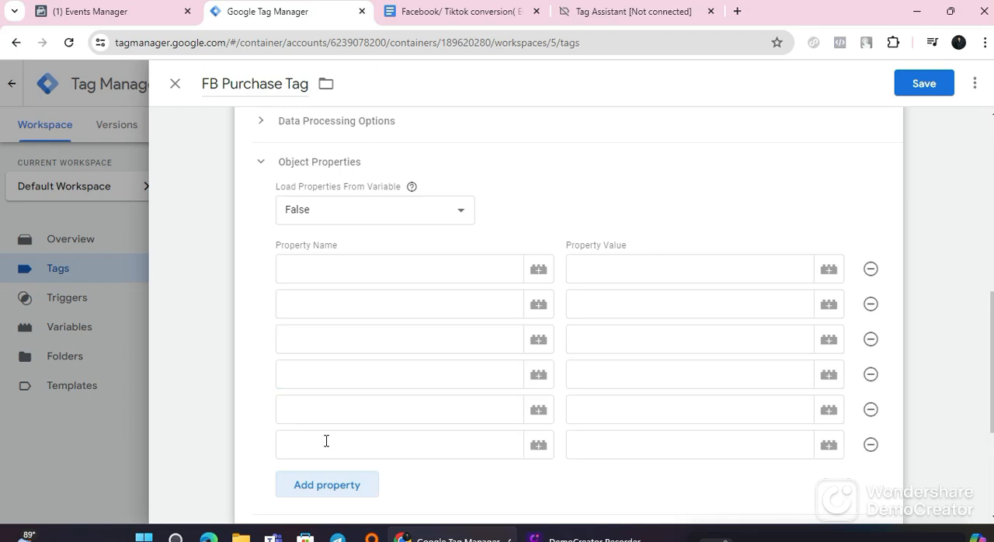
scroll(389, 295, down, 1)
click(384, 197)
click(388, 233)
click(384, 291)
click(386, 272)
click(388, 310)
click(385, 335)
click(375, 373)
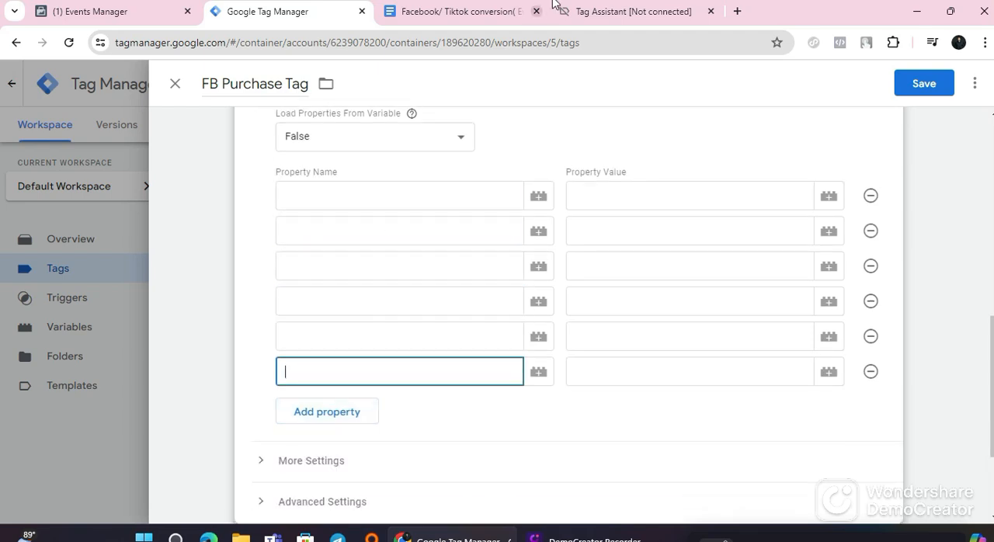
Step: Copy content_type from the guide's Facebook Purchase Event table and paste it as the first property name in Tag Manager
click(456, 12)
scroll(423, 336, down, 3)
scroll(225, 334, up, 3)
click(240, 286)
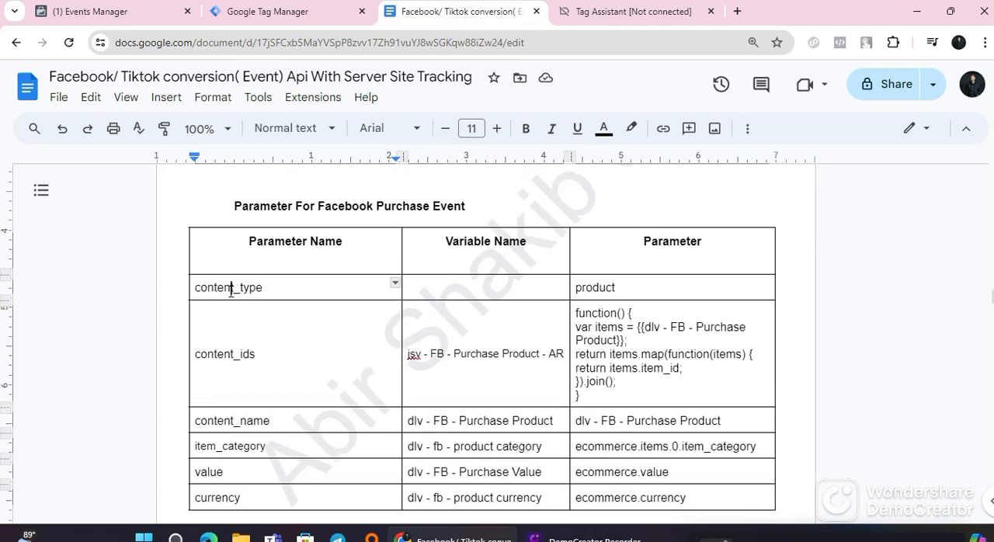
double_click(231, 289)
right_click(232, 287)
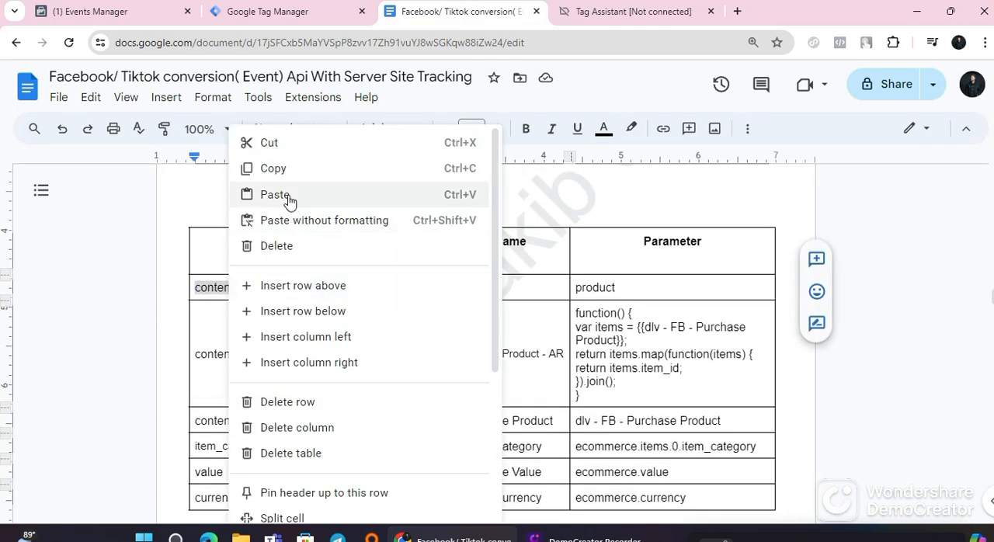
click(264, 168)
click(272, 18)
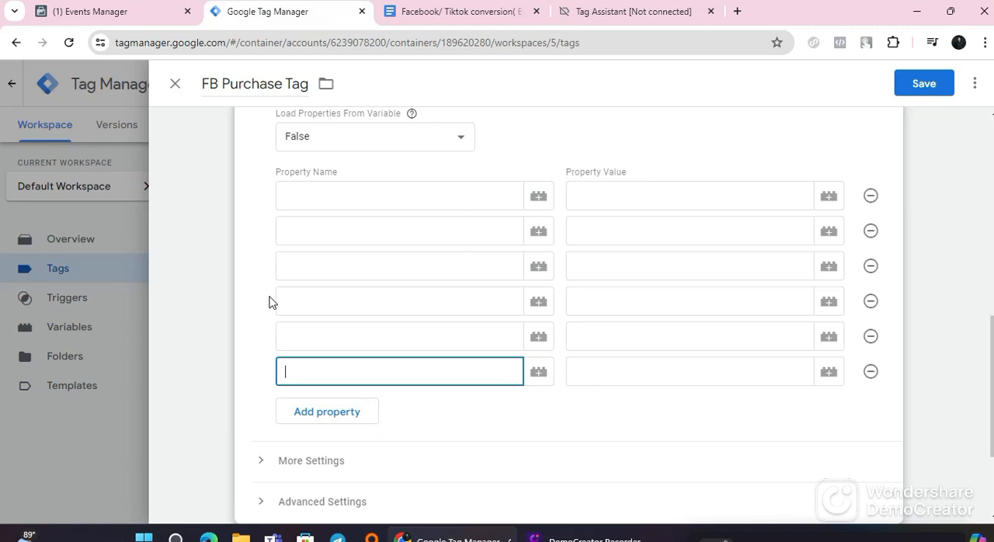
right_click(336, 203)
click(372, 338)
Step: Copy content_ids from the guide's Purchase Event table and paste it as the second property name in Tag Manager
click(326, 224)
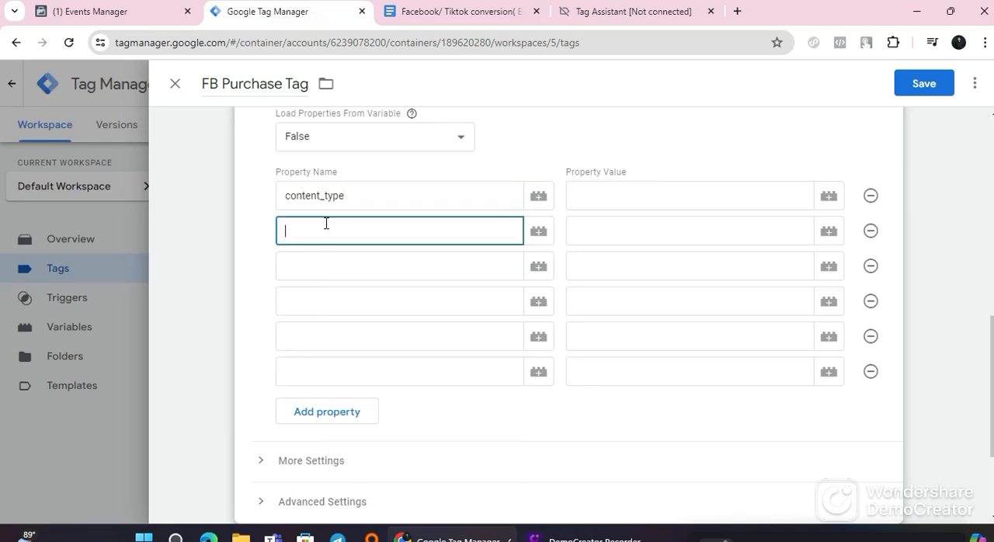
click(454, 12)
double_click(256, 354)
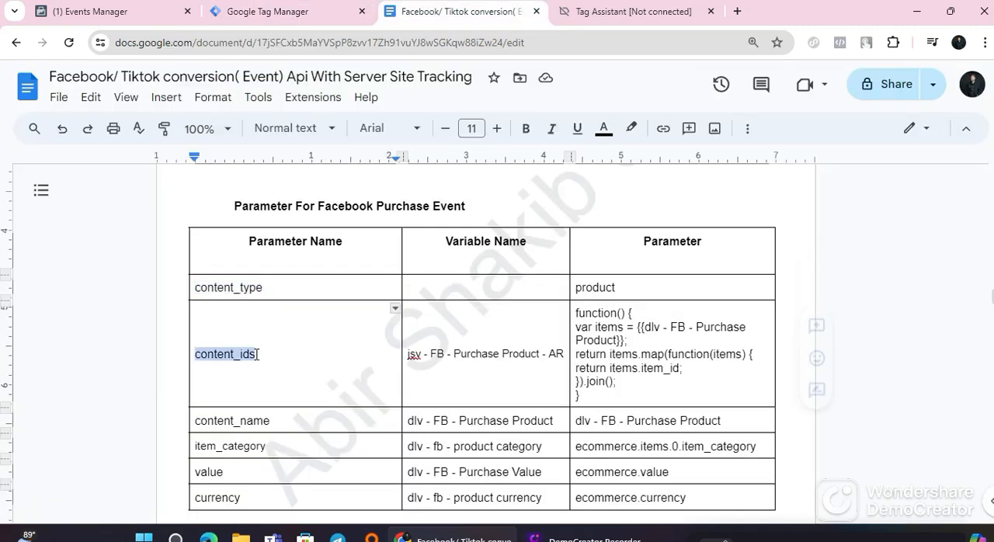
right_click(257, 355)
click(303, 175)
click(289, 17)
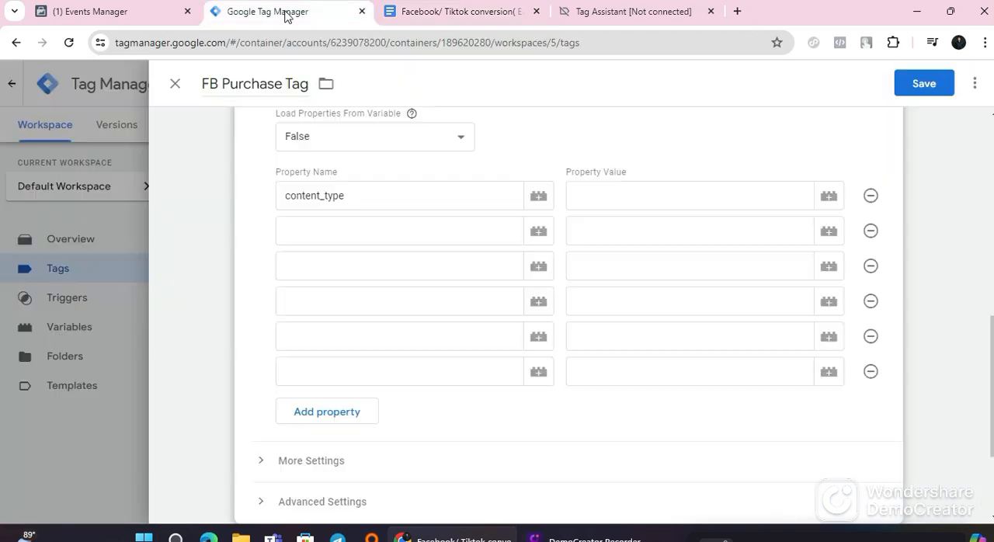
right_click(317, 231)
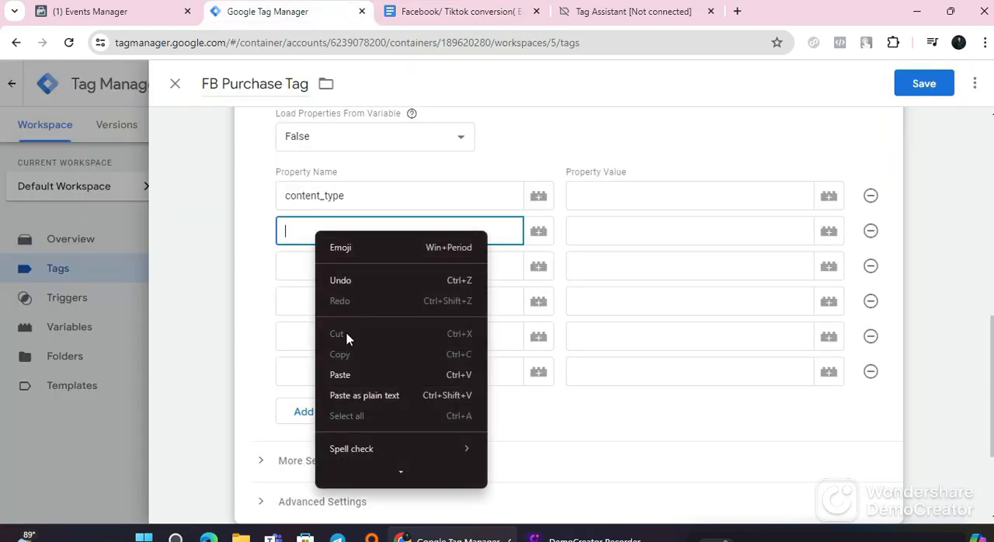
click(345, 375)
Step: Copy content_name from the guide's Purchase Event table and paste it as the third property name in Tag Manager
click(435, 12)
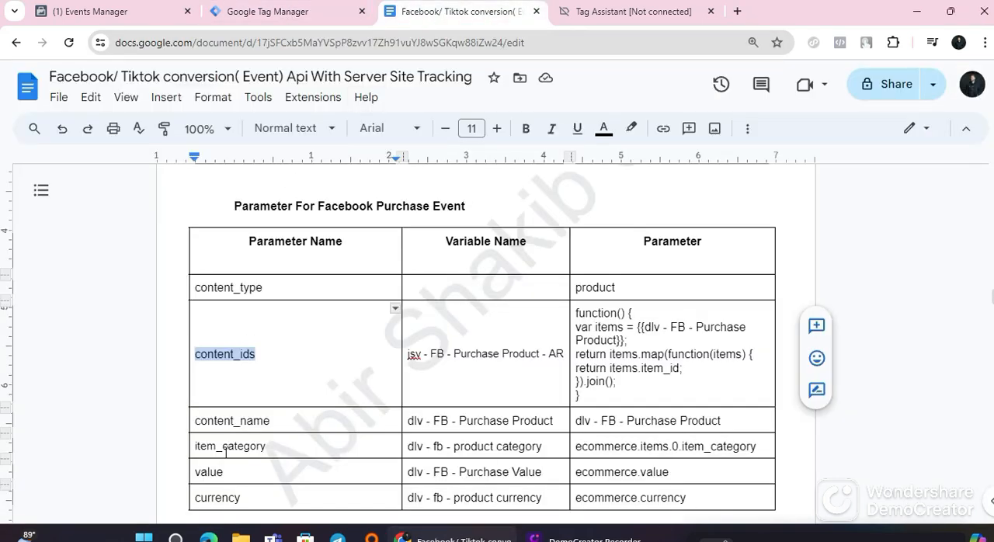
scroll(243, 421, down, 1)
double_click(247, 350)
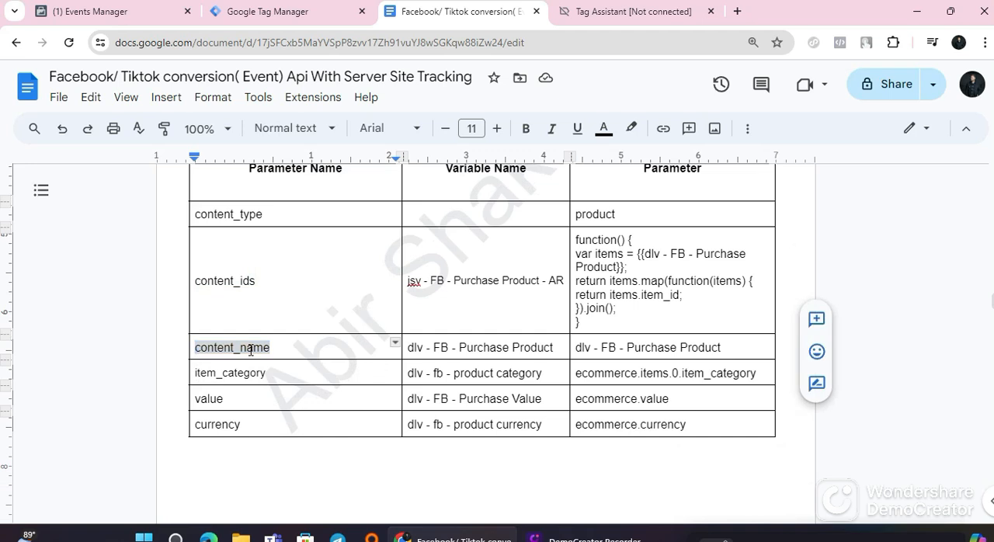
right_click(249, 351)
click(319, 171)
click(284, 12)
right_click(327, 267)
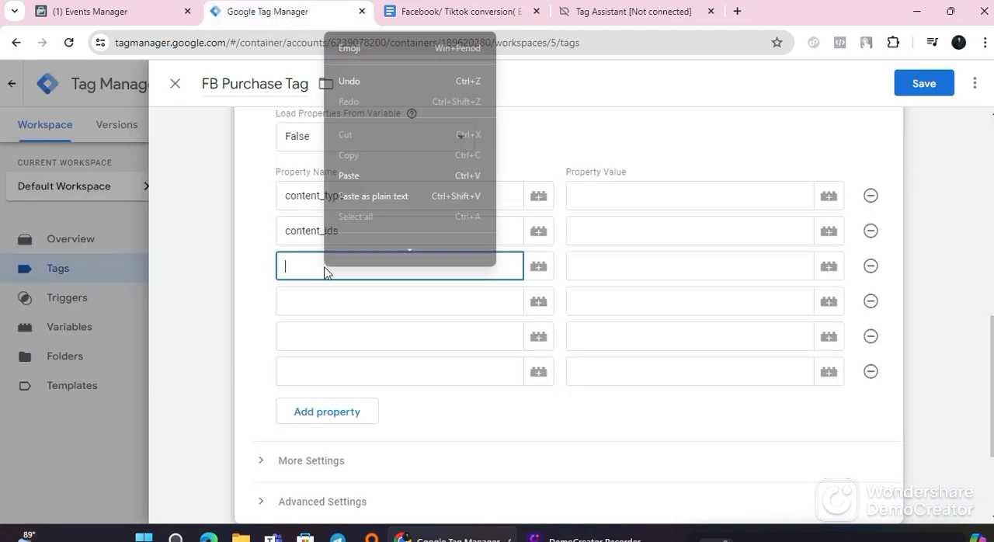
click(351, 180)
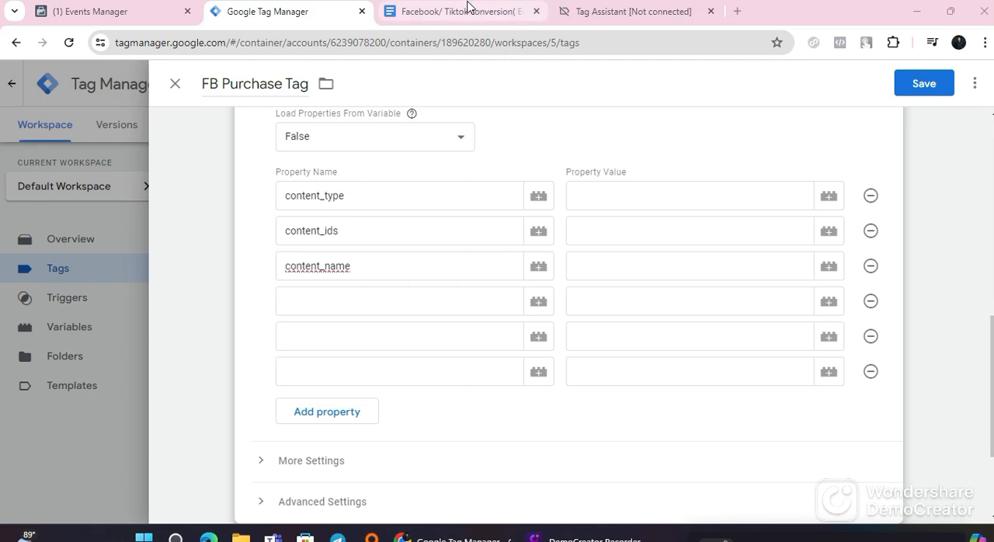
Step: Copy item_category from the guide's Purchase Event table and paste it as the fourth property name in Tag Manager
click(469, 5)
scroll(257, 261, down, 2)
double_click(250, 302)
right_click(250, 302)
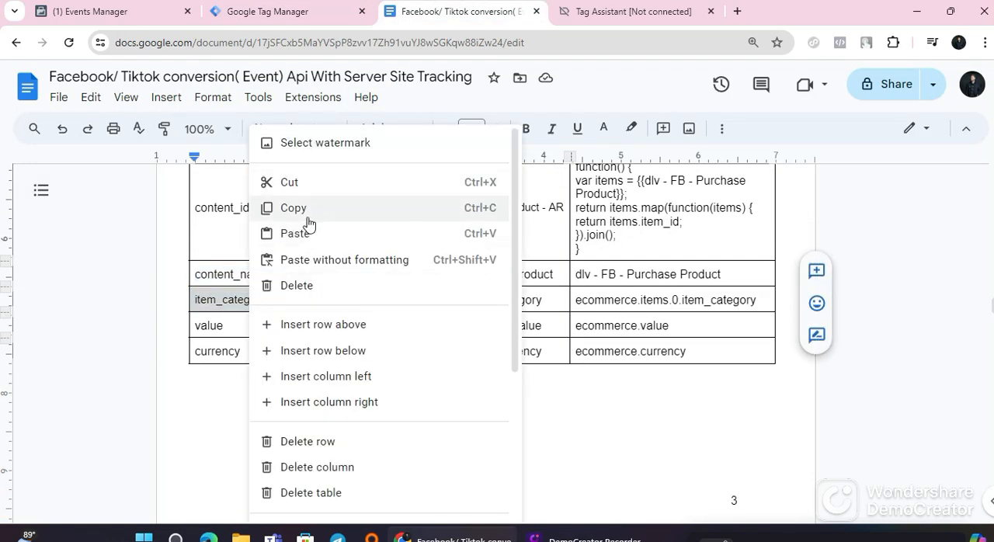
click(307, 210)
click(303, 39)
click(301, 19)
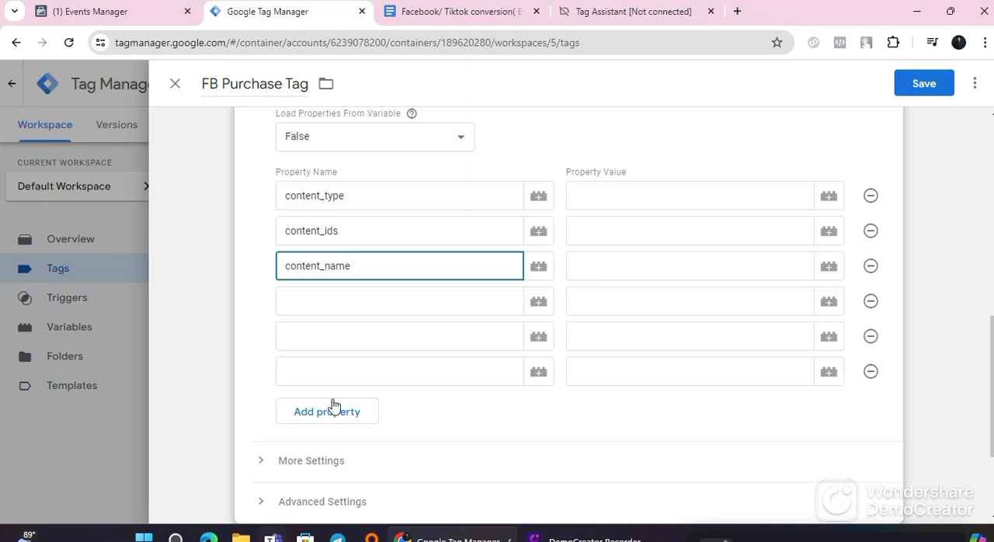
click(346, 298)
right_click(347, 299)
click(370, 189)
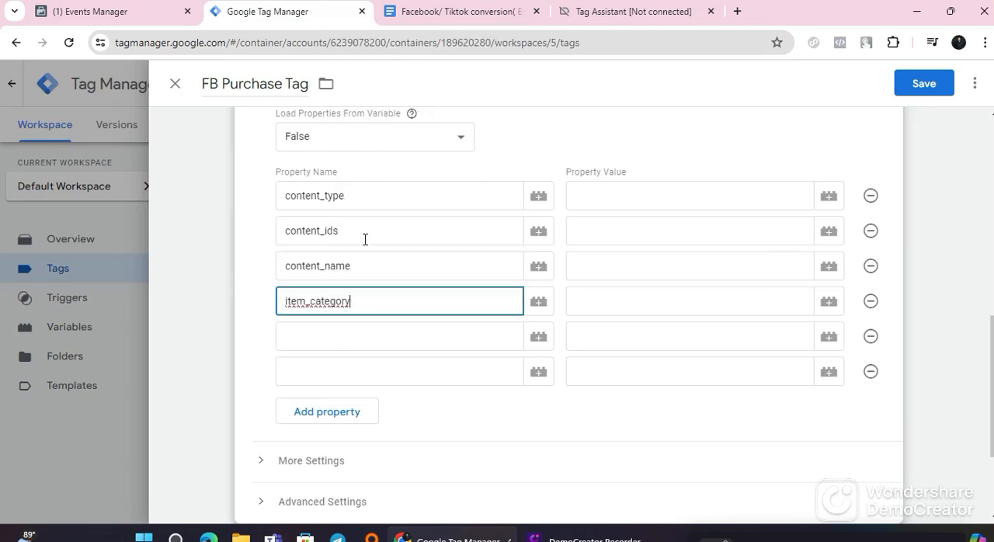
Step: Copy value from the guide's Purchase Event table and paste it as the fifth property name in Tag Manager
click(435, 11)
scroll(261, 311, down, 2)
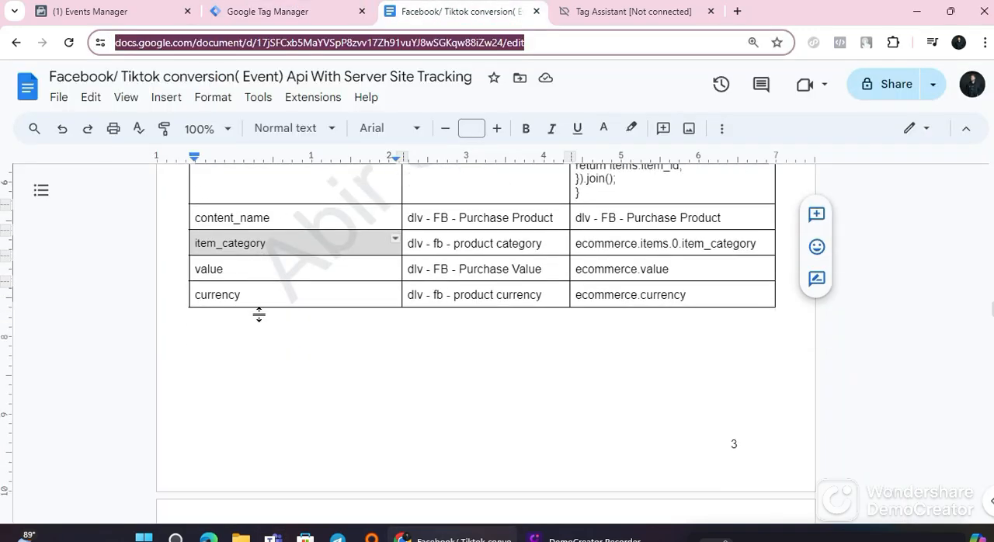
click(246, 247)
right_click(245, 247)
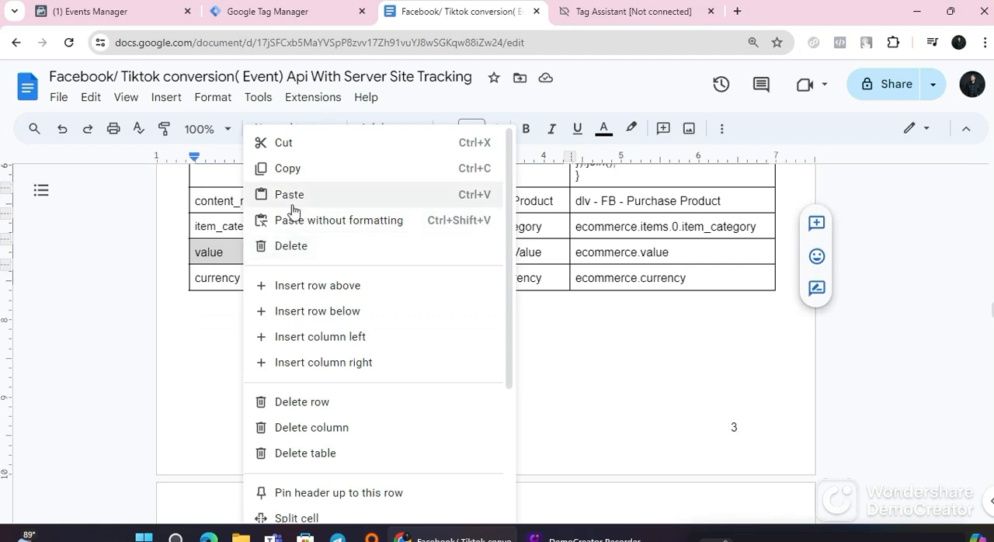
click(291, 165)
click(263, 12)
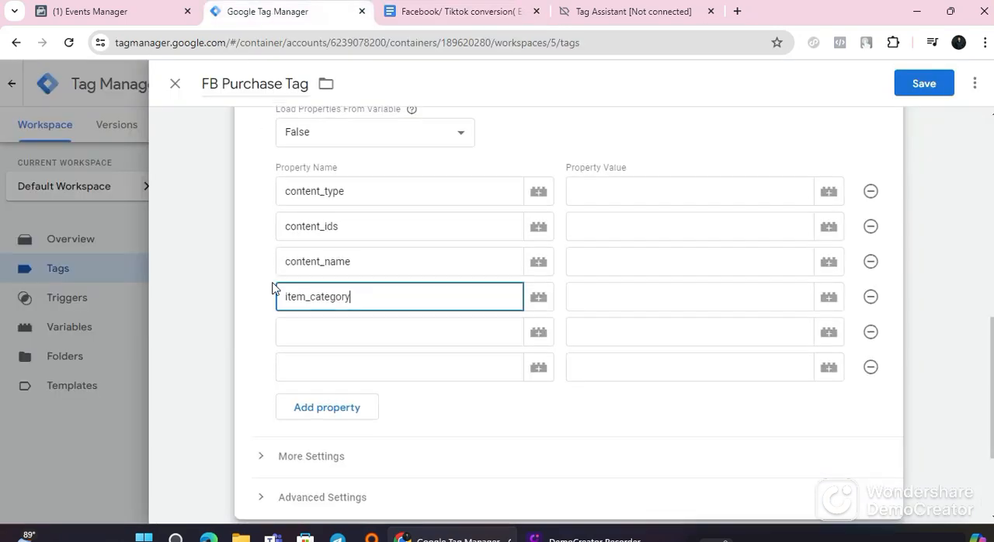
scroll(339, 175, down, 2)
click(336, 187)
right_click(335, 191)
click(362, 329)
Step: Copy currency from the guide's Purchase Event table and paste it as the sixth property name in Tag Manager
click(396, 10)
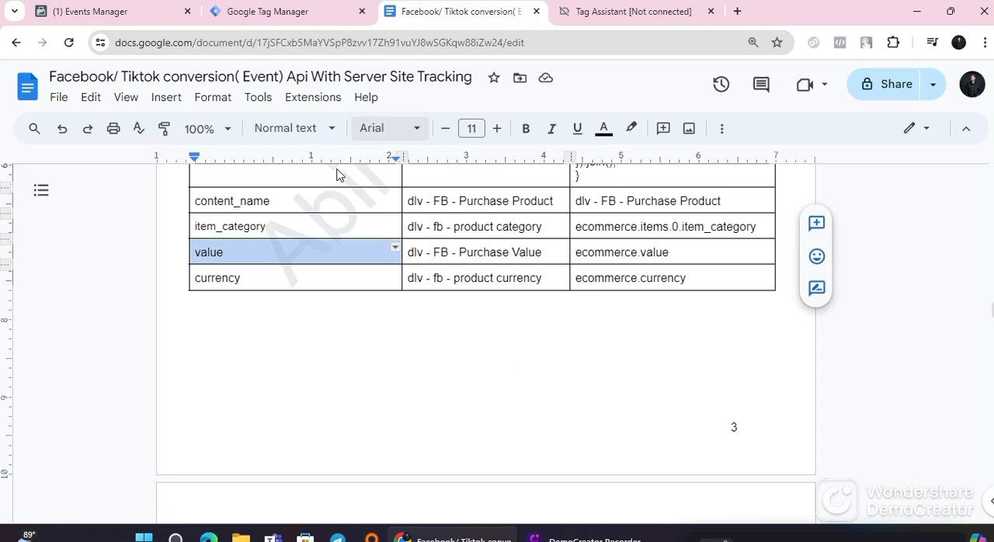
click(255, 281)
double_click(256, 281)
right_click(255, 281)
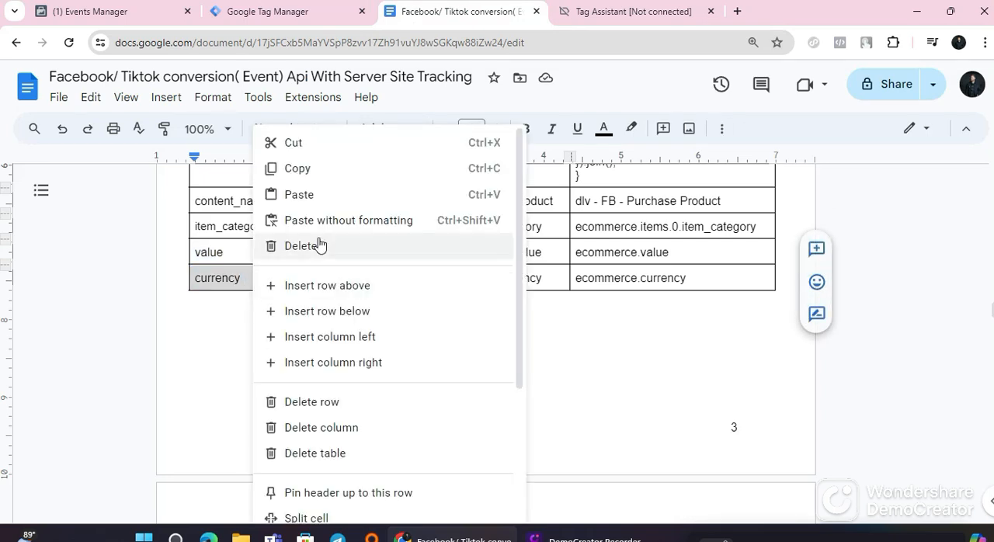
click(327, 170)
click(288, 13)
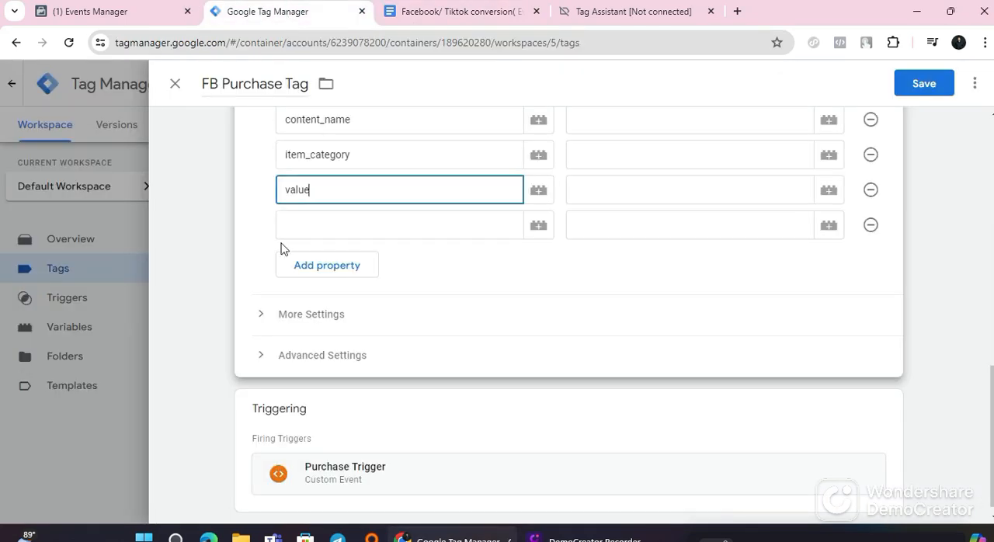
click(339, 225)
right_click(339, 228)
click(373, 378)
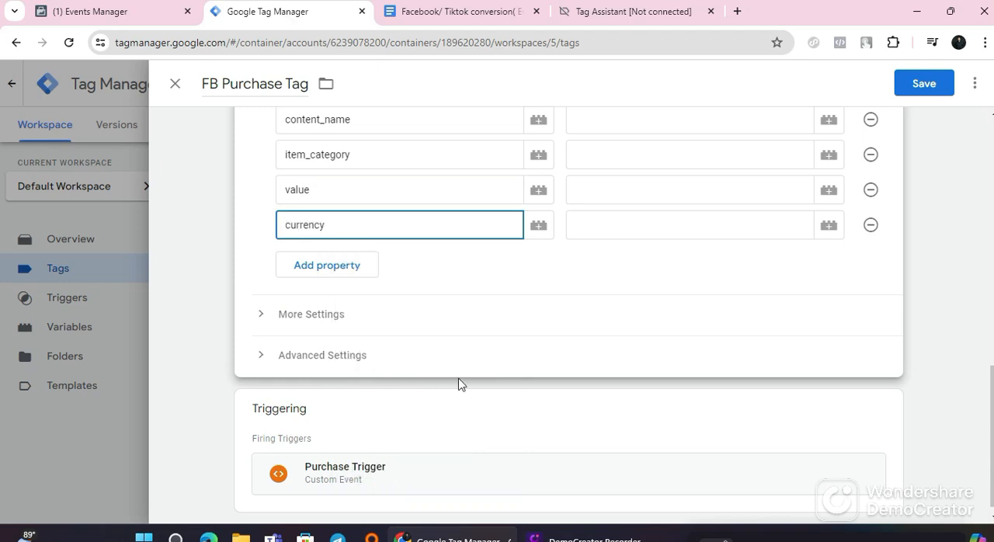
Step: Check the guide's Purchase Event table and assign the product constant variable to the content_type property
scroll(597, 373, up, 3)
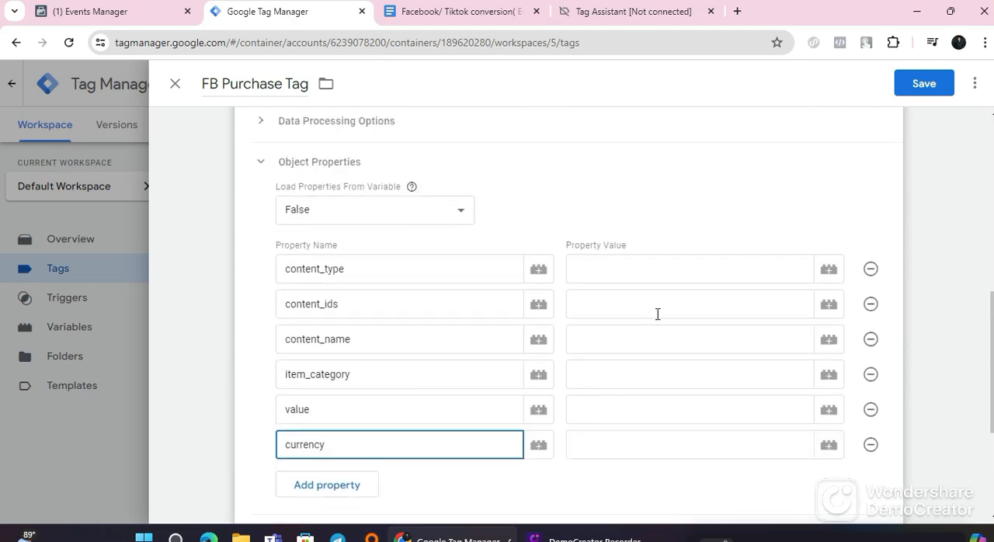
click(462, 11)
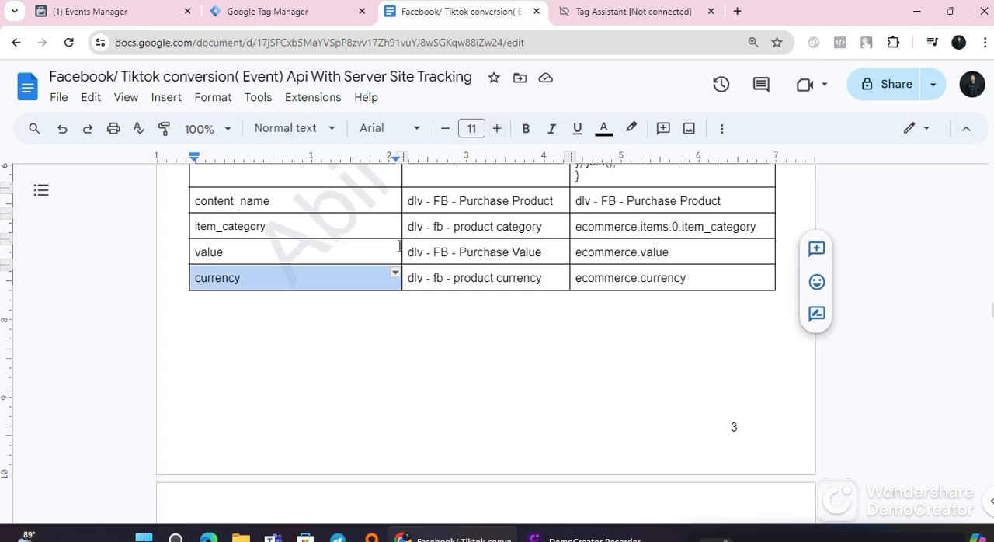
scroll(385, 267, up, 2)
key(ctrl+shift+Tab)
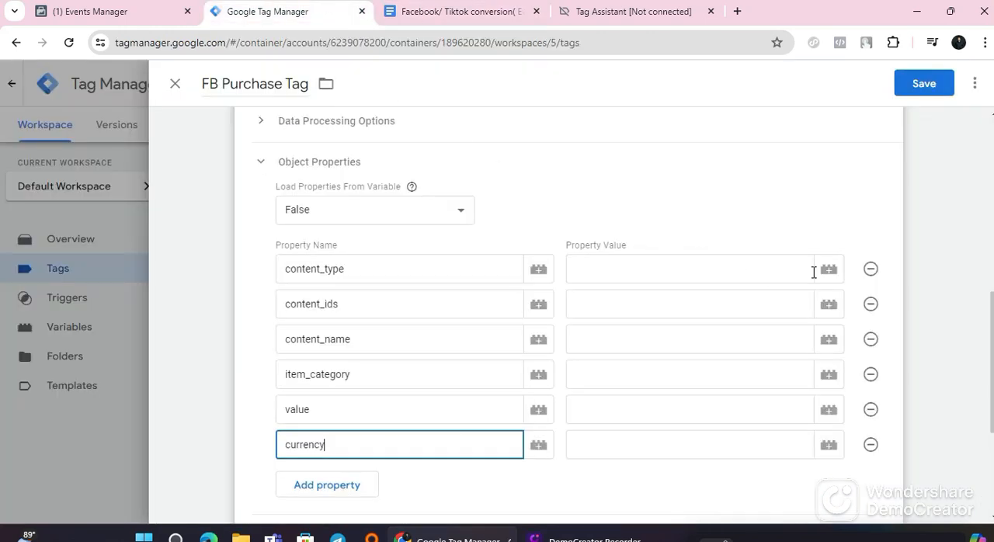
click(827, 270)
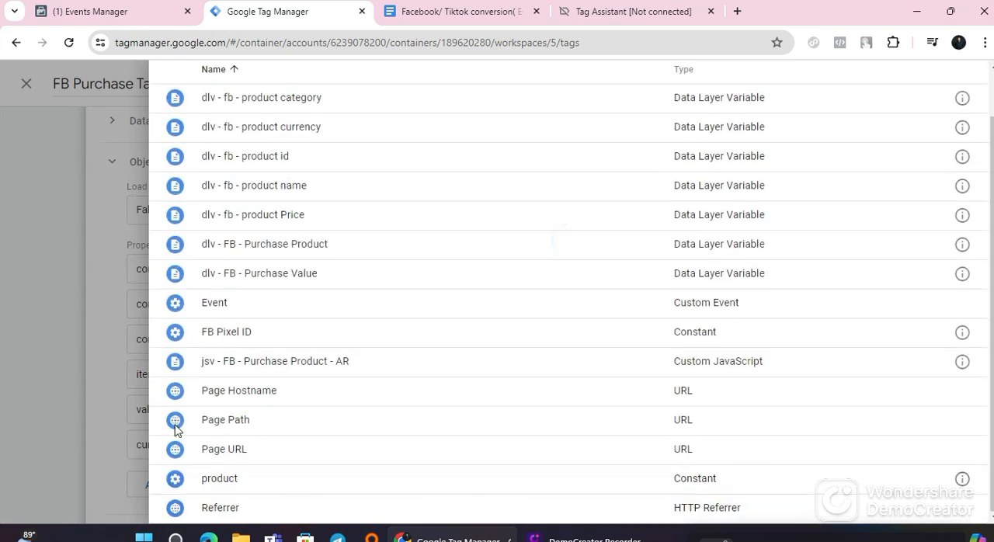
click(284, 482)
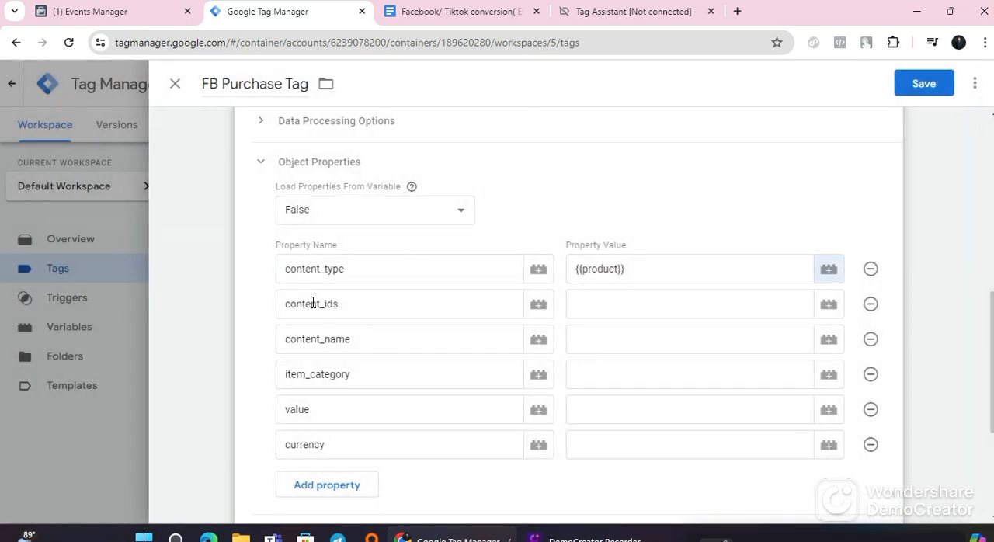
Step: Check the guide's content_ids row and assign the jsv - FB - Purchase Product - AR variable to the content_ids property
click(459, 14)
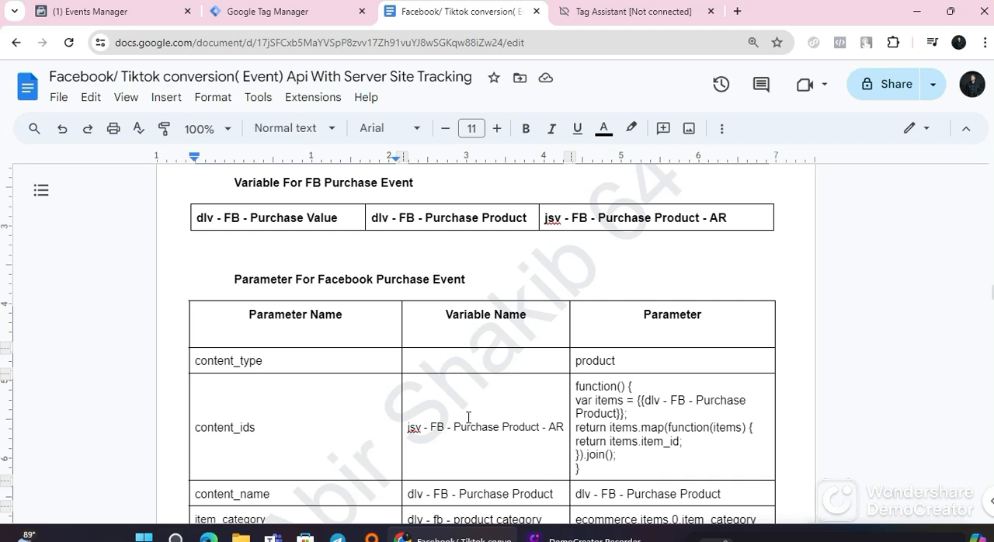
click(290, 18)
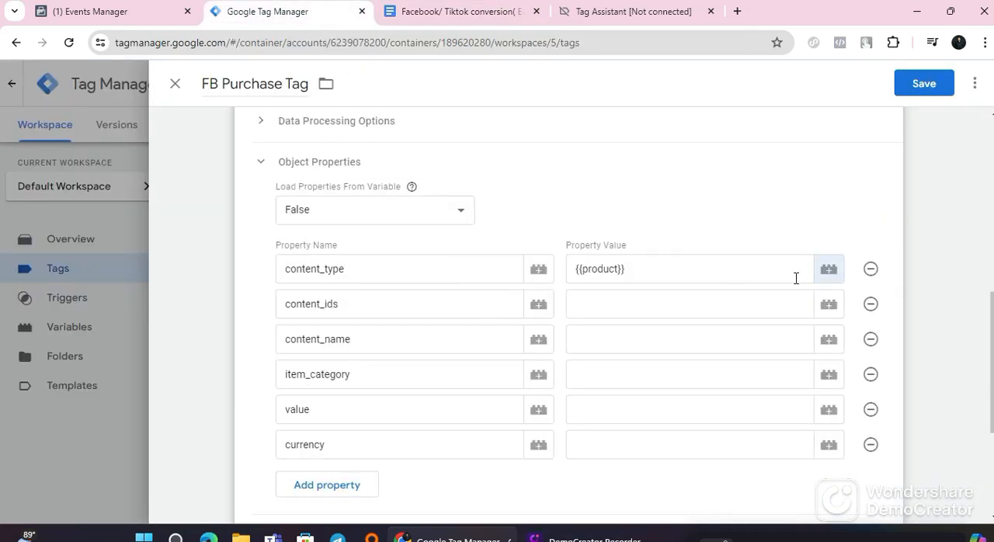
click(828, 304)
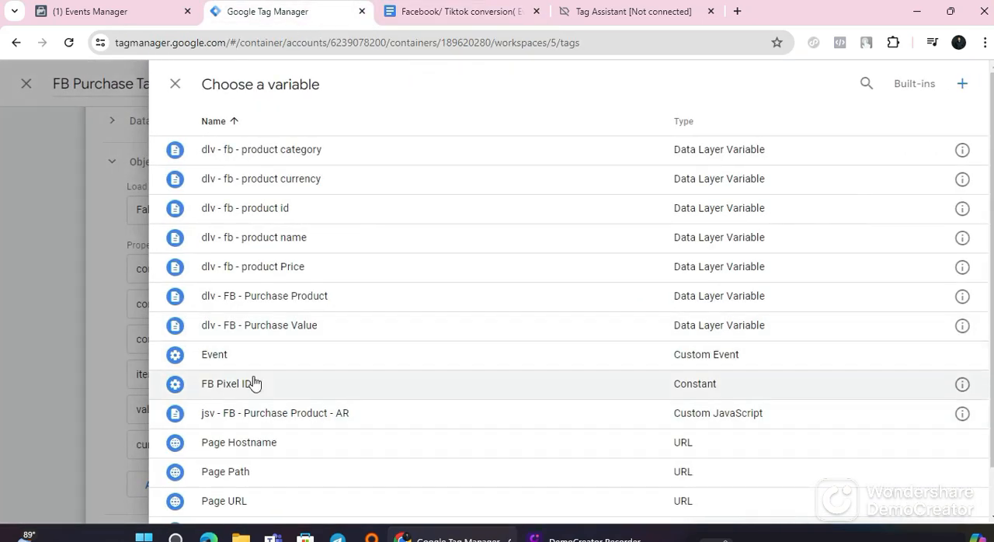
scroll(268, 473, down, 1)
click(288, 360)
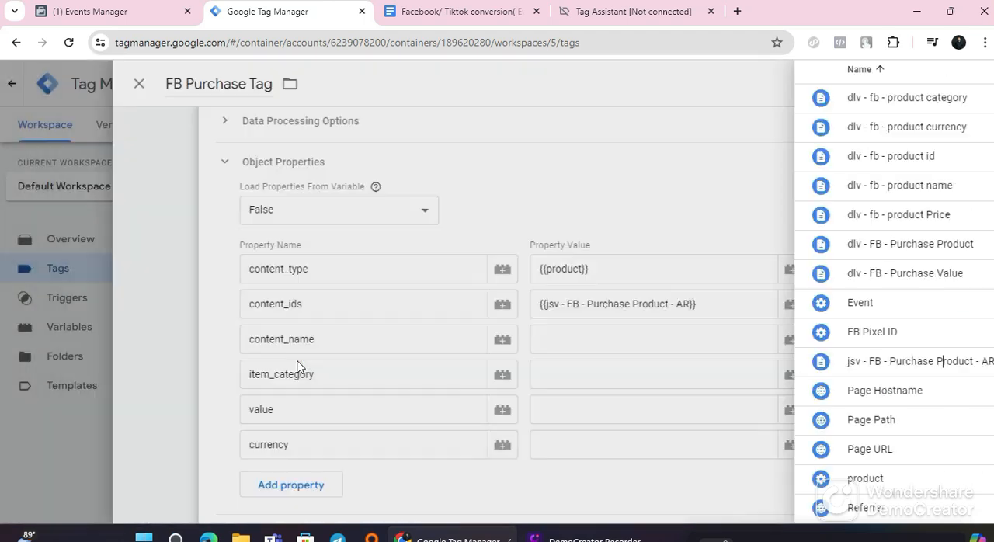
Step: Check the guide's content_name row and assign the dlv - FB - Purchase Product variable to the content_name property in Tag Manager
click(634, 344)
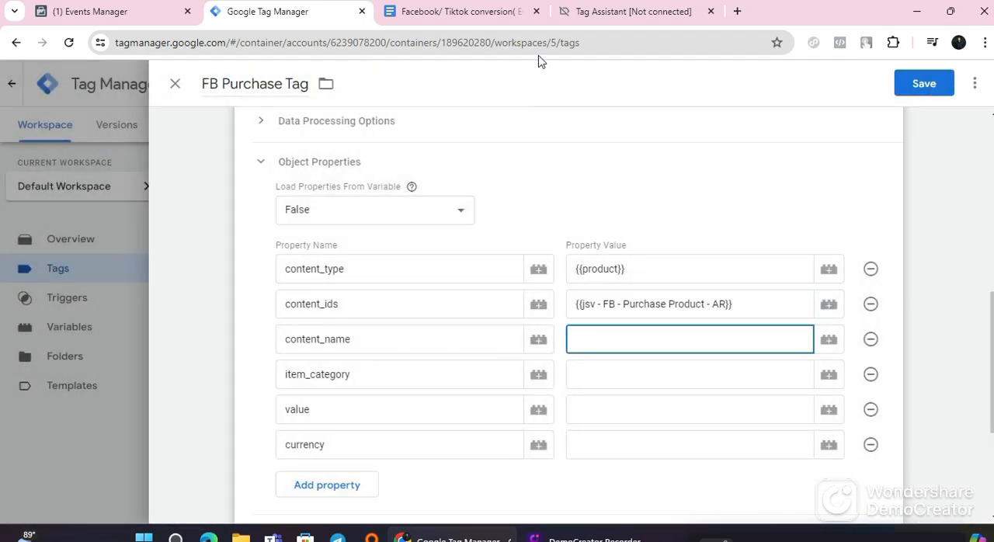
click(457, 14)
scroll(458, 427, down, 2)
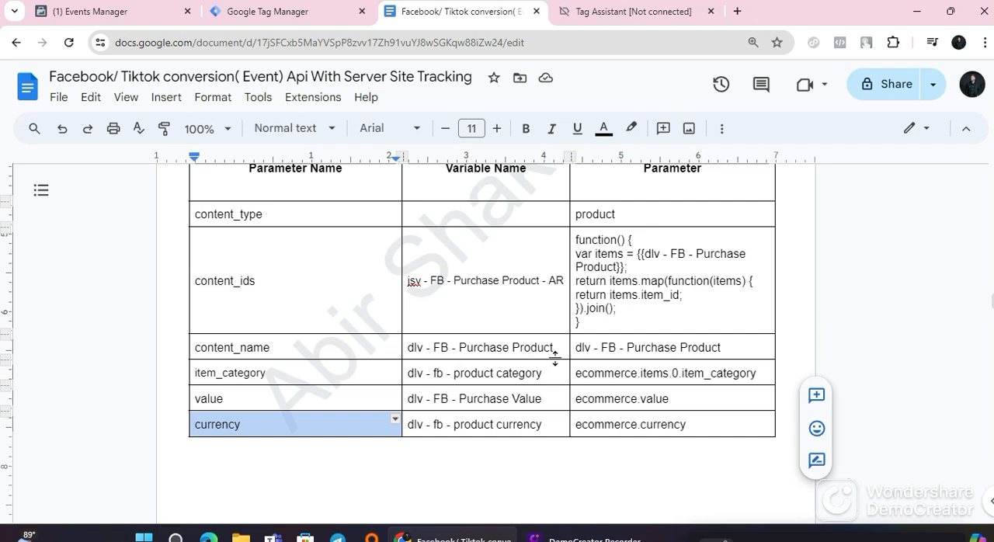
scroll(458, 349, up, 8)
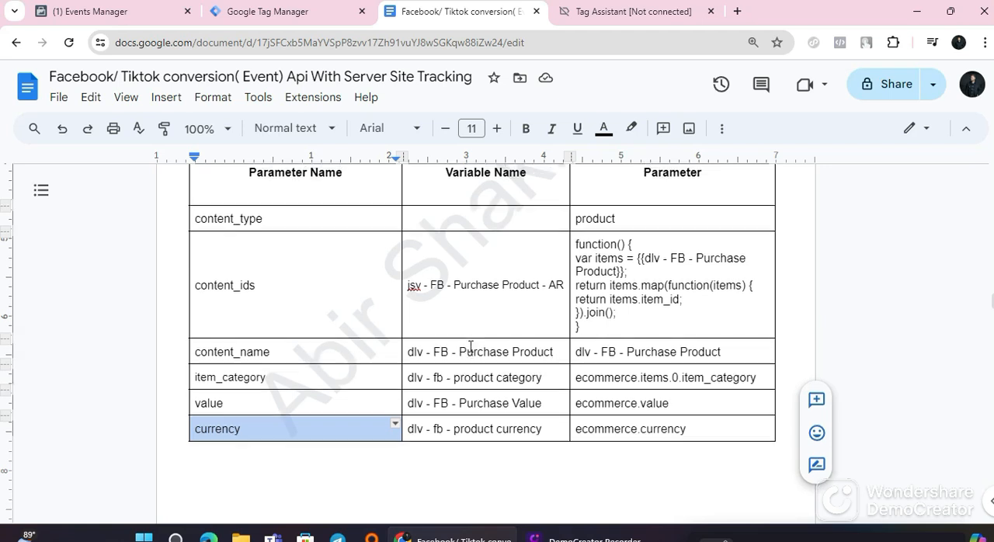
scroll(472, 347, up, 1)
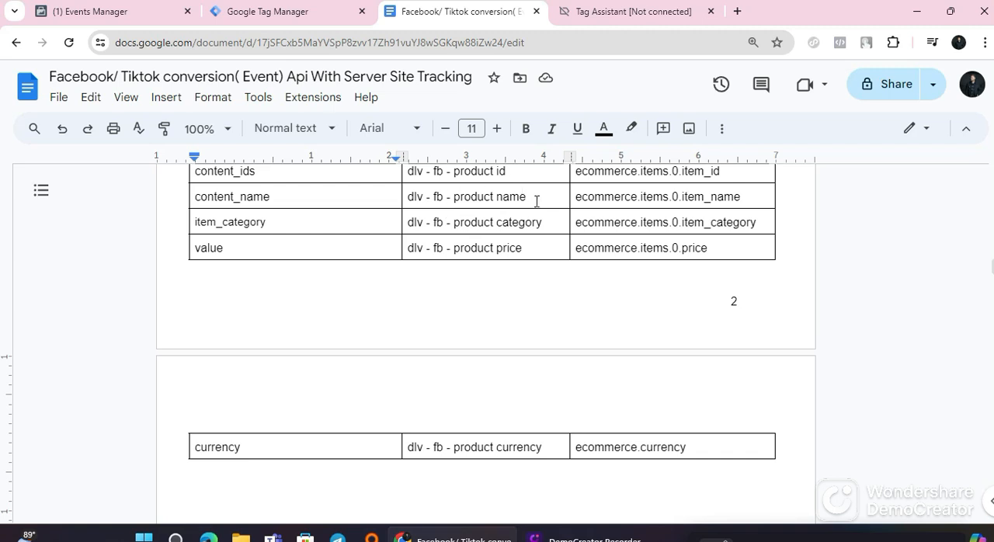
scroll(463, 404, down, 10)
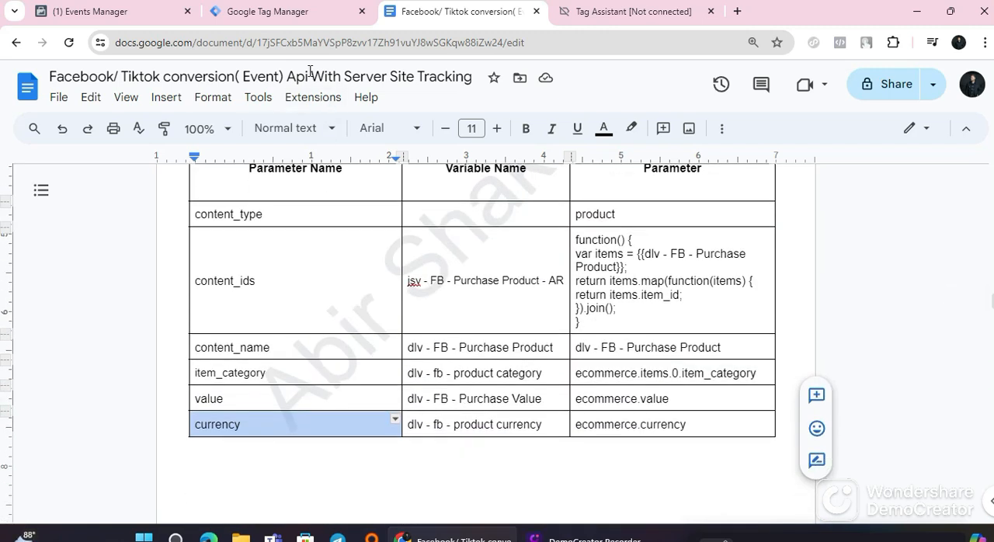
click(304, 19)
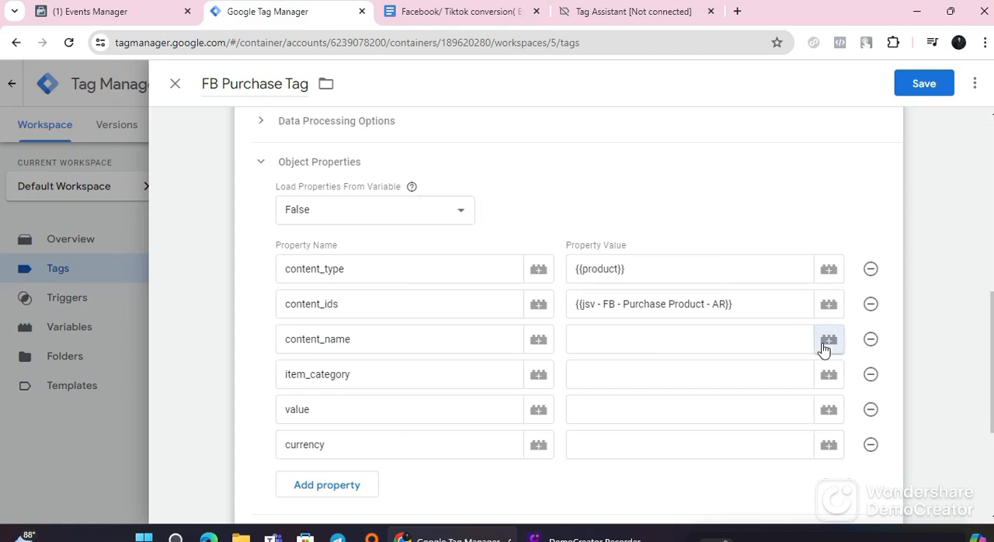
click(824, 348)
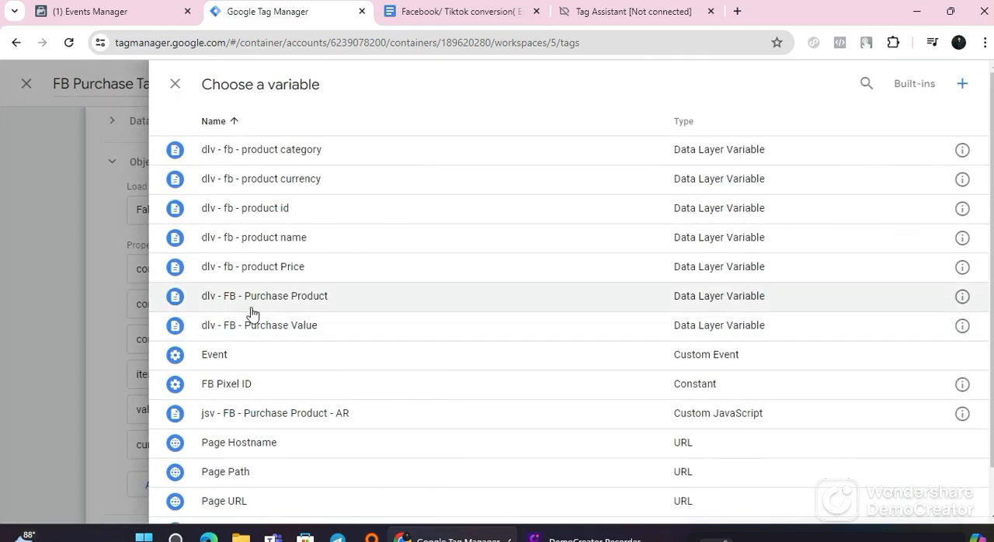
click(308, 307)
Step: Check the guide's item_category row and assign the dlv - fb - product category variable to the item_category property
scroll(501, 298, down, 2)
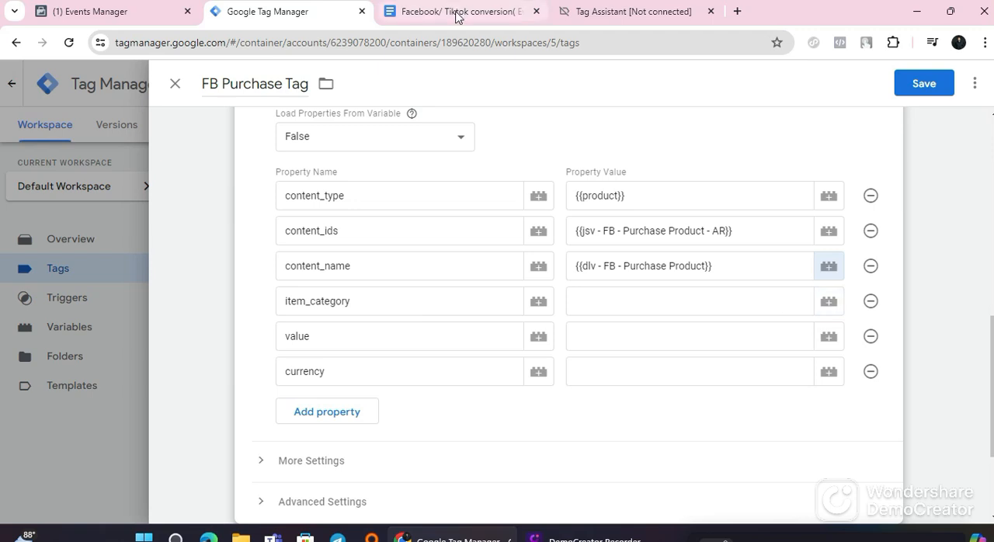
click(423, 11)
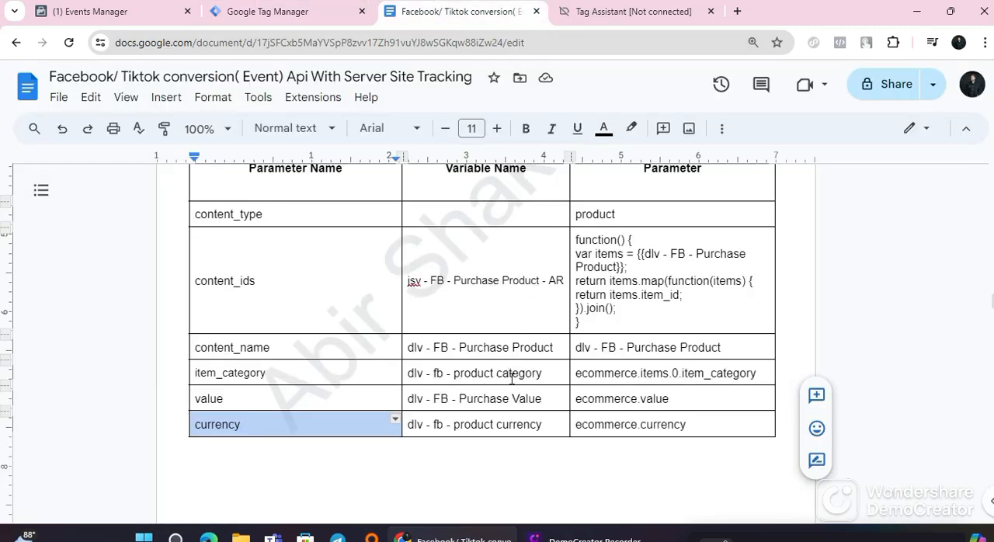
click(246, 11)
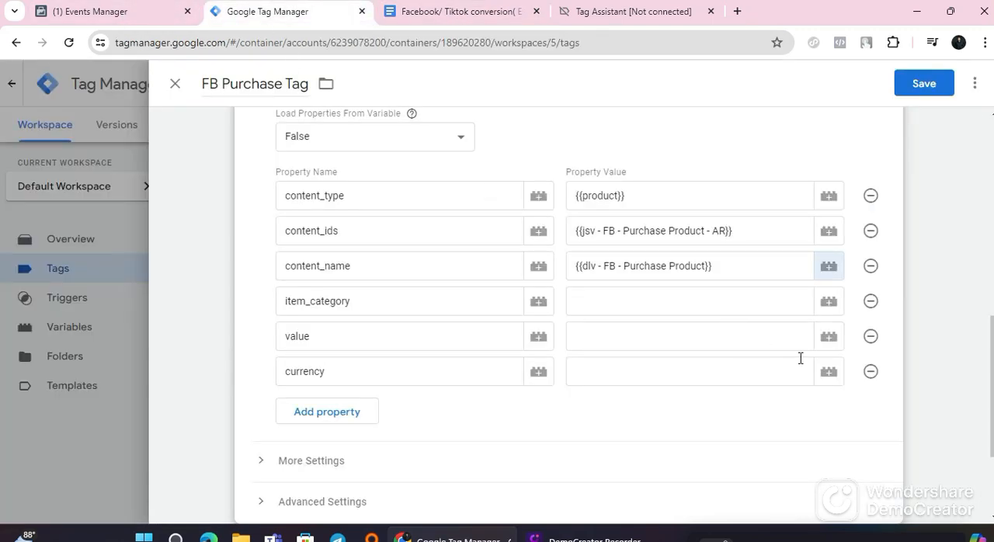
click(823, 304)
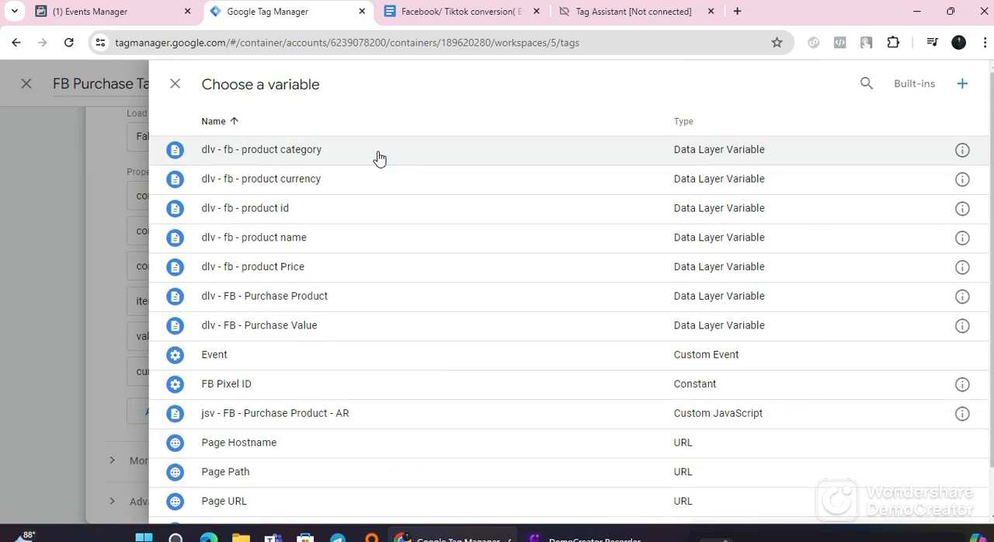
click(380, 157)
Step: Check the guide's value row and assign the dlv - FB - Purchase Value variable to the value property
click(643, 342)
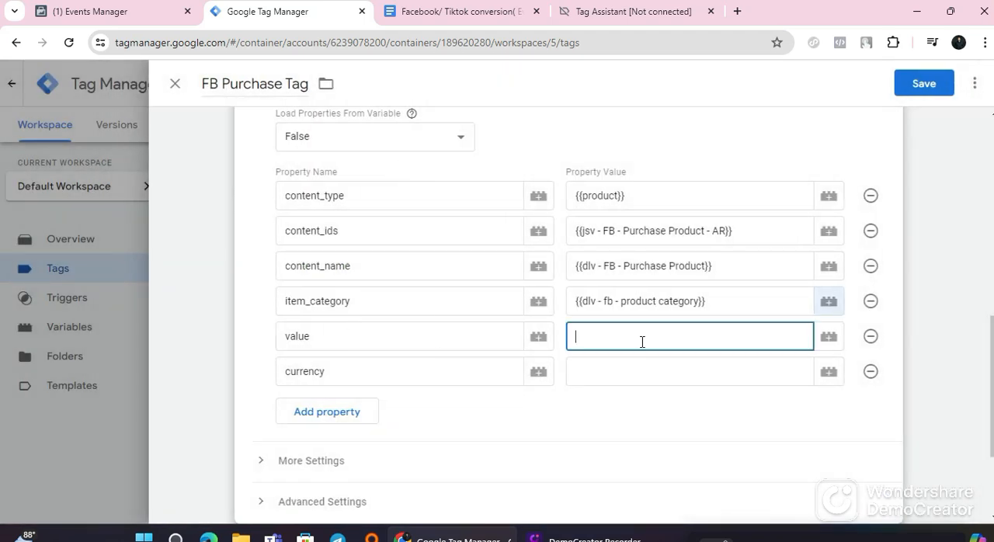
click(466, 16)
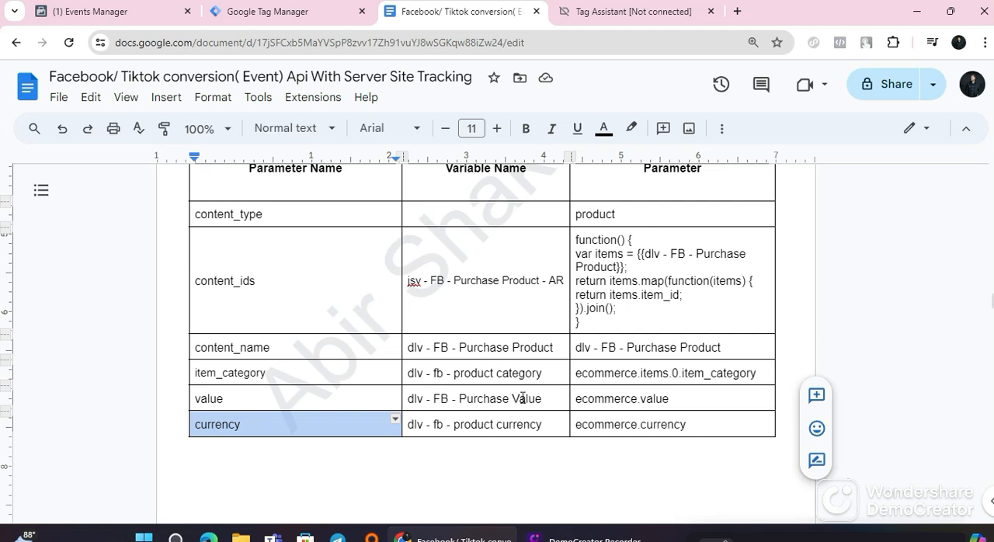
click(250, 12)
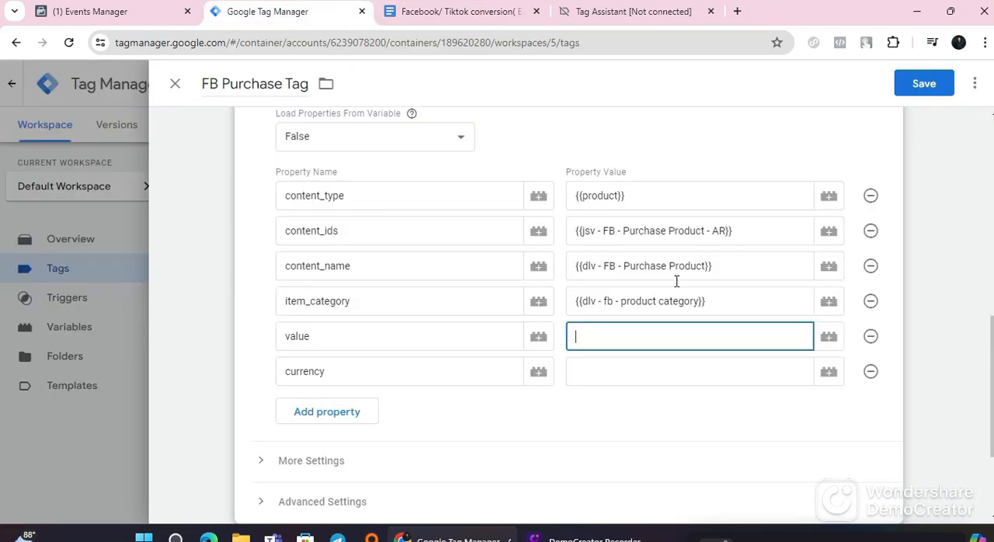
click(826, 342)
click(270, 329)
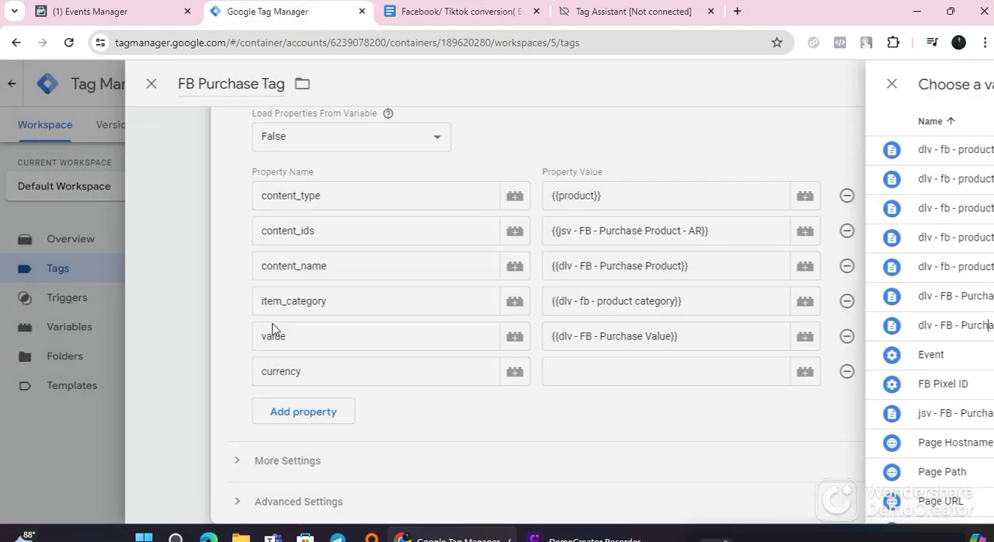
Step: Check the guide's currency row, assign the dlv - fb - product currency variable to the currency property, and save the FB Purchase Tag
click(688, 372)
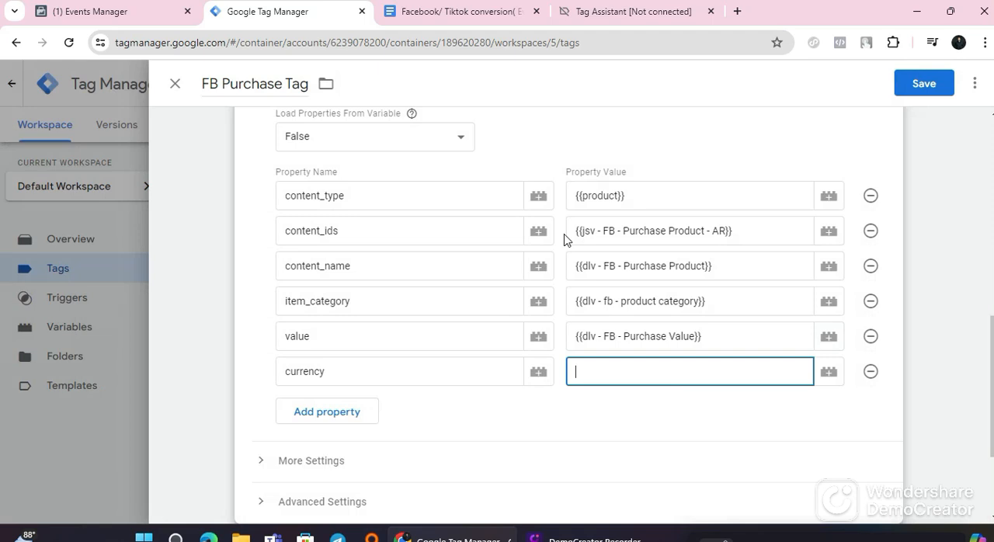
click(458, 12)
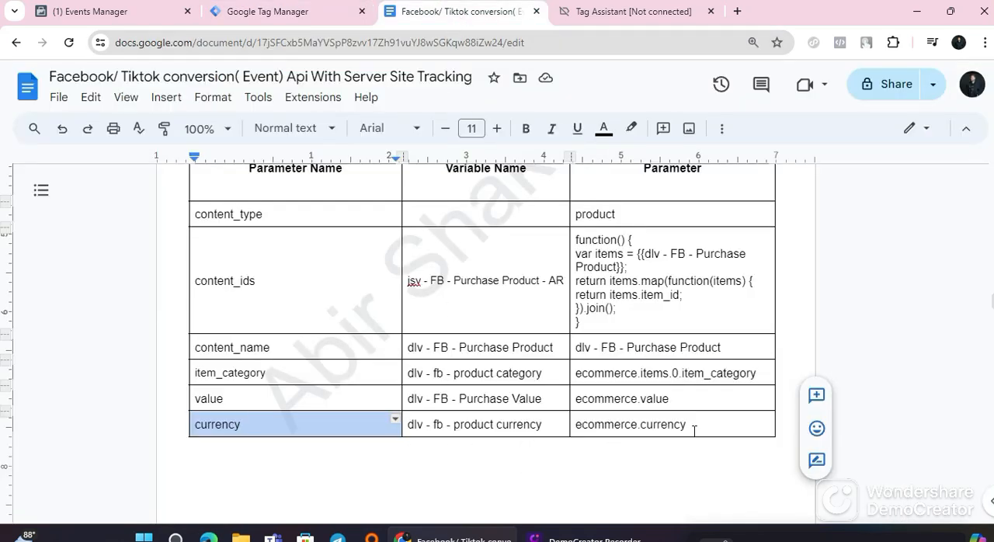
click(260, 13)
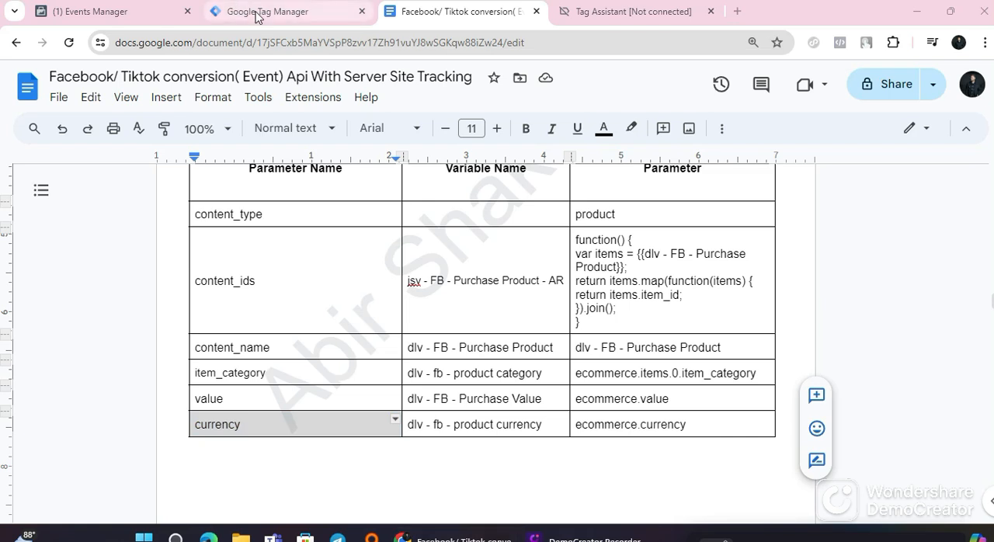
click(829, 372)
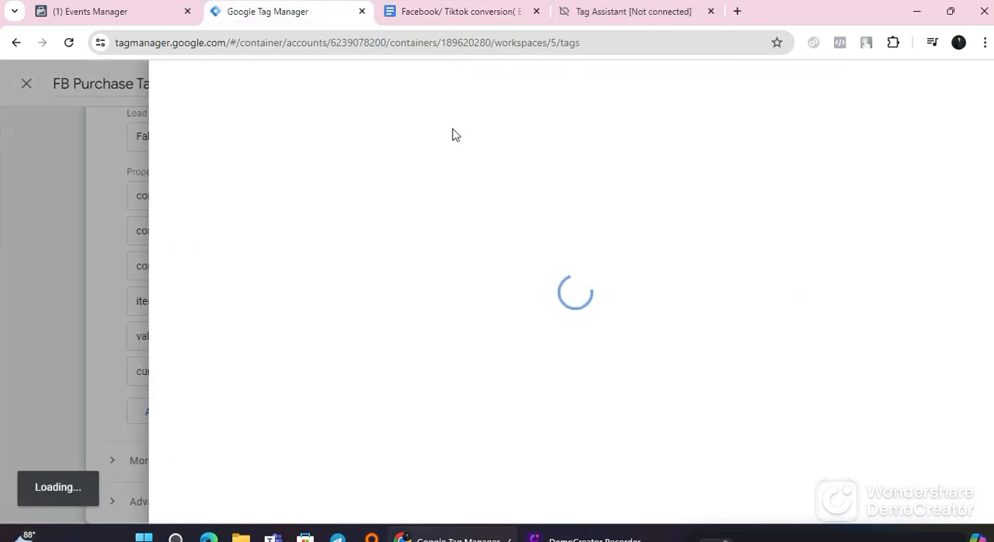
click(308, 182)
scroll(505, 291, down, 2)
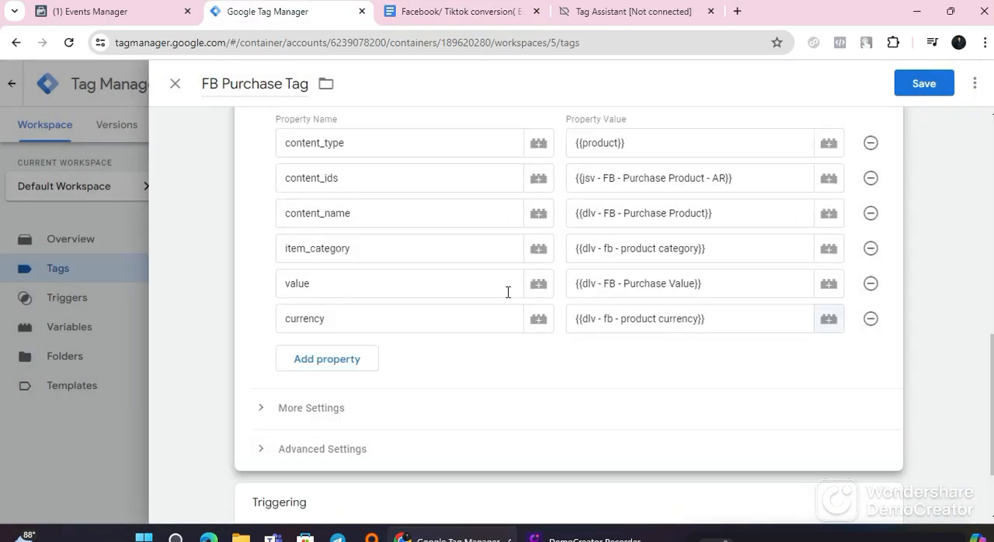
click(918, 91)
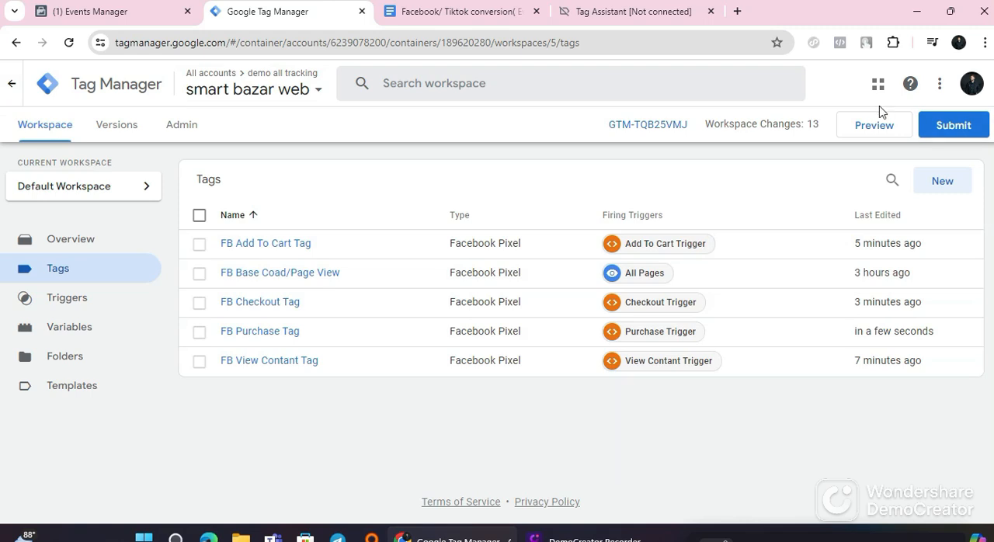
Step: Close the disconnected Tag Assistant page, start a new container preview, and connect it to the shop's suggested pantheonsite.io URL
click(884, 130)
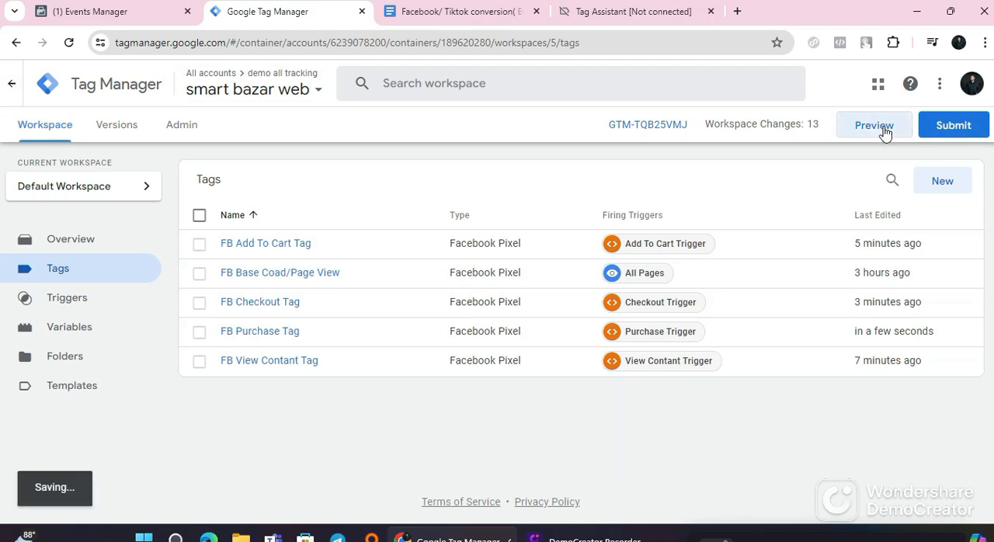
click(711, 11)
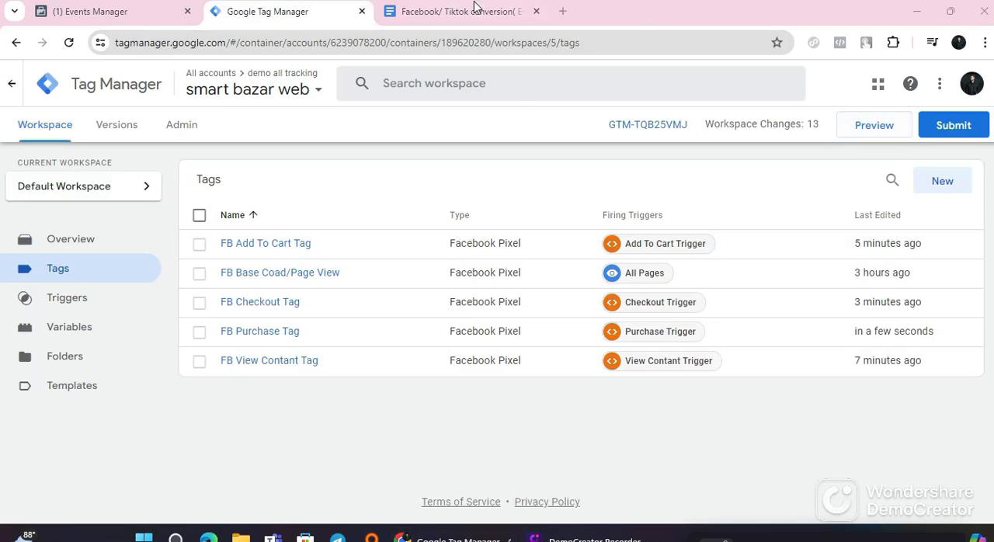
click(869, 135)
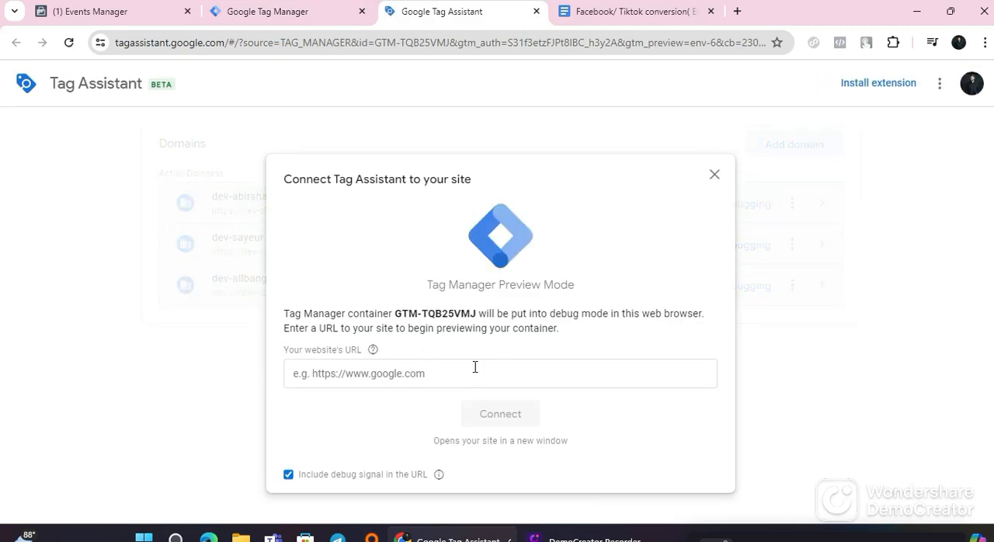
click(475, 366)
click(459, 463)
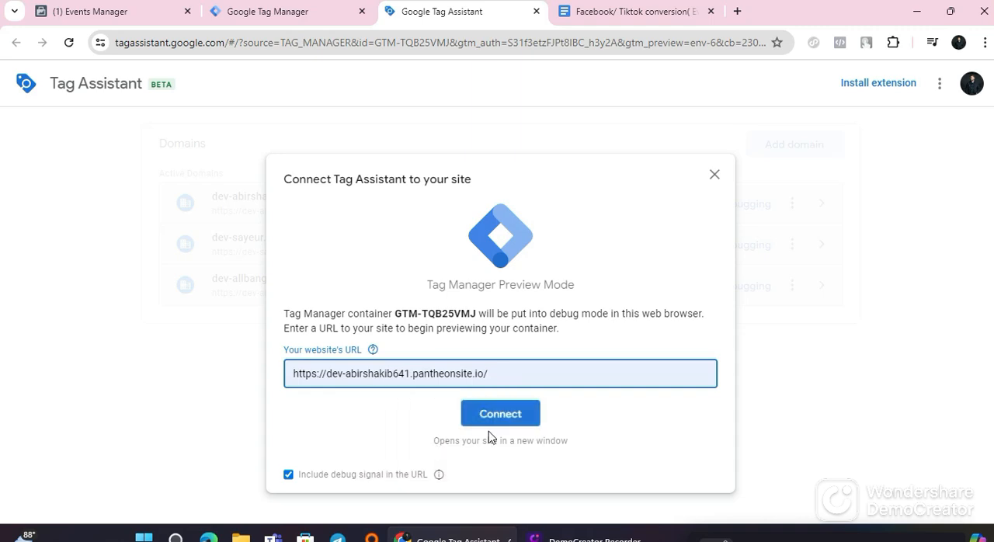
click(497, 419)
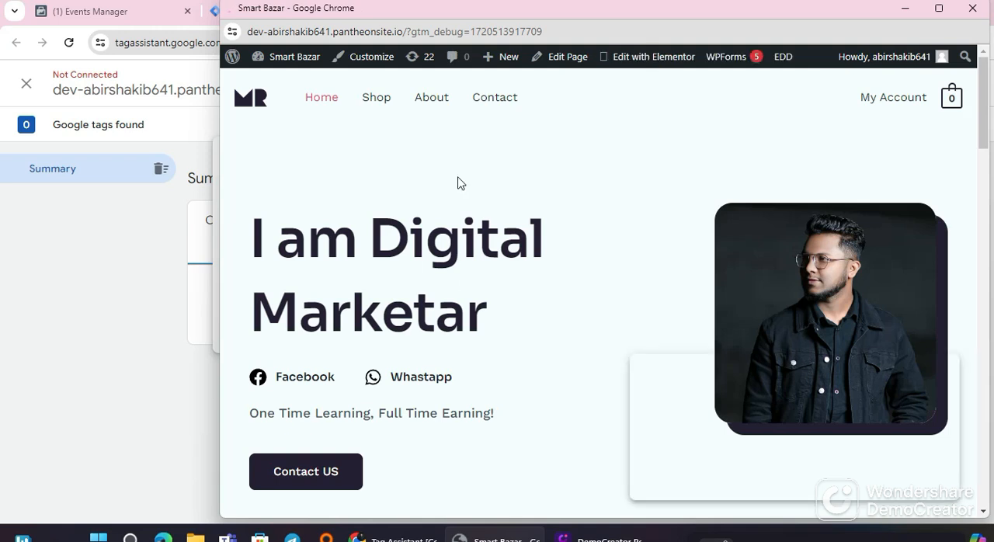
Step: Maximize the previewed site's window and open the CURREN 8301 men's military sports watch from the Shop page
click(938, 8)
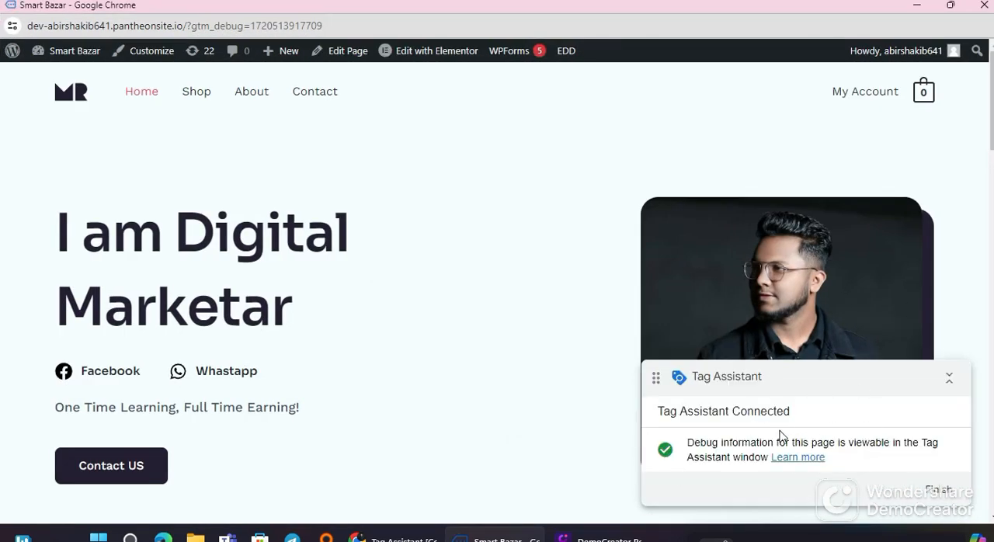
click(197, 98)
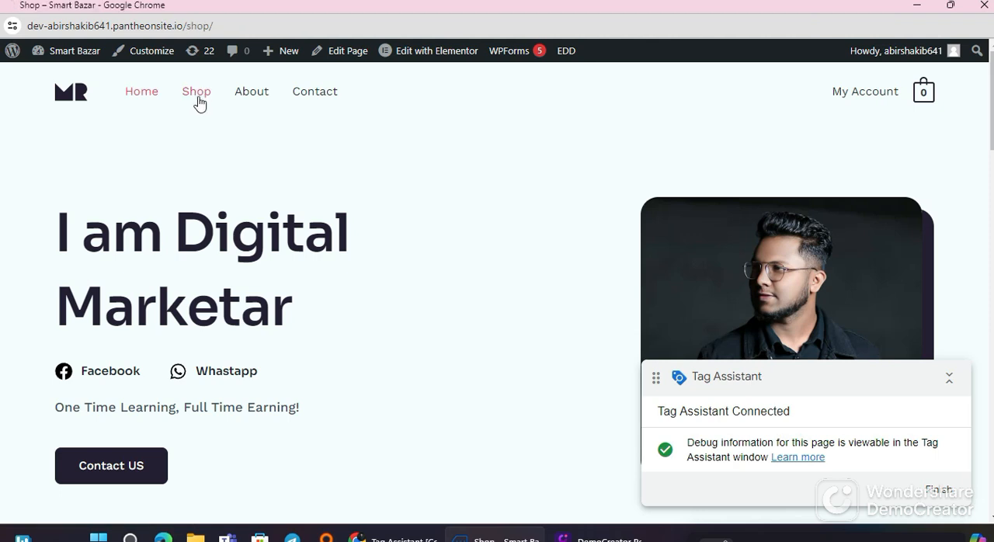
scroll(398, 341, down, 4)
scroll(393, 311, up, 1)
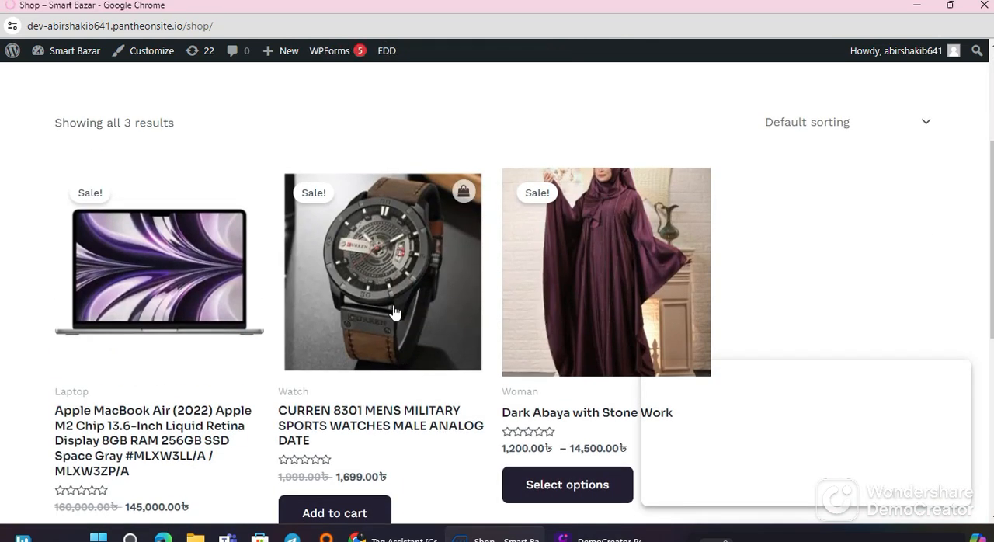
click(347, 439)
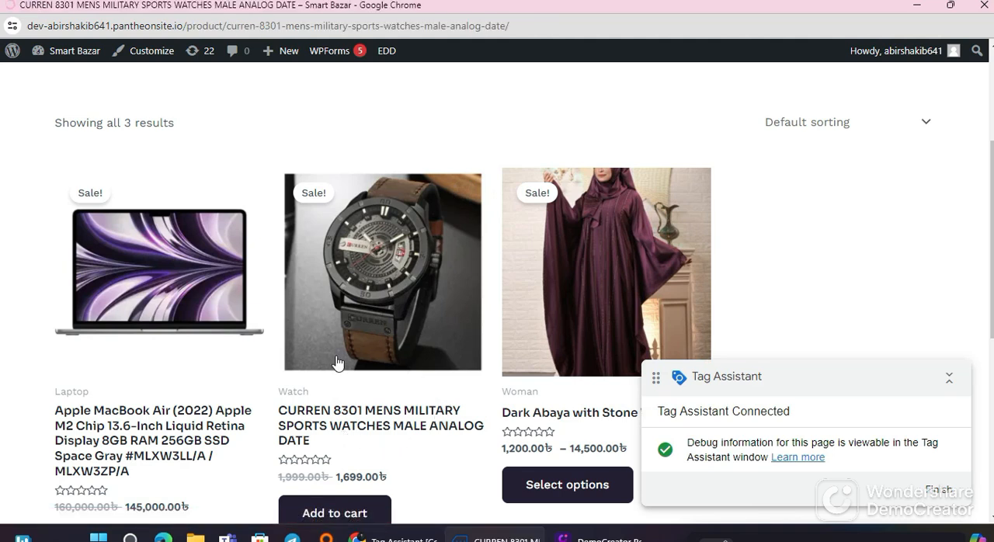
Step: Review the CURREN 8301 watch's product page and add one watch to the cart
scroll(344, 362, down, 3)
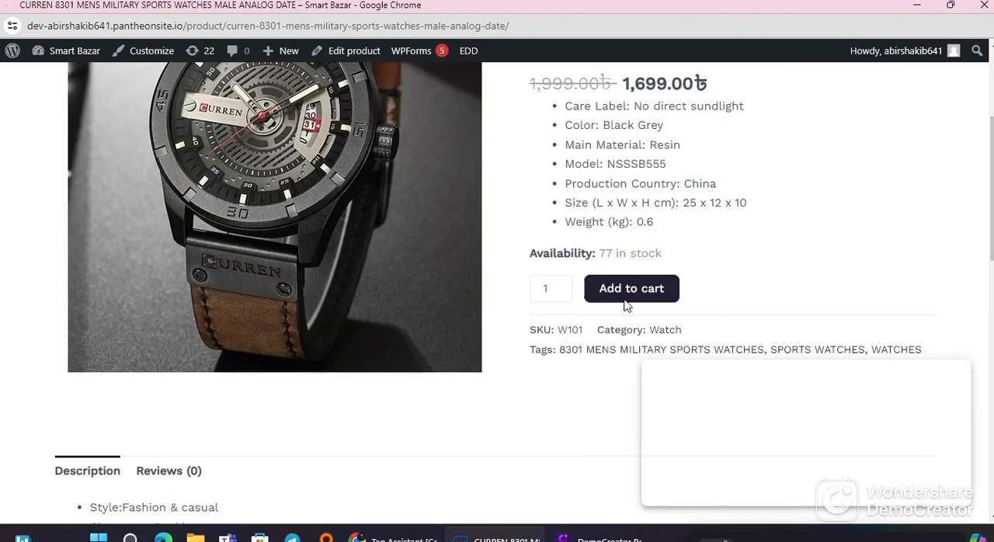
scroll(207, 390, up, 3)
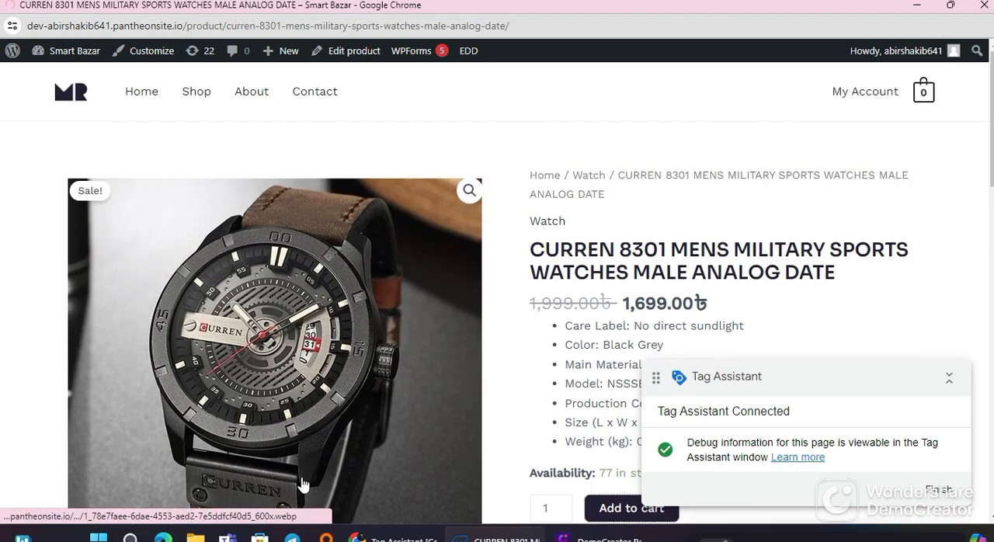
scroll(402, 486, down, 3)
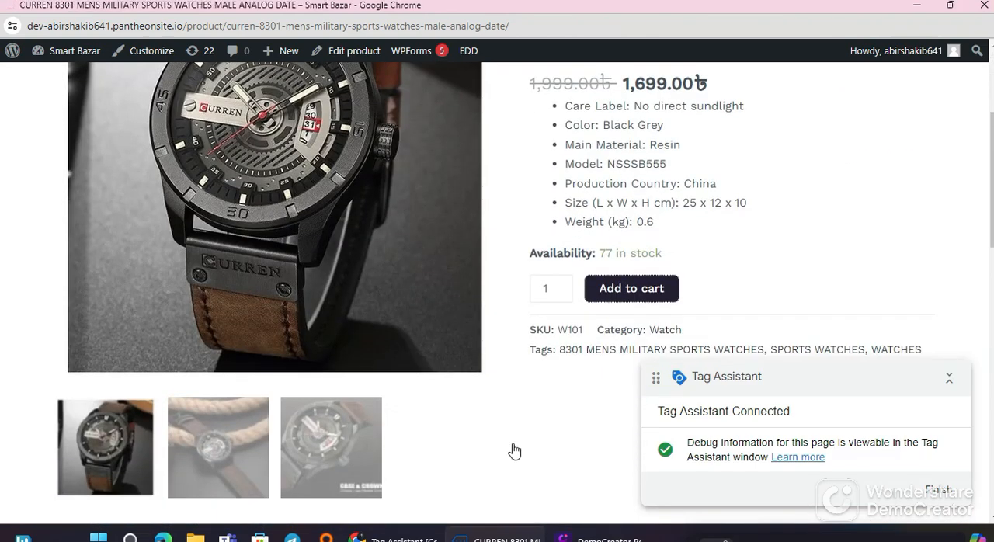
scroll(528, 444, up, 3)
scroll(571, 410, down, 2)
scroll(466, 407, down, 2)
scroll(189, 196, up, 4)
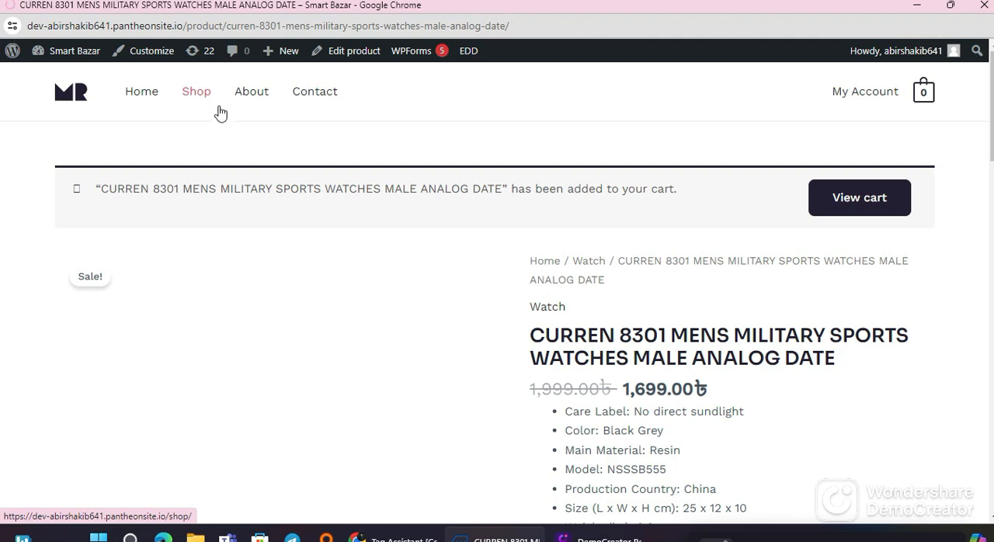
scroll(484, 461, down, 5)
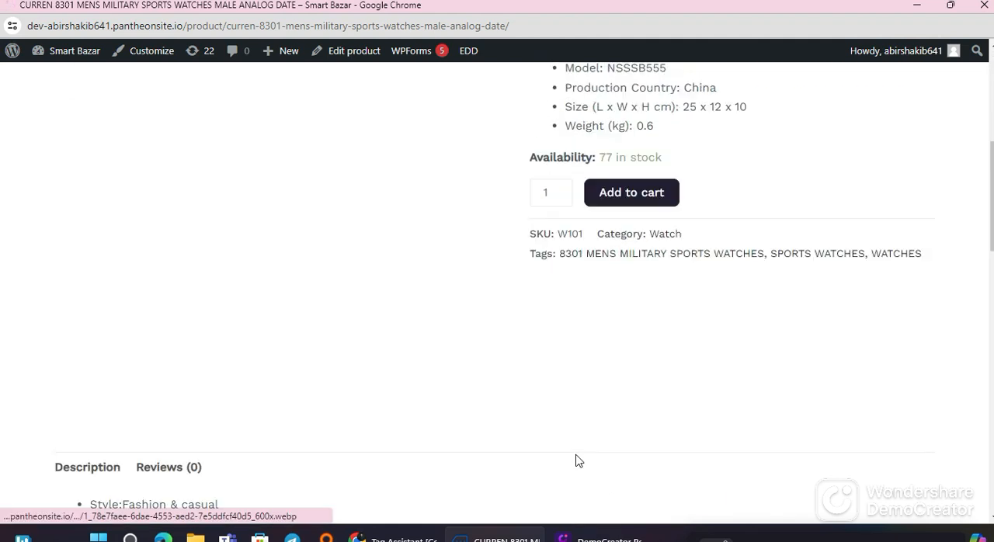
Step: Return to the Shop page and add the Apple MacBook Air (2022) to the cart from the product listing
scroll(578, 461, down, 1)
key(alt+Left)
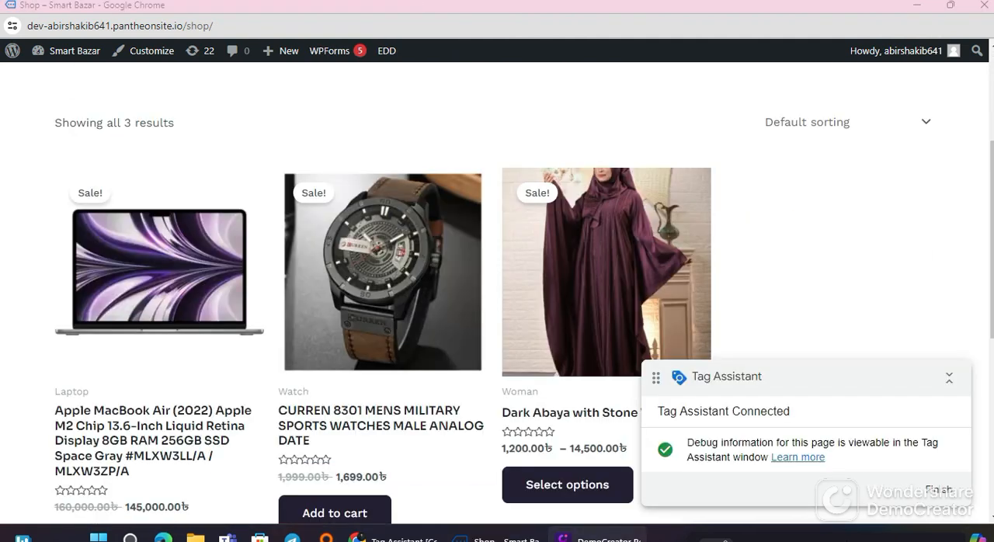
scroll(163, 420, down, 2)
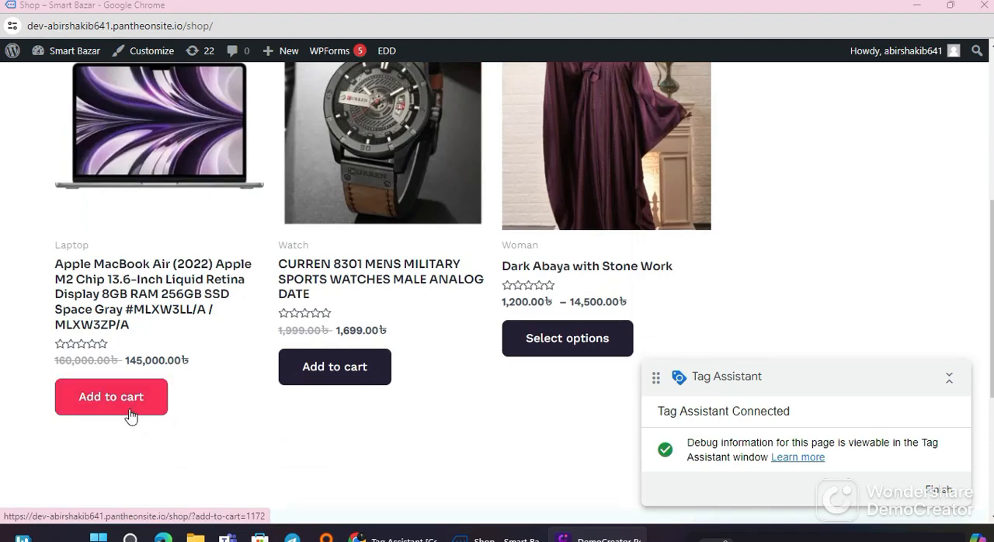
click(149, 398)
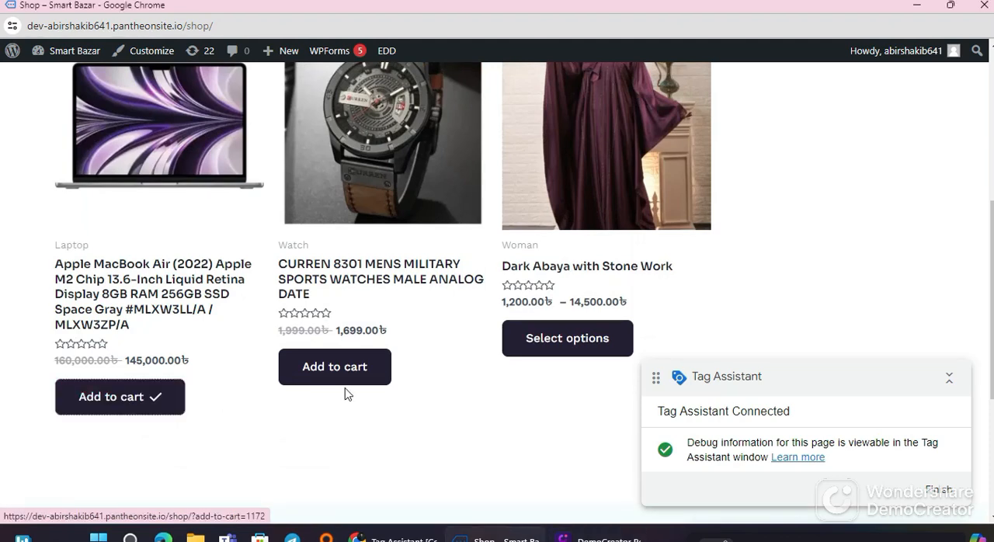
Step: Open the Apple MacBook Air (2022) product page and add one more unit to the cart
scroll(450, 372, up, 5)
scroll(571, 360, down, 7)
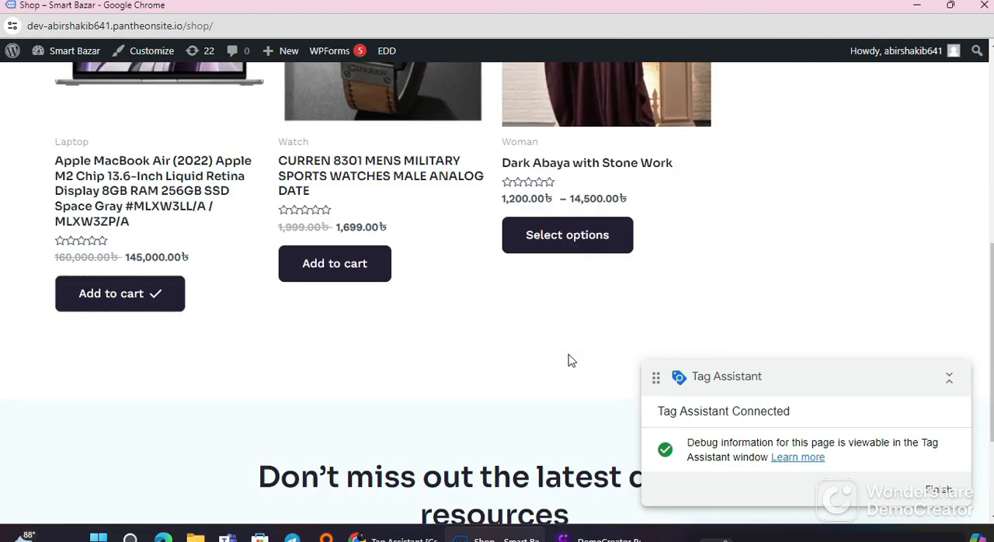
scroll(250, 393, up, 3)
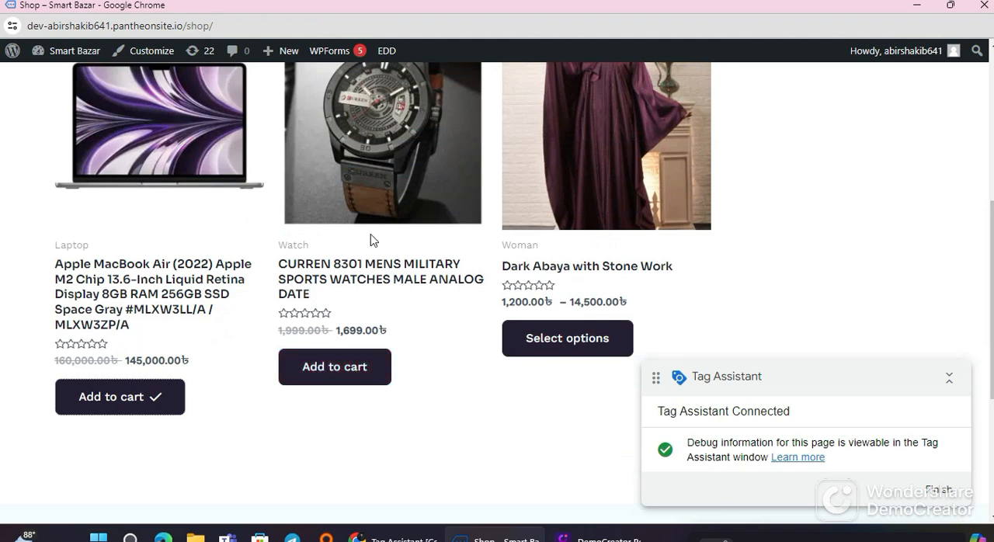
click(126, 326)
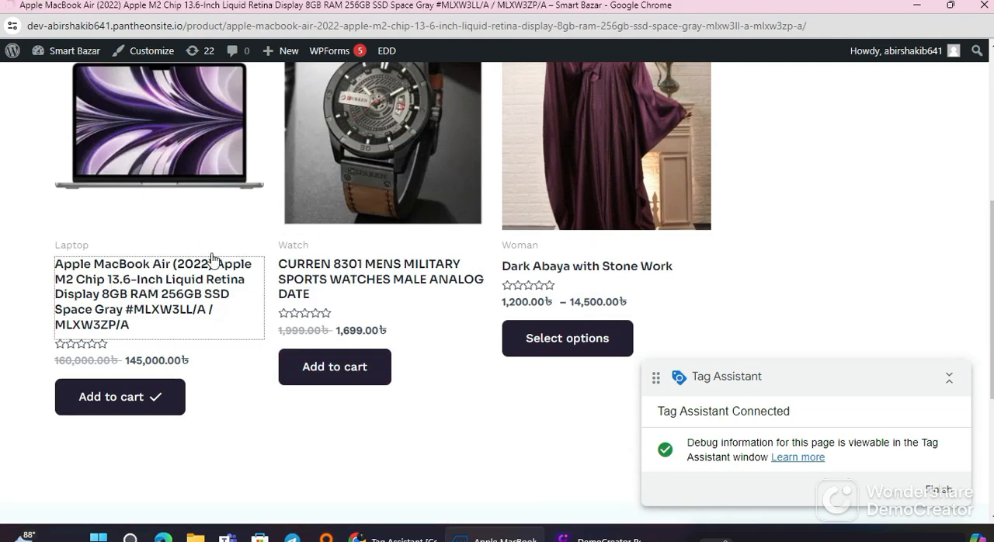
scroll(825, 318, down, 3)
scroll(835, 402, down, 1)
scroll(779, 372, up, 4)
scroll(790, 339, down, 7)
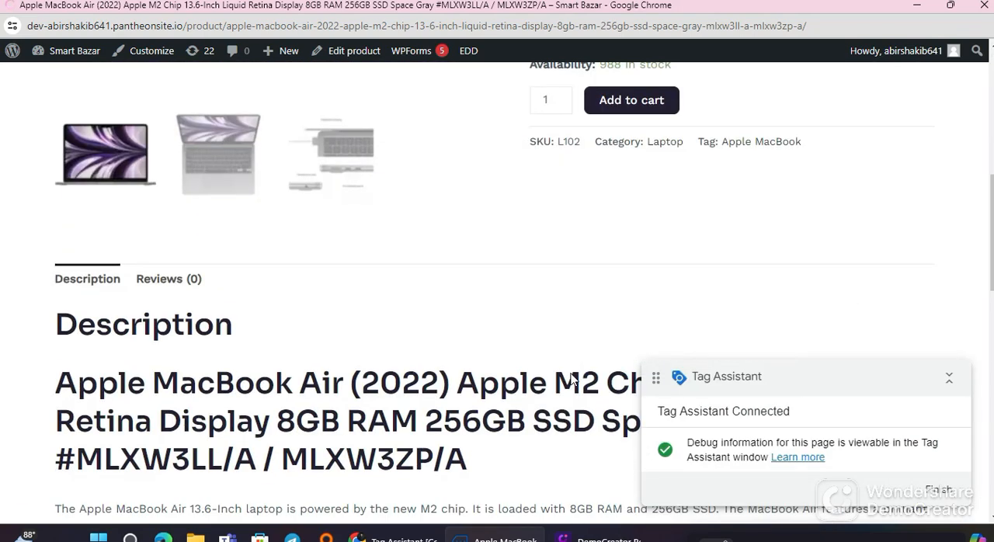
scroll(556, 371, up, 2)
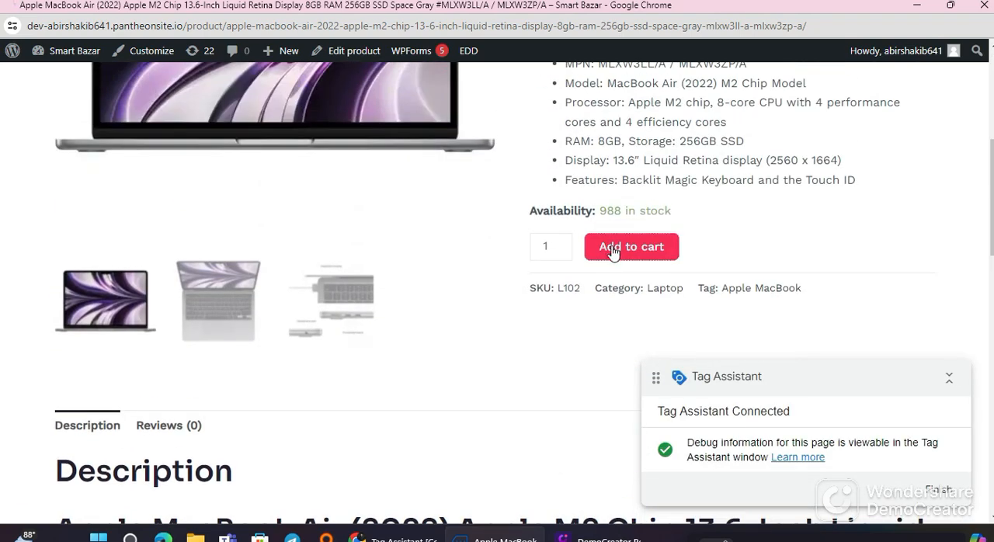
click(613, 250)
Step: Open the cart from the notice on the MacBook Air product page
scroll(853, 205, down, 6)
scroll(820, 325, up, 7)
scroll(812, 244, down, 3)
scroll(839, 233, up, 3)
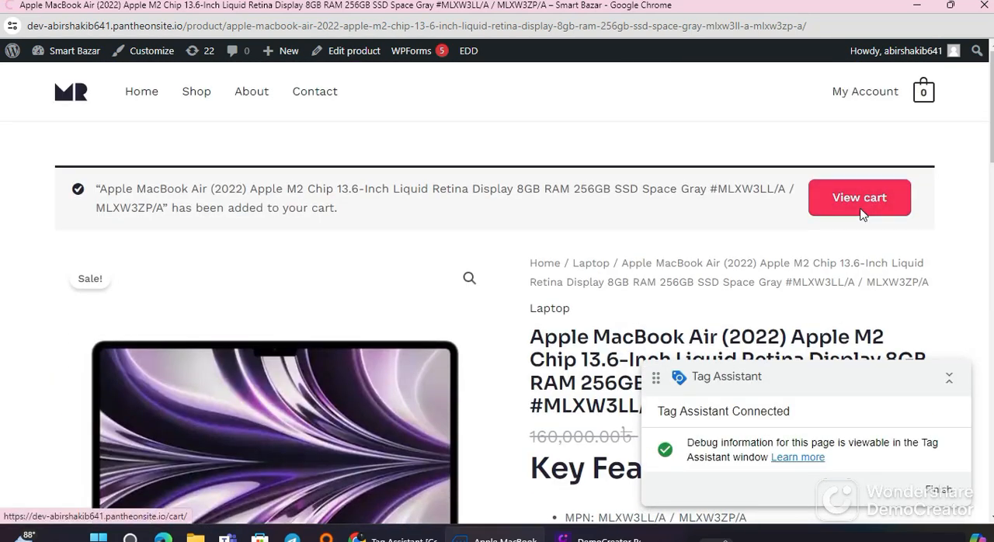
click(860, 211)
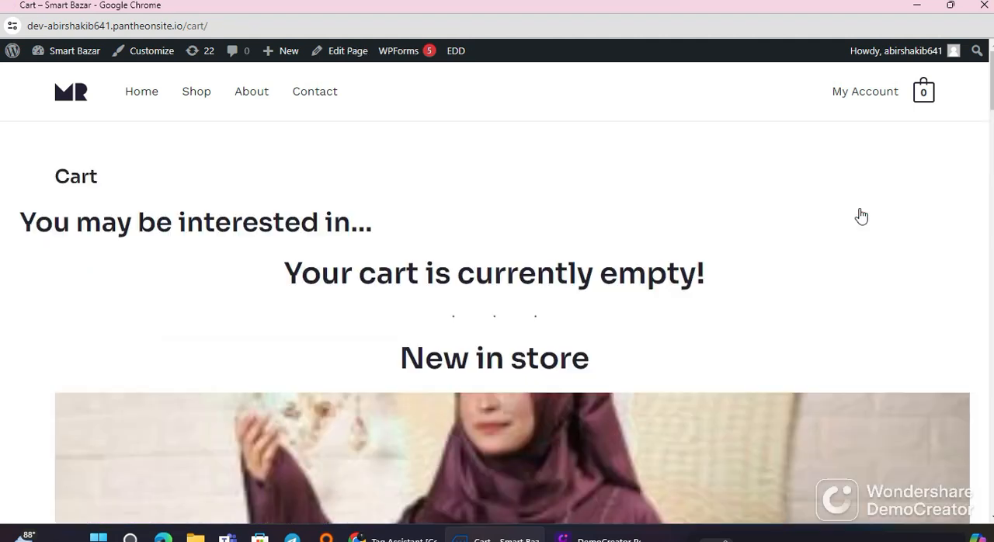
Step: Review the cart's watch and MacBook Air entries with their prices, quantities and order total
scroll(466, 288, down, 5)
scroll(544, 295, up, 5)
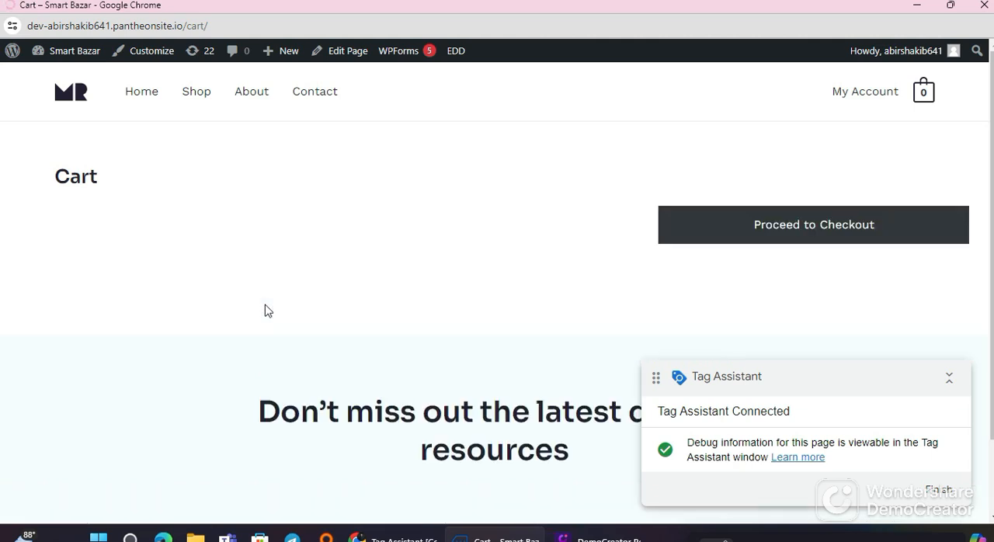
scroll(208, 338, down, 2)
scroll(207, 337, down, 5)
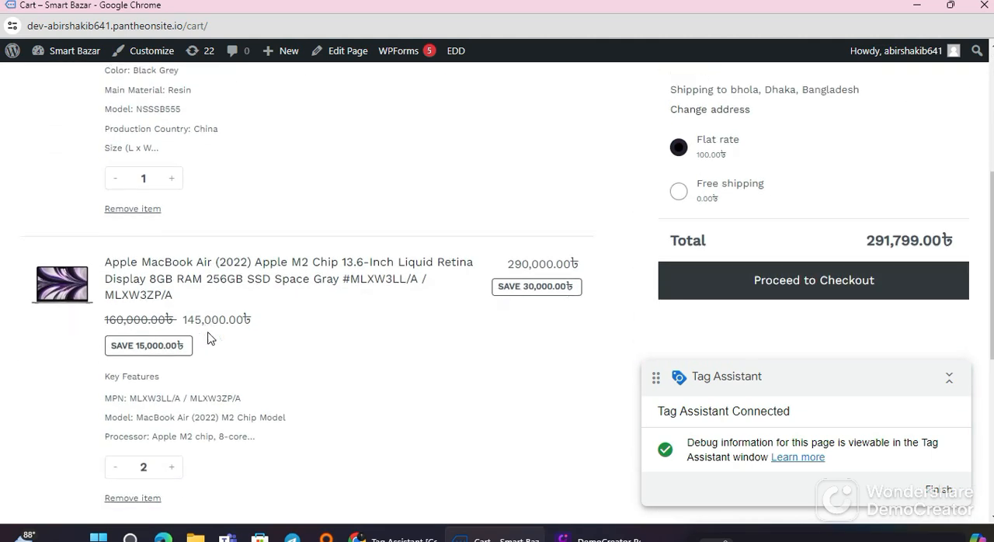
scroll(287, 318, up, 3)
scroll(287, 319, up, 2)
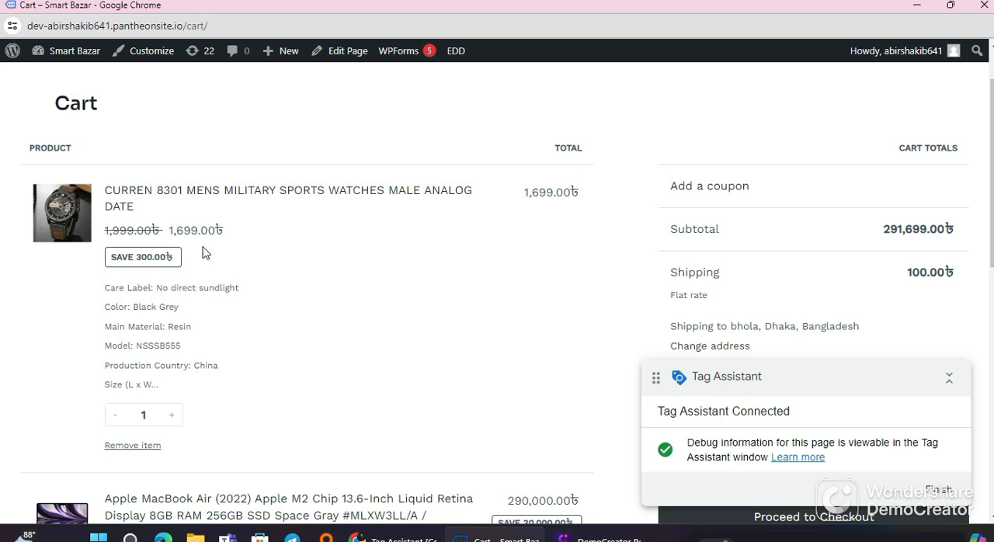
scroll(284, 347, down, 3)
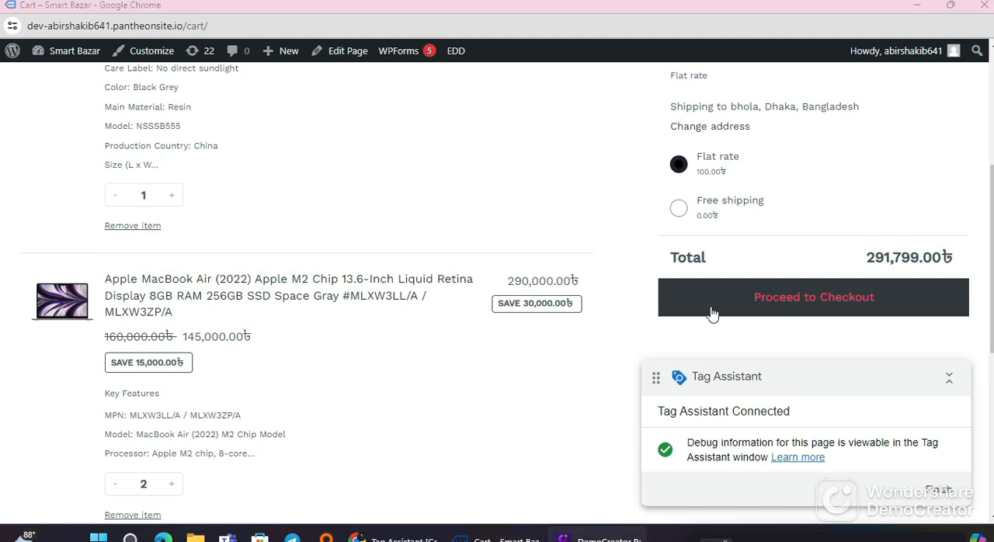
scroll(709, 310, up, 4)
scroll(241, 392, down, 4)
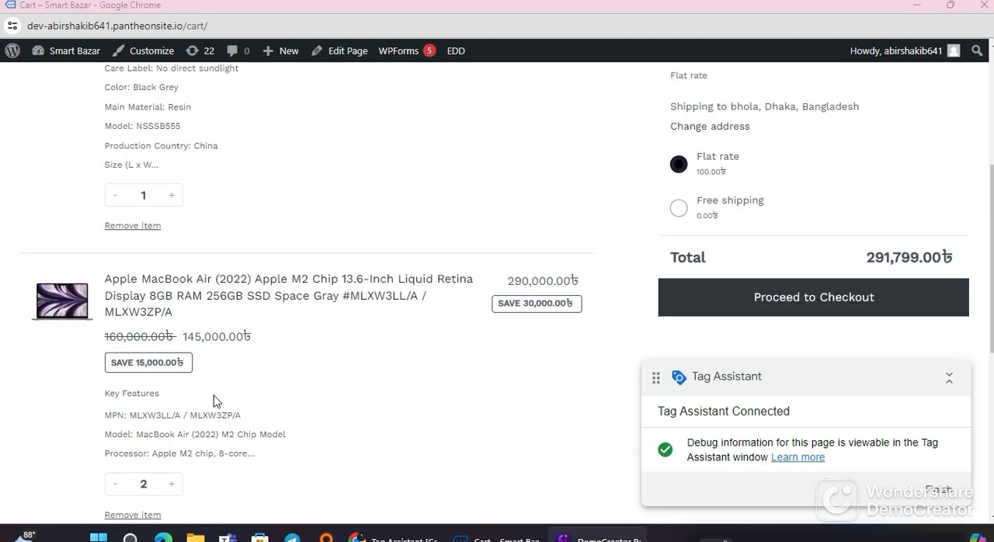
Step: Reduce the MacBook Air's quantity in the cart to 1
scroll(173, 392, down, 1)
click(113, 406)
scroll(232, 355, up, 2)
scroll(287, 405, down, 2)
scroll(865, 211, down, 3)
scroll(772, 247, up, 3)
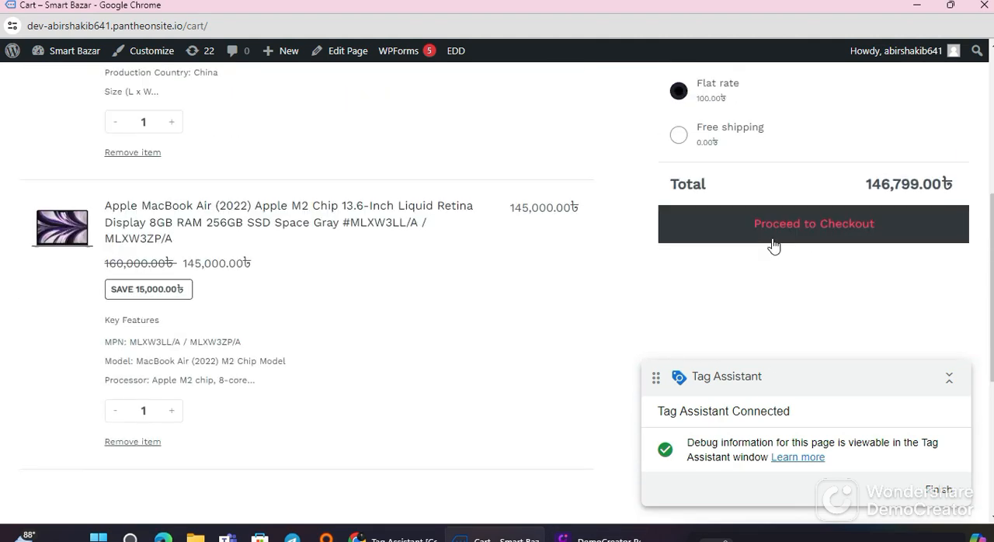
Step: Proceed to checkout and place the order with the prefilled details
click(774, 235)
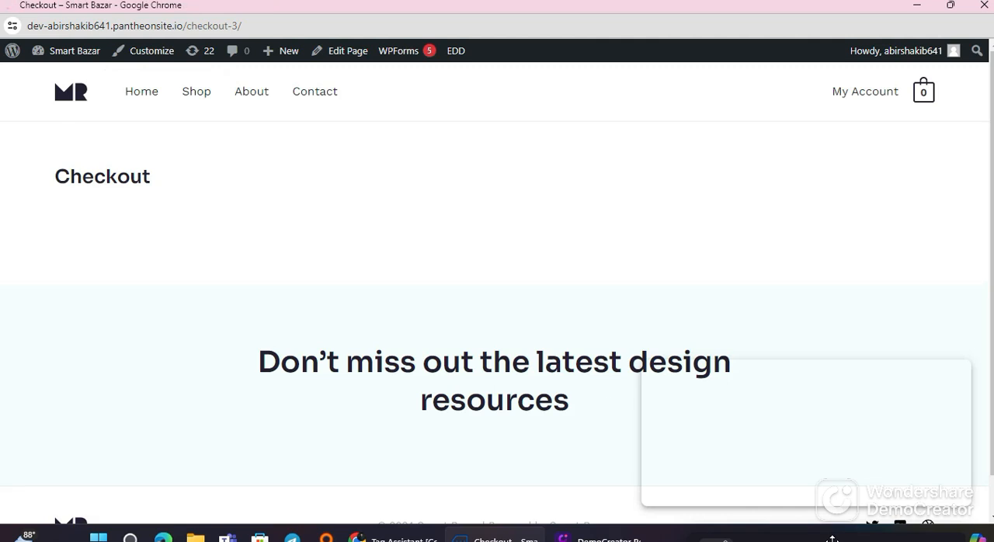
scroll(178, 349, down, 9)
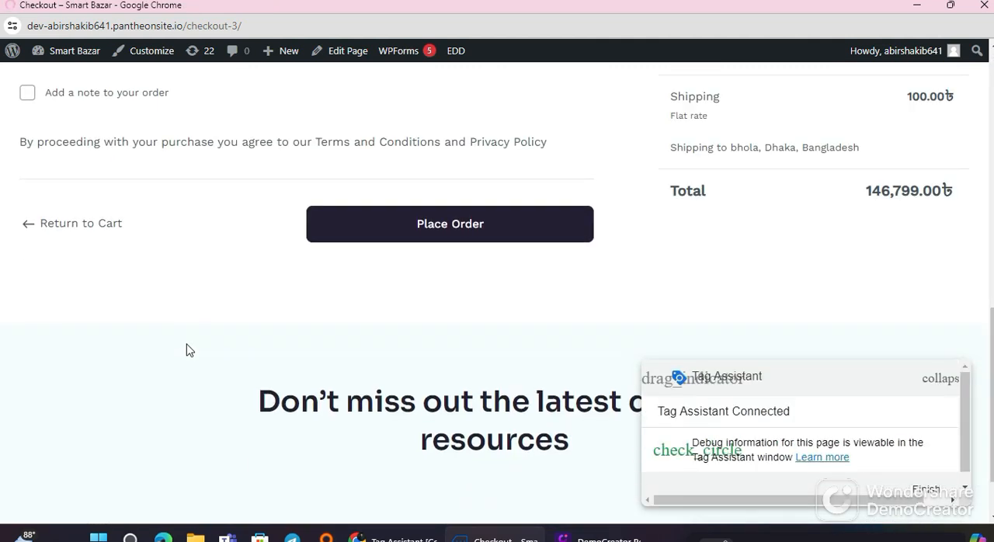
click(461, 215)
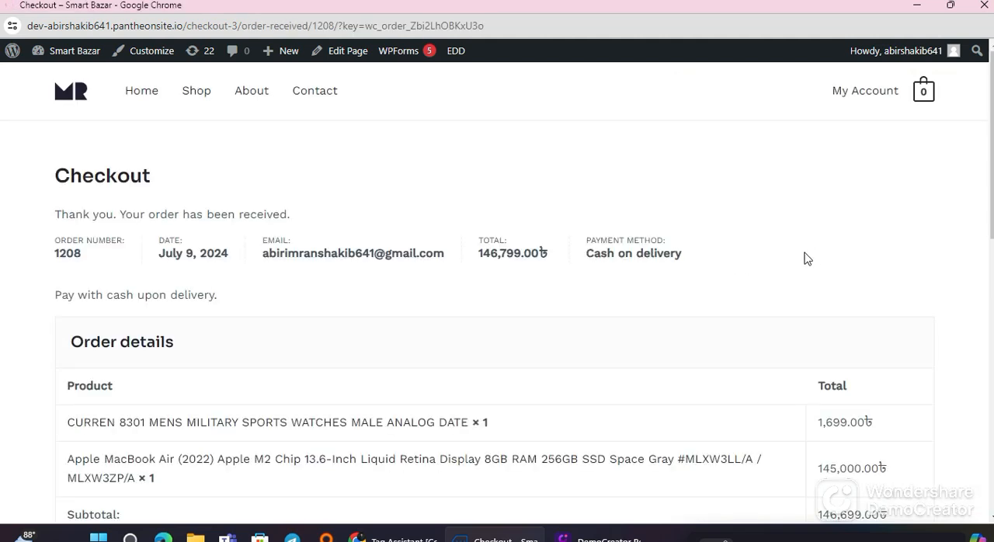
Step: Review the order-received page and its URL, and close the previewed shop window to return to Tag Assistant
scroll(510, 326, down, 9)
scroll(427, 359, up, 5)
scroll(427, 365, up, 5)
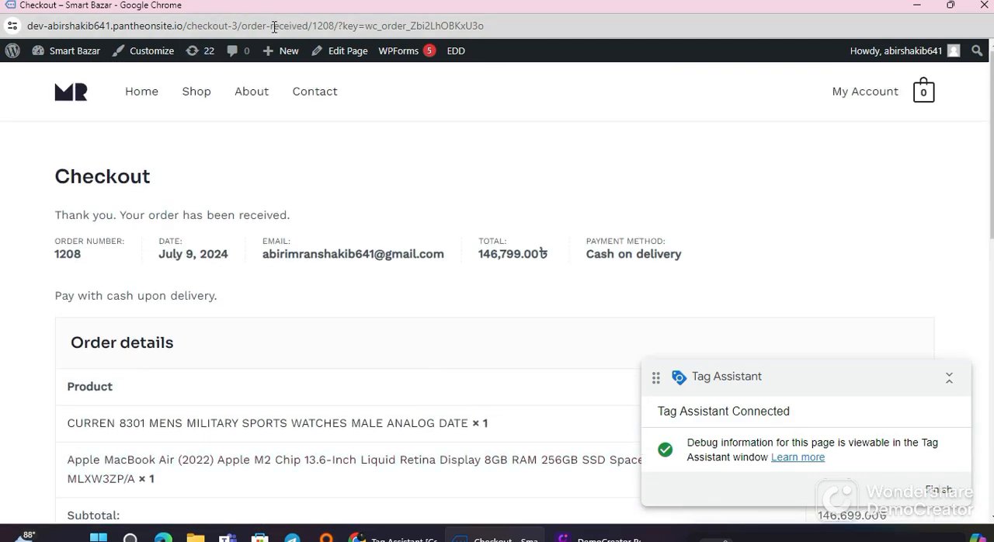
scroll(497, 403, down, 15)
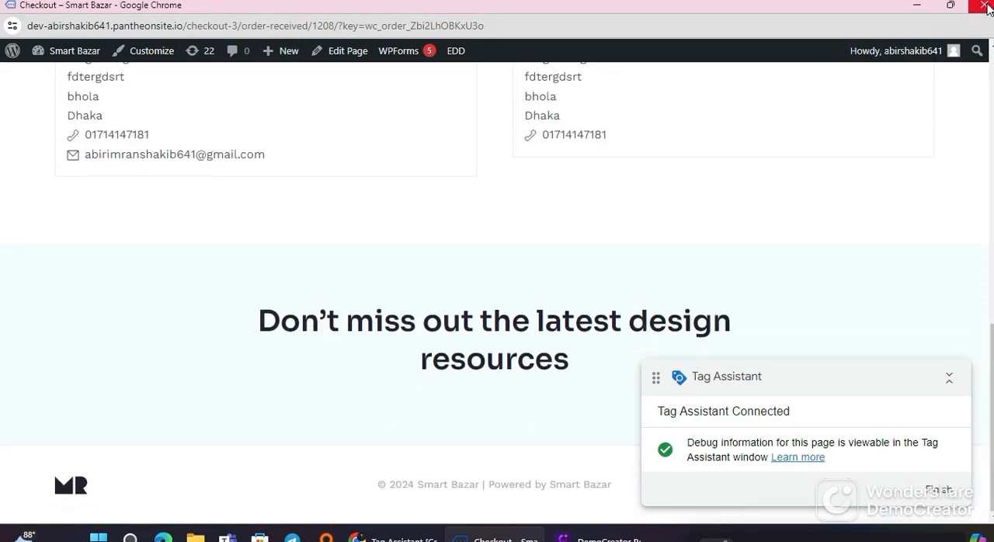
click(983, 5)
click(497, 391)
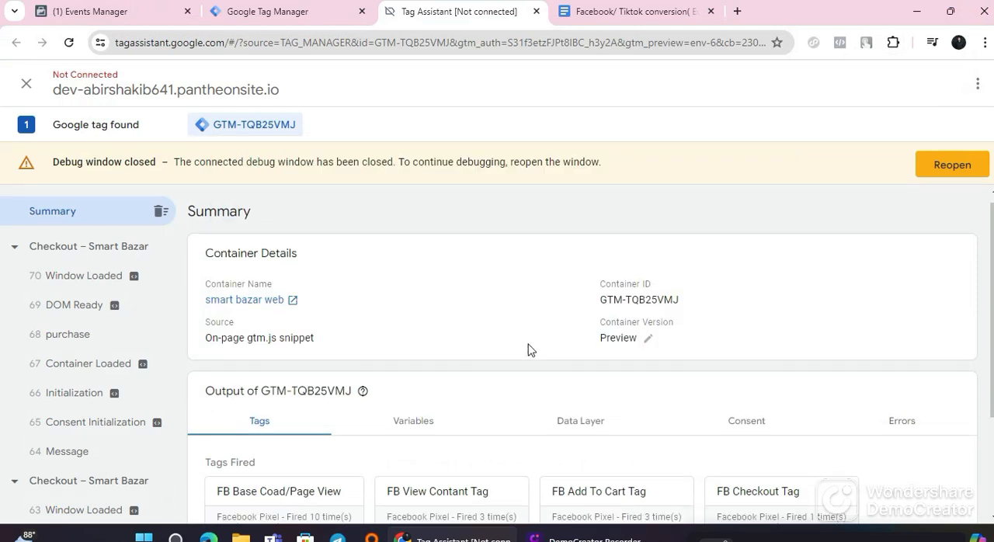
Step: Examine the full properties of the fired FB Purchase Tag in the Tag Assistant summary, and close its details
scroll(466, 357, down, 2)
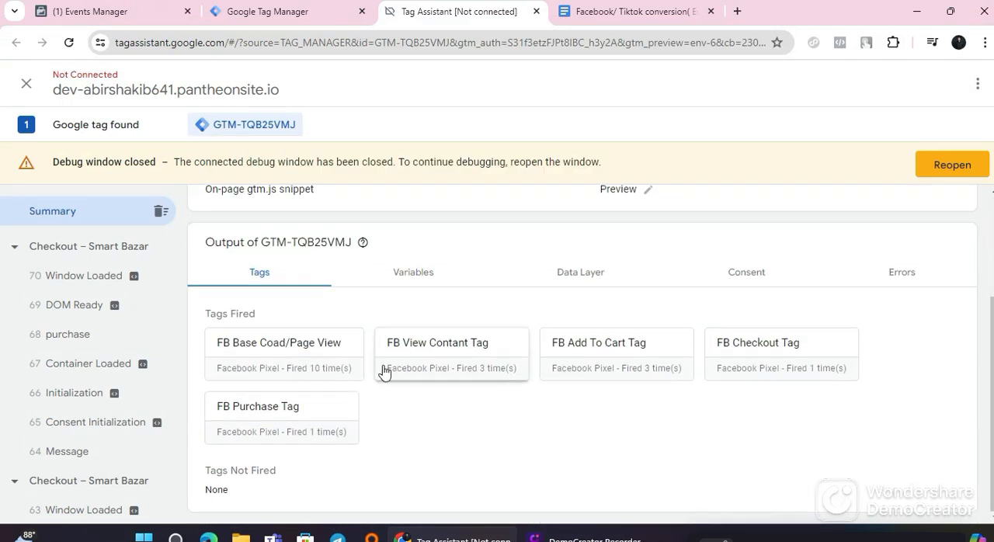
click(316, 431)
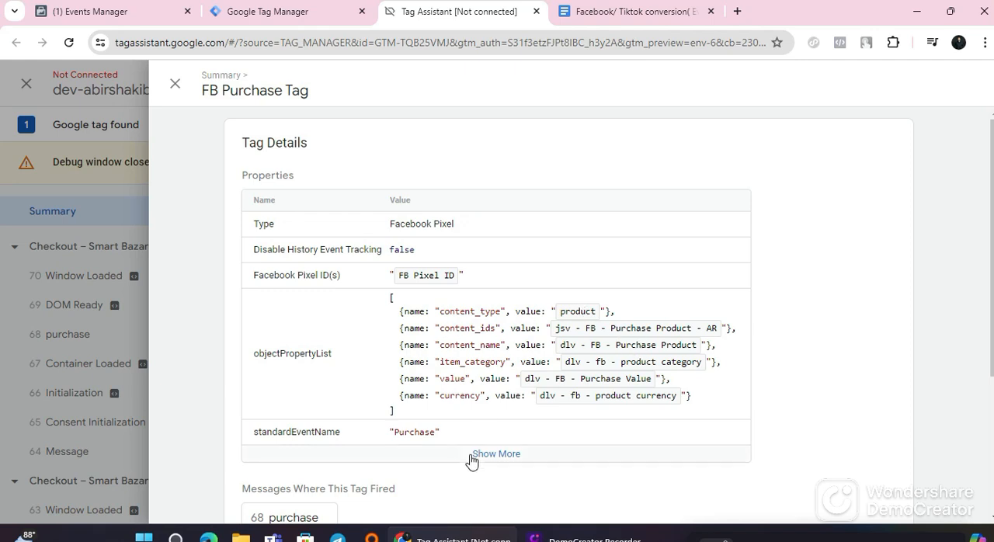
click(496, 453)
scroll(481, 435, down, 6)
scroll(455, 399, up, 3)
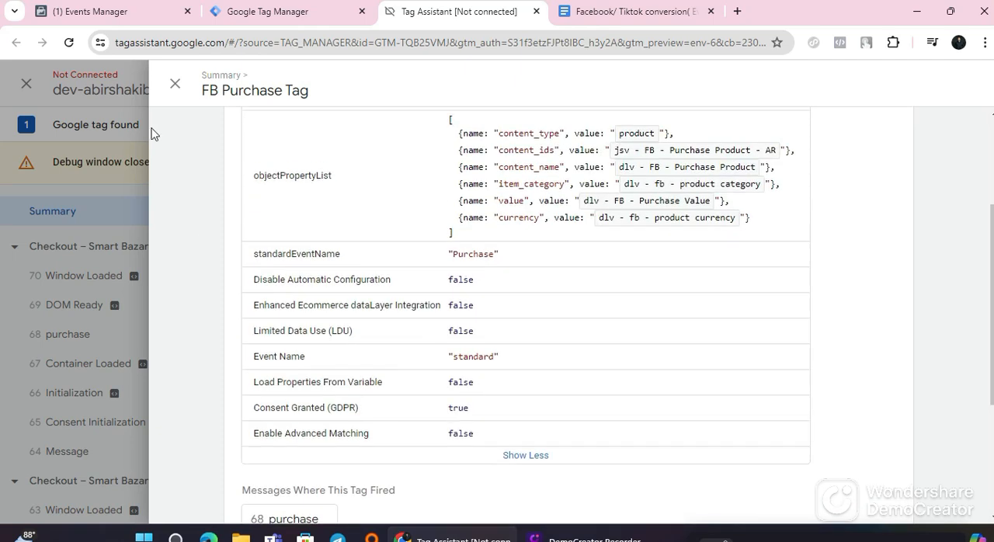
click(175, 85)
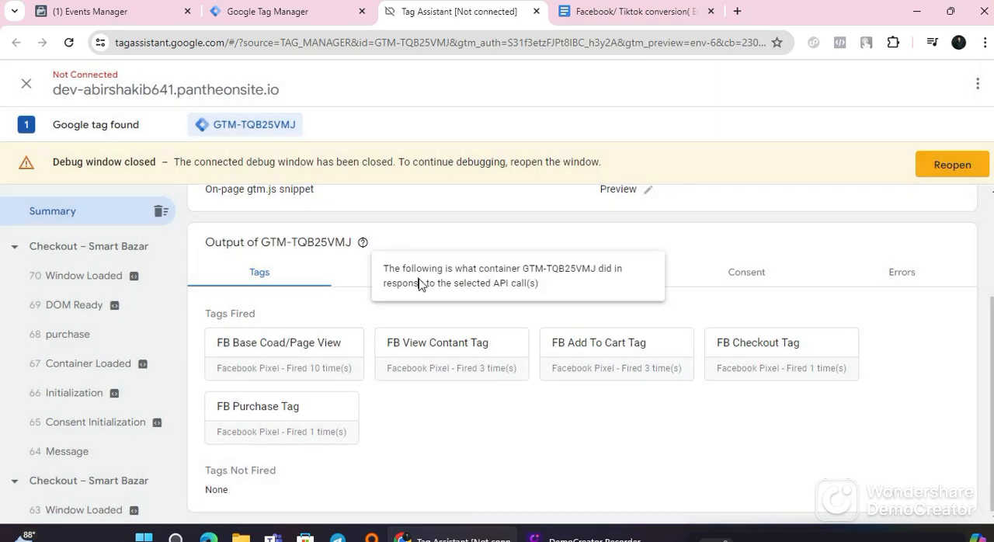
Step: Examine the purchase event's variables, checking the product, purchase value and jsv - FB - Purchase Product - AR values
click(370, 269)
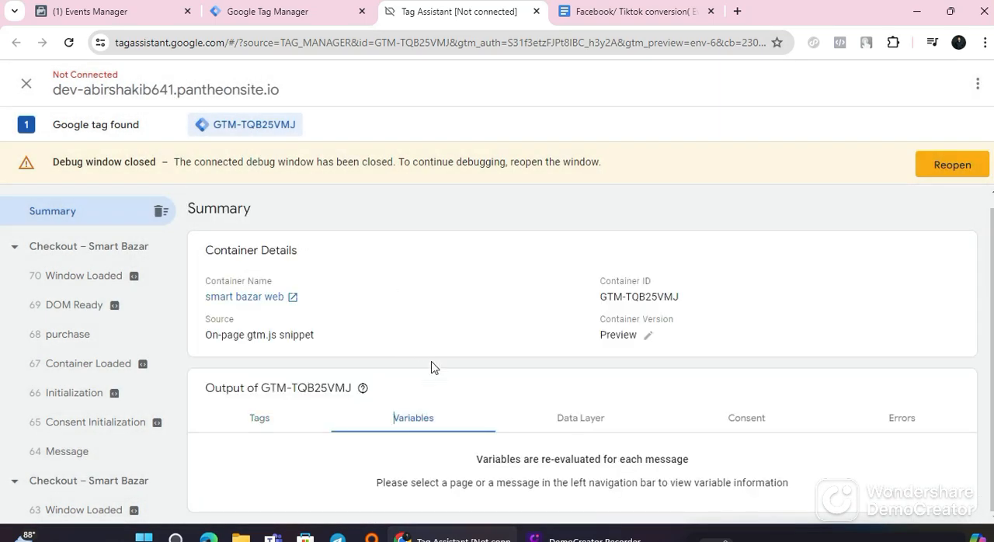
scroll(116, 384, down, 4)
scroll(111, 383, up, 4)
click(91, 327)
scroll(466, 412, down, 4)
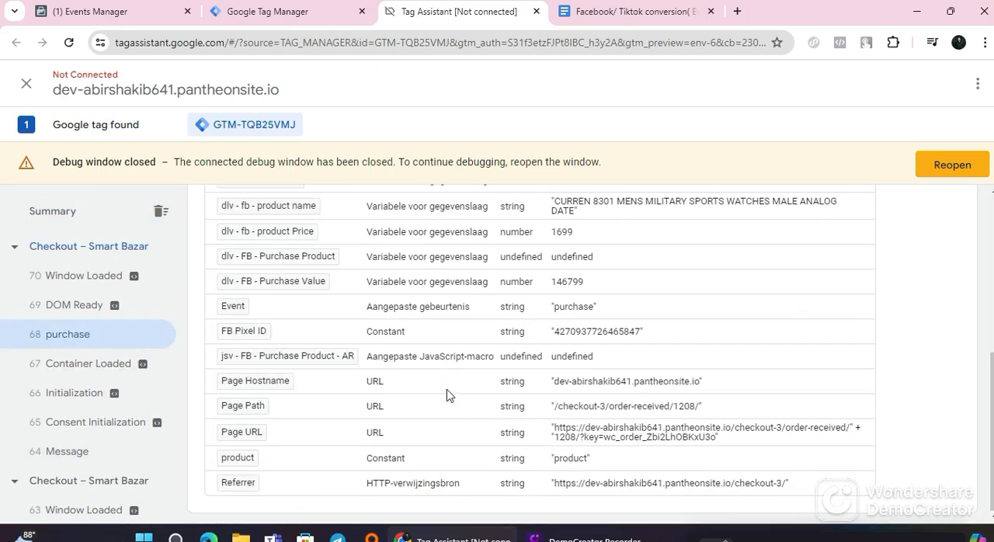
scroll(412, 397, up, 5)
scroll(326, 388, down, 2)
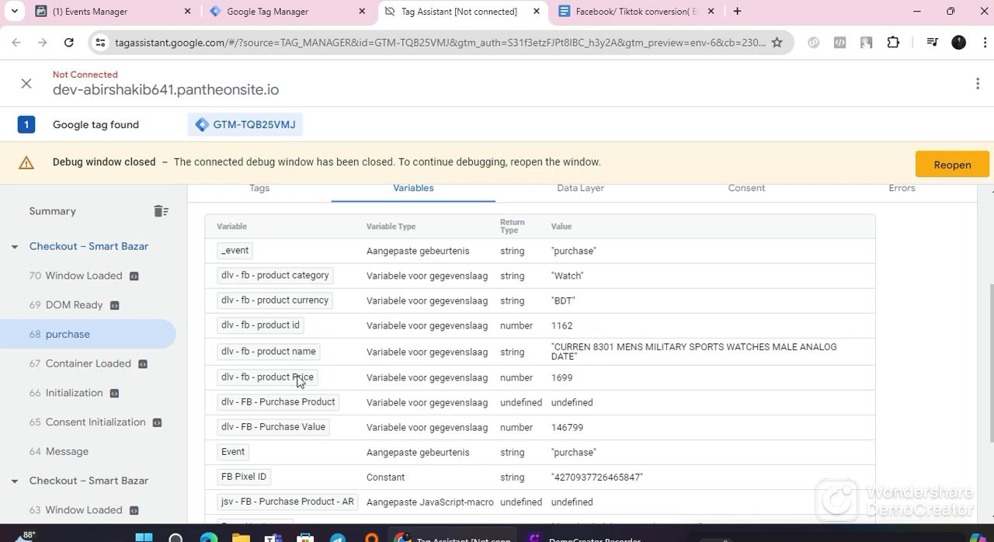
scroll(310, 410, down, 1)
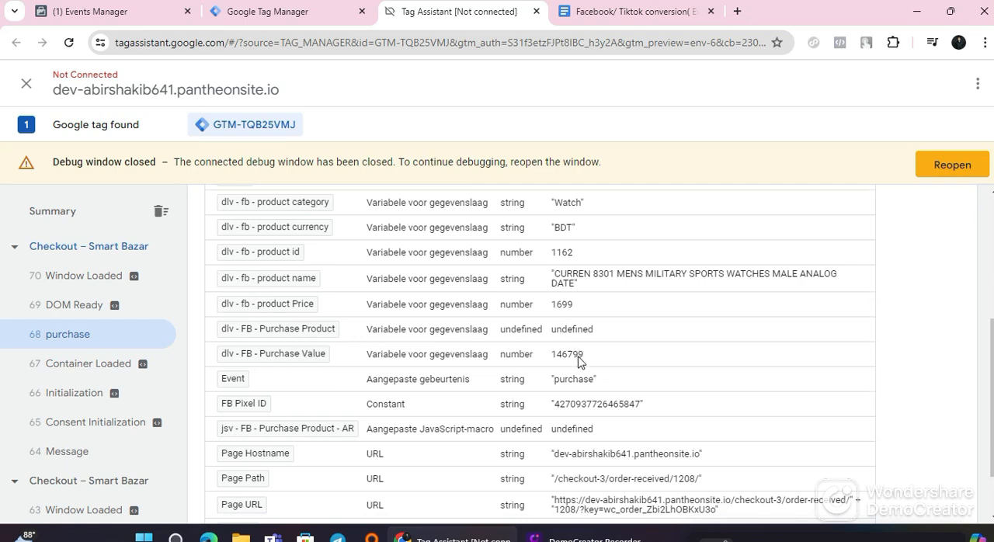
scroll(293, 393, down, 1)
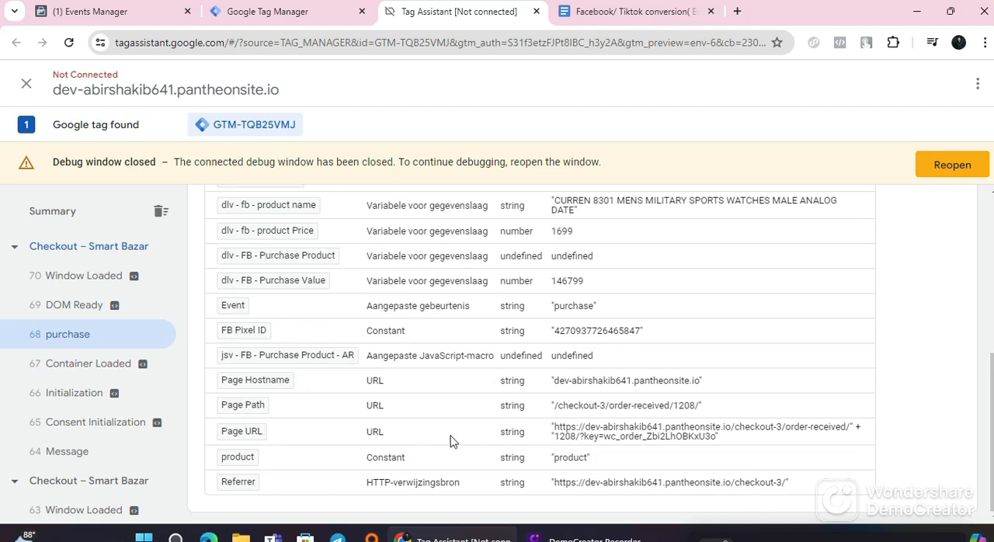
scroll(629, 454, up, 5)
scroll(607, 451, down, 4)
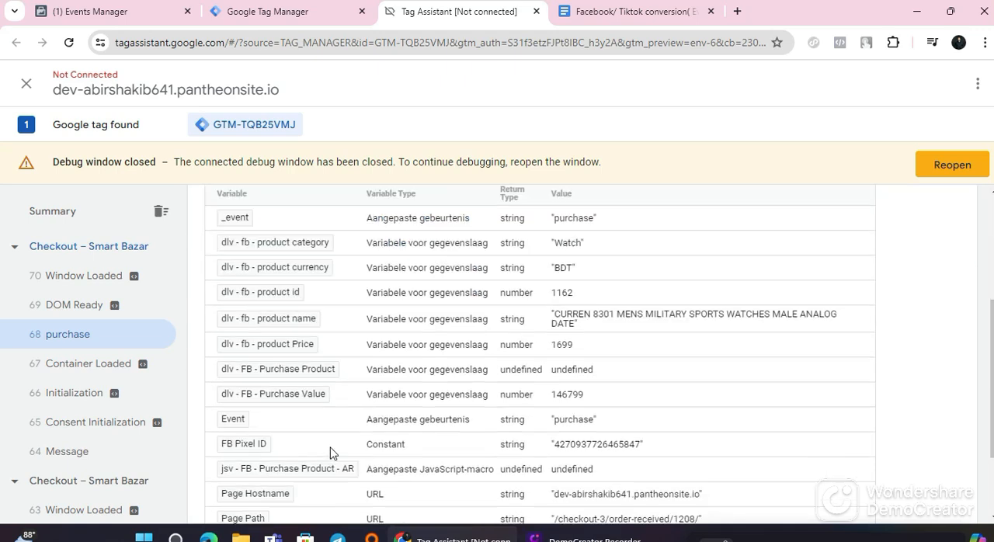
scroll(476, 410, up, 2)
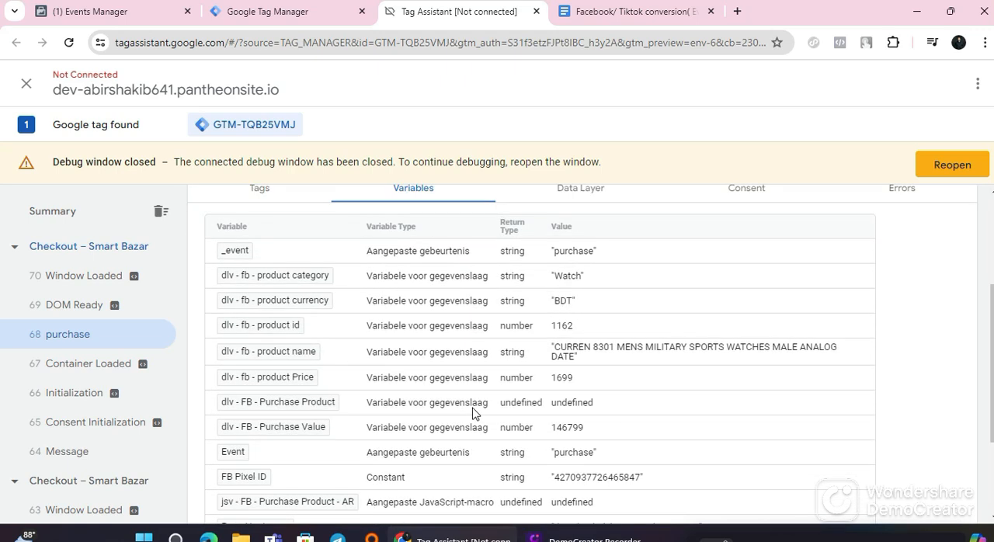
scroll(471, 413, up, 3)
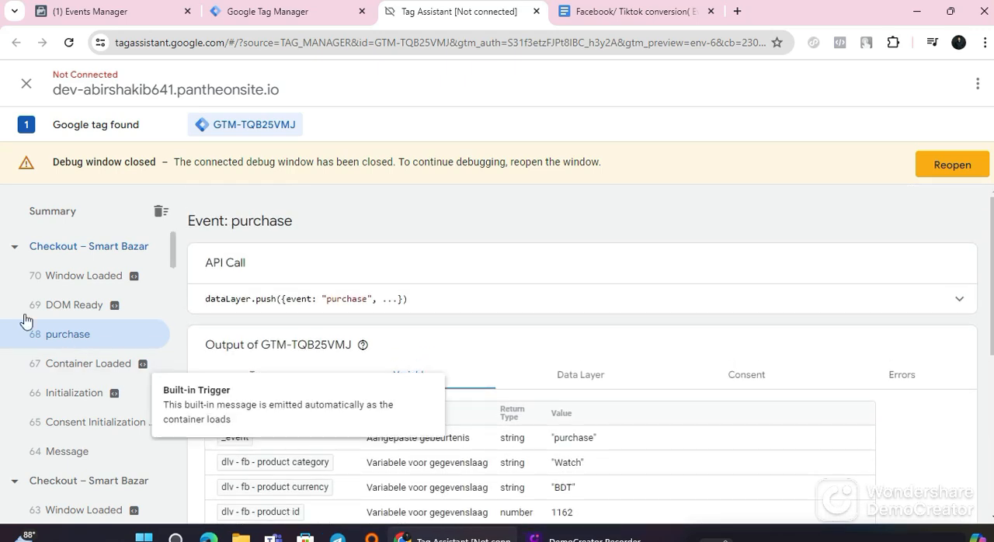
Step: Look through the recorded cart, product and checkout page events in the Tag Assistant summary, and close Tag Assistant
scroll(88, 365, down, 4)
scroll(93, 403, up, 2)
scroll(95, 402, down, 2)
scroll(97, 400, down, 2)
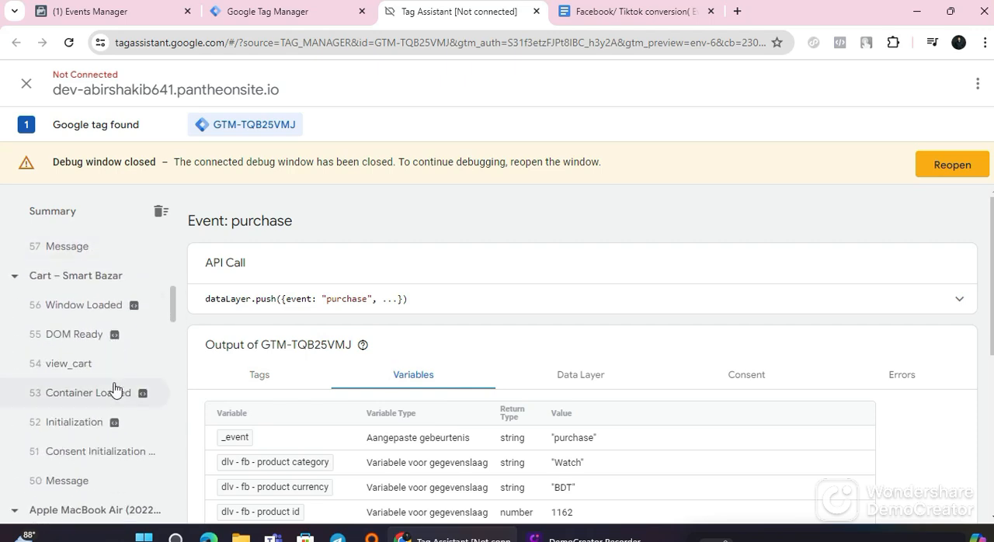
mouse_move(115, 424)
scroll(115, 423, down, 3)
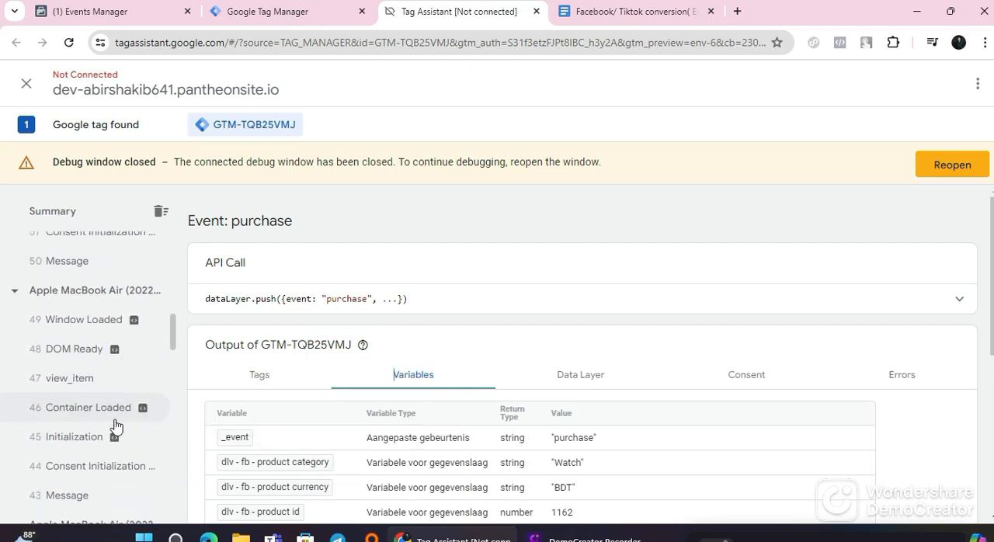
scroll(105, 409, down, 4)
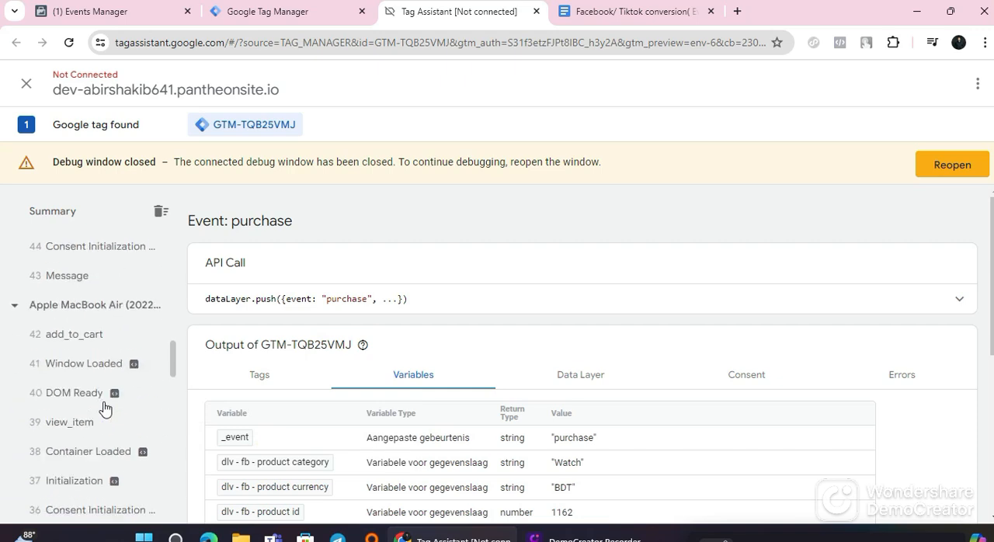
scroll(105, 409, up, 3)
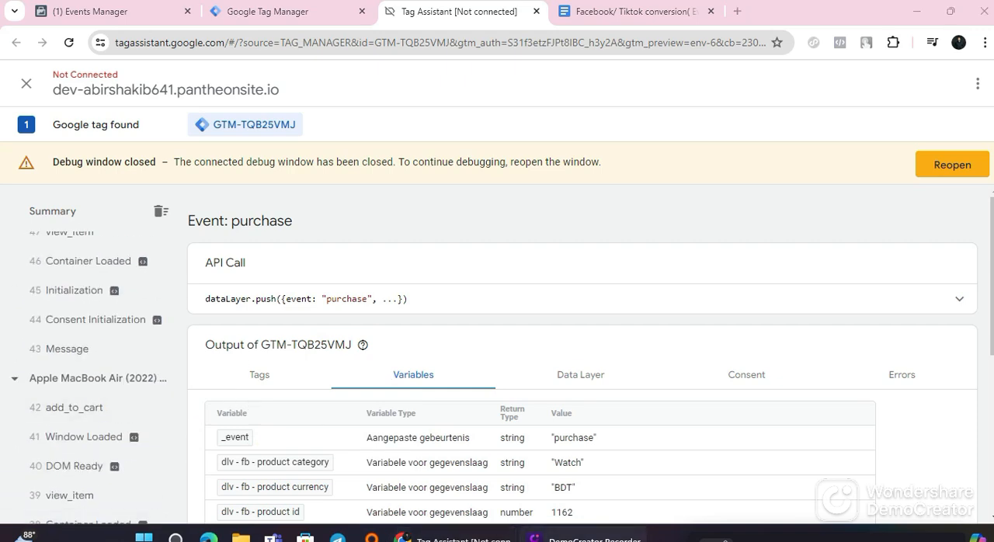
key(ctrl+w)
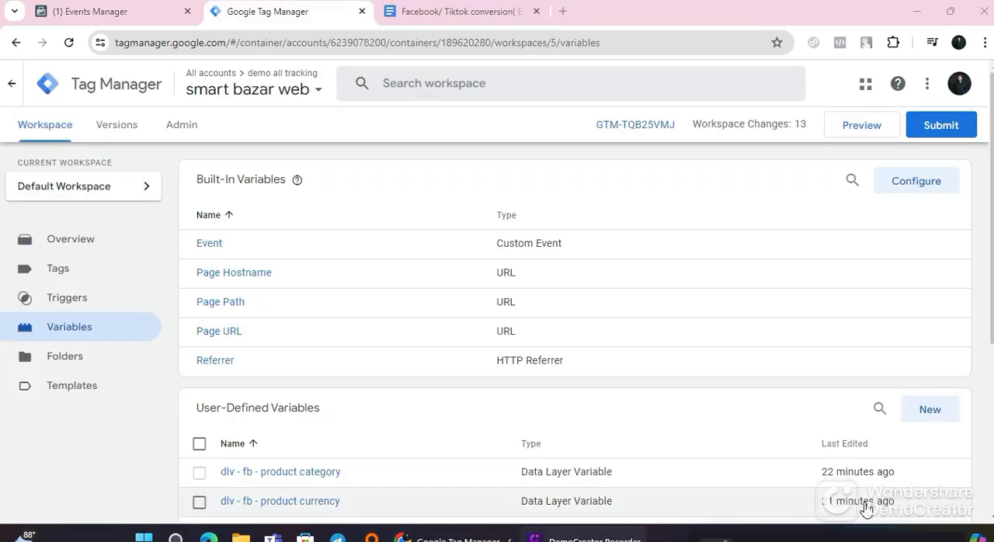
Step: Publish the workspace changes as a new container version without a name or description, and close the extra Tag Assistant preview
click(844, 130)
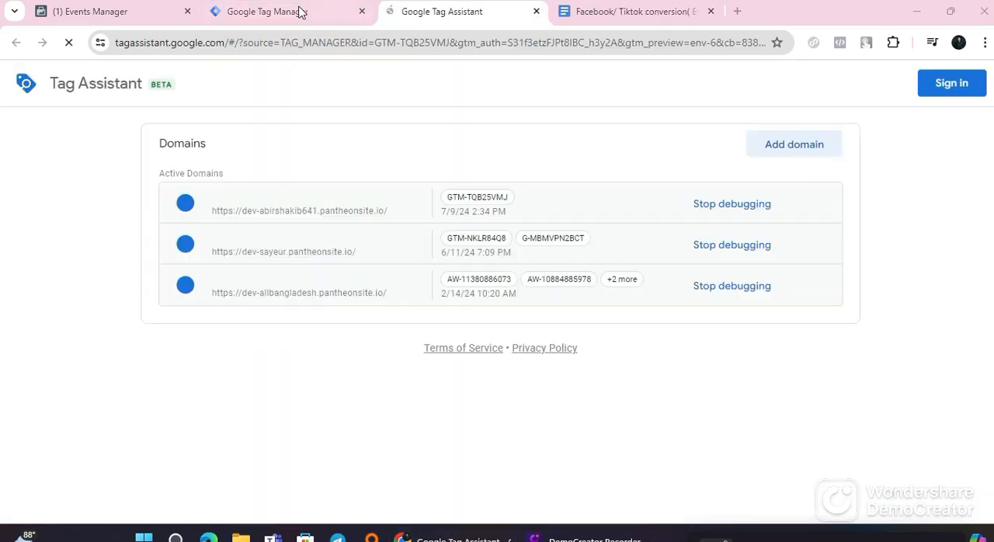
click(301, 13)
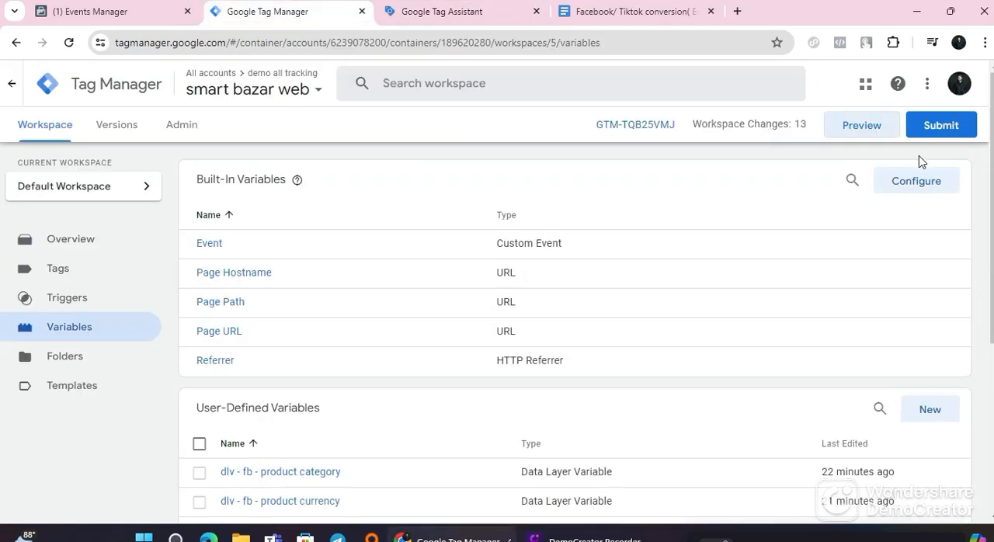
click(947, 126)
click(940, 85)
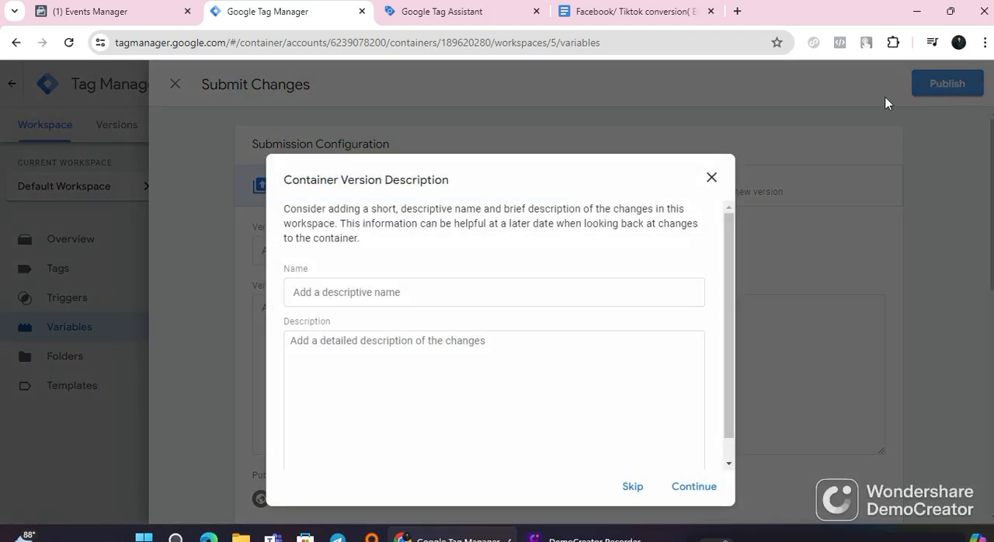
scroll(563, 370, down, 1)
click(693, 487)
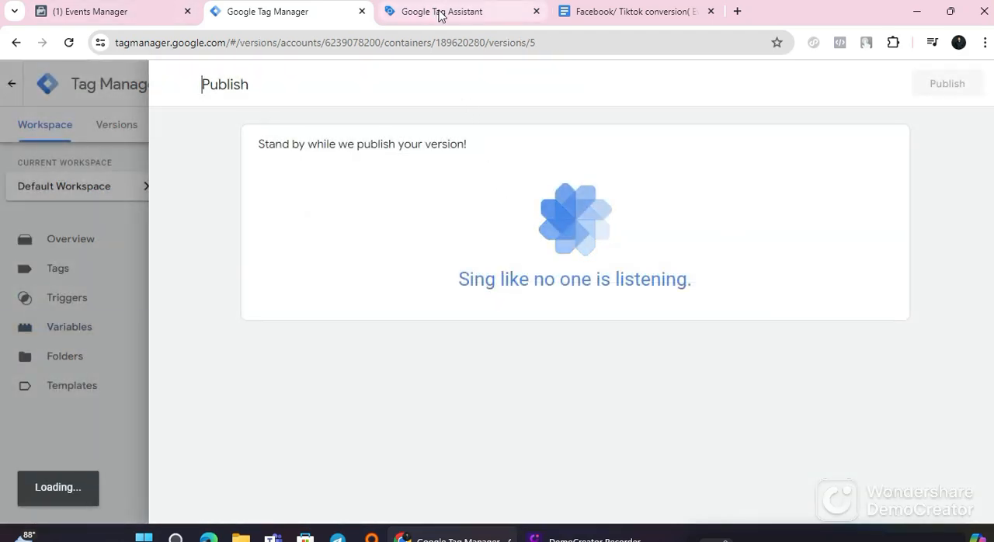
click(535, 11)
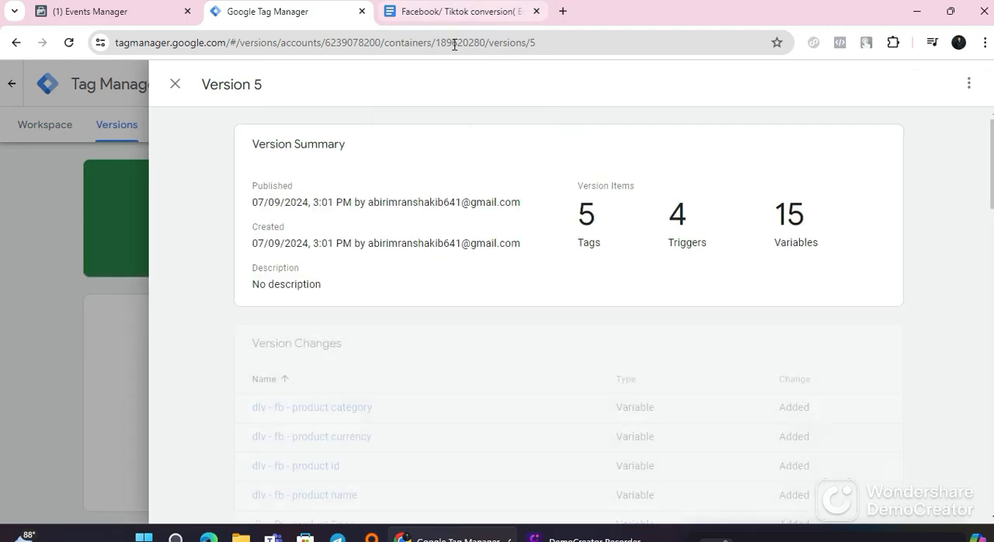
scroll(466, 226, down, 6)
Step: Switch to Facebook Events Manager, reload the demo fb pixel overview, and examine the activity chart and the list of received events
click(95, 9)
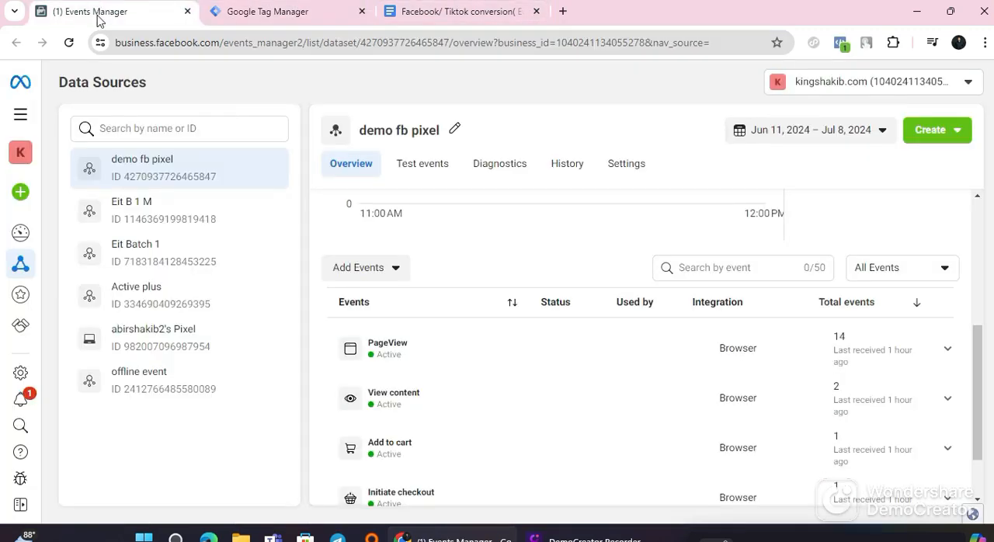
click(71, 42)
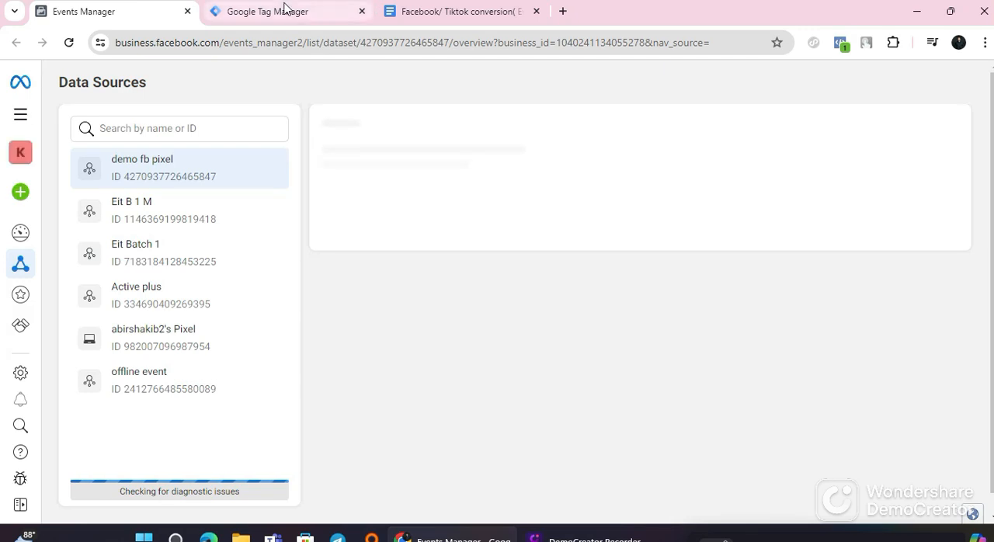
click(285, 10)
click(392, 11)
click(117, 11)
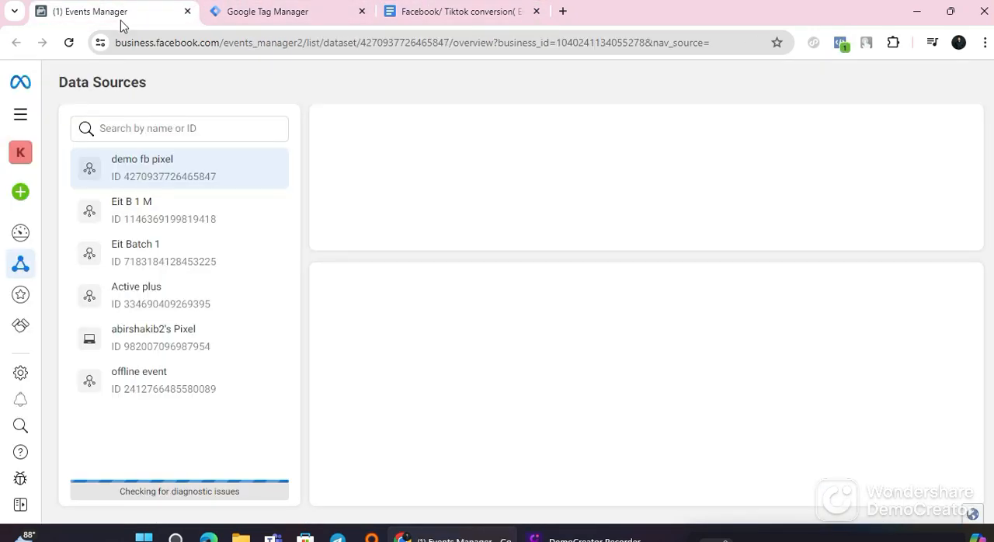
scroll(484, 421, down, 2)
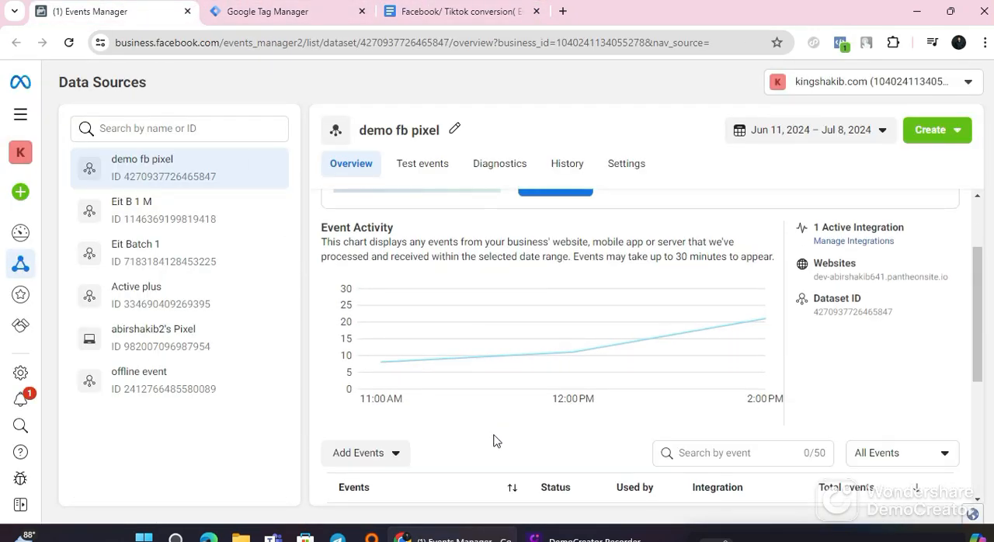
scroll(497, 441, down, 3)
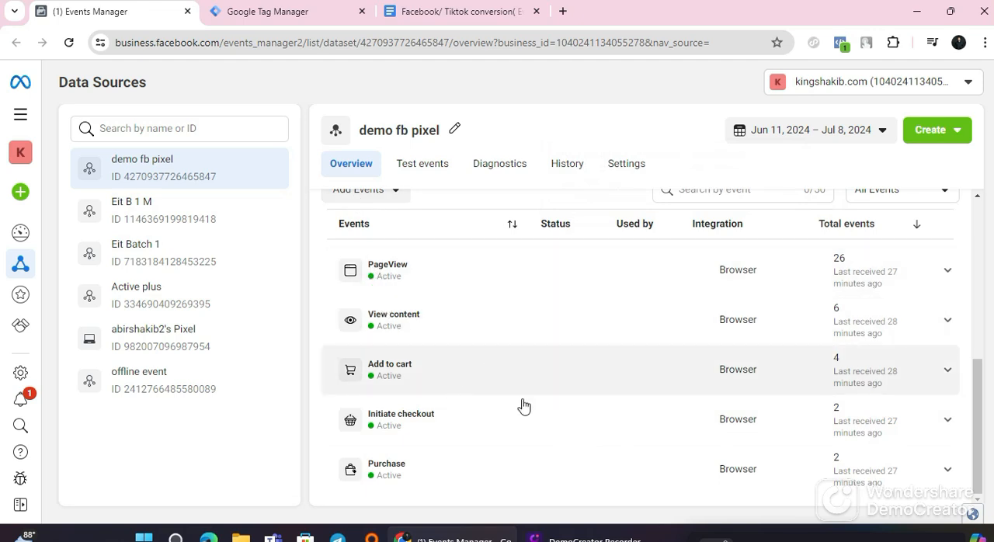
scroll(854, 321, up, 5)
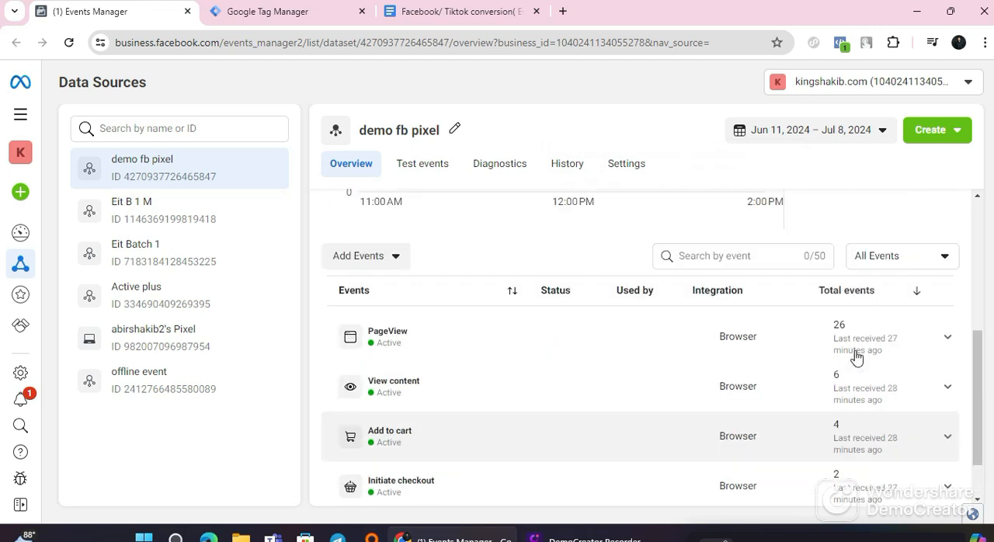
scroll(591, 412, down, 5)
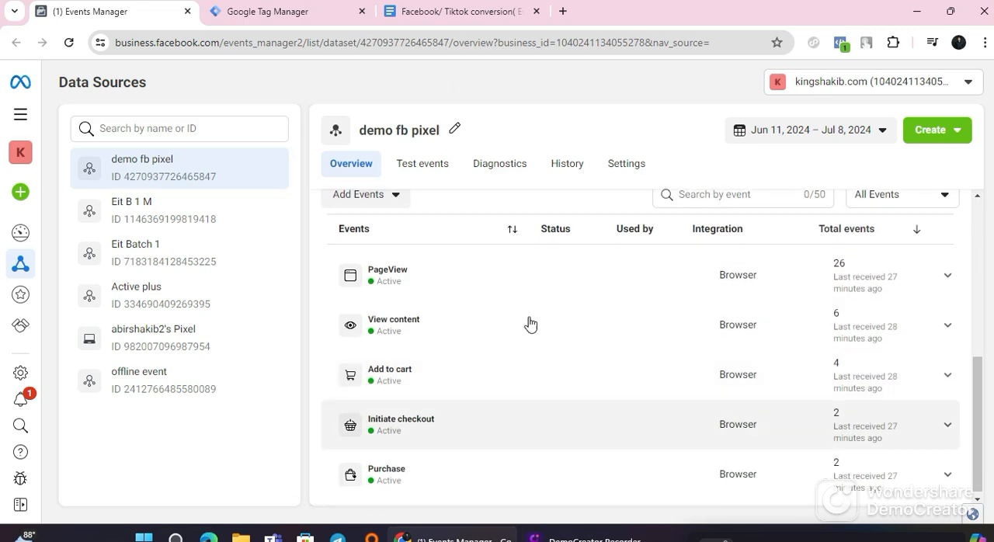